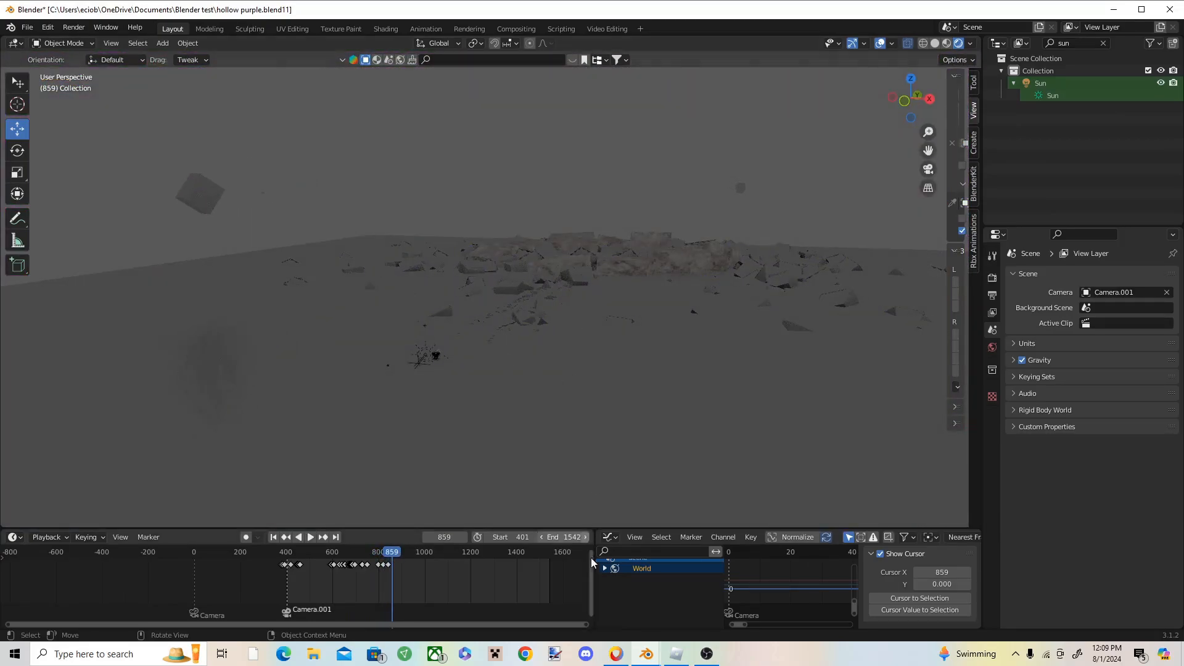
Step: Switch between the two Blender windows and scrub the timeline of the hollow purple scene backward to review the finished animation
{"action": "left_click", "coordinate": [646, 654]}
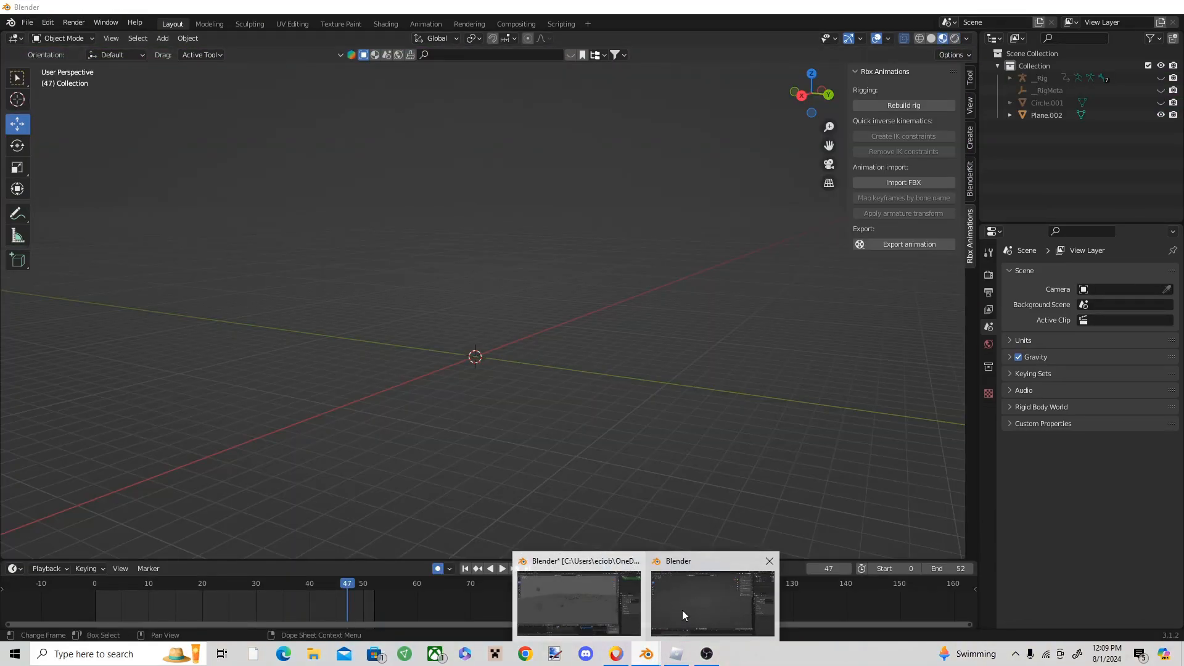
{"action": "left_click", "coordinate": [682, 609]}
{"action": "middle_click_drag", "start_coordinate": [531, 475], "coordinate": [574, 417]}
{"action": "left_click", "coordinate": [649, 653]}
{"action": "left_click", "coordinate": [615, 616]}
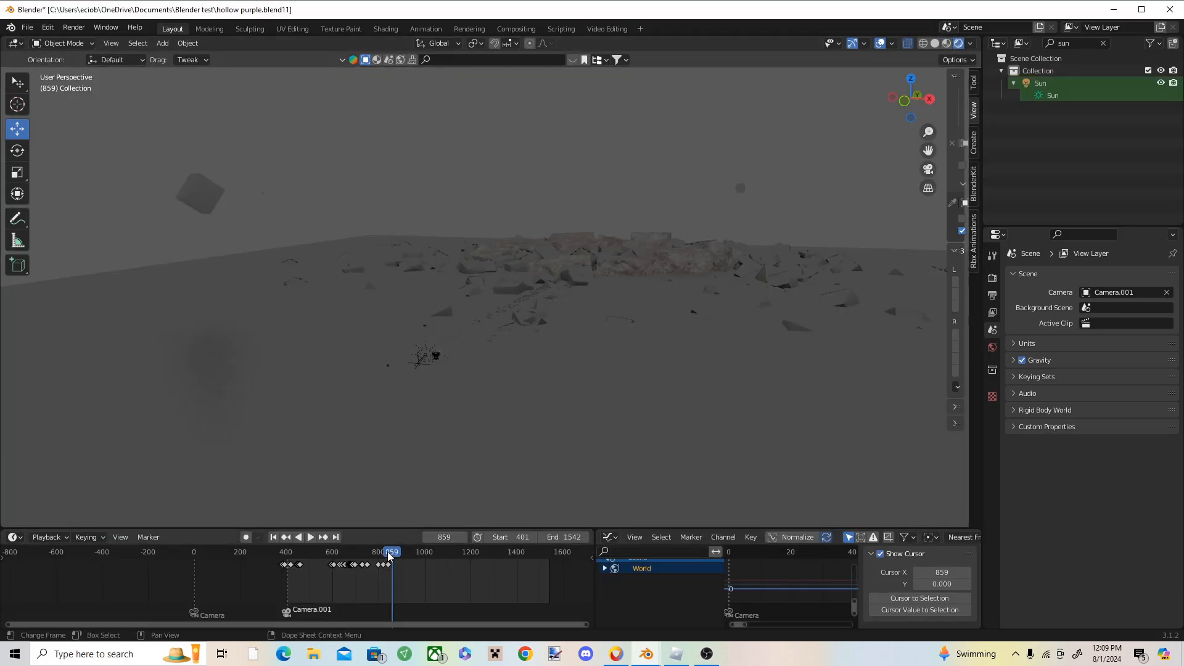
{"action": "left_click_drag", "start_coordinate": [390, 556], "coordinate": [336, 555]}
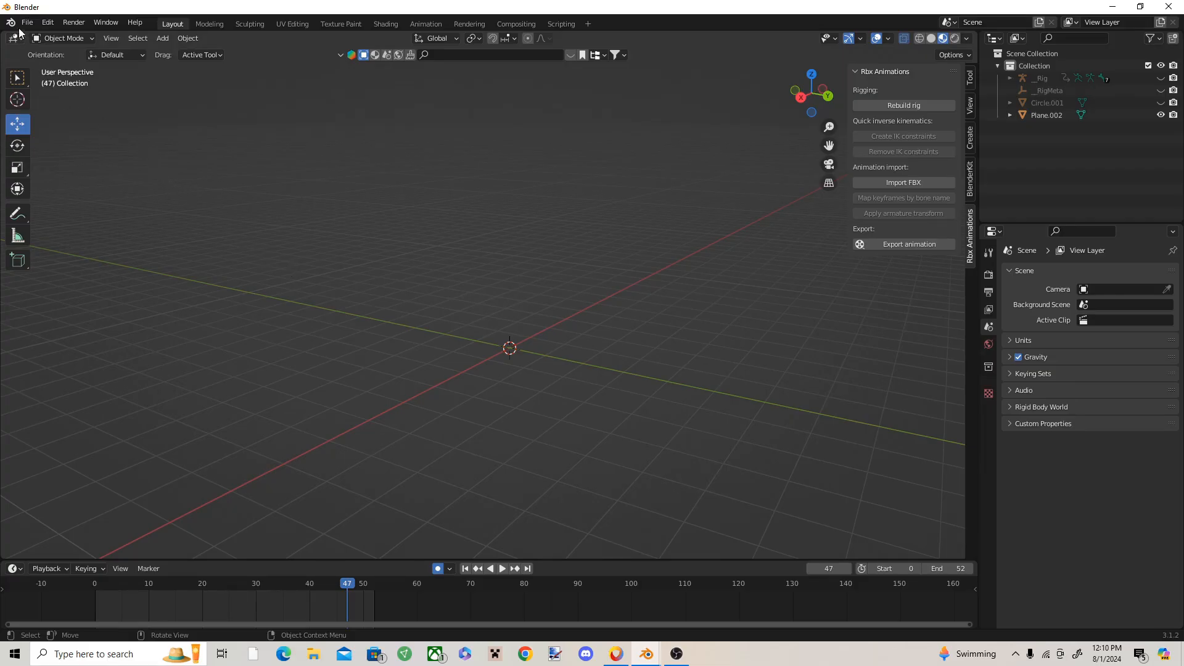
Step: Add a UV sphere to the empty scene
{"action": "middle_click_drag", "start_coordinate": [570, 346], "coordinate": [461, 349]}
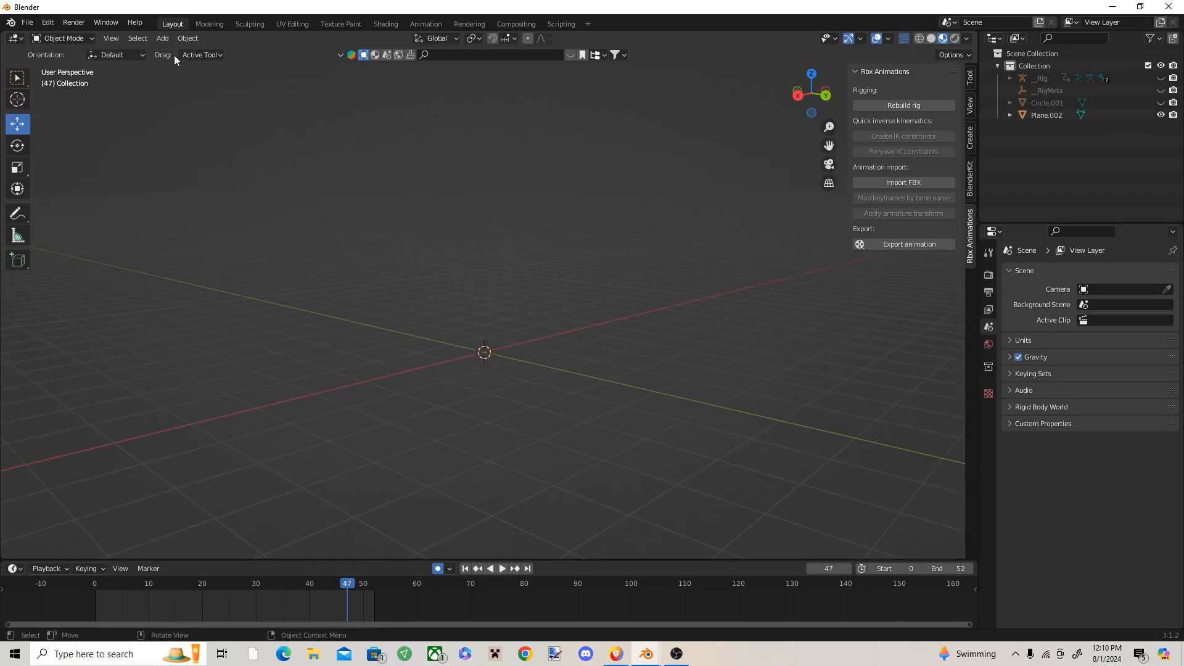
{"action": "left_click", "coordinate": [163, 39]}
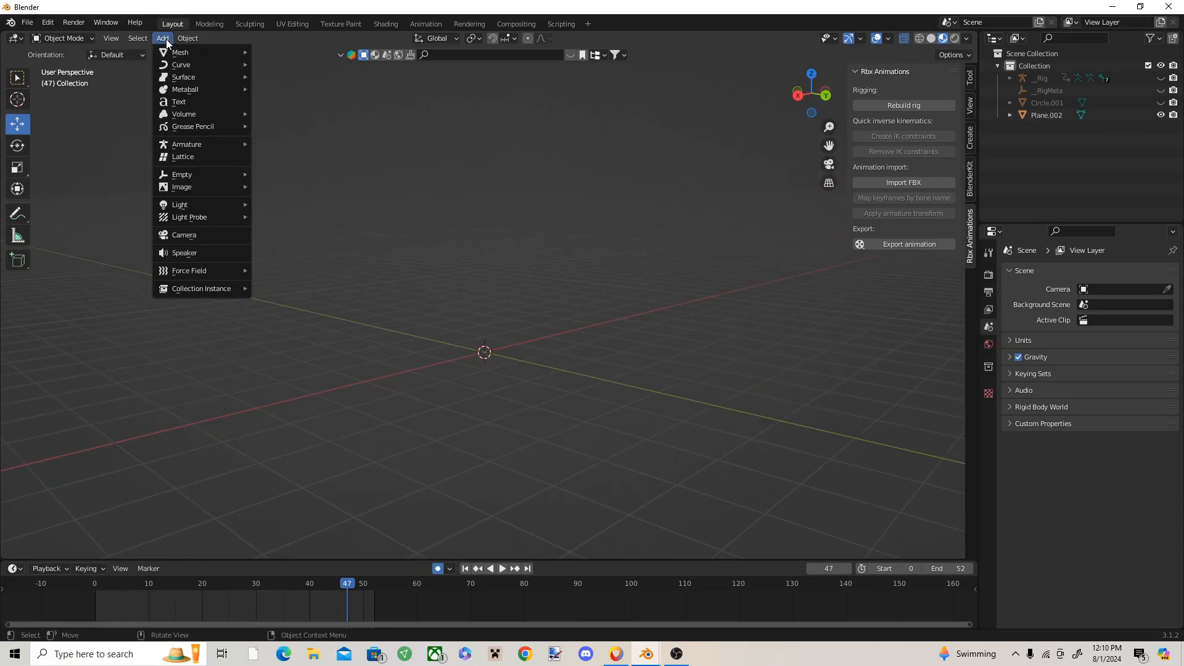
{"action": "mouse_move", "coordinate": [191, 53]}
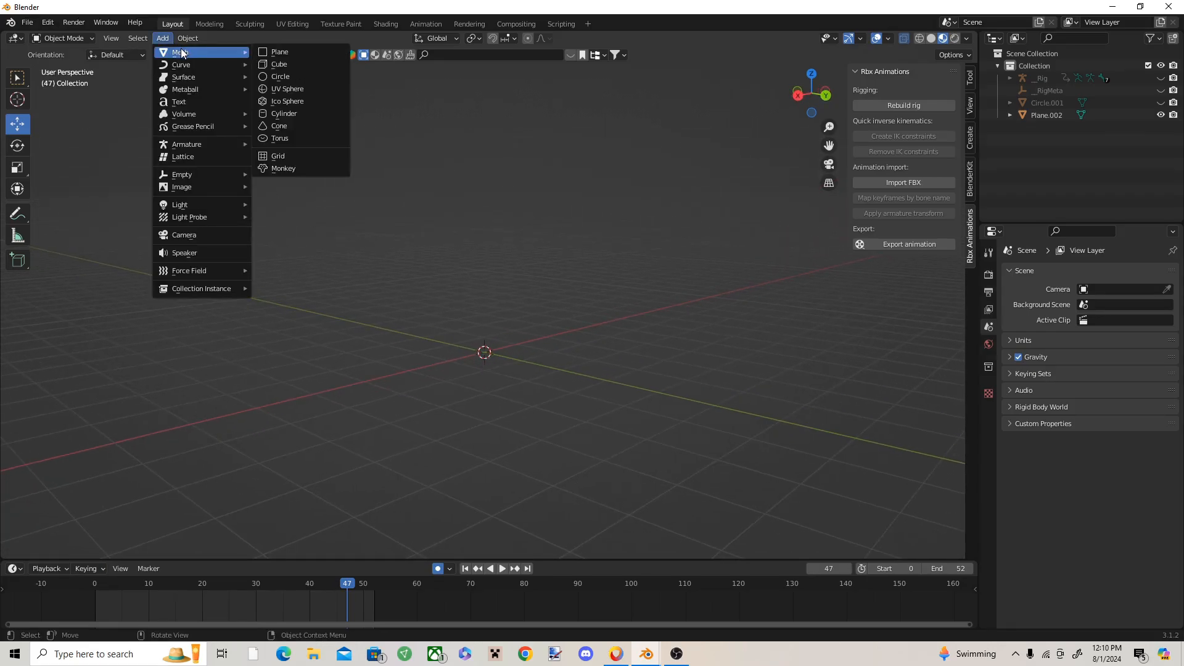
{"action": "left_click", "coordinate": [293, 90]}
Step: Scale the selected second sphere down uniformly to a small ball beside the large sphere
{"action": "left_click", "coordinate": [27, 170]}
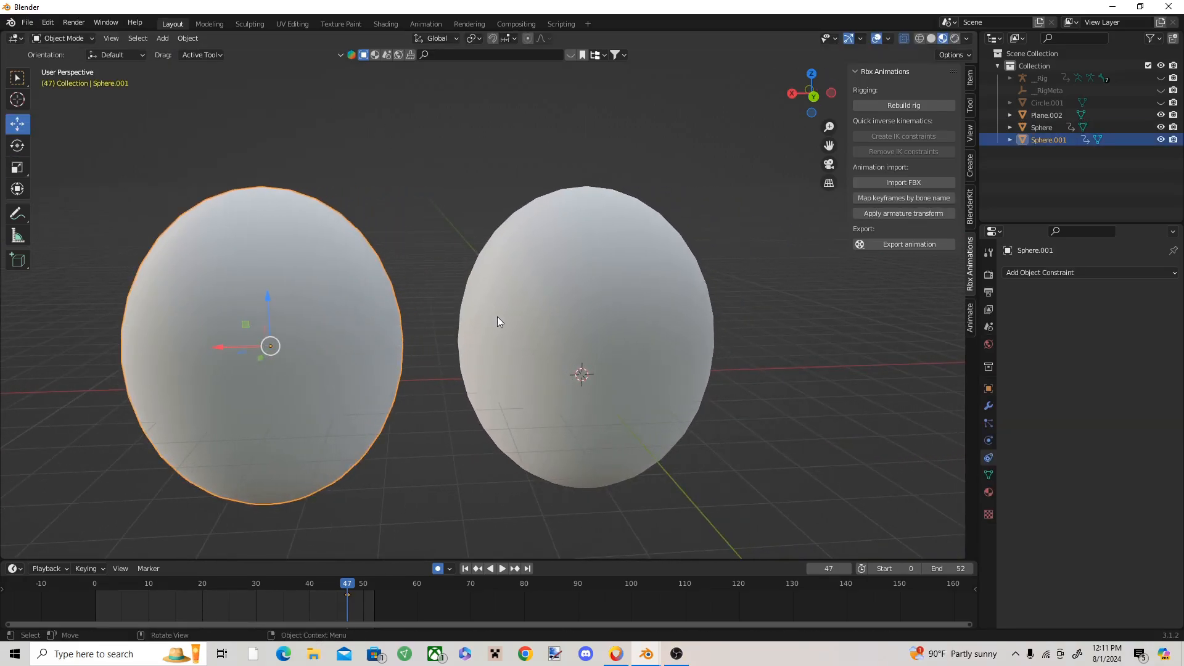
{"action": "middle_click_drag", "start_coordinate": [312, 321], "coordinate": [459, 303], "text": "shift"}
{"action": "left_click", "coordinate": [12, 168]}
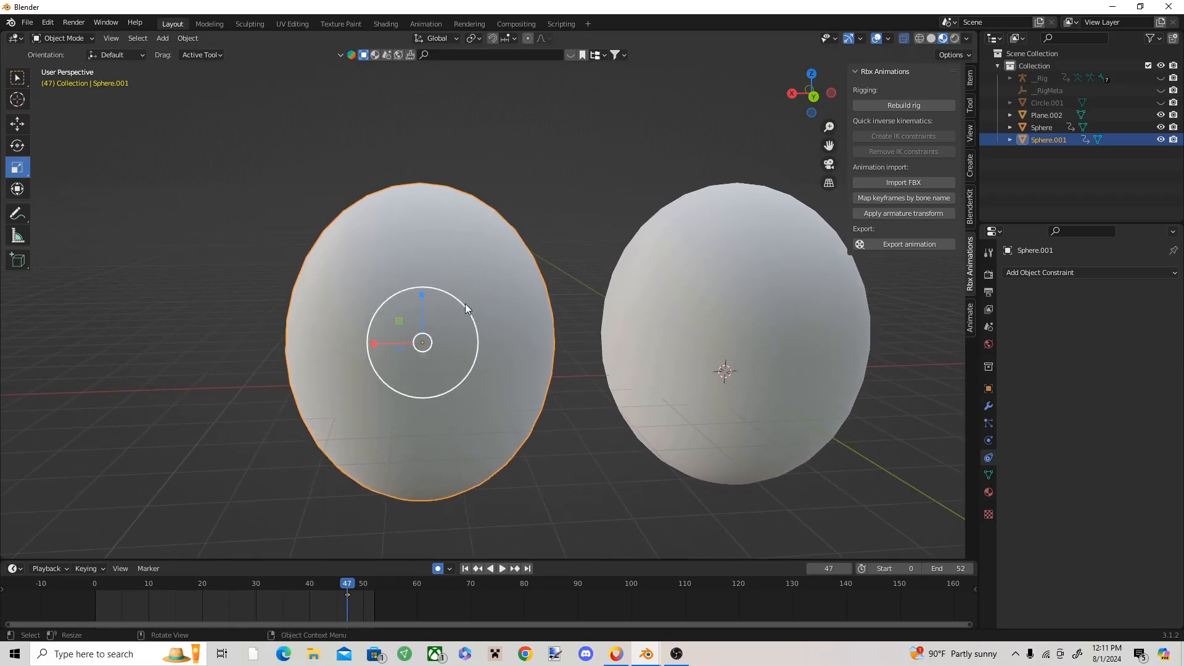
{"action": "left_click_drag", "start_coordinate": [463, 306], "coordinate": [427, 360]}
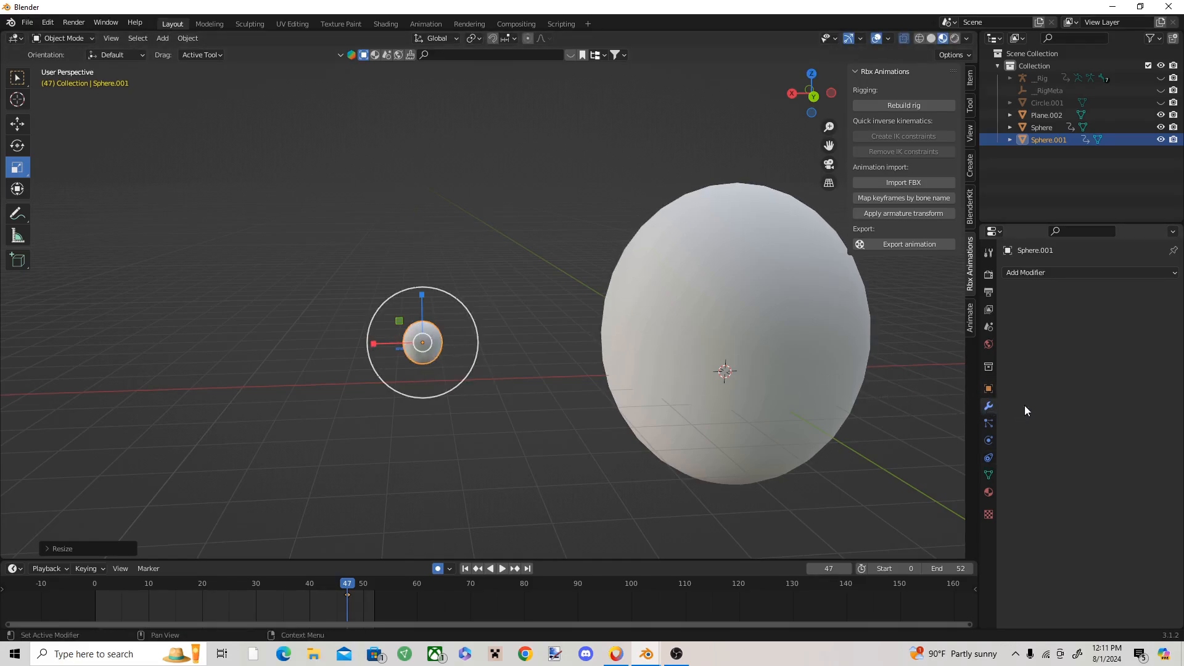
Step: Add a Displace modifier with a new texture to the small sphere and set the texture type to Noise
{"action": "left_click", "coordinate": [1078, 273]}
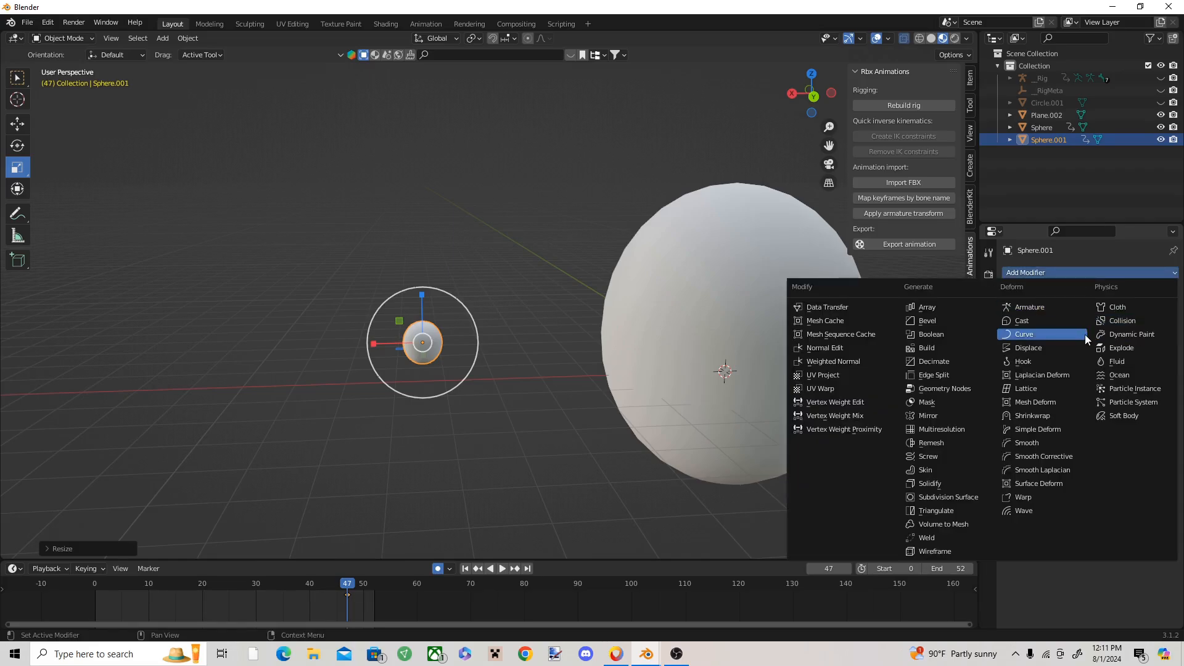
{"action": "left_click", "coordinate": [1033, 349]}
{"action": "left_click", "coordinate": [1113, 310]}
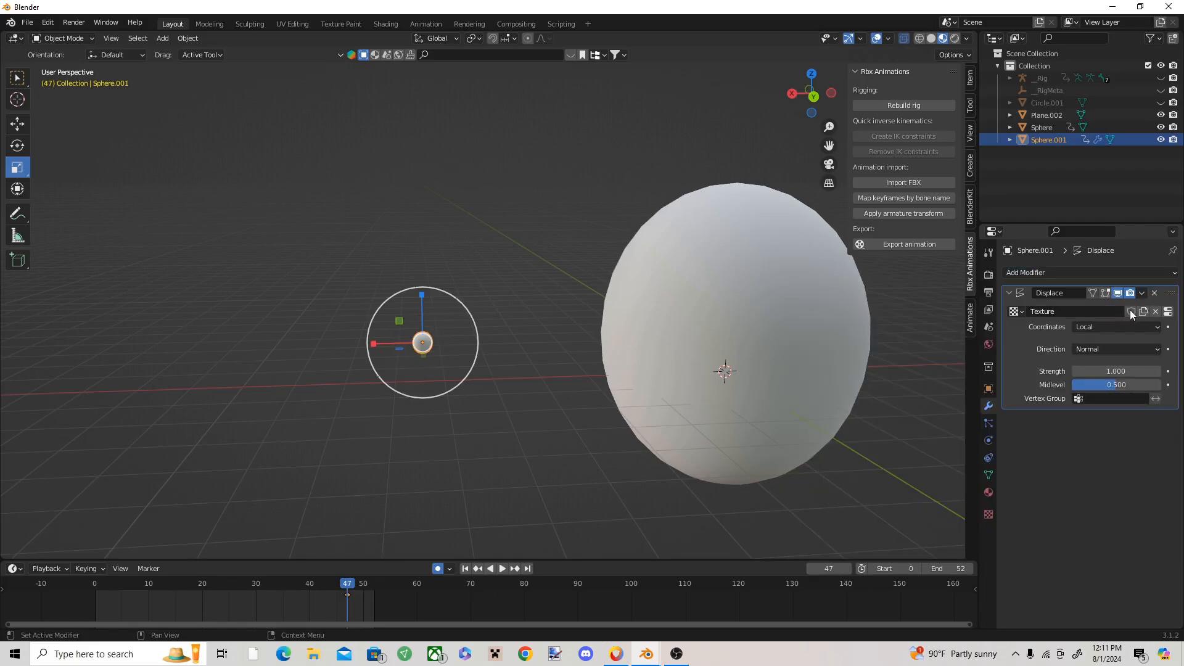
{"action": "left_click", "coordinate": [1168, 313]}
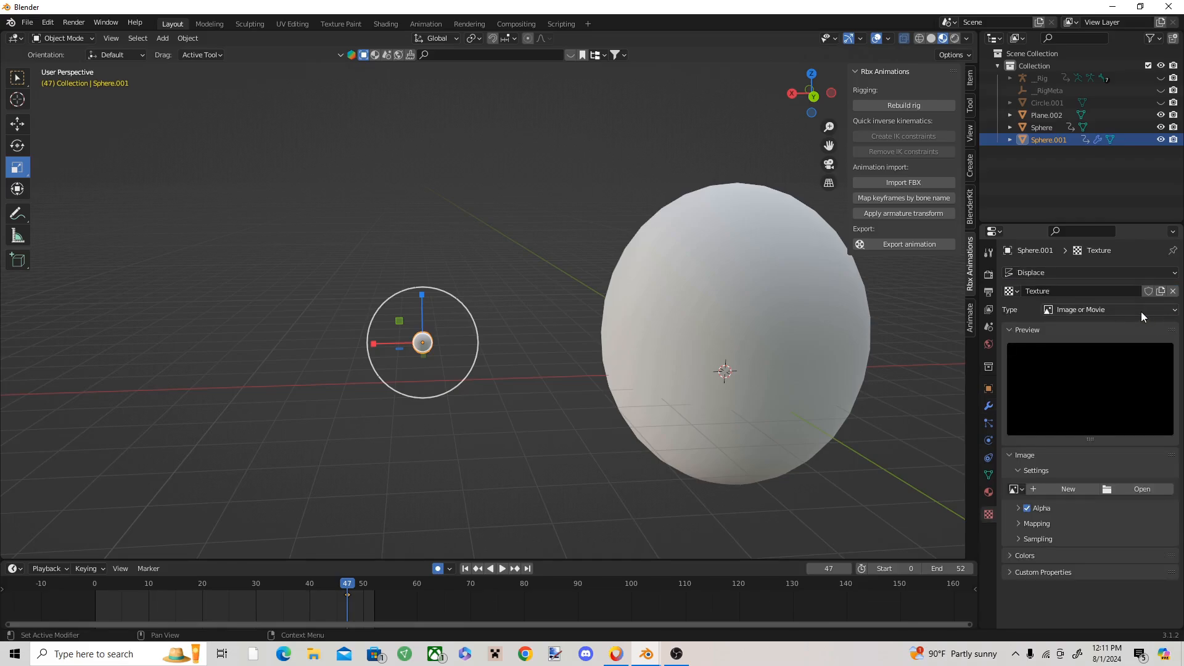
{"action": "left_click", "coordinate": [1141, 309]}
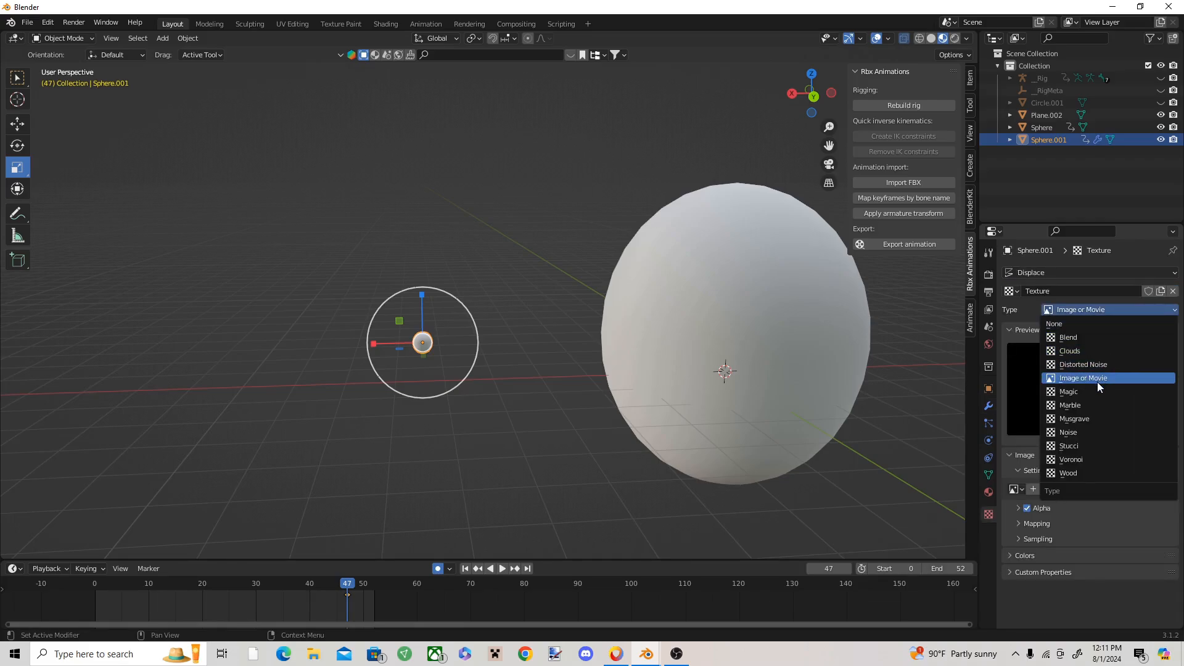
{"action": "left_click", "coordinate": [1085, 432]}
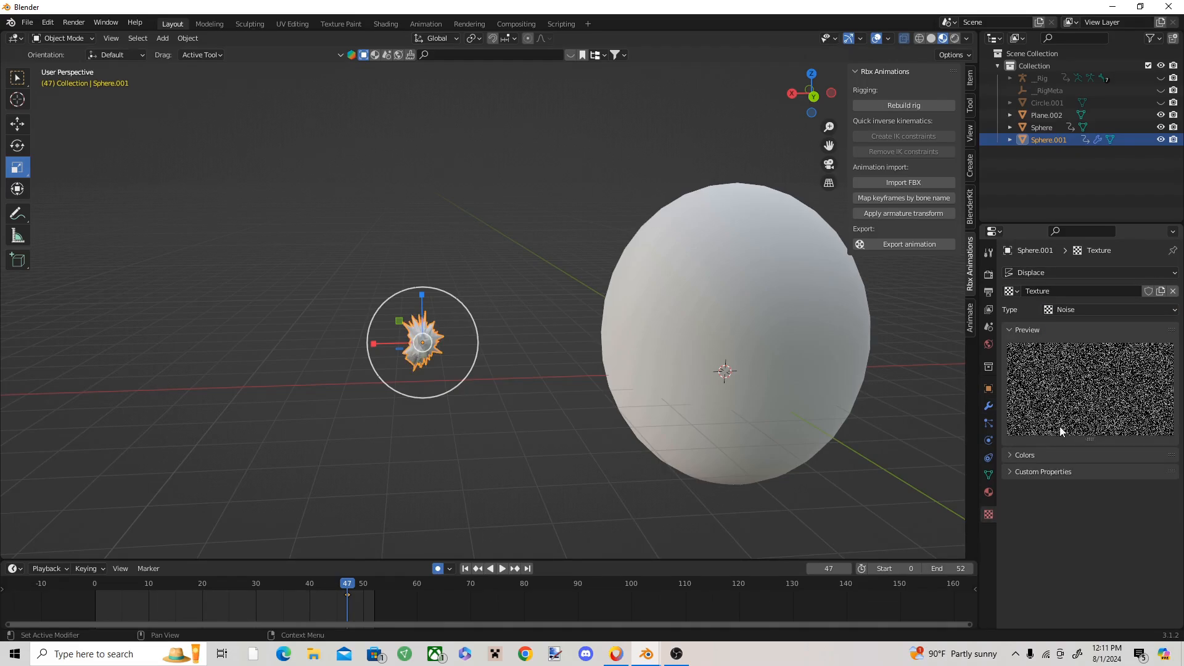
Step: Give the spiky sphere a new material with white emission (value 1.000) and an emission strength of 21.4
{"action": "left_click", "coordinate": [991, 493]}
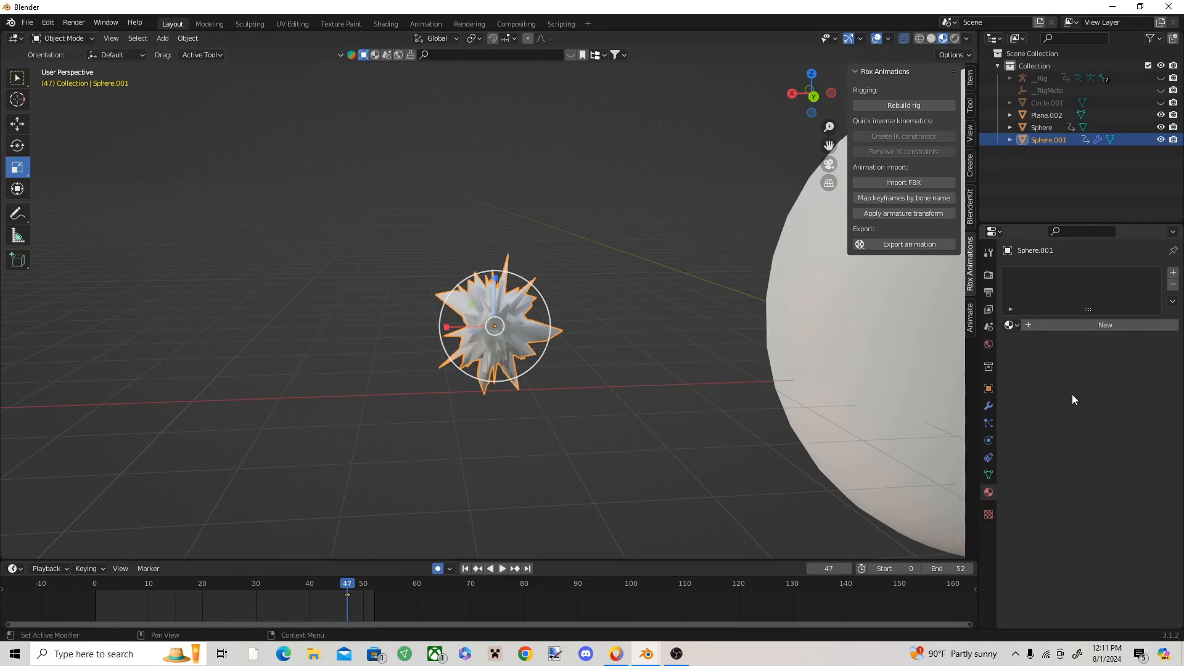
{"action": "left_click", "coordinate": [1087, 327]}
{"action": "scroll", "coordinate": [1113, 432], "scroll_direction": "down", "scroll_amount": 12}
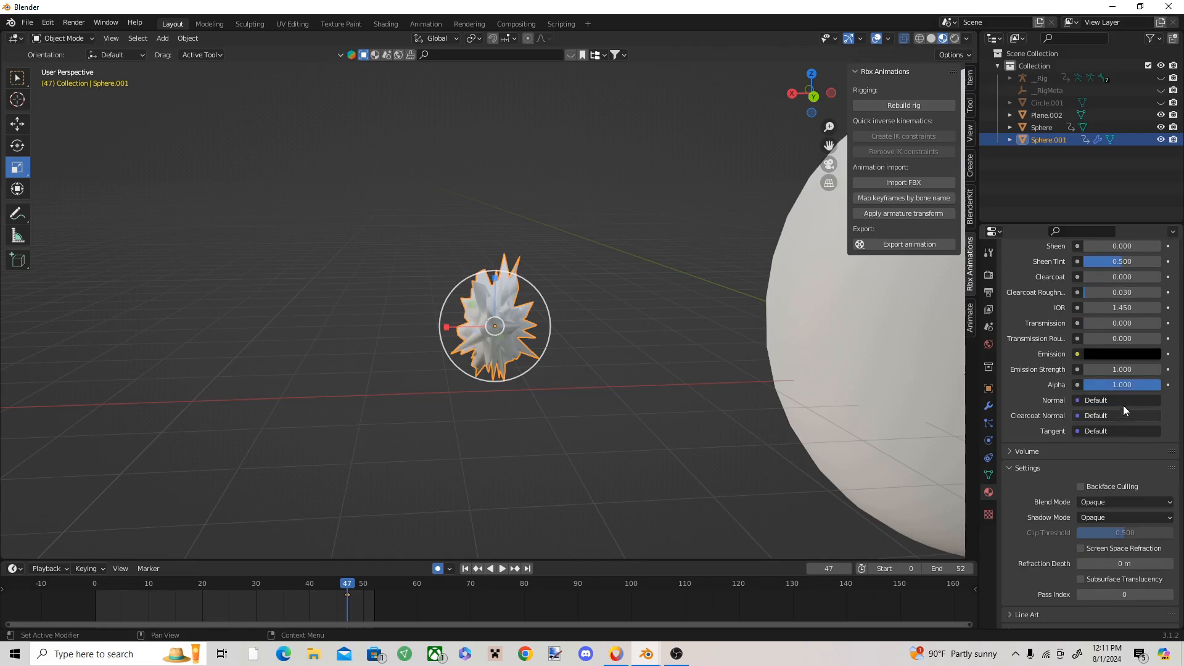
{"action": "left_click", "coordinate": [1119, 352]}
{"action": "left_click", "coordinate": [1091, 357]}
{"action": "left_click_drag", "start_coordinate": [1151, 265], "coordinate": [1151, 181]}
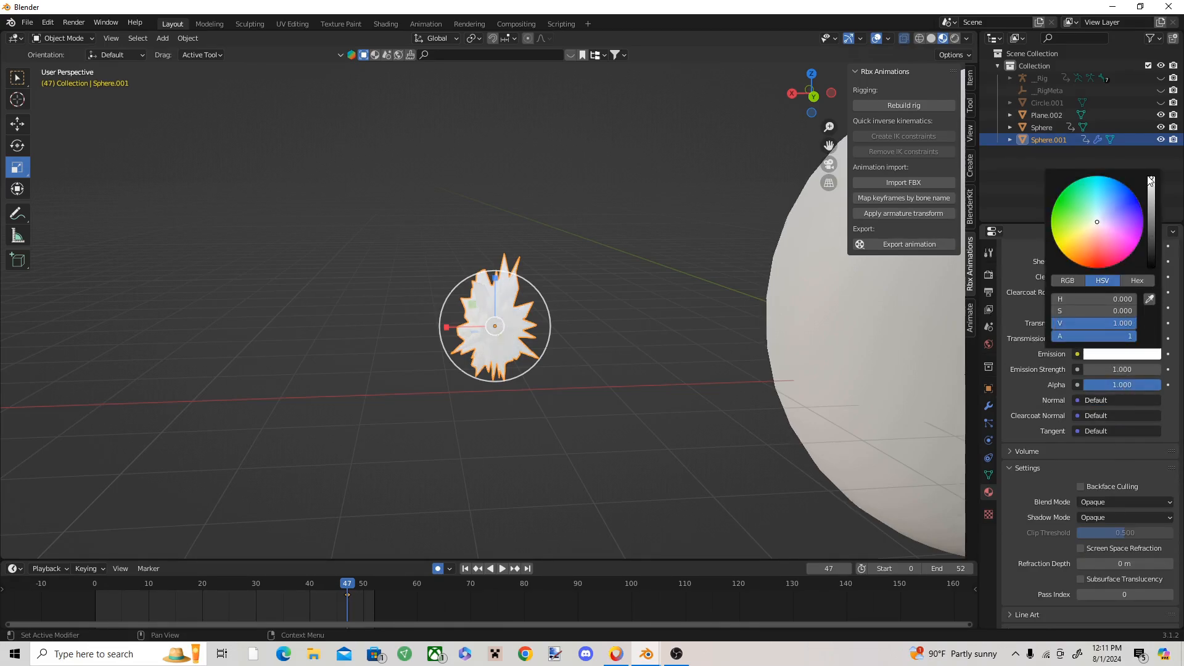
{"action": "left_click_drag", "start_coordinate": [1119, 369], "coordinate": [1150, 369]}
{"action": "left_click", "coordinate": [408, 286]}
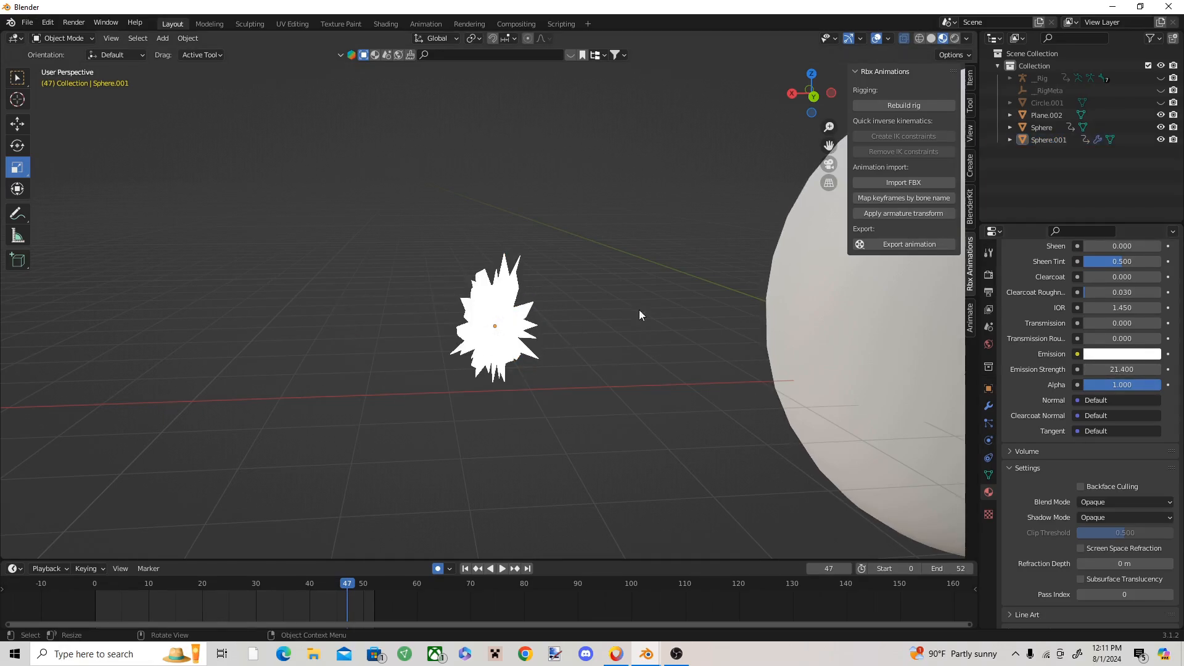
Step: Enable Bloom in the Eevee render settings so the spiky sphere glows
{"action": "left_click", "coordinate": [989, 274]}
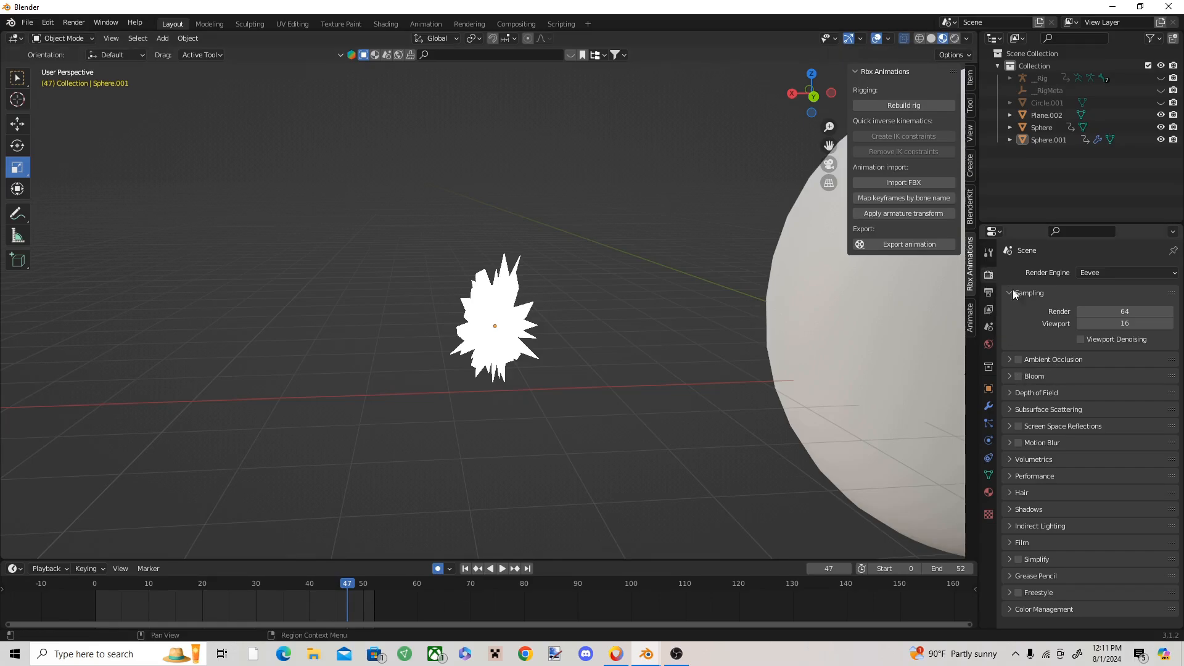
{"action": "left_click", "coordinate": [1018, 377]}
{"action": "middle_click_drag", "start_coordinate": [495, 317], "coordinate": [464, 322], "text": "shift"}
{"action": "scroll", "coordinate": [469, 324], "scroll_direction": "up", "scroll_amount": 1}
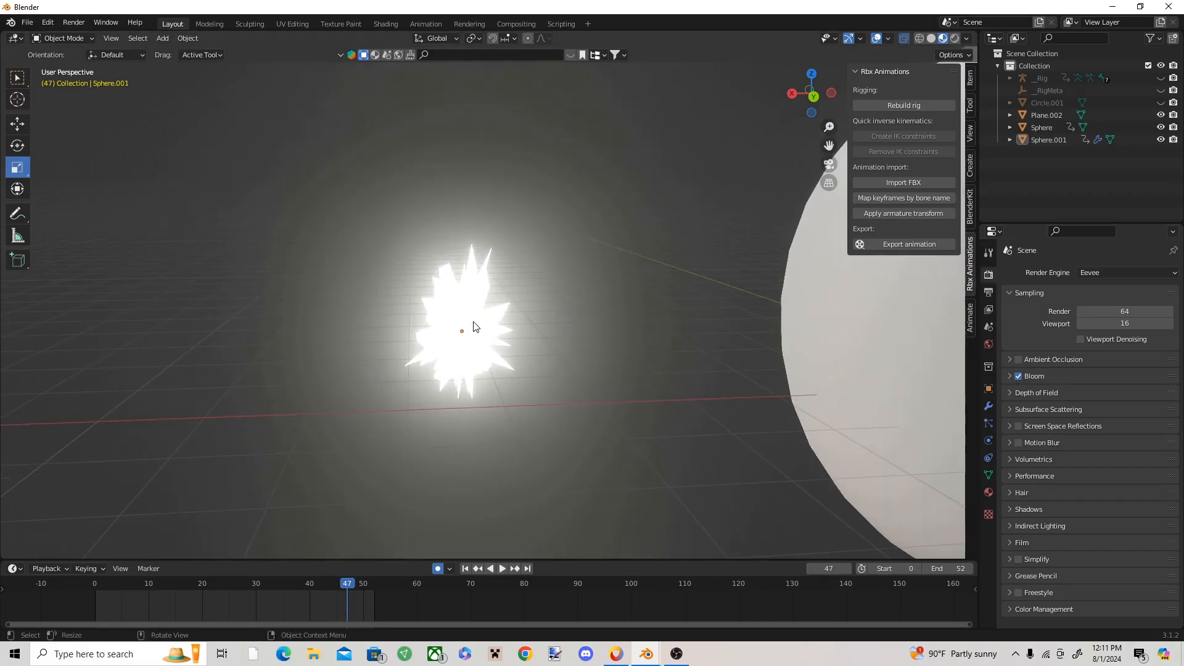
Step: Set the spiky sphere's Displace modifier to strength 2.2 and midlevel 0.541
{"action": "left_click", "coordinate": [473, 325]}
{"action": "left_click", "coordinate": [989, 492]}
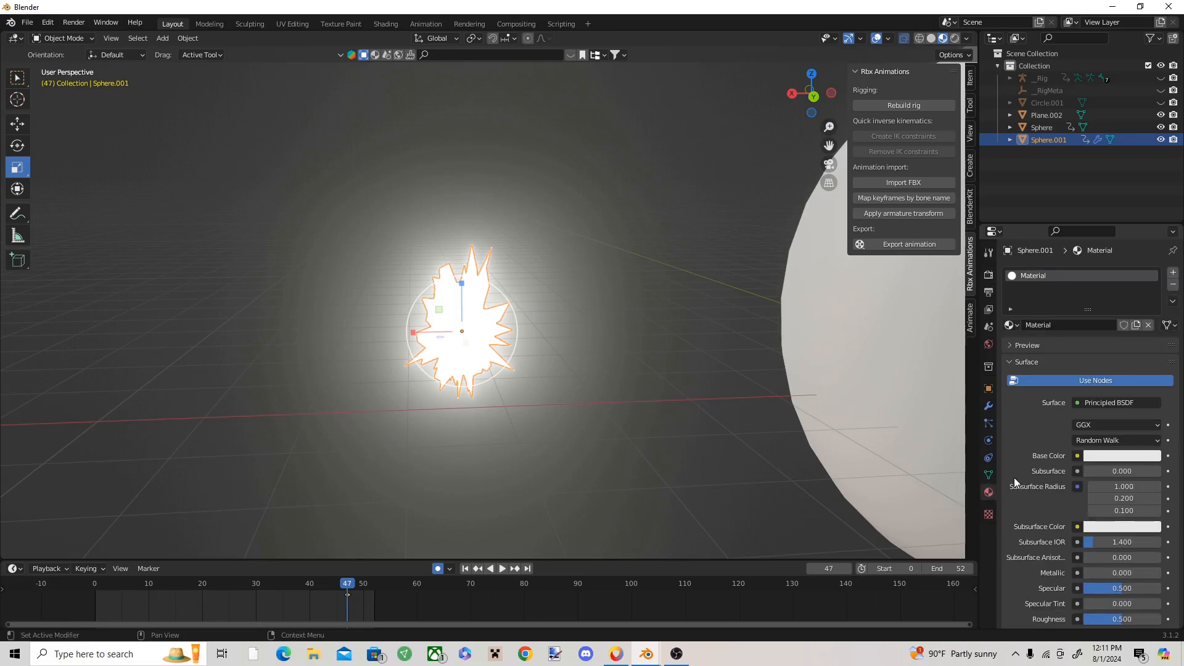
{"action": "left_click", "coordinate": [989, 406]}
{"action": "mouse_move", "coordinate": [1110, 371]}
{"action": "left_mouse_down"}
{"action": "mouse_move", "coordinate": [1172, 370]}
{"action": "mouse_move", "coordinate": [1099, 371]}
{"action": "mouse_move", "coordinate": [1112, 383]}
{"action": "left_mouse_up"}
{"action": "middle_click_drag", "start_coordinate": [813, 360], "coordinate": [766, 350], "text": "shift"}
{"action": "left_click", "coordinate": [677, 357]}
{"action": "scroll", "coordinate": [848, 368], "scroll_direction": "down", "scroll_amount": 2}
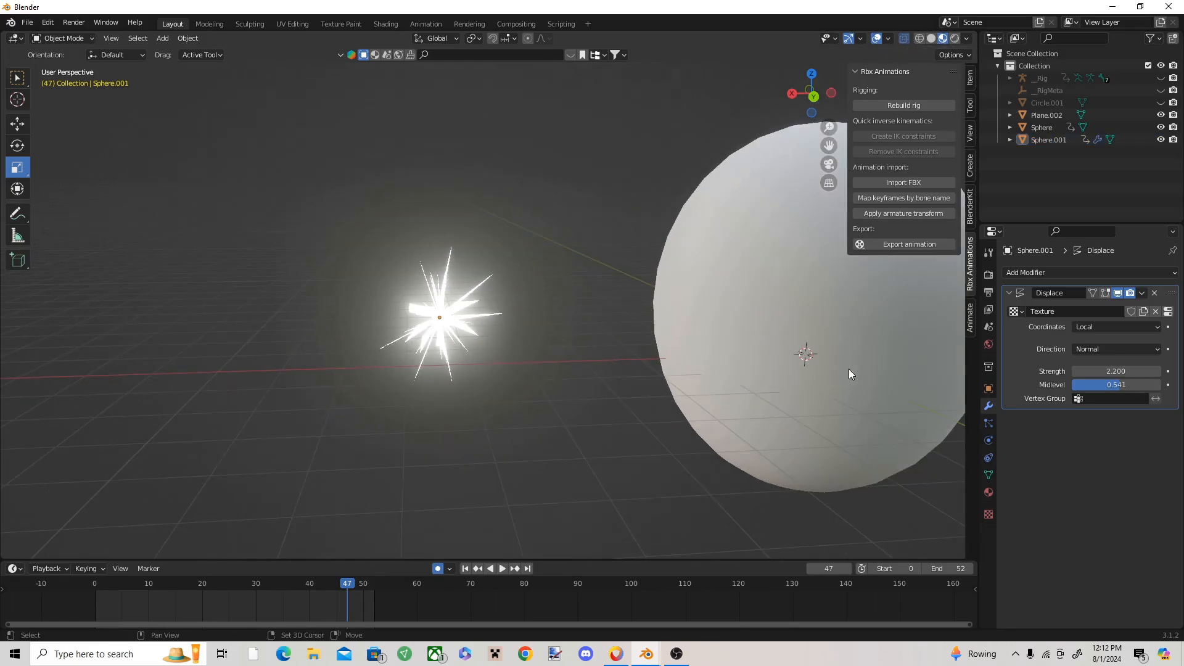
Step: Scale the glowing spiky sphere down uniformly
{"action": "middle_click_drag", "start_coordinate": [849, 369], "coordinate": [756, 373], "text": "shift"}
{"action": "scroll", "coordinate": [459, 306], "scroll_direction": "down", "scroll_amount": 2}
{"action": "left_click", "coordinate": [412, 316]}
{"action": "middle_click_drag", "start_coordinate": [412, 316], "coordinate": [380, 350]}
{"action": "left_click_drag", "start_coordinate": [423, 341], "coordinate": [452, 324]}
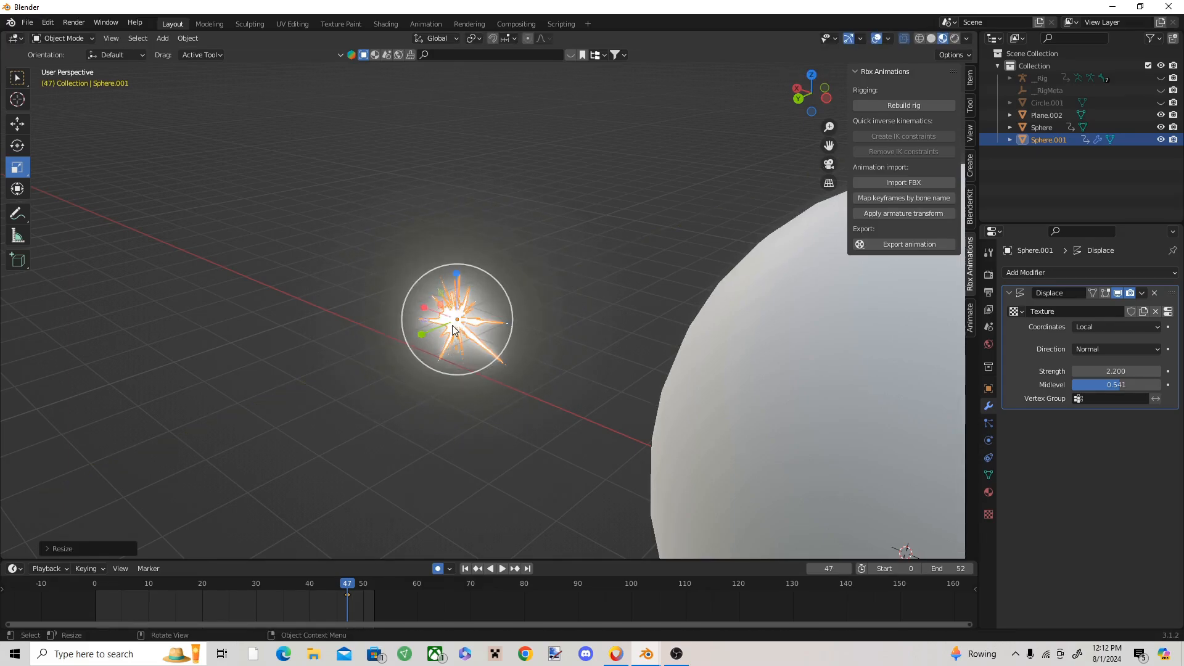
{"action": "middle_click_drag", "start_coordinate": [452, 324], "coordinate": [509, 313]}
Step: Add a new emitter particle system to the large sphere
{"action": "left_click", "coordinate": [523, 317]}
{"action": "left_click", "coordinate": [550, 294]}
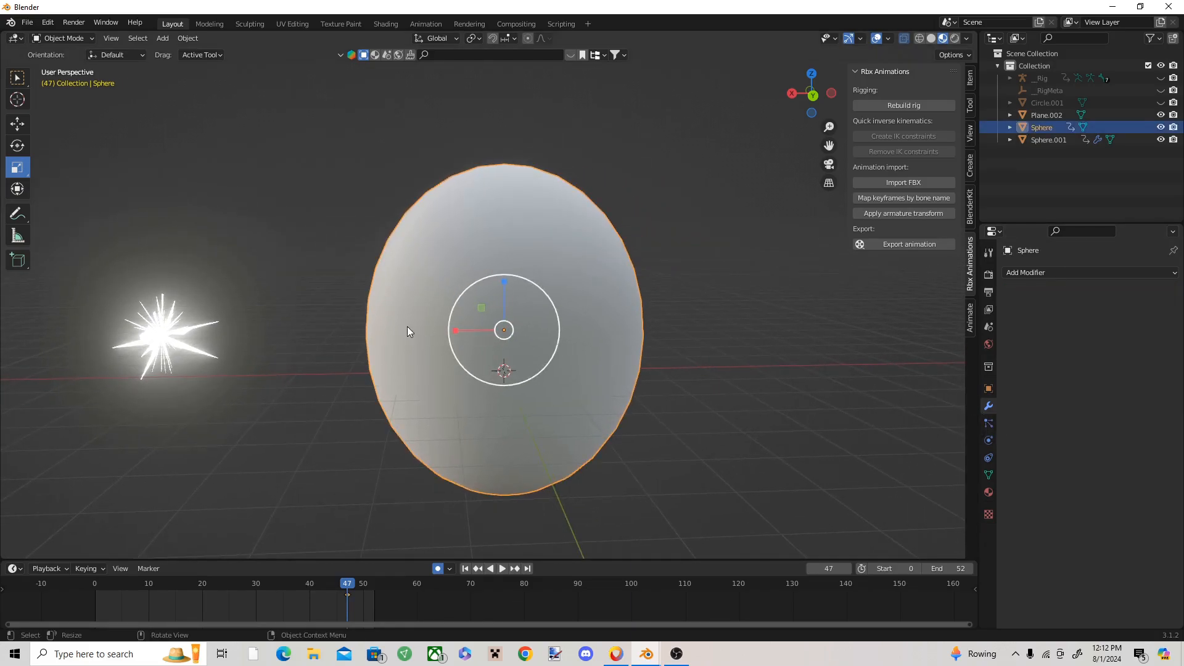
{"action": "left_click", "coordinate": [988, 422]}
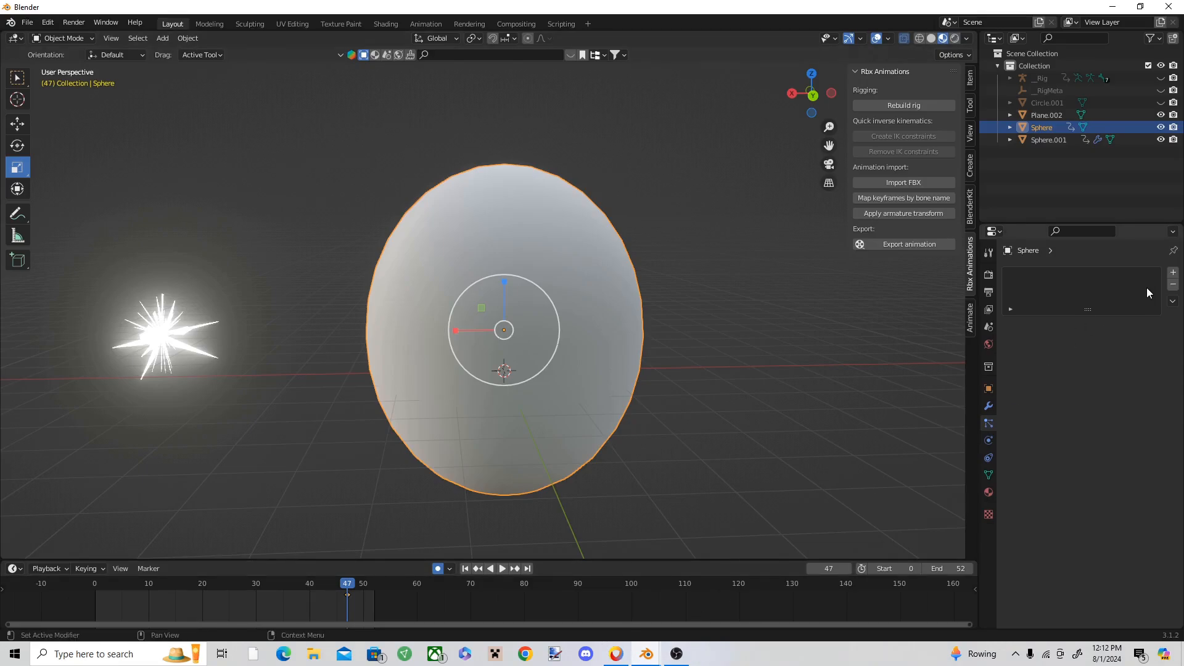
{"action": "left_click", "coordinate": [1173, 272]}
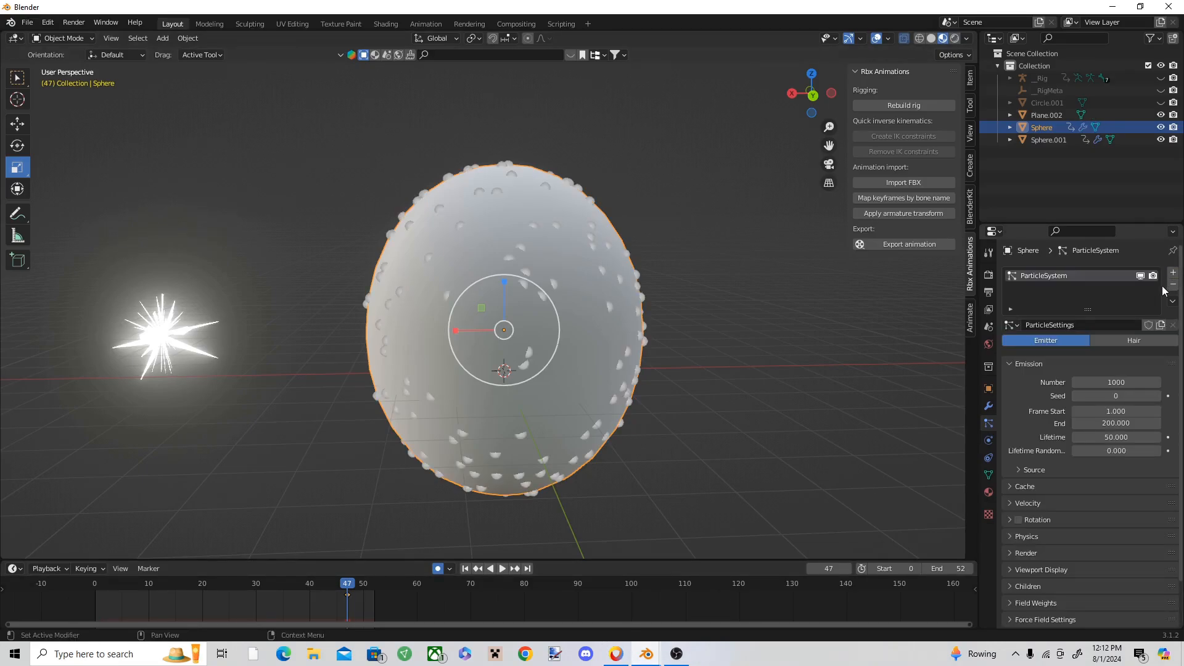
{"action": "scroll", "coordinate": [1100, 444], "scroll_direction": "down", "scroll_amount": 2}
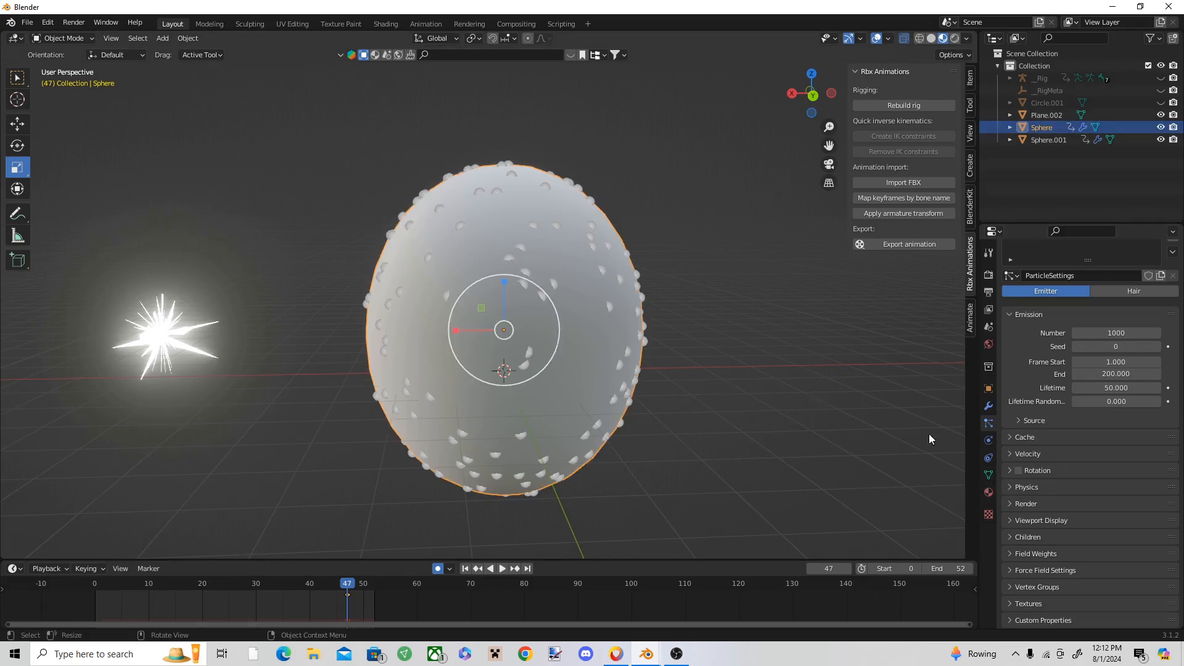
Step: Give the large sphere a new material with alpha 0, blend mode Alpha Blend and shadow mode None
{"action": "left_click", "coordinate": [986, 492]}
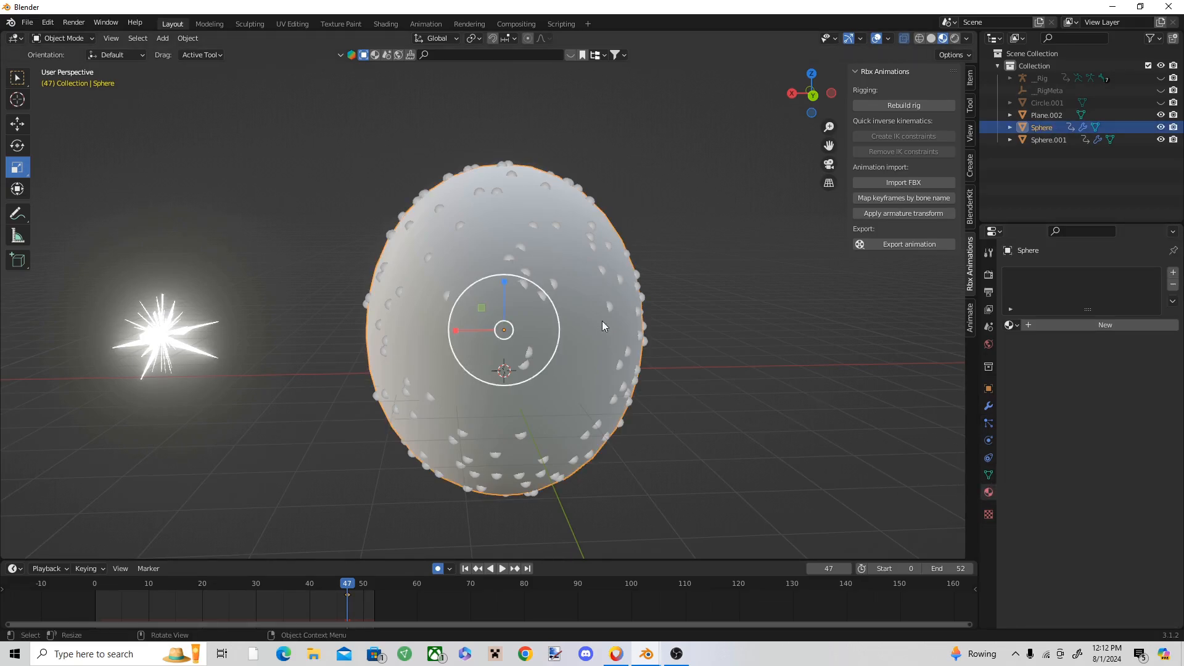
{"action": "left_click", "coordinate": [1118, 325]}
{"action": "scroll", "coordinate": [1101, 439], "scroll_direction": "down", "scroll_amount": 12}
{"action": "left_click_drag", "start_coordinate": [1129, 433], "coordinate": [1050, 434]}
{"action": "left_click", "coordinate": [1113, 553]}
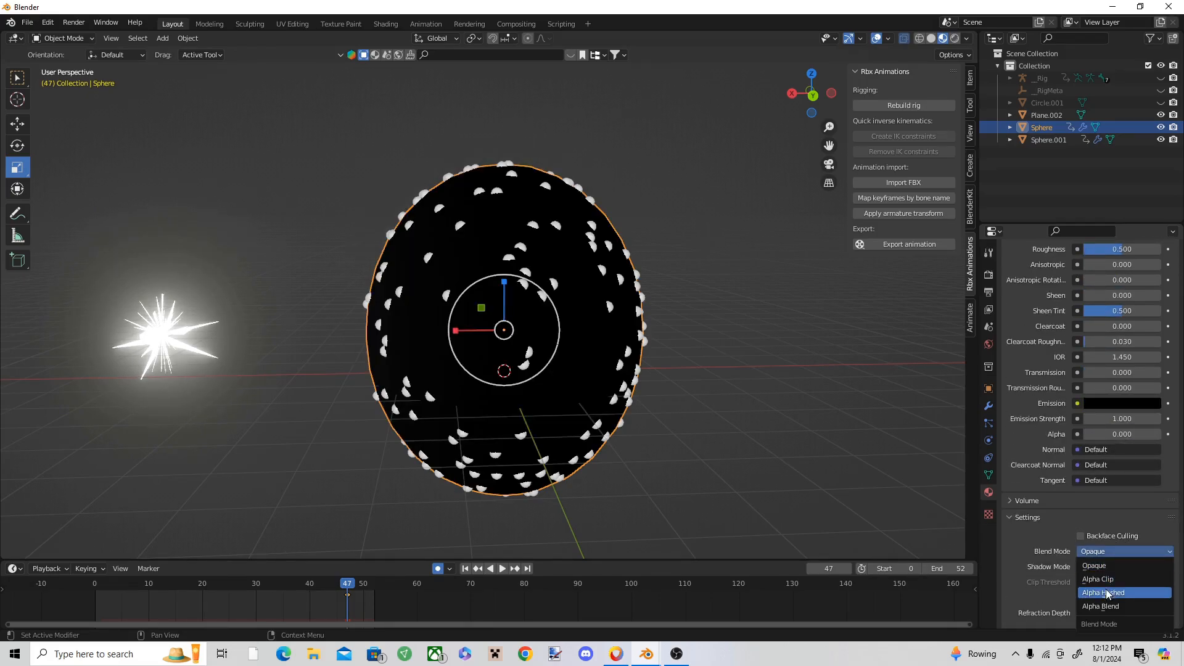
{"action": "left_click", "coordinate": [1111, 610]}
{"action": "scroll", "coordinate": [1107, 572], "scroll_direction": "down", "scroll_amount": 1}
{"action": "left_click", "coordinate": [1109, 543]}
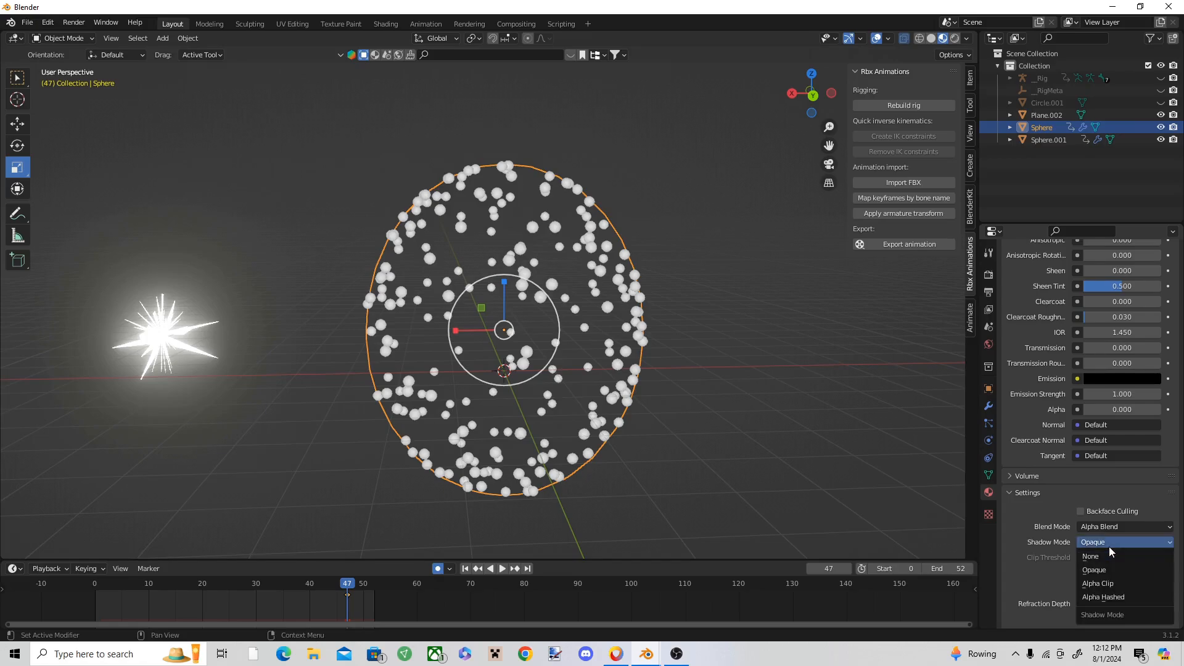
{"action": "left_click", "coordinate": [1104, 554]}
{"action": "left_click", "coordinate": [454, 282]}
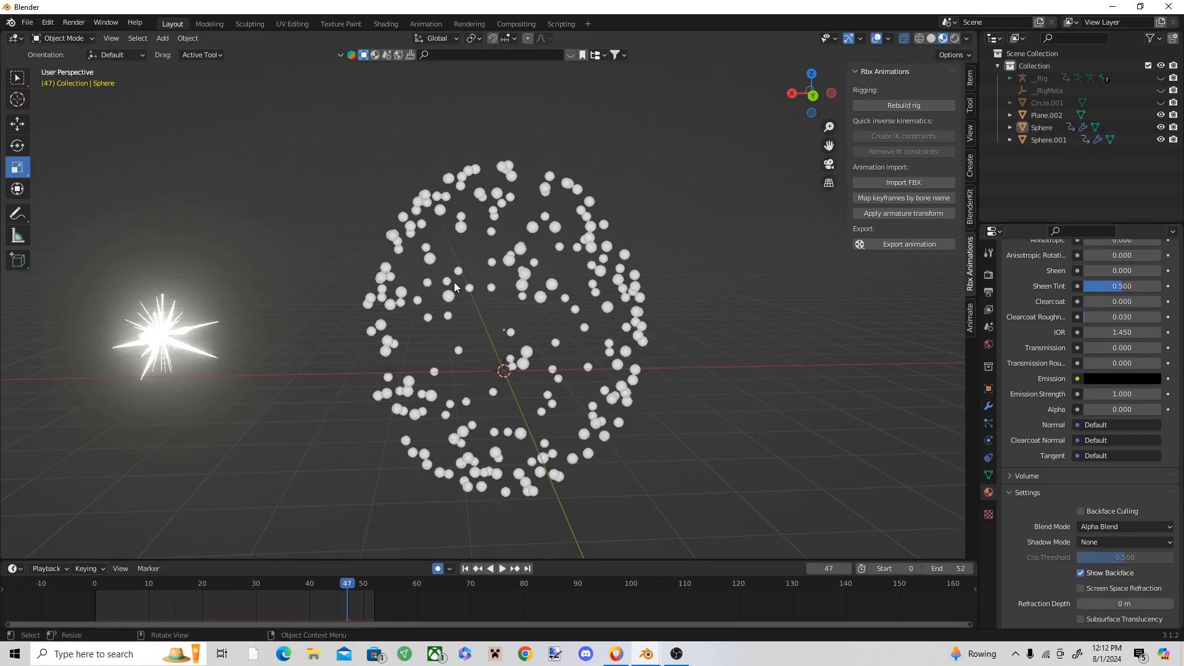
Step: Play and scrub the animation to examine the large sphere's particle emission and the glowing sphere's changing noise spikes
{"action": "left_click", "coordinate": [518, 315]}
{"action": "left_click", "coordinate": [989, 424]}
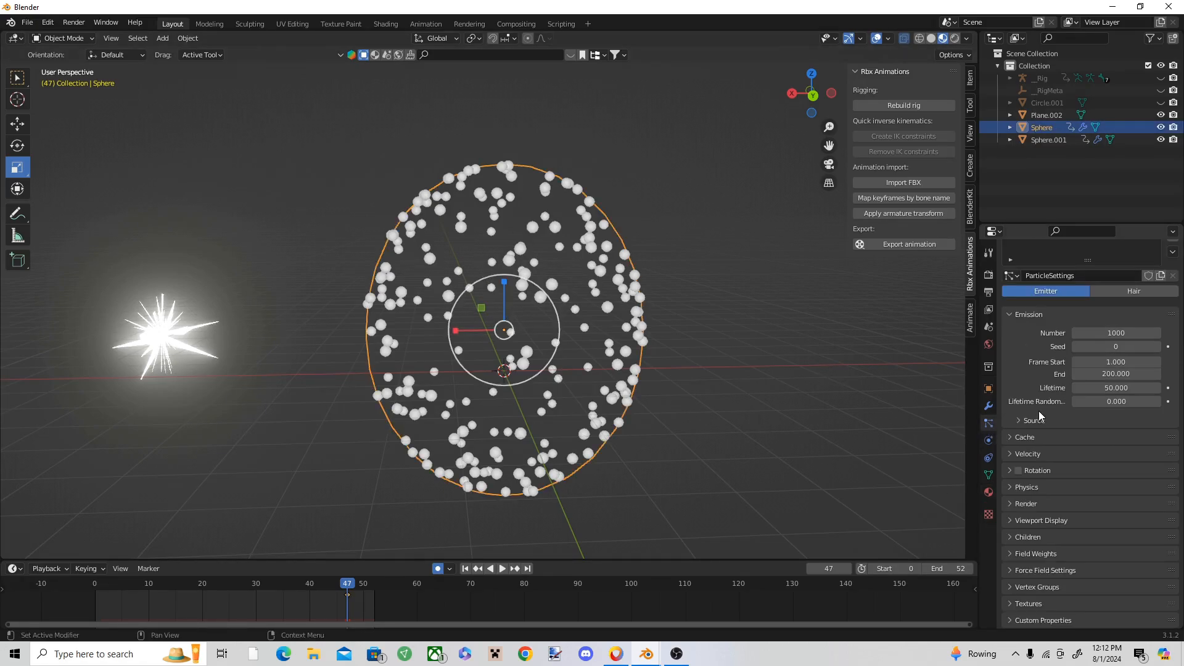
{"action": "key", "text": "space"}
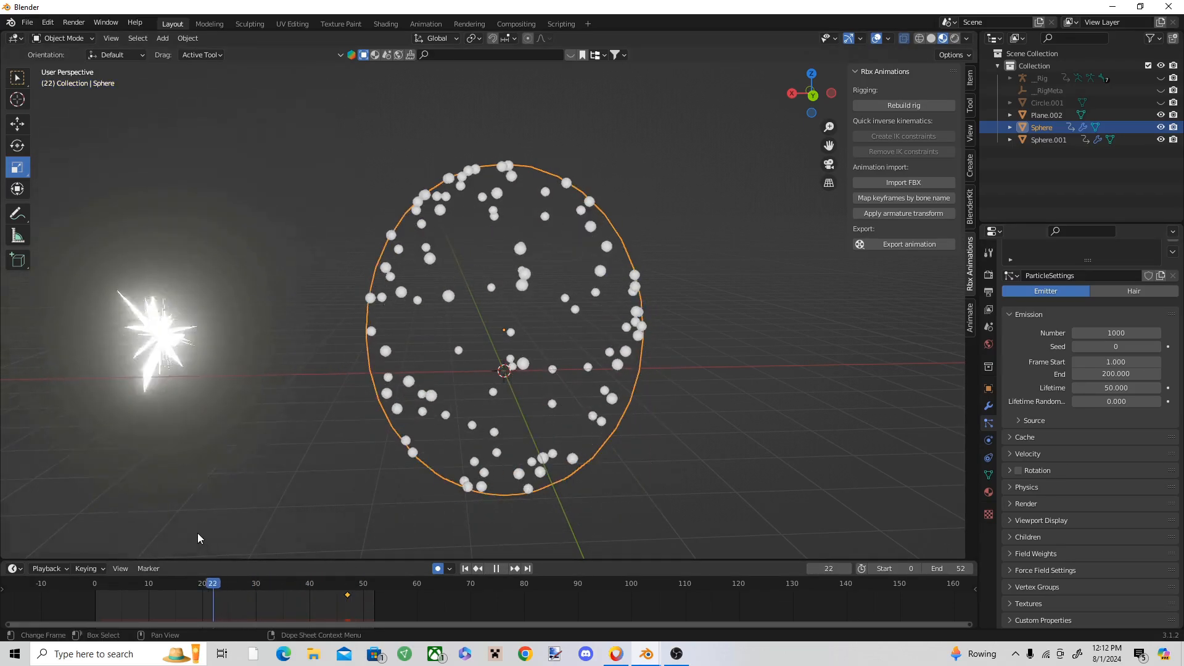
{"action": "key", "text": "space"}
{"action": "left_click", "coordinate": [166, 361]}
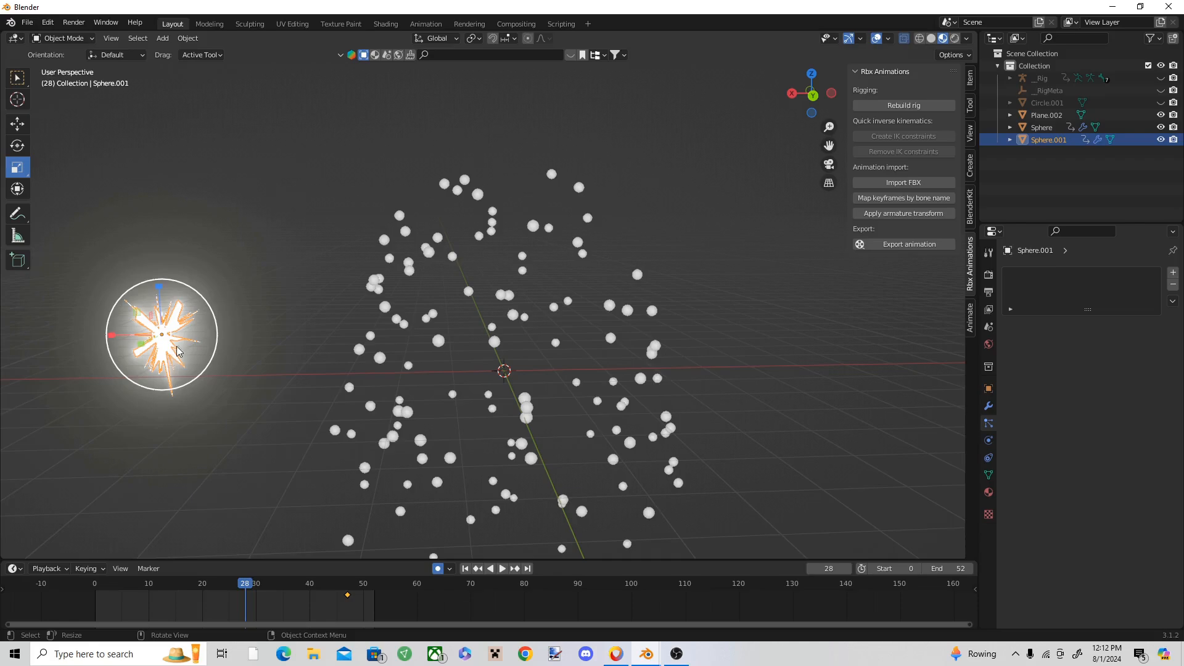
{"action": "mouse_move", "coordinate": [249, 584]}
{"action": "left_mouse_down"}
{"action": "mouse_move", "coordinate": [271, 585]}
{"action": "mouse_move", "coordinate": [244, 571]}
{"action": "mouse_move", "coordinate": [224, 586]}
{"action": "mouse_move", "coordinate": [241, 592]}
{"action": "left_mouse_up"}
{"action": "left_click", "coordinate": [242, 510]}
{"action": "left_click", "coordinate": [179, 375]}
{"action": "left_click", "coordinate": [224, 498]}
{"action": "left_click", "coordinate": [180, 384]}
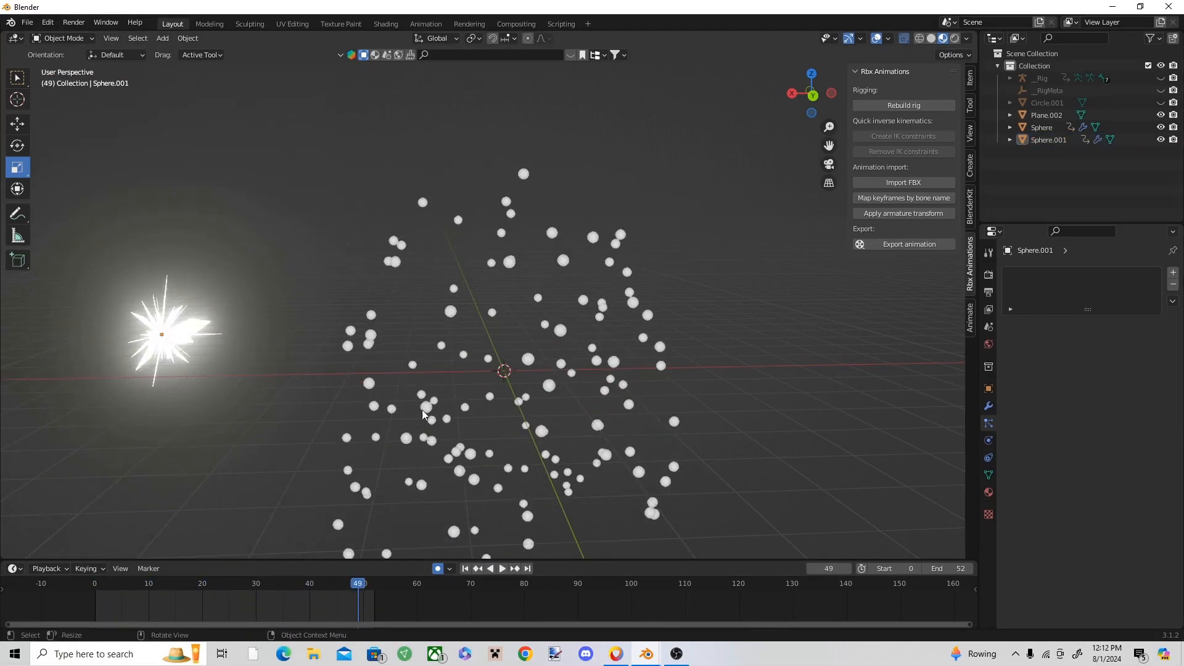
Step: Select the large sphere and set its particle emission Frame Start to 0
{"action": "left_click", "coordinate": [464, 355]}
{"action": "left_click_drag", "start_coordinate": [354, 584], "coordinate": [155, 560]}
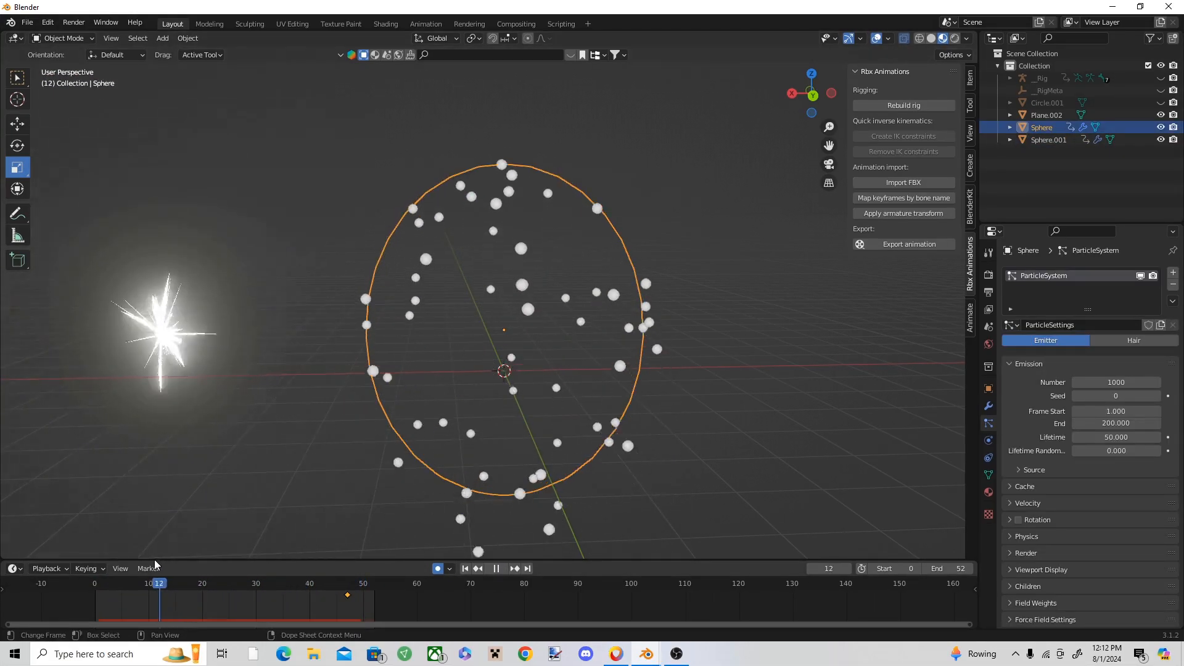
{"action": "left_click", "coordinate": [989, 446]}
{"action": "left_click", "coordinate": [989, 492]}
{"action": "left_click", "coordinate": [989, 422]}
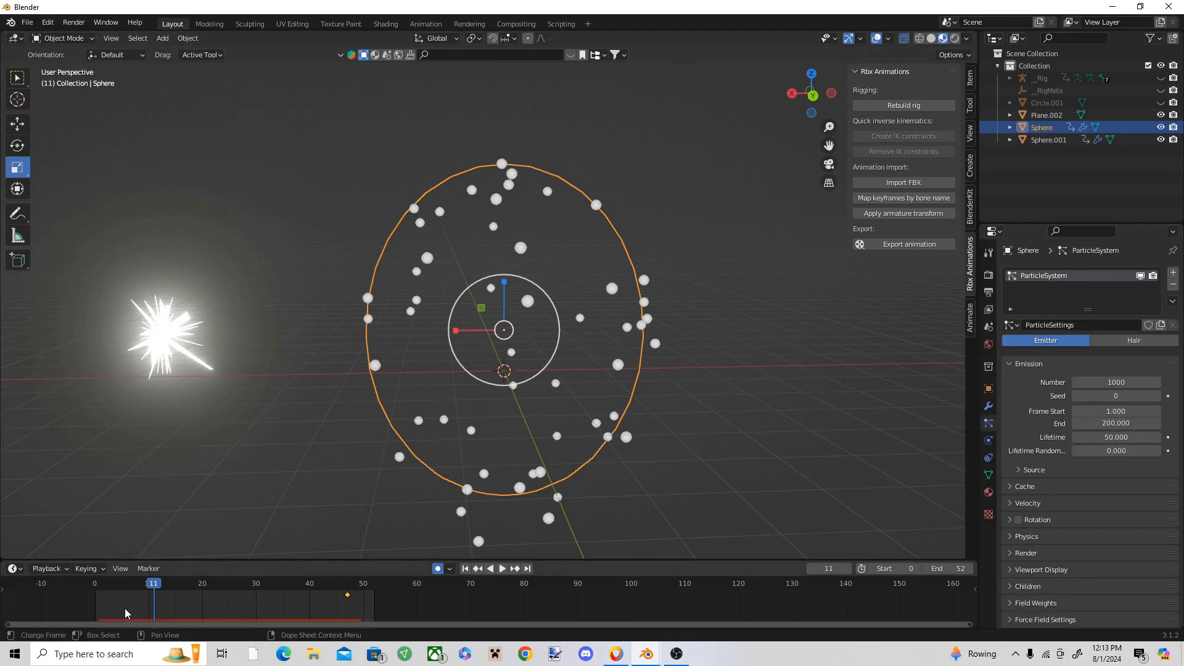
{"action": "left_click_drag", "start_coordinate": [152, 588], "coordinate": [95, 593]}
{"action": "left_click", "coordinate": [1114, 411]}
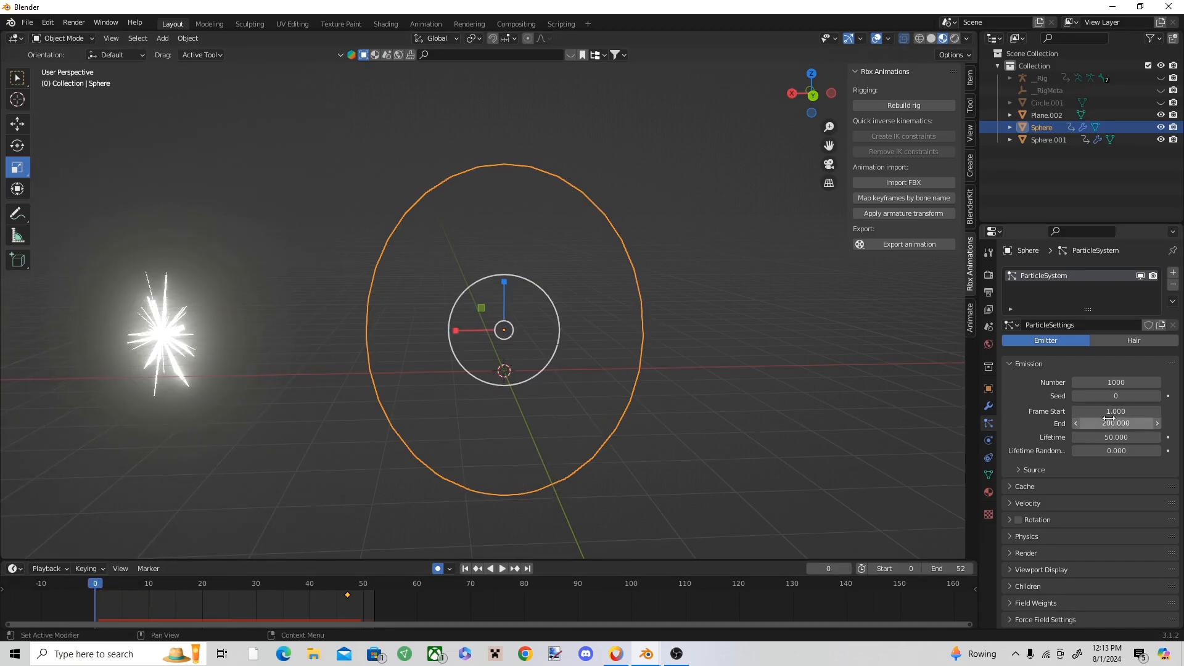
{"action": "type", "text": "0"}
Step: Set the large sphere's particle emission End frame to 4 and preview the burst
{"action": "left_click", "coordinate": [1128, 422]}
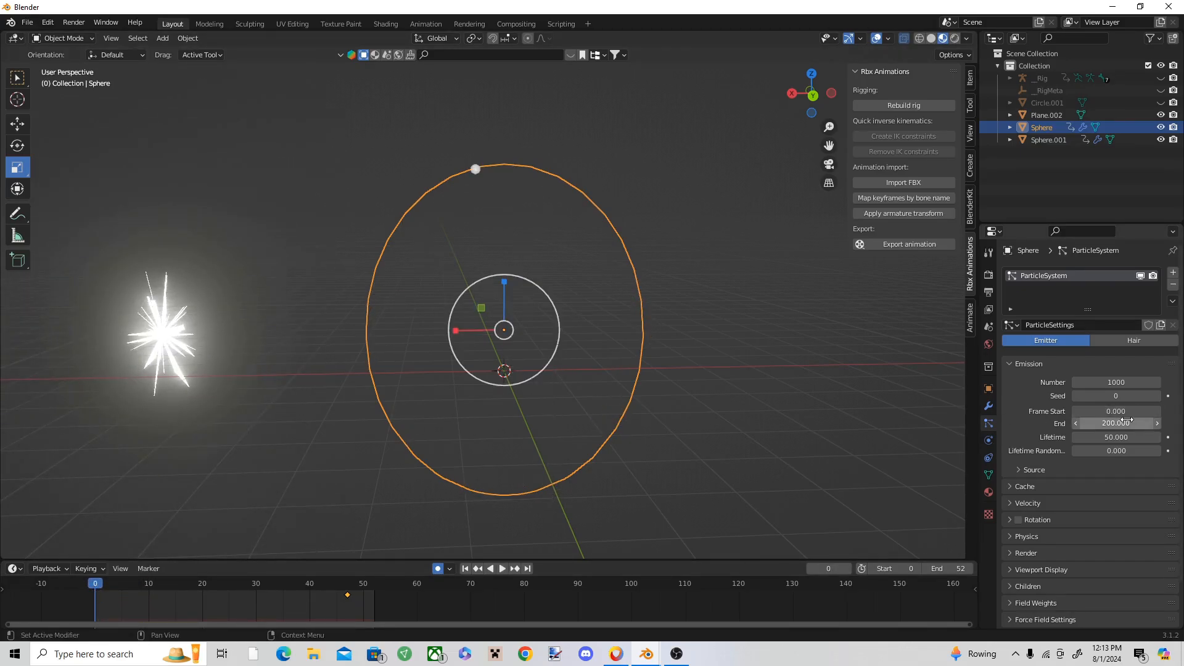
{"action": "type", "text": "4"}
{"action": "key", "text": "Return"}
{"action": "key", "text": "space"}
{"action": "key", "text": "Escape"}
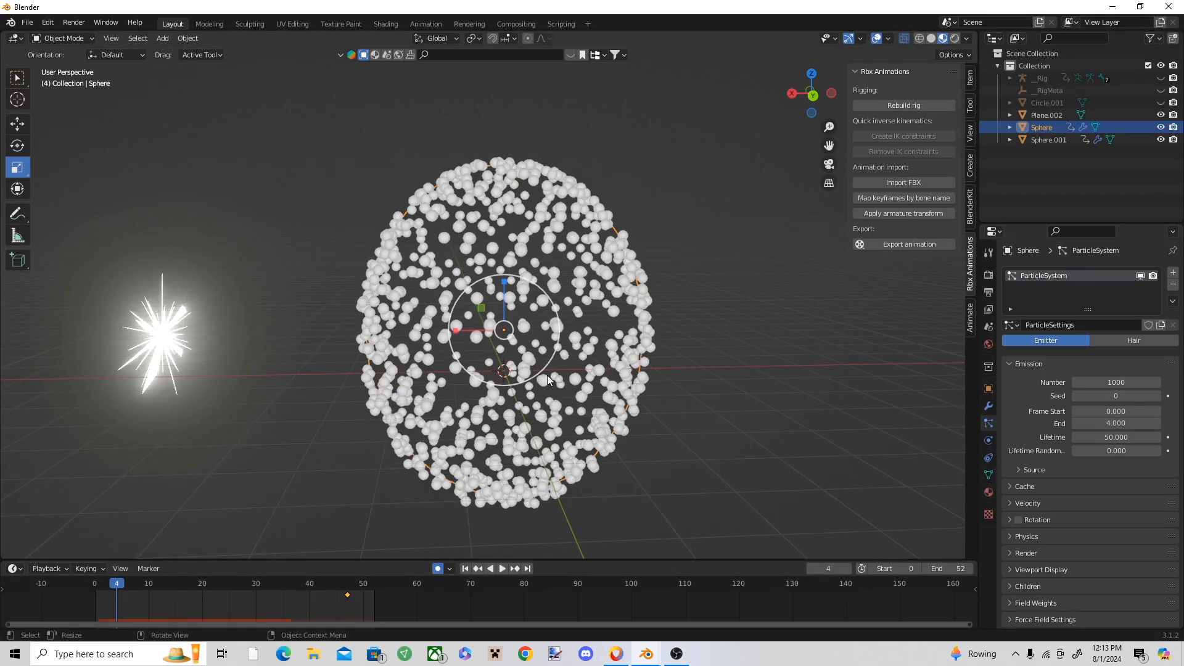
Step: Expand the large sphere's detailed particle settings and enable Rotation for the particles
{"action": "scroll", "coordinate": [1134, 517], "scroll_direction": "down", "scroll_amount": 2}
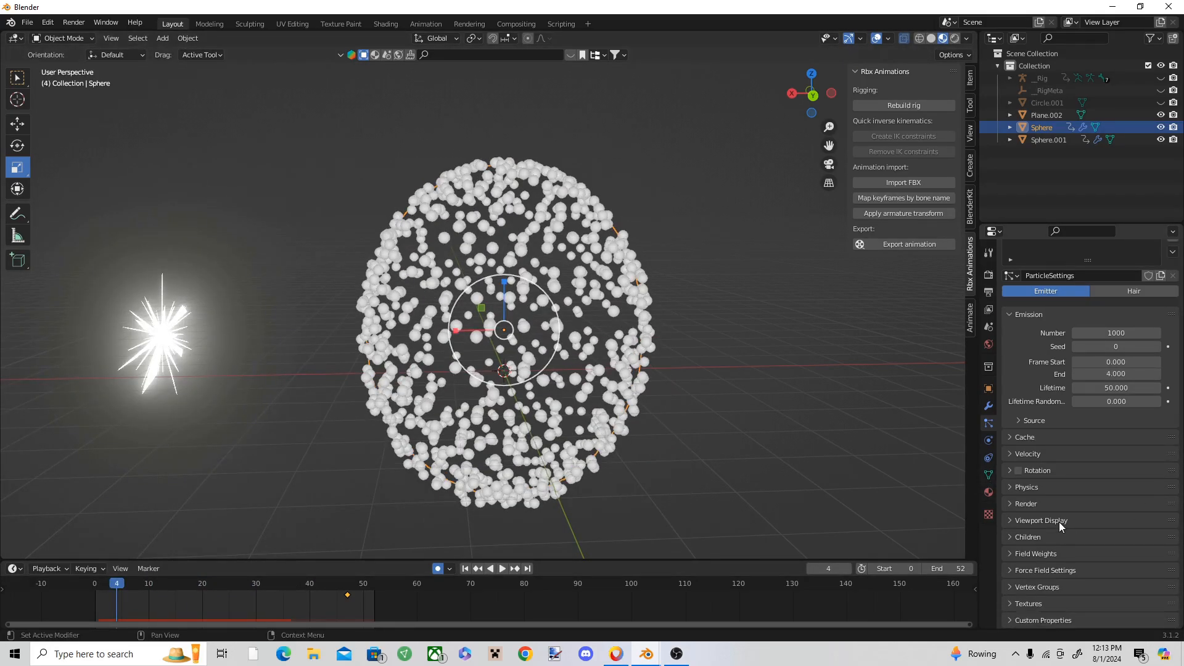
{"action": "left_click", "coordinate": [1029, 604]}
{"action": "scroll", "coordinate": [1033, 586], "scroll_direction": "down", "scroll_amount": 2}
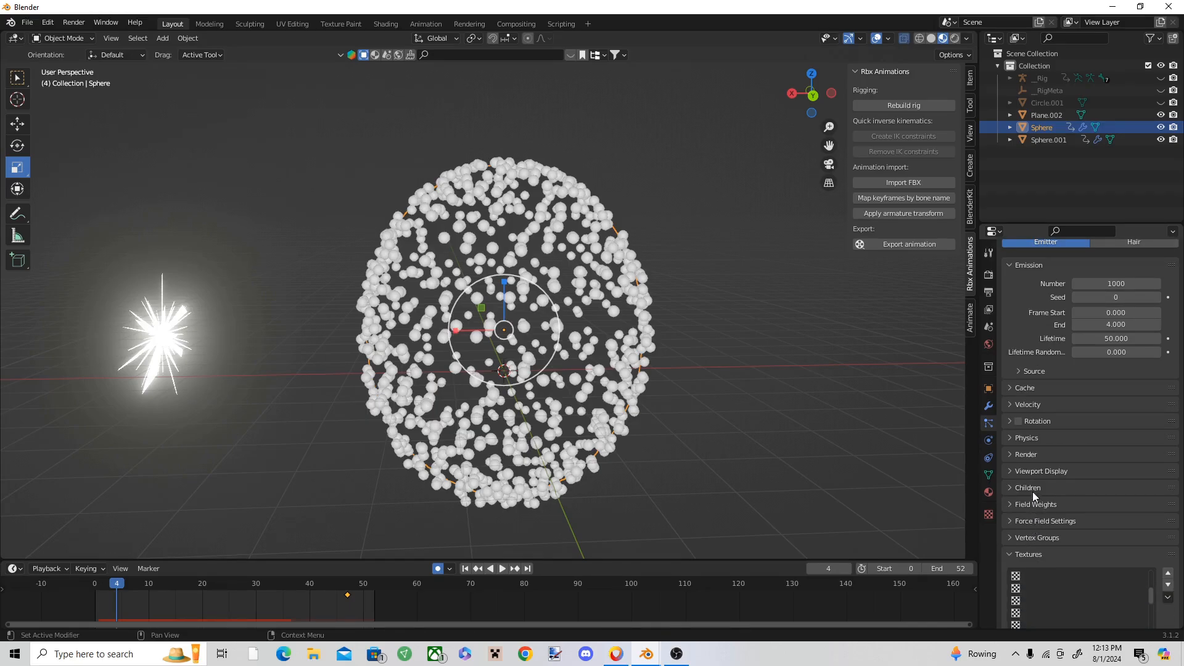
{"action": "left_click", "coordinate": [1029, 454]}
{"action": "left_click", "coordinate": [1031, 438]}
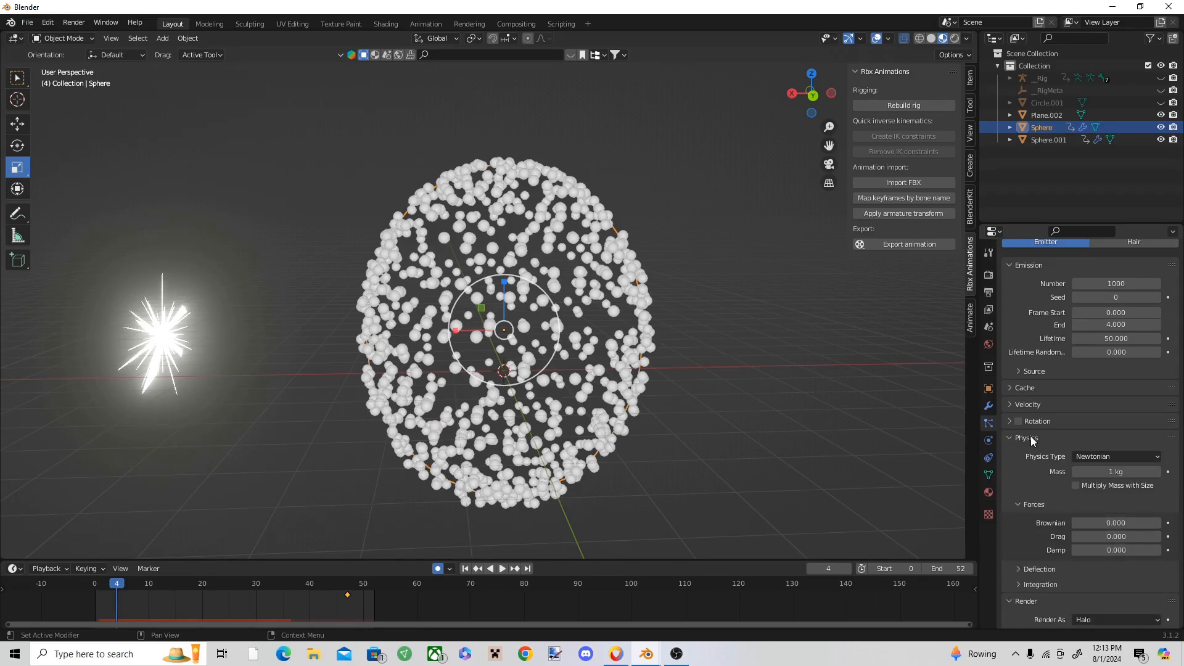
{"action": "left_click", "coordinate": [1038, 422]}
{"action": "left_click", "coordinate": [1038, 403]}
{"action": "left_click", "coordinate": [1041, 389]}
{"action": "scroll", "coordinate": [1062, 399], "scroll_direction": "down", "scroll_amount": 7}
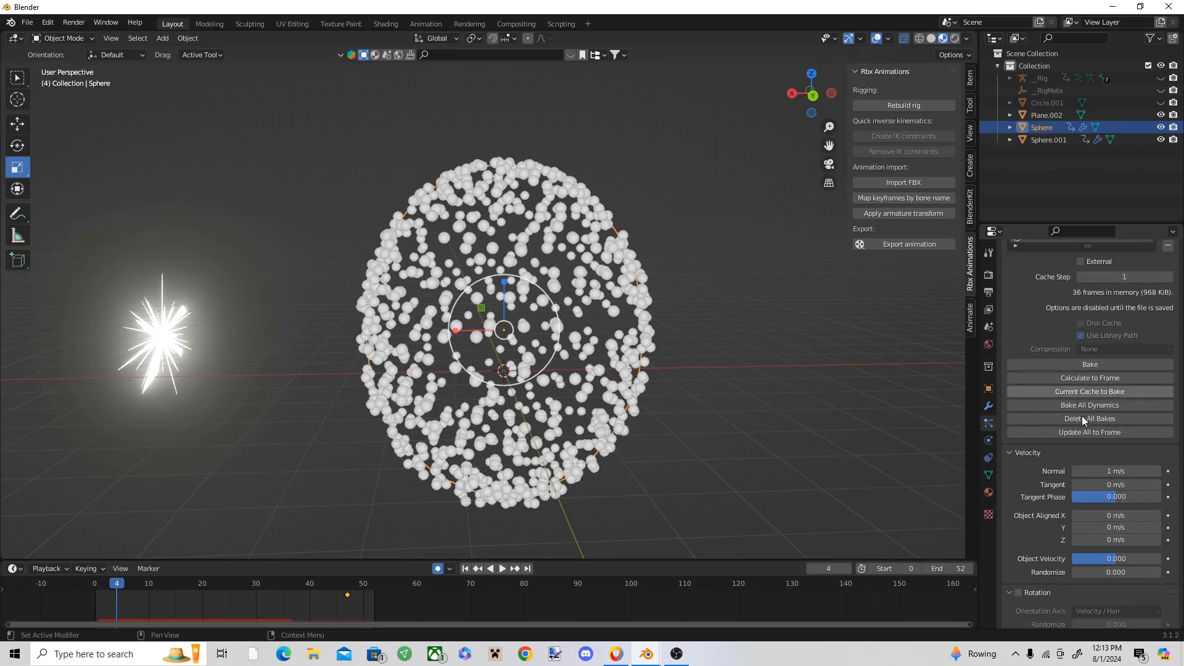
{"action": "scroll", "coordinate": [1100, 449], "scroll_direction": "down", "scroll_amount": 2}
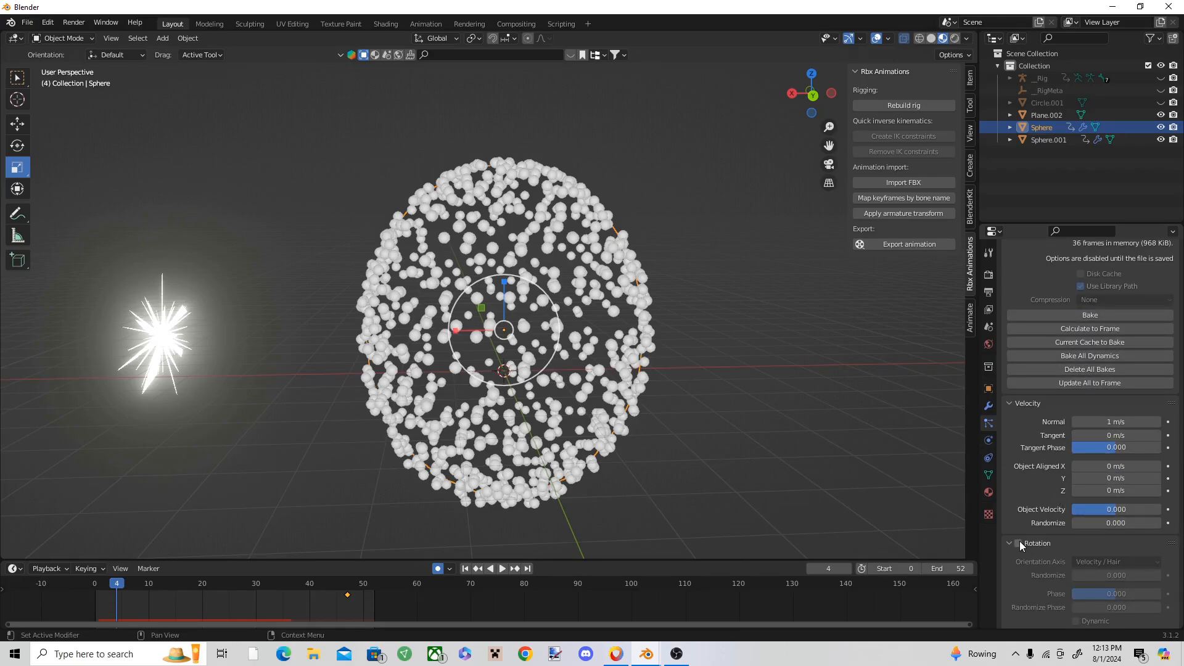
{"action": "scroll", "coordinate": [1020, 541], "scroll_direction": "down", "scroll_amount": 5}
{"action": "left_click", "coordinate": [1018, 420]}
Step: Render the particles as Object, using the glowing spiky sphere as the instance object
{"action": "scroll", "coordinate": [1125, 419], "scroll_direction": "down", "scroll_amount": 8}
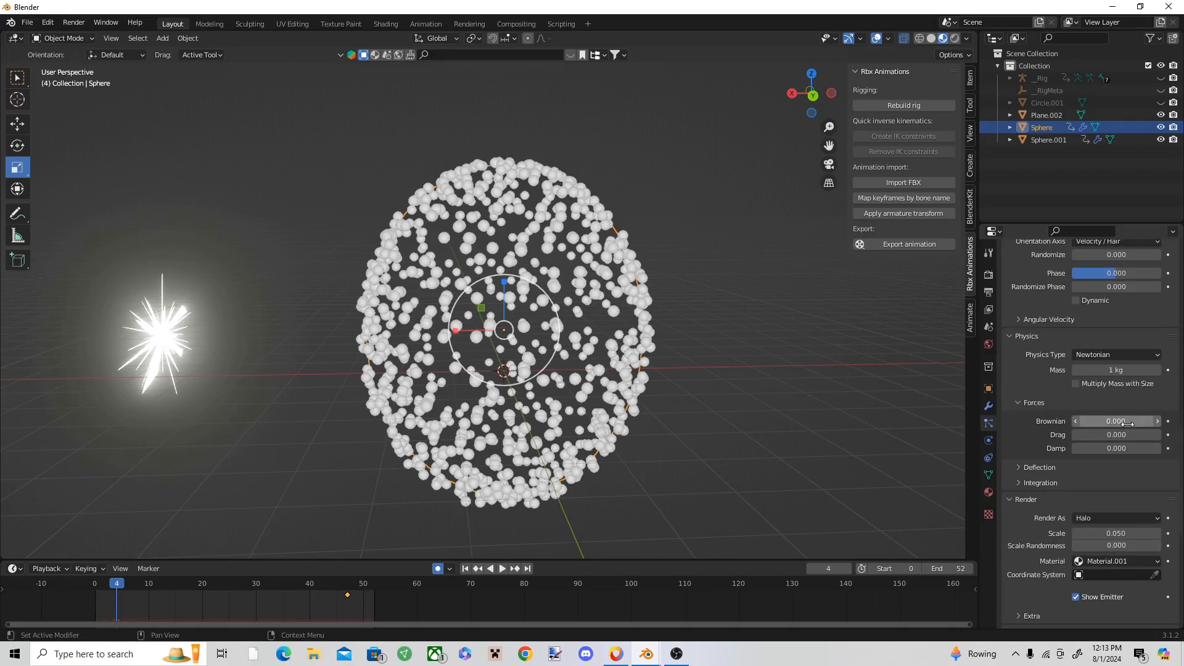
{"action": "left_click", "coordinate": [1096, 518]}
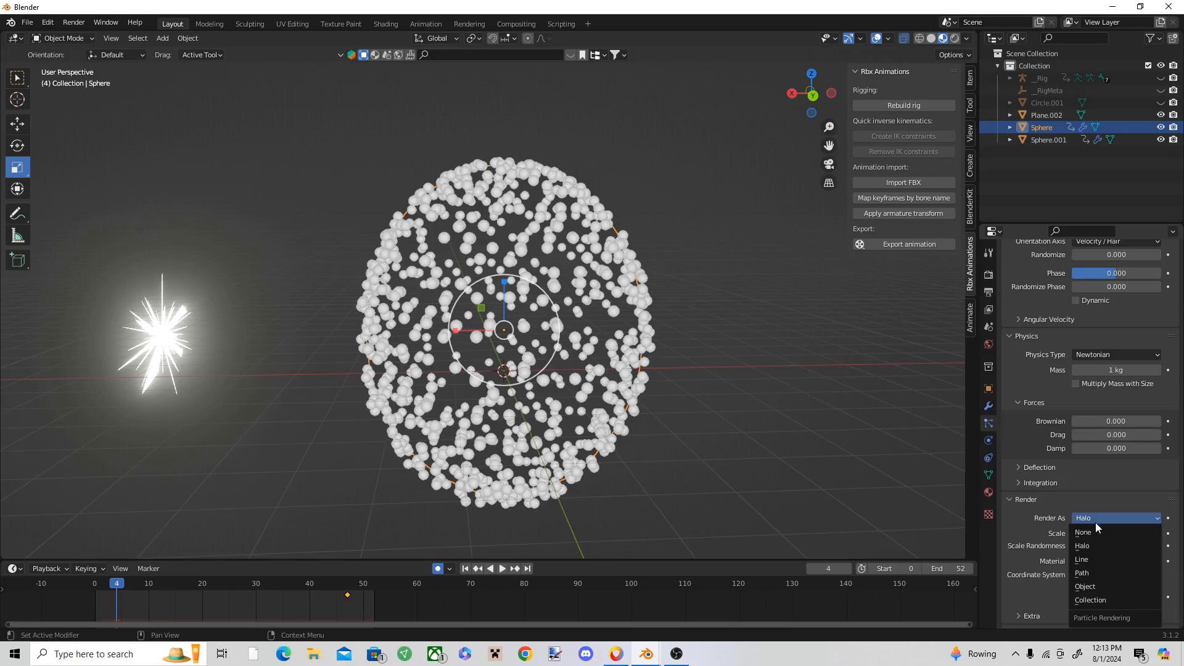
{"action": "left_click", "coordinate": [1097, 586]}
{"action": "scroll", "coordinate": [1120, 555], "scroll_direction": "down", "scroll_amount": 4}
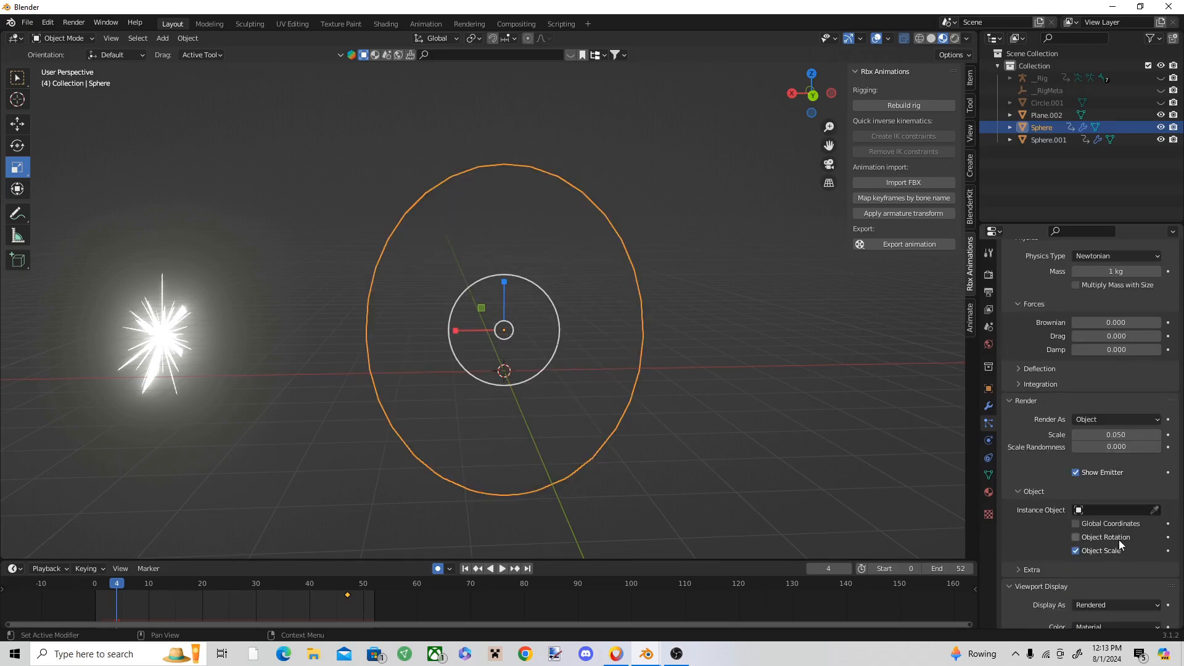
{"action": "left_click", "coordinate": [1156, 511]}
{"action": "left_click", "coordinate": [165, 335]}
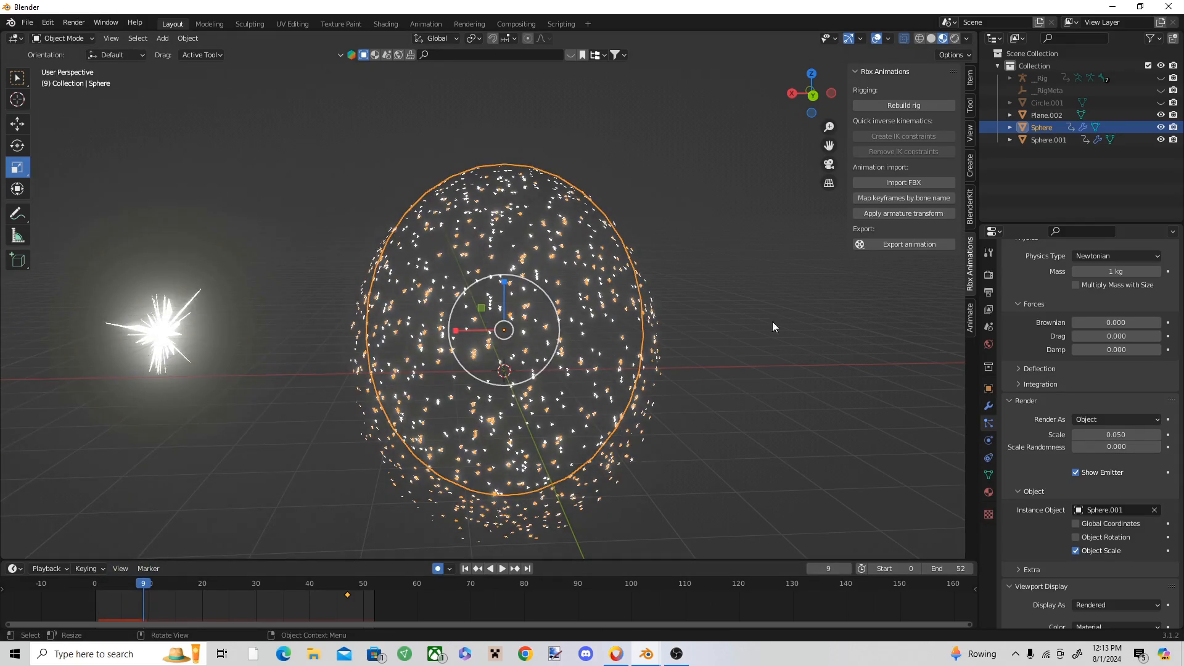
Step: Set the particle render Scale to 0.570 and Scale Randomness to 1.000
{"action": "mouse_move", "coordinate": [1114, 435]}
{"action": "left_mouse_down"}
{"action": "mouse_move", "coordinate": [1150, 435]}
{"action": "mouse_move", "coordinate": [1115, 447]}
{"action": "mouse_move", "coordinate": [1178, 447]}
{"action": "mouse_move", "coordinate": [1097, 437]}
{"action": "left_mouse_up"}
{"action": "scroll", "coordinate": [578, 368], "scroll_direction": "down", "scroll_amount": 2}
{"action": "middle_click_drag", "start_coordinate": [591, 370], "coordinate": [556, 322]}
{"action": "scroll", "coordinate": [550, 338], "scroll_direction": "up", "scroll_amount": 3}
Step: Stretch the large emitter sphere taller along the Z axis
{"action": "left_click", "coordinate": [694, 360]}
{"action": "left_click", "coordinate": [628, 350]}
{"action": "key", "text": "s"}
{"action": "key", "text": "z"}
{"action": "left_click", "coordinate": [512, 271]}
{"action": "left_click", "coordinate": [691, 277]}
{"action": "scroll", "coordinate": [536, 320], "scroll_direction": "up", "scroll_amount": 4}
{"action": "left_click", "coordinate": [556, 321]}
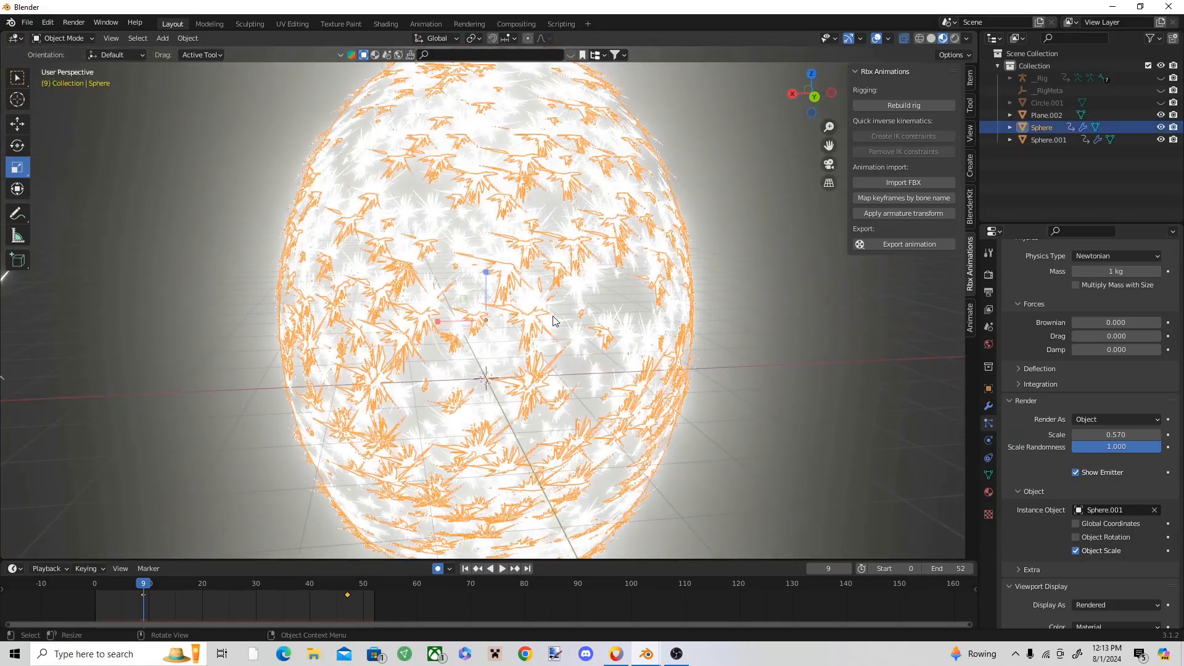
Step: Set the large sphere's particle Lifetime to 1
{"action": "scroll", "coordinate": [556, 322], "scroll_direction": "down", "scroll_amount": 3}
{"action": "scroll", "coordinate": [1116, 436], "scroll_direction": "up", "scroll_amount": 15}
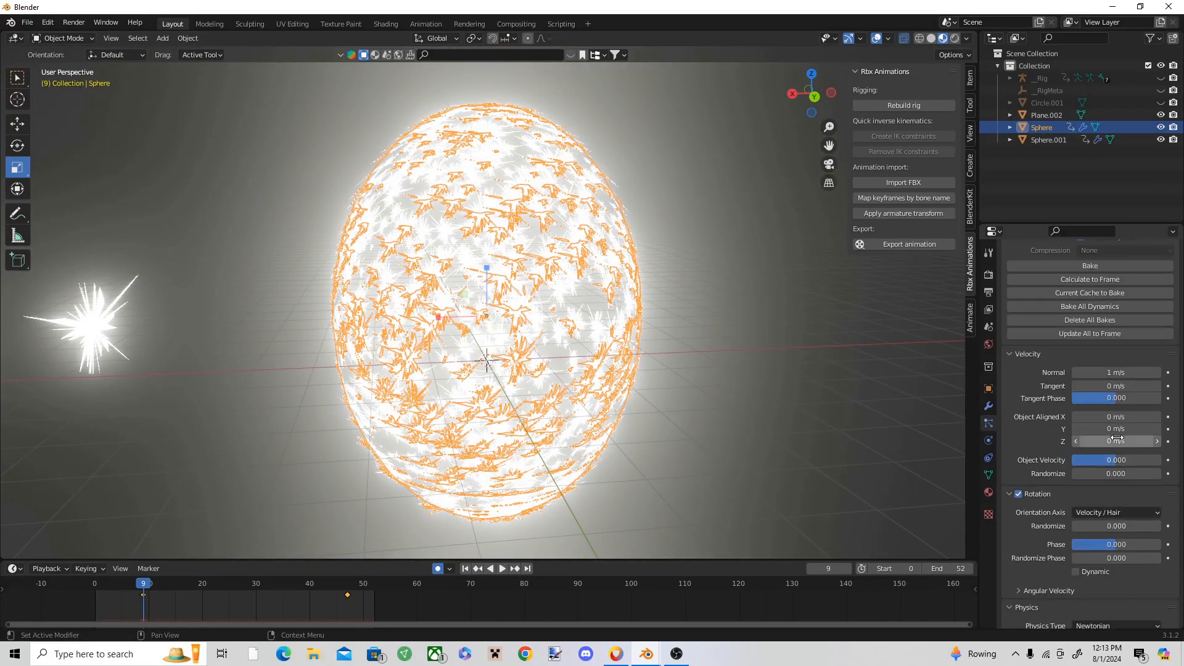
{"action": "scroll", "coordinate": [1122, 432], "scroll_direction": "up", "scroll_amount": 1}
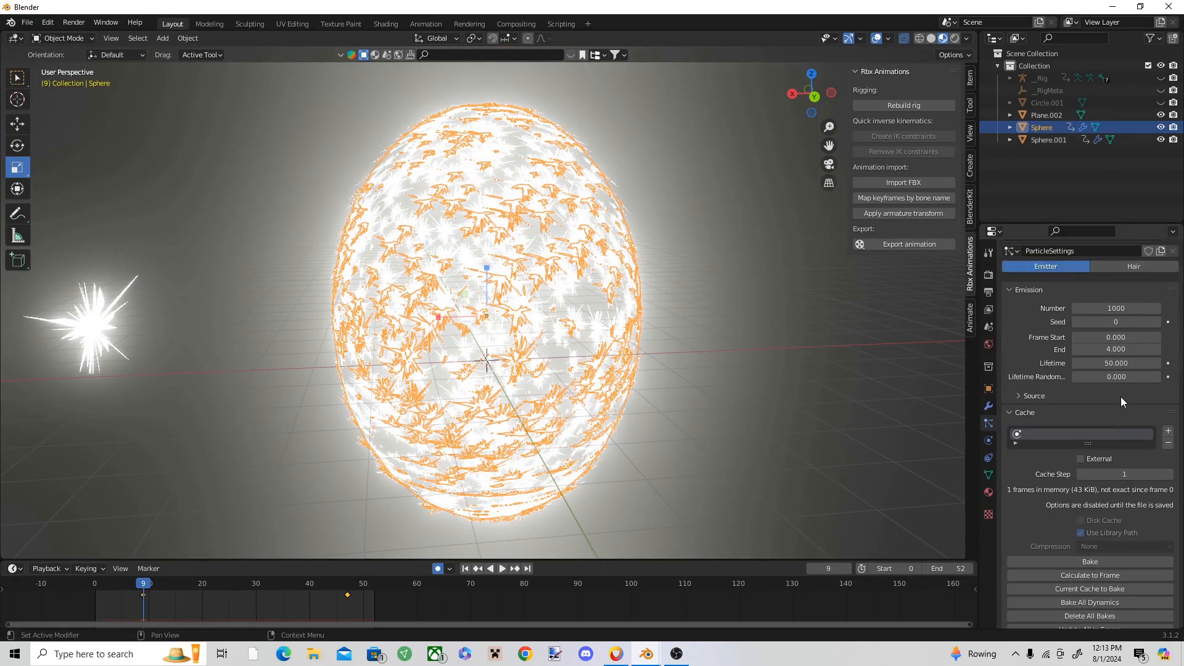
{"action": "left_click", "coordinate": [1116, 361]}
{"action": "type", "text": "1"}
{"action": "key", "text": "Return"}
Step: Extend the particle emission End frame to 9.8 and preview the animation from frame 0
{"action": "mouse_move", "coordinate": [96, 584]}
{"action": "left_mouse_down"}
{"action": "mouse_move", "coordinate": [175, 584]}
{"action": "mouse_move", "coordinate": [95, 585]}
{"action": "left_mouse_up"}
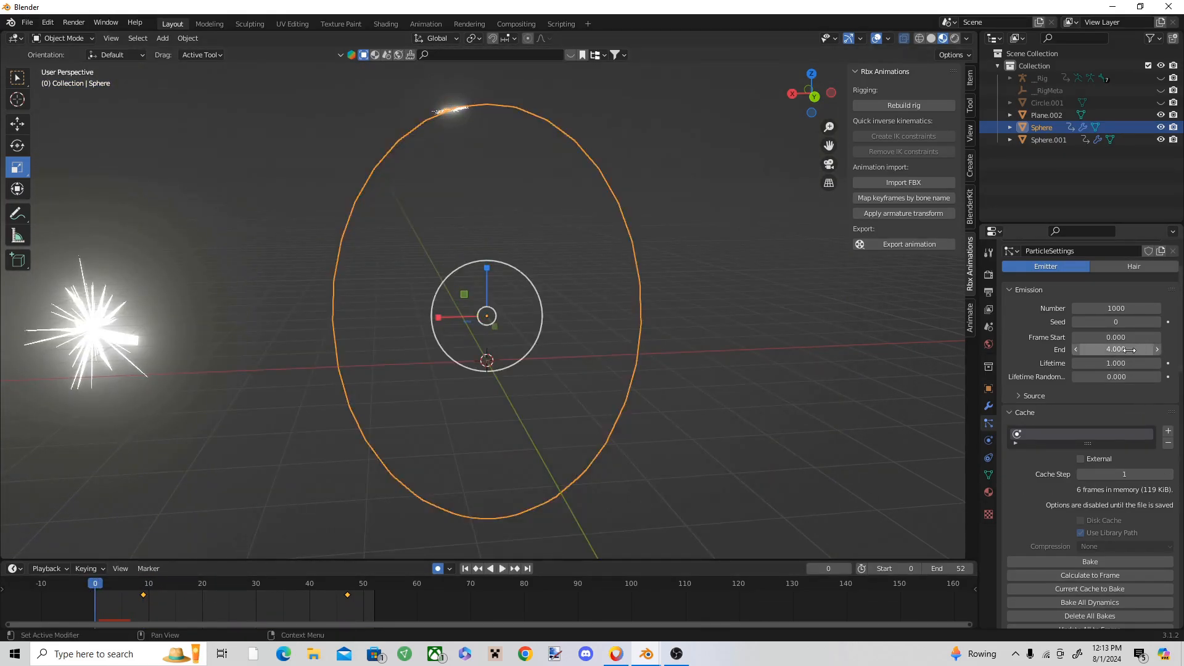
{"action": "mouse_move", "coordinate": [1122, 349]}
{"action": "left_mouse_down"}
{"action": "mouse_move", "coordinate": [1160, 349]}
{"action": "mouse_move", "coordinate": [1141, 350]}
{"action": "left_mouse_up"}
{"action": "key", "text": "space"}
{"action": "key", "text": "space"}
{"action": "left_click_drag", "start_coordinate": [249, 590], "coordinate": [95, 577]}
{"action": "key", "text": "space"}
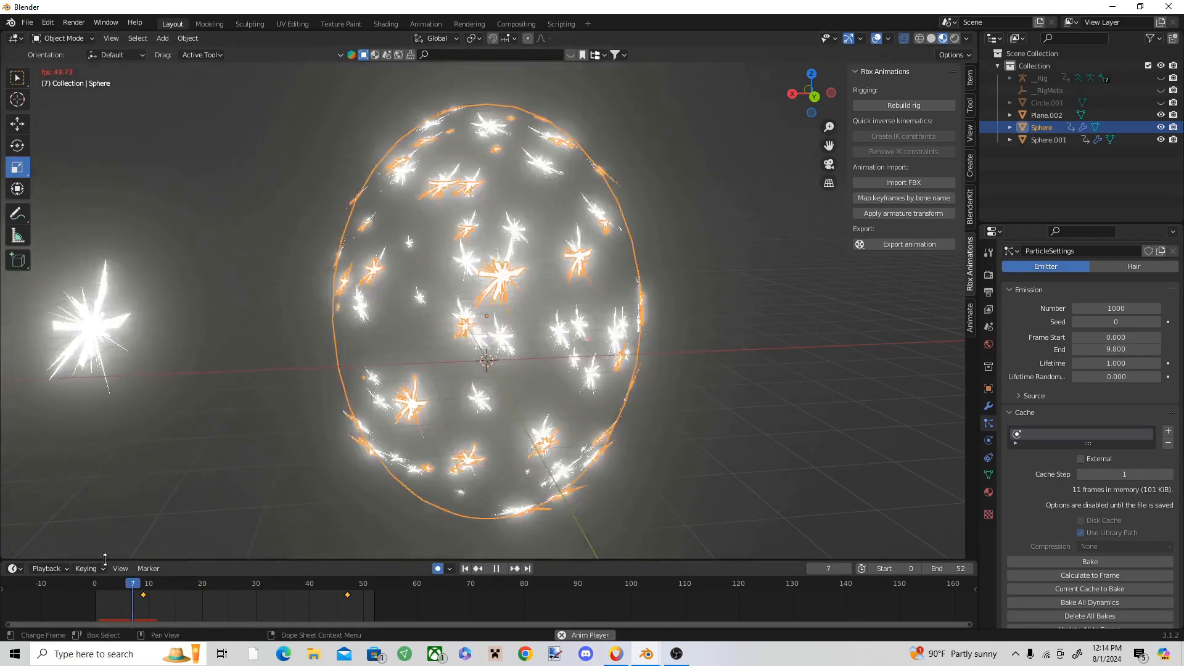
{"action": "key", "text": "space"}
Step: Reduce the particle Number to 50 and replay the emission from frame 0
{"action": "left_click", "coordinate": [1117, 310]}
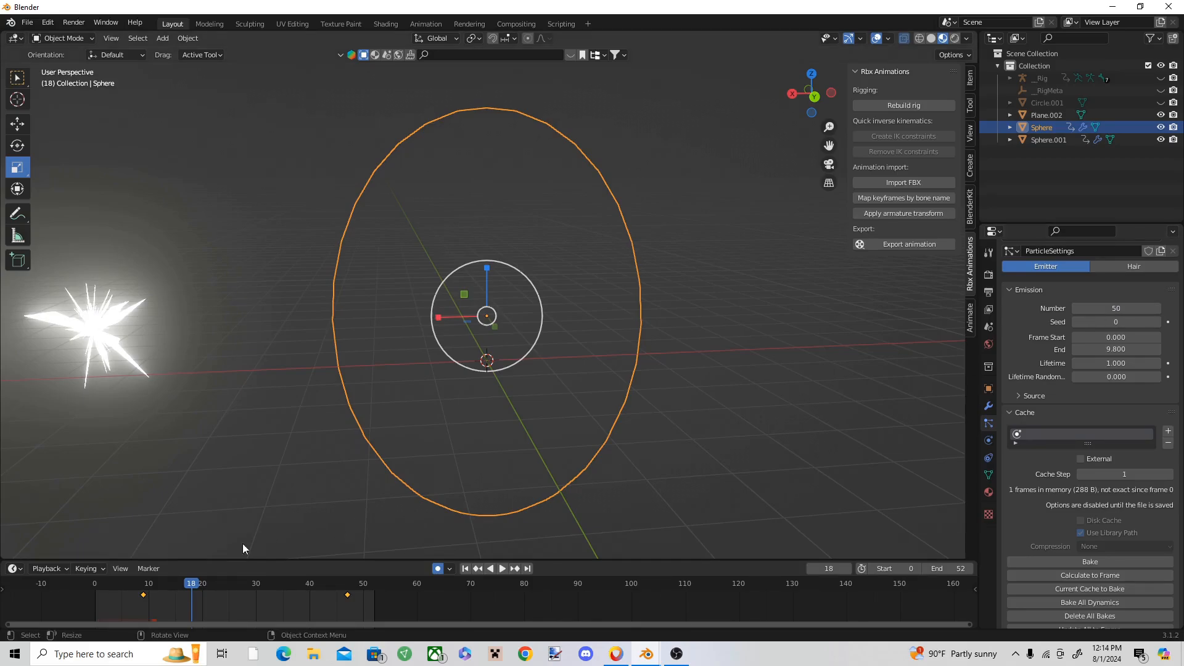
{"action": "left_click_drag", "start_coordinate": [171, 585], "coordinate": [65, 580]}
{"action": "key", "text": "space"}
{"action": "key", "text": "space"}
{"action": "left_click_drag", "start_coordinate": [159, 585], "coordinate": [38, 581]}
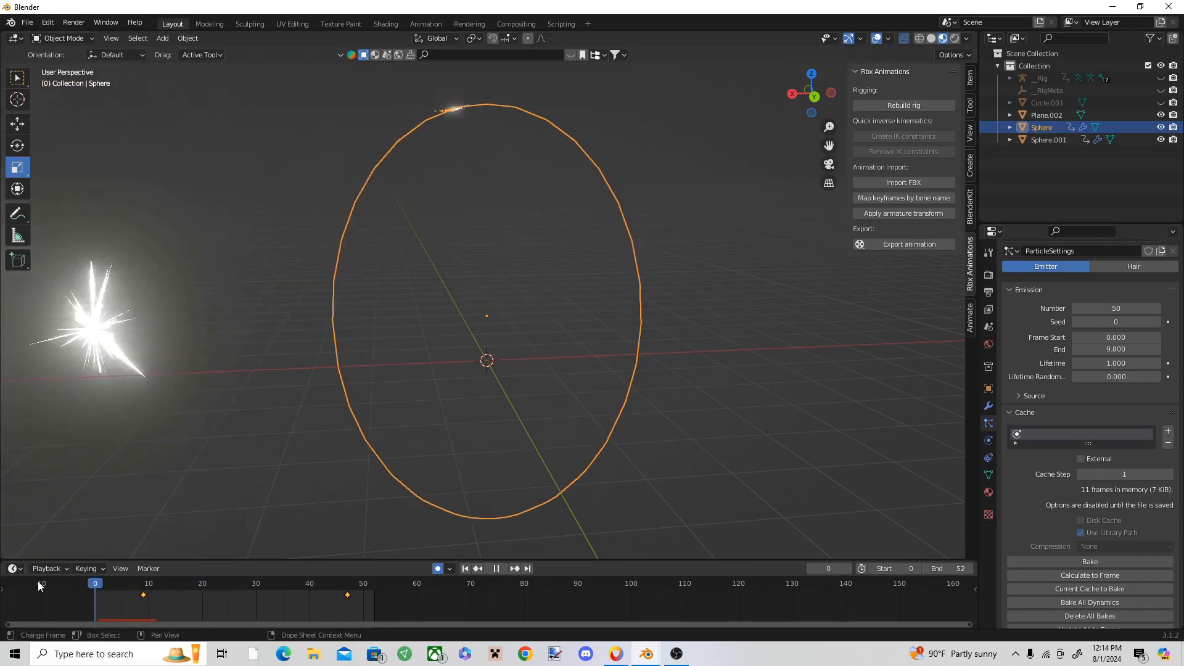
Step: Increase the particle render Scale to 1.140 and play the animation with the emitter sphere deselected
{"action": "scroll", "coordinate": [1172, 411], "scroll_direction": "down", "scroll_amount": 8}
{"action": "scroll", "coordinate": [1172, 410], "scroll_direction": "down", "scroll_amount": 14}
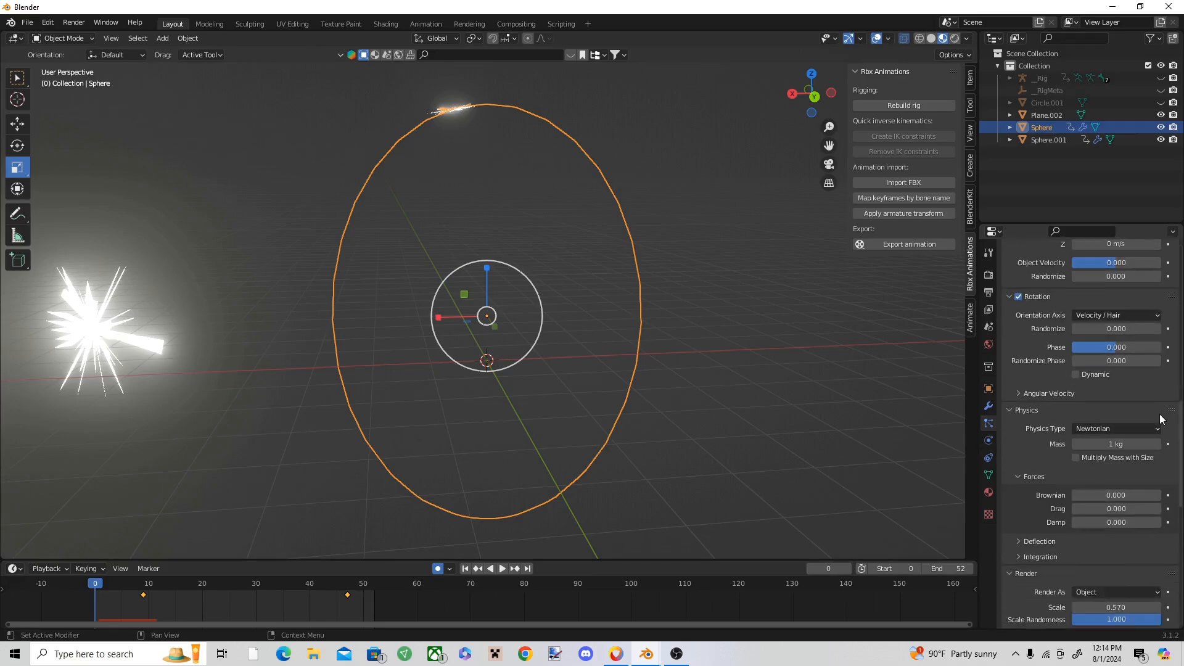
{"action": "left_click_drag", "start_coordinate": [1104, 484], "coordinate": [1132, 484]}
{"action": "left_click", "coordinate": [796, 380]}
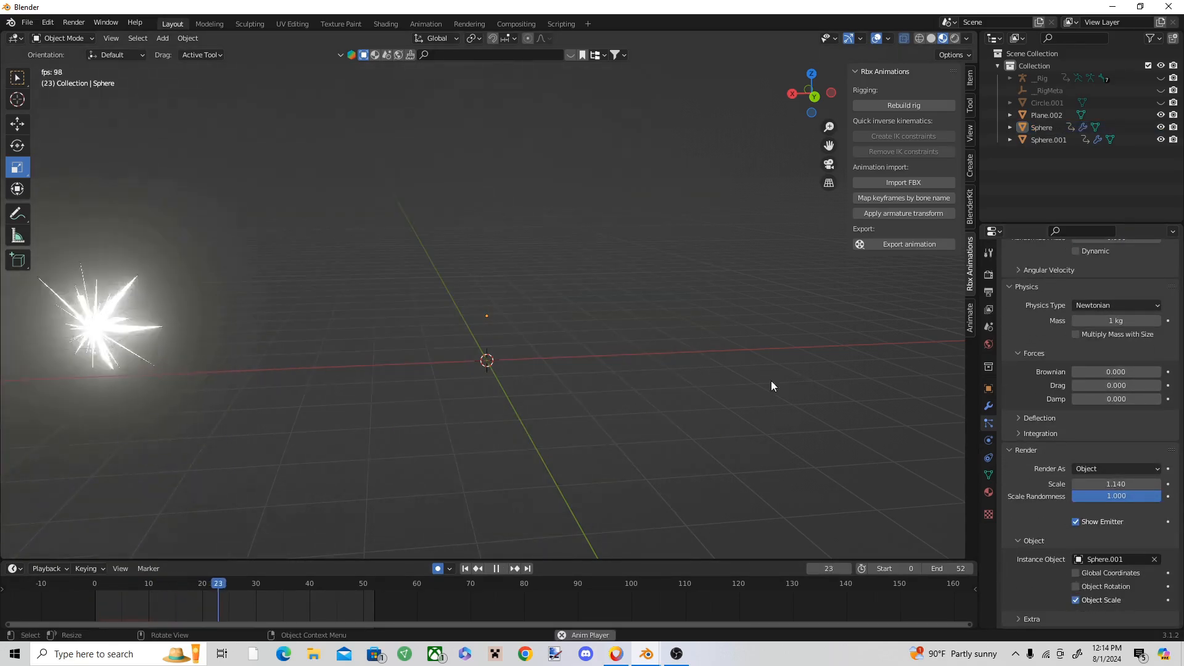
{"action": "left_click", "coordinate": [501, 340]}
{"action": "left_click", "coordinate": [681, 439]}
{"action": "key", "text": "space"}
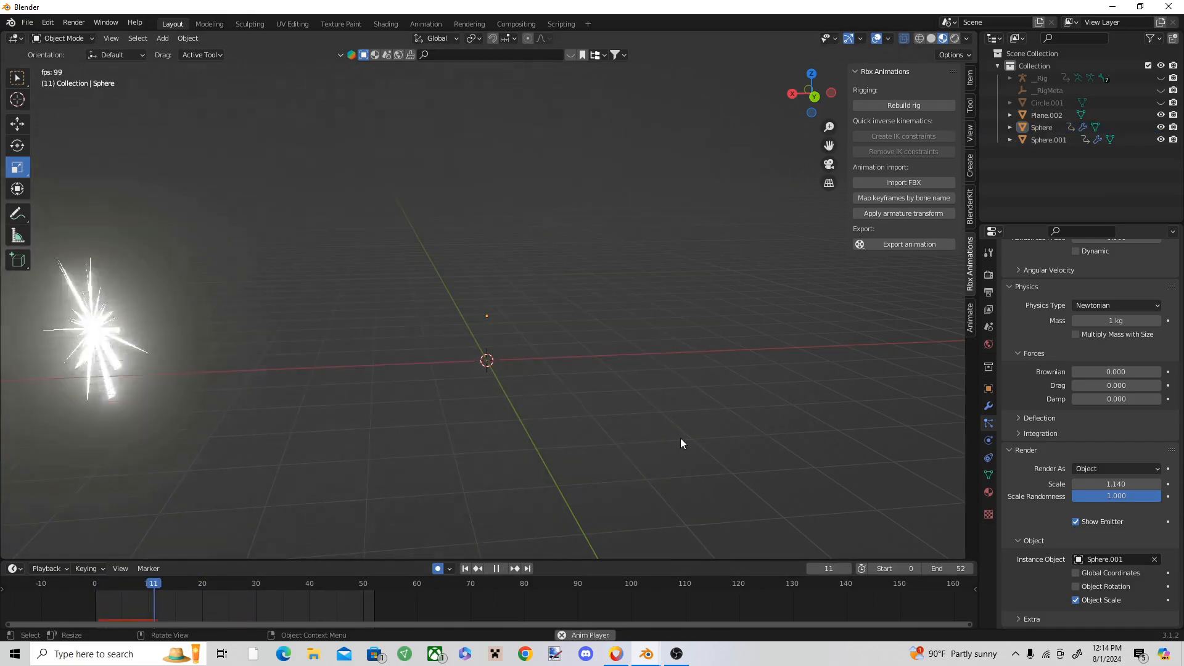
{"action": "key", "text": "space"}
Step: Go to frame 5 and examine the glowing particle bursts around the emitter sphere from several angles
{"action": "middle_click_drag", "start_coordinate": [549, 380], "coordinate": [519, 363]}
{"action": "scroll", "coordinate": [519, 362], "scroll_direction": "down", "scroll_amount": 4}
{"action": "left_click", "coordinate": [513, 316]}
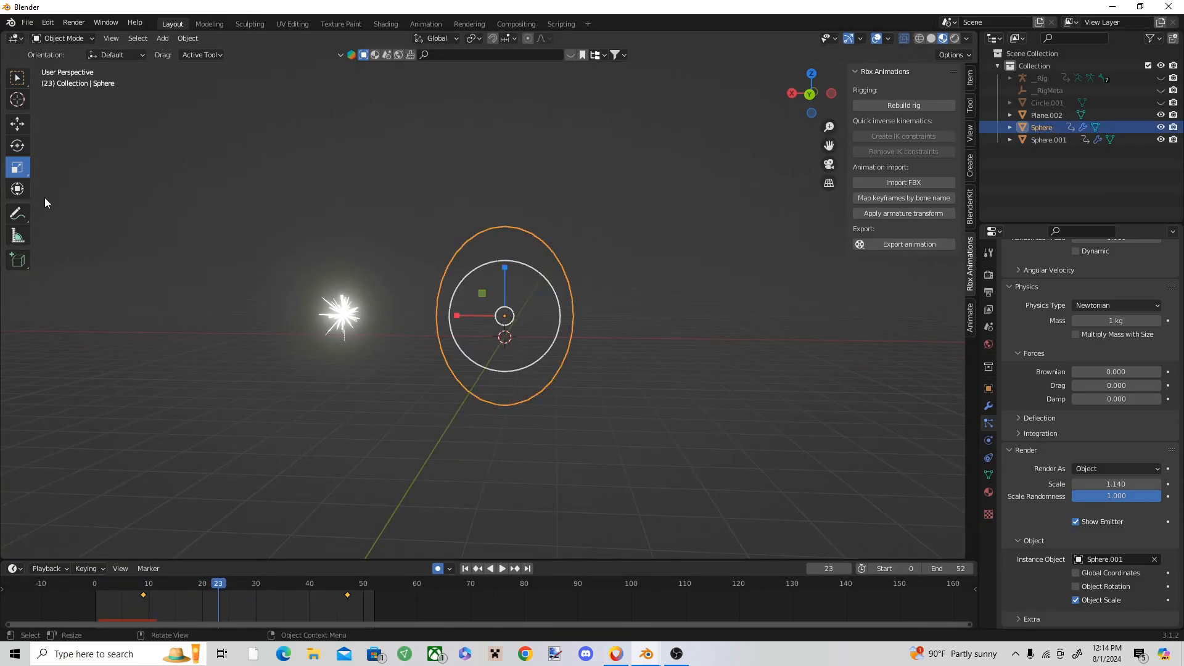
{"action": "left_click_drag", "start_coordinate": [217, 584], "coordinate": [122, 583]}
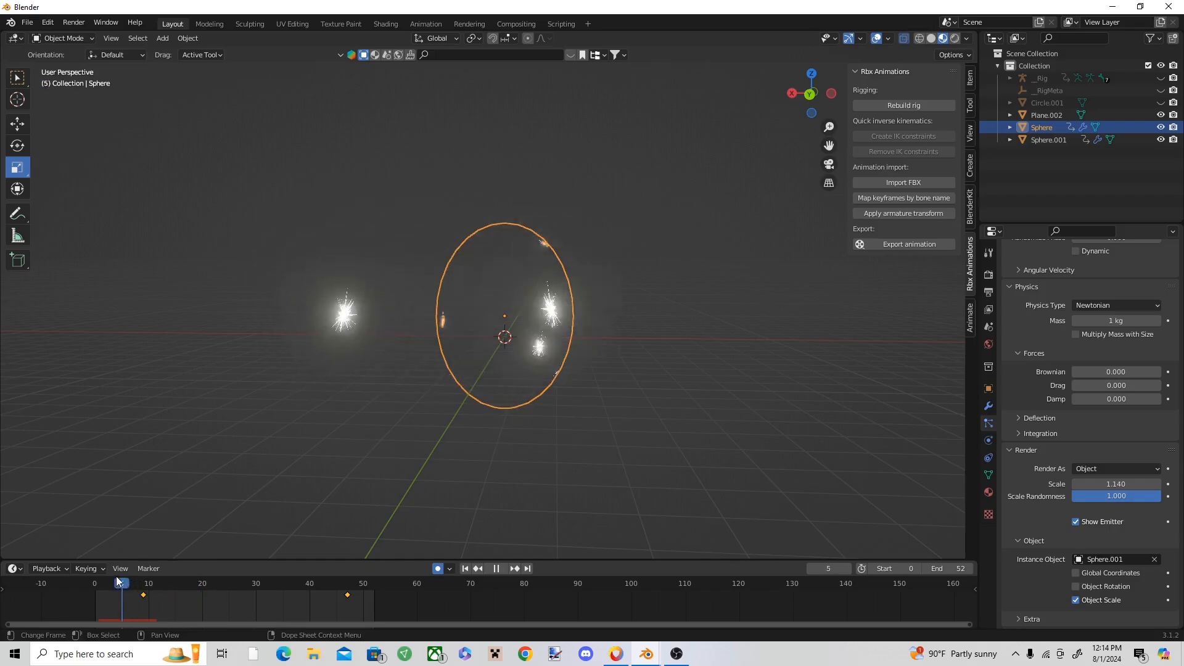
{"action": "left_click", "coordinate": [743, 352]}
{"action": "middle_click_drag", "start_coordinate": [743, 352], "coordinate": [771, 364]}
{"action": "scroll", "coordinate": [771, 364], "scroll_direction": "up", "scroll_amount": 5}
{"action": "scroll", "coordinate": [490, 328], "scroll_direction": "down", "scroll_amount": 5}
Step: Switch to the hollow purple project, play its animation around frame 664 and examine the spiky sphere forming the purple beam
{"action": "mouse_move", "coordinate": [646, 654]}
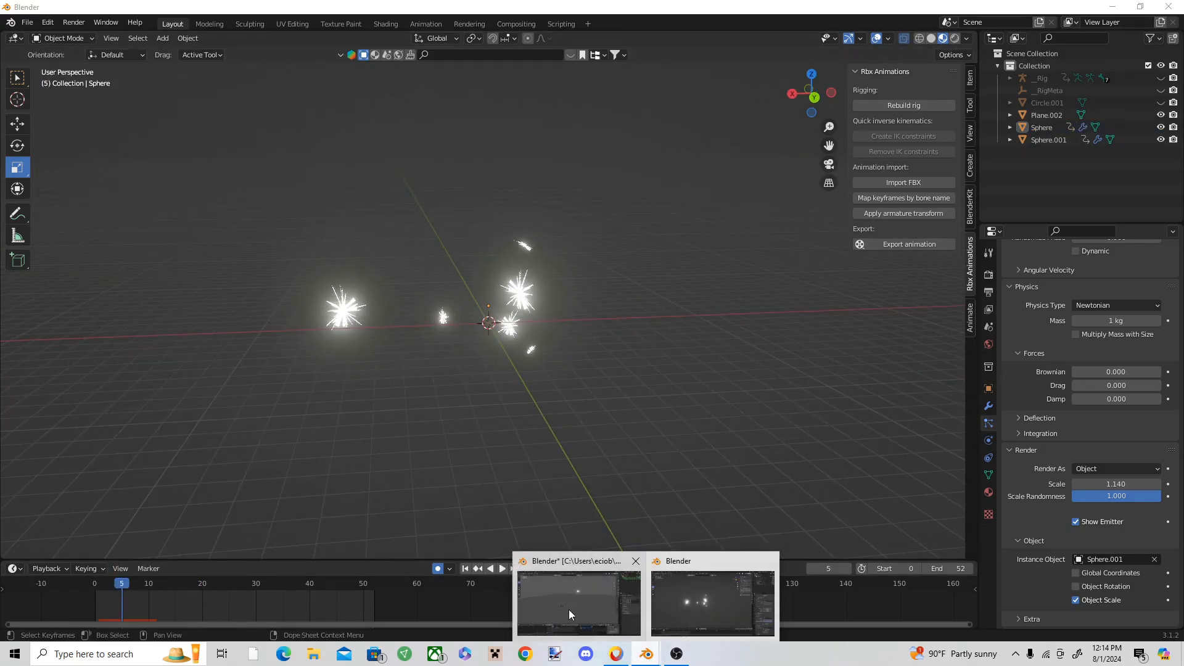
{"action": "left_click", "coordinate": [569, 609]}
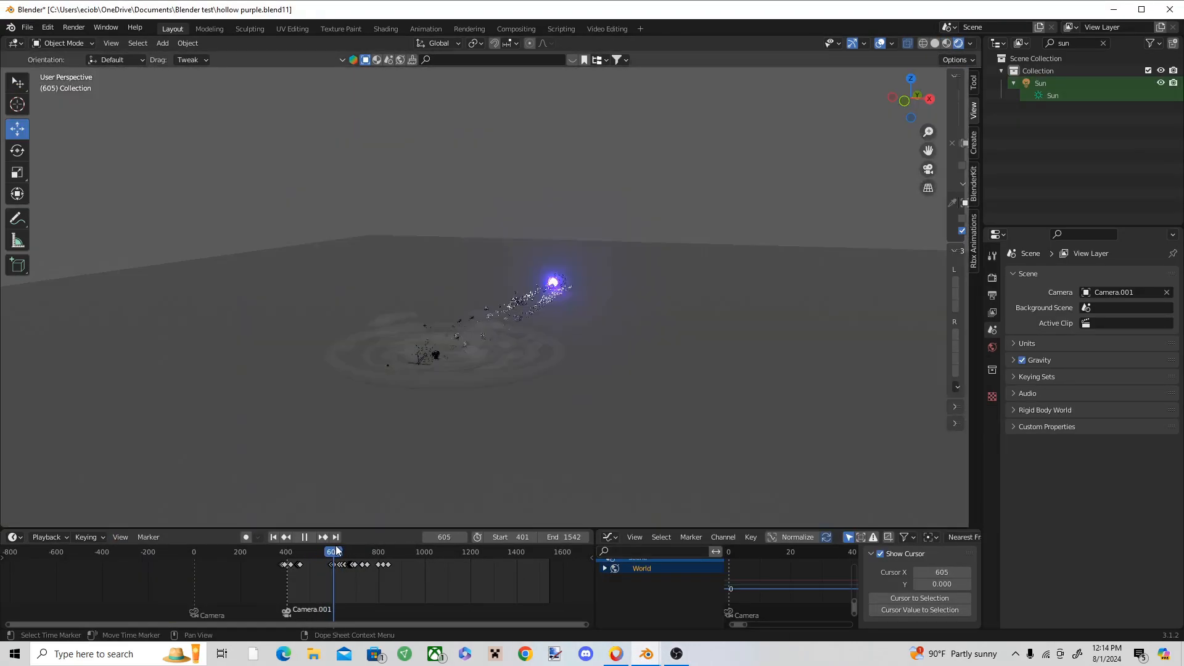
{"action": "key", "text": "space"}
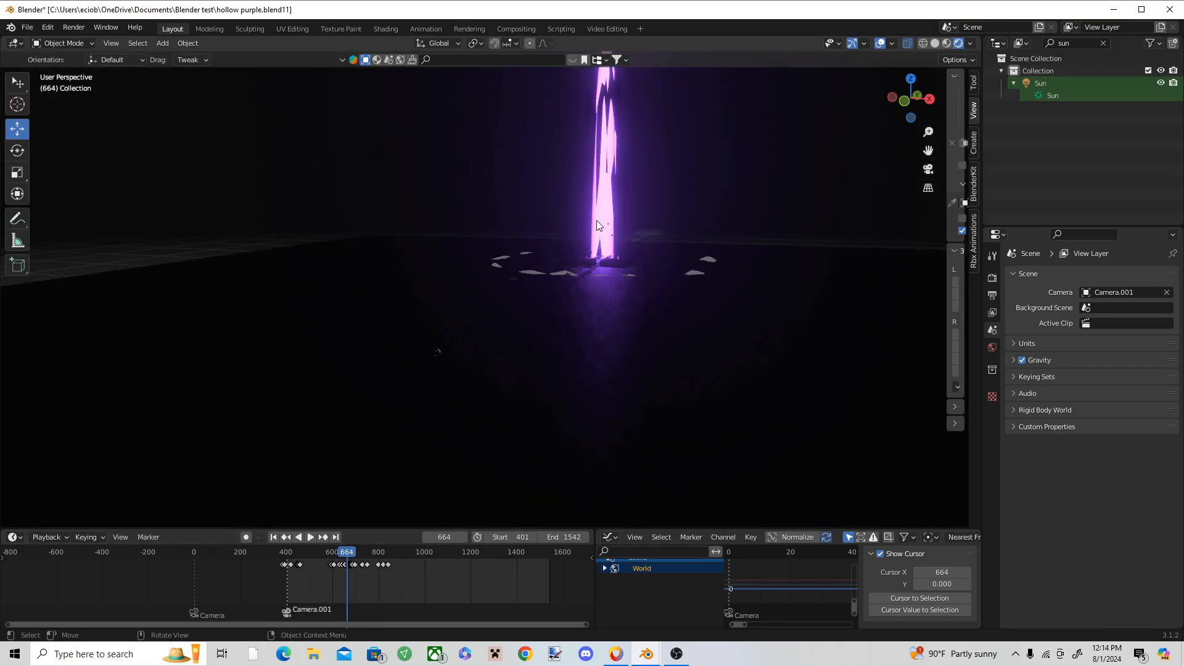
{"action": "left_click", "coordinate": [595, 191]}
{"action": "left_click", "coordinate": [606, 220]}
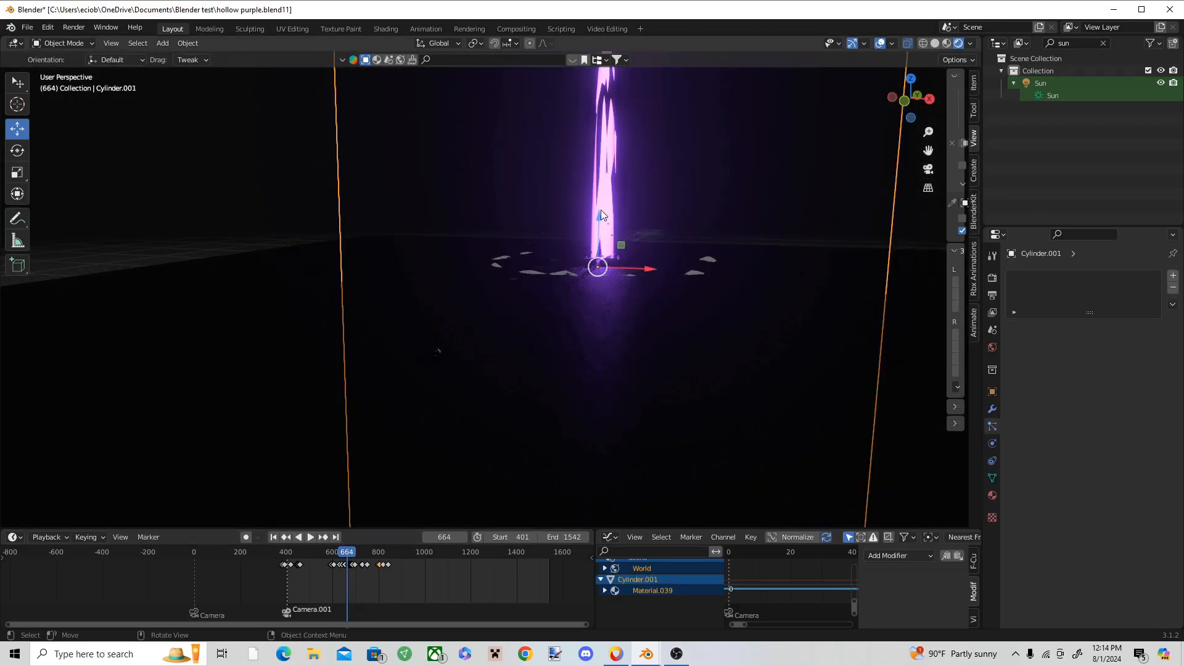
{"action": "left_click", "coordinate": [601, 209]}
{"action": "key", "text": "space"}
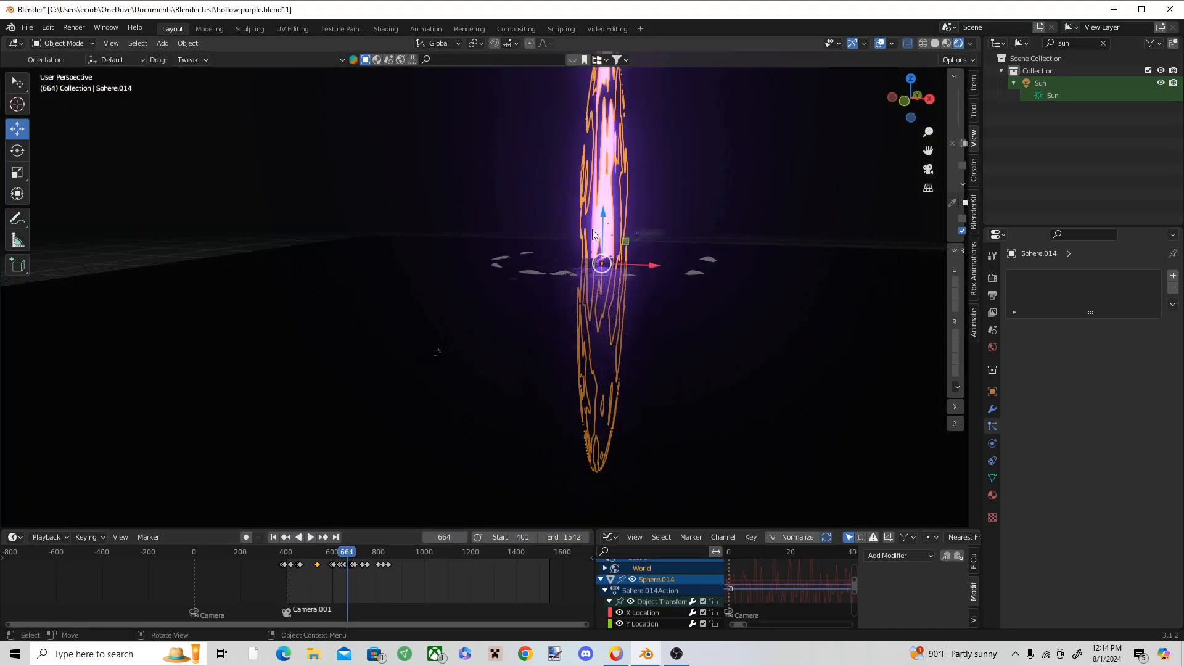
{"action": "key", "text": "Escape"}
{"action": "left_click_drag", "start_coordinate": [349, 551], "coordinate": [349, 549]}
{"action": "key", "text": "space"}
Step: Return to the particle scene's Blender window and replay the burst effect from near the start
{"action": "left_click", "coordinate": [677, 654]}
{"action": "mouse_move", "coordinate": [646, 654]}
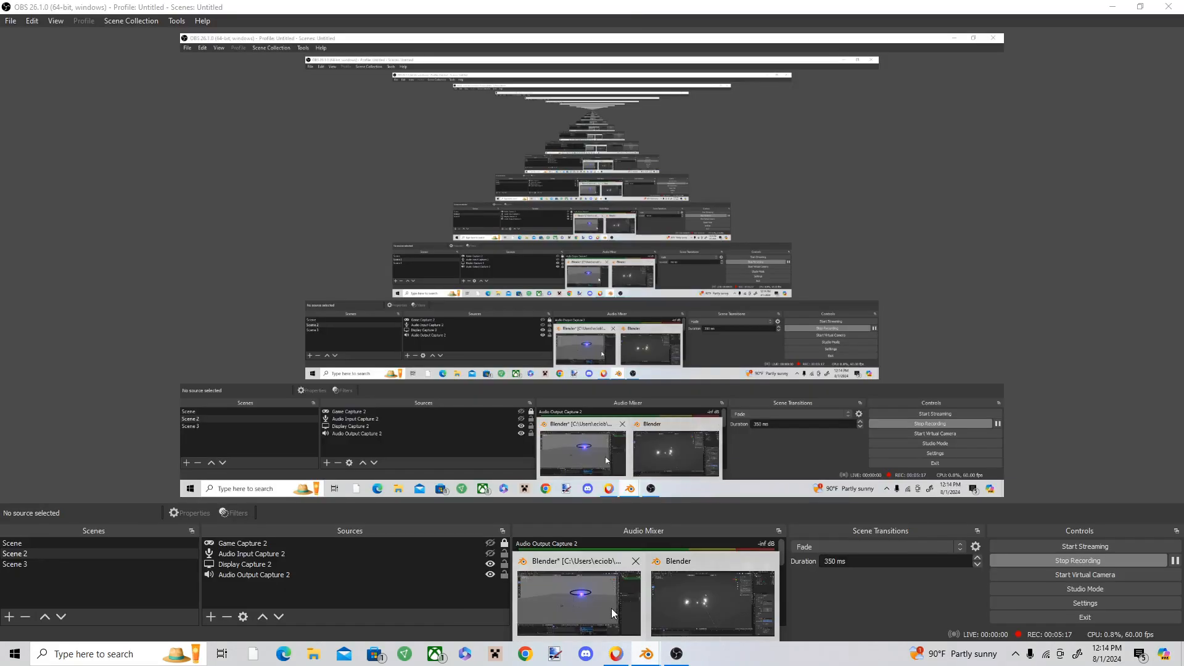
{"action": "left_click", "coordinate": [613, 613]}
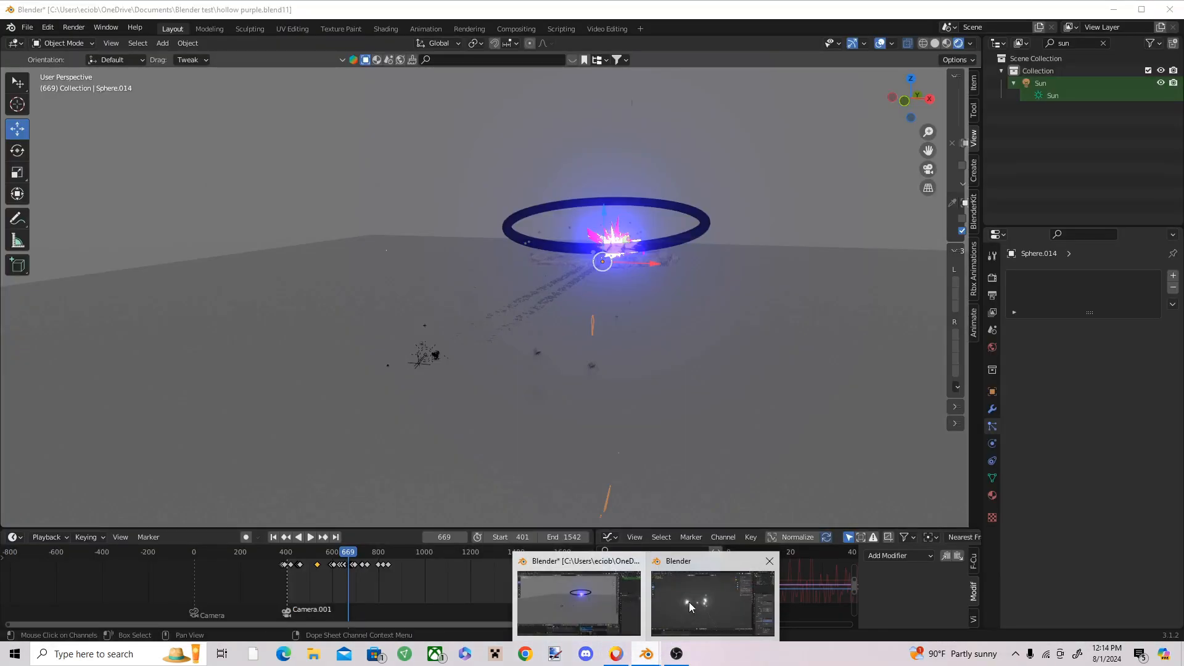
{"action": "left_click", "coordinate": [689, 602]}
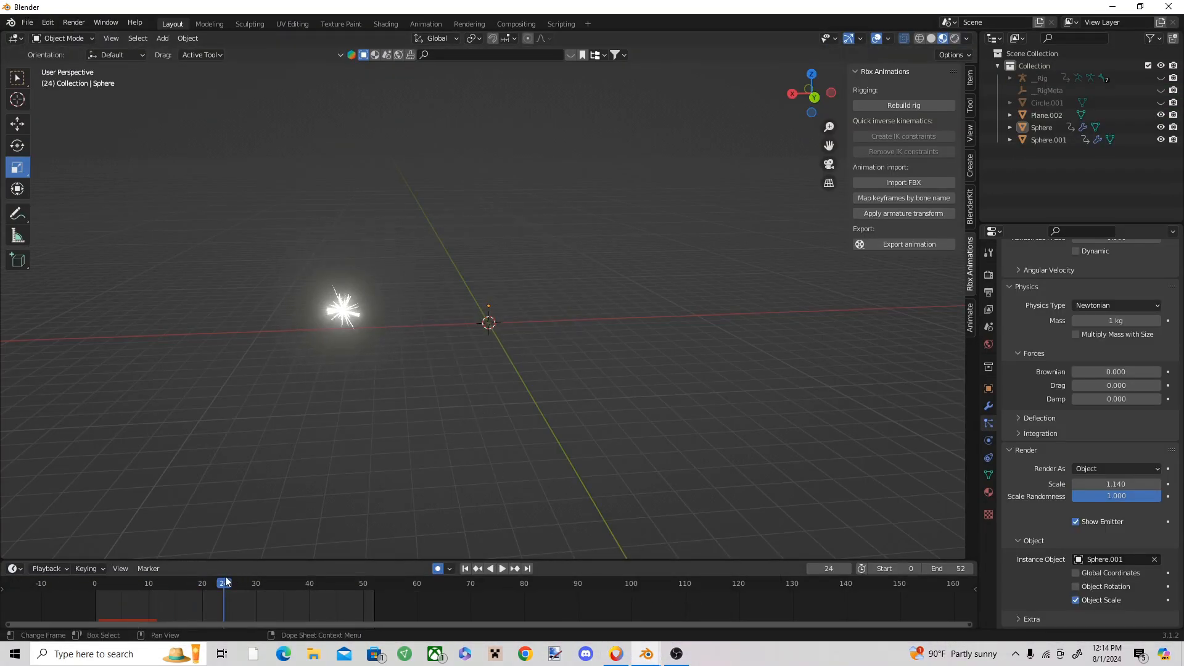
{"action": "left_click_drag", "start_coordinate": [225, 578], "coordinate": [106, 578]}
{"action": "key", "text": "space"}
{"action": "key", "text": "space"}
{"action": "left_click", "coordinate": [493, 322]}
{"action": "left_click", "coordinate": [572, 342]}
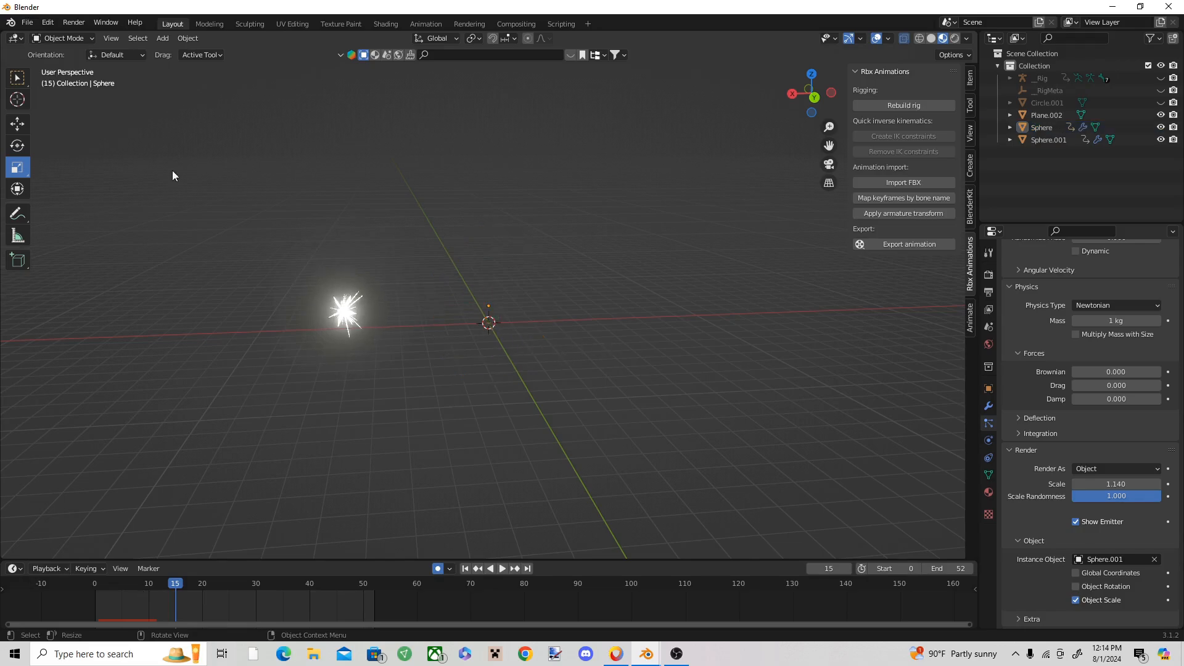
Step: Add a UV sphere at the world origin and shade it smooth
{"action": "right_click", "coordinate": [486, 325], "text": "shift"}
{"action": "left_click", "coordinate": [162, 38]}
{"action": "mouse_move", "coordinate": [170, 53]}
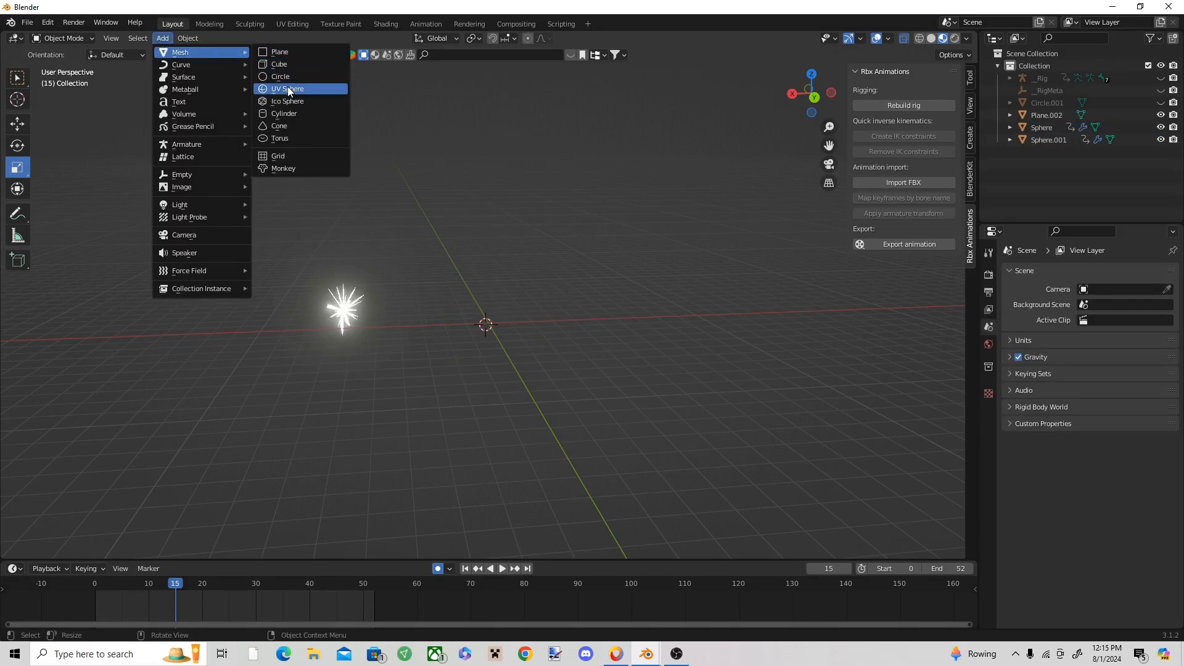
{"action": "left_click", "coordinate": [287, 88]}
{"action": "right_click", "coordinate": [481, 265]}
{"action": "right_click", "coordinate": [470, 302]}
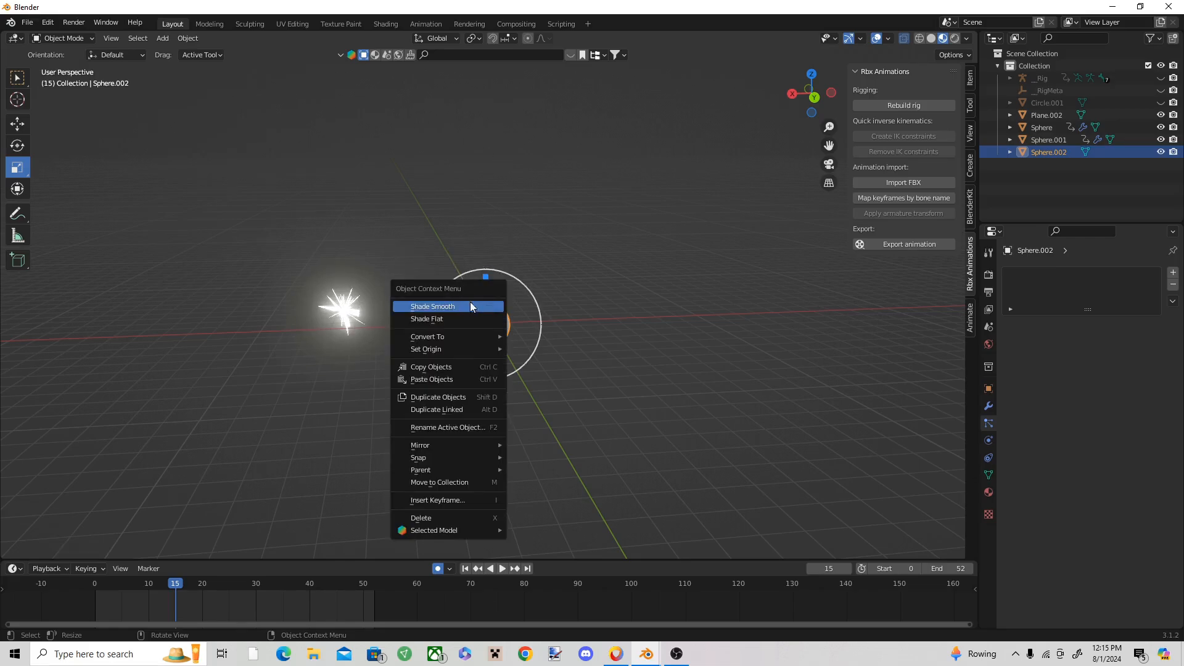
{"action": "left_click", "coordinate": [445, 306]}
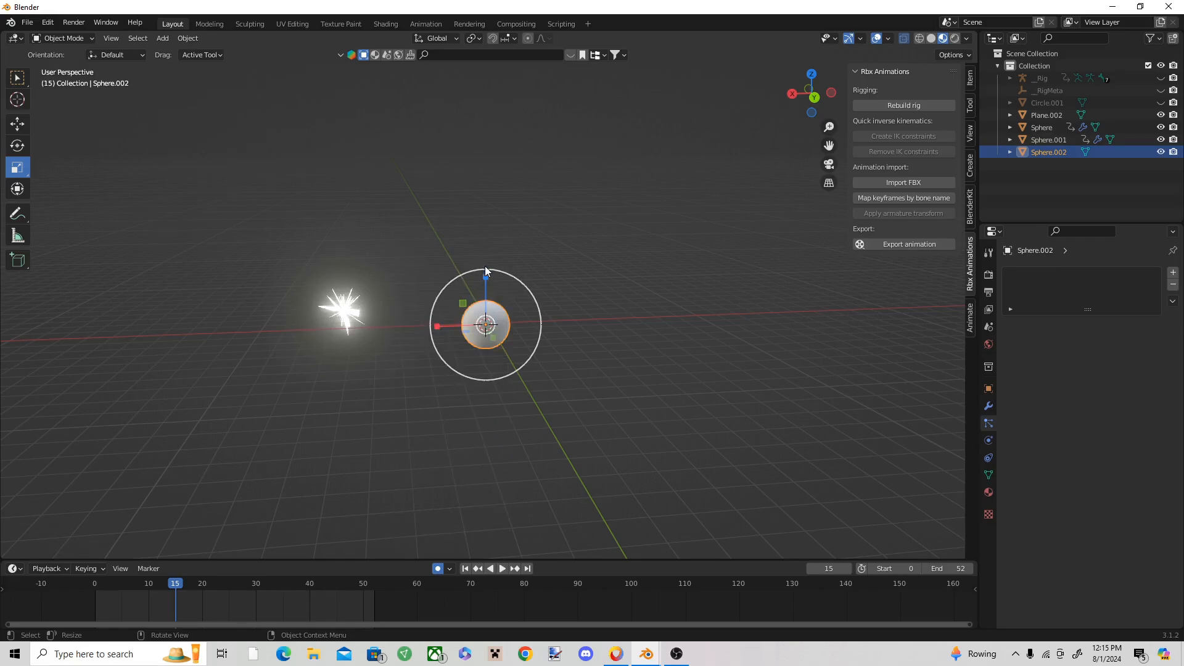
Step: Stretch the new sphere along Z into an upright ellipsoid and insert a keyframe for it at frame 10
{"action": "left_click_drag", "start_coordinate": [485, 269], "coordinate": [486, 223]}
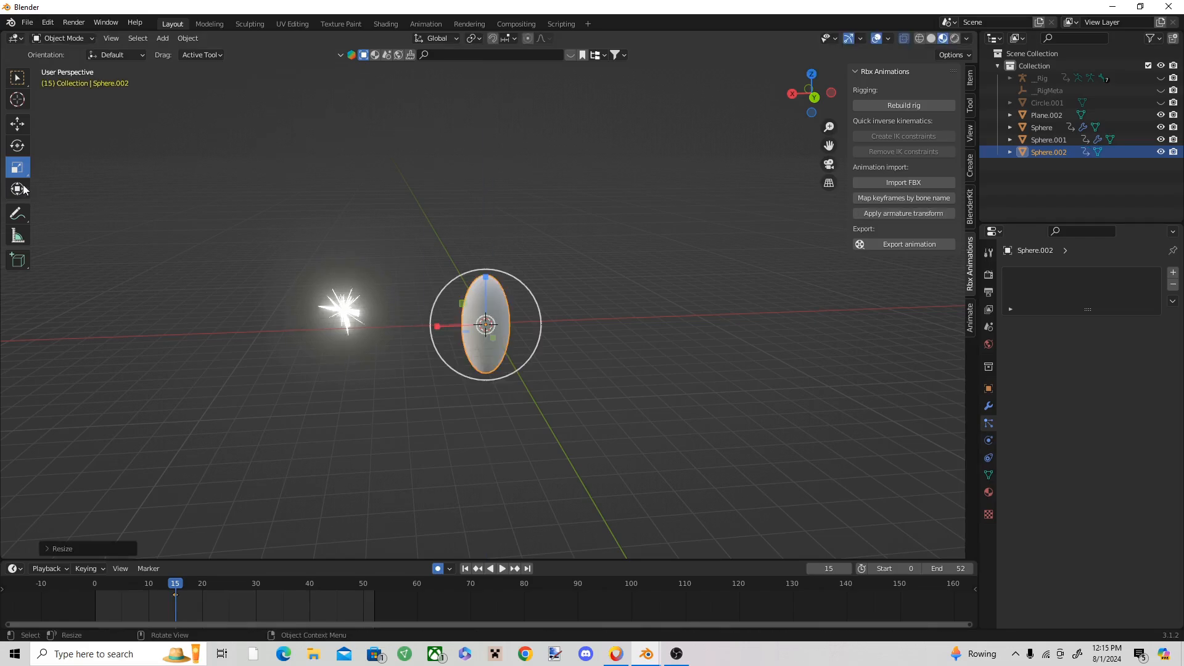
{"action": "key", "text": "space"}
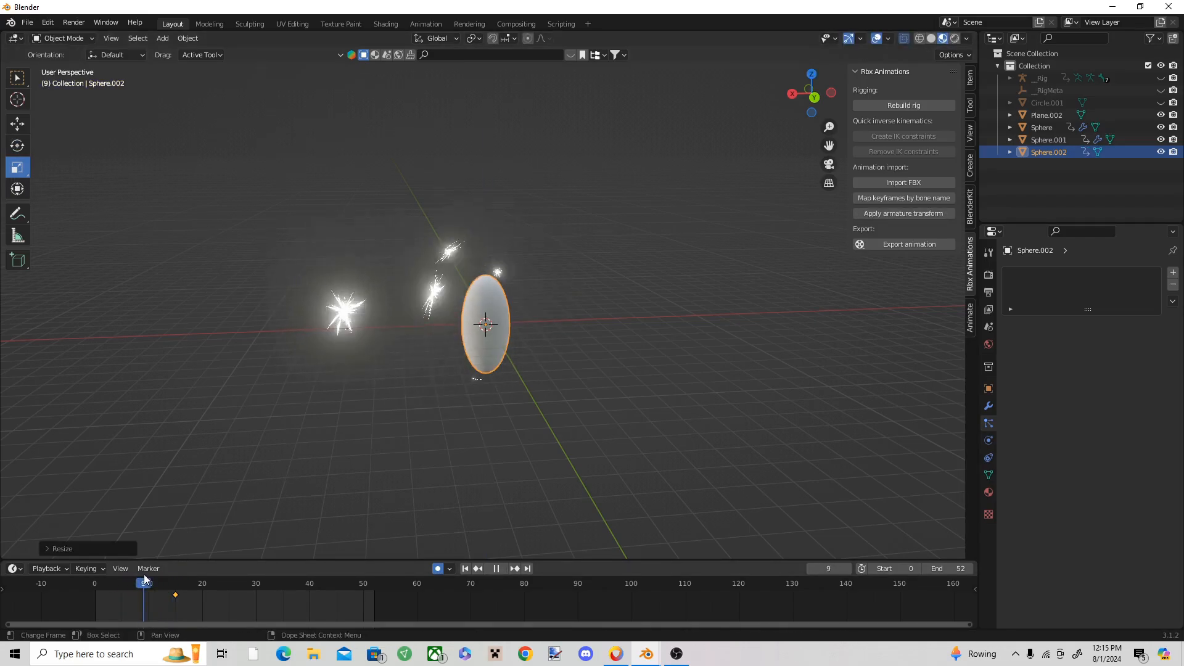
{"action": "left_click_drag", "start_coordinate": [158, 575], "coordinate": [148, 572]}
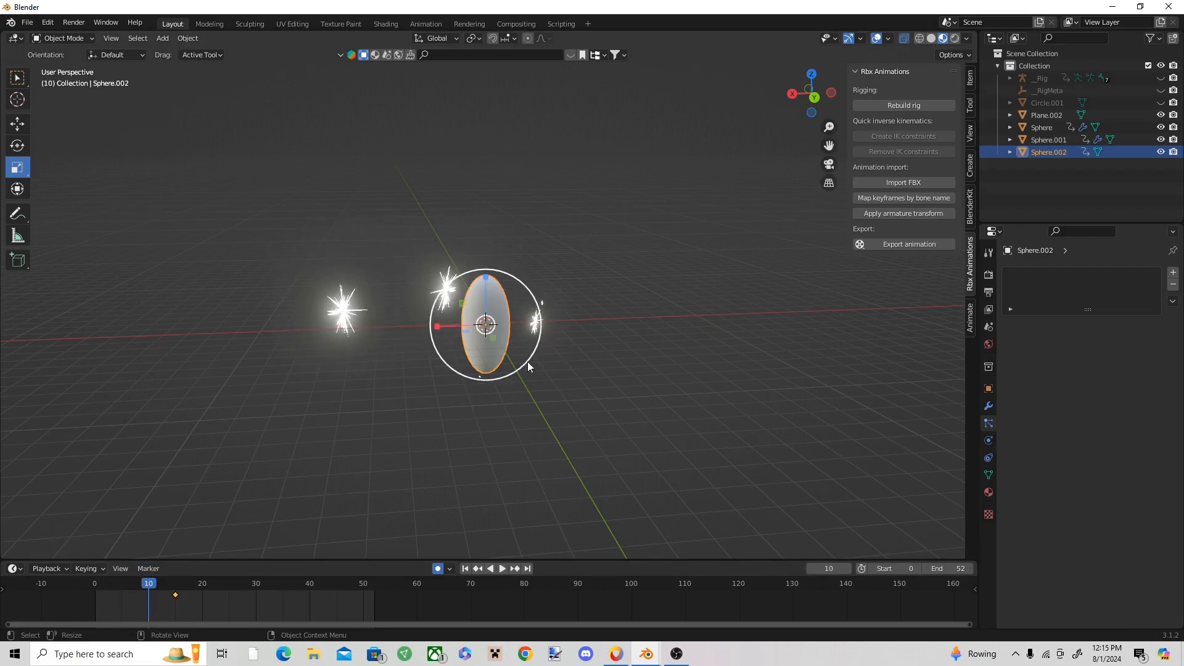
{"action": "key", "text": "i"}
{"action": "left_click", "coordinate": [439, 452]}
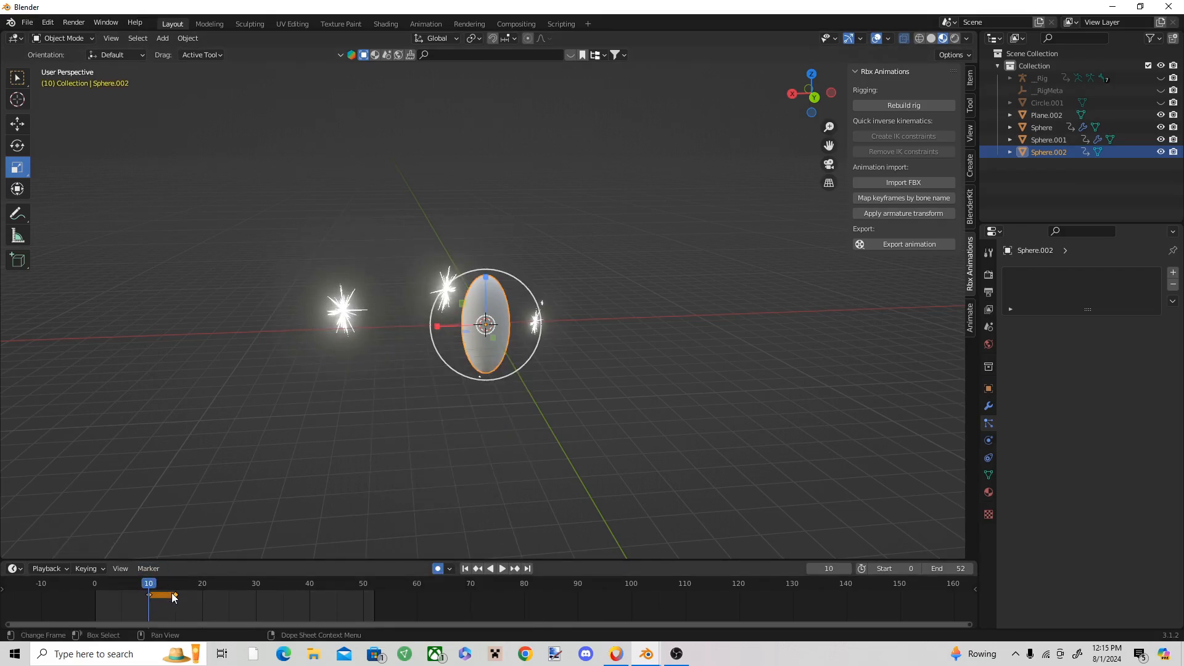
Step: Remove the ellipsoid's frame 15 keyframe, and at frame 14 enlarge the ellipsoid and stretch it further along Z
{"action": "left_click_drag", "start_coordinate": [151, 586], "coordinate": [171, 593]}
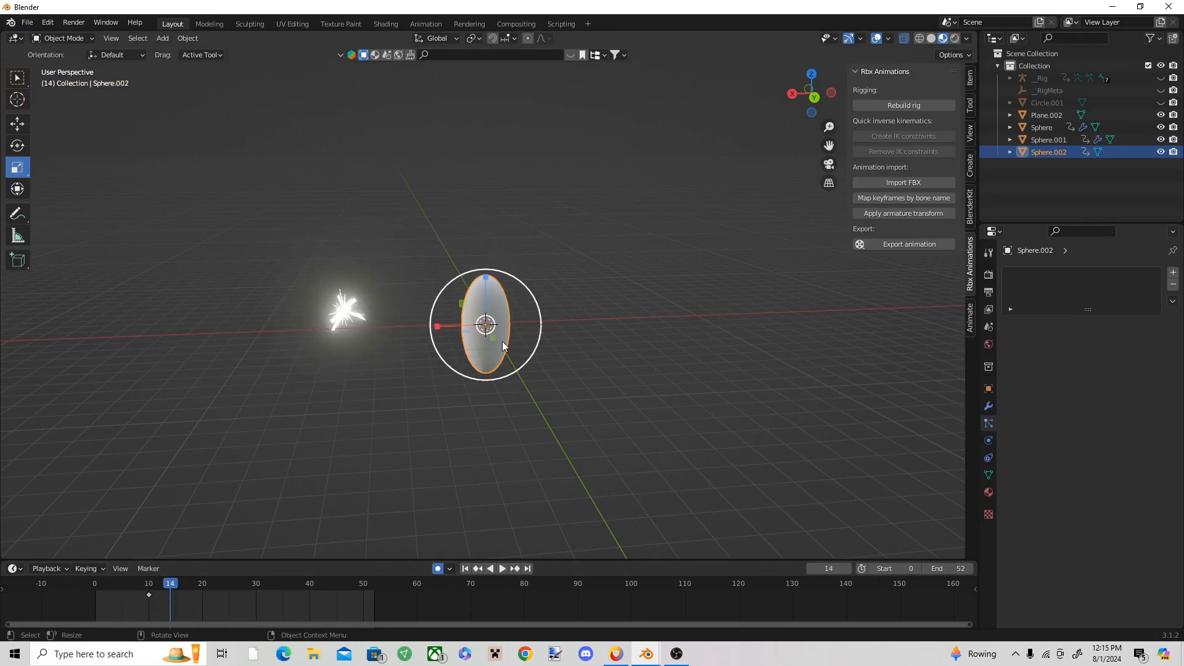
{"action": "left_click_drag", "start_coordinate": [536, 298], "coordinate": [541, 123]}
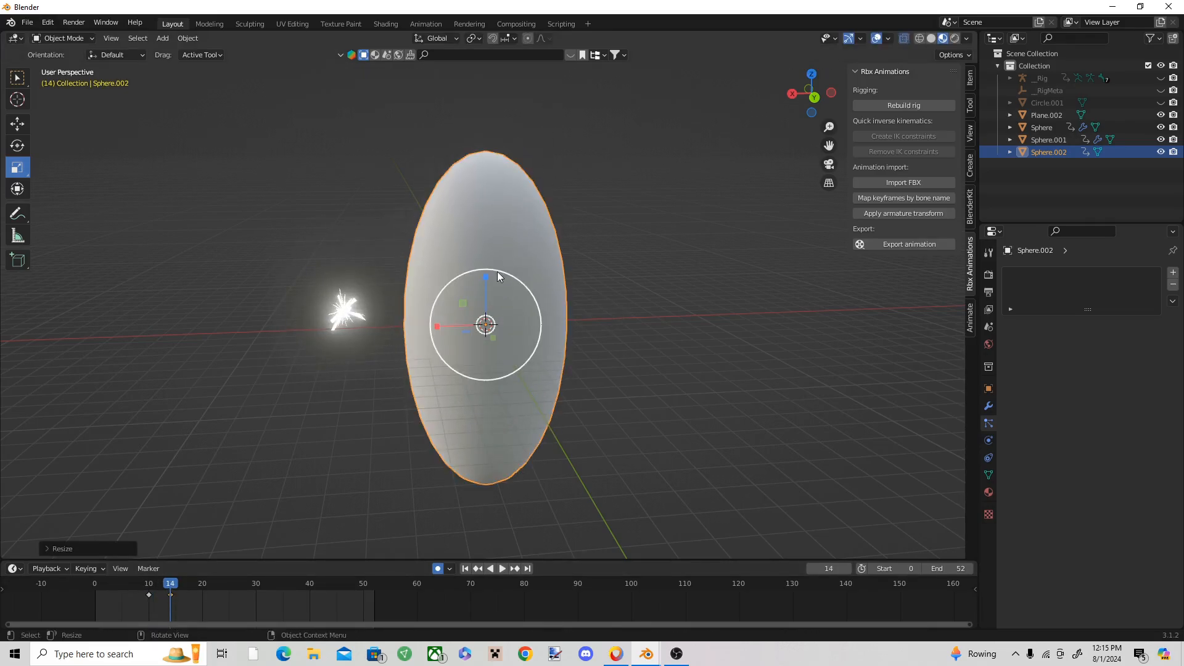
{"action": "left_click_drag", "start_coordinate": [488, 282], "coordinate": [485, 162]}
{"action": "scroll", "coordinate": [489, 249], "scroll_direction": "down", "scroll_amount": 4}
Step: Raise the ellipsoid along Z until its lower tip sits just below the origin, and keyframe it at frame 14
{"action": "left_click", "coordinate": [18, 126]}
{"action": "middle_click_drag", "start_coordinate": [487, 219], "coordinate": [468, 266], "text": "shift"}
{"action": "scroll", "coordinate": [473, 258], "scroll_direction": "up", "scroll_amount": 1}
{"action": "scroll", "coordinate": [468, 266], "scroll_direction": "down", "scroll_amount": 2}
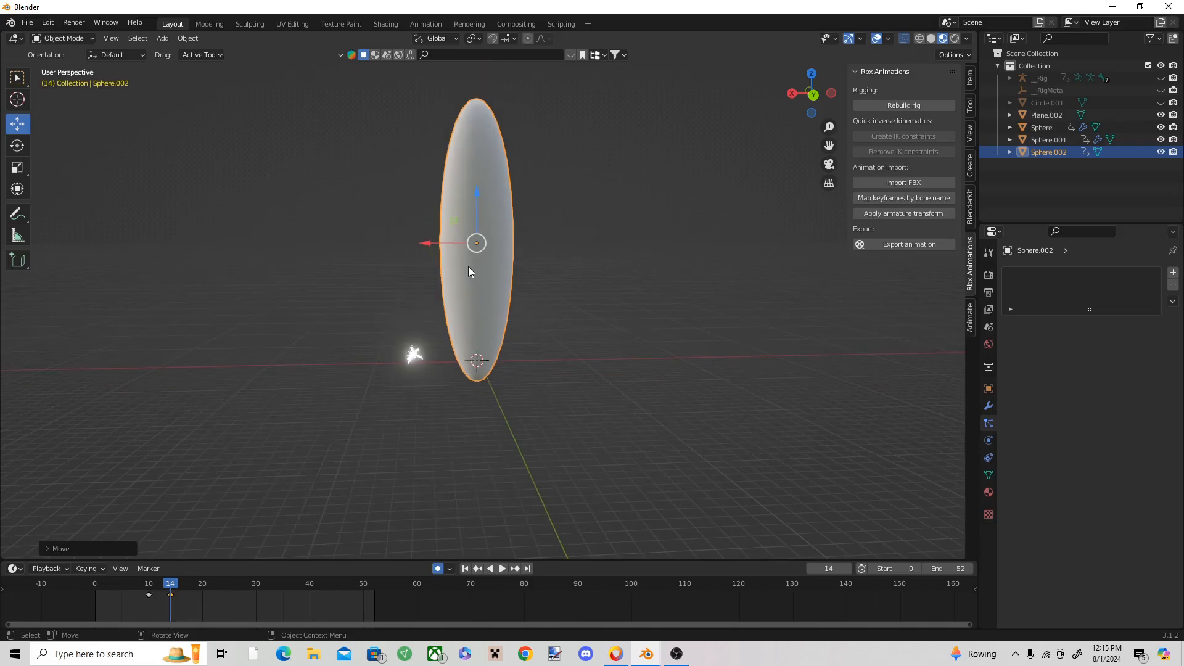
{"action": "scroll", "coordinate": [468, 266], "scroll_direction": "up", "scroll_amount": 2}
{"action": "key", "text": "i"}
{"action": "left_click", "coordinate": [480, 349]}
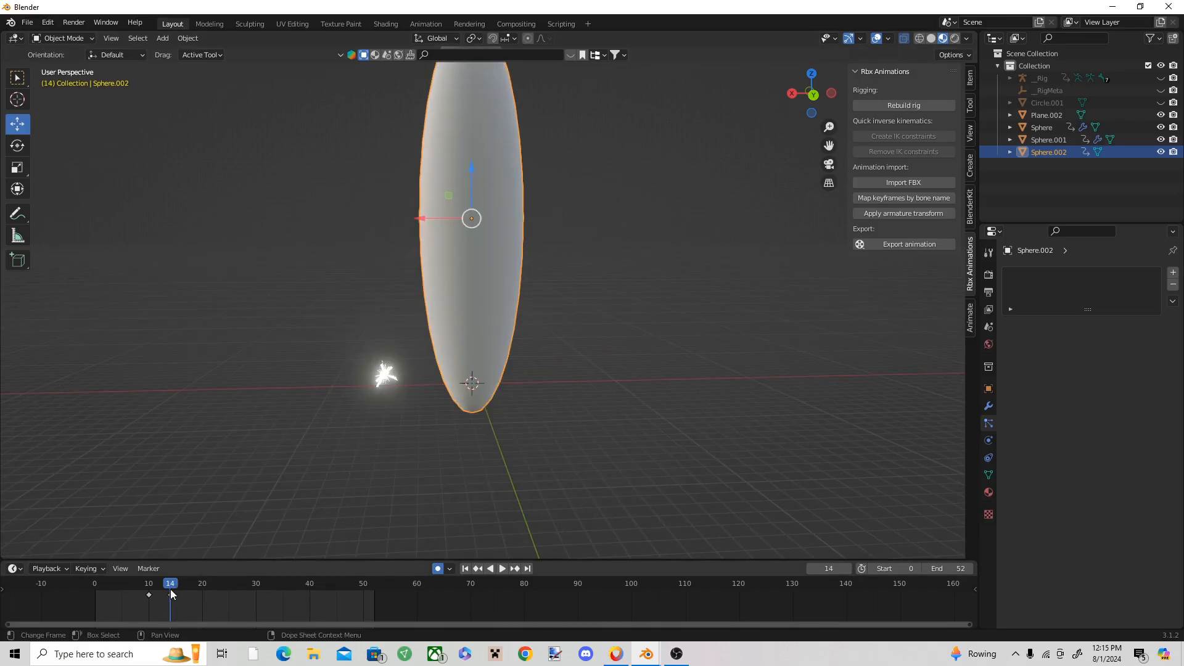
Step: Play the growth, retime the enlarged ellipsoid's keyframe to frame 18, and open its material settings at frame 9
{"action": "key", "text": "space"}
{"action": "key", "text": "space"}
{"action": "left_click_drag", "start_coordinate": [244, 583], "coordinate": [143, 586]}
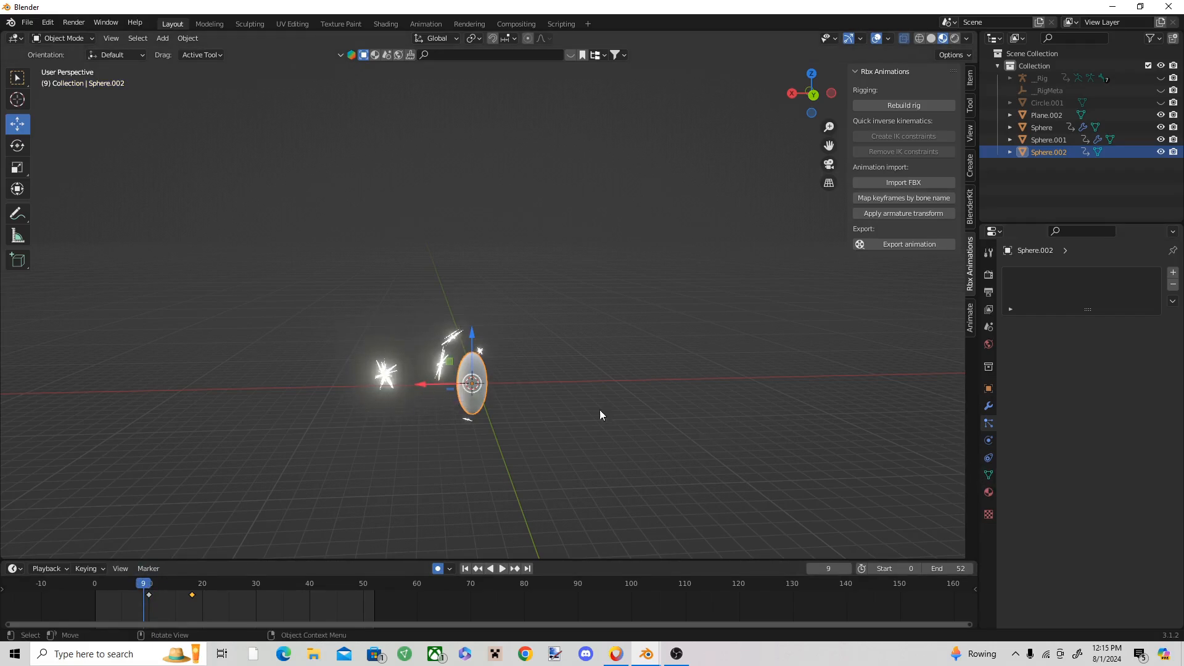
{"action": "left_click", "coordinate": [990, 493]}
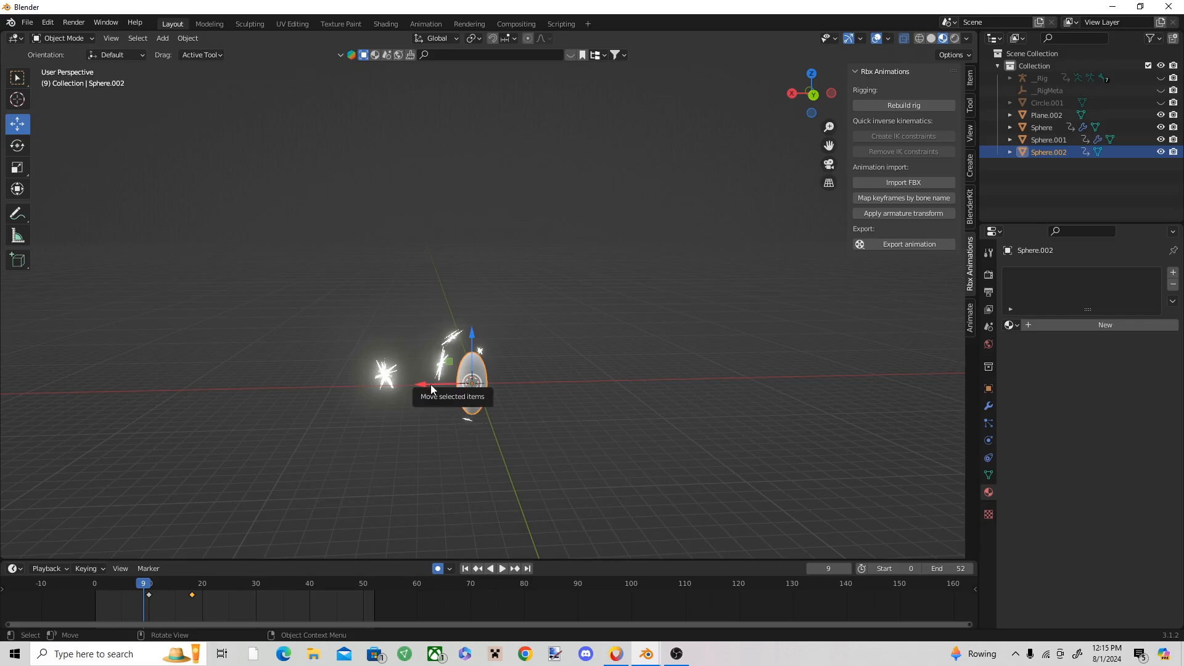
Step: Try to hide the ellipsoid at frame 9 by moving it away along X and keyframing Location, Rotation & Scale, and undo it
{"action": "left_click_drag", "start_coordinate": [426, 383], "coordinate": [661, 401]}
{"action": "key", "text": "i"}
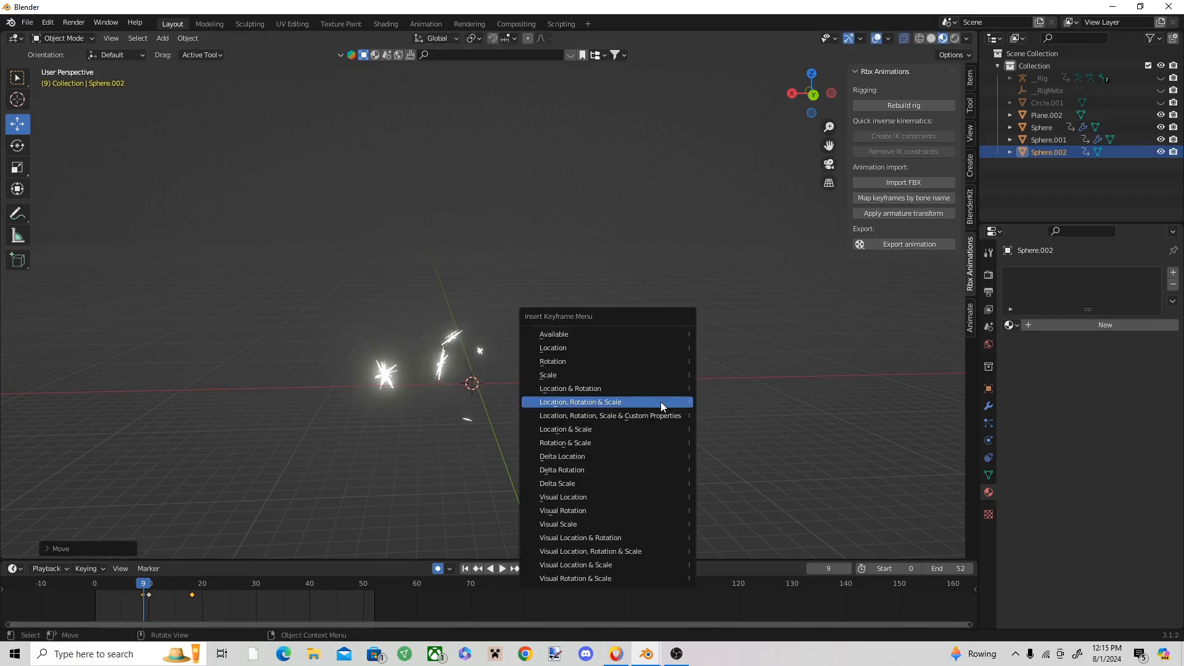
{"action": "left_click", "coordinate": [660, 404]}
{"action": "key", "text": "space"}
{"action": "key", "text": "space"}
{"action": "left_click_drag", "start_coordinate": [226, 586], "coordinate": [144, 581]}
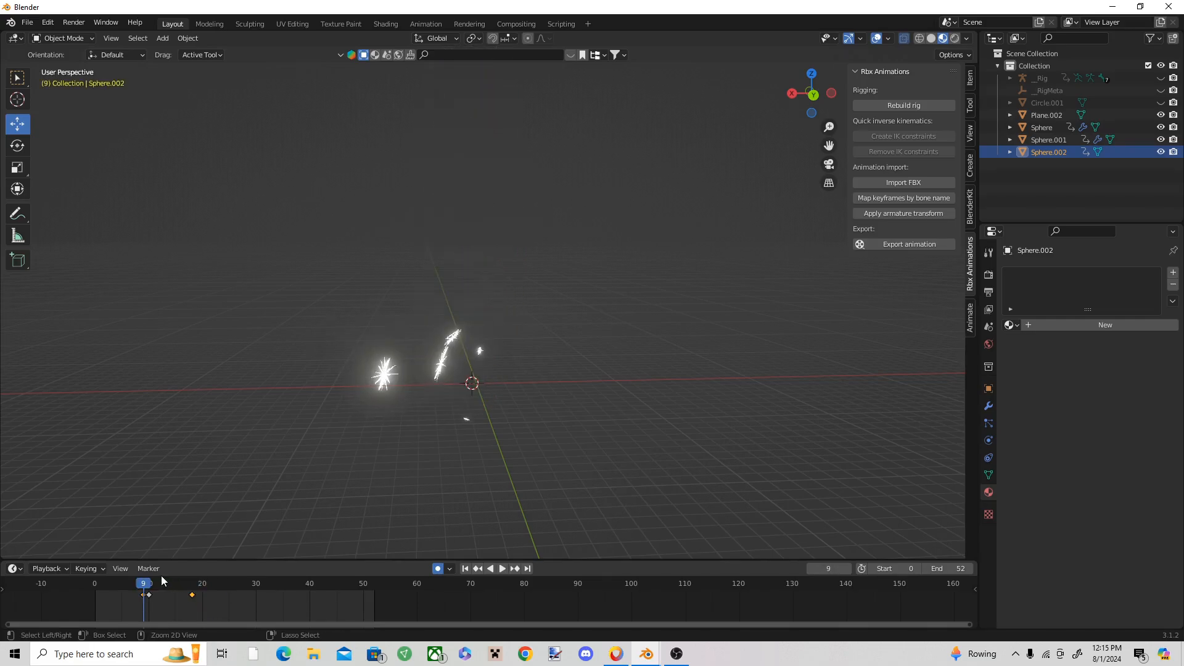
{"action": "key", "text": "ctrl+z"}
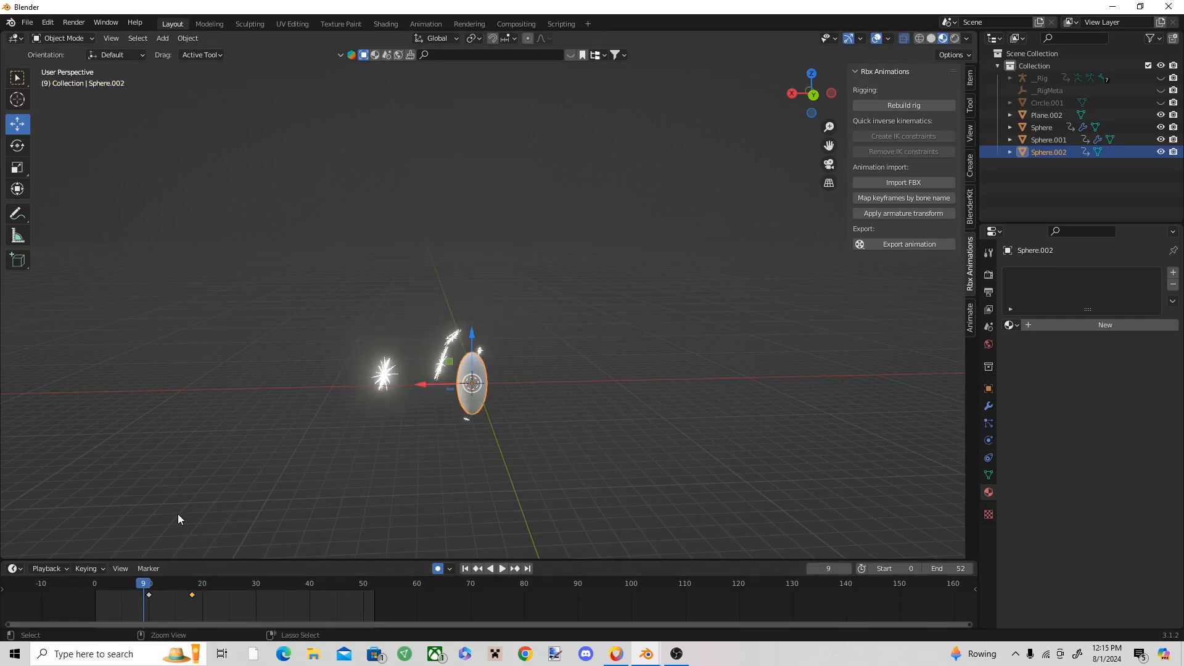
Step: Give the ellipsoid a new material, set its Alpha to 0.000 and keyframe that value at frame 9
{"action": "left_click", "coordinate": [1073, 322]}
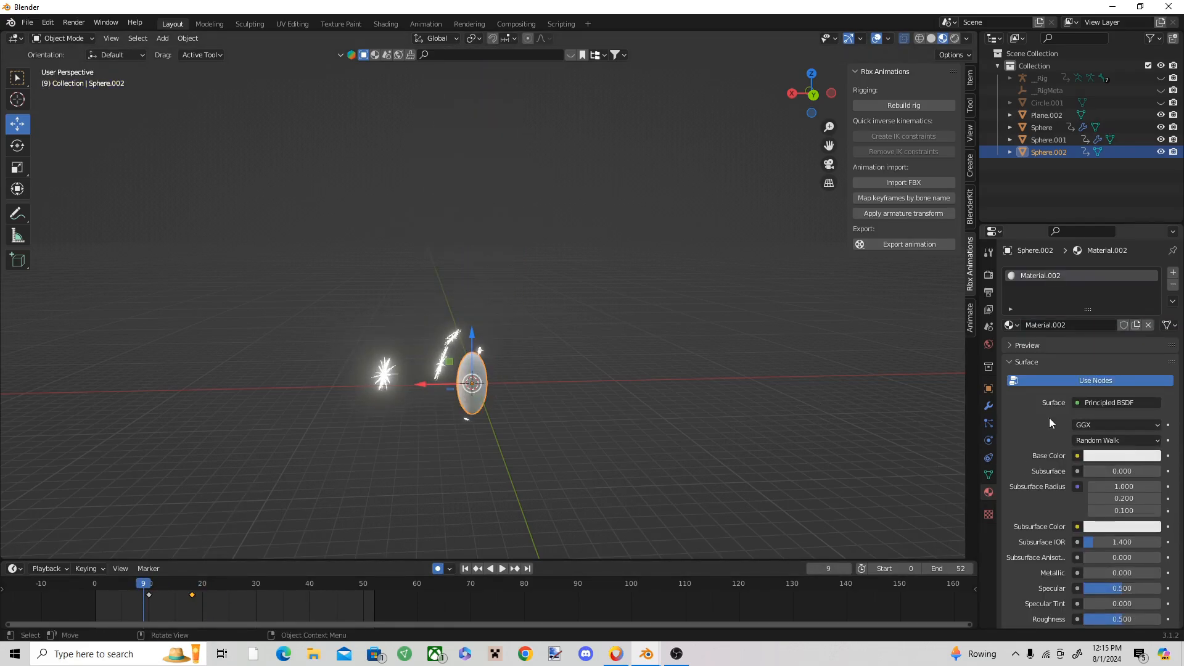
{"action": "scroll", "coordinate": [1095, 432], "scroll_direction": "down", "scroll_amount": 8}
{"action": "scroll", "coordinate": [1049, 413], "scroll_direction": "up", "scroll_amount": 8}
{"action": "scroll", "coordinate": [1086, 426], "scroll_direction": "down", "scroll_amount": 15}
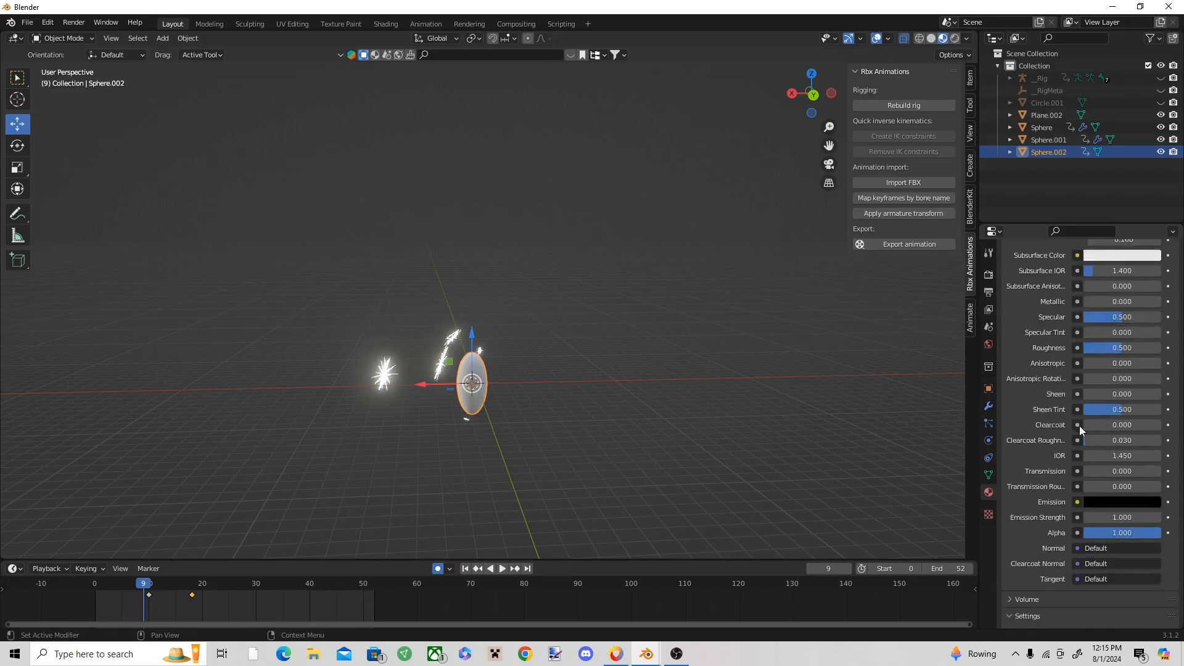
{"action": "scroll", "coordinate": [1110, 420], "scroll_direction": "up", "scroll_amount": 3}
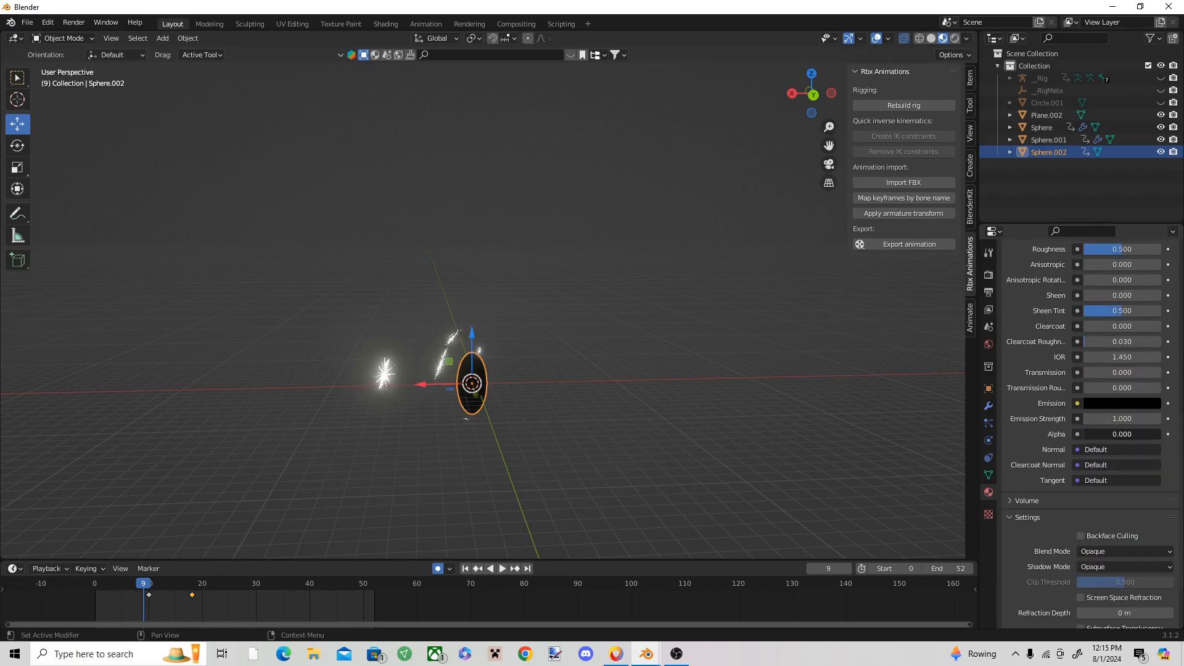
{"action": "right_click", "coordinate": [1105, 434]}
{"action": "left_click", "coordinate": [1106, 435]}
Step: Set the material's Blend Mode to Alpha Blend and its Shadow Mode to None
{"action": "scroll", "coordinate": [1113, 457], "scroll_direction": "down", "scroll_amount": 3}
{"action": "left_click", "coordinate": [1117, 475]}
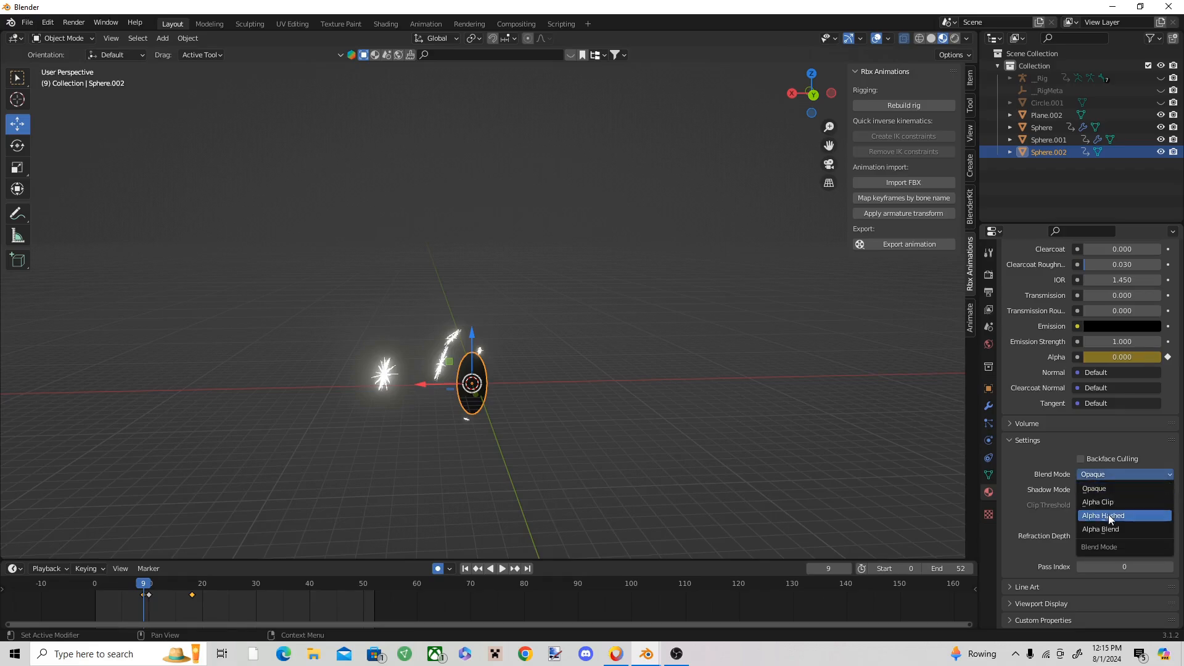
{"action": "left_click", "coordinate": [1108, 528]}
{"action": "left_click", "coordinate": [1109, 494]}
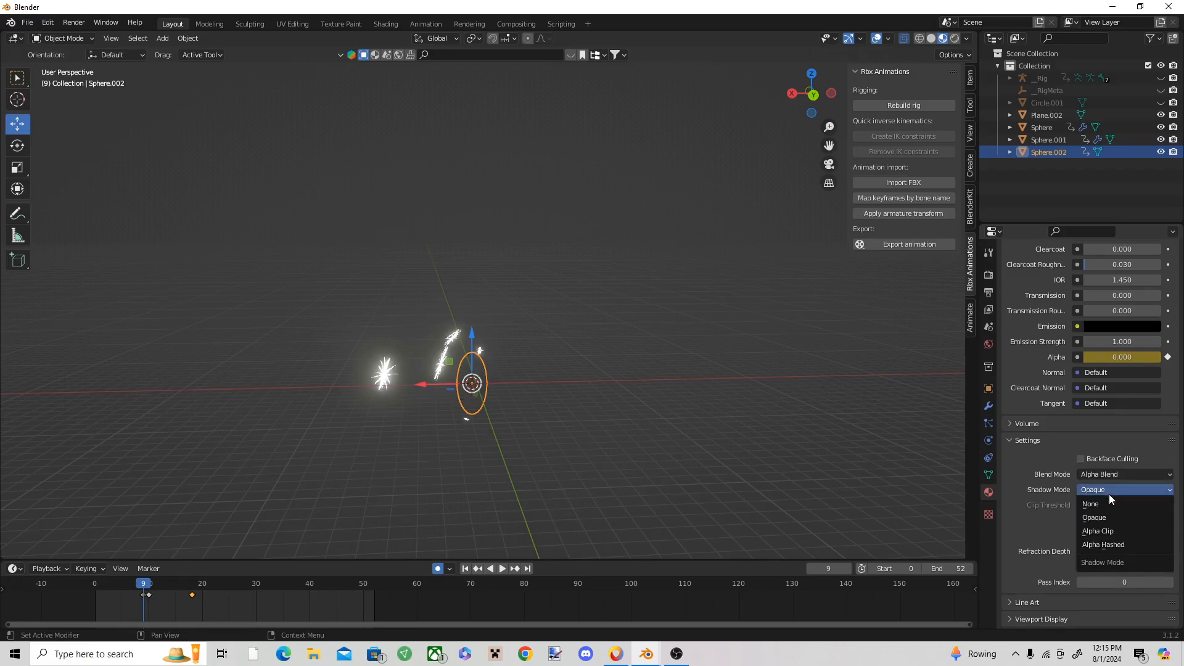
{"action": "left_click", "coordinate": [1112, 506]}
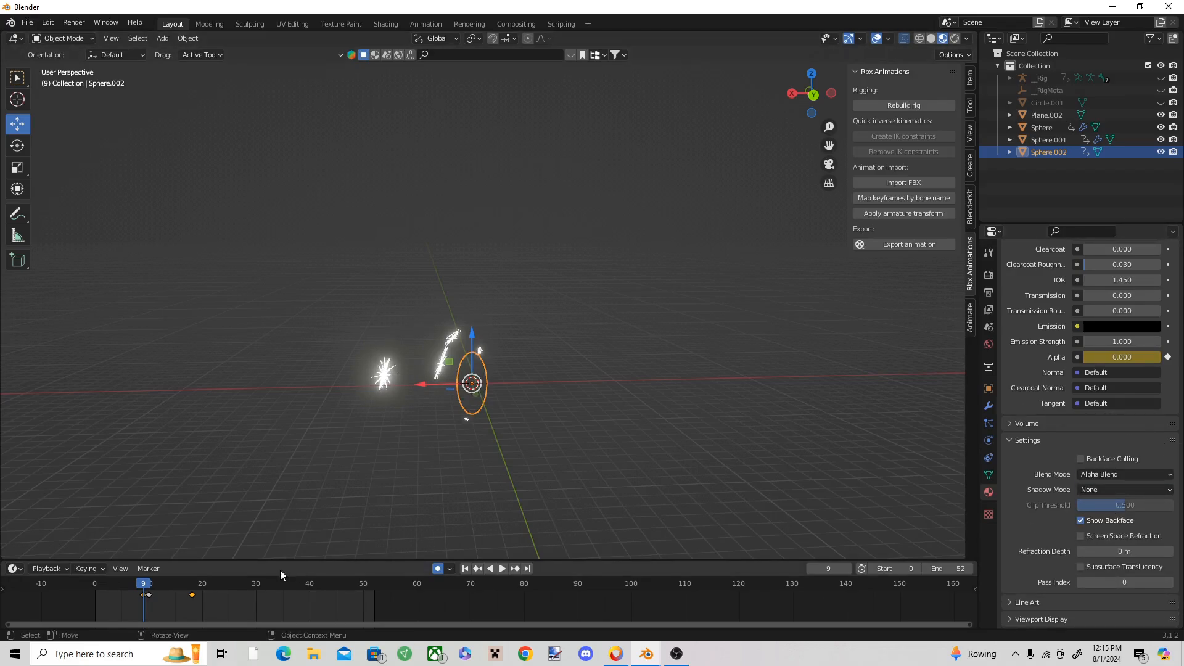
Step: Keyframe the material's Alpha at 1.000 on frame 10 and scrub between frames 9 and 11 to check the ellipsoid's appearance
{"action": "left_click", "coordinate": [146, 584]}
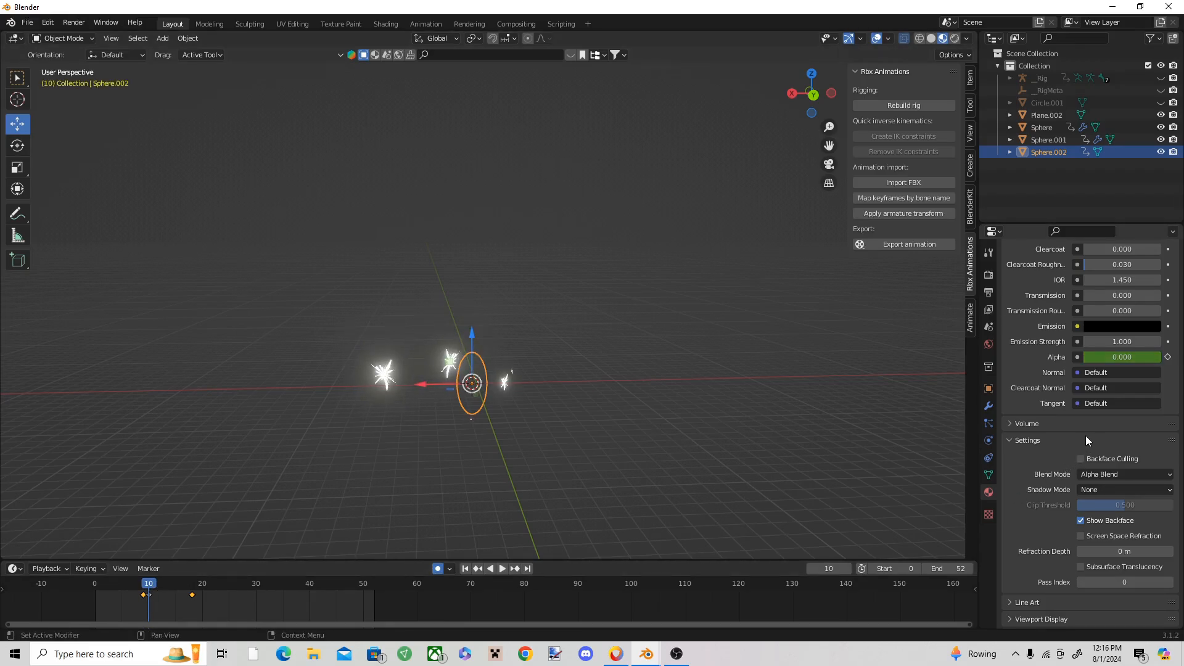
{"action": "key", "text": "Left"}
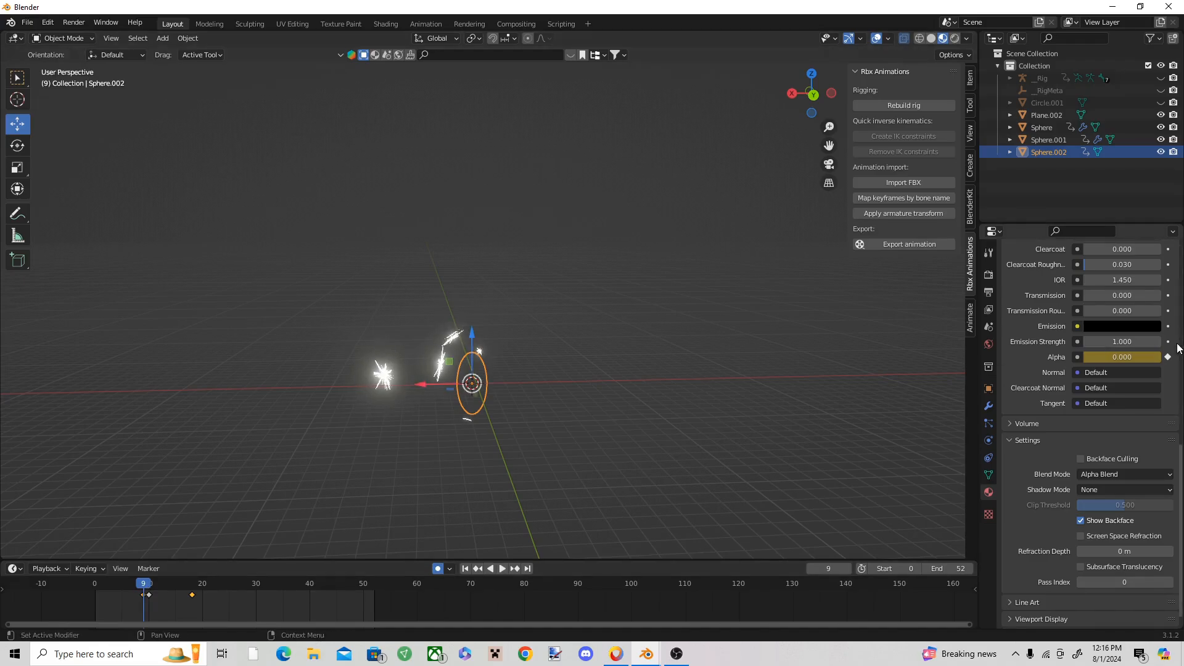
{"action": "left_click", "coordinate": [146, 586]}
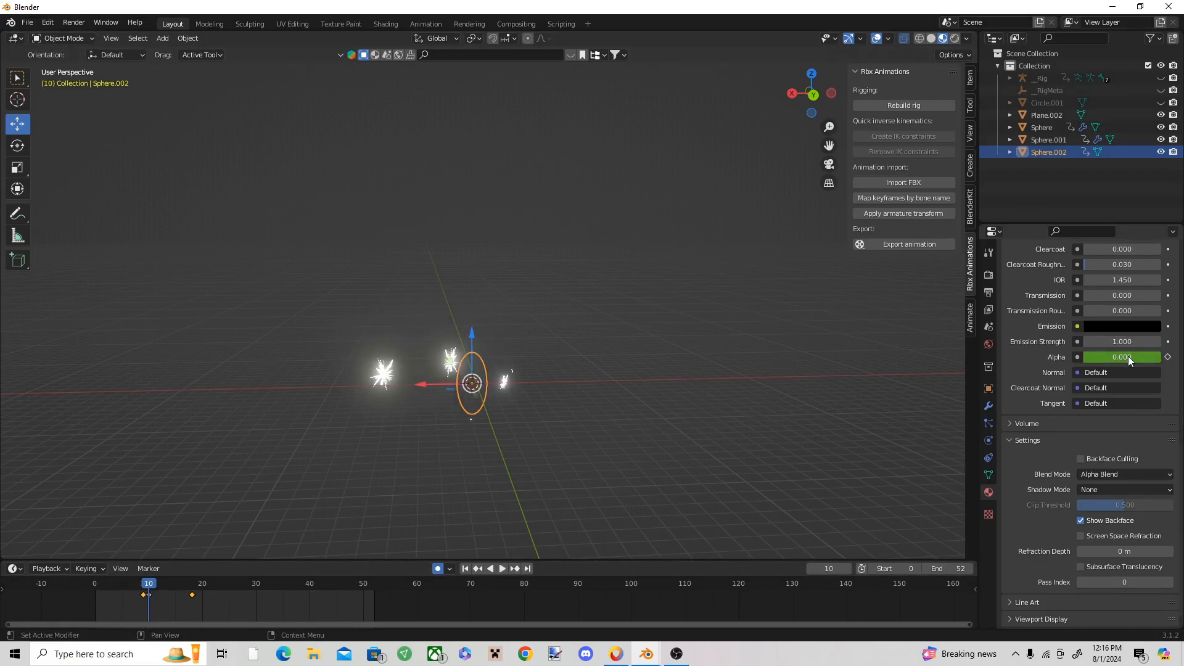
{"action": "left_click", "coordinate": [1127, 356]}
{"action": "type", "text": "1"}
{"action": "key", "text": "Return"}
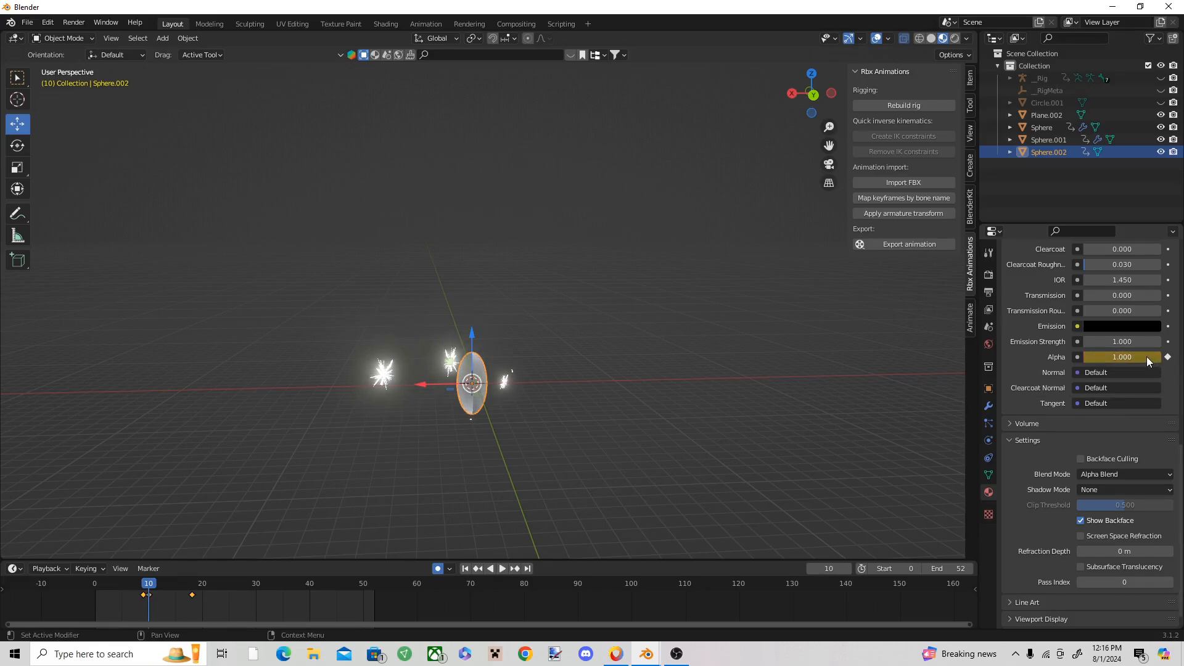
{"action": "right_click", "coordinate": [1146, 357]}
{"action": "left_click", "coordinate": [1146, 356]}
{"action": "left_click", "coordinate": [146, 582]}
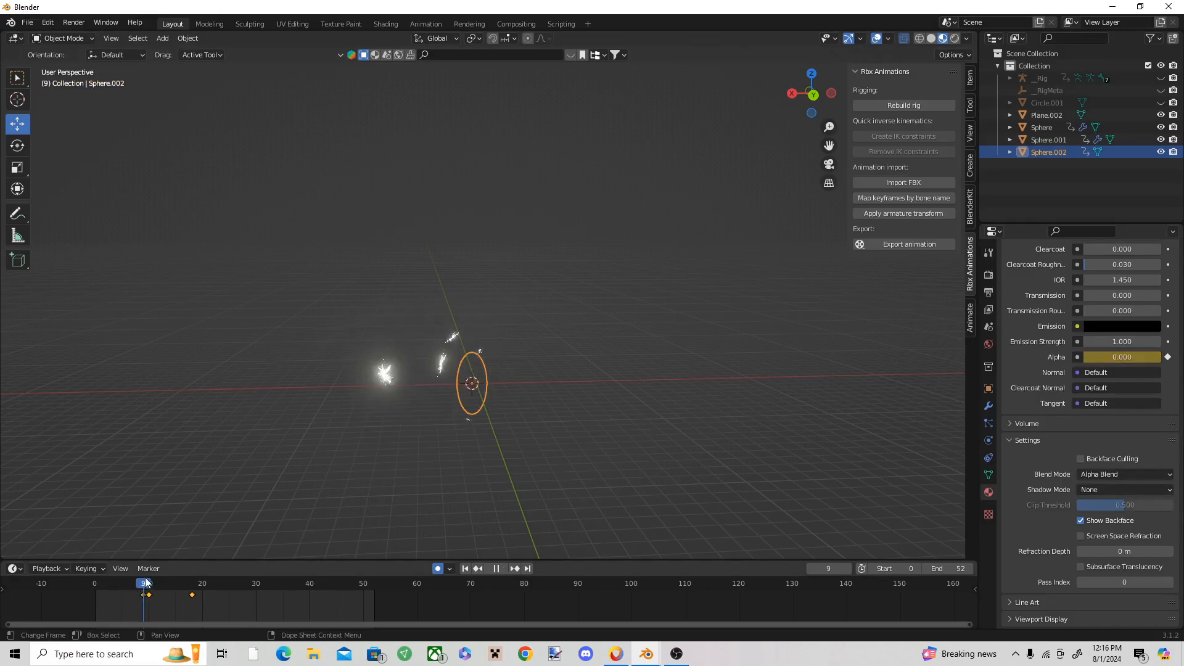
{"action": "left_click_drag", "start_coordinate": [147, 582], "coordinate": [154, 582]}
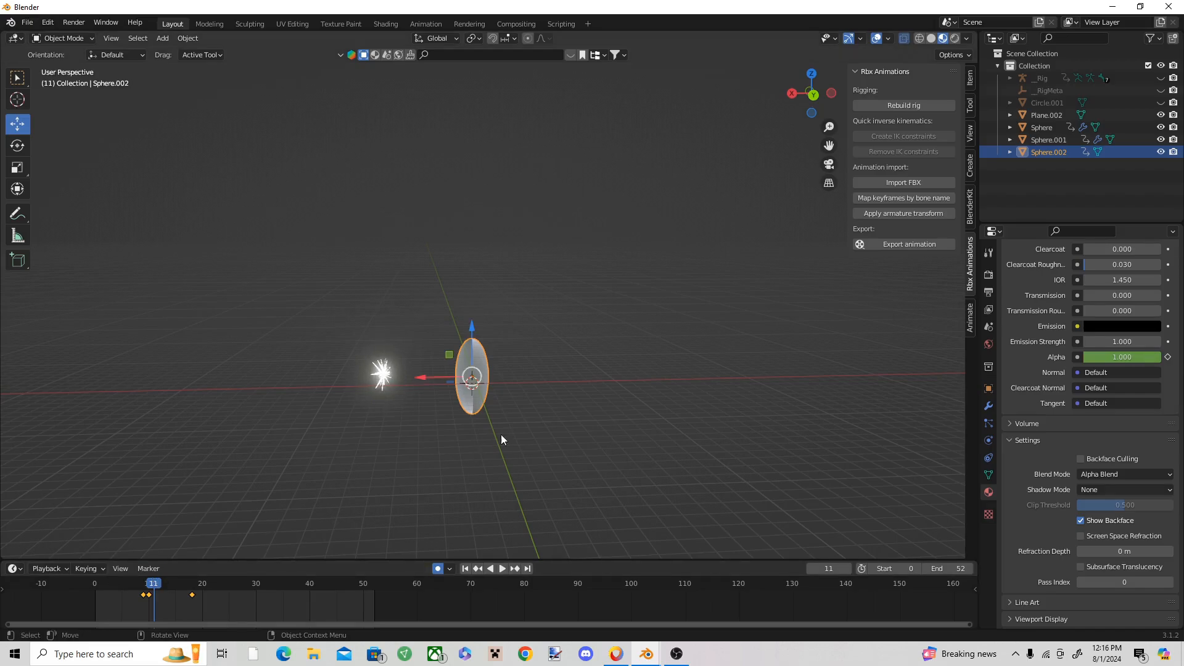
{"action": "left_click", "coordinate": [605, 405]}
Step: Select the ellipsoid and turn off Show Backface in its material settings
{"action": "scroll", "coordinate": [534, 419], "scroll_direction": "up", "scroll_amount": 3}
{"action": "middle_click_drag", "start_coordinate": [449, 433], "coordinate": [468, 354], "text": "shift"}
{"action": "scroll", "coordinate": [555, 377], "scroll_direction": "up", "scroll_amount": 4}
{"action": "left_click", "coordinate": [468, 354]}
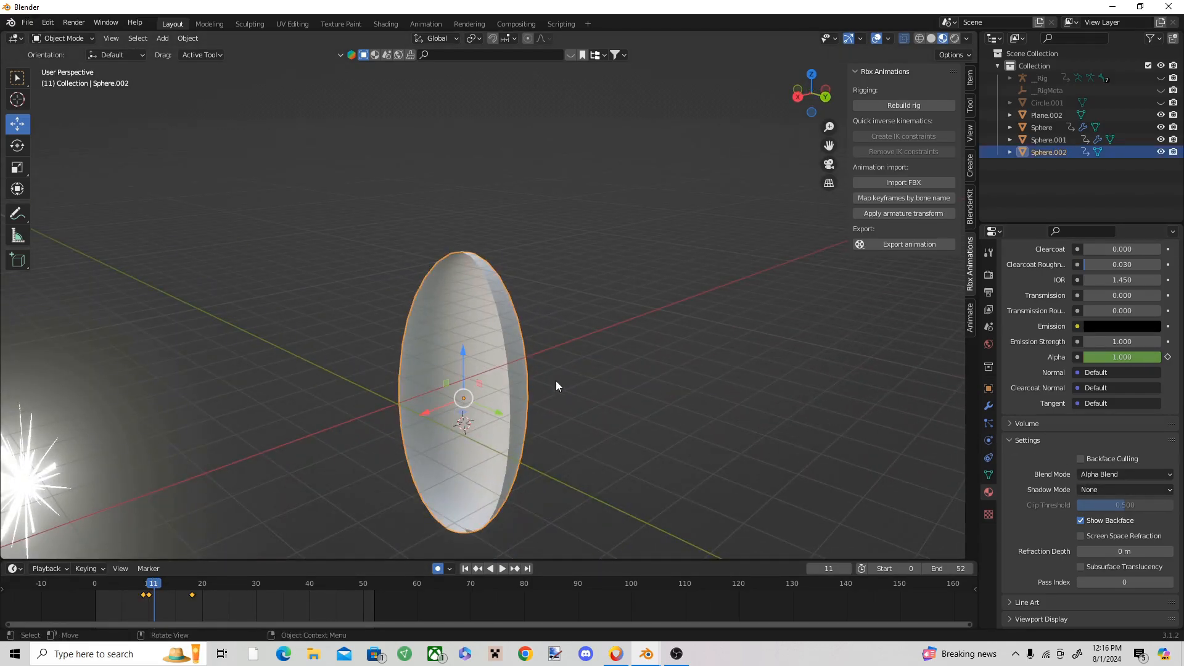
{"action": "middle_click_drag", "start_coordinate": [556, 386], "coordinate": [592, 395]}
{"action": "left_click", "coordinate": [1116, 522]}
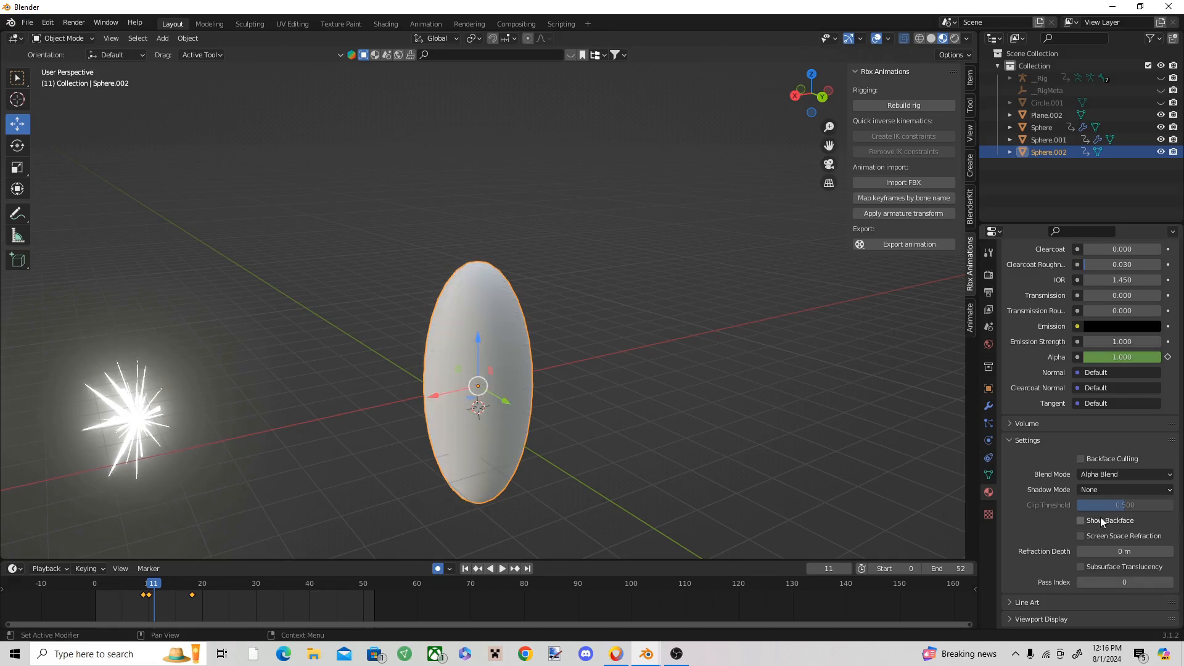
Step: Deselect the ellipsoid and replay its growth animation from near the start
{"action": "middle_click_drag", "start_coordinate": [509, 363], "coordinate": [476, 365]}
{"action": "scroll", "coordinate": [476, 365], "scroll_direction": "down", "scroll_amount": 3}
{"action": "left_click", "coordinate": [663, 404]}
{"action": "key", "text": "space"}
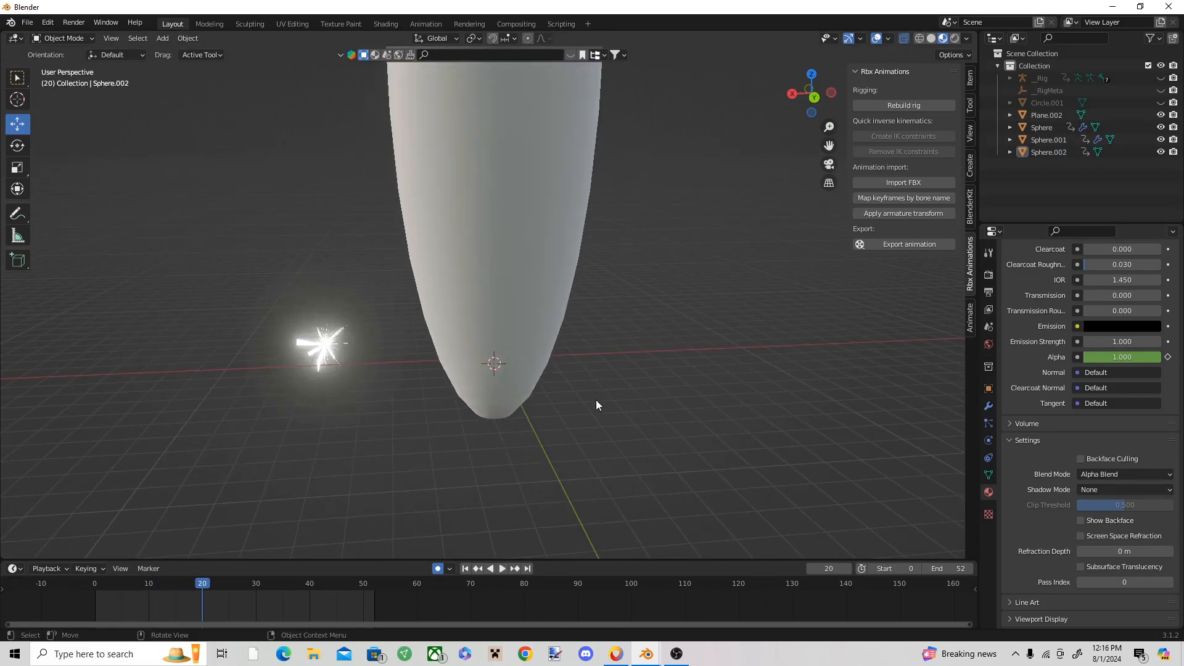
{"action": "left_click_drag", "start_coordinate": [201, 605], "coordinate": [110, 575]}
{"action": "scroll", "coordinate": [583, 400], "scroll_direction": "down", "scroll_amount": 2}
{"action": "key", "text": "space"}
{"action": "key", "text": "space"}
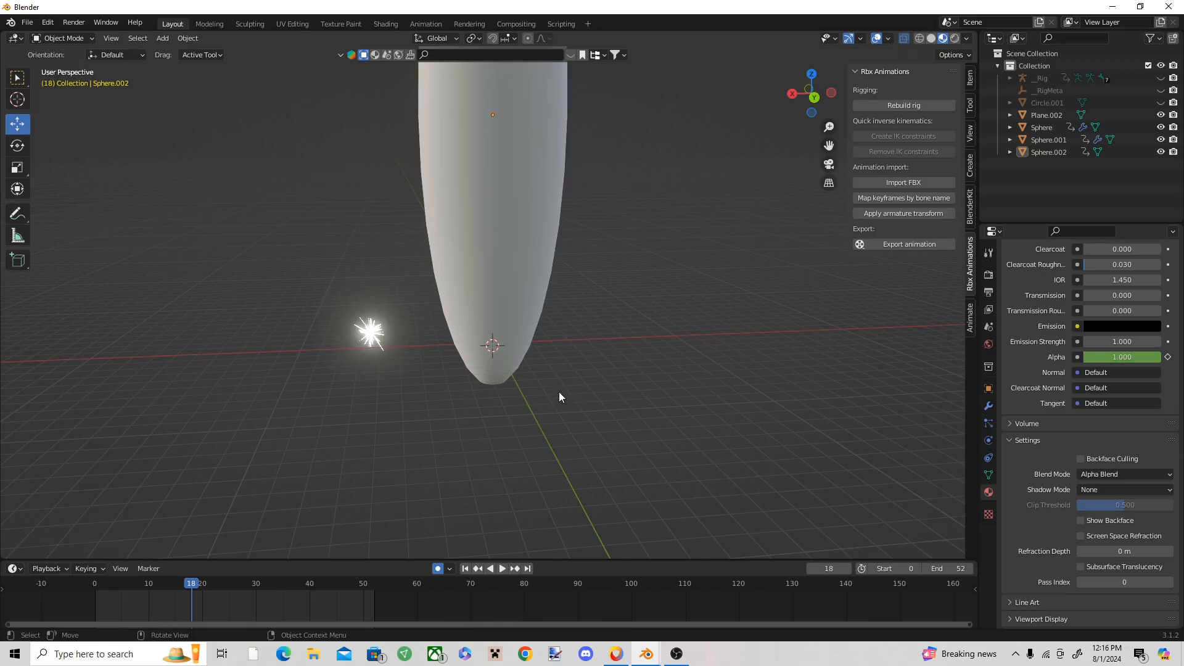
Step: Select the ellipsoid, then switch to the hollow purple project and examine the stretched sphere around the purple beam at frame 664
{"action": "left_click", "coordinate": [521, 302]}
{"action": "middle_click_drag", "start_coordinate": [635, 506], "coordinate": [616, 469]}
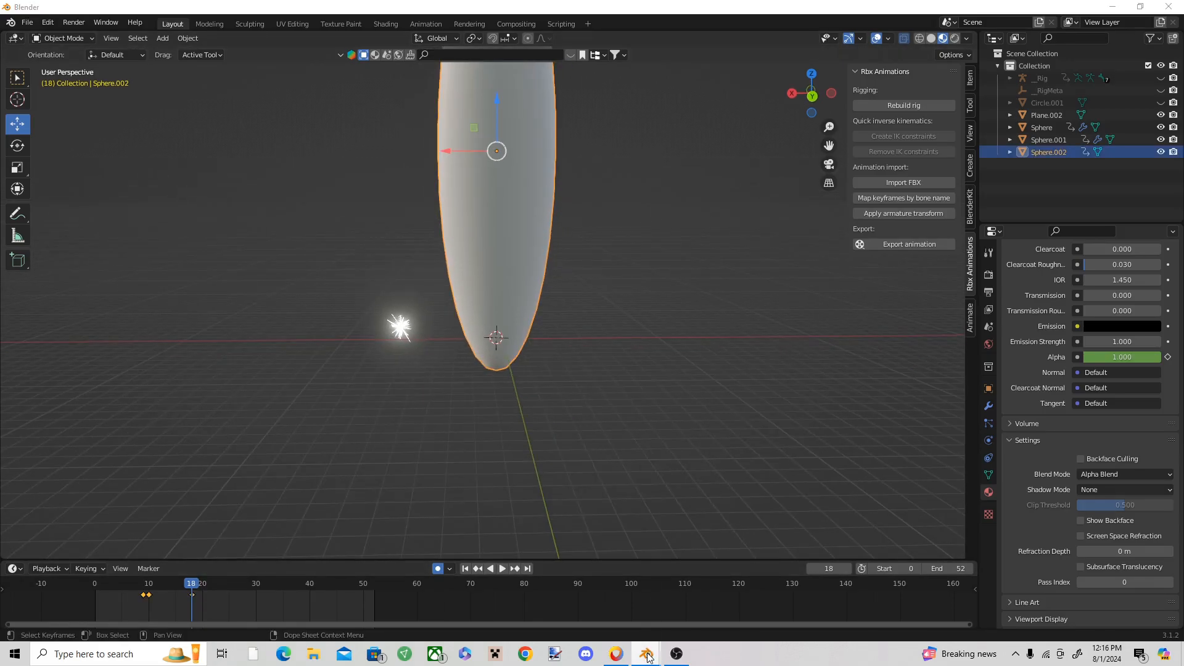
{"action": "mouse_move", "coordinate": [647, 657]}
{"action": "left_click", "coordinate": [577, 592]}
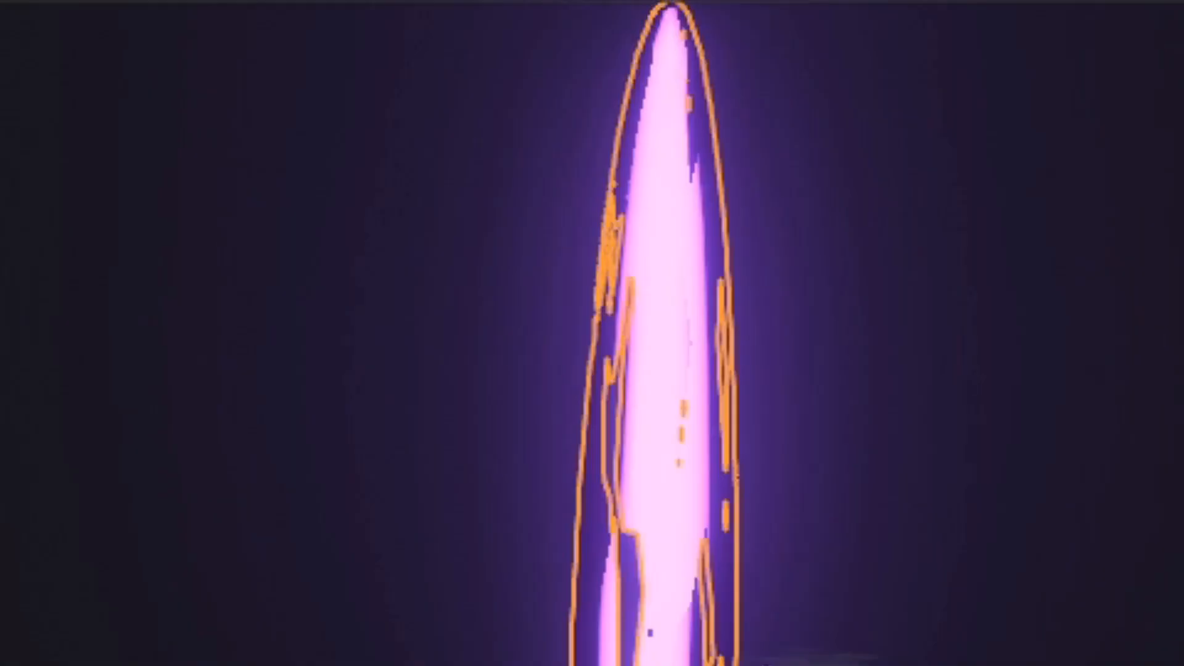
{"action": "mouse_move", "coordinate": [648, 655]}
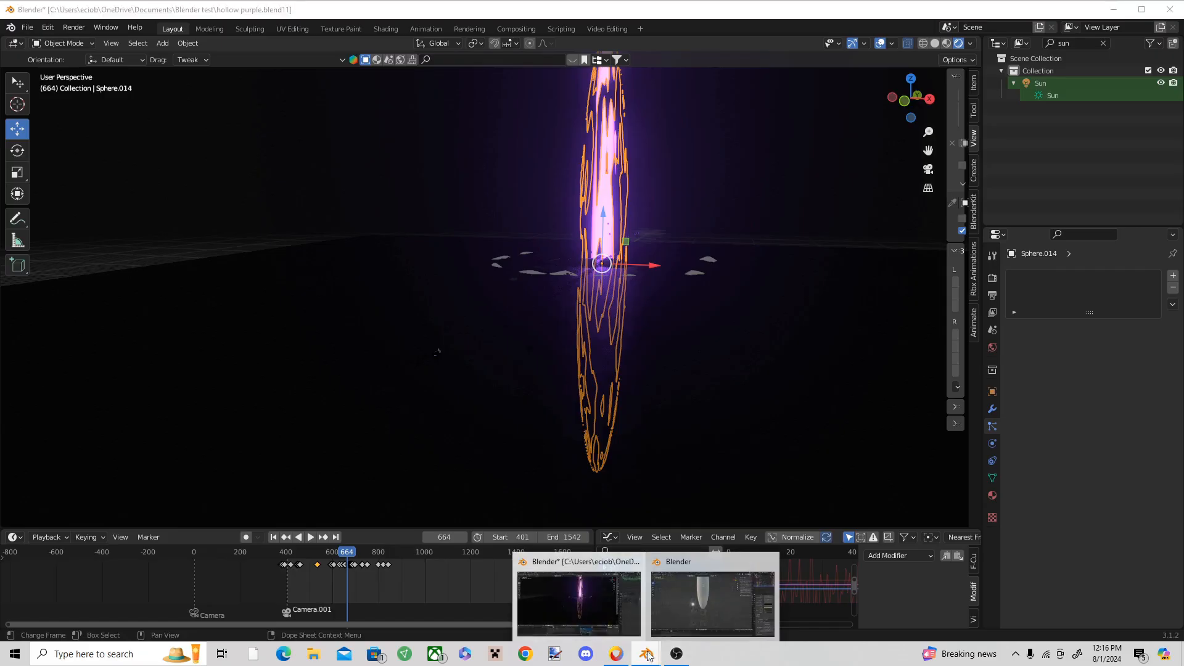
Step: Switch back to the file with the plain ellipsoid, deselect it and replay its growth animation from near the start
{"action": "left_click", "coordinate": [682, 595]}
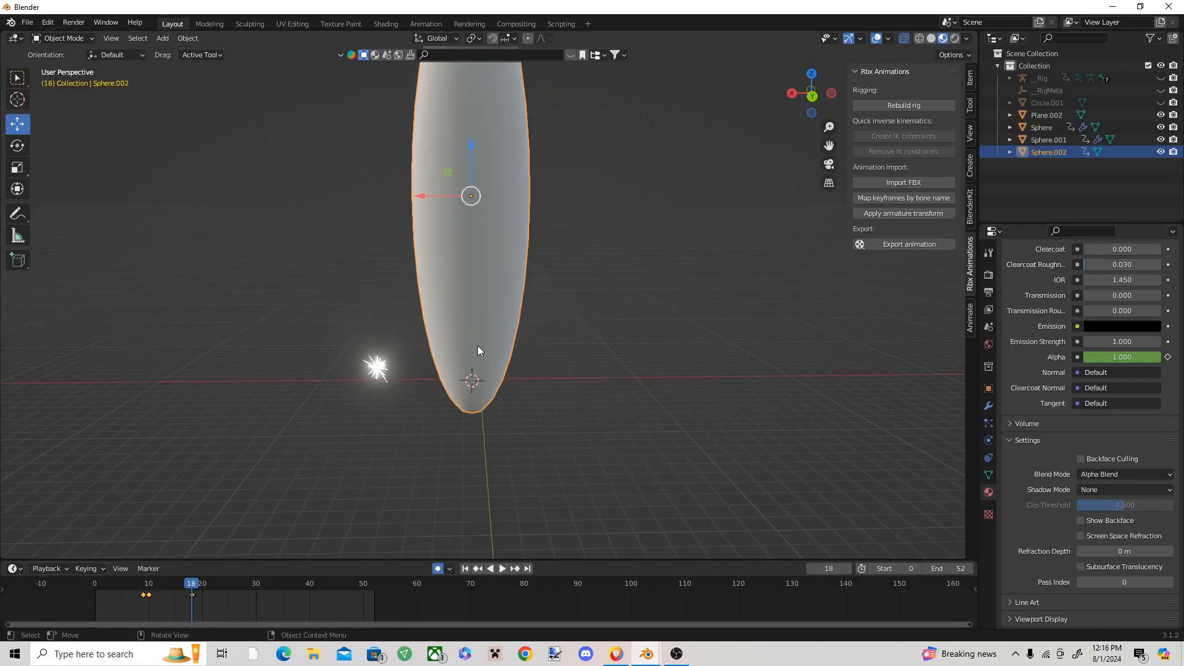
{"action": "scroll", "coordinate": [492, 335], "scroll_direction": "down", "scroll_amount": 1}
{"action": "middle_click_drag", "start_coordinate": [484, 319], "coordinate": [508, 349], "text": "shift"}
{"action": "scroll", "coordinate": [493, 336], "scroll_direction": "up", "scroll_amount": 3}
{"action": "scroll", "coordinate": [509, 349], "scroll_direction": "up", "scroll_amount": 1}
{"action": "left_click", "coordinate": [680, 359]}
{"action": "scroll", "coordinate": [514, 331], "scroll_direction": "down", "scroll_amount": 2}
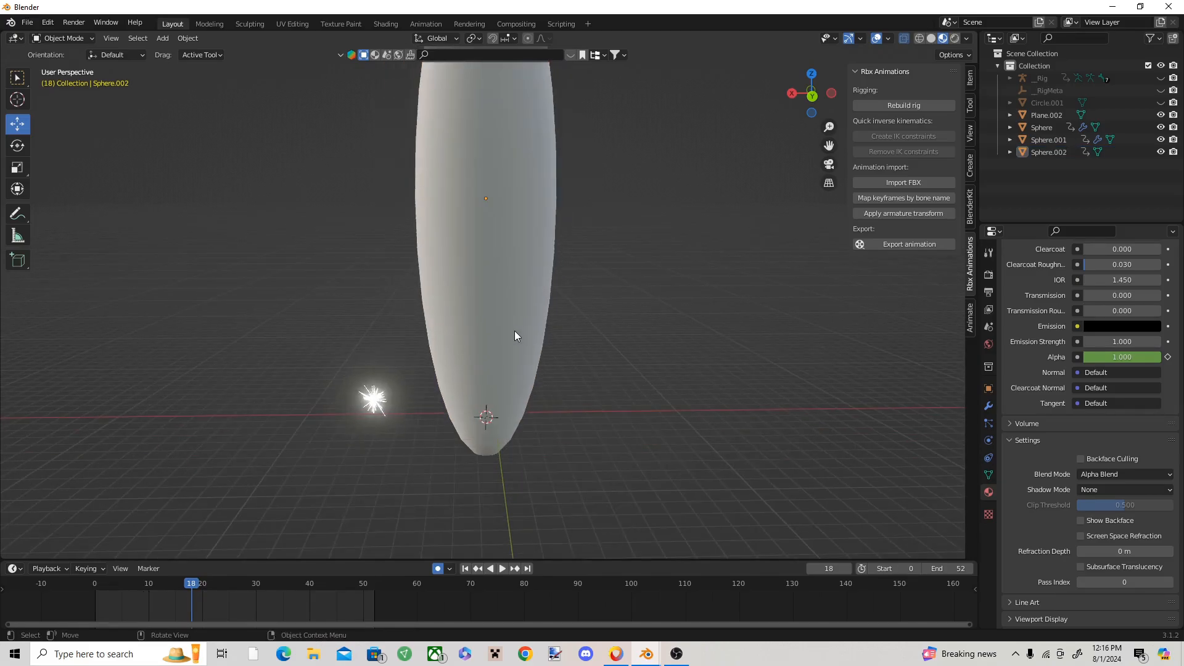
{"action": "left_click_drag", "start_coordinate": [191, 581], "coordinate": [118, 567]}
{"action": "key", "text": "space"}
{"action": "key", "text": "space"}
Step: Select the ellipsoid, go to frame 10 and add a Vertex Weight Edit modifier to it
{"action": "left_click", "coordinate": [449, 393]}
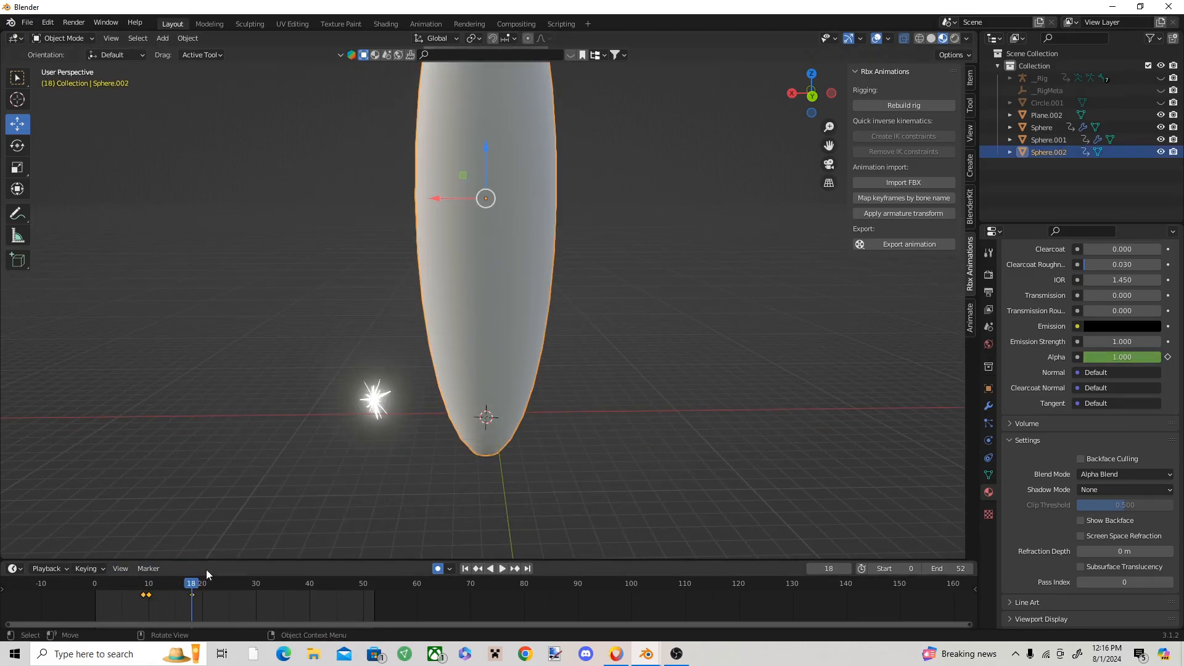
{"action": "left_click_drag", "start_coordinate": [192, 582], "coordinate": [150, 583]}
{"action": "left_click", "coordinate": [987, 407]}
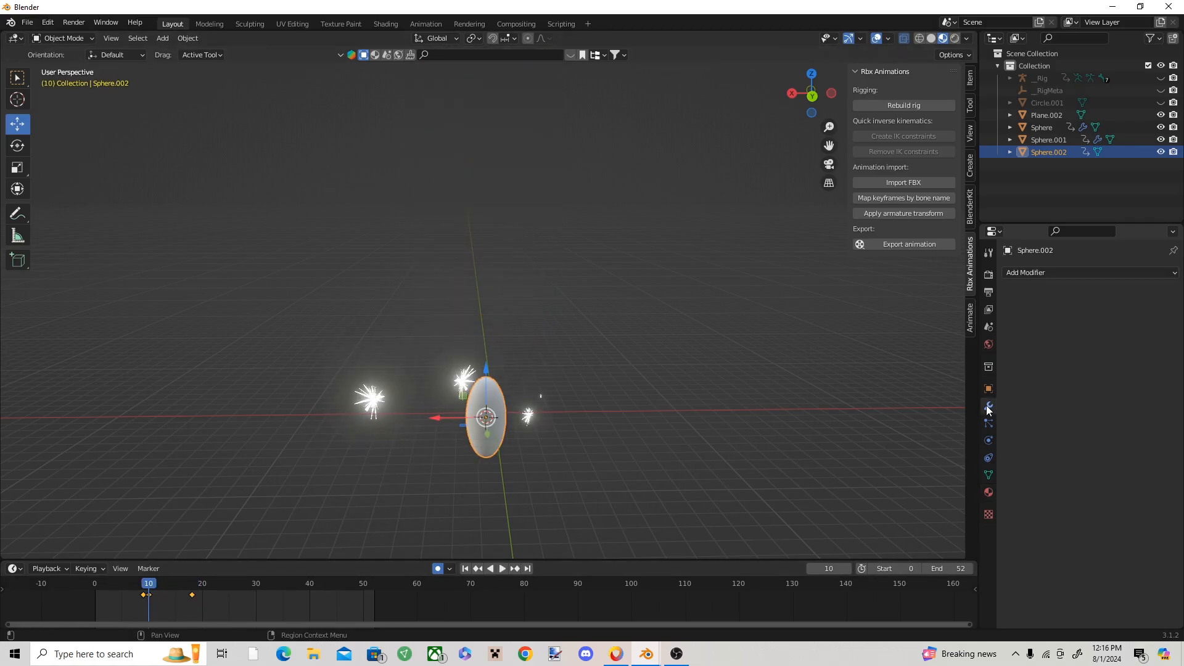
{"action": "left_click", "coordinate": [1079, 271]}
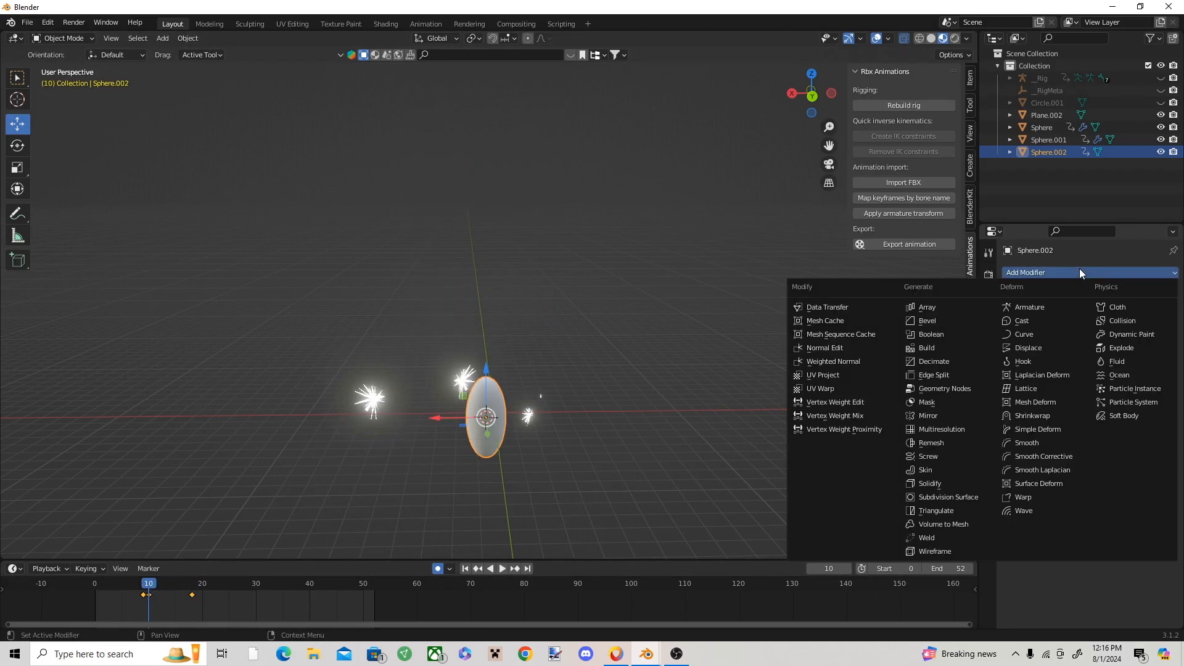
{"action": "left_click", "coordinate": [845, 402]}
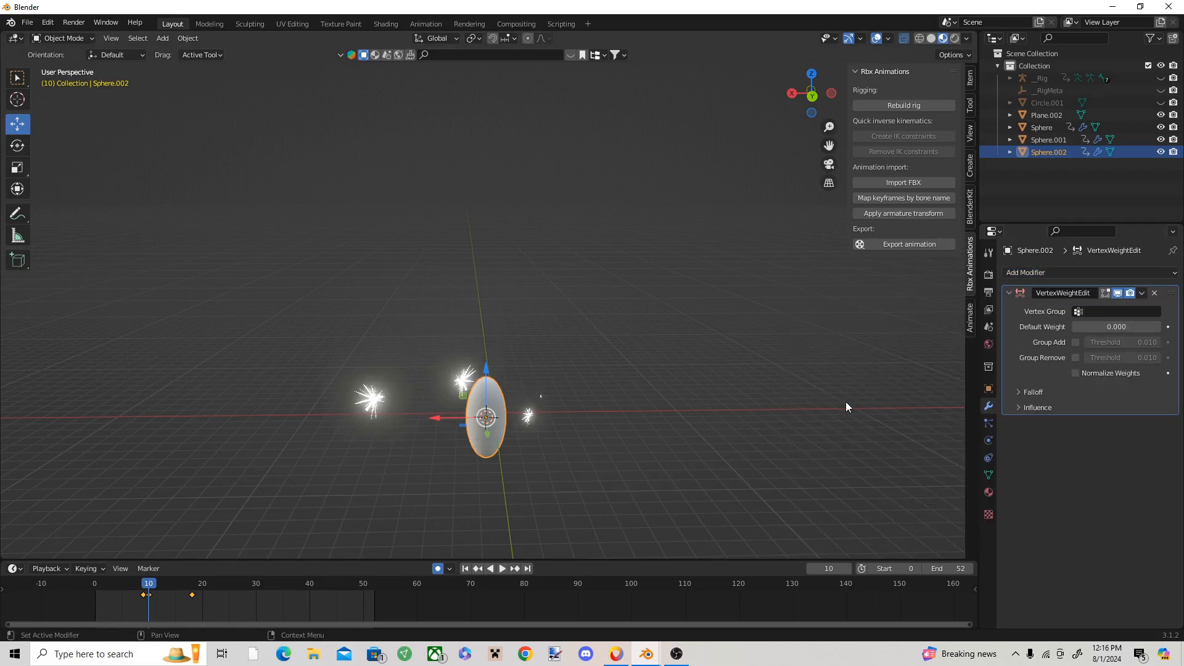
{"action": "left_click", "coordinate": [1129, 312]}
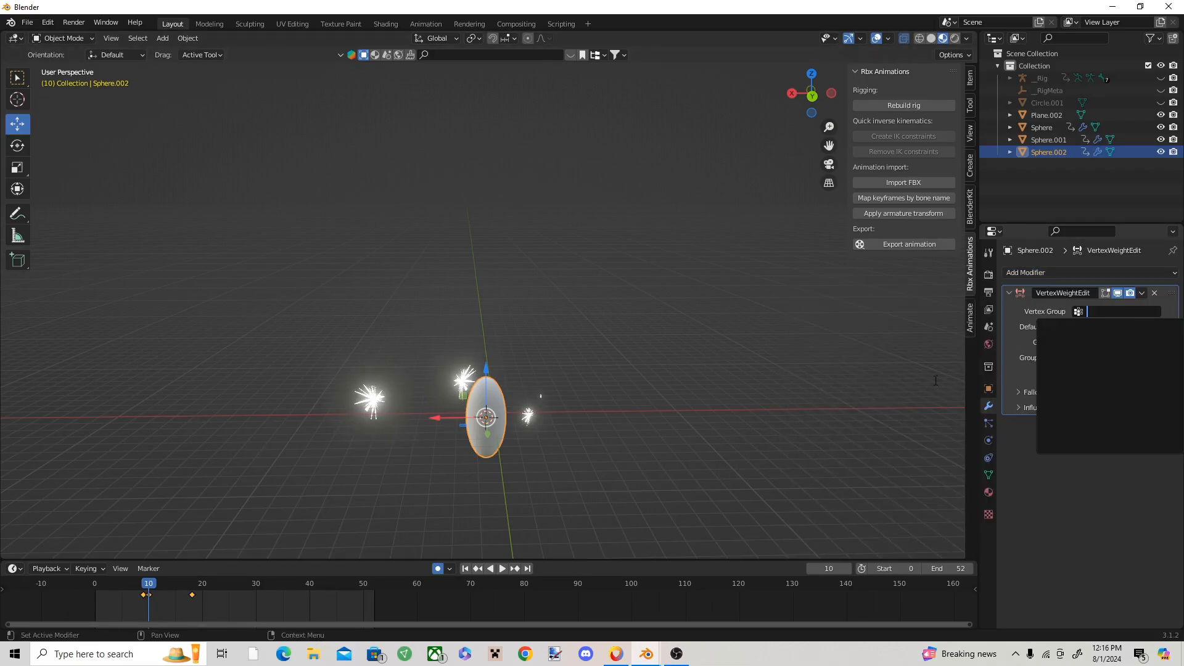
{"action": "left_click", "coordinate": [1035, 508]}
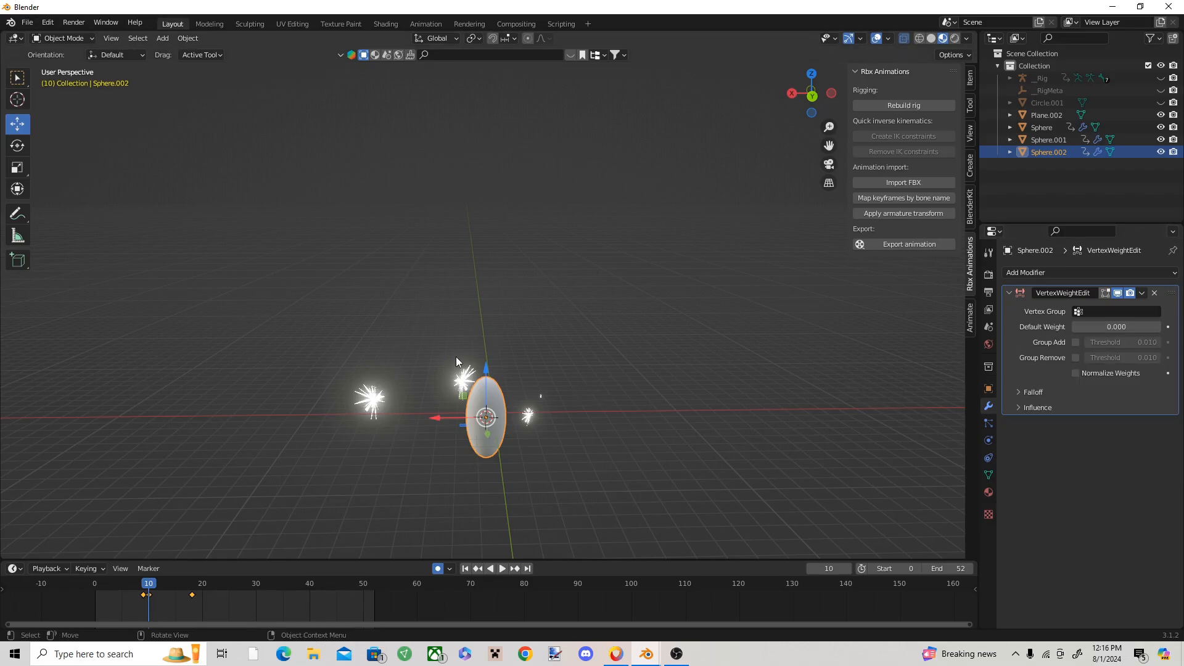
Step: Create a vertex group on the ellipsoid in Edit Mode, assign all its vertices at weight 1.000, and return to Object Mode
{"action": "left_click", "coordinate": [67, 39]}
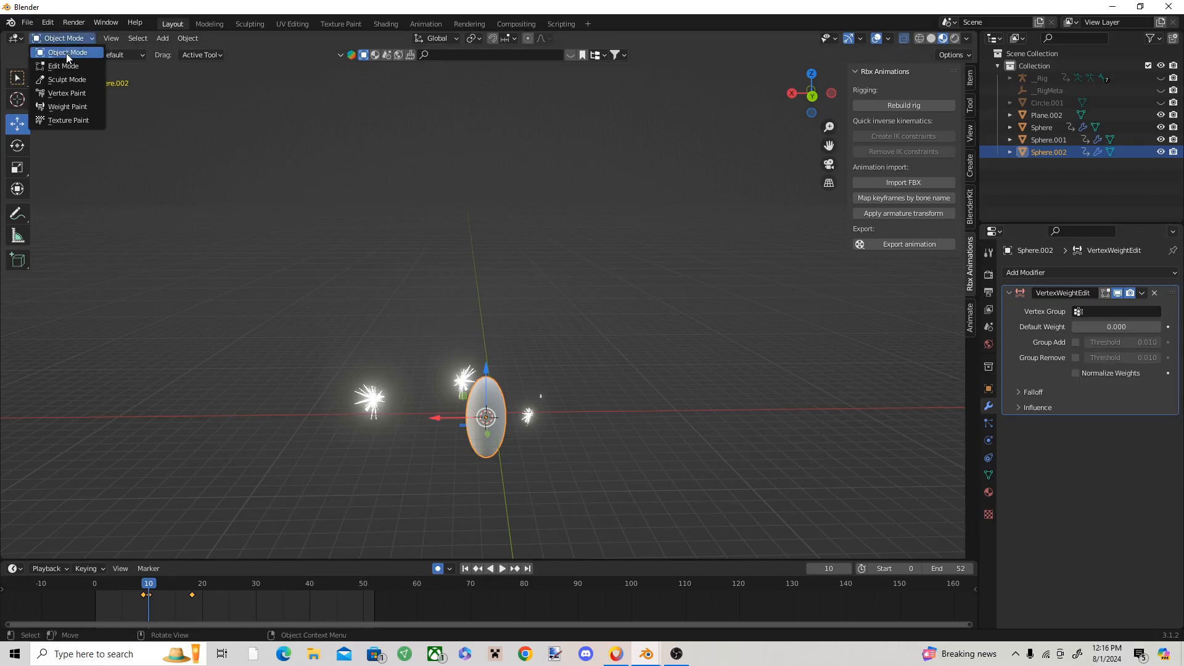
{"action": "left_click", "coordinate": [66, 64]}
{"action": "middle_click_drag", "start_coordinate": [488, 404], "coordinate": [501, 298], "text": "shift"}
{"action": "scroll", "coordinate": [501, 298], "scroll_direction": "up", "scroll_amount": 3}
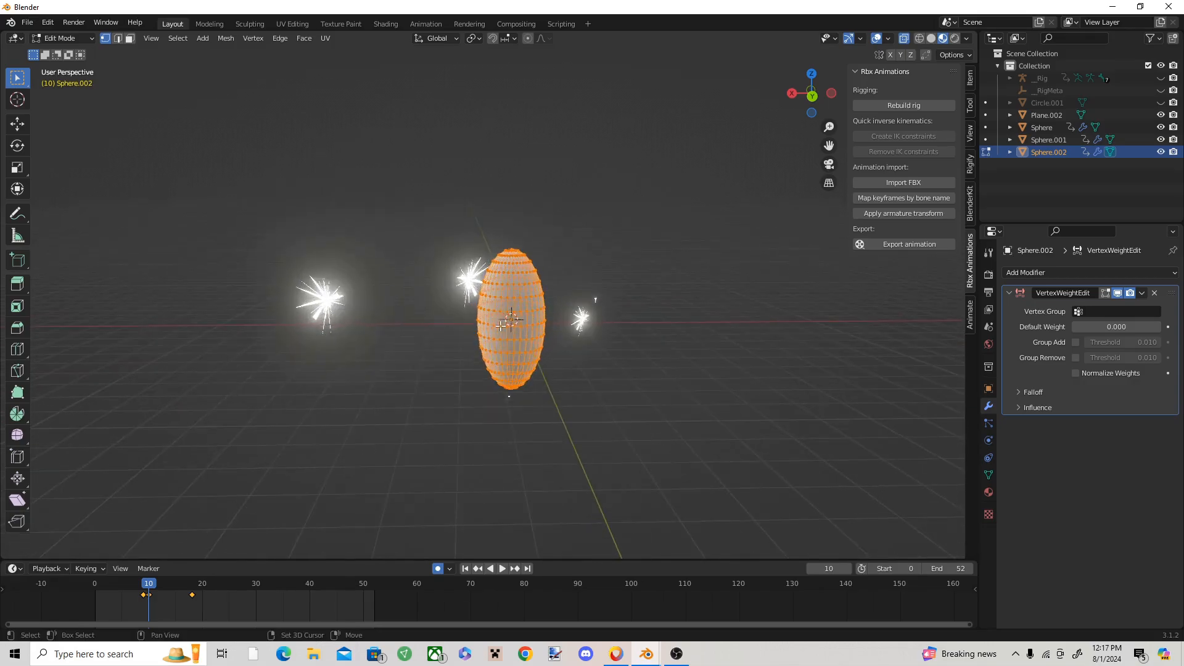
{"action": "left_click", "coordinate": [989, 475]}
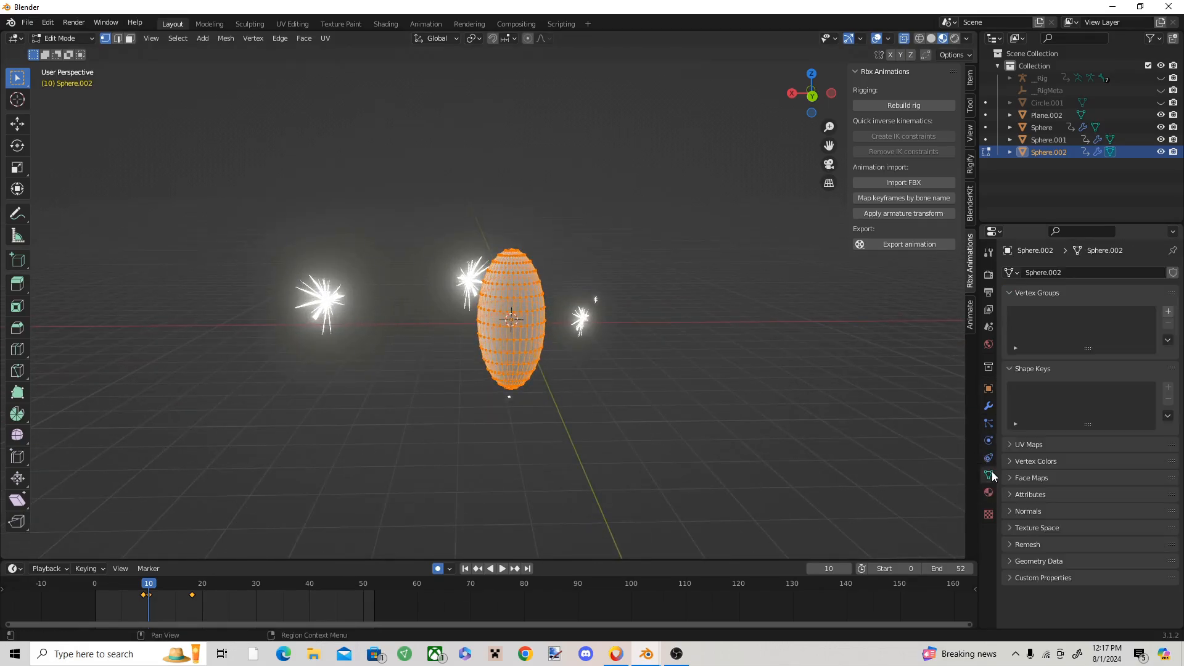
{"action": "left_click", "coordinate": [1168, 312]}
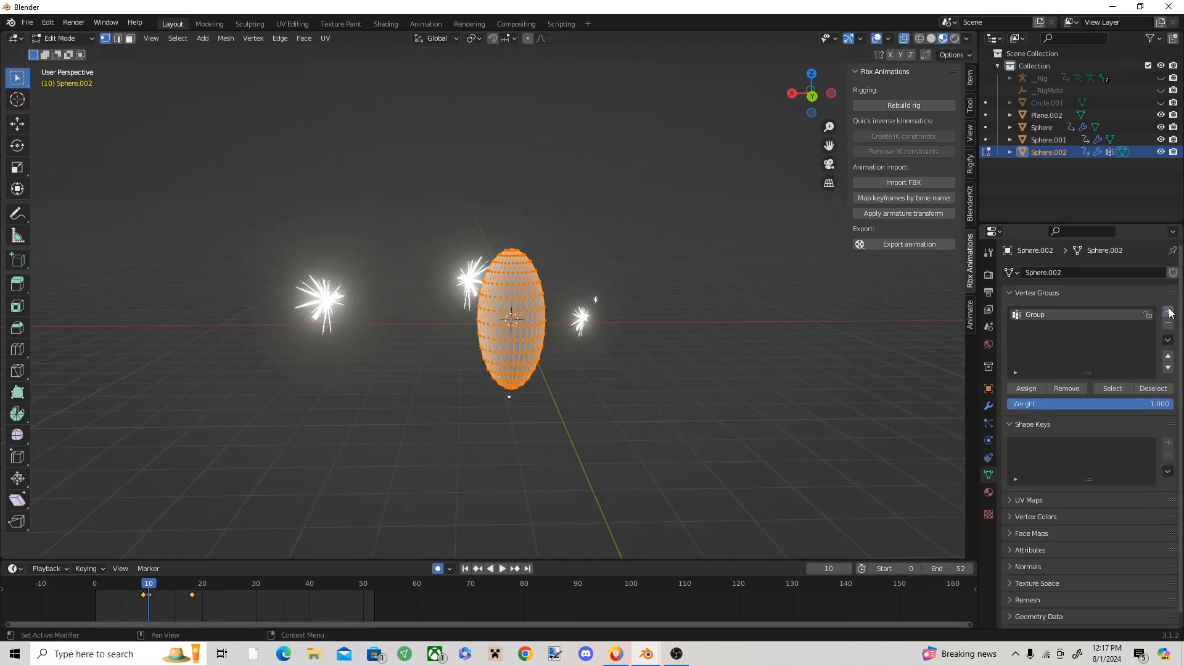
{"action": "left_click", "coordinate": [1026, 388]}
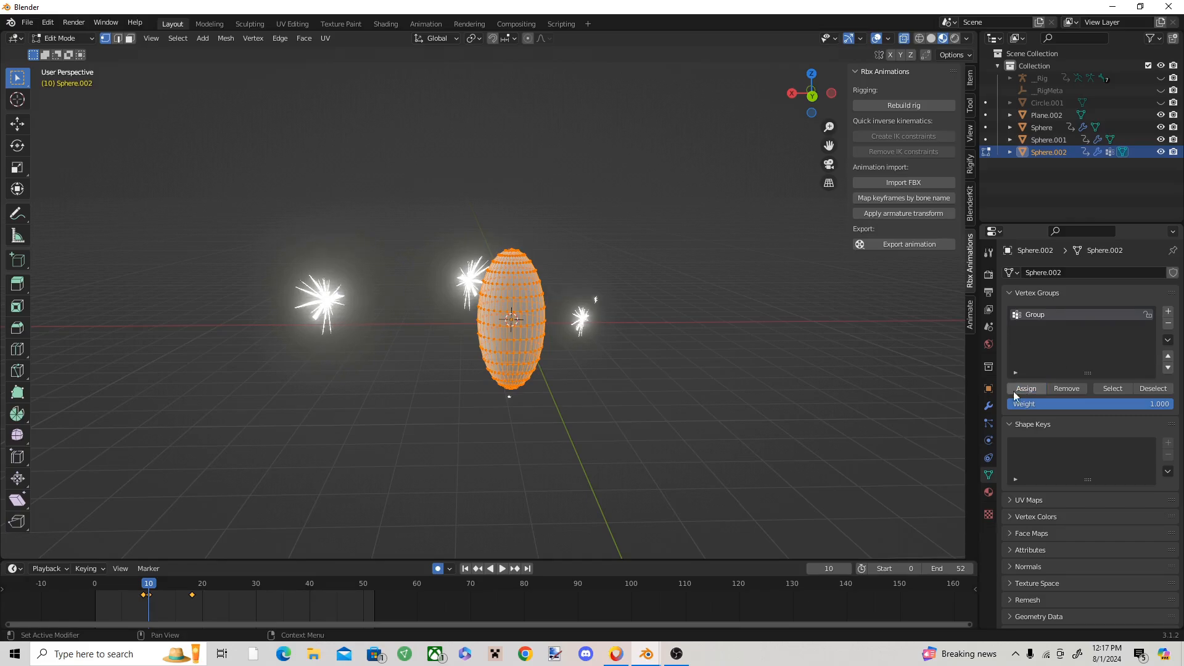
{"action": "key", "text": "alt+a"}
{"action": "key", "text": "a"}
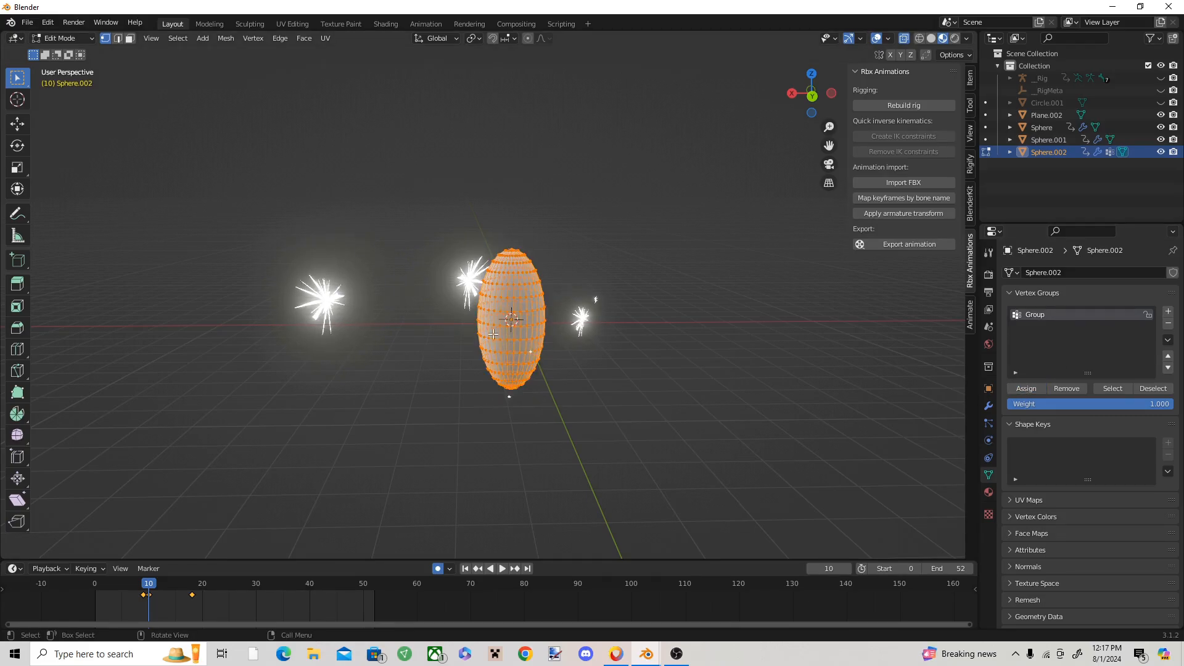
{"action": "left_click", "coordinate": [41, 38]}
{"action": "left_click", "coordinate": [61, 51]}
Step: Set the Vertex Weight Edit modifier's vertex group to Group
{"action": "left_click", "coordinate": [988, 407]}
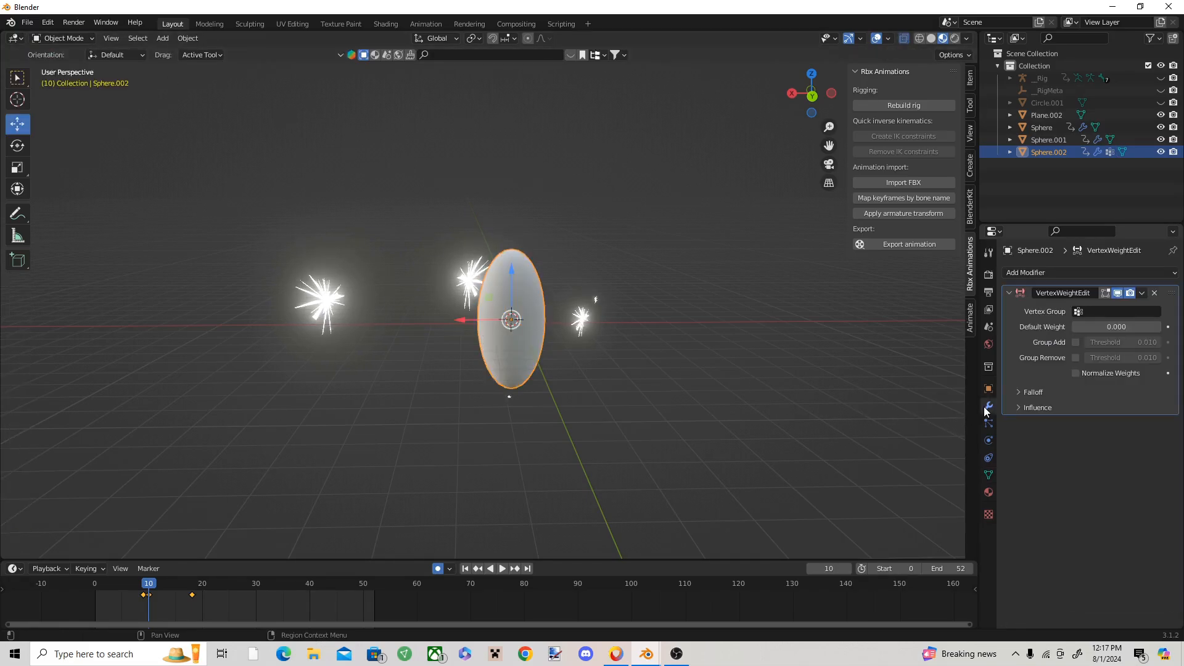
{"action": "left_click", "coordinate": [1113, 311]}
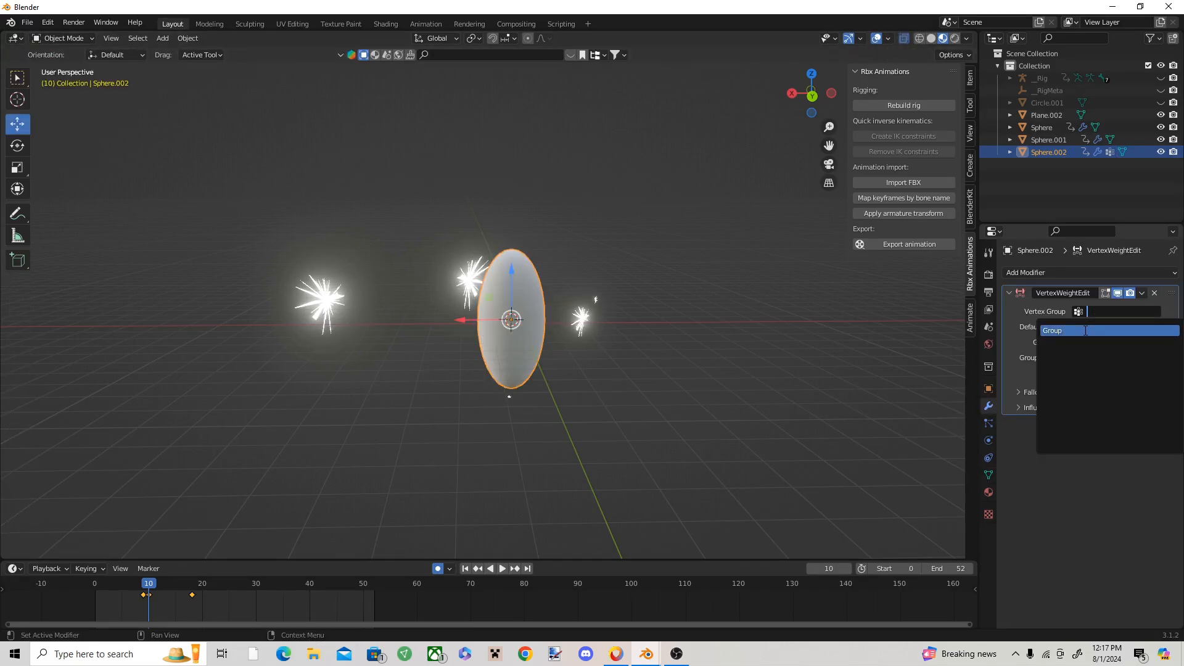
{"action": "left_click", "coordinate": [1085, 330]}
Step: Set the modifier's falloff to Custom Curve and invert the line so it runs from 1 at the start to 0 at the end
{"action": "left_click", "coordinate": [1040, 393]}
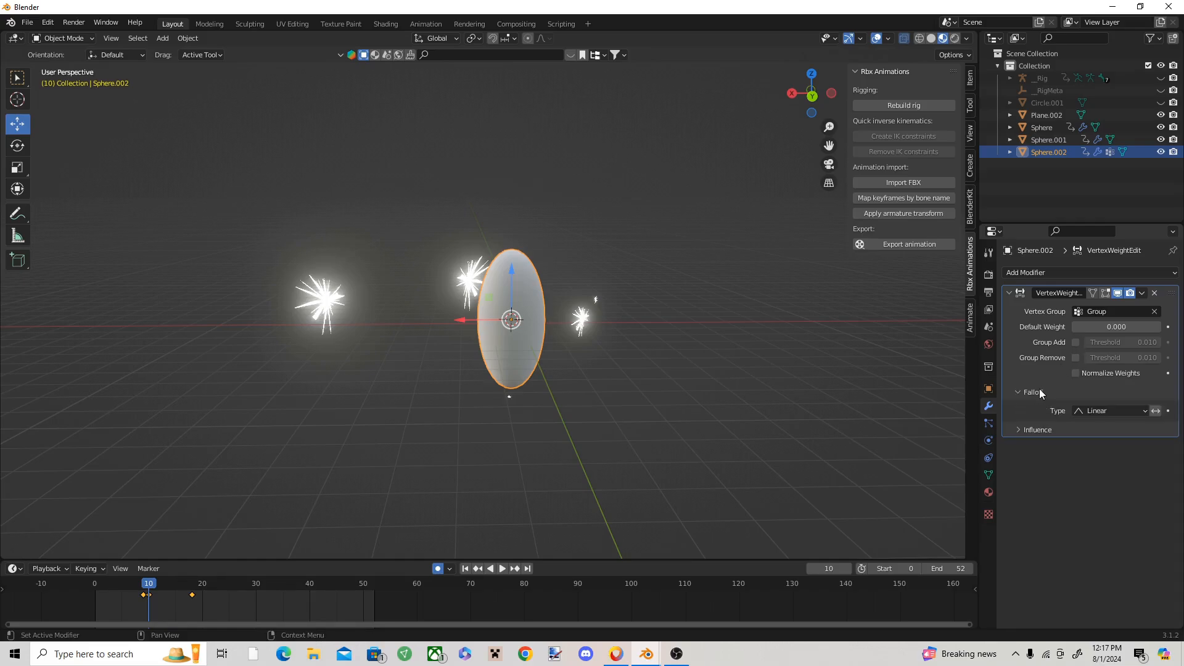
{"action": "left_click", "coordinate": [1104, 410]}
{"action": "left_click", "coordinate": [1101, 440]}
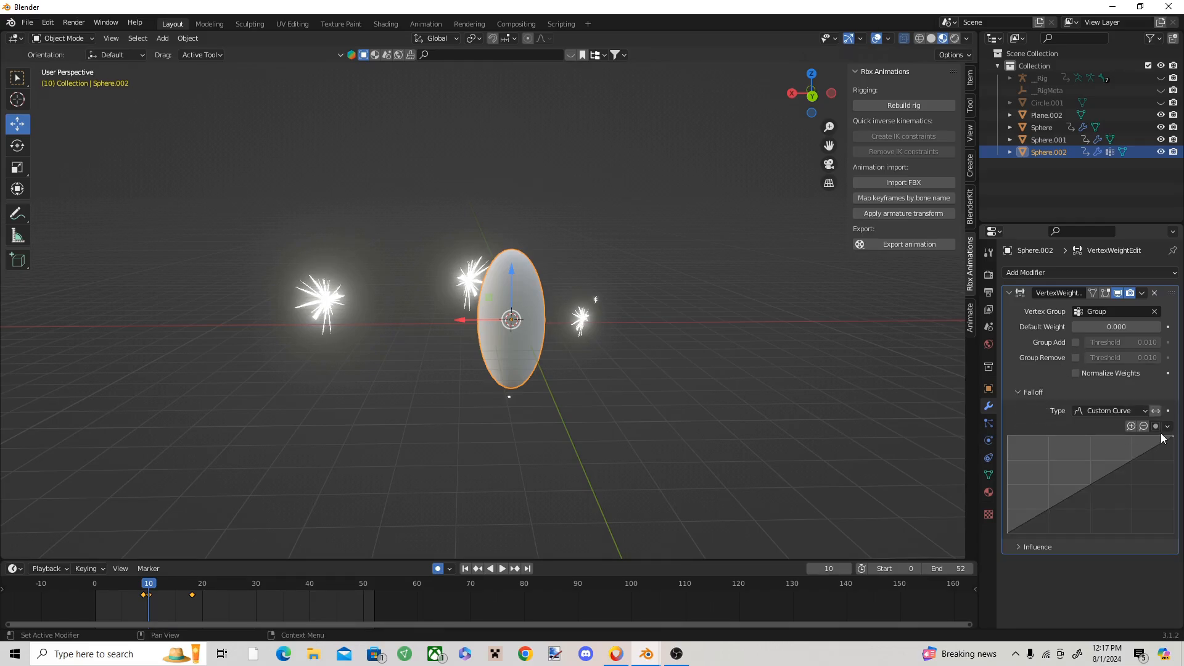
{"action": "left_click_drag", "start_coordinate": [1172, 439], "coordinate": [1173, 531]}
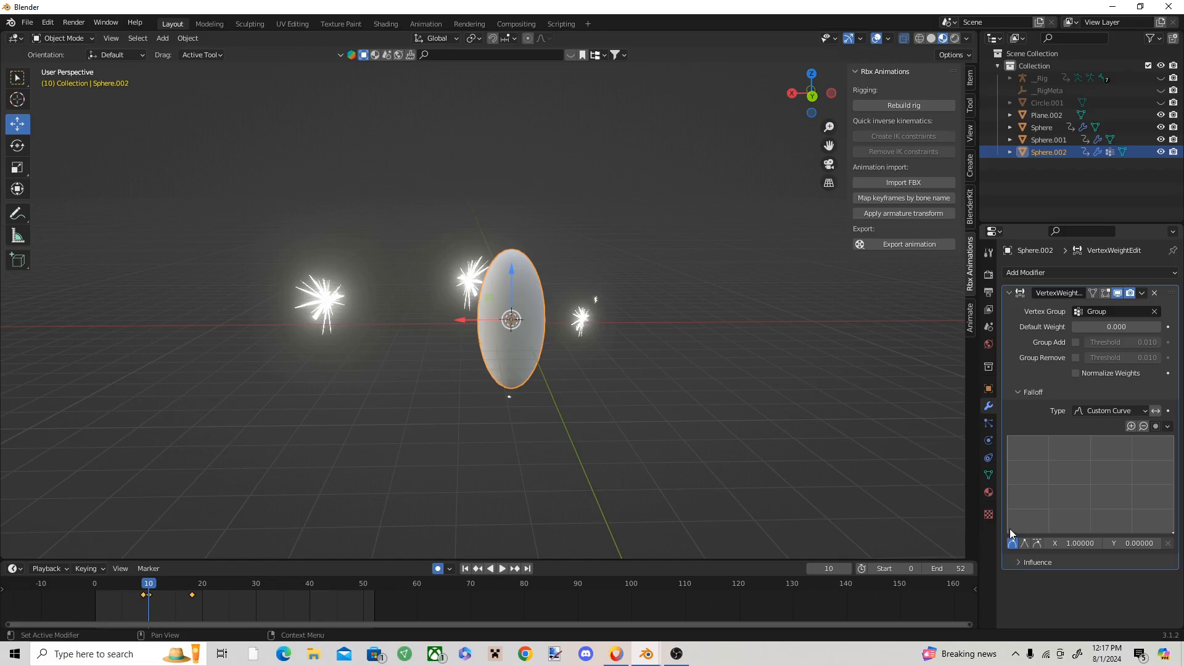
{"action": "left_click_drag", "start_coordinate": [1012, 533], "coordinate": [1008, 437]}
Step: Try Group as the mask vertex group in the modifier's influence settings, and clear it again
{"action": "left_click", "coordinate": [1061, 563]}
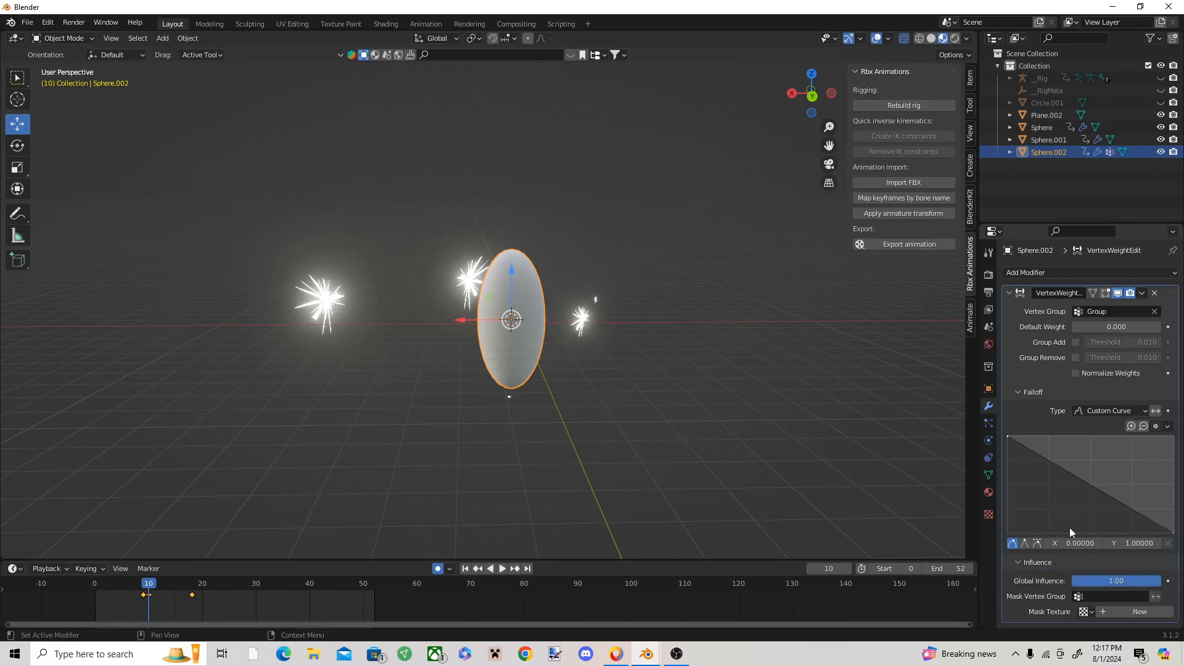
{"action": "left_click", "coordinate": [1117, 597]}
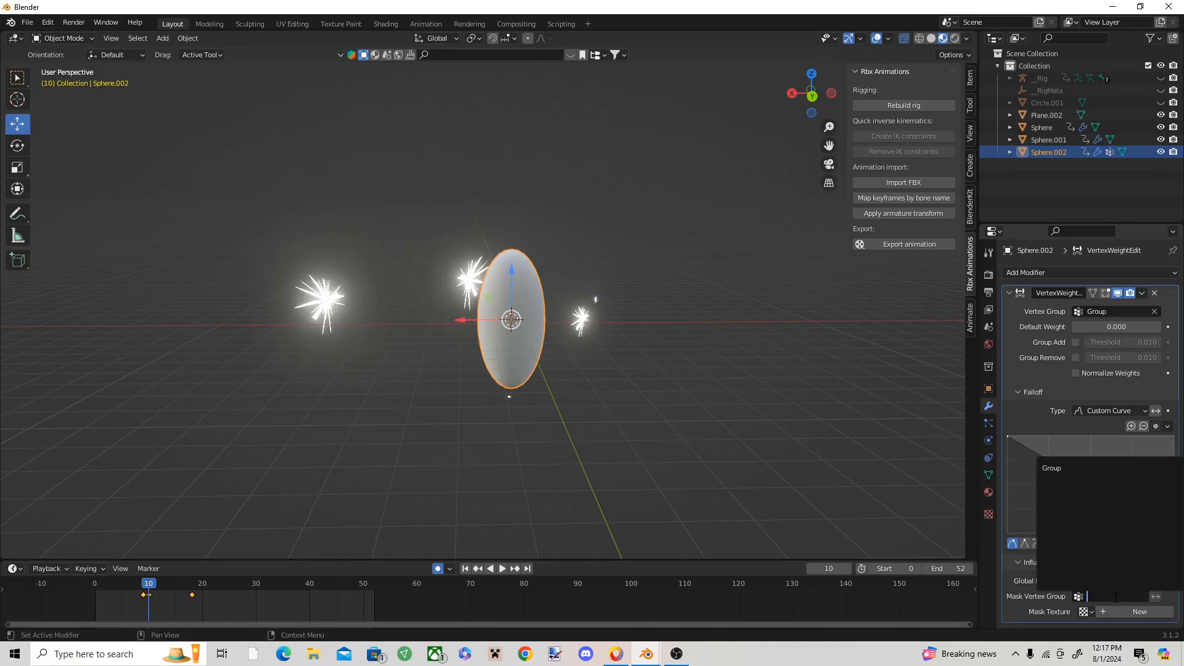
{"action": "left_click", "coordinate": [1084, 468]}
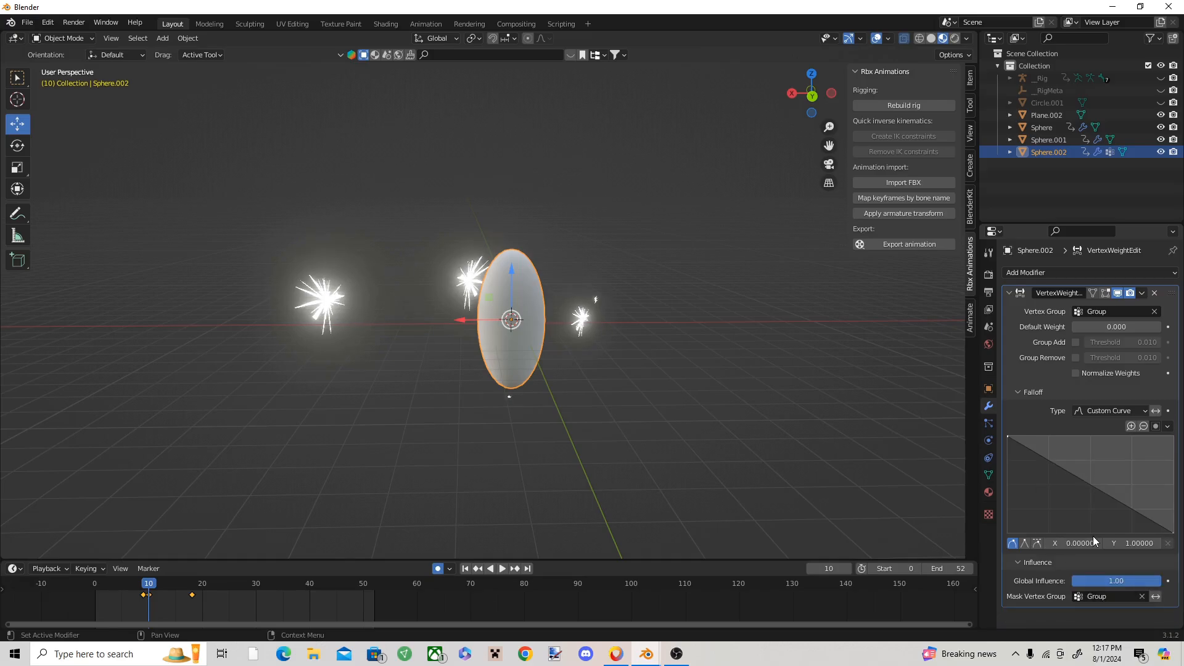
{"action": "left_click", "coordinate": [1140, 596]}
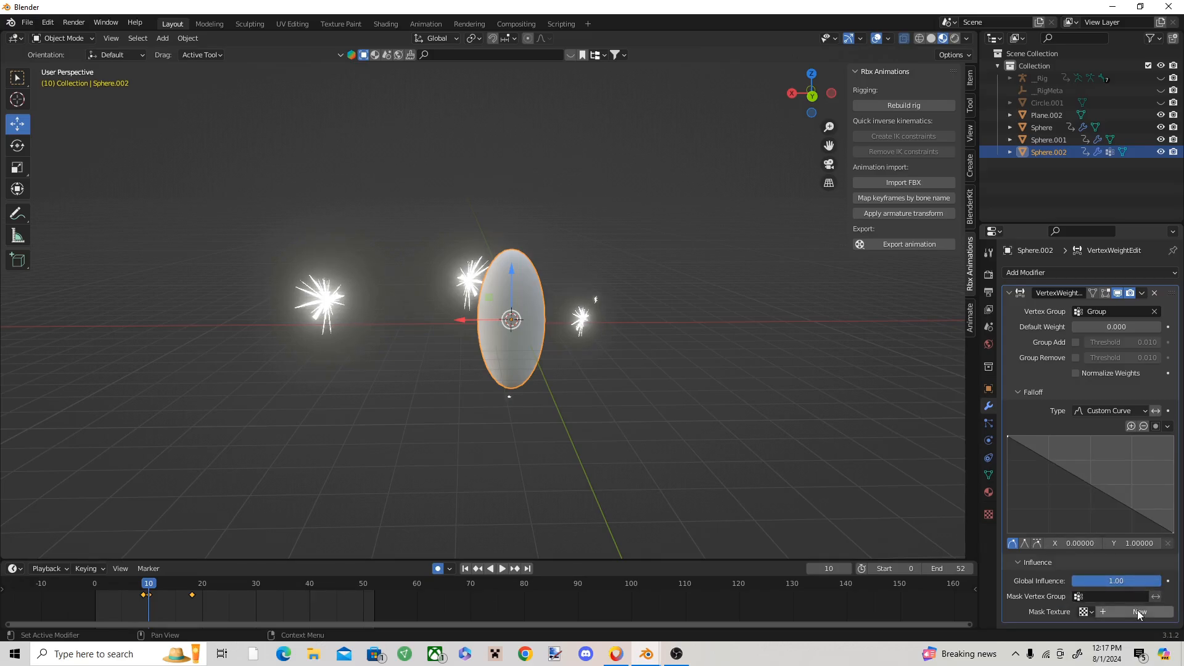
Step: Add a new mask texture to the Vertex Weight Edit modifier, keeping the Intensity channel, and set its texture coordinates to Global
{"action": "scroll", "coordinate": [1138, 610], "scroll_direction": "down", "scroll_amount": 1}
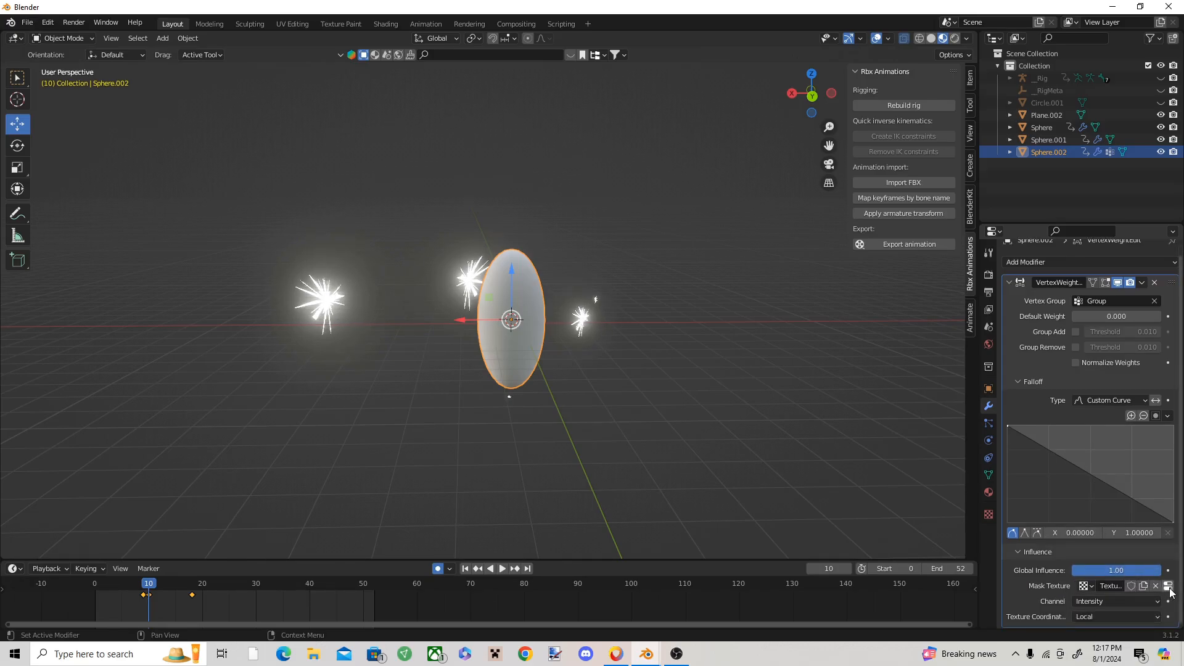
{"action": "left_click", "coordinate": [1126, 603]}
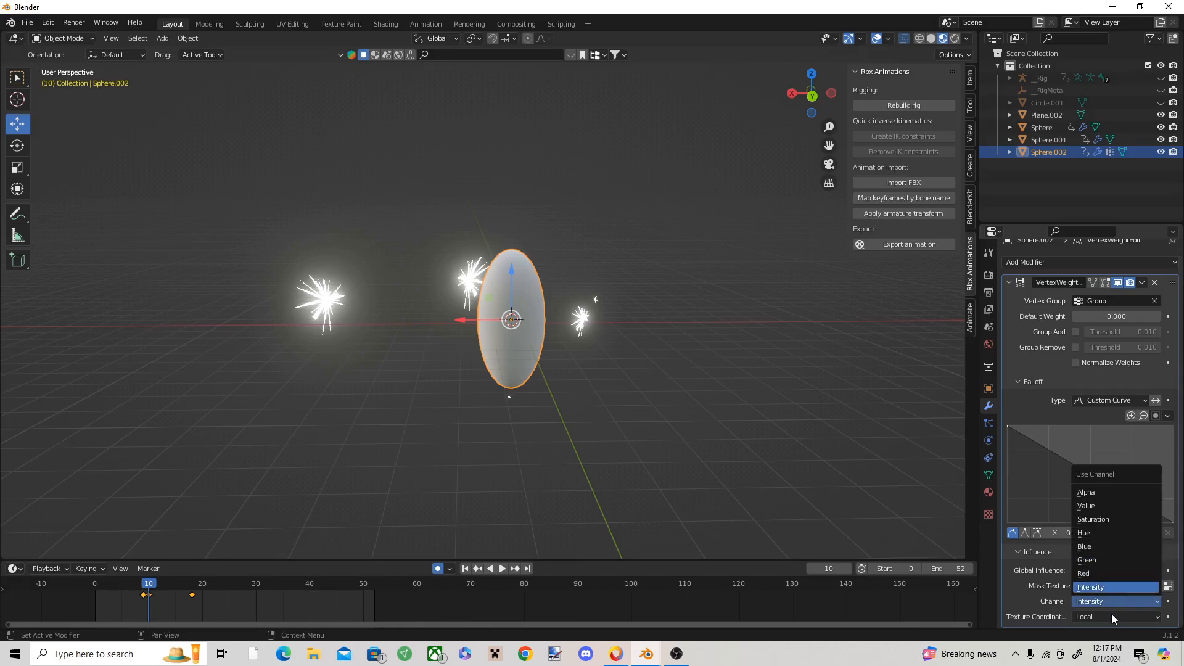
{"action": "left_click", "coordinate": [1110, 613]}
{"action": "left_click", "coordinate": [1101, 613]}
{"action": "left_click", "coordinate": [1093, 591]}
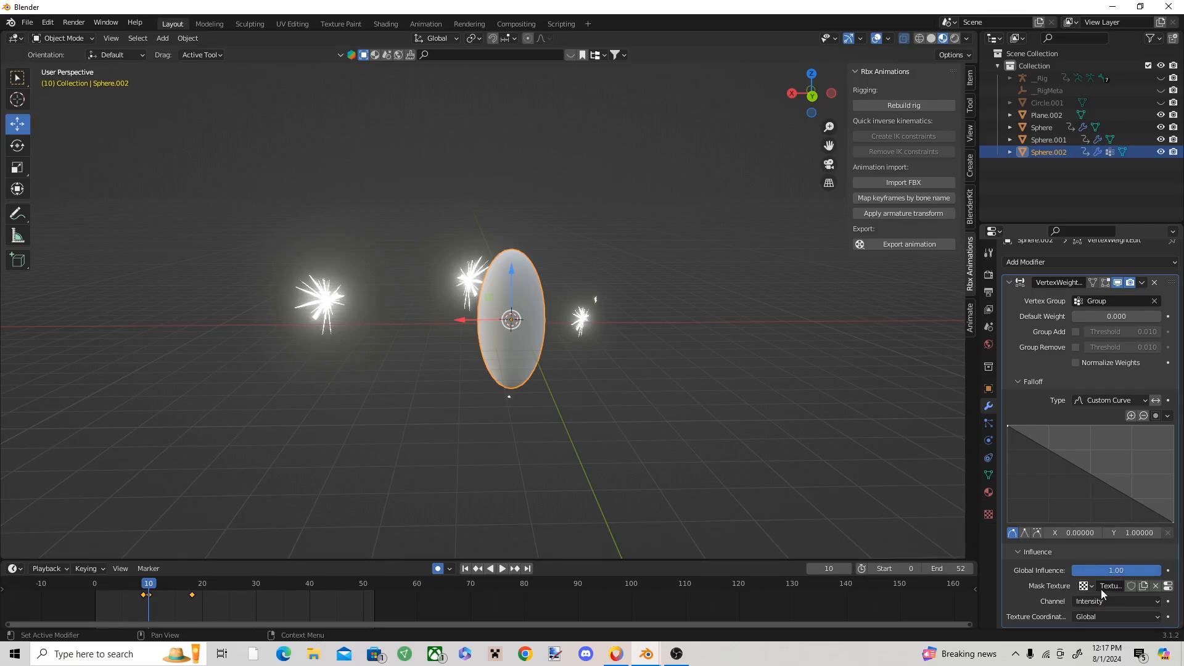
Step: Set the mask texture's type to Clouds and return to the ellipsoid's modifier settings
{"action": "left_click", "coordinate": [1167, 587]}
{"action": "left_click", "coordinate": [1071, 316]}
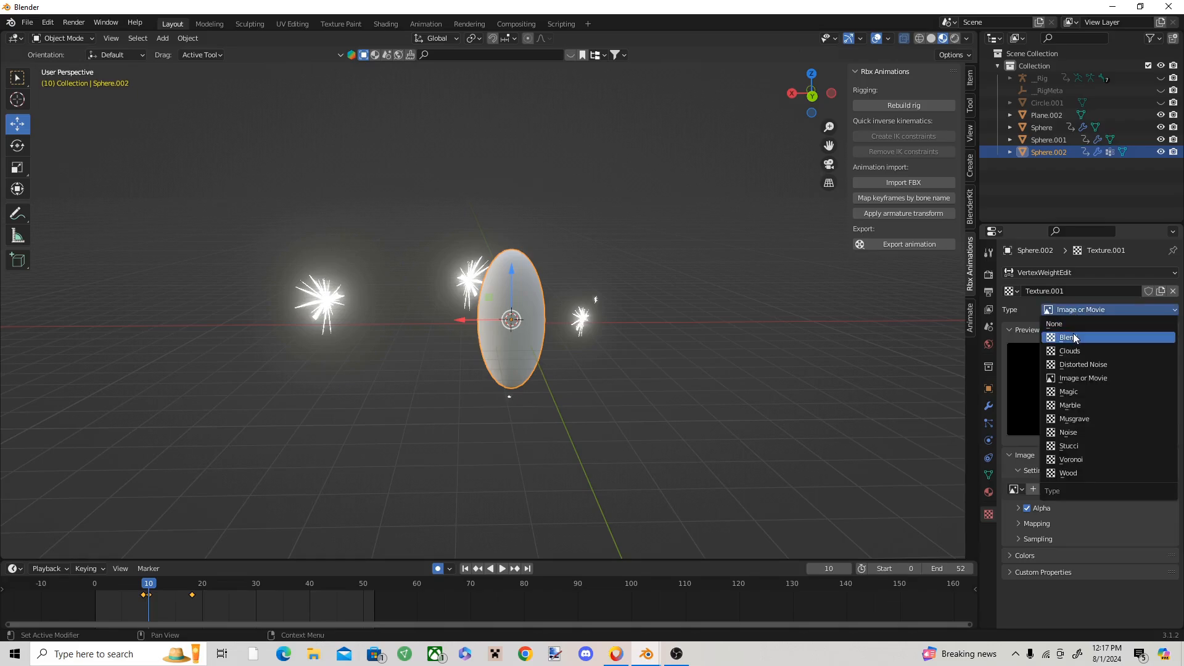
{"action": "left_click", "coordinate": [1075, 349]}
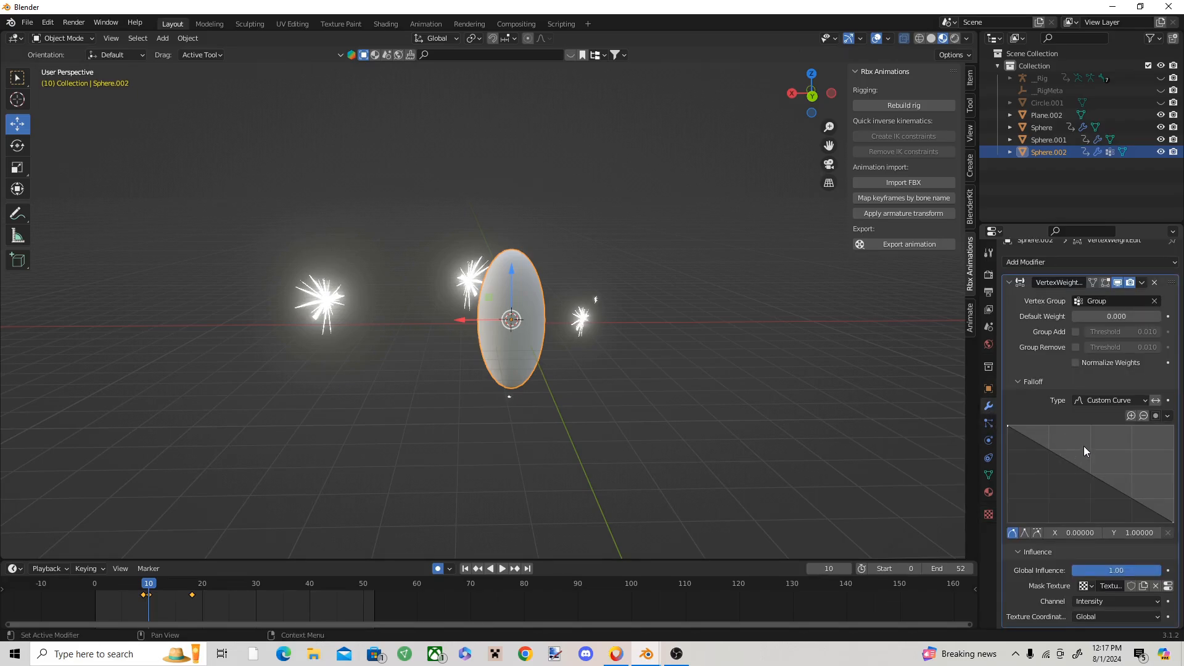
Step: Add a Mask modifier to the ellipsoid with Group as its vertex group and Smooth enabled
{"action": "scroll", "coordinate": [1088, 443], "scroll_direction": "up", "scroll_amount": 1}
{"action": "left_click", "coordinate": [1079, 271]}
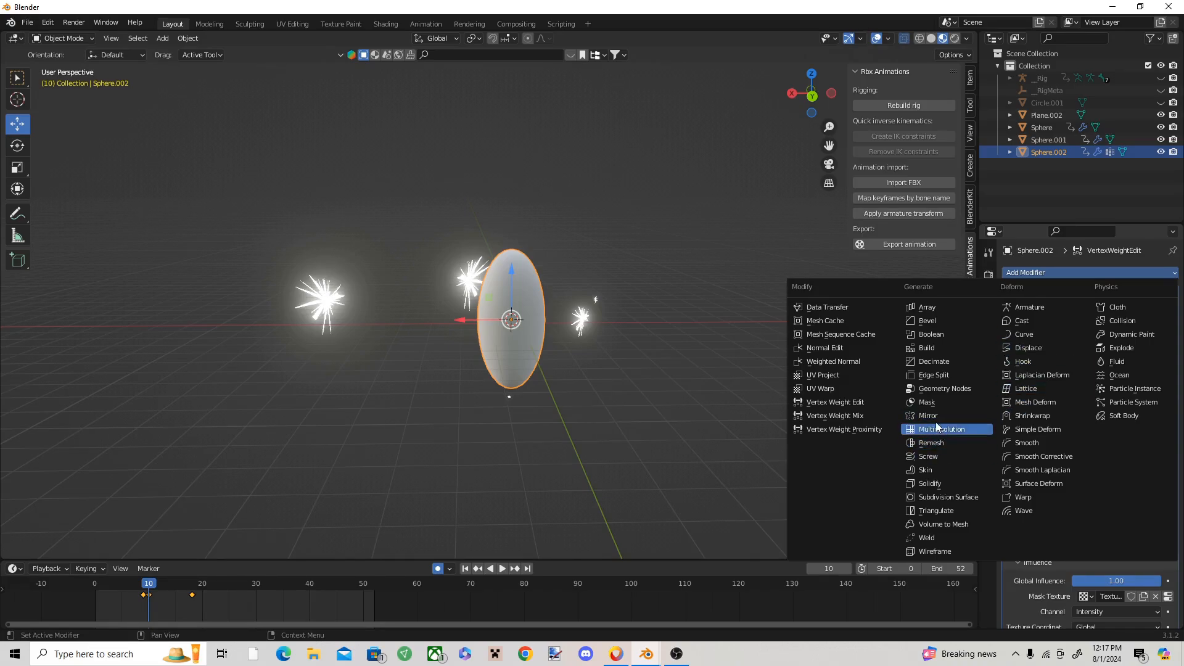
{"action": "left_click", "coordinate": [940, 403]}
{"action": "scroll", "coordinate": [1101, 472], "scroll_direction": "down", "scroll_amount": 4}
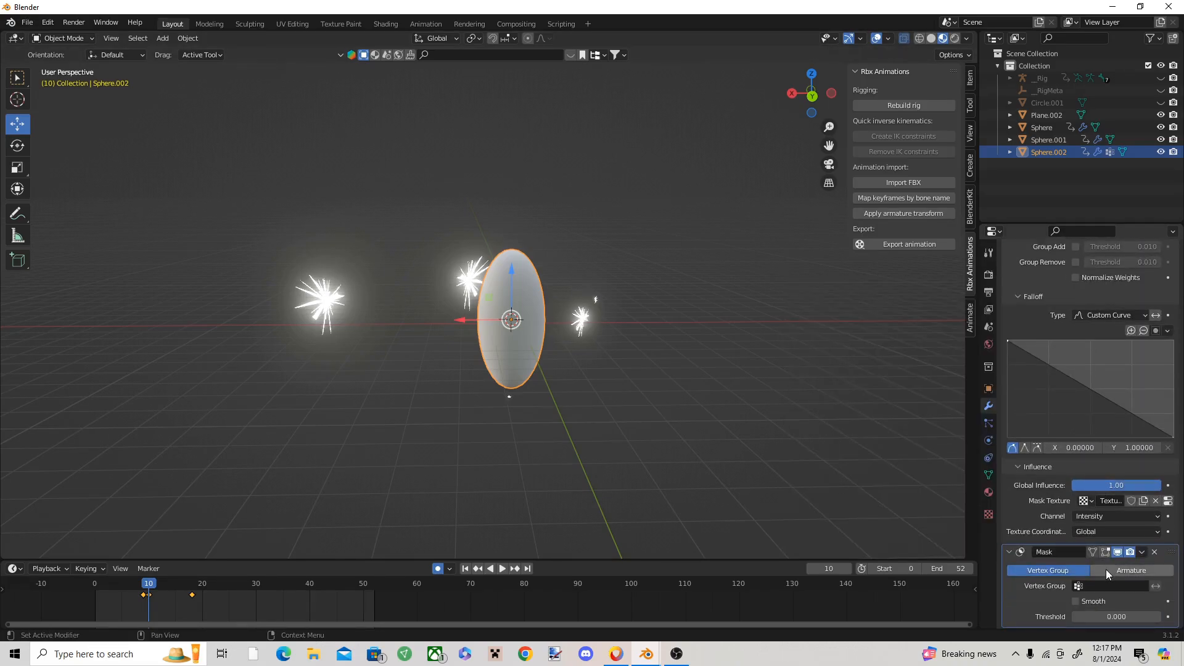
{"action": "left_click", "coordinate": [1105, 586]}
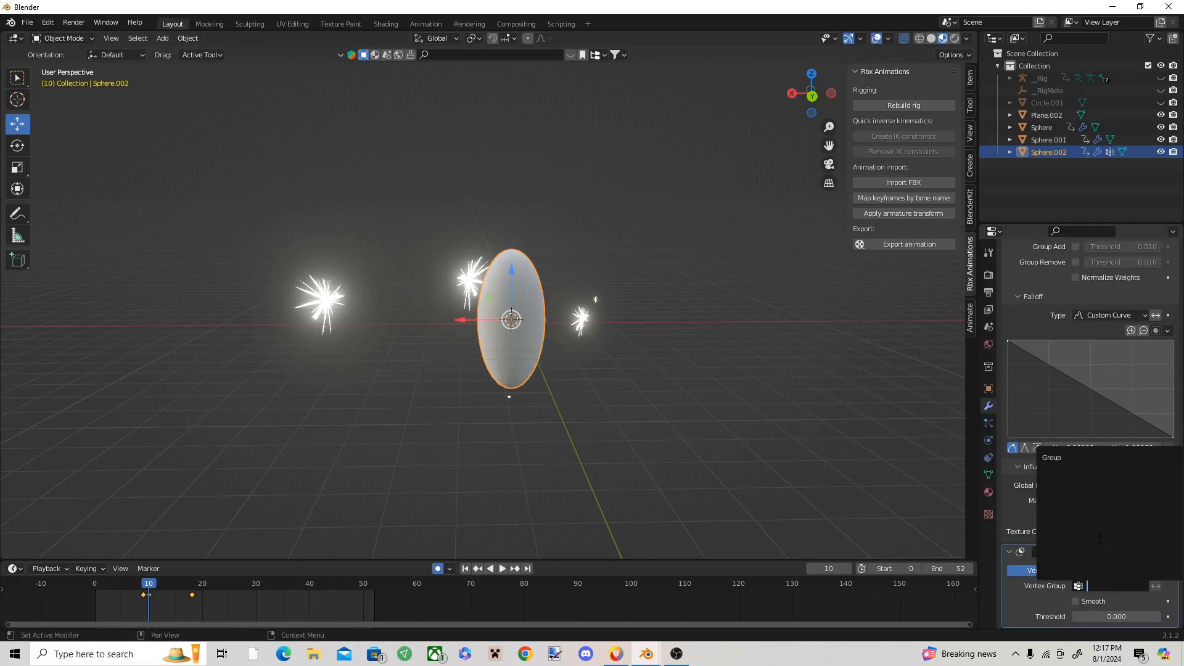
{"action": "left_click", "coordinate": [1081, 458]}
{"action": "mouse_move", "coordinate": [1095, 616]}
{"action": "left_mouse_down"}
{"action": "mouse_move", "coordinate": [1130, 617]}
{"action": "mouse_move", "coordinate": [1073, 617]}
{"action": "left_mouse_up"}
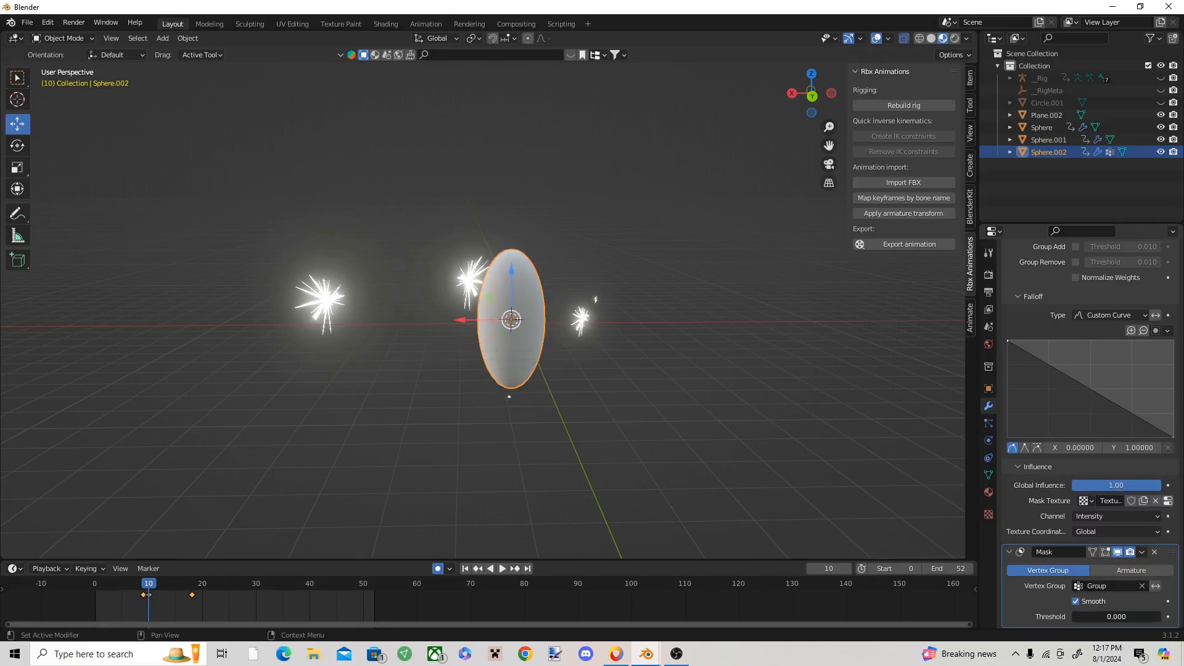
Step: Keyframe the Mask modifier's Threshold at 0.000 on frame 10
{"action": "left_click_drag", "start_coordinate": [149, 586], "coordinate": [149, 584]}
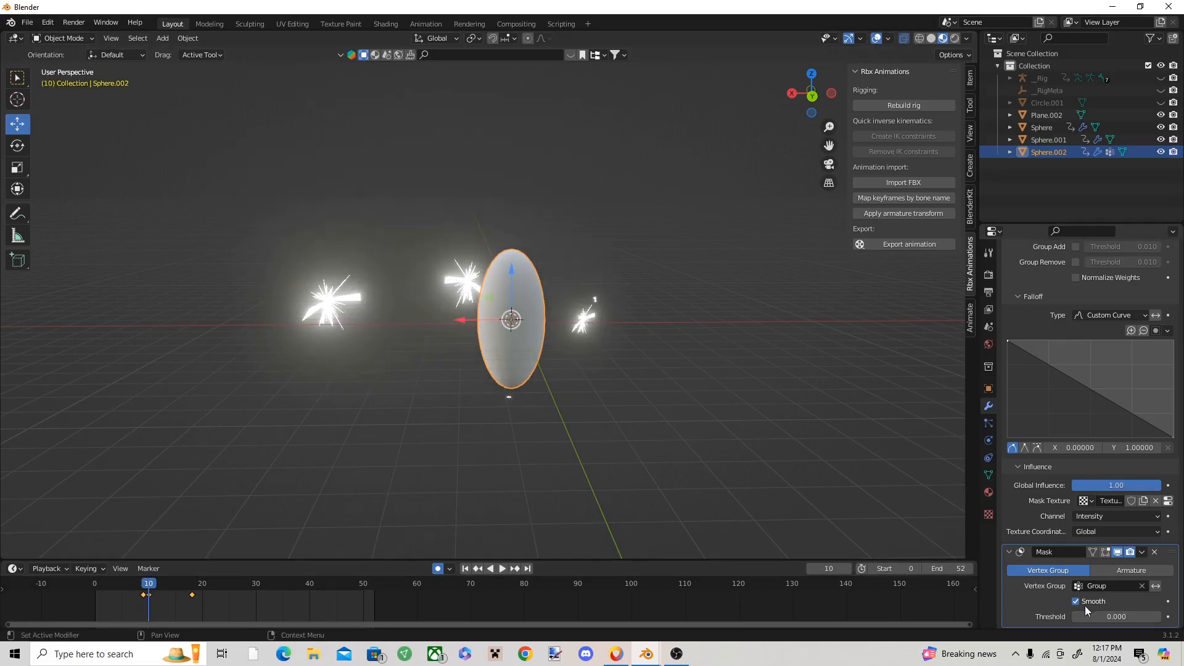
{"action": "right_click", "coordinate": [1138, 616]}
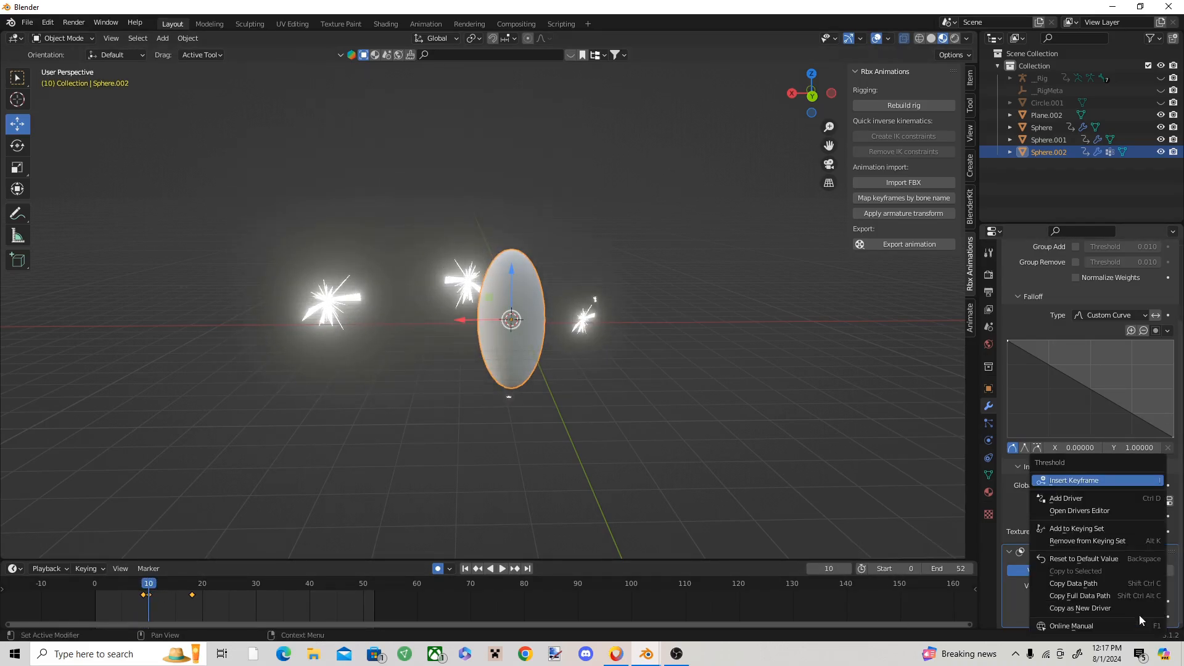
{"action": "left_click", "coordinate": [1076, 482]}
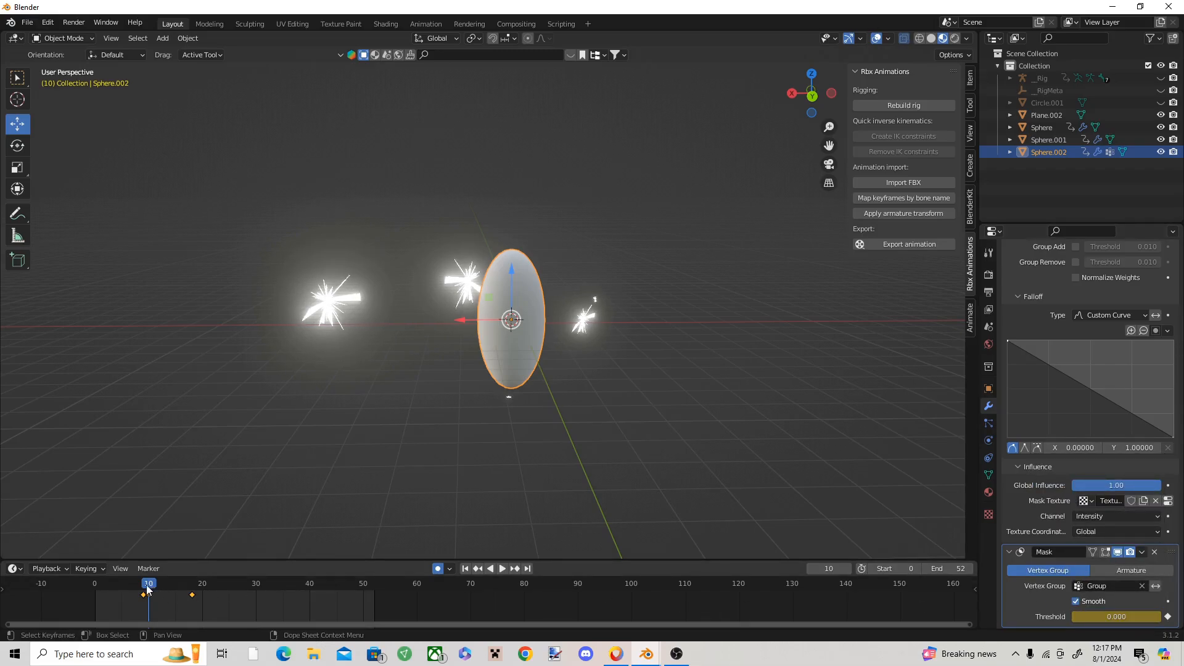
Step: Raise the Mask modifier's Threshold until the ellipsoid disappears completely on frame 20, and keyframe it there
{"action": "left_click_drag", "start_coordinate": [148, 589], "coordinate": [216, 575]}
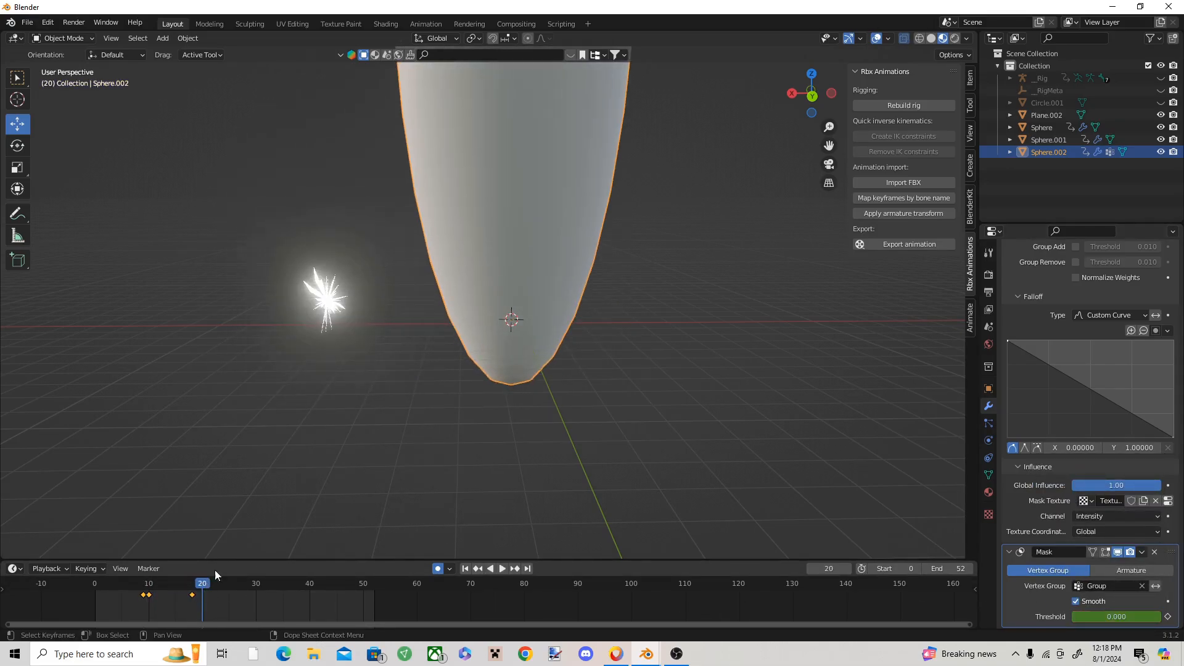
{"action": "left_click_drag", "start_coordinate": [1123, 615], "coordinate": [1159, 616]}
{"action": "right_click", "coordinate": [1140, 617]}
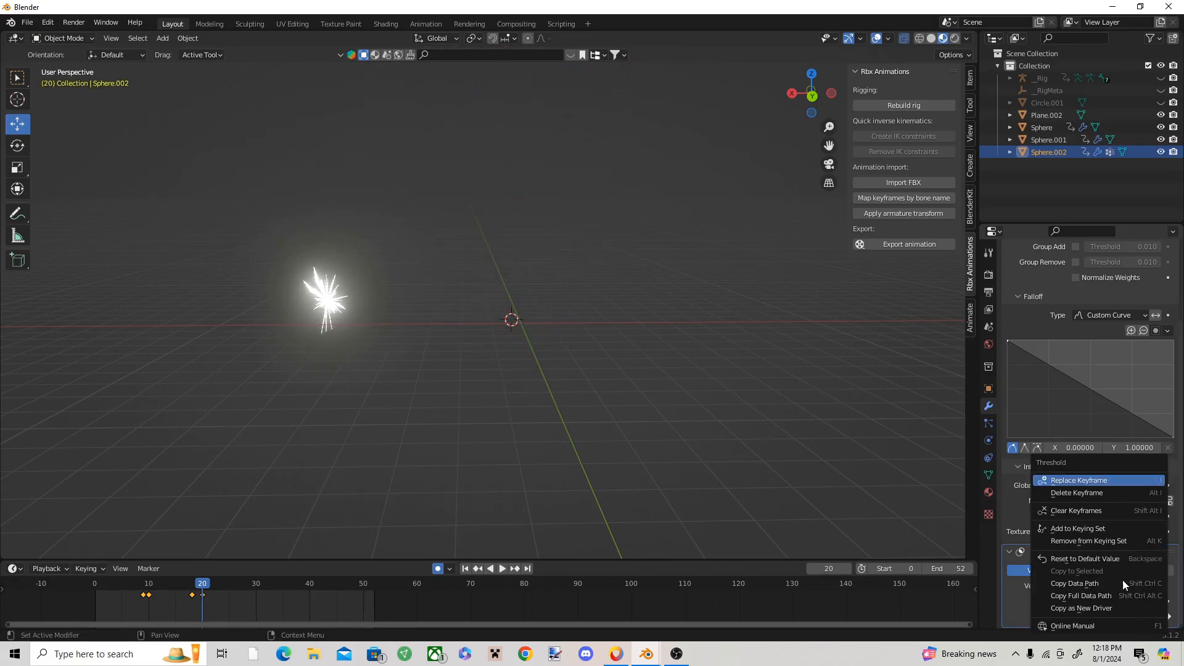
{"action": "left_click", "coordinate": [1082, 481]}
Step: Play back the dissolve, move the ellipsoid's last Threshold keyframe to frame 30, and go to frame 15
{"action": "key", "text": "space"}
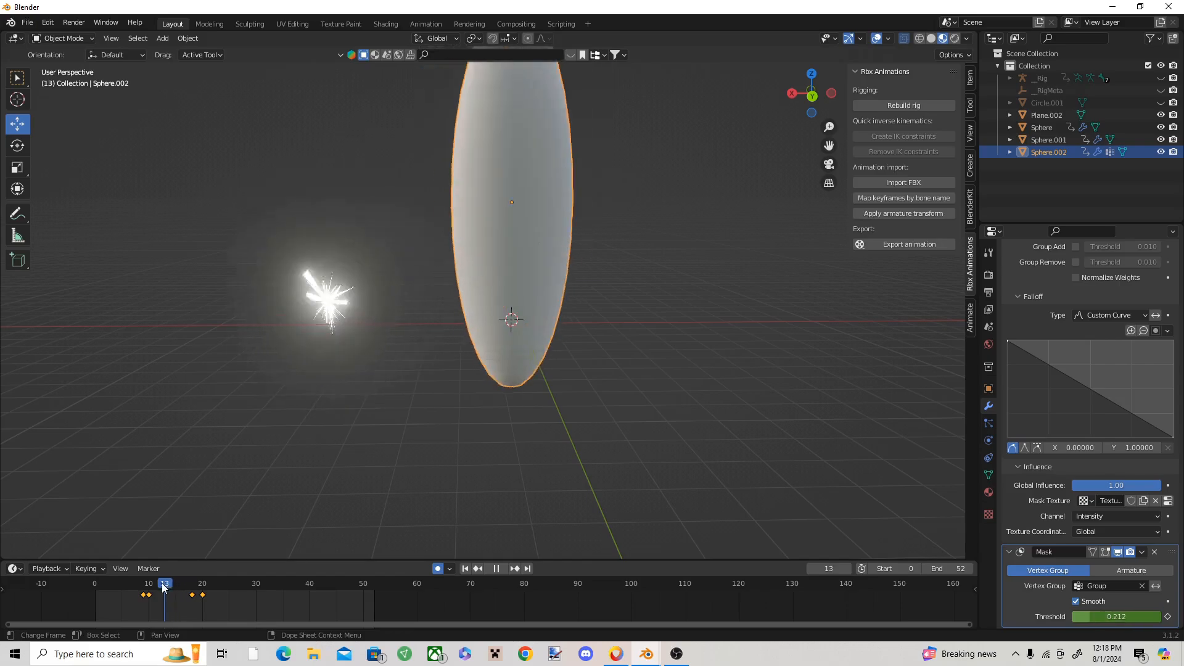
{"action": "left_click", "coordinate": [534, 475]}
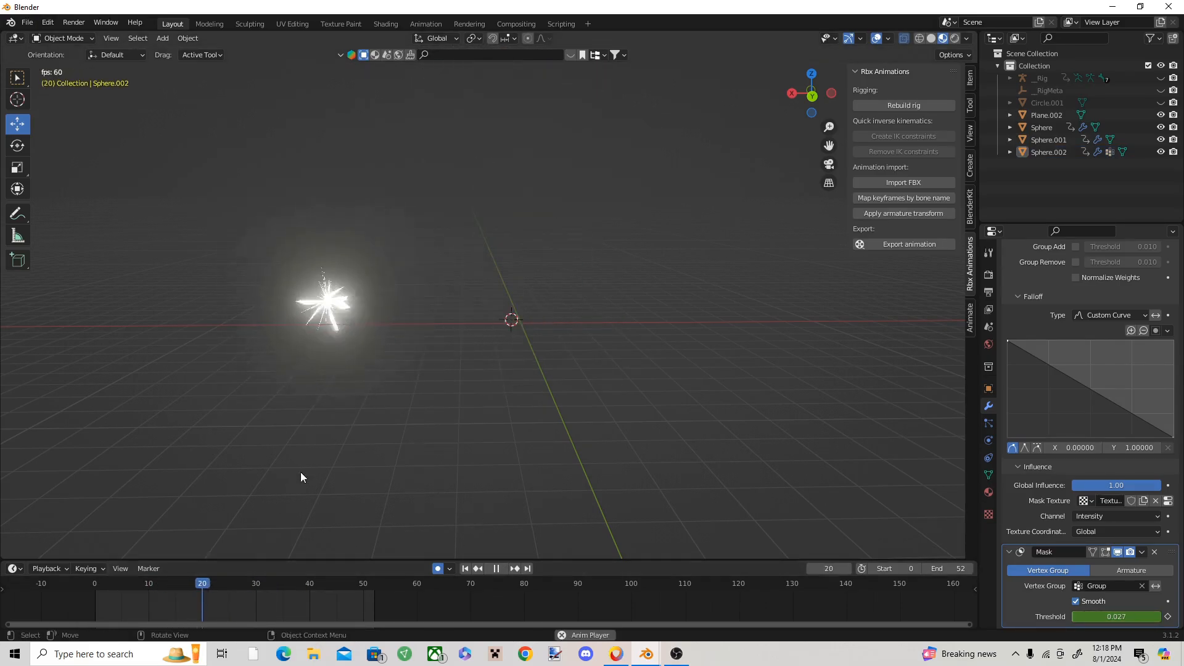
{"action": "left_click", "coordinate": [514, 324]}
{"action": "key", "text": "Escape"}
{"action": "left_click", "coordinate": [523, 305]}
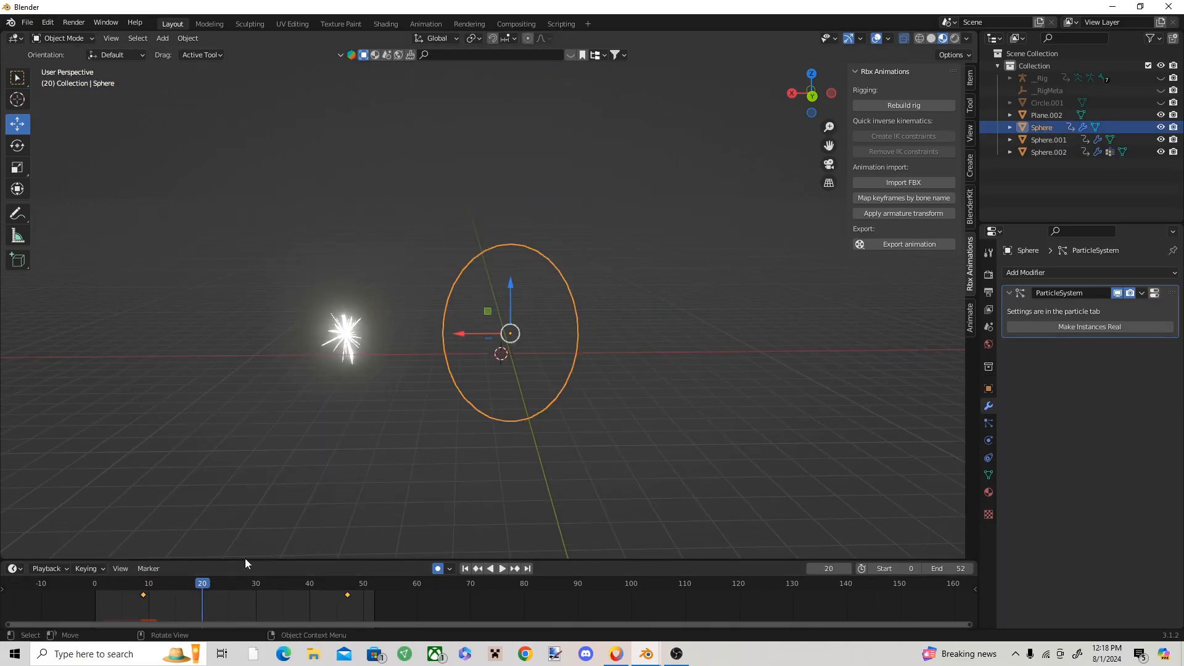
{"action": "left_click_drag", "start_coordinate": [245, 580], "coordinate": [253, 578]}
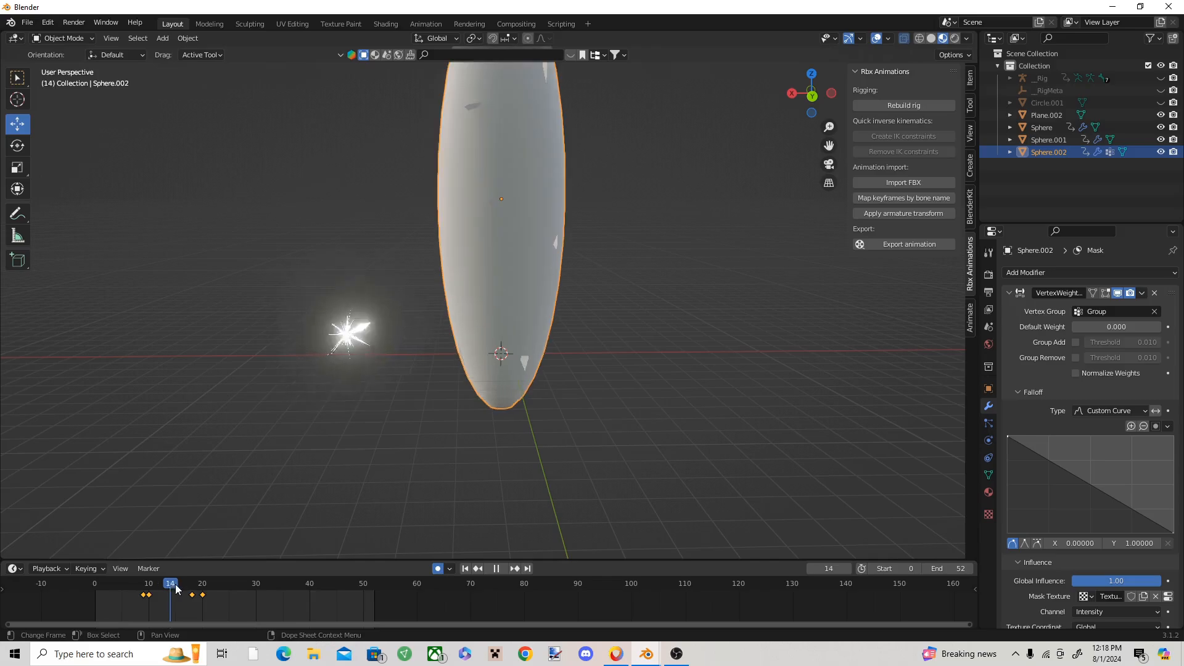
{"action": "mouse_move", "coordinate": [173, 586]}
{"action": "left_mouse_down"}
{"action": "mouse_move", "coordinate": [256, 596]}
{"action": "mouse_move", "coordinate": [148, 585]}
{"action": "mouse_move", "coordinate": [188, 584]}
{"action": "mouse_move", "coordinate": [176, 585]}
{"action": "left_mouse_up"}
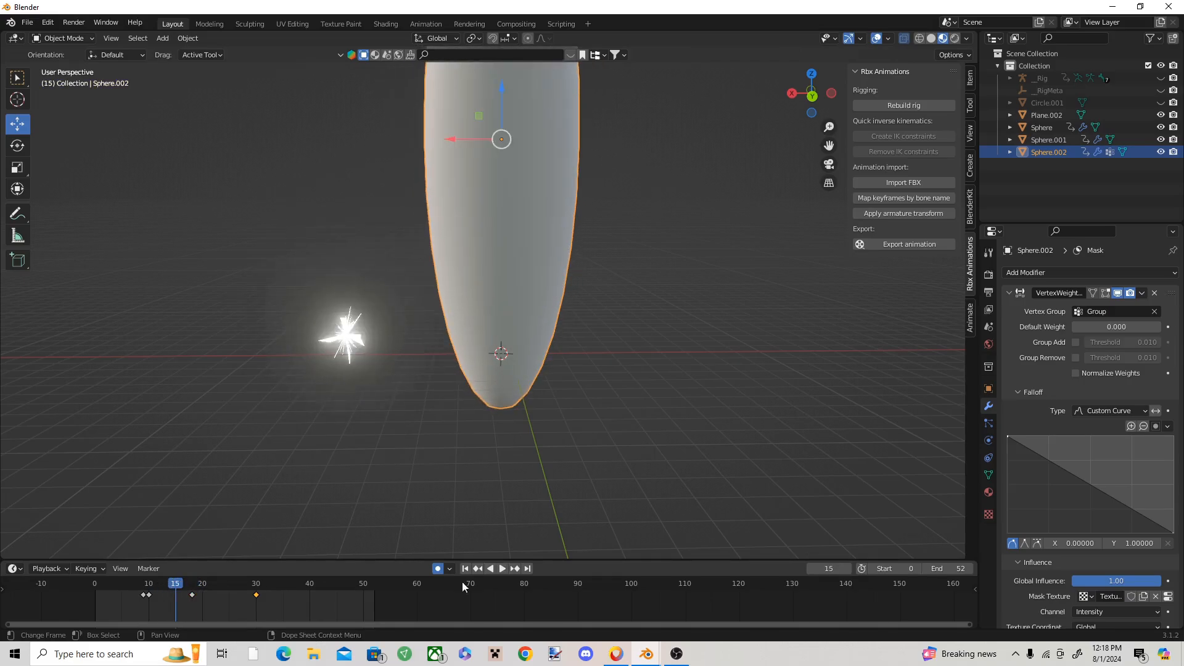
Step: Raise the Mask modifier's Threshold on frame 15 until holes open across the ellipsoid, keyframe it, and play the animation
{"action": "scroll", "coordinate": [1111, 586], "scroll_direction": "down", "scroll_amount": 4}
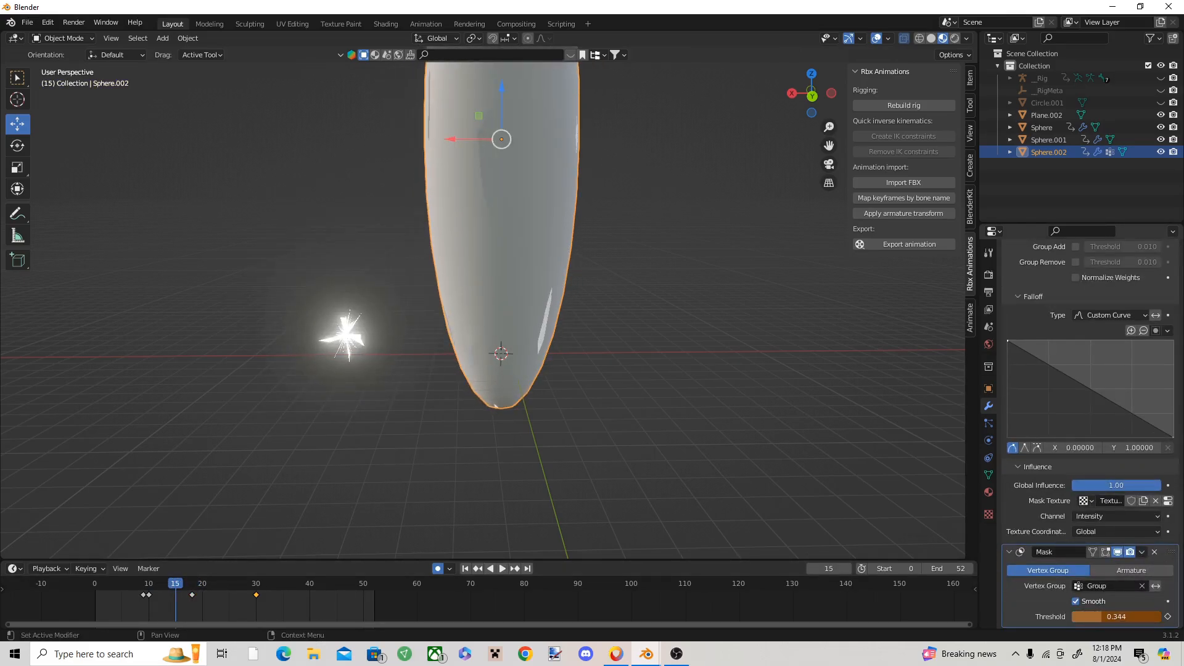
{"action": "mouse_move", "coordinate": [1113, 616]}
{"action": "left_mouse_down"}
{"action": "mouse_move", "coordinate": [1133, 616]}
{"action": "mouse_move", "coordinate": [1112, 617]}
{"action": "left_mouse_up"}
{"action": "right_click", "coordinate": [1112, 617]}
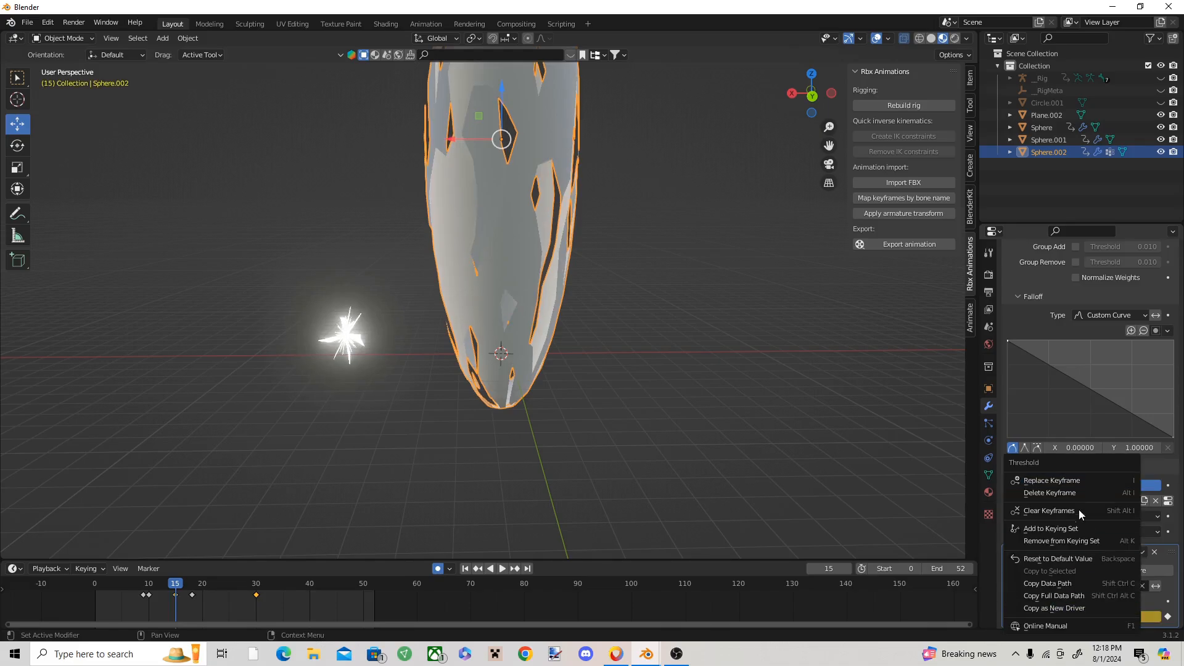
{"action": "left_click", "coordinate": [1067, 480]}
{"action": "key", "text": "space"}
Step: Extend the scene's end to frame 141 and move the ellipsoid's last two keyframes to frames 47 and 59, then preview the timing
{"action": "key", "text": "space"}
{"action": "mouse_move", "coordinate": [284, 584]}
{"action": "left_mouse_down"}
{"action": "mouse_move", "coordinate": [156, 584]}
{"action": "mouse_move", "coordinate": [268, 599]}
{"action": "left_mouse_up"}
{"action": "key", "text": "space"}
{"action": "left_click_drag", "start_coordinate": [966, 569], "coordinate": [1021, 569]}
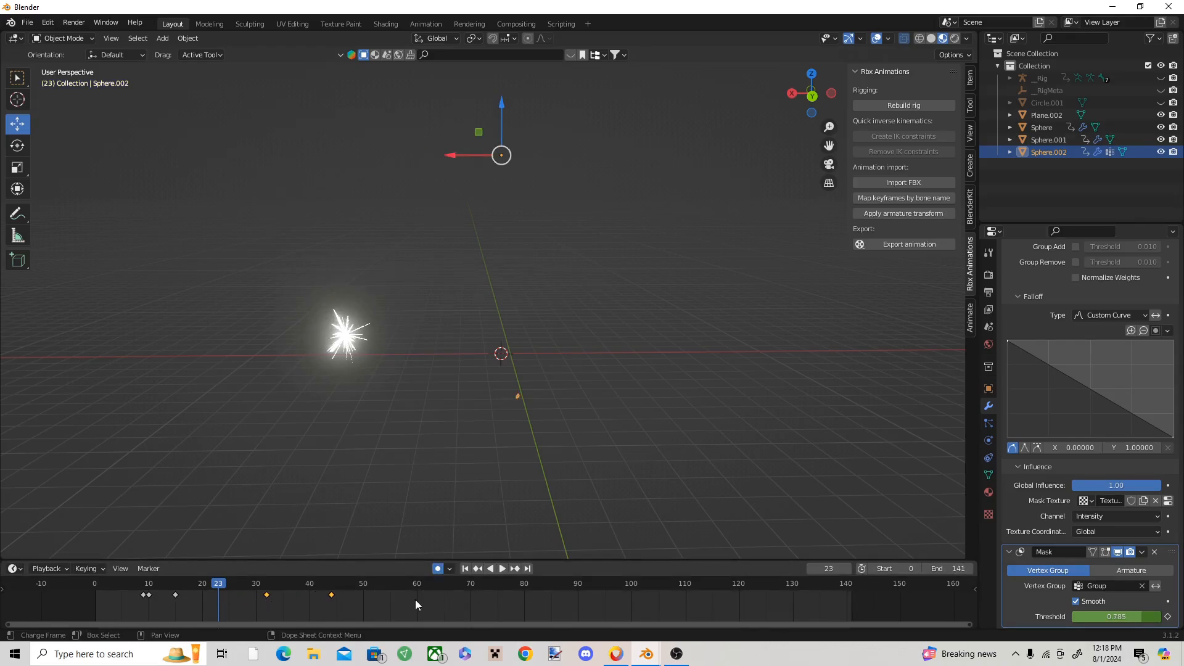
{"action": "key", "text": "space"}
{"action": "left_click", "coordinate": [205, 507]}
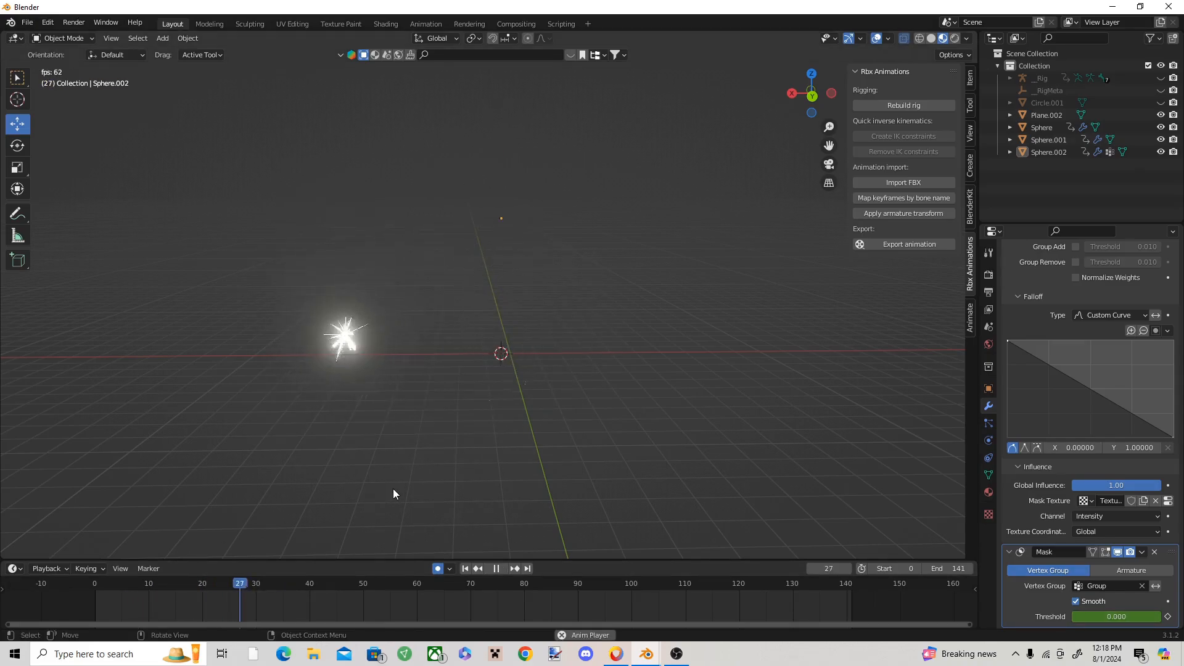
{"action": "key", "text": "space"}
Step: Reselect the ellipsoid on frame 20 and move its frame 47 keyframe to frame 28
{"action": "left_click", "coordinate": [515, 309]}
{"action": "left_click", "coordinate": [512, 241]}
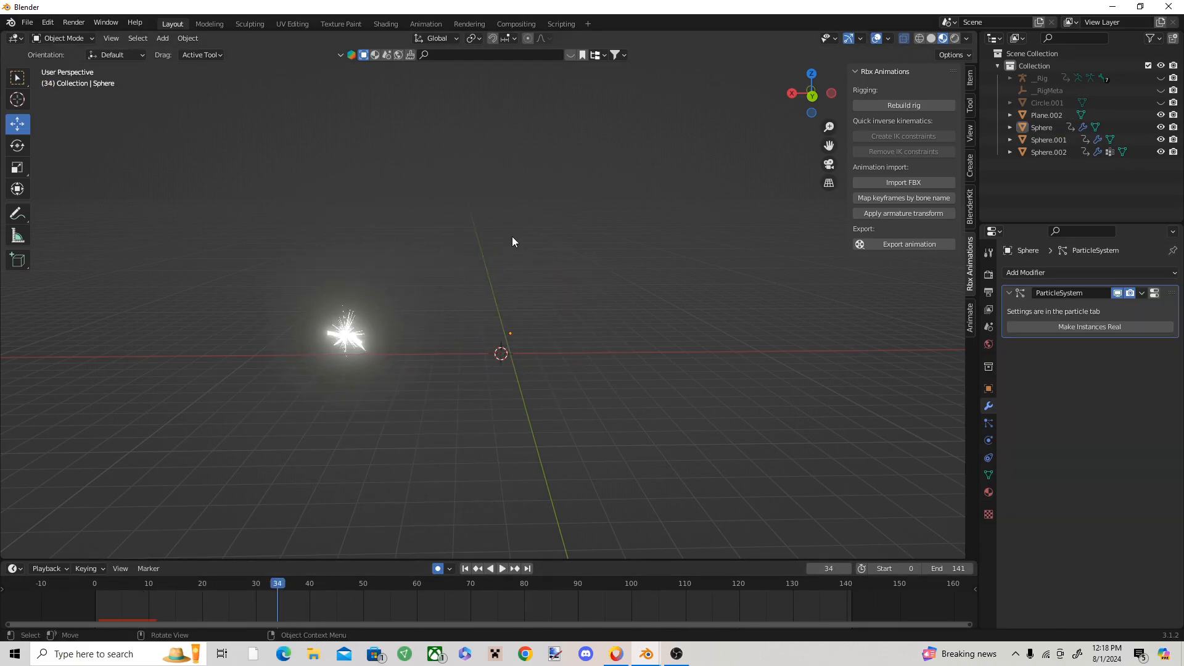
{"action": "left_click_drag", "start_coordinate": [276, 585], "coordinate": [202, 586]}
{"action": "left_click", "coordinate": [474, 260]}
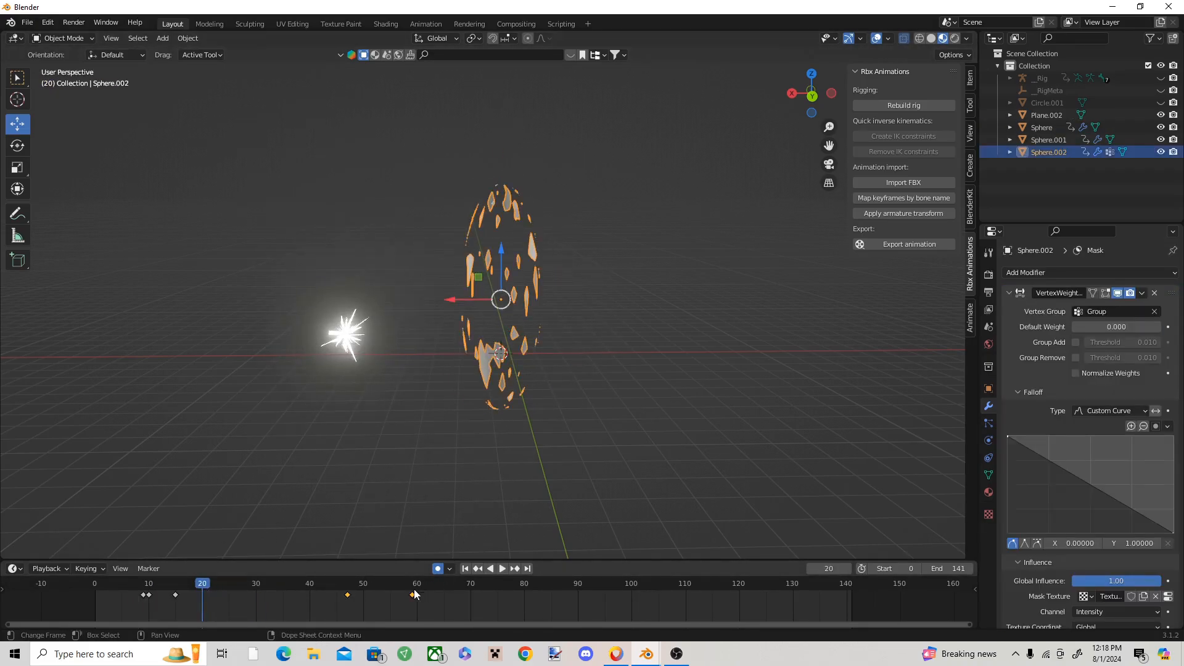
{"action": "left_click_drag", "start_coordinate": [348, 594], "coordinate": [110, 580]}
Step: Play the animation repeatedly from the start to check the timing of the bursts and the dissolving ellipsoid
{"action": "key", "text": "space"}
{"action": "key", "text": "space"}
{"action": "left_click_drag", "start_coordinate": [299, 583], "coordinate": [94, 578]}
{"action": "left_click", "coordinate": [426, 489]}
{"action": "key", "text": "space"}
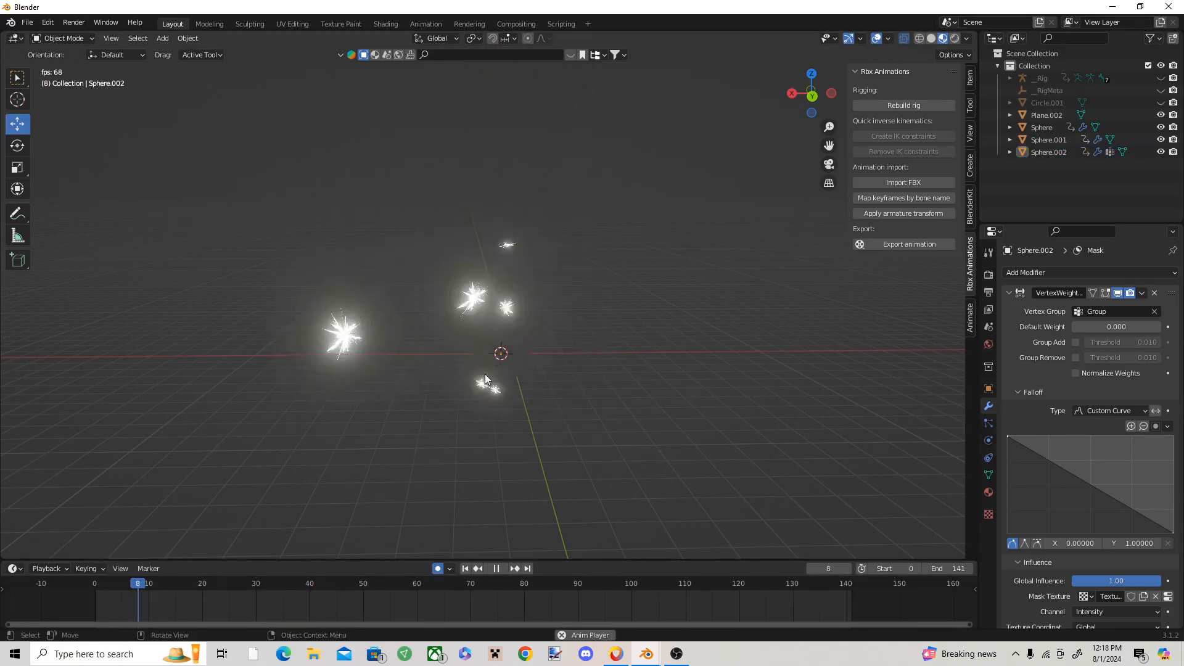
{"action": "key", "text": "space"}
{"action": "left_click_drag", "start_coordinate": [291, 583], "coordinate": [149, 581]}
{"action": "left_click", "coordinate": [552, 351]}
{"action": "key", "text": "space"}
{"action": "key", "text": "space"}
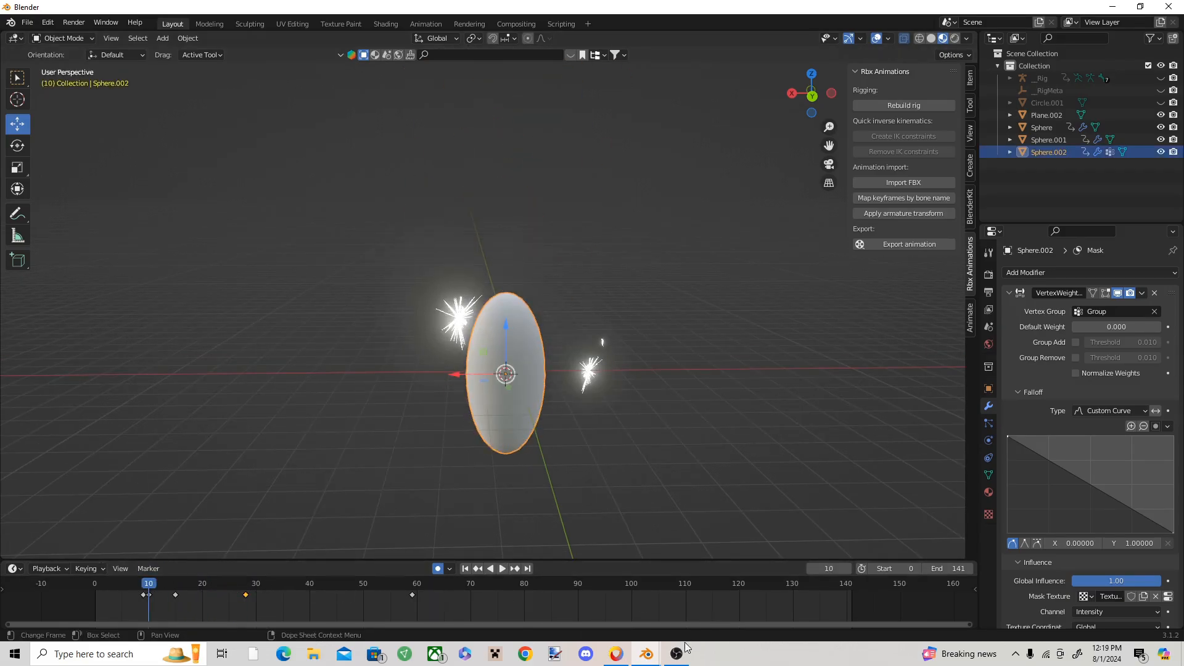
Step: Switch to the hollow purple.blend11 window, examine the purple beam around frame 656, and return to the working scene
{"action": "left_click", "coordinate": [649, 652]}
{"action": "left_click", "coordinate": [610, 608]}
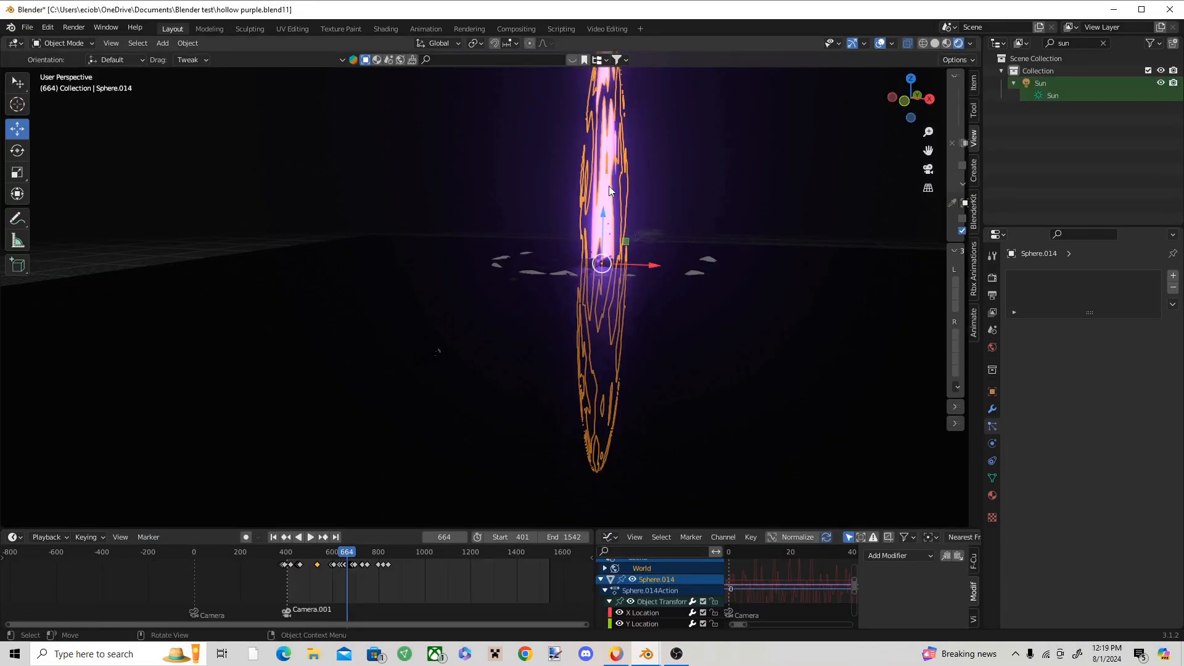
{"action": "left_click_drag", "start_coordinate": [339, 555], "coordinate": [345, 555]}
{"action": "mouse_move", "coordinate": [646, 652]}
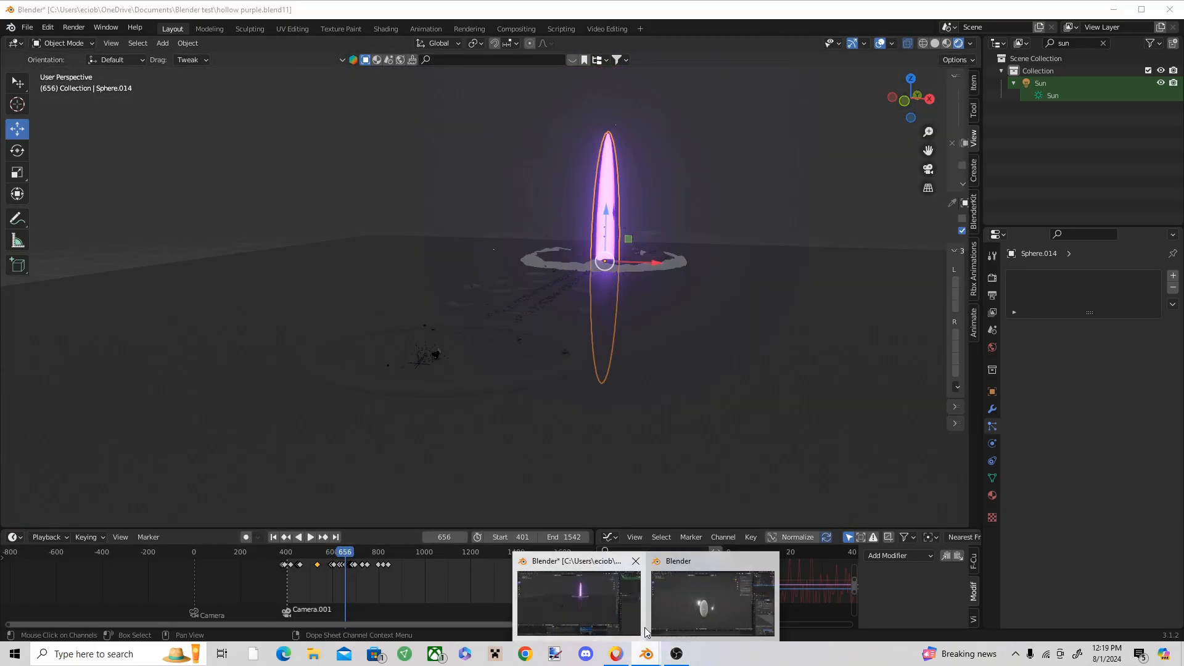
{"action": "left_click", "coordinate": [698, 597]}
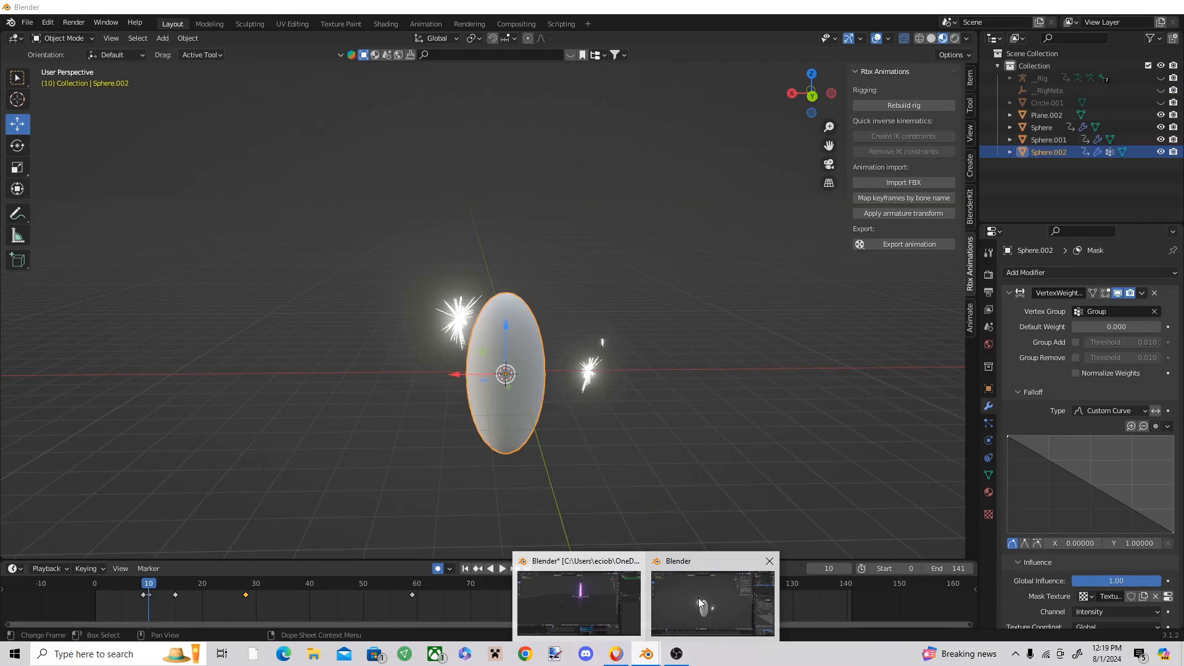
{"action": "left_click", "coordinate": [733, 409]}
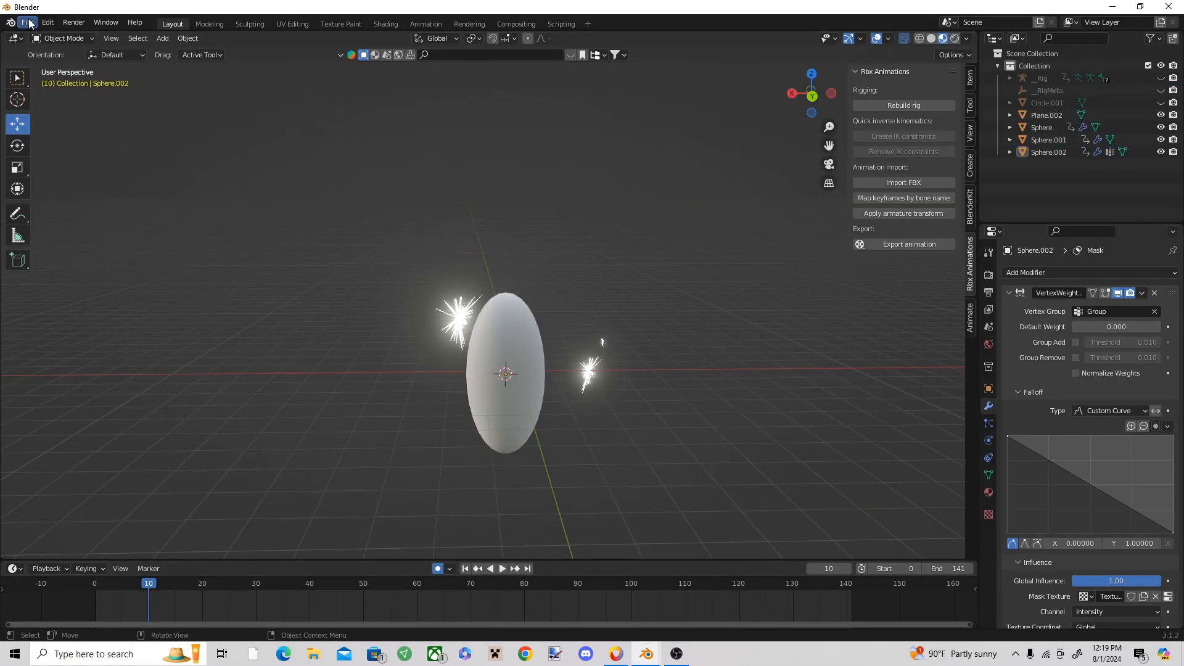
Step: Open the Blender factory.blend file that holds the stored effects
{"action": "left_click", "coordinate": [29, 24]}
{"action": "mouse_move", "coordinate": [42, 63]}
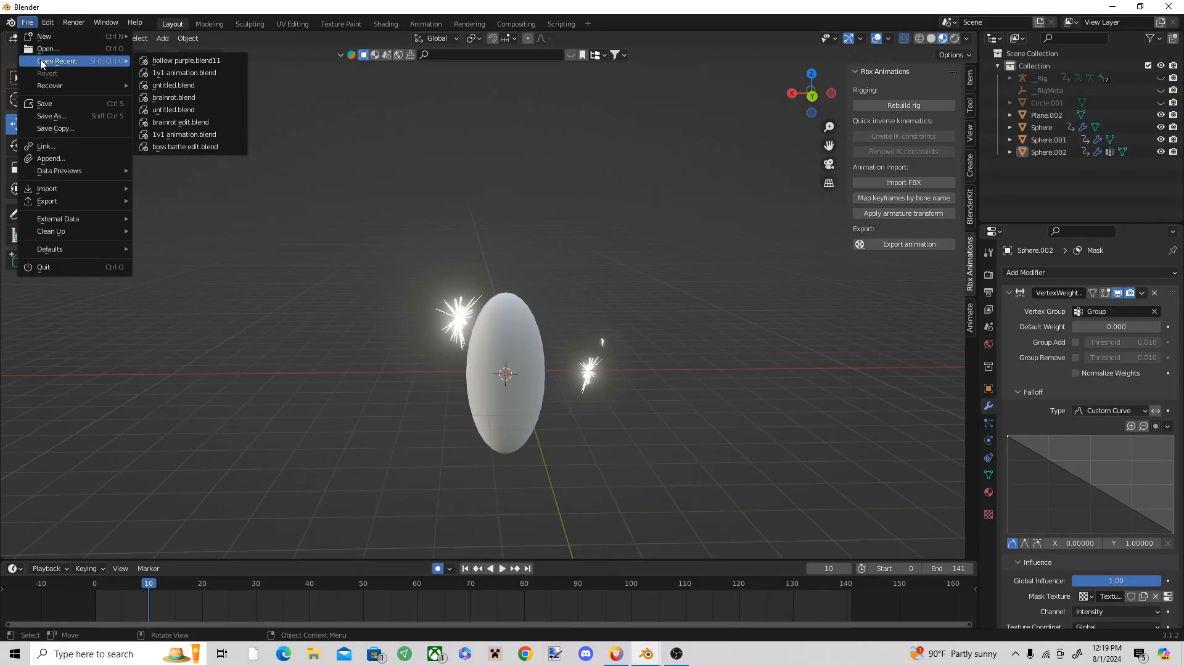
{"action": "left_click", "coordinate": [59, 49]}
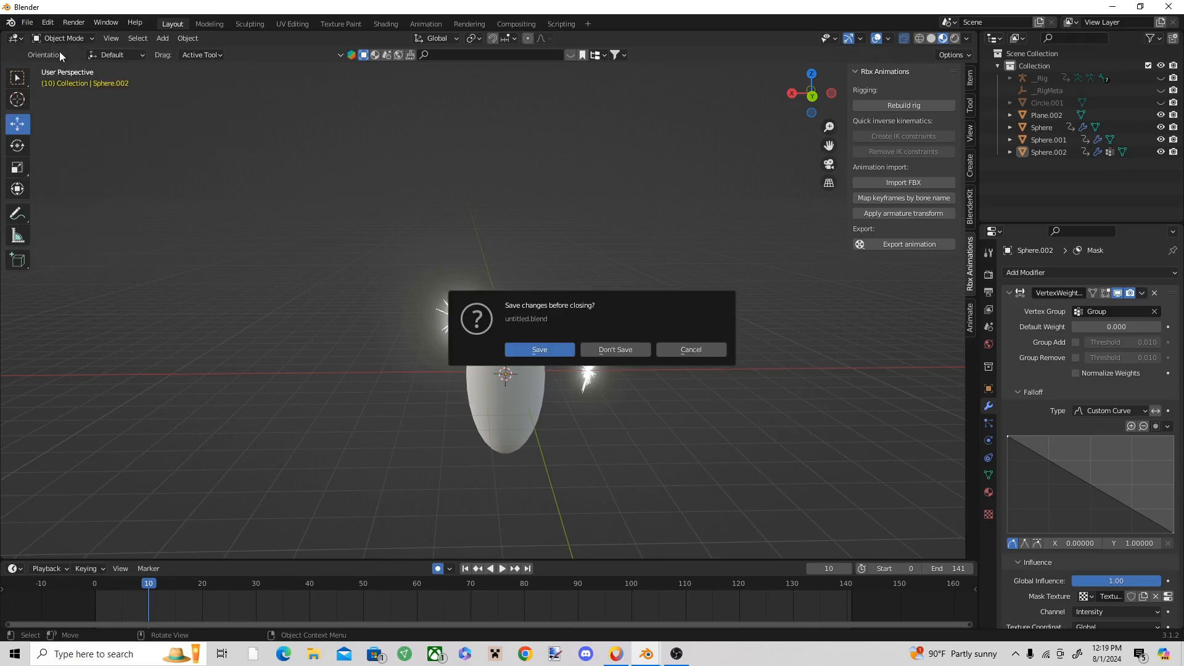
{"action": "left_click", "coordinate": [614, 349]}
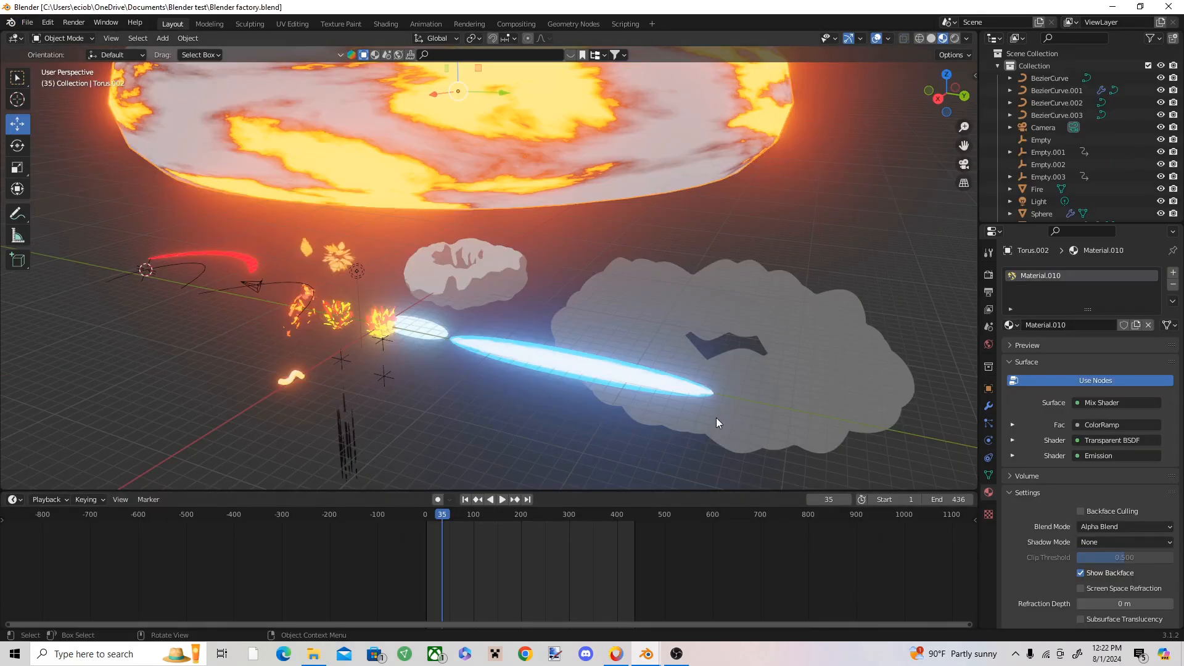
Step: Examine the stored effects in Blender factory.blend, looking closely at the long blue glowing beam
{"action": "scroll", "coordinate": [722, 410], "scroll_direction": "up", "scroll_amount": 3}
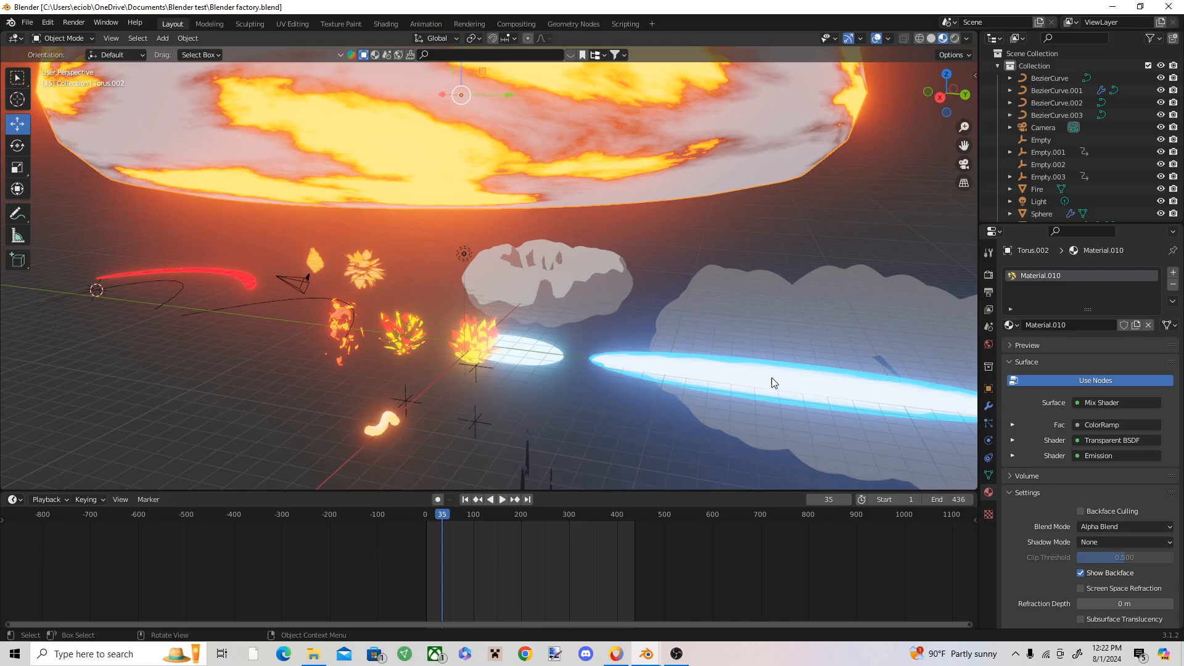
{"action": "scroll", "coordinate": [771, 377], "scroll_direction": "up", "scroll_amount": 5}
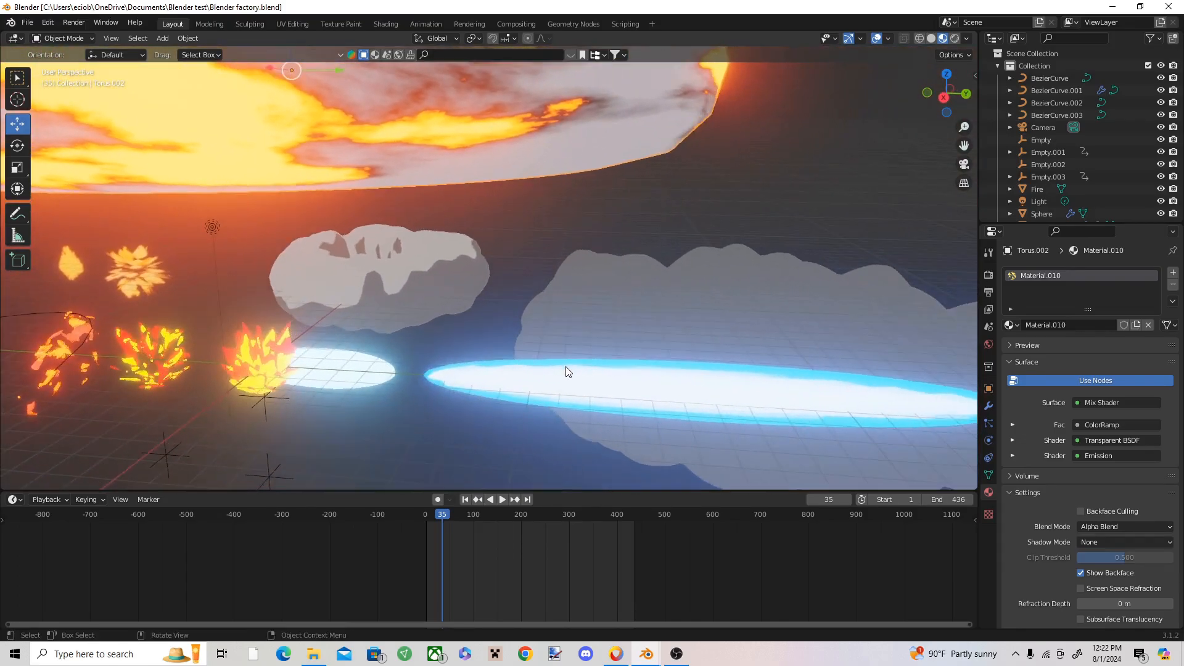
{"action": "scroll", "coordinate": [566, 367], "scroll_direction": "down", "scroll_amount": 2}
{"action": "middle_click_drag", "start_coordinate": [635, 330], "coordinate": [846, 412], "text": "shift"}
{"action": "scroll", "coordinate": [620, 186], "scroll_direction": "down", "scroll_amount": 2}
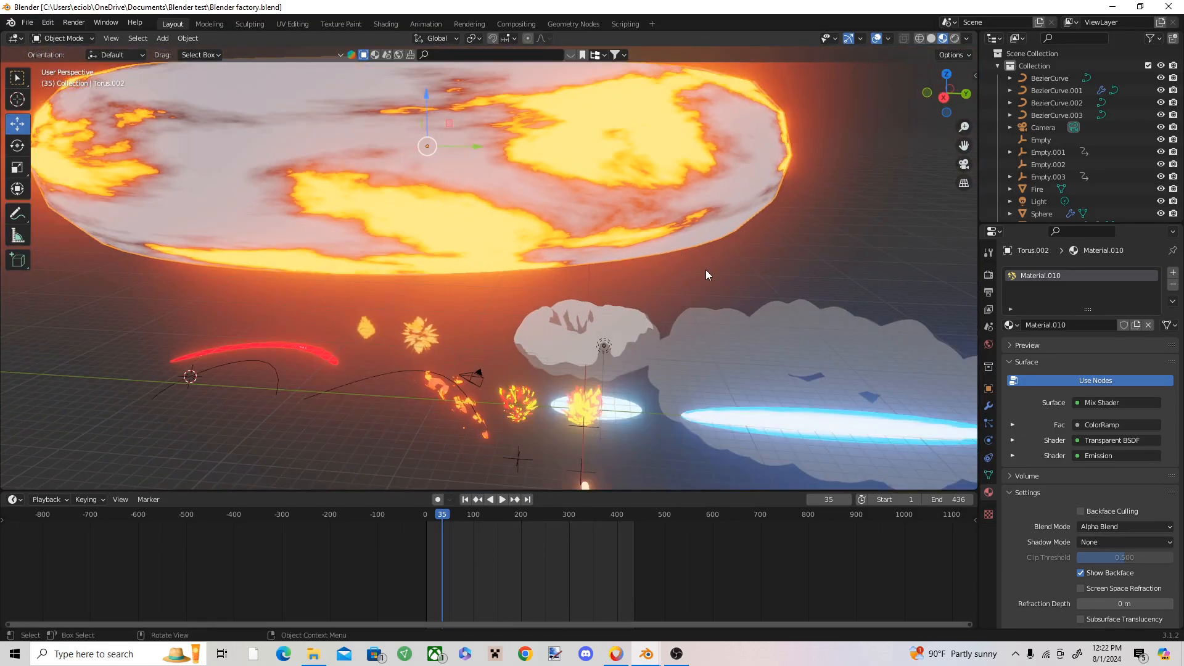
{"action": "middle_click_drag", "start_coordinate": [602, 212], "coordinate": [421, 145], "text": "shift"}
{"action": "middle_click_drag", "start_coordinate": [634, 224], "coordinate": [739, 289], "text": "shift"}
{"action": "scroll", "coordinate": [739, 291], "scroll_direction": "down", "scroll_amount": 1}
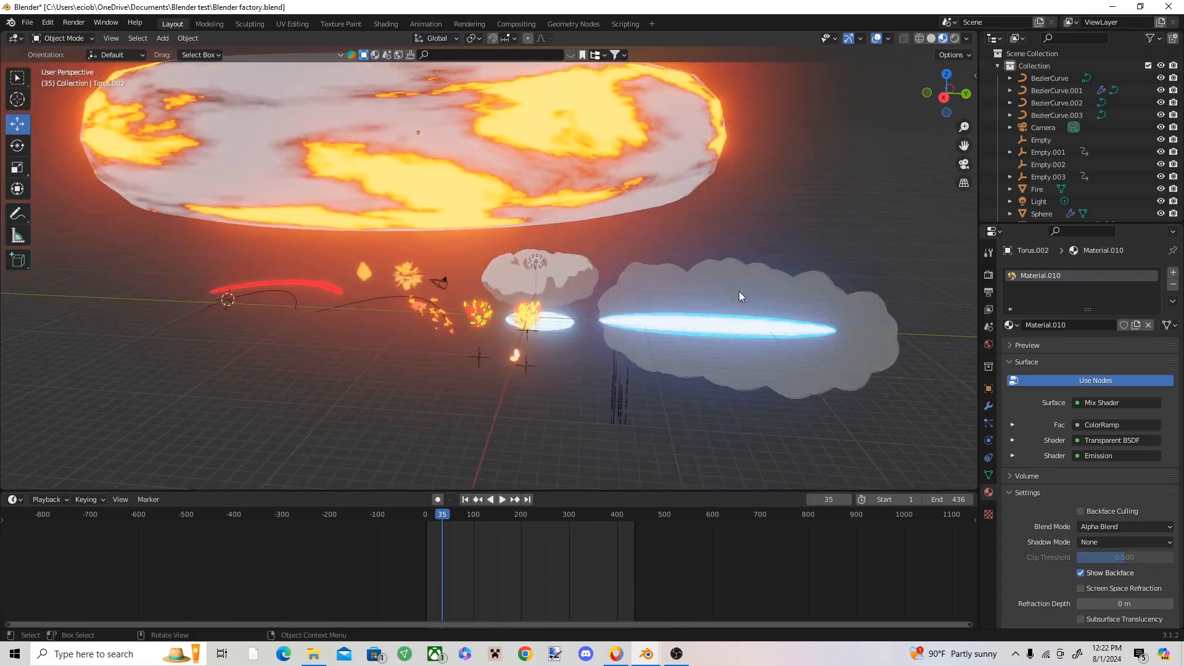
{"action": "scroll", "coordinate": [746, 308], "scroll_direction": "up", "scroll_amount": 3}
{"action": "middle_click_drag", "start_coordinate": [753, 329], "coordinate": [740, 301], "text": "shift"}
{"action": "scroll", "coordinate": [643, 309], "scroll_direction": "down", "scroll_amount": 2}
{"action": "mouse_move", "coordinate": [577, 274]}
{"action": "middle_mouse_down"}
{"action": "mouse_move", "coordinate": [548, 247]}
{"action": "mouse_move", "coordinate": [571, 264]}
{"action": "middle_mouse_up"}
{"action": "middle_click_drag", "start_coordinate": [644, 300], "coordinate": [476, 264], "text": "shift"}
{"action": "scroll", "coordinate": [476, 268], "scroll_direction": "up", "scroll_amount": 2}
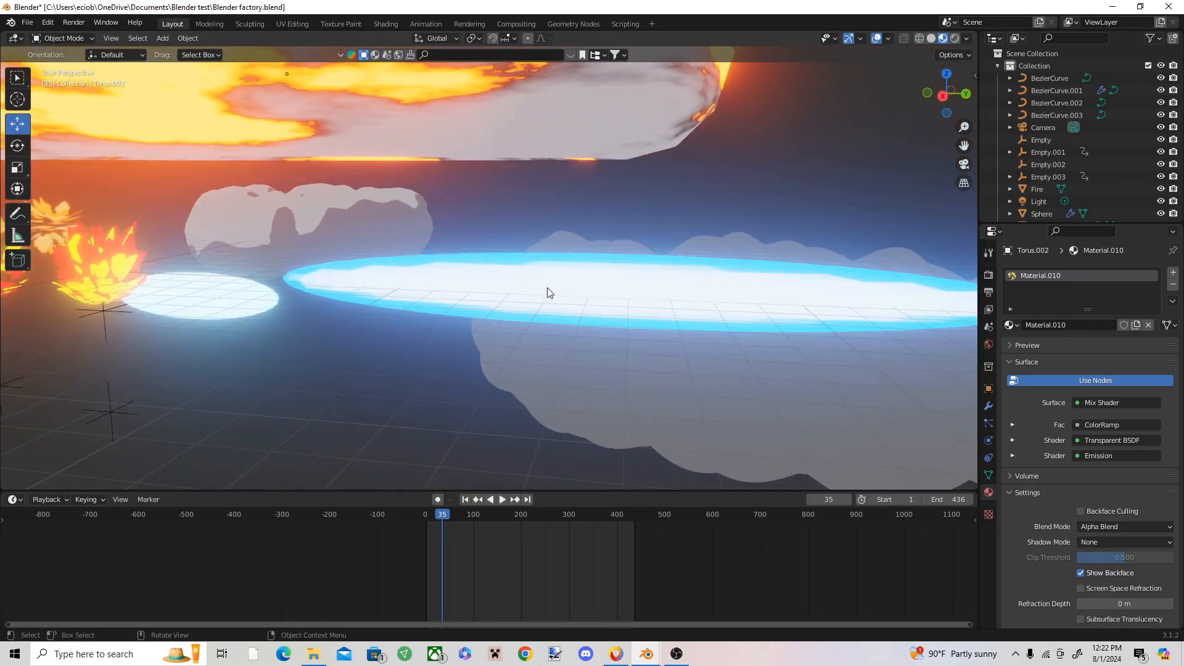
Step: Copy the blue glowing ellipsoid from Blender factory.blend and paste it into the working scene, selecting the pasted beam
{"action": "left_click", "coordinate": [547, 291]}
{"action": "scroll", "coordinate": [592, 293], "scroll_direction": "up", "scroll_amount": 1}
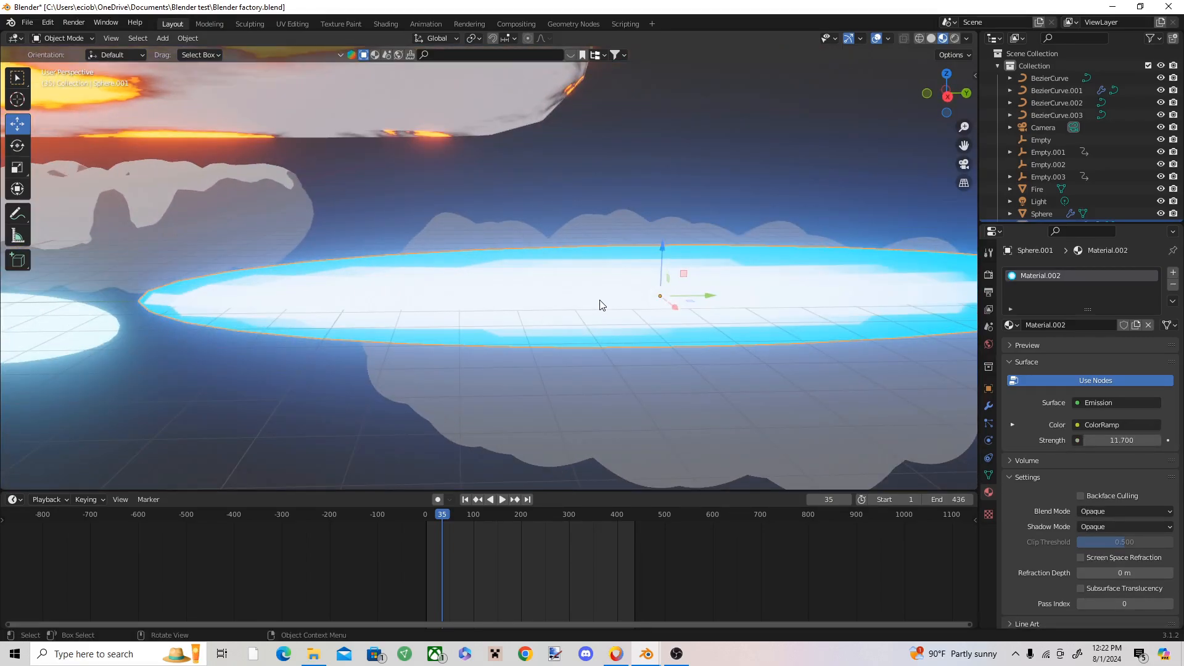
{"action": "scroll", "coordinate": [600, 304], "scroll_direction": "down", "scroll_amount": 1}
{"action": "scroll", "coordinate": [607, 272], "scroll_direction": "down", "scroll_amount": 2}
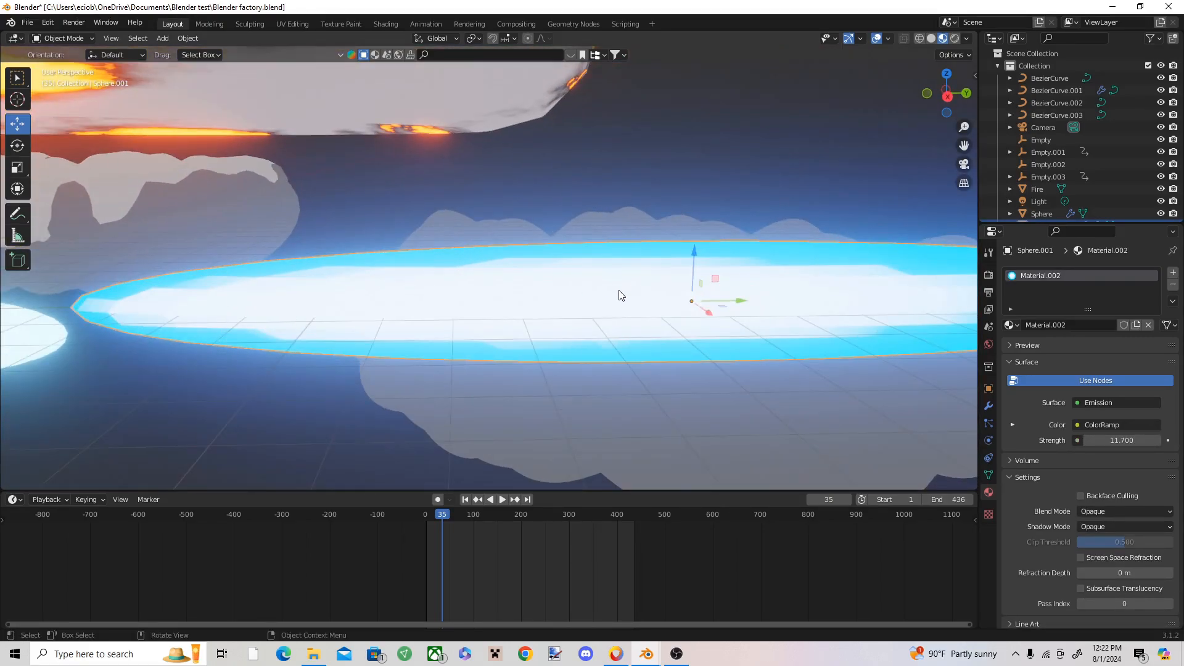
{"action": "key", "text": "alt+Tab"}
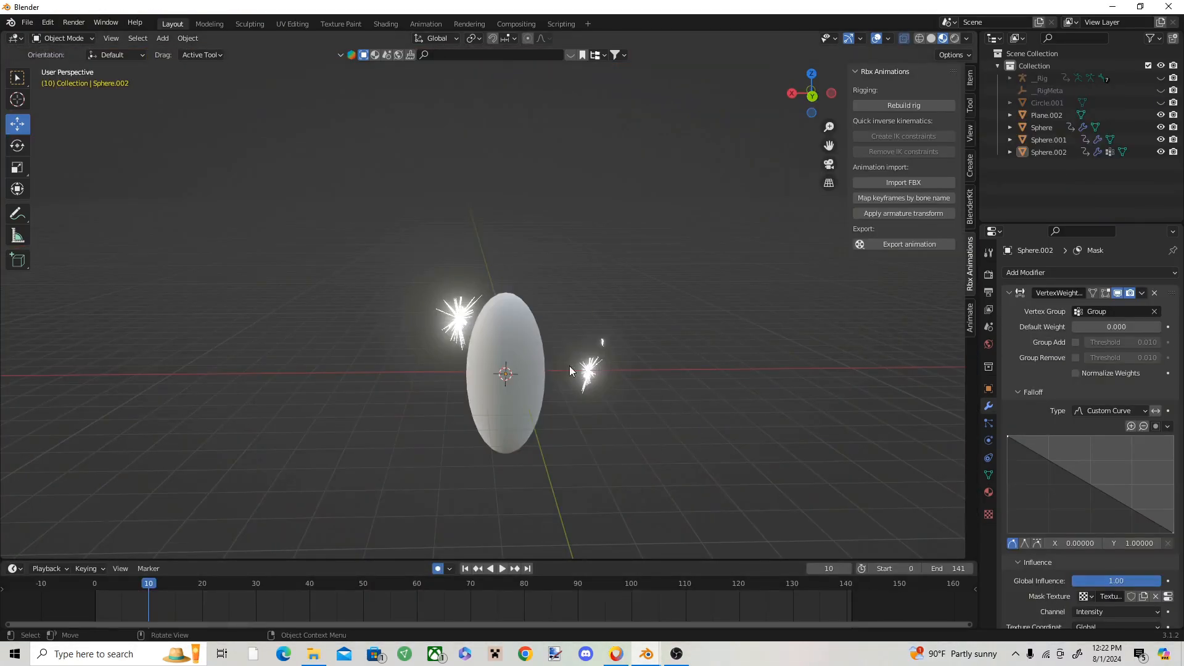
{"action": "key", "text": "ctrl+v"}
{"action": "middle_click_drag", "start_coordinate": [547, 446], "coordinate": [563, 278]}
{"action": "left_click", "coordinate": [543, 354]}
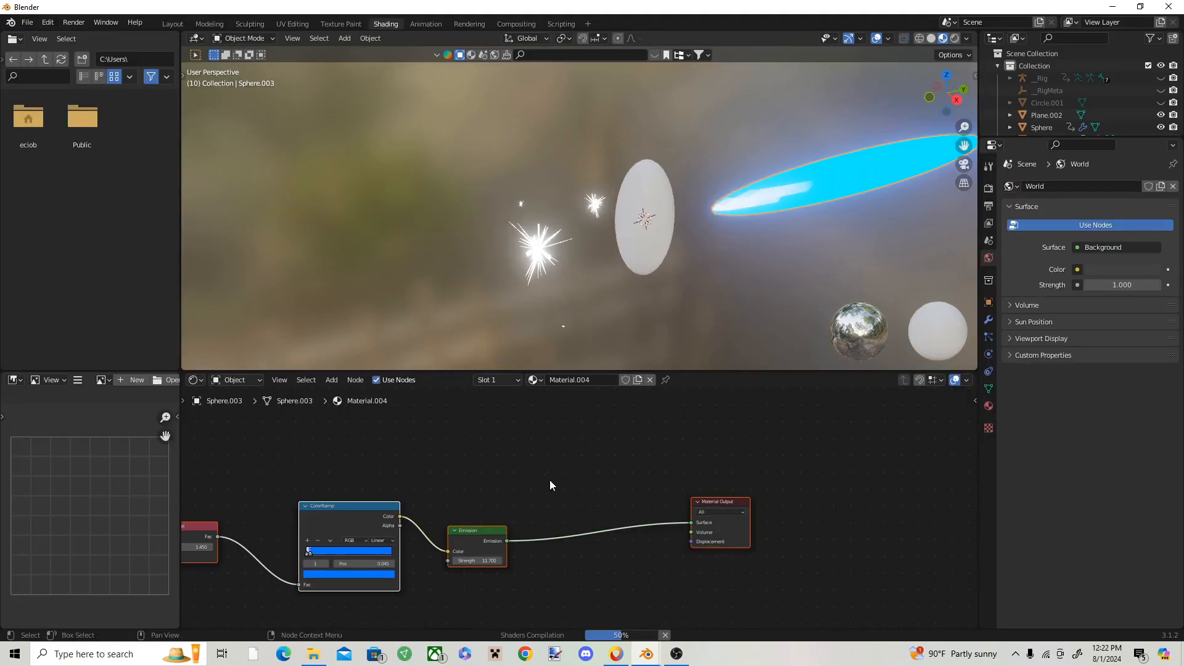
Step: Recolour the pasted beam's ColorRamp stop 1 violet with hue 0.680 at position 0.050, and return to the Layout workspace
{"action": "scroll", "coordinate": [371, 533], "scroll_direction": "up", "scroll_amount": 4}
{"action": "middle_click_drag", "start_coordinate": [372, 533], "coordinate": [599, 482]}
{"action": "scroll", "coordinate": [580, 508], "scroll_direction": "up", "scroll_amount": 2}
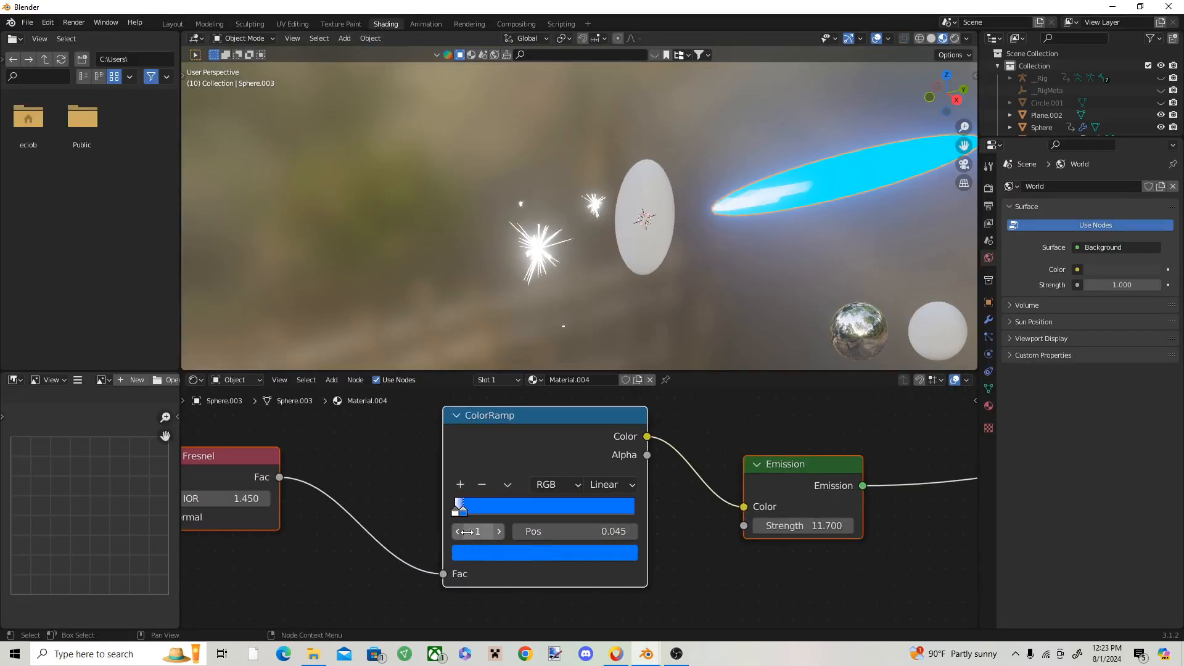
{"action": "left_click_drag", "start_coordinate": [462, 512], "coordinate": [464, 512]}
{"action": "left_click", "coordinate": [479, 554]}
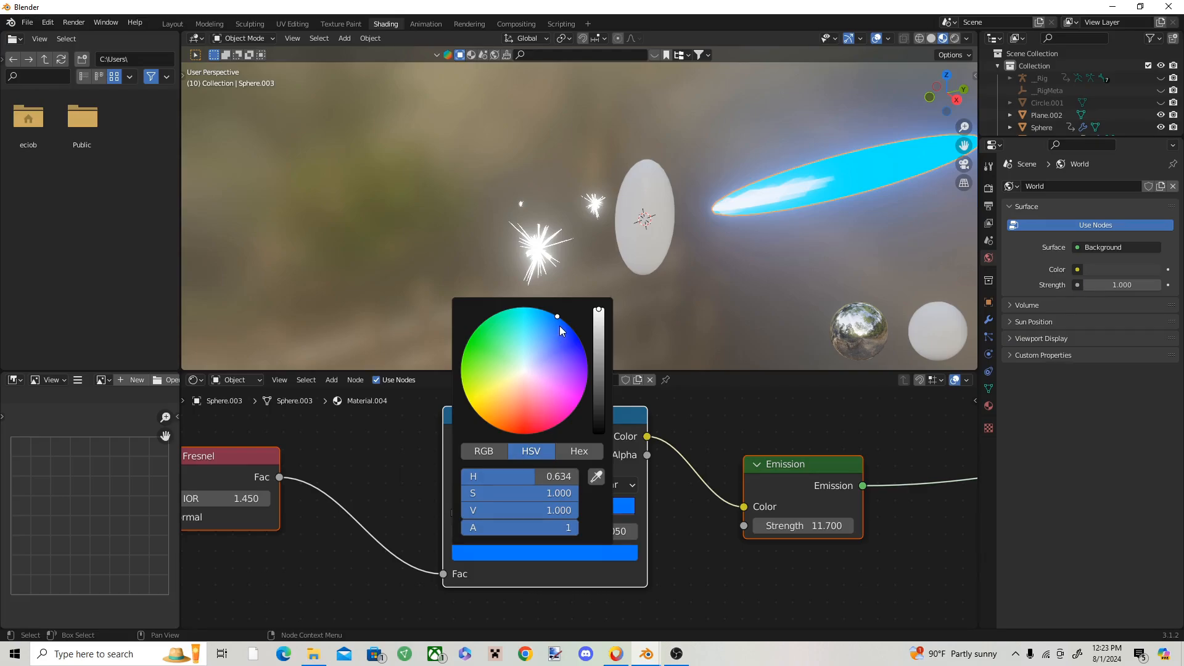
{"action": "left_click_drag", "start_coordinate": [560, 331], "coordinate": [587, 358]}
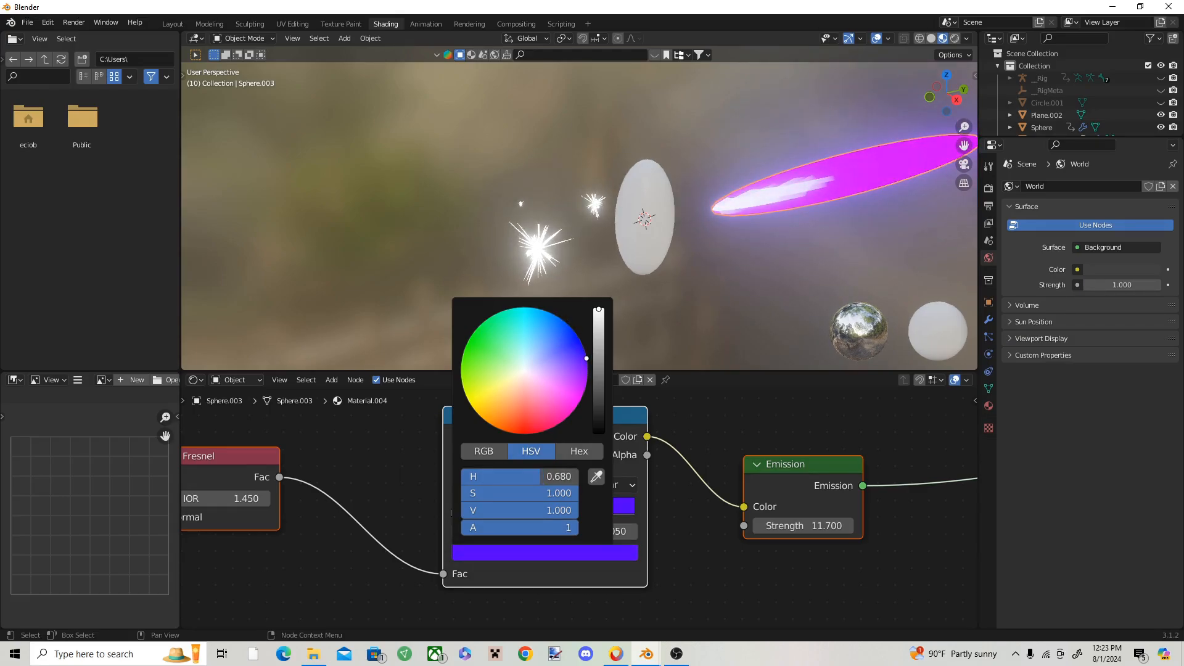
{"action": "scroll", "coordinate": [567, 486], "scroll_direction": "down", "scroll_amount": 8}
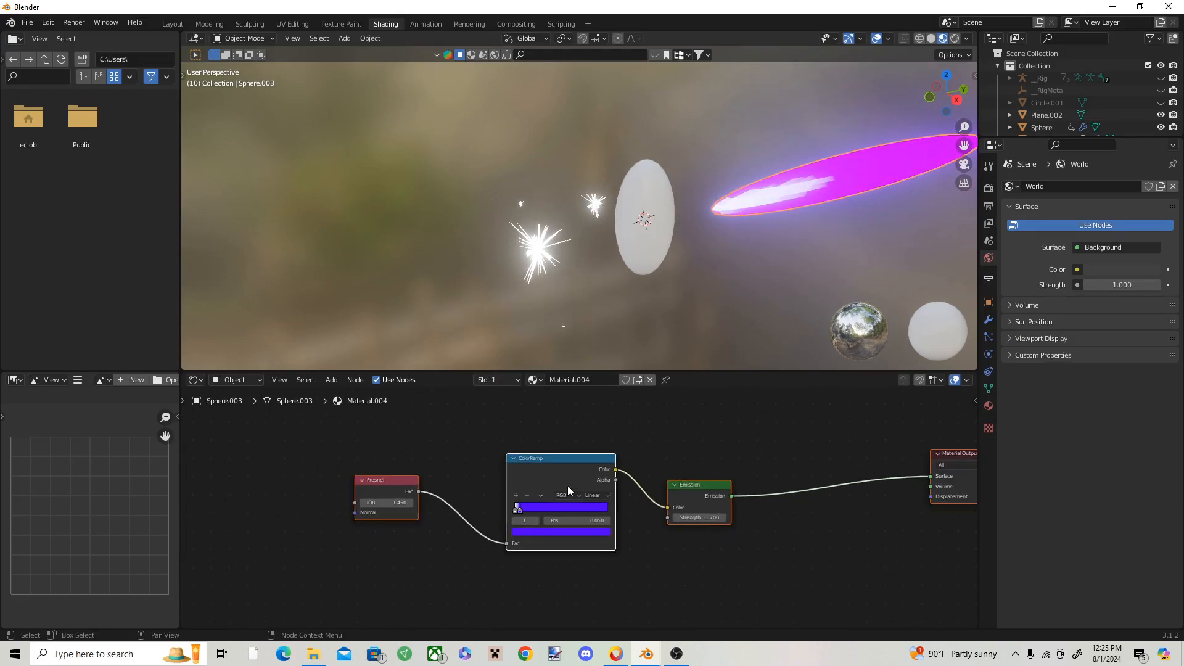
{"action": "left_click_drag", "start_coordinate": [796, 441], "coordinate": [478, 551]}
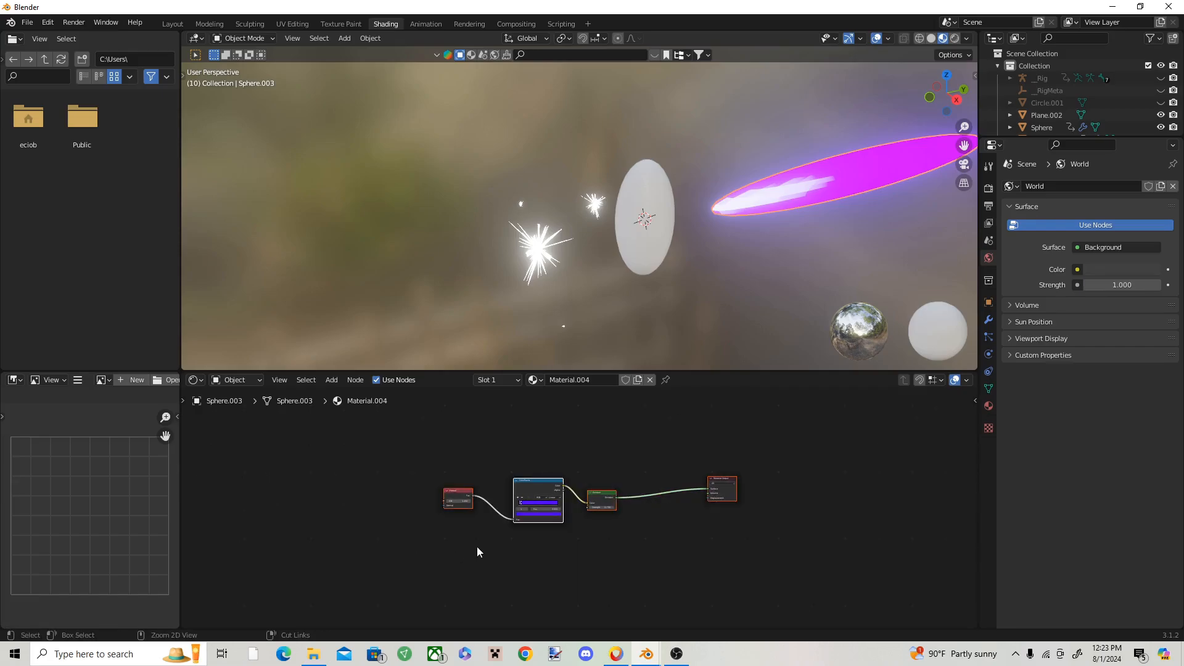
{"action": "left_click", "coordinate": [172, 24]}
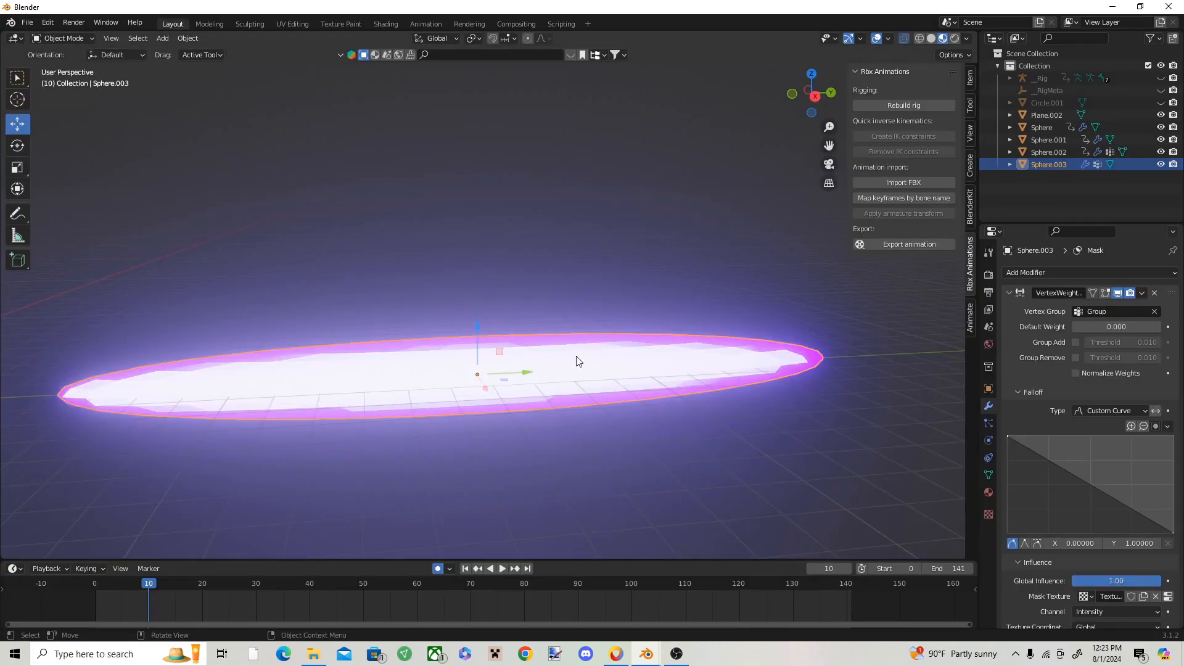
Step: Replace the white stretched sphere's default shader nodes with the copied purple emission nodes in the Shading workspace
{"action": "scroll", "coordinate": [592, 345], "scroll_direction": "down", "scroll_amount": 4}
{"action": "left_click", "coordinate": [312, 300]}
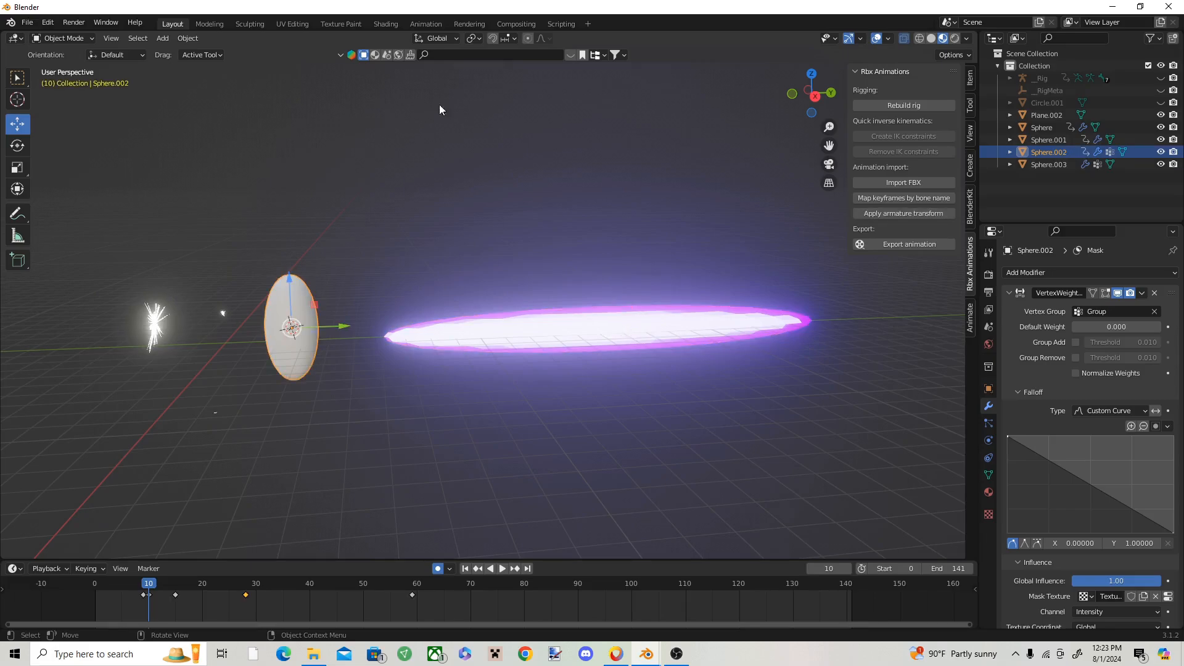
{"action": "left_click", "coordinate": [386, 23]}
{"action": "left_click_drag", "start_coordinate": [774, 446], "coordinate": [582, 521]}
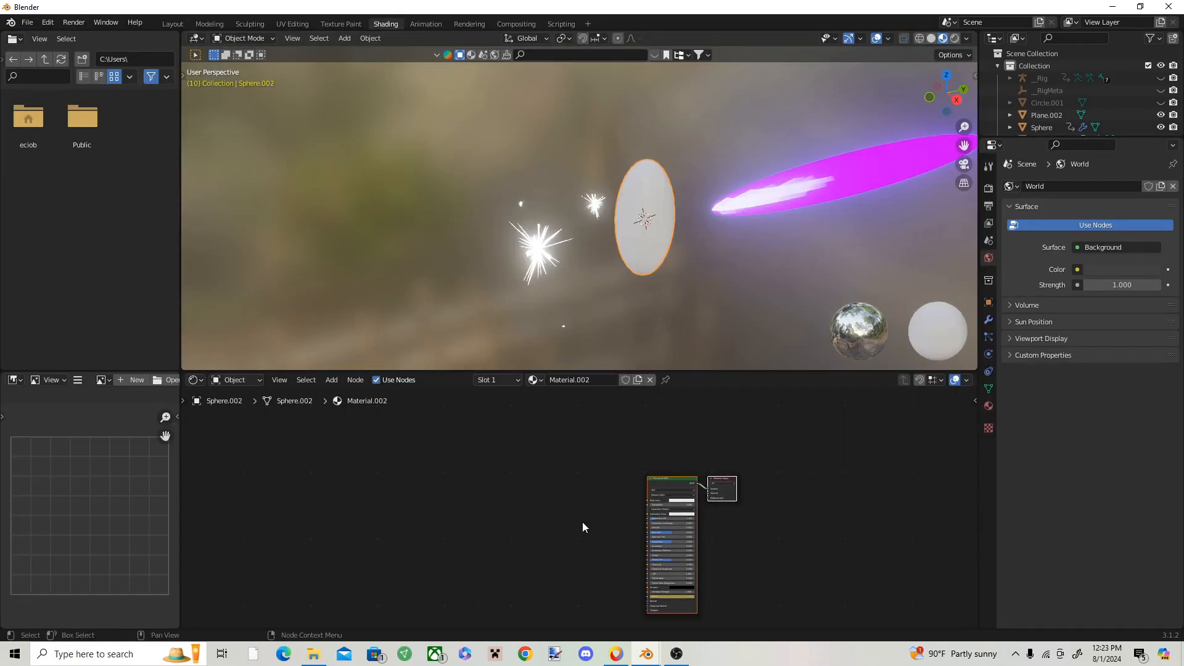
{"action": "key", "text": "x"}
{"action": "key", "text": "ctrl+v"}
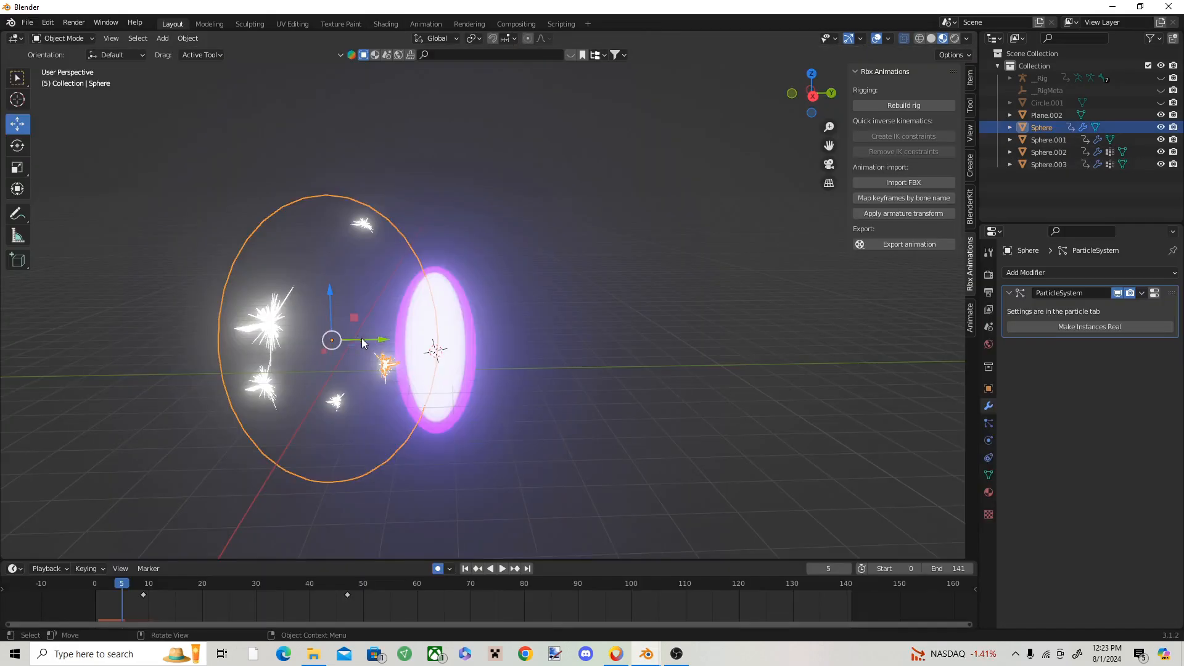
Step: Centre the particle-emitting sphere on the purple stretched sphere along the Y and X axes, keyframing its location at frame 5
{"action": "left_click", "coordinate": [442, 353]}
{"action": "left_click", "coordinate": [386, 360]}
{"action": "left_click_drag", "start_coordinate": [372, 338], "coordinate": [478, 344]}
{"action": "scroll", "coordinate": [475, 343], "scroll_direction": "down", "scroll_amount": 1}
{"action": "middle_click_drag", "start_coordinate": [453, 341], "coordinate": [294, 339]}
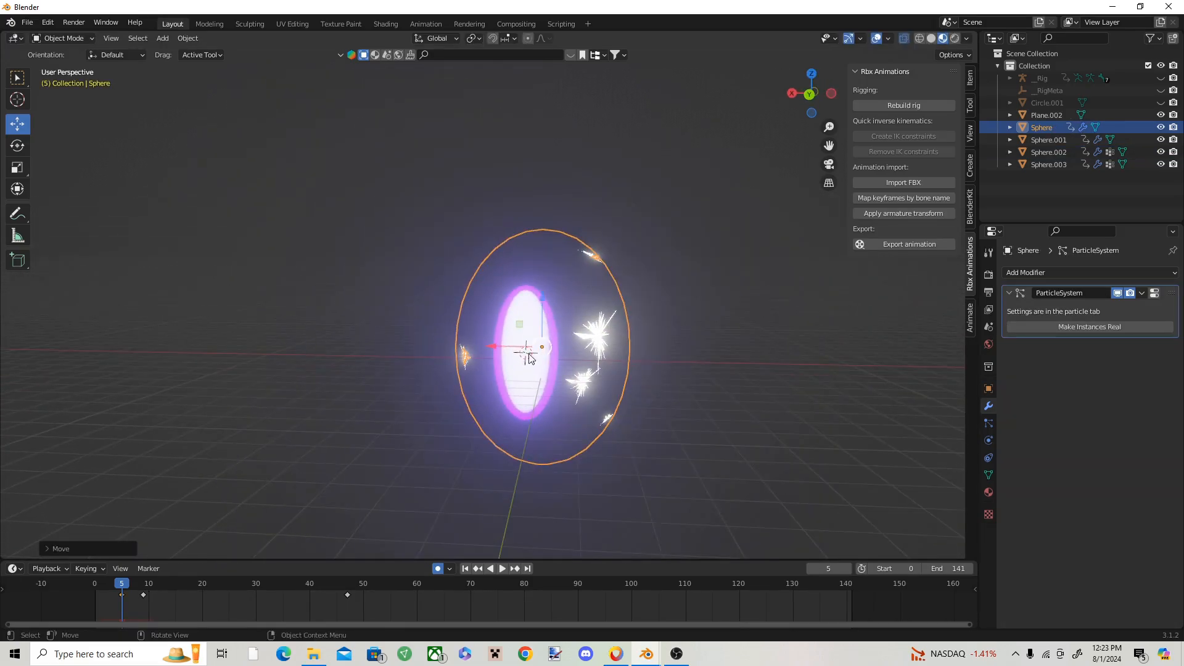
{"action": "left_click_drag", "start_coordinate": [495, 346], "coordinate": [478, 346]}
{"action": "key", "text": "i"}
{"action": "left_click", "coordinate": [437, 372]}
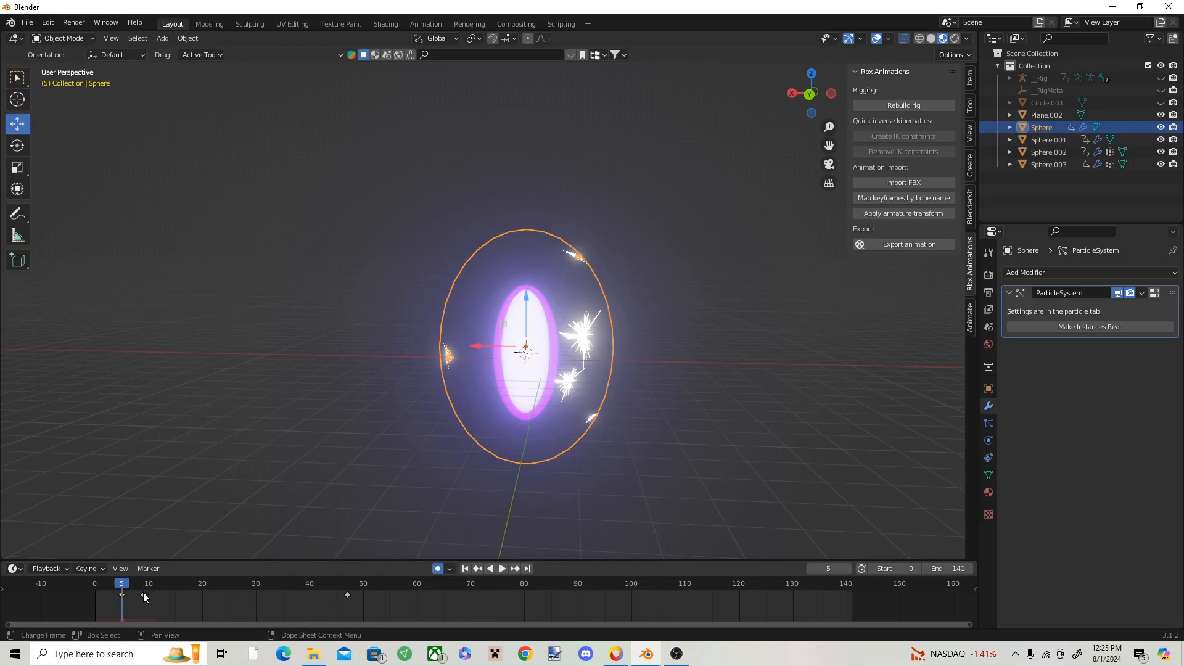
Step: Delete the particle-emitting sphere's keyframes near frames 9 and 47, keeping only the one at frame 5
{"action": "key", "text": "x"}
{"action": "left_click", "coordinate": [347, 594]}
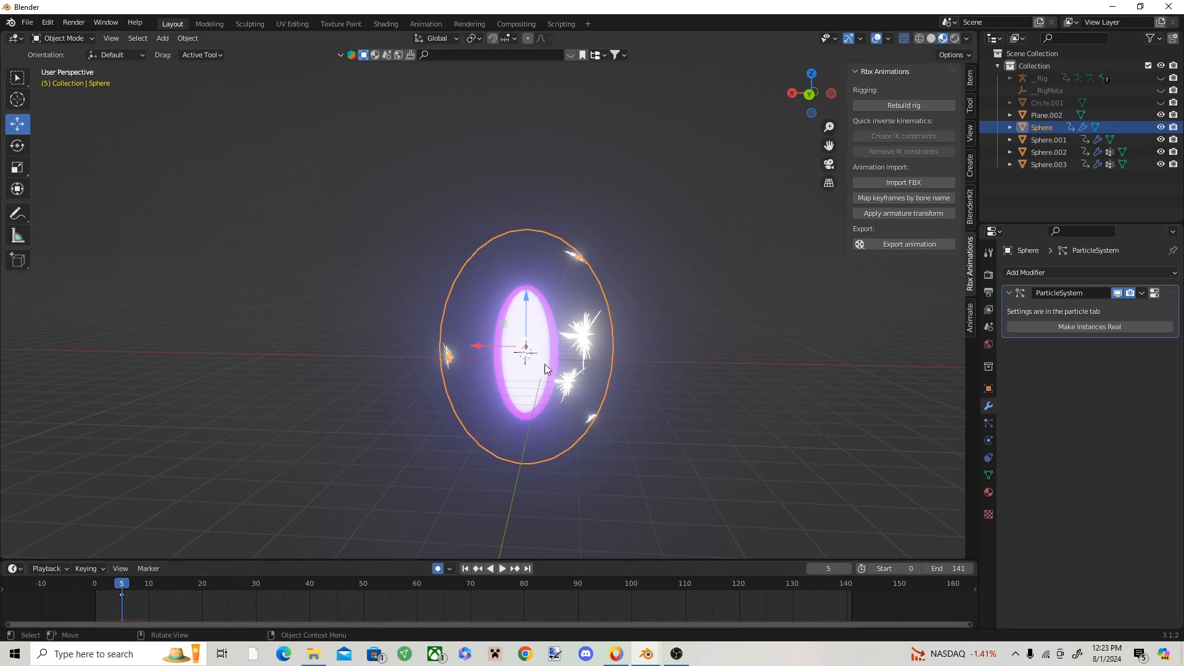
{"action": "middle_click_drag", "start_coordinate": [546, 364], "coordinate": [591, 345]}
{"action": "scroll", "coordinate": [467, 359], "scroll_direction": "up", "scroll_amount": 2}
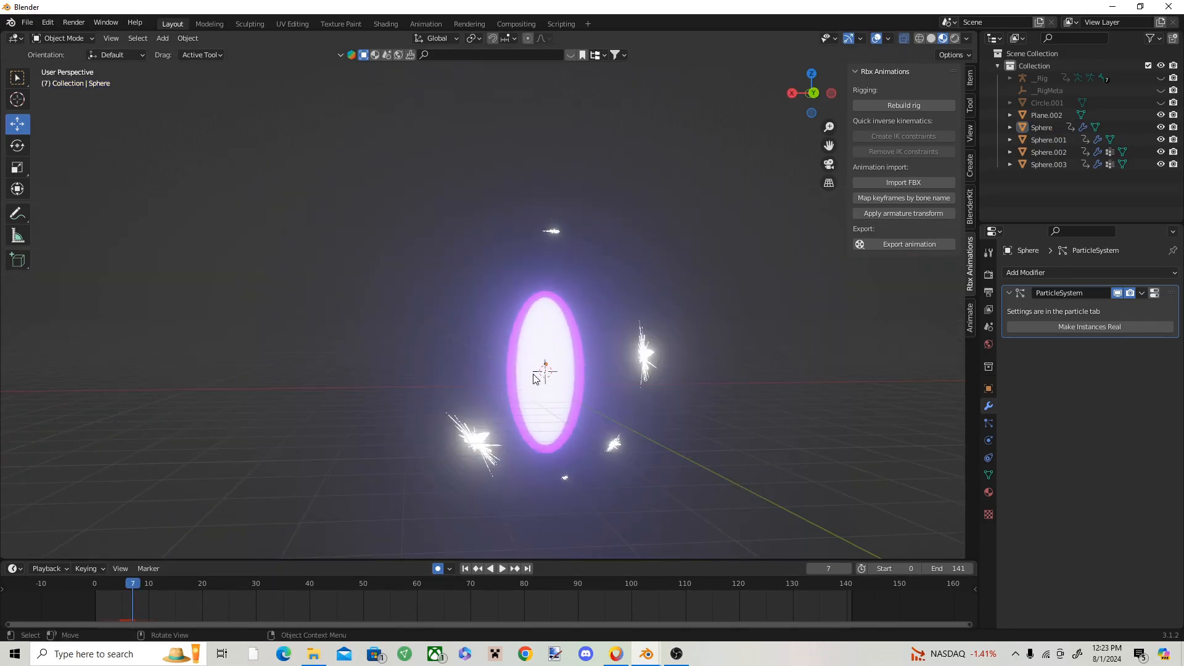
{"action": "left_click", "coordinate": [534, 374]}
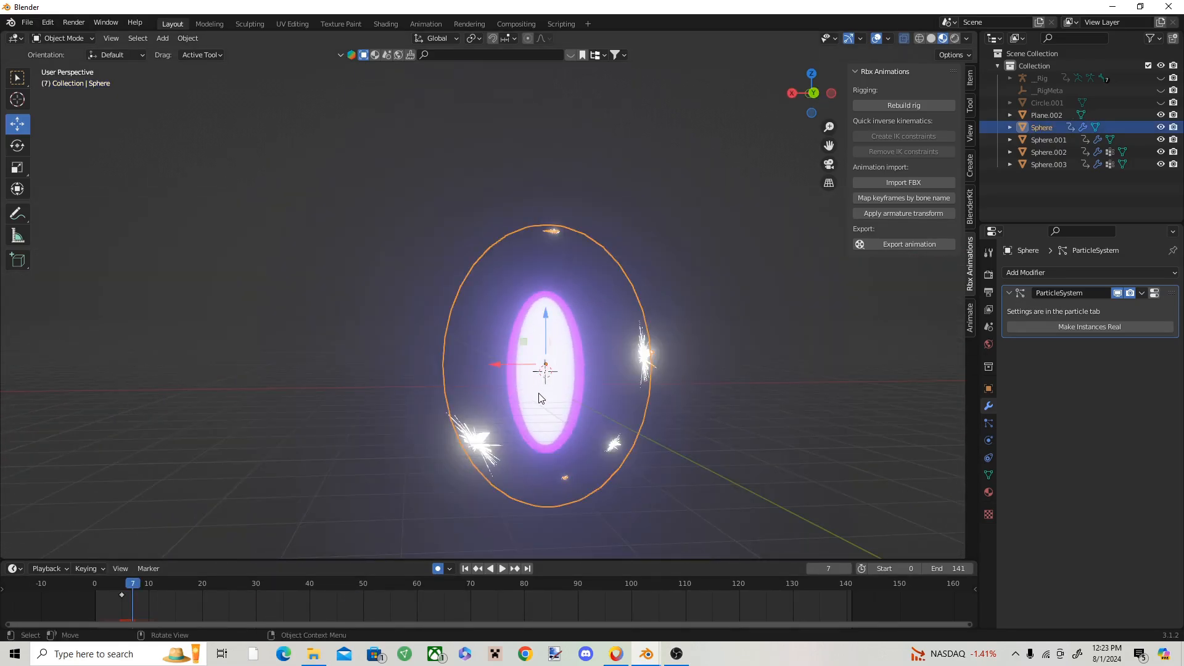
Step: Select the purple stretched sphere and keyframe its Mask modifier Threshold at 1.000 on frame 9
{"action": "left_click", "coordinate": [539, 393]}
{"action": "left_click", "coordinate": [989, 493]}
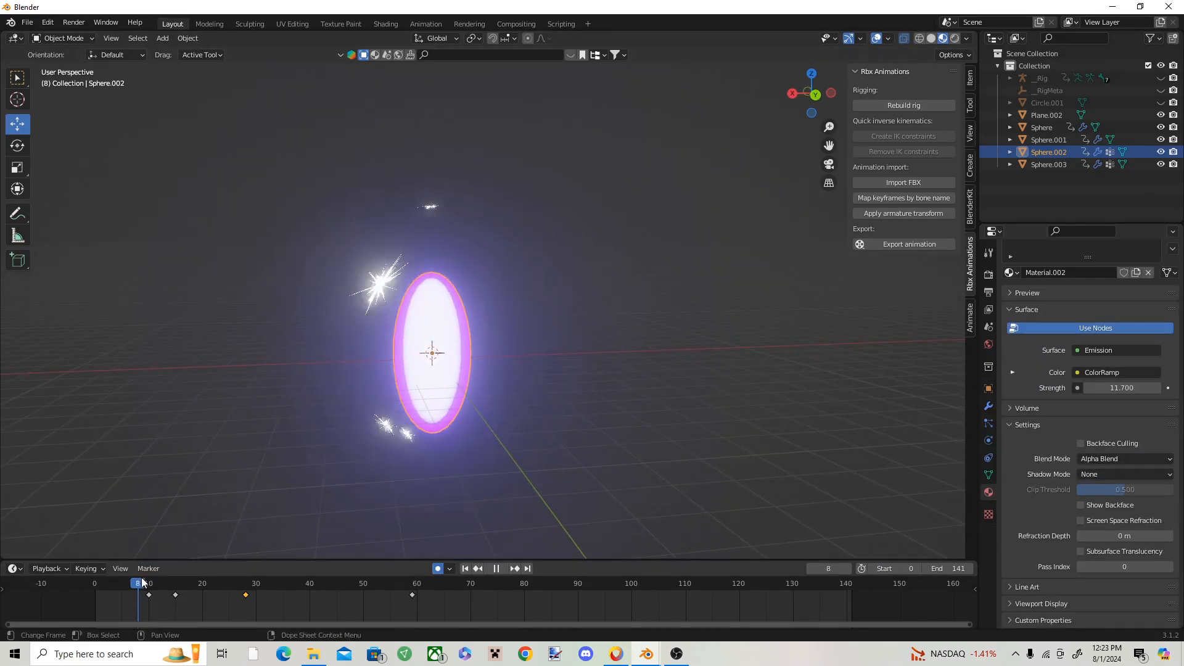
{"action": "key", "text": "space"}
{"action": "left_click_drag", "start_coordinate": [168, 591], "coordinate": [143, 592]}
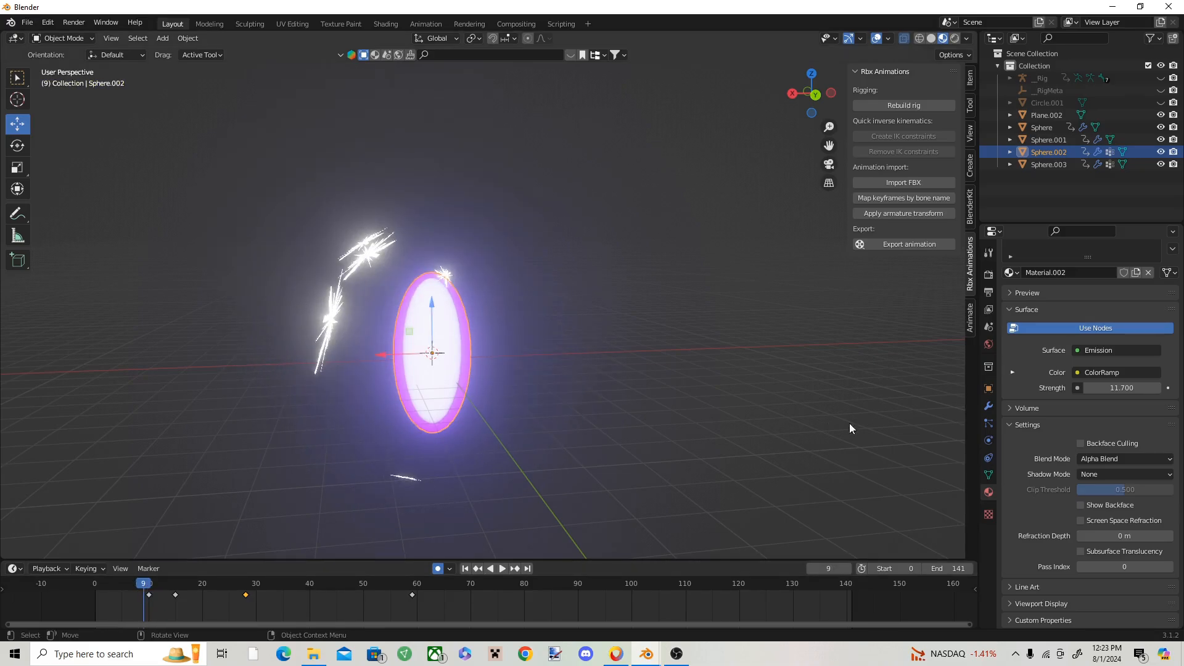
{"action": "left_click", "coordinate": [990, 406]}
{"action": "scroll", "coordinate": [1073, 481], "scroll_direction": "down", "scroll_amount": 2}
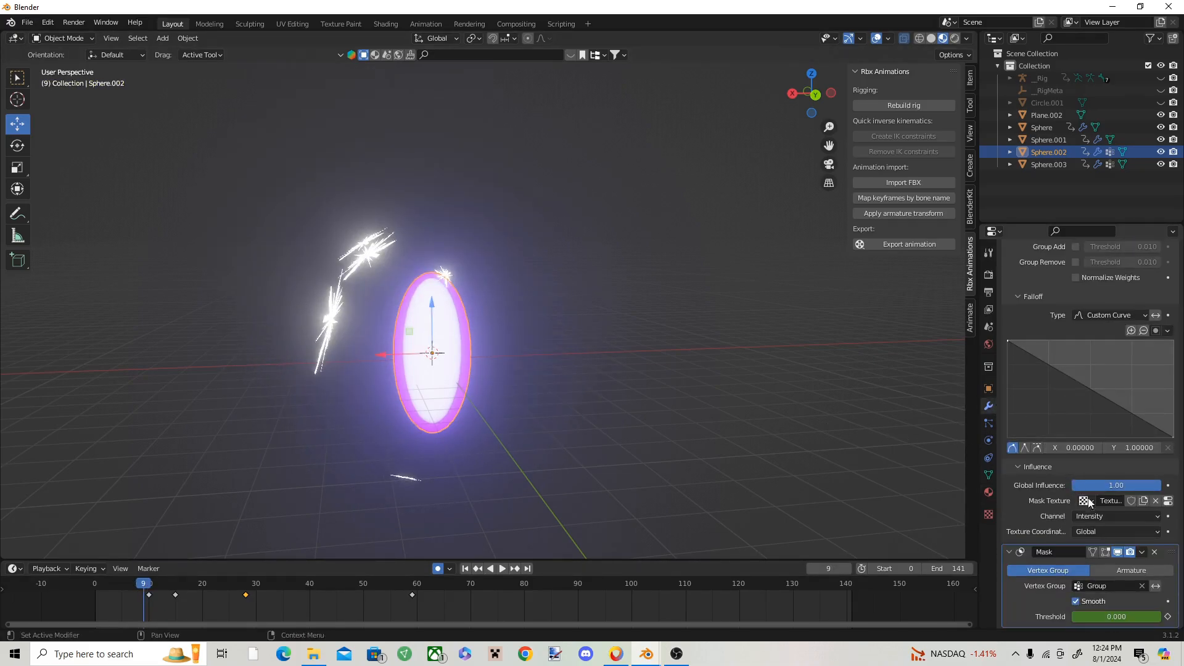
{"action": "left_click_drag", "start_coordinate": [1098, 618], "coordinate": [1108, 617]}
{"action": "right_click", "coordinate": [1108, 617]}
{"action": "left_click", "coordinate": [1069, 480]}
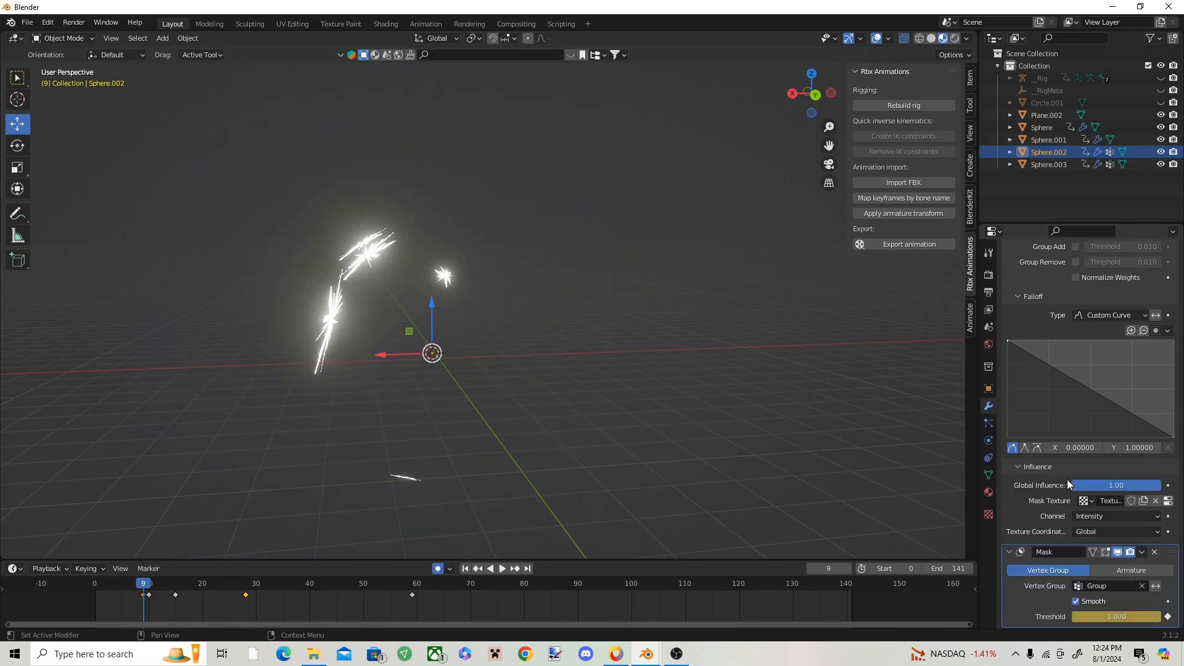
Step: Keyframe the purple stretched sphere's Mask Threshold at 0.082 on frame 10
{"action": "left_click_drag", "start_coordinate": [146, 586], "coordinate": [149, 586]}
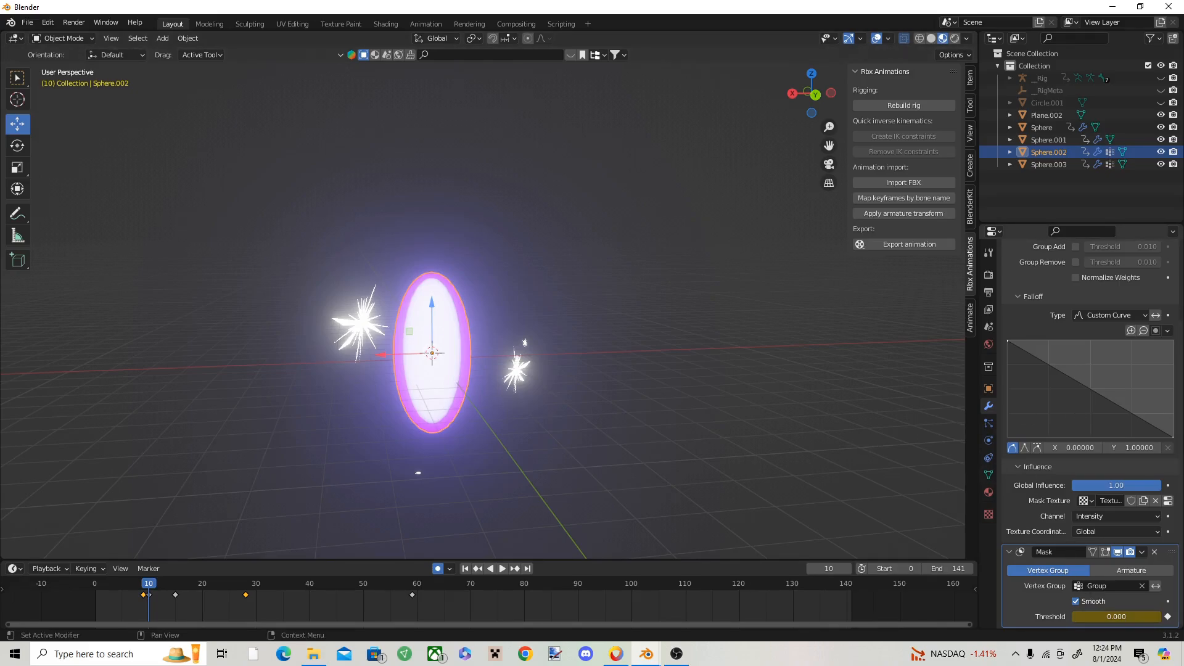
{"action": "left_click_drag", "start_coordinate": [1089, 617], "coordinate": [1118, 617]}
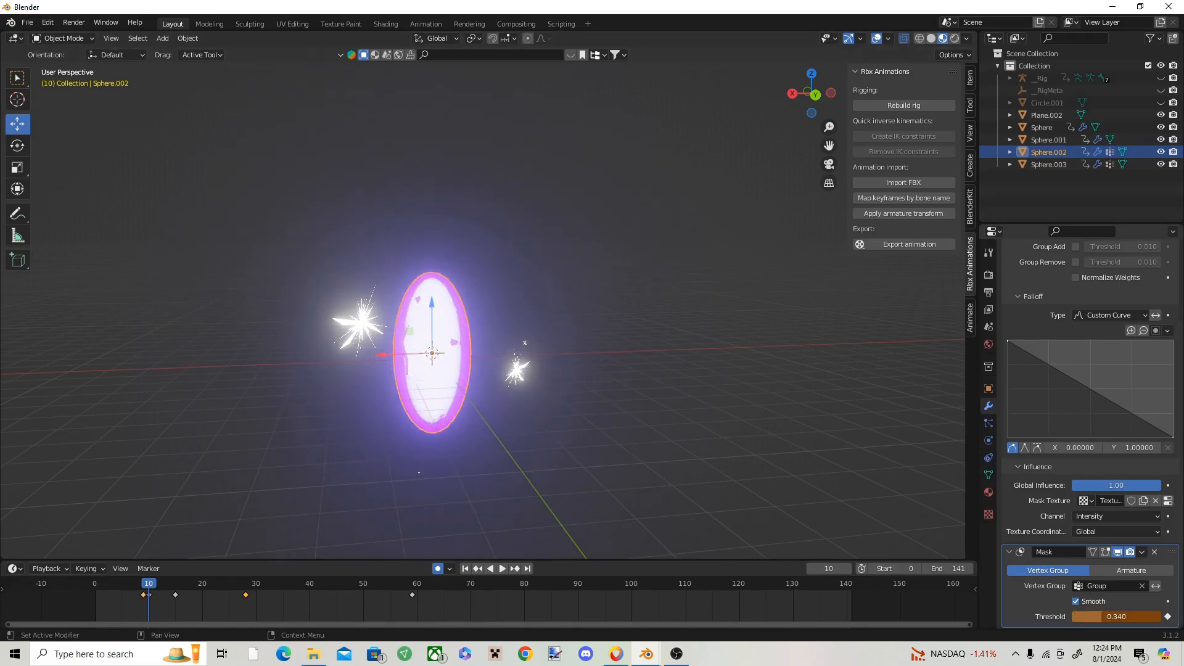
{"action": "right_click", "coordinate": [1079, 618]}
{"action": "left_click", "coordinate": [1050, 481]}
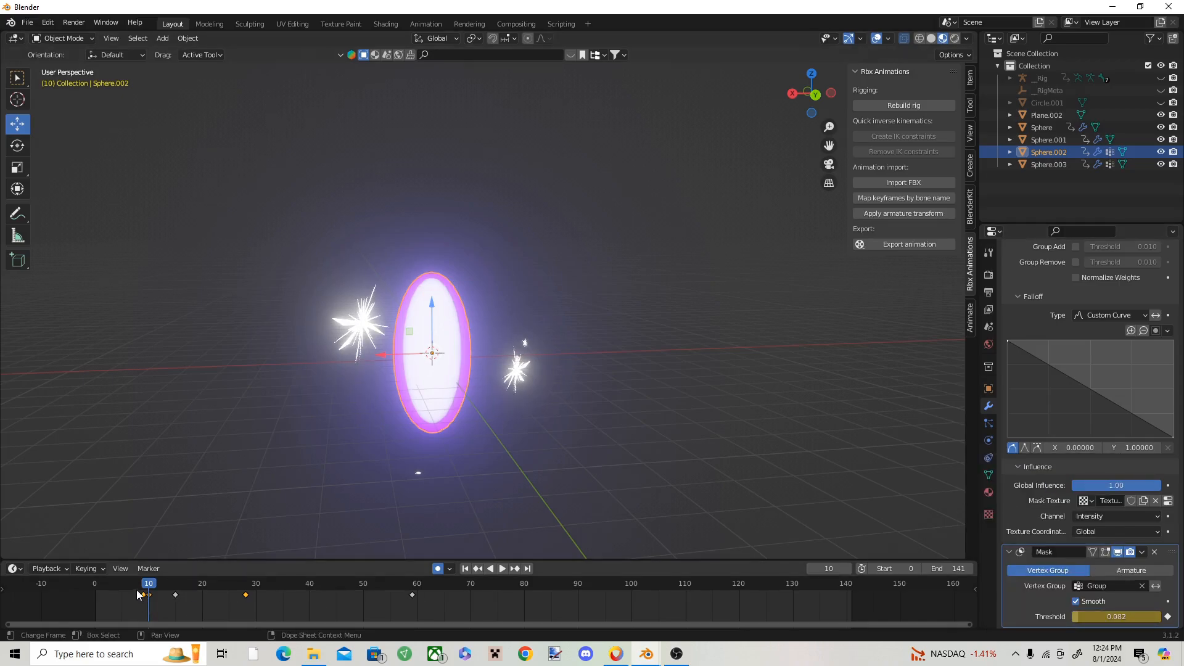
Step: Play and scrub the animation from frame 0 to check the spiky particles, the sphere's sudden appearance and its dissolve
{"action": "left_click_drag", "start_coordinate": [137, 585], "coordinate": [142, 581]}
{"action": "left_click", "coordinate": [652, 443]}
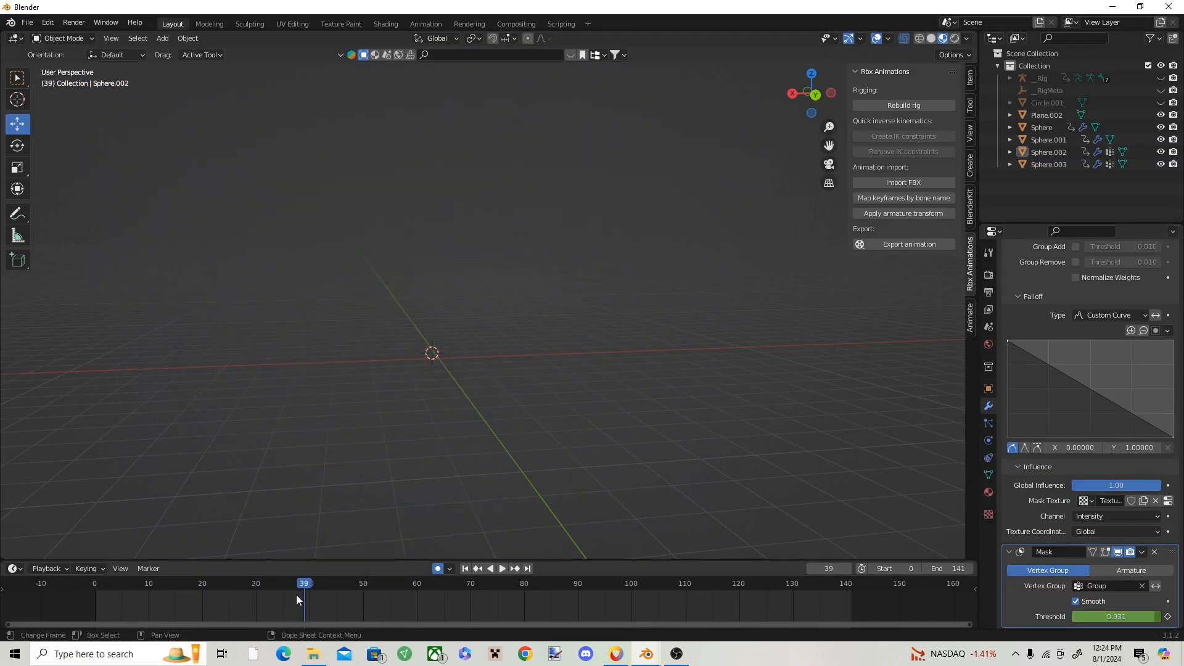
{"action": "key", "text": "Escape"}
{"action": "key", "text": "space"}
{"action": "key", "text": "space"}
{"action": "left_click_drag", "start_coordinate": [256, 581], "coordinate": [37, 589]}
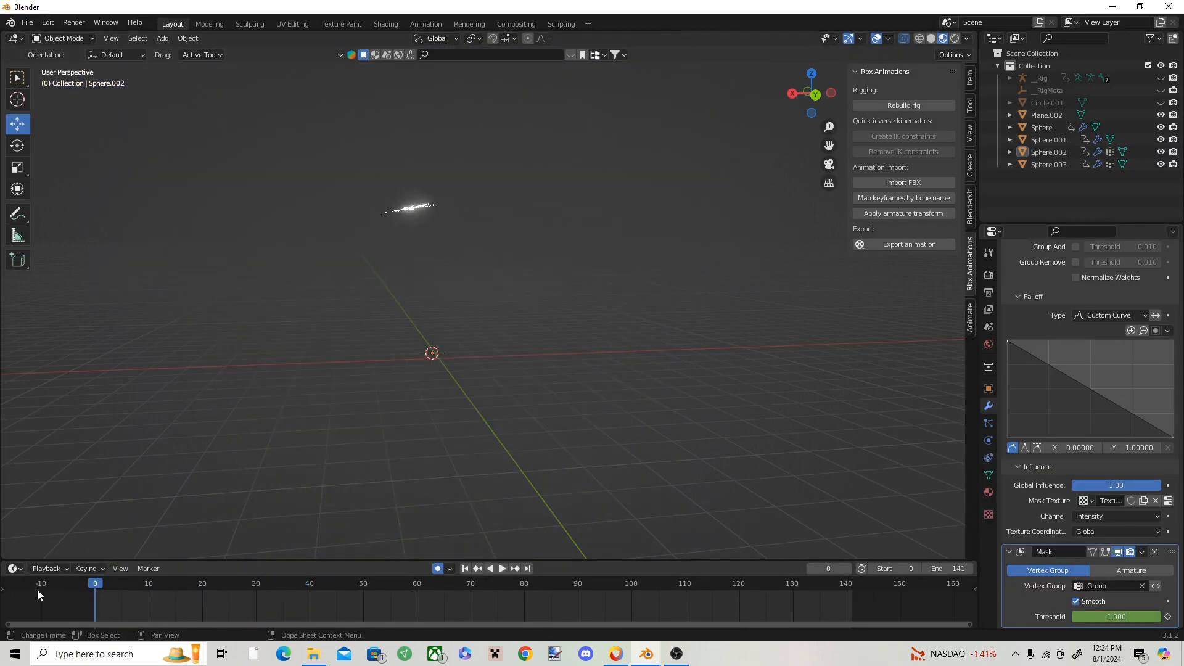
{"action": "key", "text": "space"}
{"action": "key", "text": "space"}
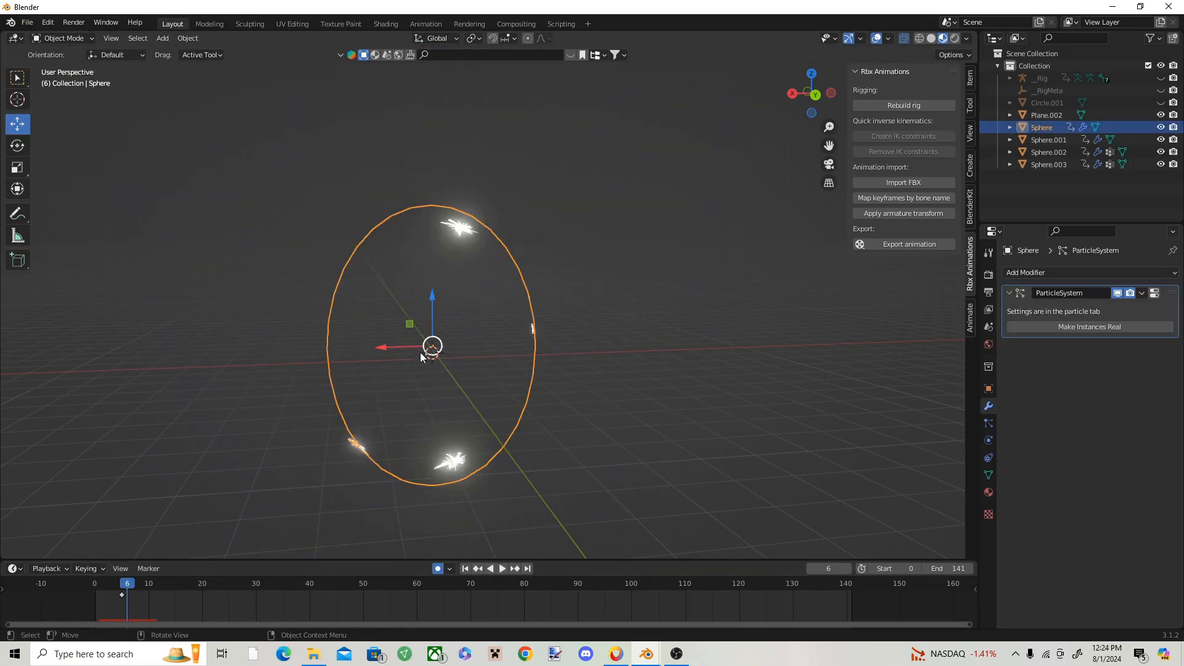
{"action": "scroll", "coordinate": [420, 353], "scroll_direction": "up", "scroll_amount": 1}
{"action": "middle_click_drag", "start_coordinate": [420, 352], "coordinate": [426, 325]}
{"action": "scroll", "coordinate": [427, 365], "scroll_direction": "down", "scroll_amount": 1}
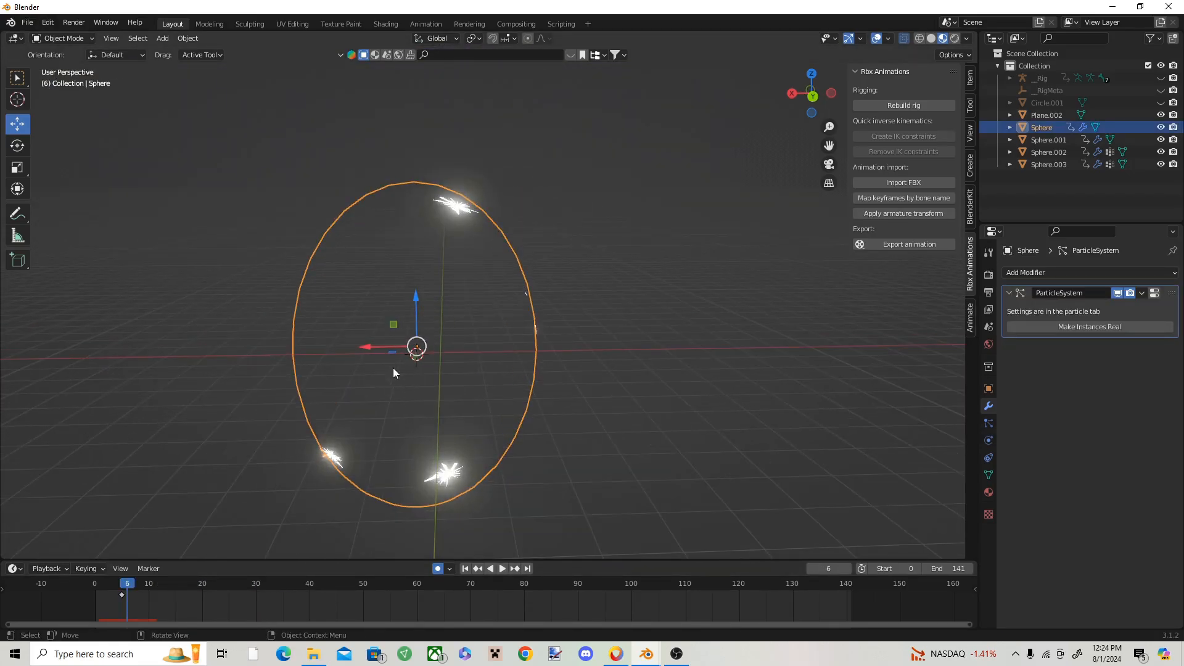
{"action": "key", "text": "space"}
{"action": "key", "text": "space"}
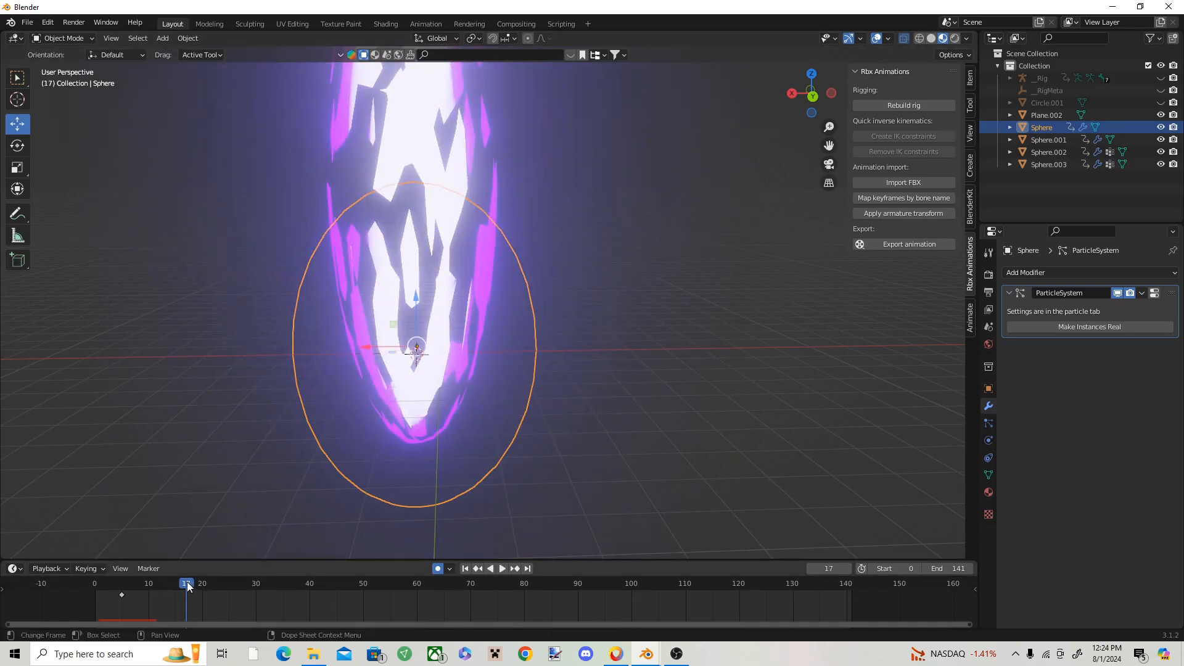
{"action": "left_click_drag", "start_coordinate": [188, 584], "coordinate": [78, 573]}
{"action": "key", "text": "space"}
{"action": "key", "text": "Escape"}
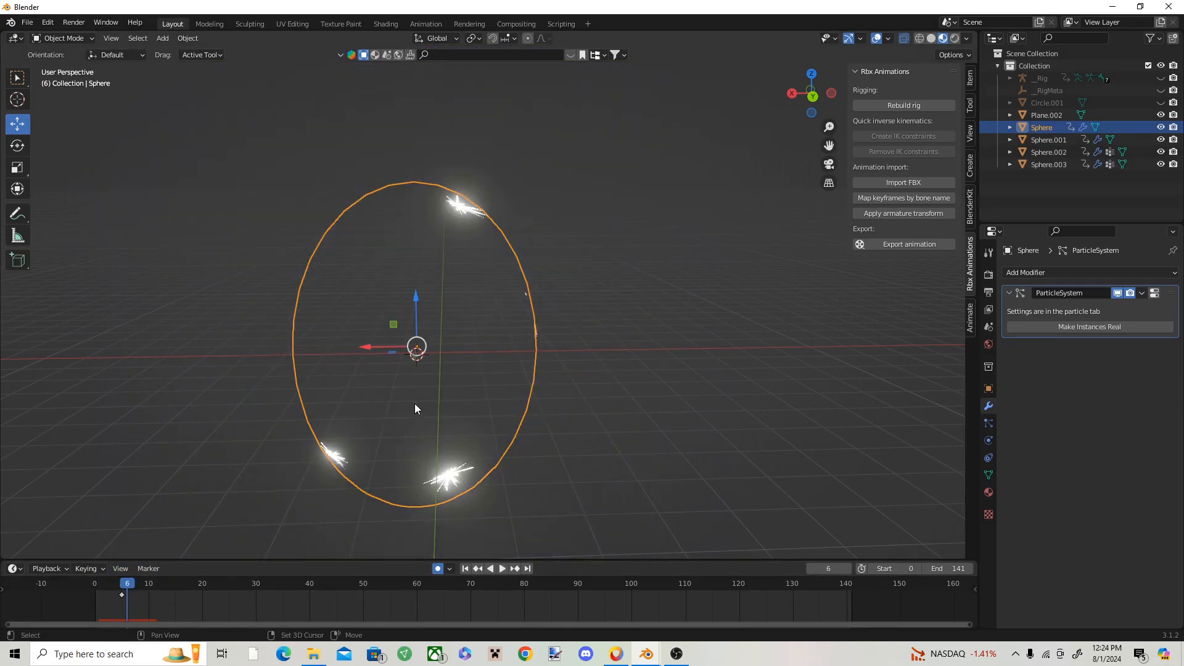
Step: Add a mesh cylinder beside the particle sphere and scale it up uniformly to about twice its size
{"action": "middle_click_drag", "start_coordinate": [414, 403], "coordinate": [380, 378]}
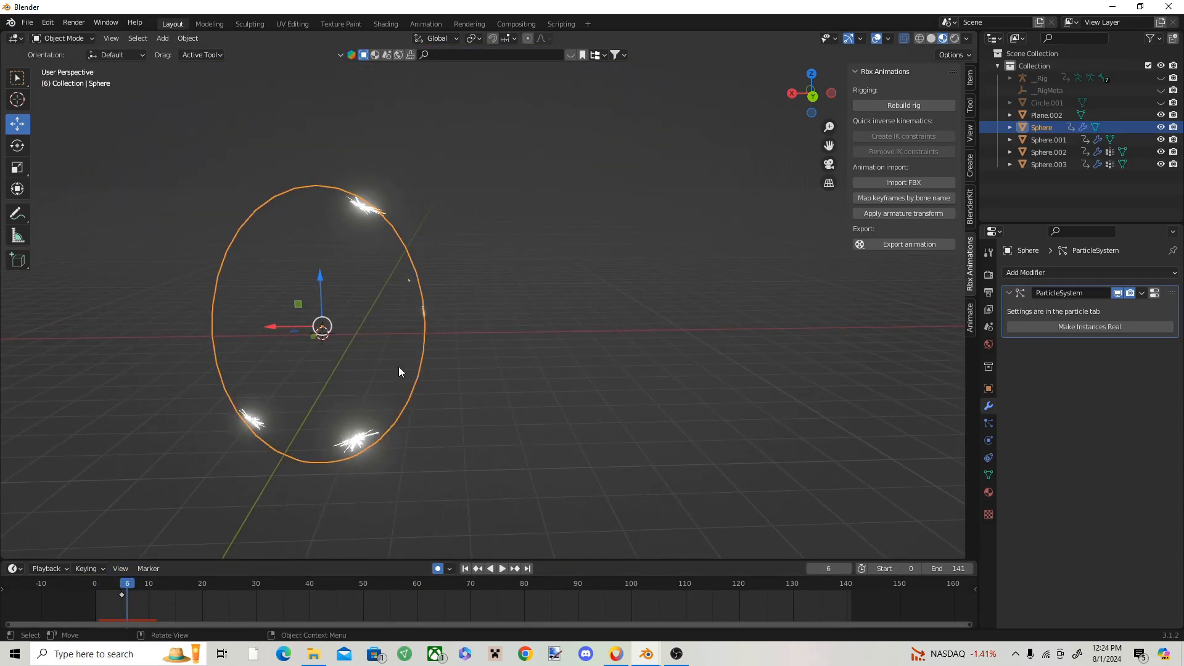
{"action": "left_click", "coordinate": [158, 40]}
{"action": "mouse_move", "coordinate": [194, 51]}
{"action": "left_click", "coordinate": [294, 115]}
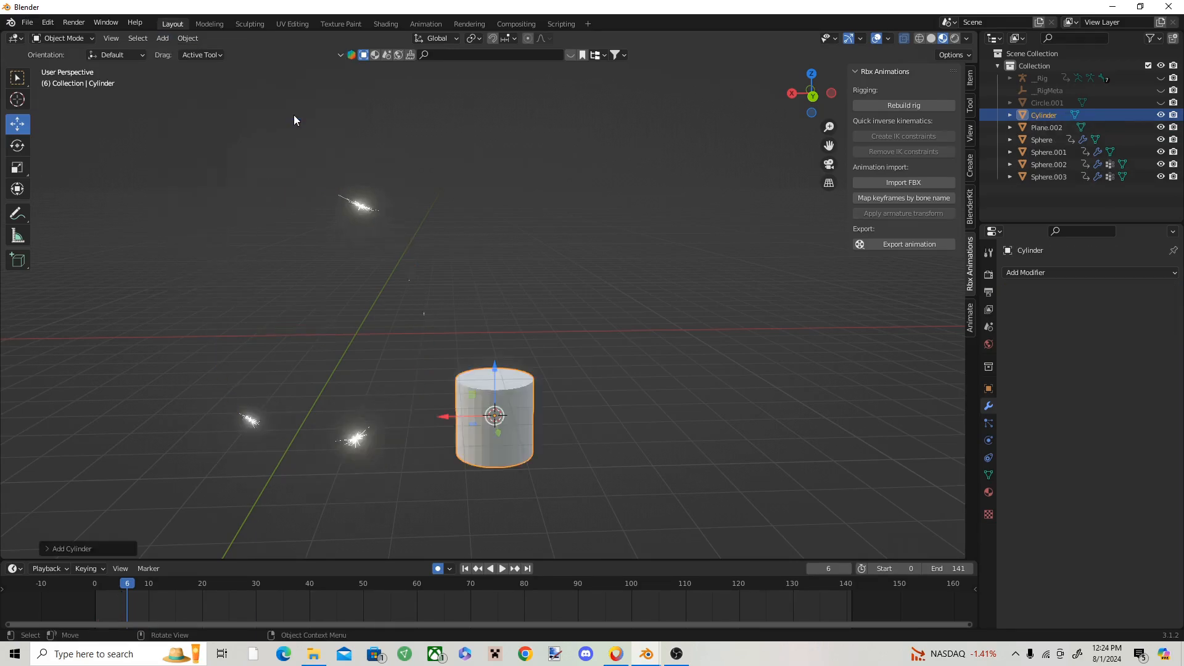
{"action": "right_click", "coordinate": [238, 276]}
{"action": "left_click", "coordinate": [237, 276]}
{"action": "left_click", "coordinate": [14, 162]}
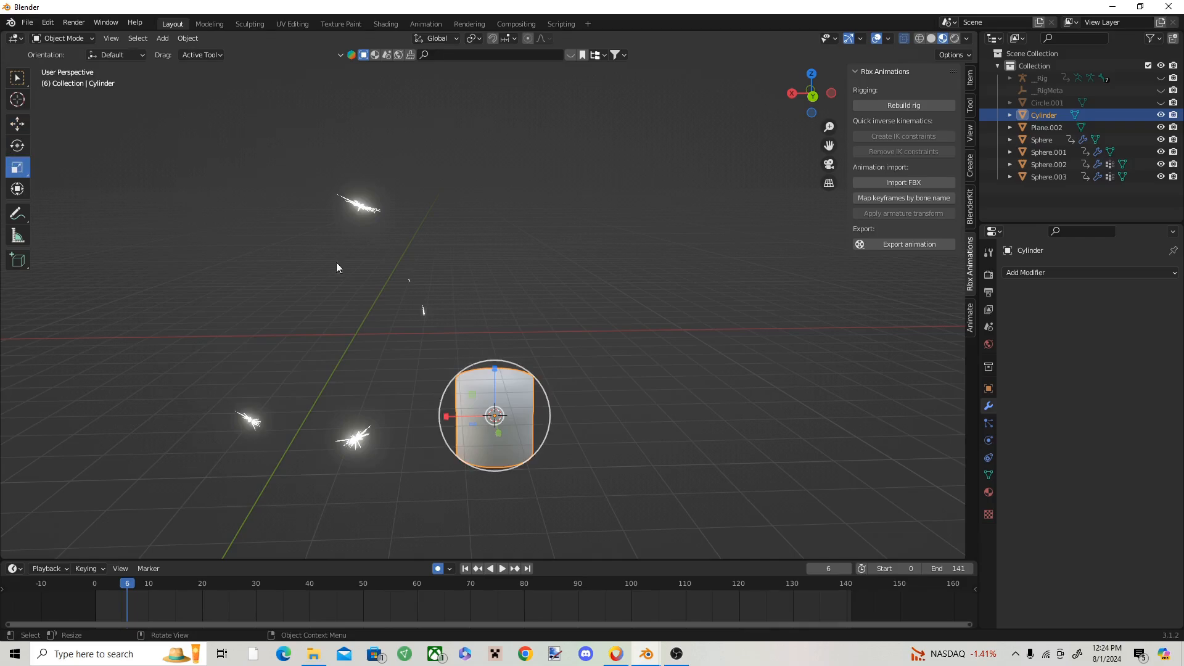
{"action": "left_click_drag", "start_coordinate": [515, 364], "coordinate": [536, 310]}
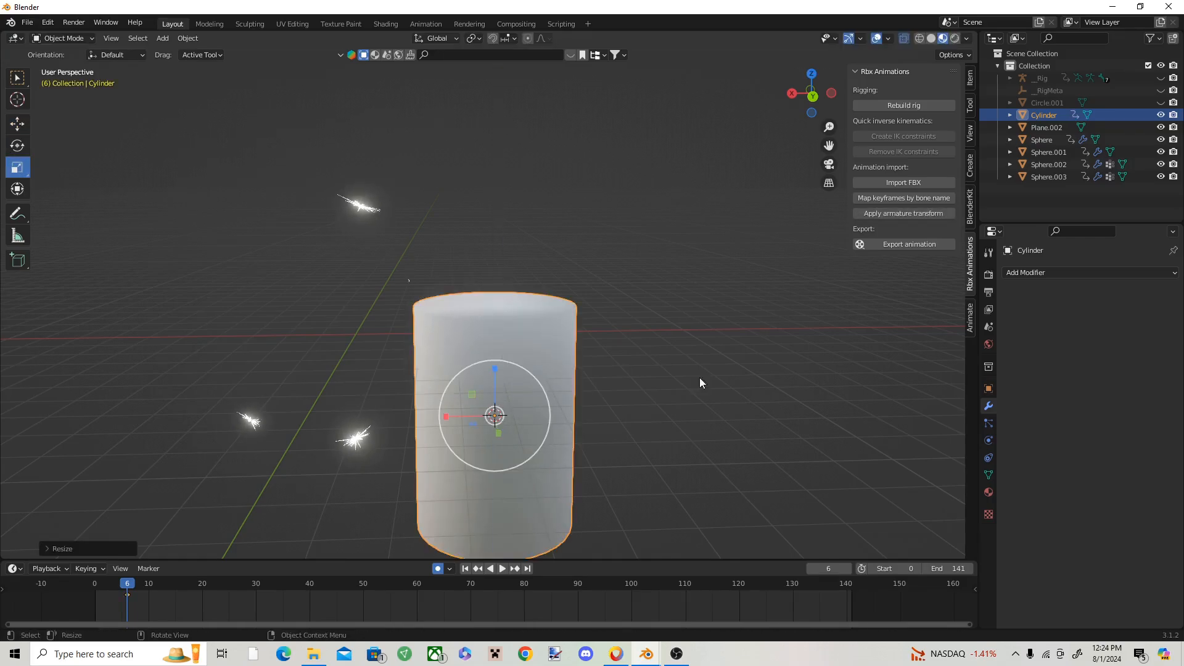
Step: Add a particle system to the cylinder and assign it the existing ParticleSettings used by the spiky bursts
{"action": "left_click", "coordinate": [989, 423]}
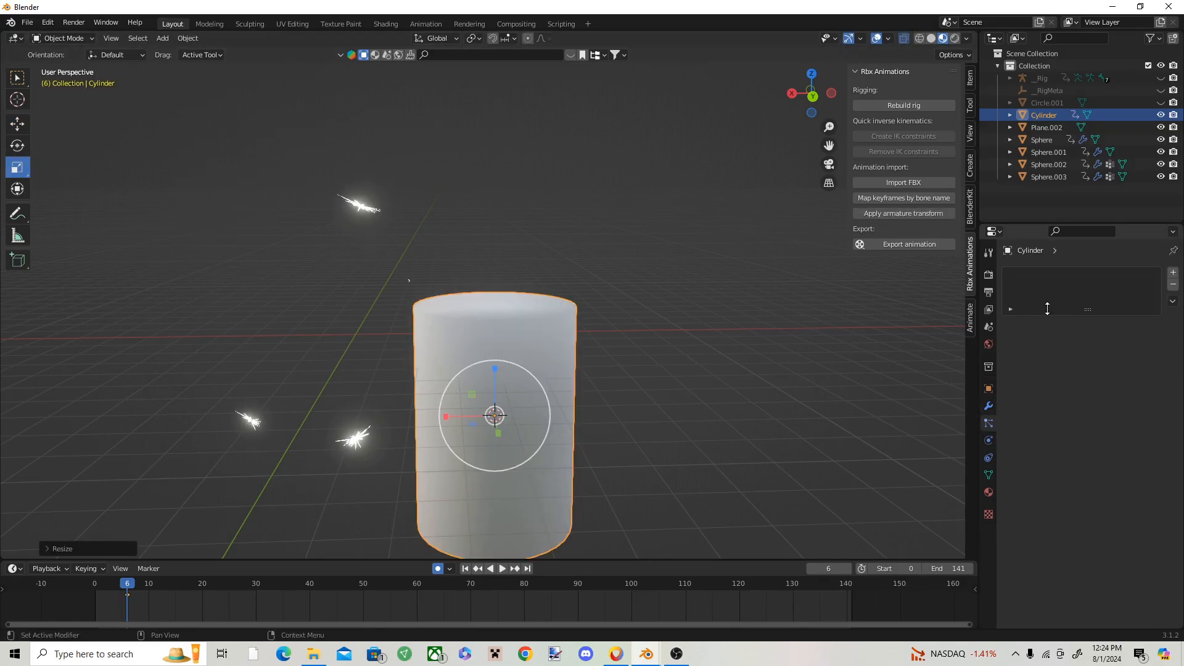
{"action": "left_click", "coordinate": [1173, 272]}
{"action": "left_click", "coordinate": [1011, 325]}
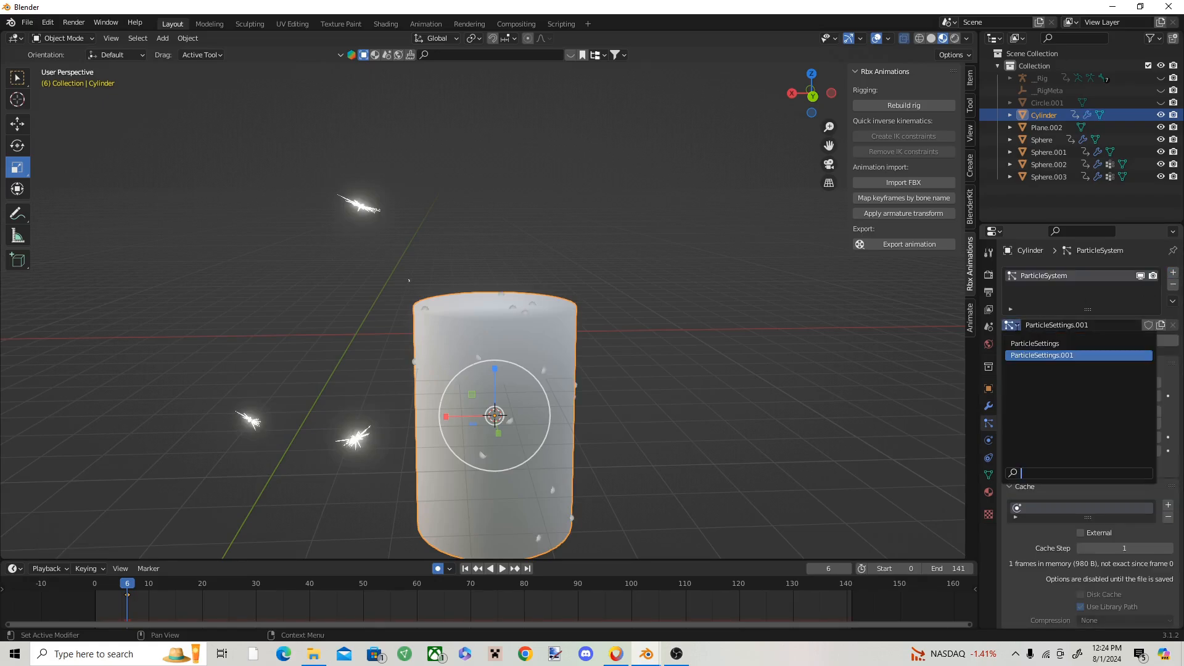
{"action": "left_click", "coordinate": [1028, 356]}
{"action": "key", "text": "space"}
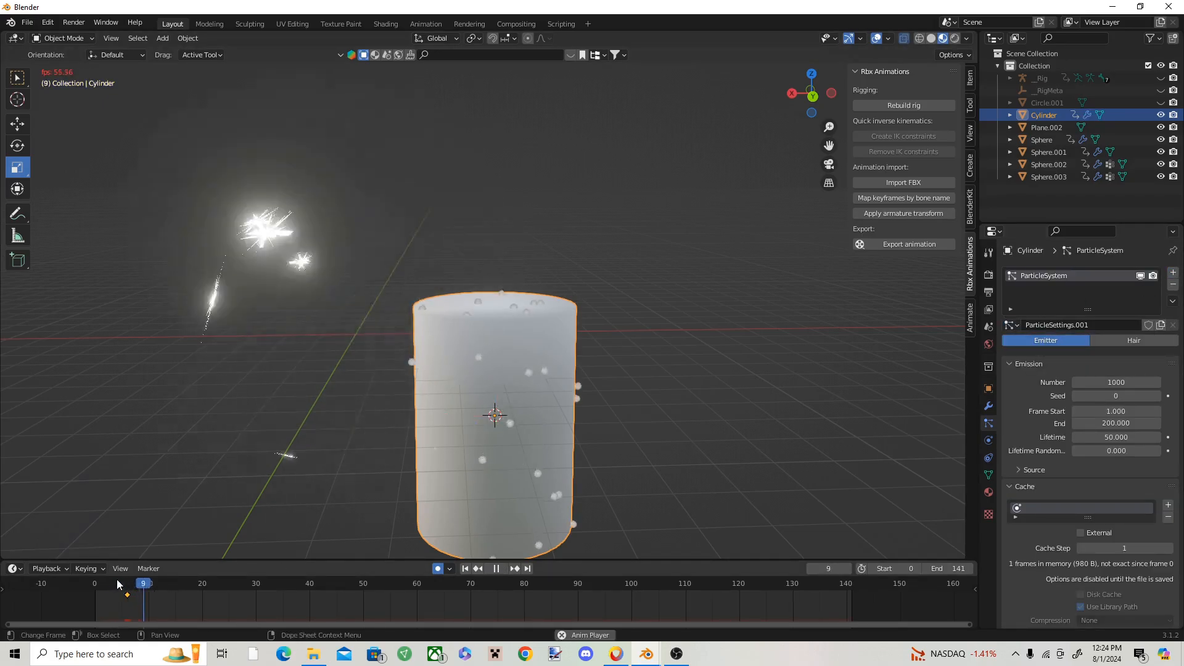
{"action": "key", "text": "space"}
{"action": "left_click", "coordinate": [1011, 326]}
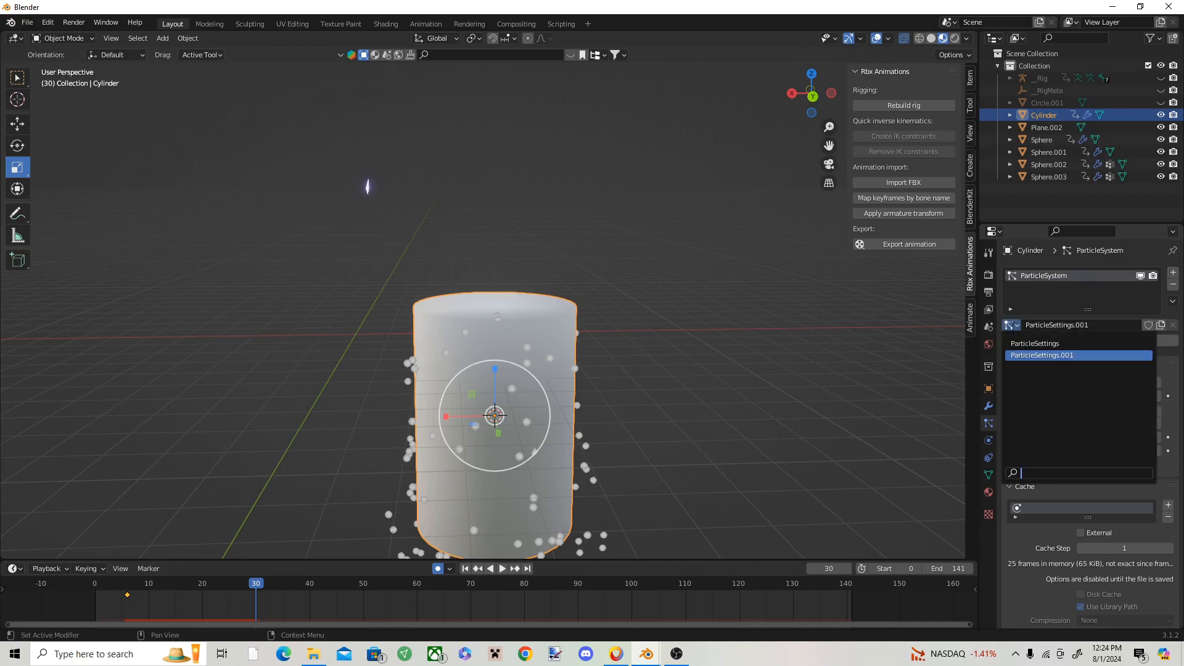
{"action": "left_click", "coordinate": [1013, 348]}
{"action": "left_click_drag", "start_coordinate": [246, 575], "coordinate": [197, 583]}
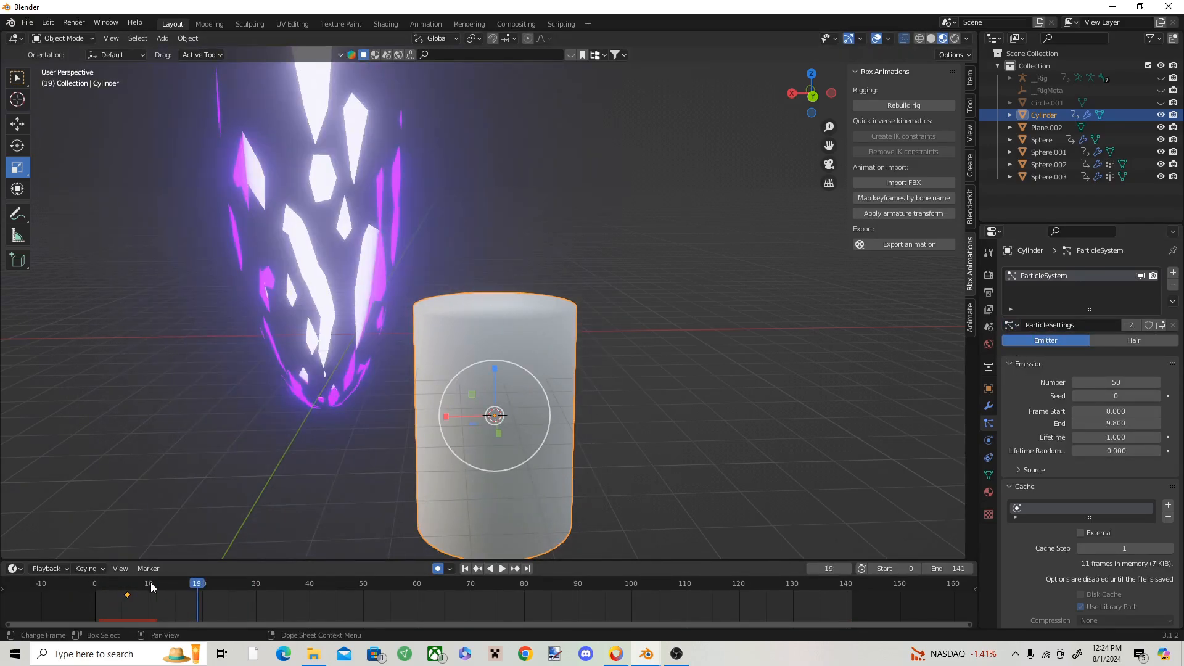
Step: Delete the original particle-emitting sphere around the base of the purple beam
{"action": "middle_click_drag", "start_coordinate": [476, 449], "coordinate": [411, 425]}
{"action": "left_click", "coordinate": [410, 420]}
{"action": "key", "text": "Delete"}
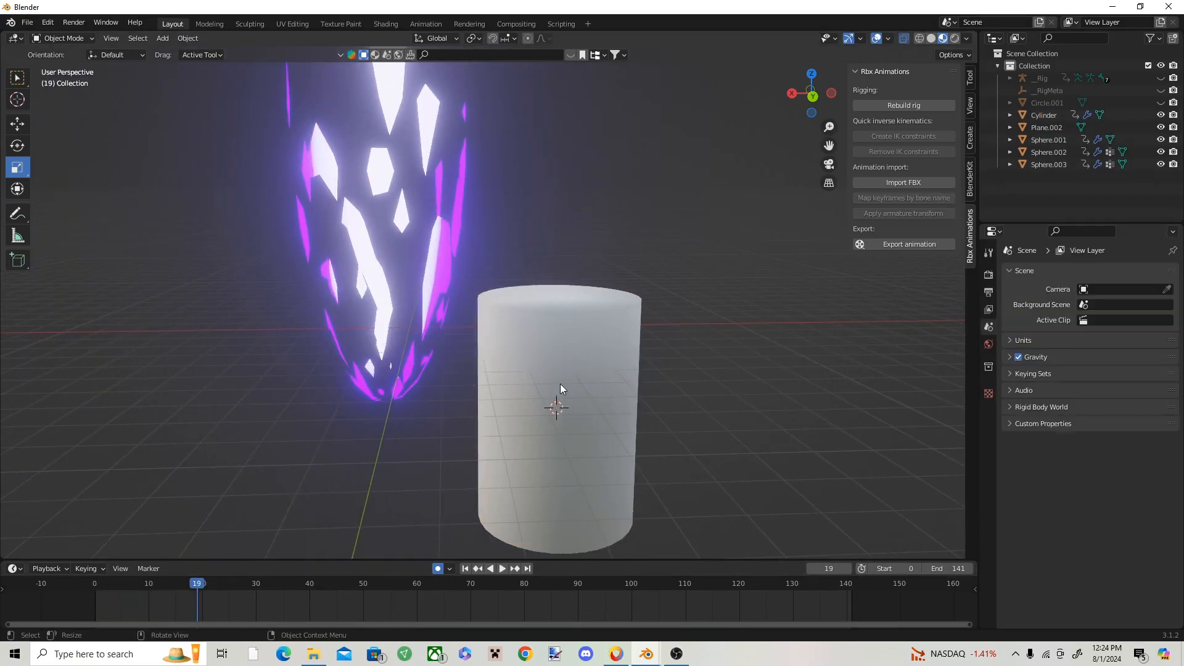
Step: Move the cylinder over the lower end of the purple beam, aligning it on all three axes at frame 19
{"action": "left_click", "coordinate": [558, 386]}
{"action": "scroll", "coordinate": [541, 398], "scroll_direction": "down", "scroll_amount": 1}
{"action": "left_click", "coordinate": [9, 123]}
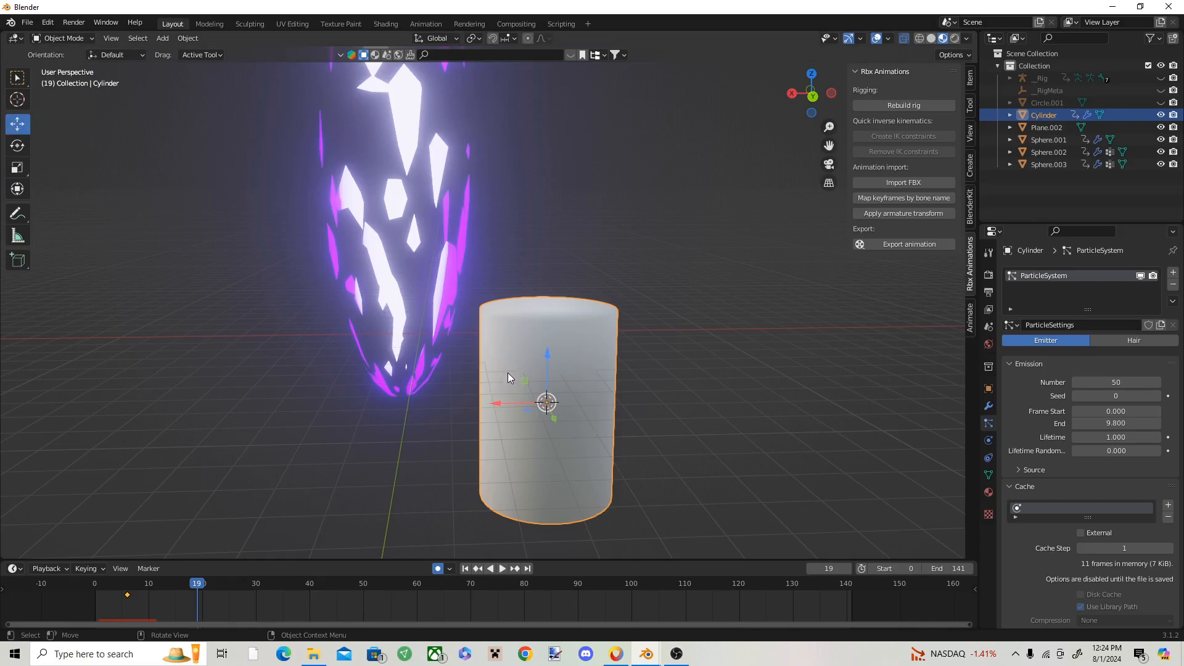
{"action": "left_click_drag", "start_coordinate": [509, 404], "coordinate": [326, 387]}
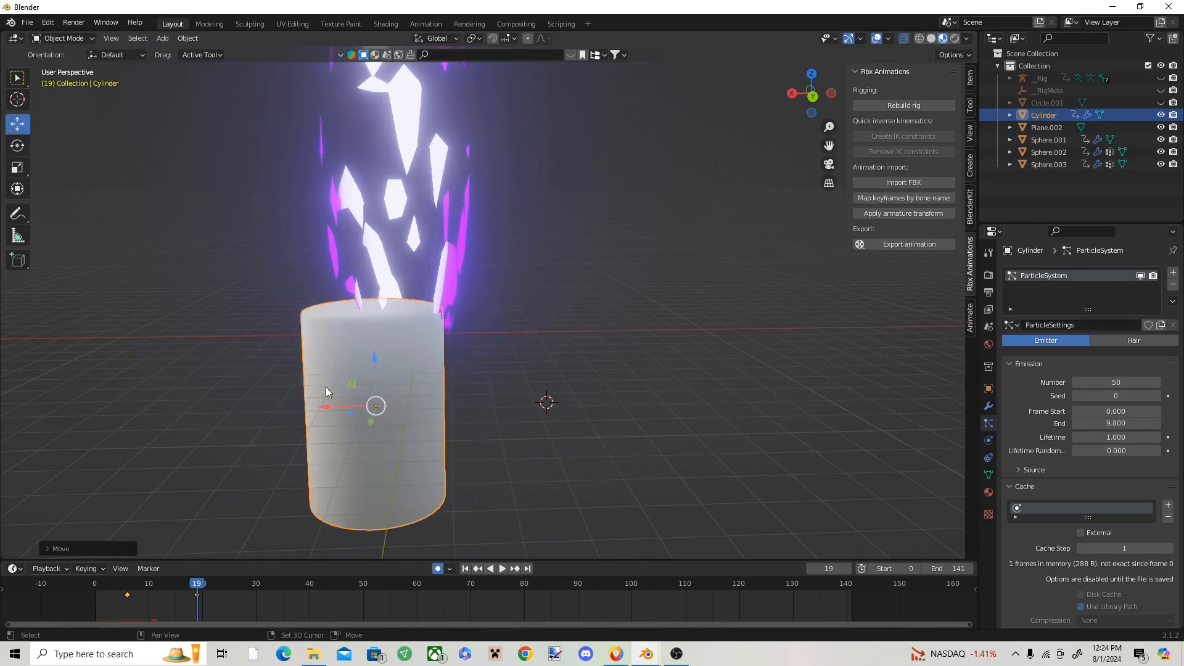
{"action": "middle_click_drag", "start_coordinate": [326, 387], "coordinate": [552, 413]}
{"action": "left_click_drag", "start_coordinate": [395, 389], "coordinate": [399, 343]}
{"action": "middle_click_drag", "start_coordinate": [398, 342], "coordinate": [321, 338]}
{"action": "left_click_drag", "start_coordinate": [426, 376], "coordinate": [490, 299]}
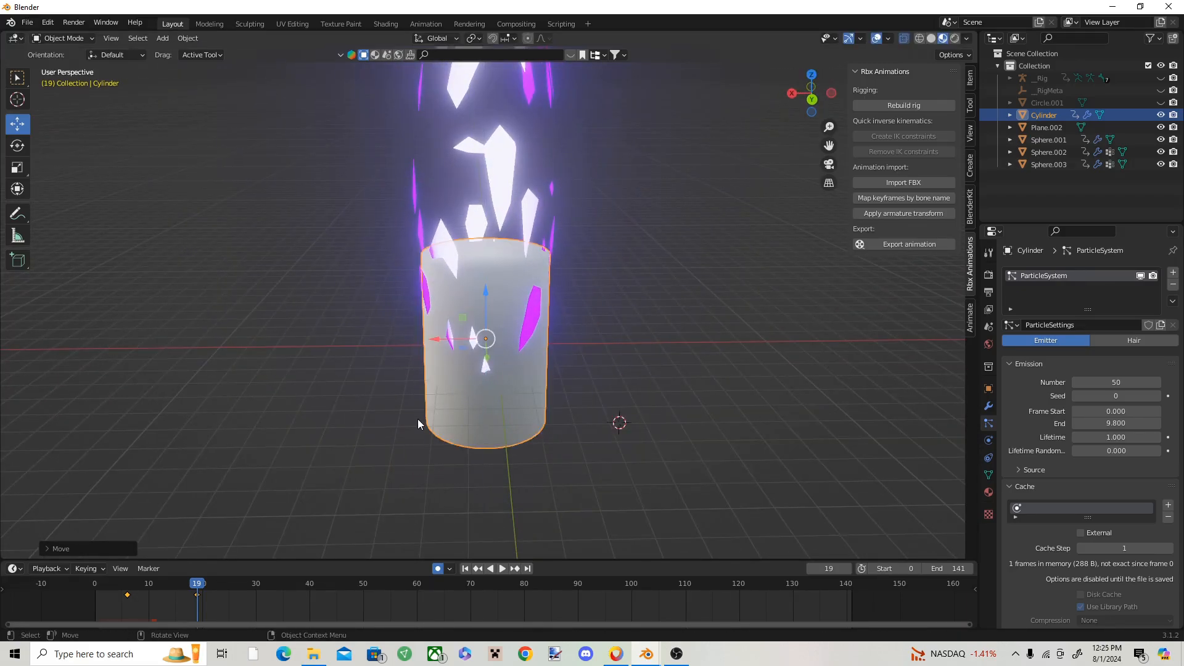
Step: Delete the cylinder's keyframe at frame 6, and select the dissolving purple sphere
{"action": "left_click", "coordinate": [127, 595]}
{"action": "key", "text": "x"}
{"action": "left_click", "coordinate": [129, 594]}
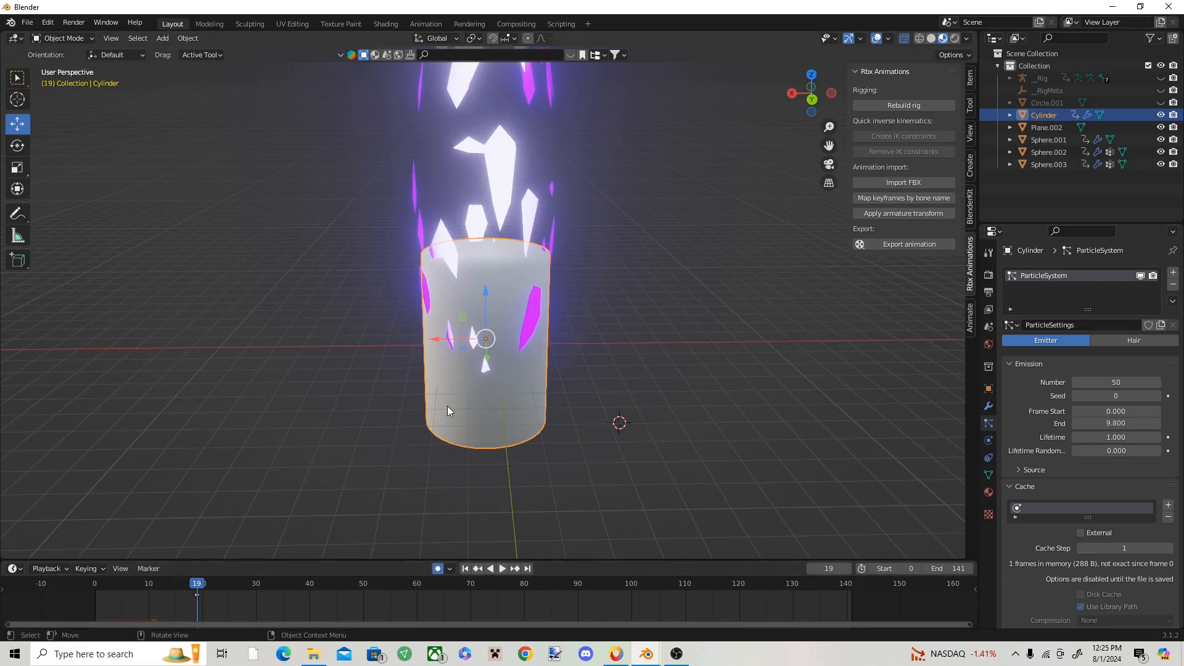
{"action": "middle_click_drag", "start_coordinate": [459, 379], "coordinate": [484, 358]}
{"action": "scroll", "coordinate": [484, 358], "scroll_direction": "up", "scroll_amount": 1}
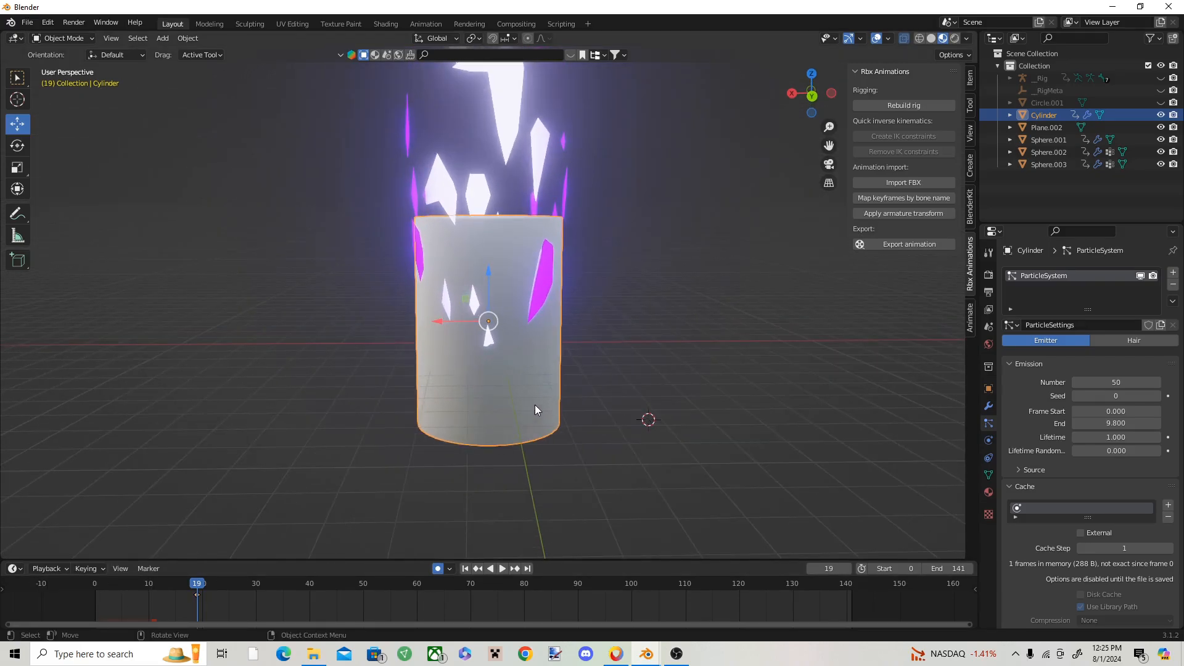
{"action": "left_click", "coordinate": [553, 164]}
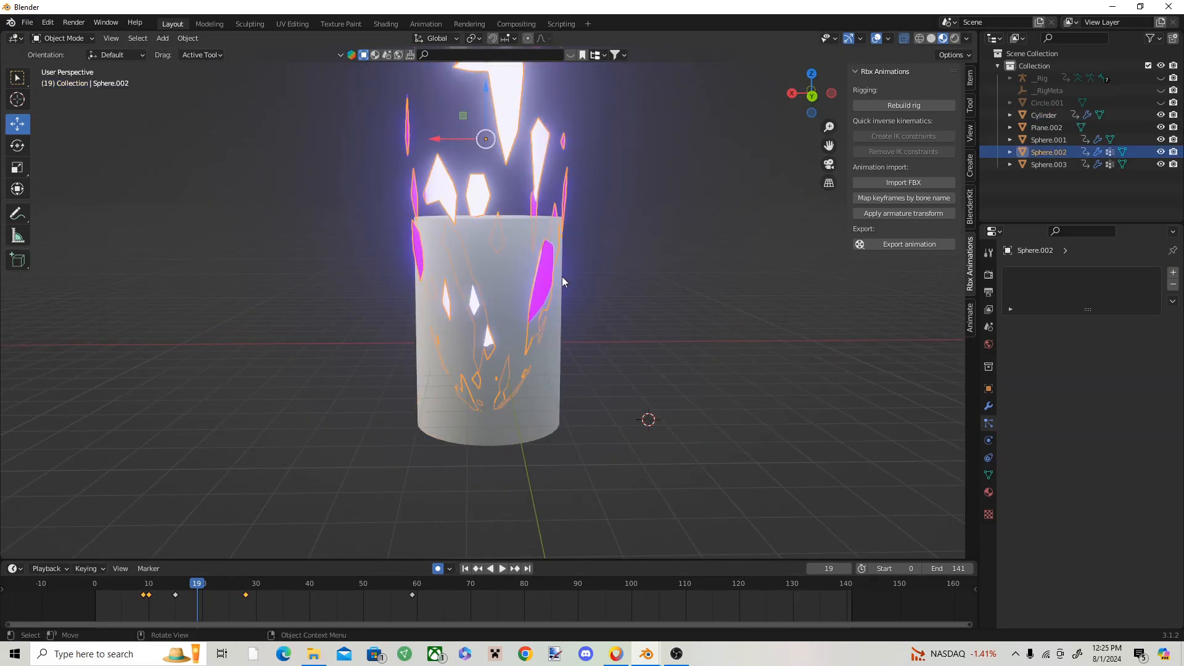
Step: Select the cylinder emitter and disable Rotation in its particle system settings
{"action": "left_click", "coordinate": [546, 389]}
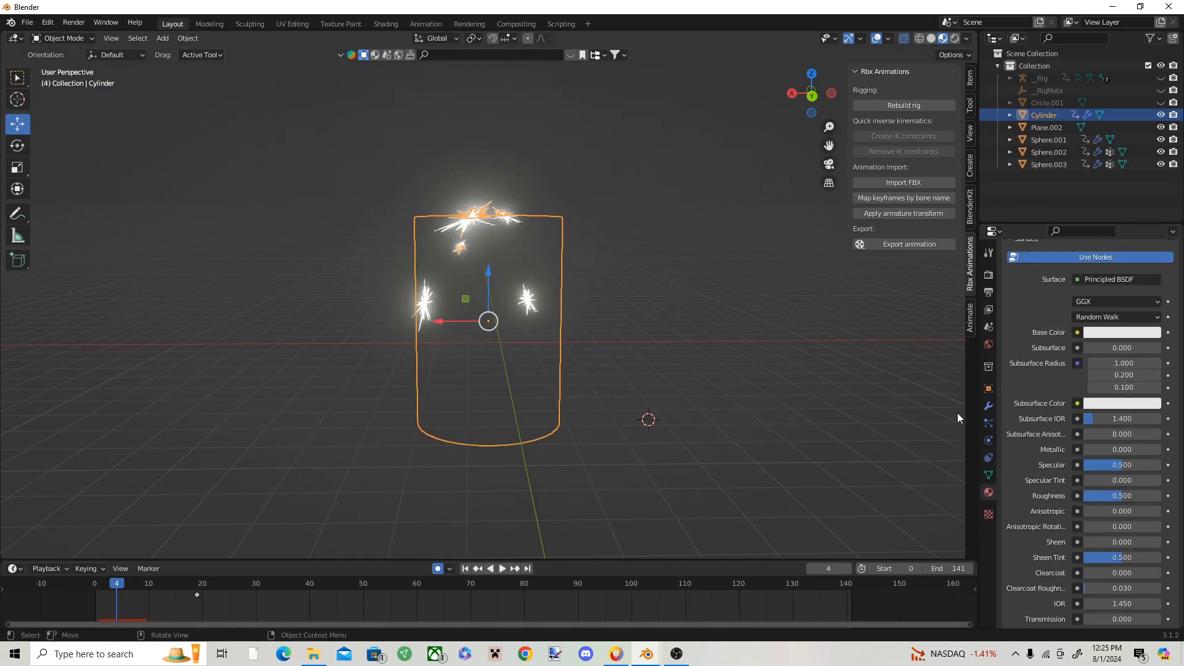
{"action": "left_click", "coordinate": [988, 423]}
{"action": "scroll", "coordinate": [1117, 415], "scroll_direction": "down", "scroll_amount": 10}
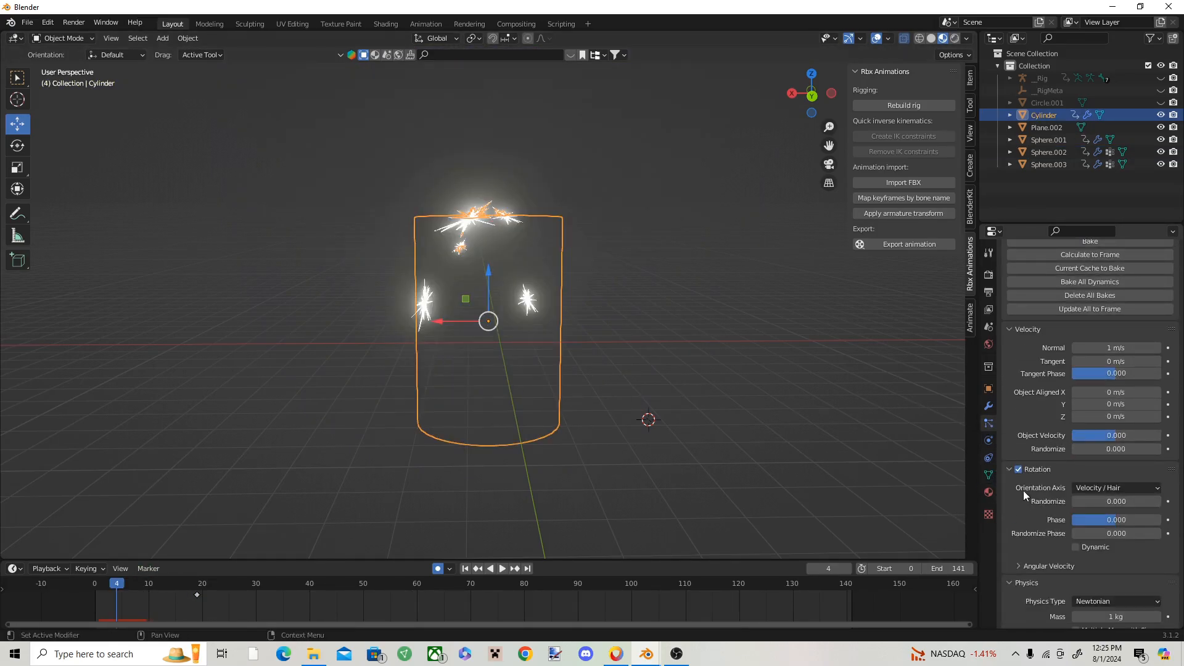
{"action": "left_click", "coordinate": [1018, 469]}
Step: Play the animation from the first frames and examine the cylinder's particle bursts from different angles
{"action": "mouse_move", "coordinate": [118, 577]}
{"action": "left_mouse_down"}
{"action": "mouse_move", "coordinate": [105, 578]}
{"action": "mouse_move", "coordinate": [145, 578]}
{"action": "mouse_move", "coordinate": [121, 576]}
{"action": "left_mouse_up"}
{"action": "middle_click_drag", "start_coordinate": [492, 350], "coordinate": [601, 349]}
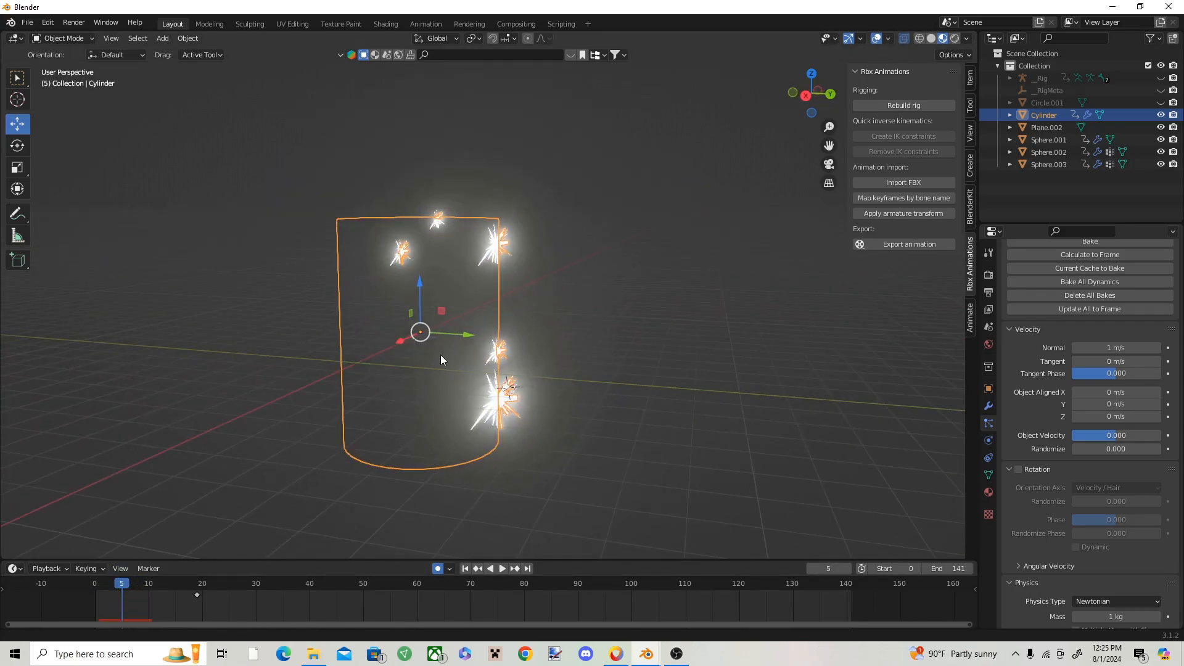
{"action": "middle_click_drag", "start_coordinate": [441, 354], "coordinate": [582, 349], "text": "shift"}
{"action": "scroll", "coordinate": [582, 349], "scroll_direction": "down", "scroll_amount": 1}
{"action": "left_click", "coordinate": [104, 582]}
{"action": "key", "text": "space"}
{"action": "left_click_drag", "start_coordinate": [103, 583], "coordinate": [94, 583]}
{"action": "left_click", "coordinate": [527, 409]}
{"action": "middle_click_drag", "start_coordinate": [527, 409], "coordinate": [593, 400]}
{"action": "key", "text": "space"}
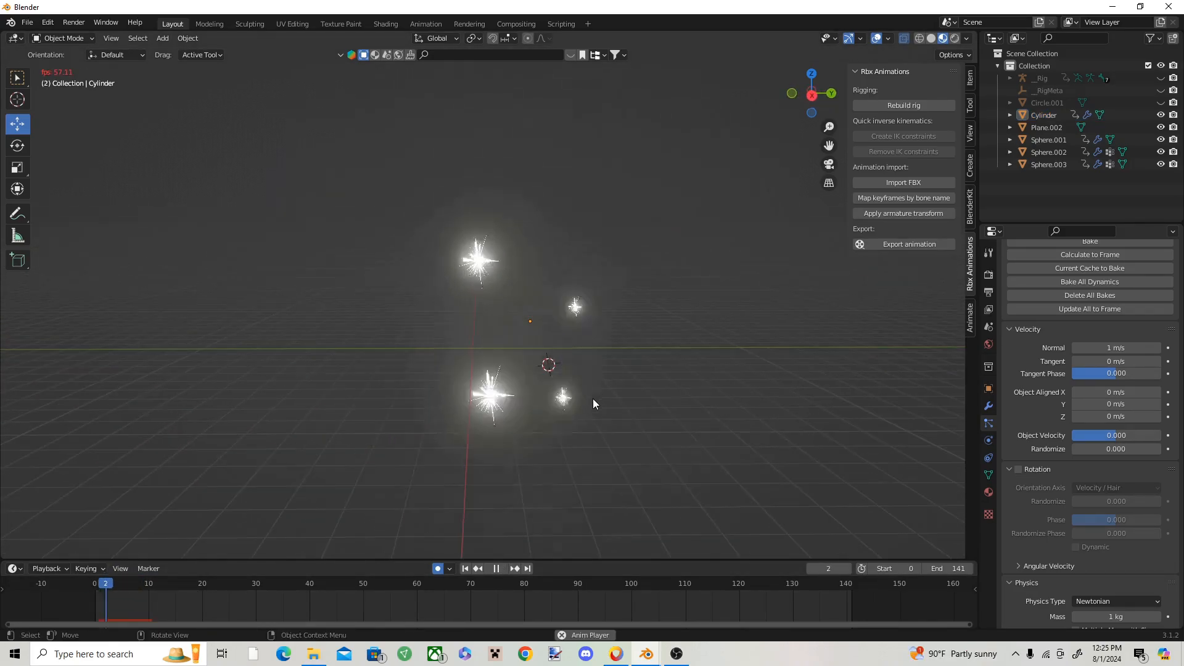
Step: Switch to the finished hollow purple file and examine the objects surrounding the base of the beam, including the jagged ground ring
{"action": "mouse_move", "coordinate": [646, 654]}
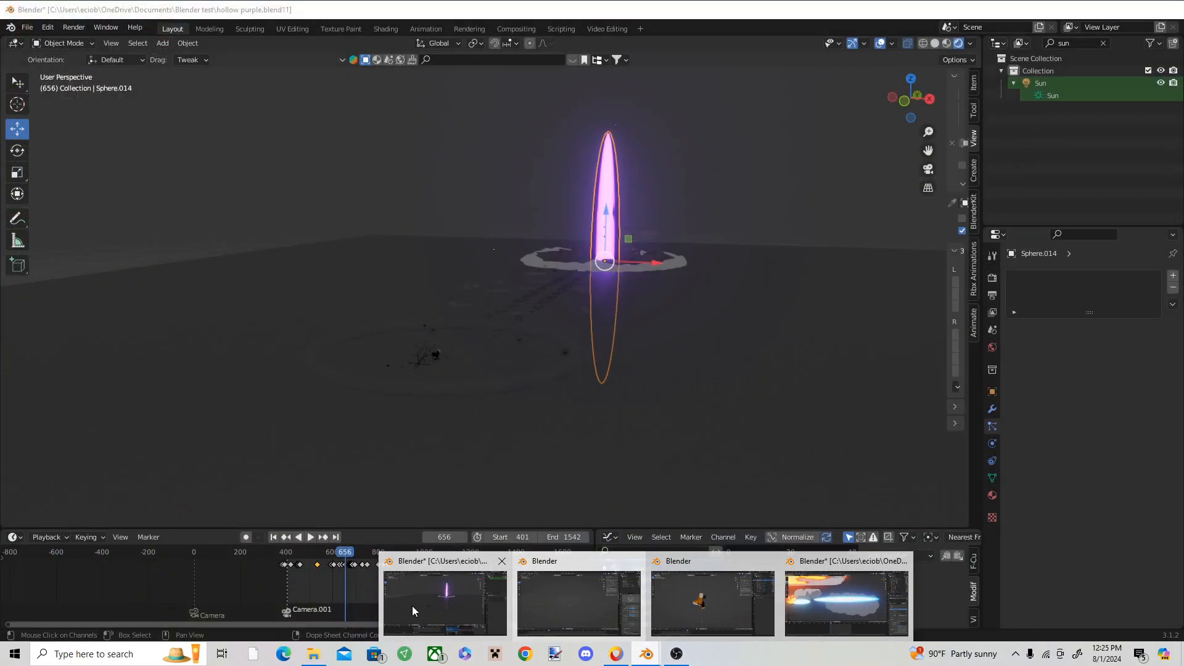
{"action": "left_click", "coordinate": [412, 606]}
{"action": "key", "text": "space"}
{"action": "middle_click_drag", "start_coordinate": [590, 323], "coordinate": [458, 291], "text": "shift"}
{"action": "scroll", "coordinate": [553, 307], "scroll_direction": "up", "scroll_amount": 3}
{"action": "left_click", "coordinate": [551, 296]}
{"action": "scroll", "coordinate": [459, 291], "scroll_direction": "up", "scroll_amount": 2}
{"action": "left_click", "coordinate": [461, 291]}
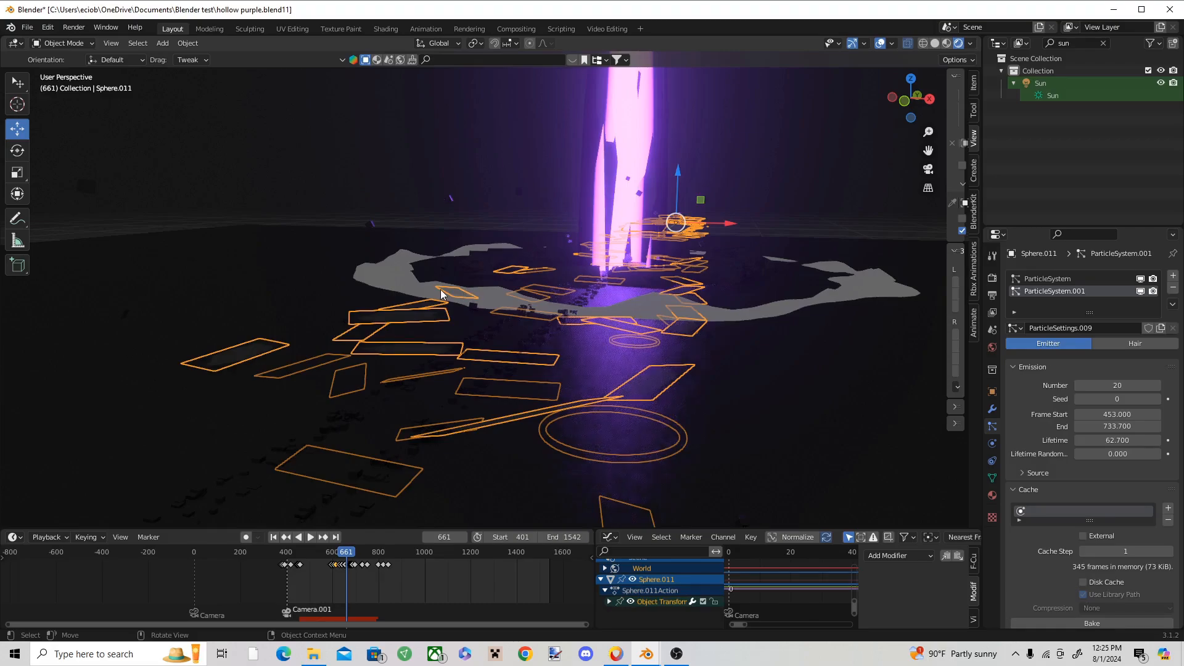
{"action": "left_click", "coordinate": [425, 288]}
{"action": "scroll", "coordinate": [464, 290], "scroll_direction": "up", "scroll_amount": 1}
{"action": "scroll", "coordinate": [464, 294], "scroll_direction": "down", "scroll_amount": 1}
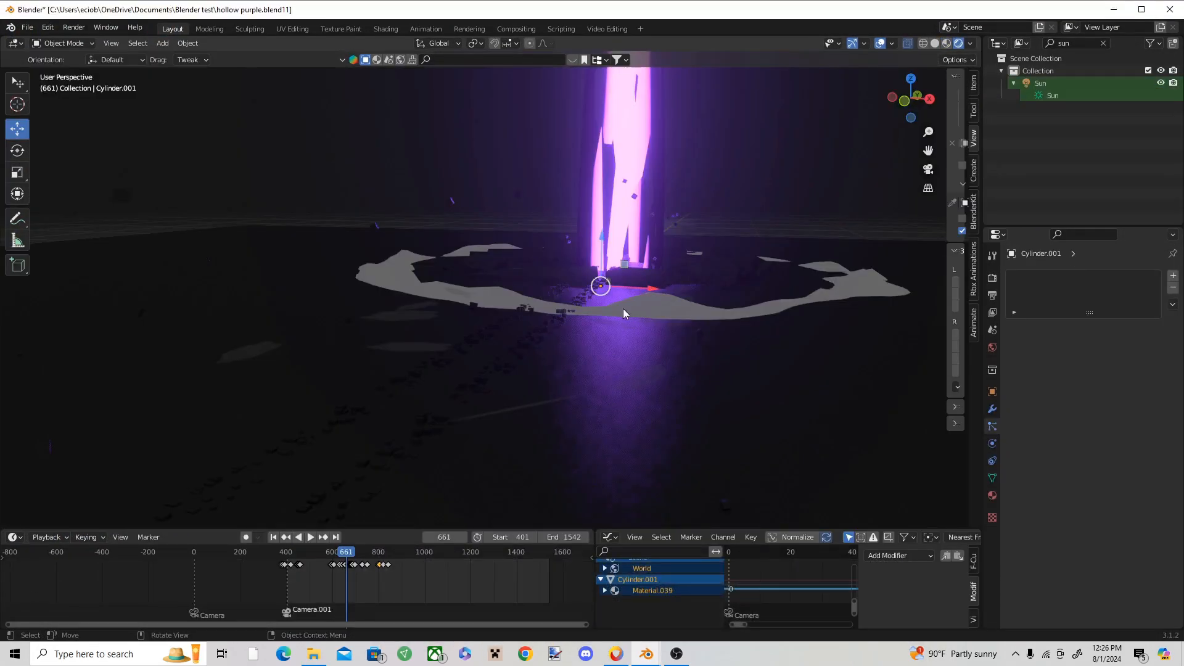
{"action": "left_click", "coordinate": [623, 314]}
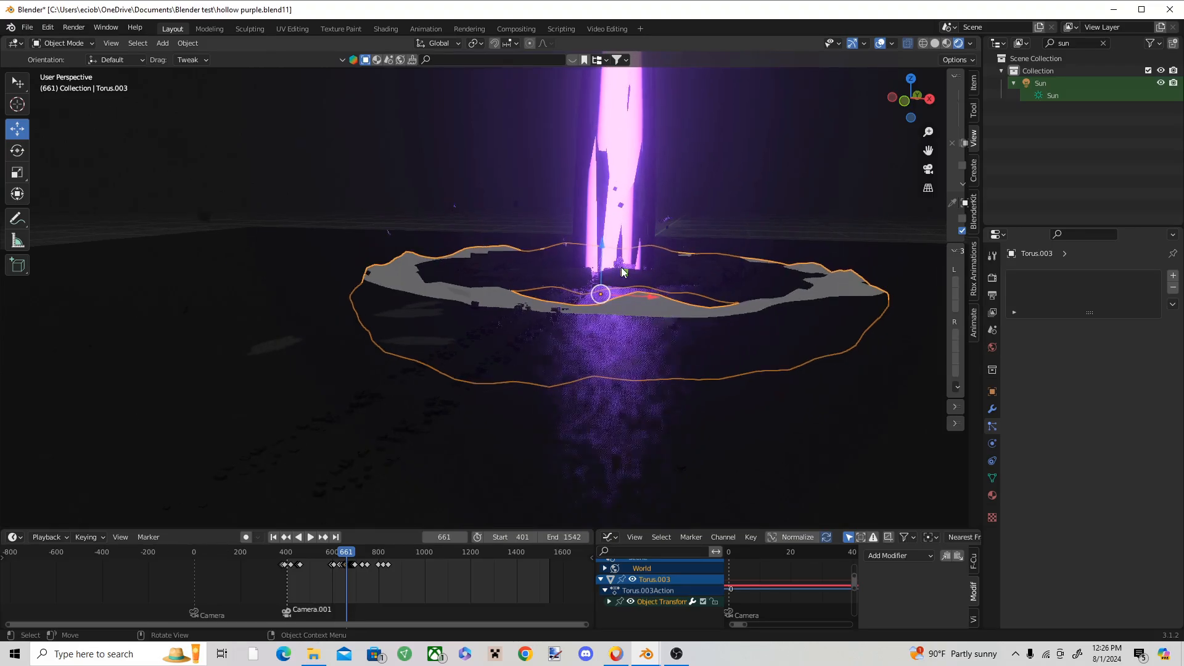
Step: Check the Blender factory file and the hollow purple file again, and return to the working effect scene
{"action": "mouse_move", "coordinate": [646, 654]}
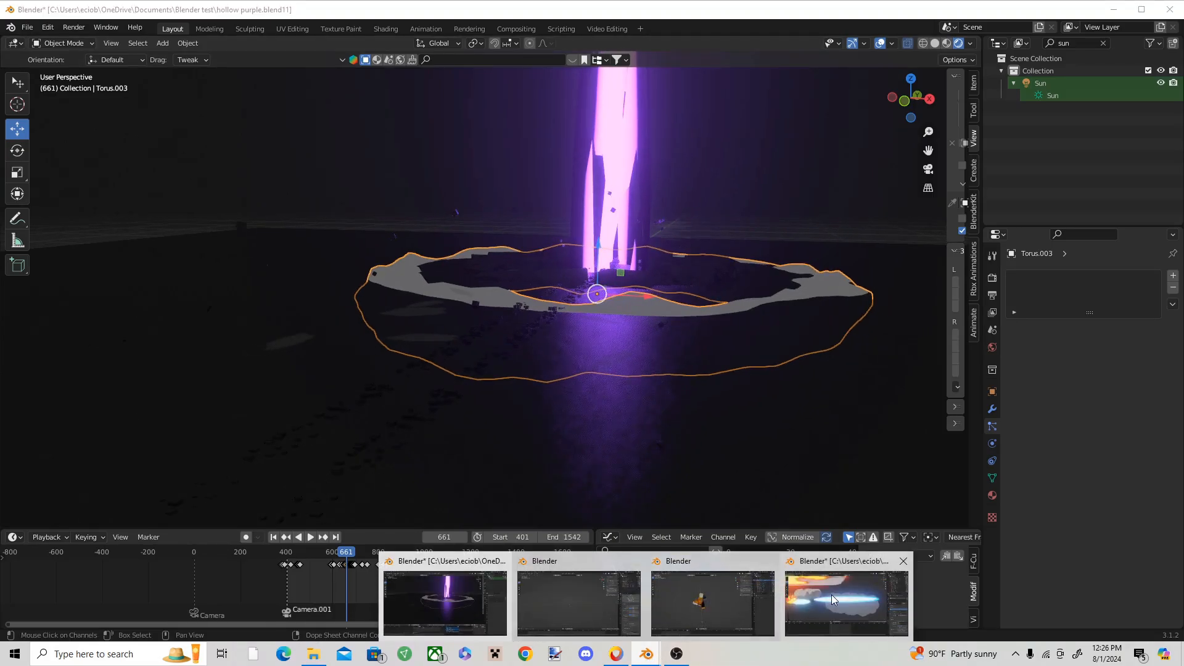
{"action": "left_click", "coordinate": [831, 595]}
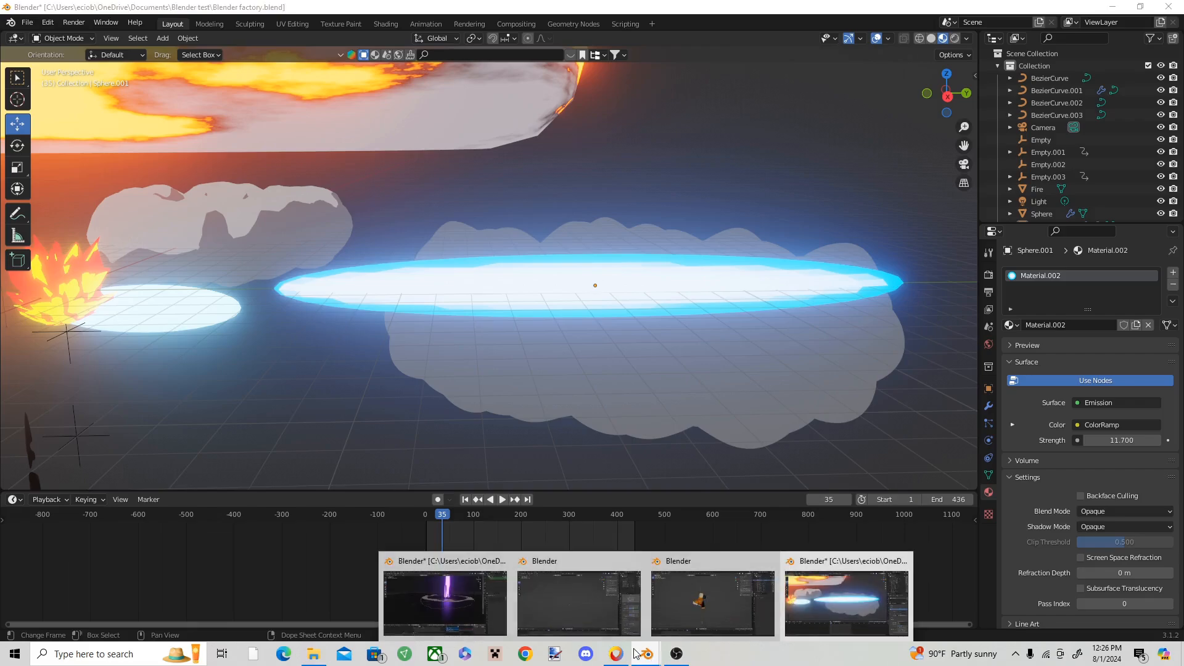
{"action": "left_click", "coordinate": [483, 598]}
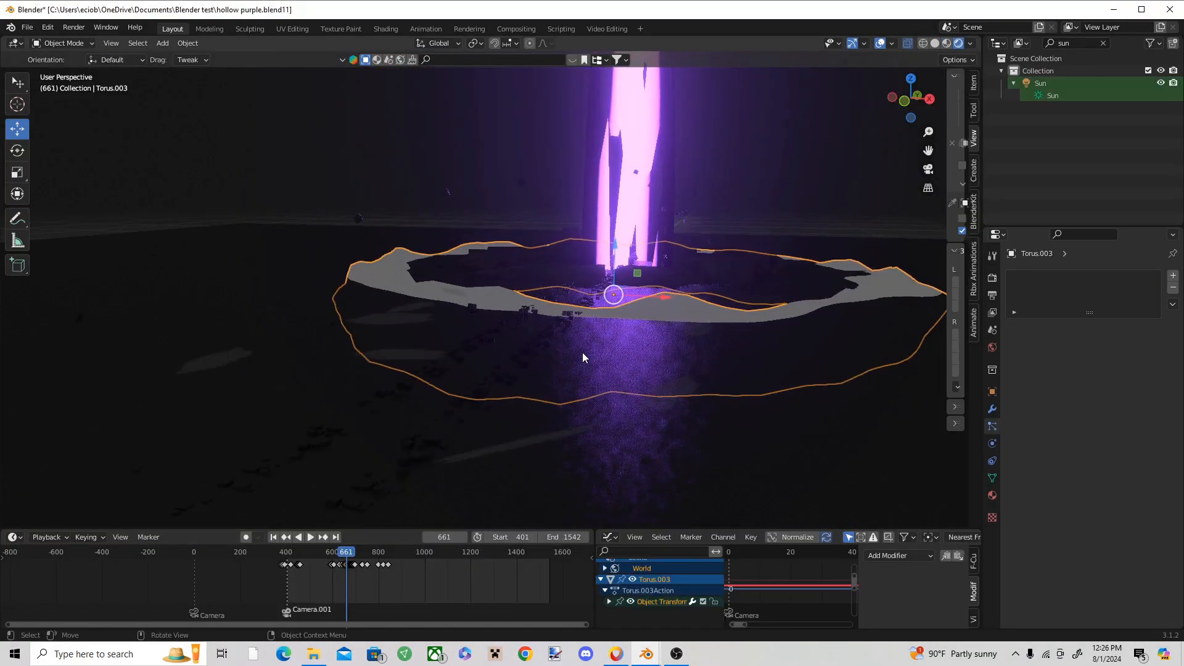
{"action": "mouse_move", "coordinate": [644, 654]}
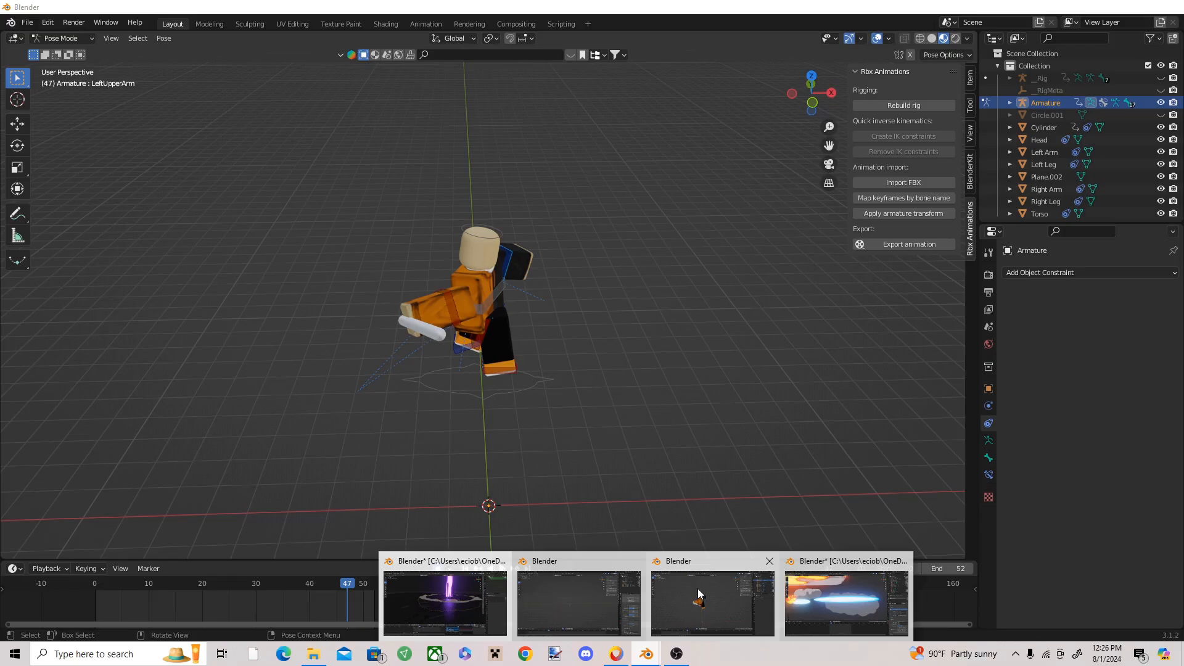
{"action": "mouse_move", "coordinate": [827, 605]}
{"action": "left_click", "coordinate": [604, 593]}
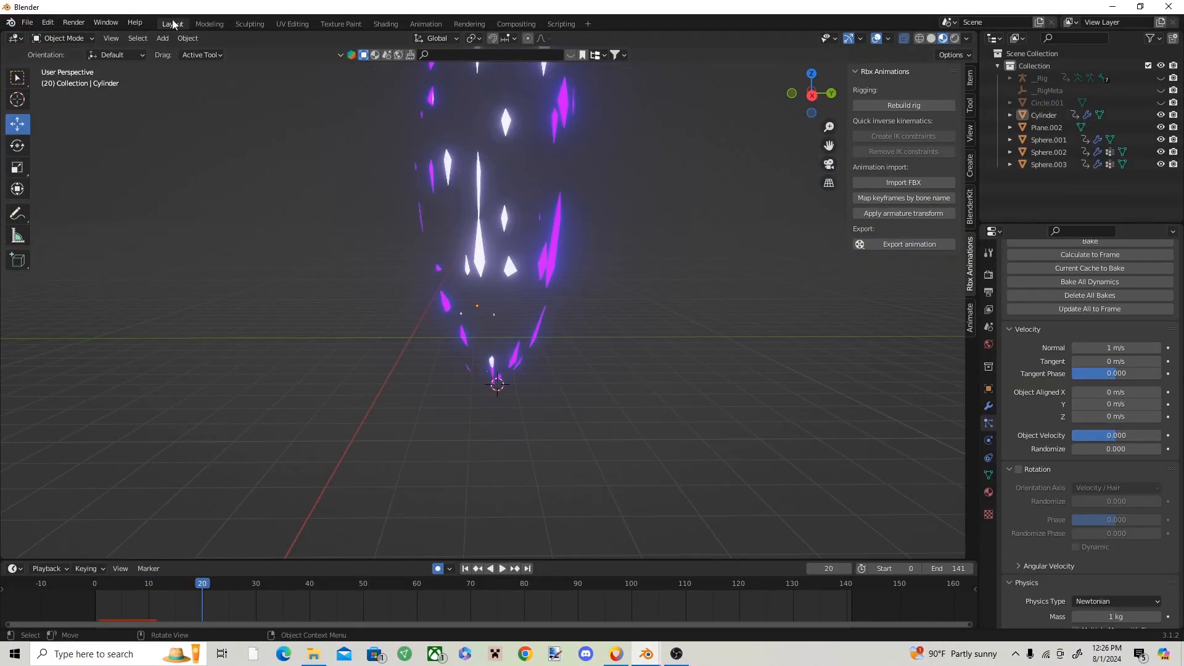
Step: Add a torus mesh at the 3D cursor, at the base of the purple beam
{"action": "left_click", "coordinate": [166, 38]}
{"action": "mouse_move", "coordinate": [177, 53]}
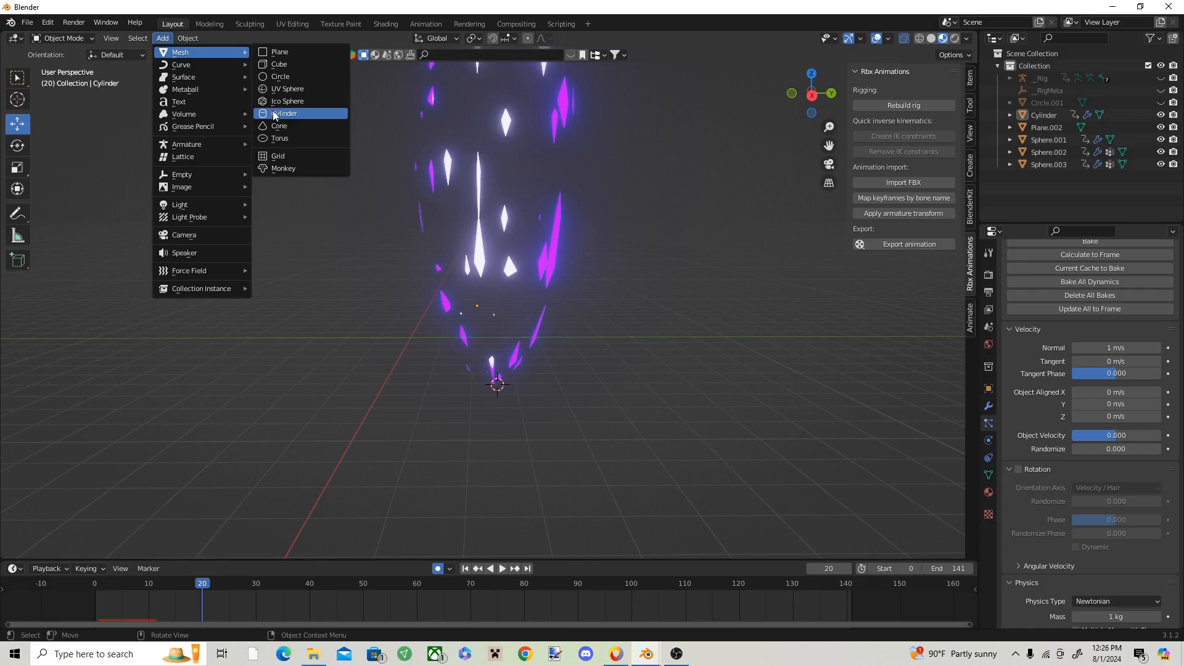
{"action": "left_click", "coordinate": [285, 139]}
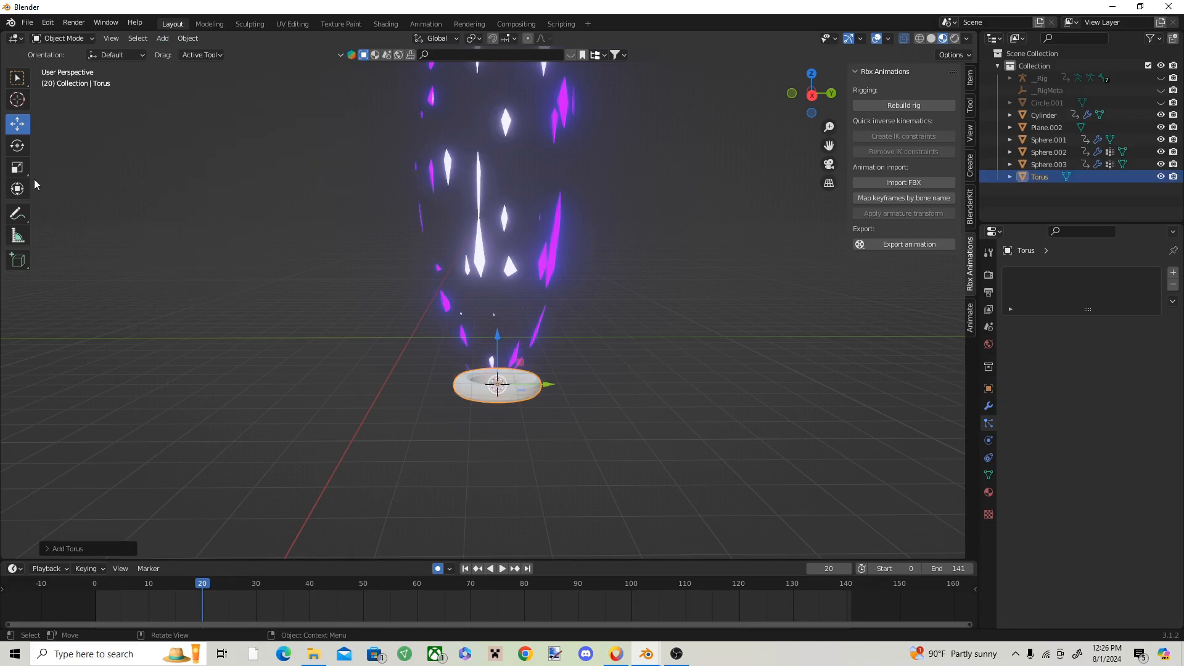
Step: Scale the torus up uniformly into a wide ring around the beam's base and shade it smooth
{"action": "mouse_move", "coordinate": [549, 361]}
{"action": "left_mouse_down"}
{"action": "mouse_move", "coordinate": [633, 285]}
{"action": "mouse_move", "coordinate": [749, 81]}
{"action": "left_mouse_up"}
{"action": "right_click", "coordinate": [609, 207]}
{"action": "left_click", "coordinate": [607, 208]}
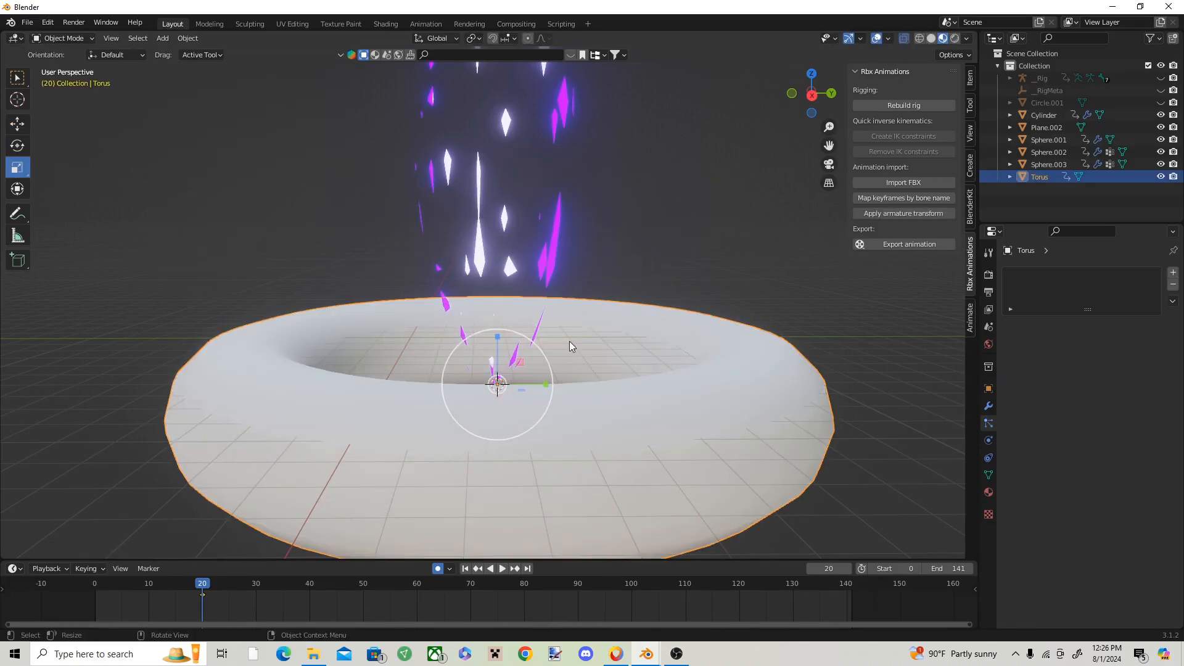
Step: Add a Displace modifier to the torus and give it a new texture of type Clouds
{"action": "left_click", "coordinate": [1048, 273]}
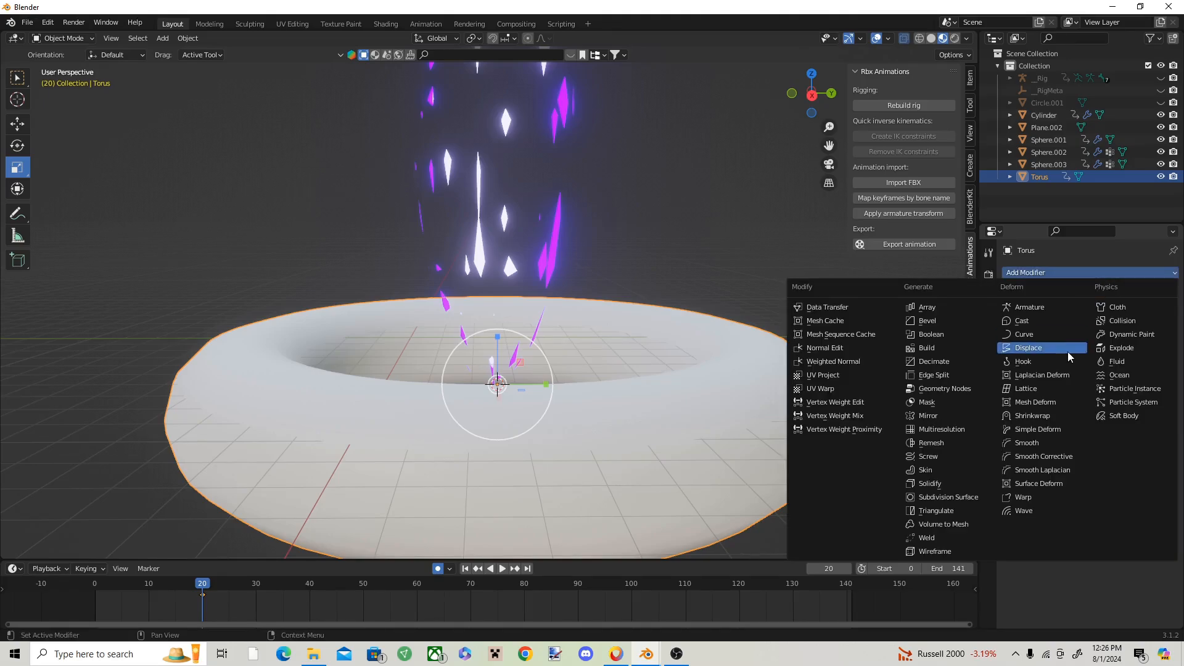
{"action": "left_click", "coordinate": [1033, 350]}
{"action": "left_click", "coordinate": [1116, 309]}
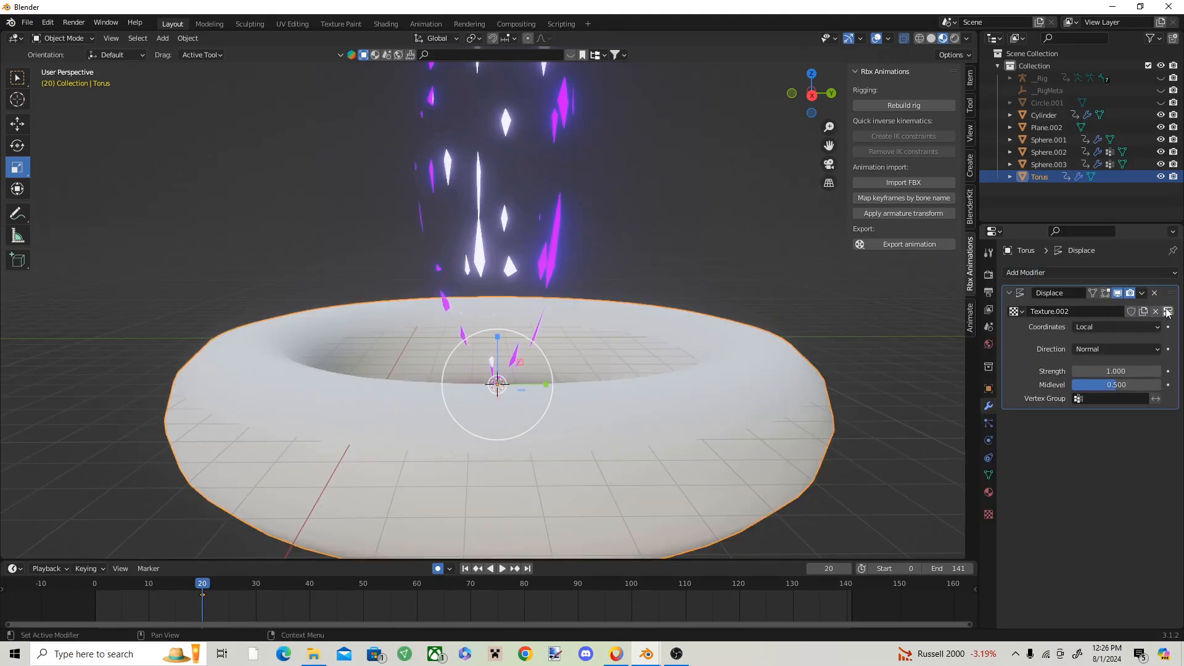
{"action": "left_click", "coordinate": [1165, 311]}
{"action": "left_click", "coordinate": [1104, 312]}
{"action": "left_click", "coordinate": [1085, 345]}
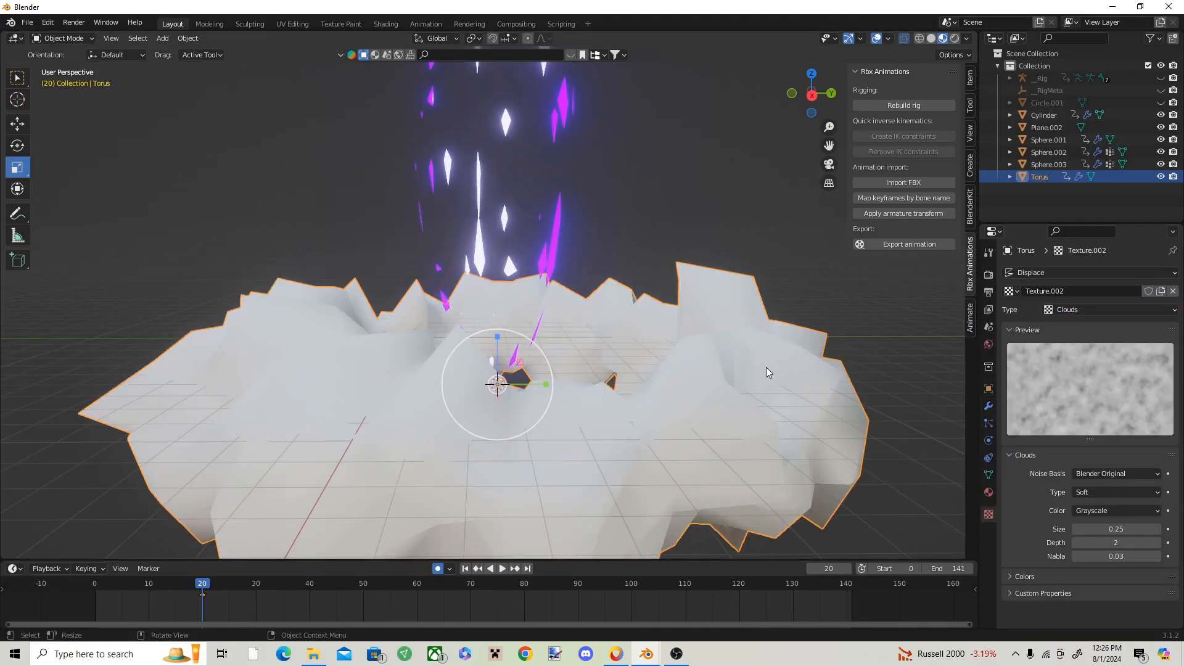
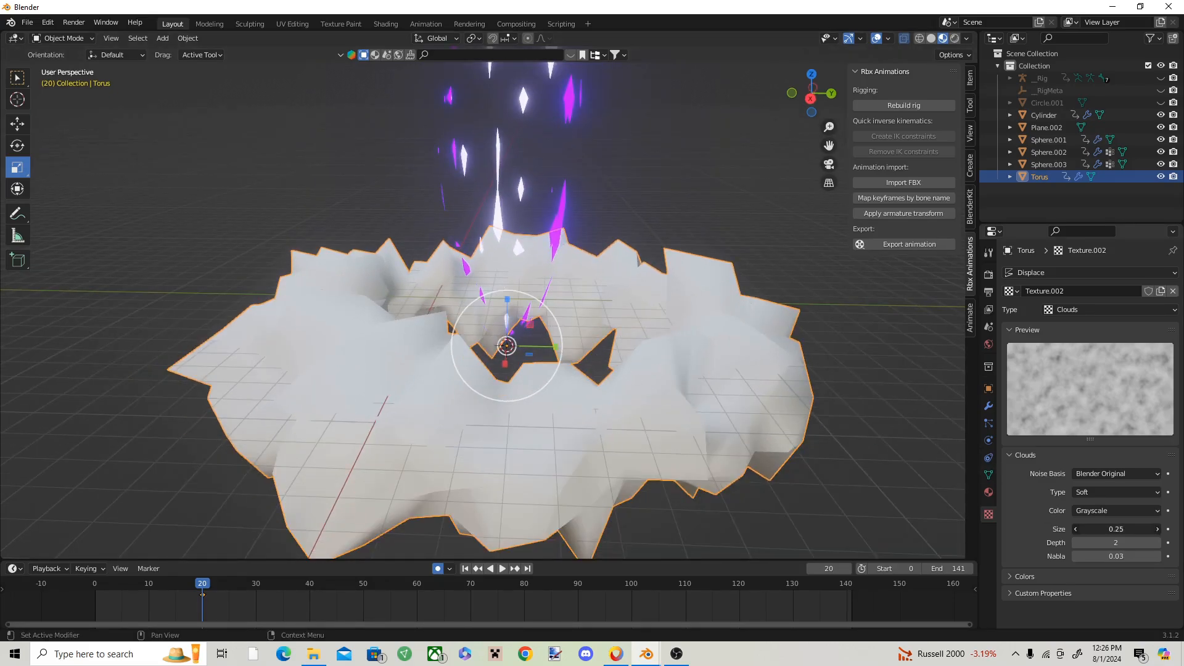
Step: Set the torus's Clouds texture size to 0.82 and keyframe the torus scaled down at frame 9
{"action": "mouse_move", "coordinate": [1116, 529]}
{"action": "left_mouse_down"}
{"action": "mouse_move", "coordinate": [1160, 529]}
{"action": "mouse_move", "coordinate": [1116, 530]}
{"action": "left_mouse_up"}
{"action": "middle_click_drag", "start_coordinate": [531, 395], "coordinate": [546, 396]}
{"action": "left_click_drag", "start_coordinate": [202, 585], "coordinate": [143, 566]}
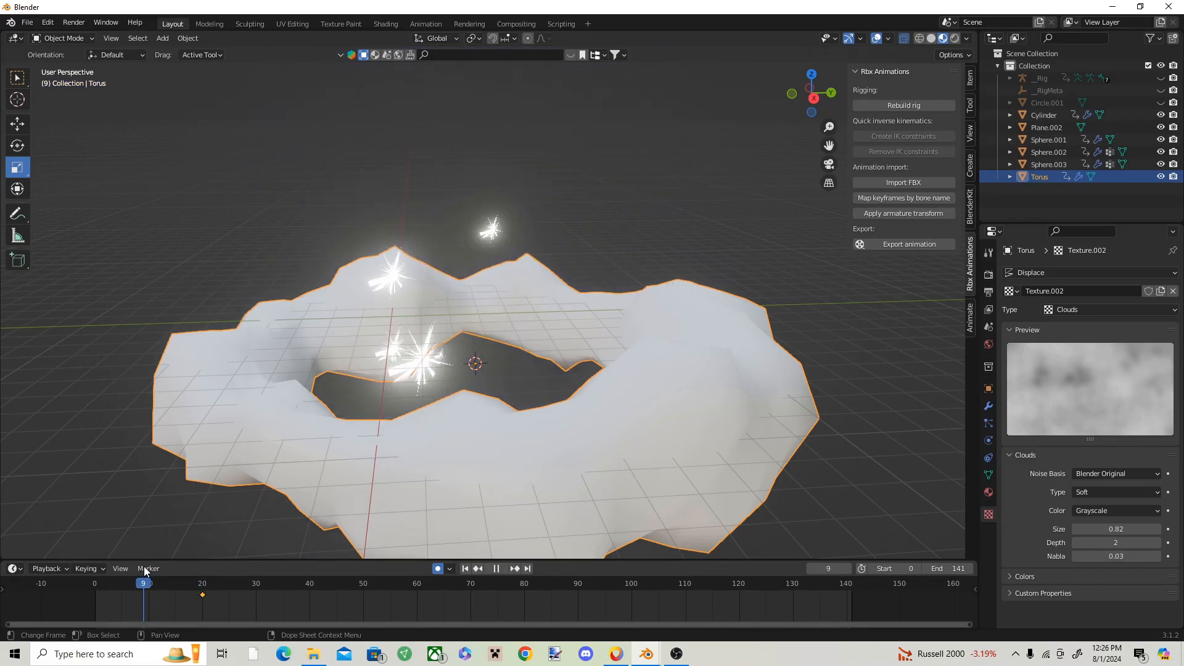
{"action": "left_click_drag", "start_coordinate": [513, 321], "coordinate": [475, 365]}
{"action": "key", "text": "i"}
{"action": "left_click", "coordinate": [475, 367]}
{"action": "key", "text": "space"}
{"action": "key", "text": "space"}
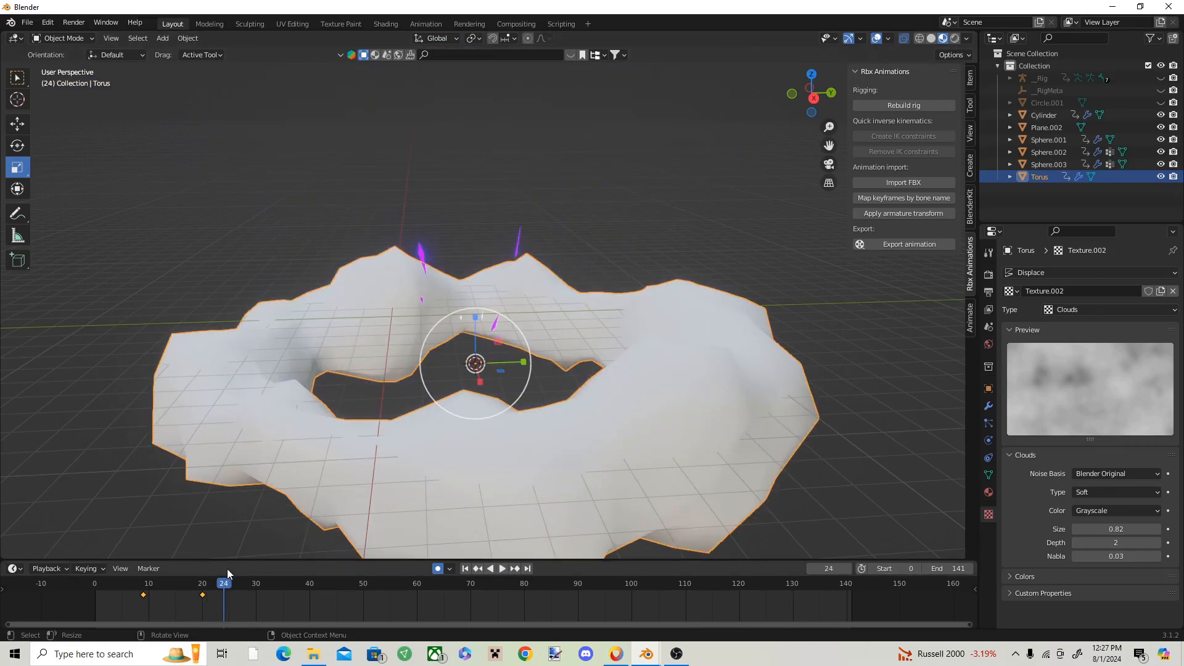
Step: Scale the torus up into a wider ring at frame 35 and keyframe it to extend its outward growth
{"action": "left_click_drag", "start_coordinate": [228, 574], "coordinate": [115, 589]}
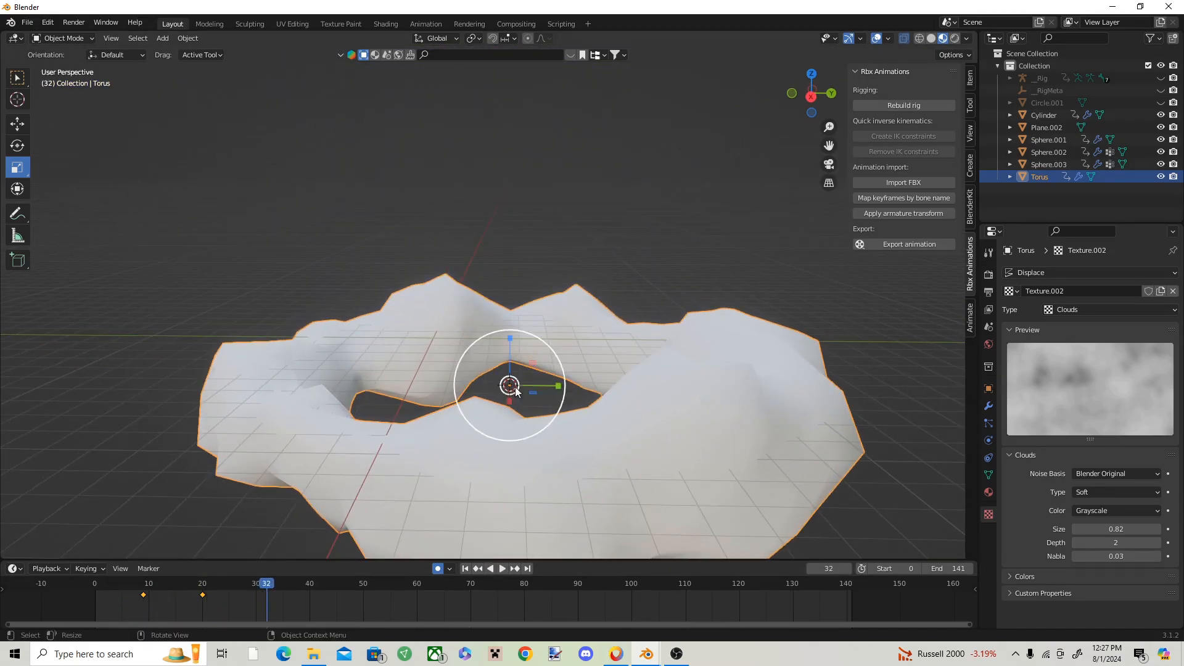
{"action": "left_click_drag", "start_coordinate": [261, 584], "coordinate": [202, 584]}
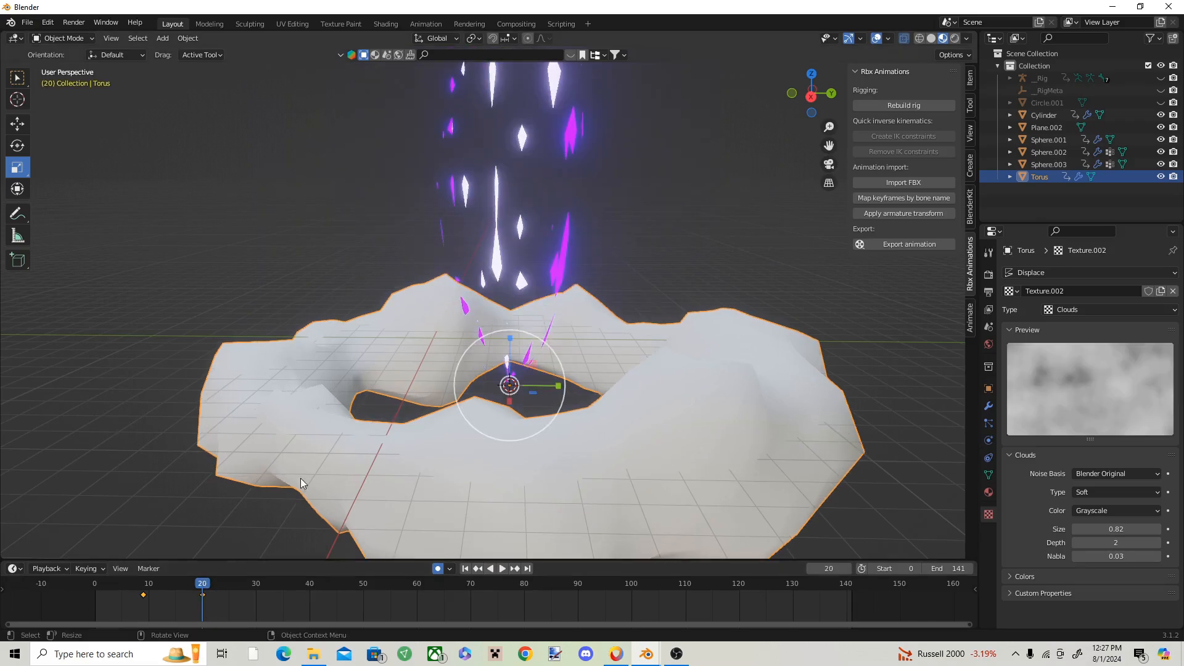
{"action": "left_click_drag", "start_coordinate": [535, 398], "coordinate": [254, 571]}
{"action": "left_click_drag", "start_coordinate": [181, 581], "coordinate": [126, 574]}
{"action": "key", "text": "space"}
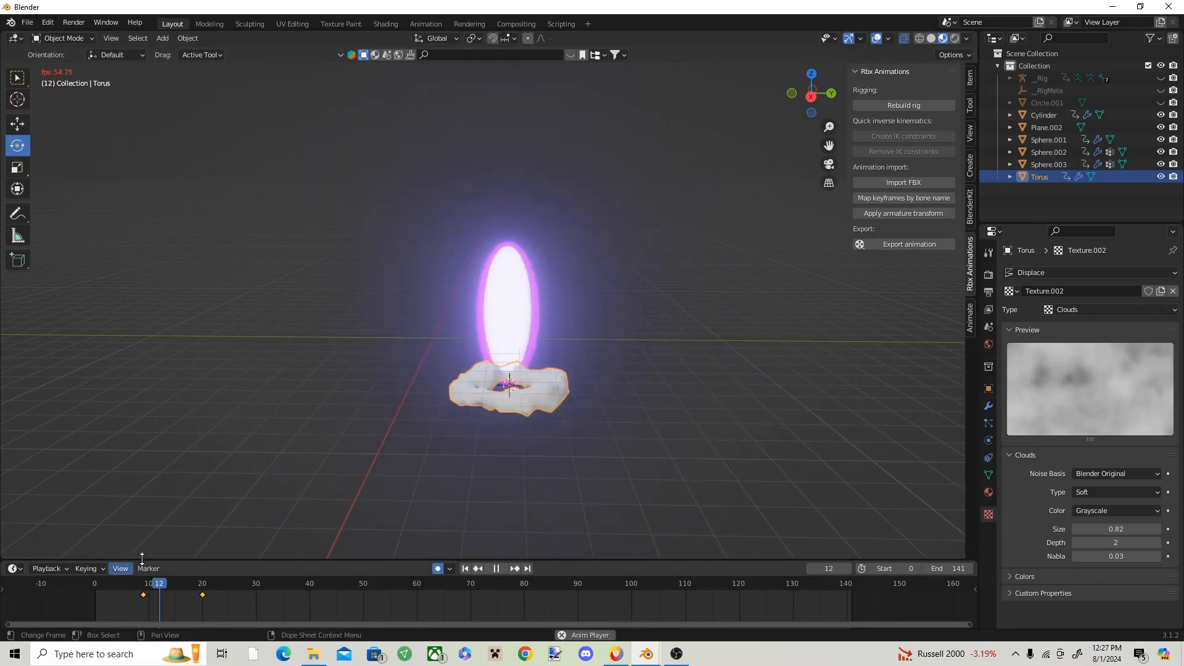
{"action": "key", "text": "space"}
{"action": "left_click_drag", "start_coordinate": [529, 398], "coordinate": [560, 339]}
{"action": "key", "text": "shift+space"}
{"action": "key", "text": "s"}
{"action": "key", "text": "i"}
{"action": "left_click", "coordinate": [486, 364]}
Step: Set the Midlevel of the torus's Displace modifier to 0.650 to thin the ring
{"action": "left_click", "coordinate": [989, 406]}
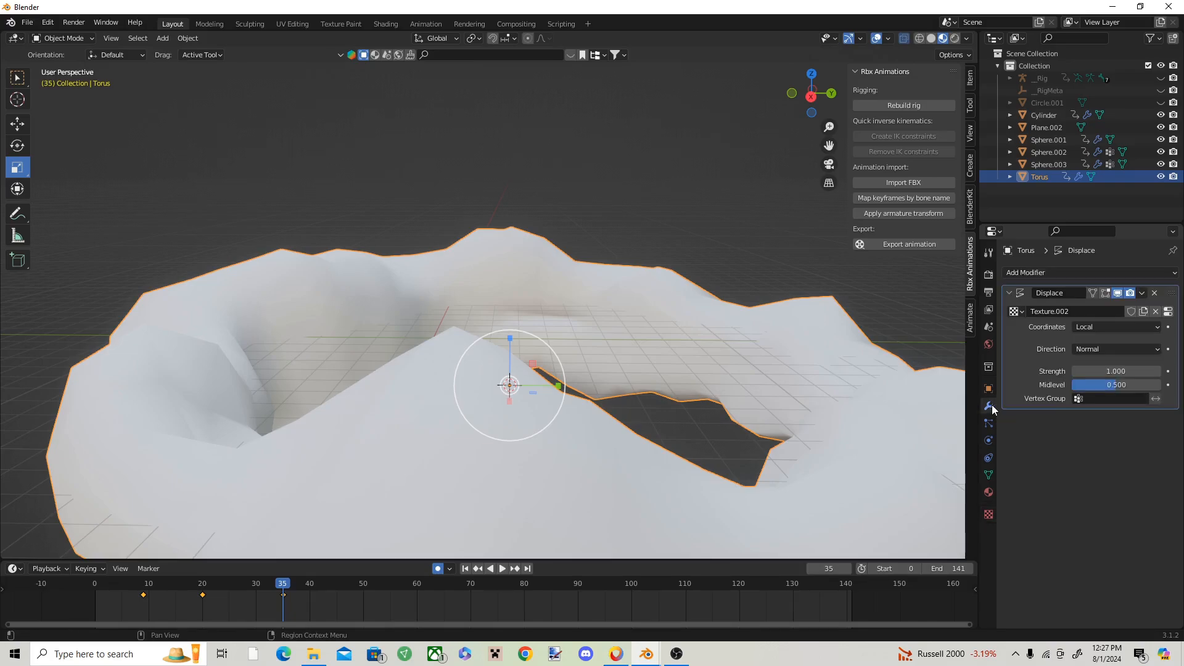
{"action": "left_click_drag", "start_coordinate": [1109, 378], "coordinate": [1139, 378]}
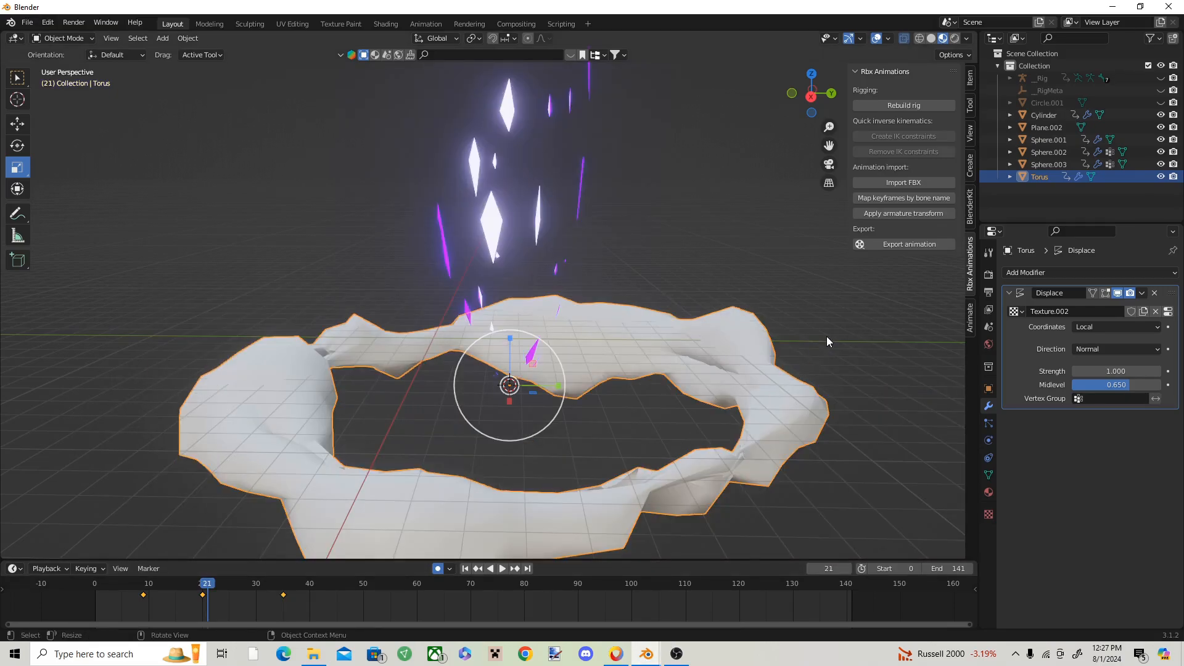
{"action": "left_click", "coordinate": [826, 337]}
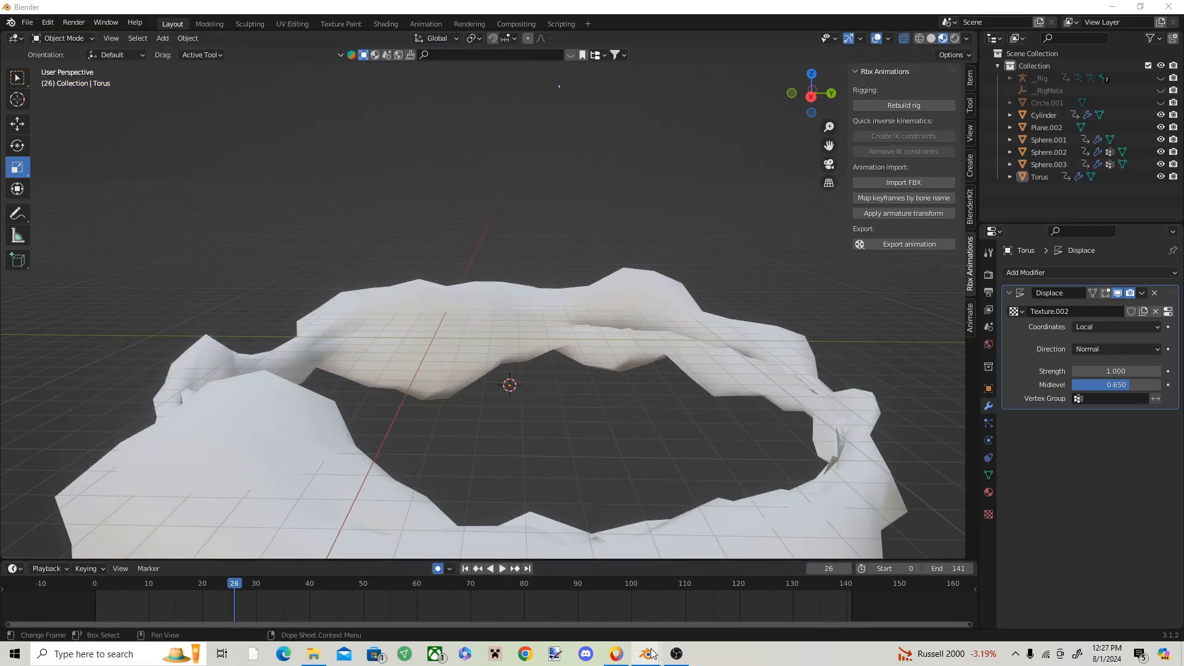
Step: Copy the grey smoke torus from the Blender factory file and paste it into the effect scene
{"action": "mouse_move", "coordinate": [648, 654]}
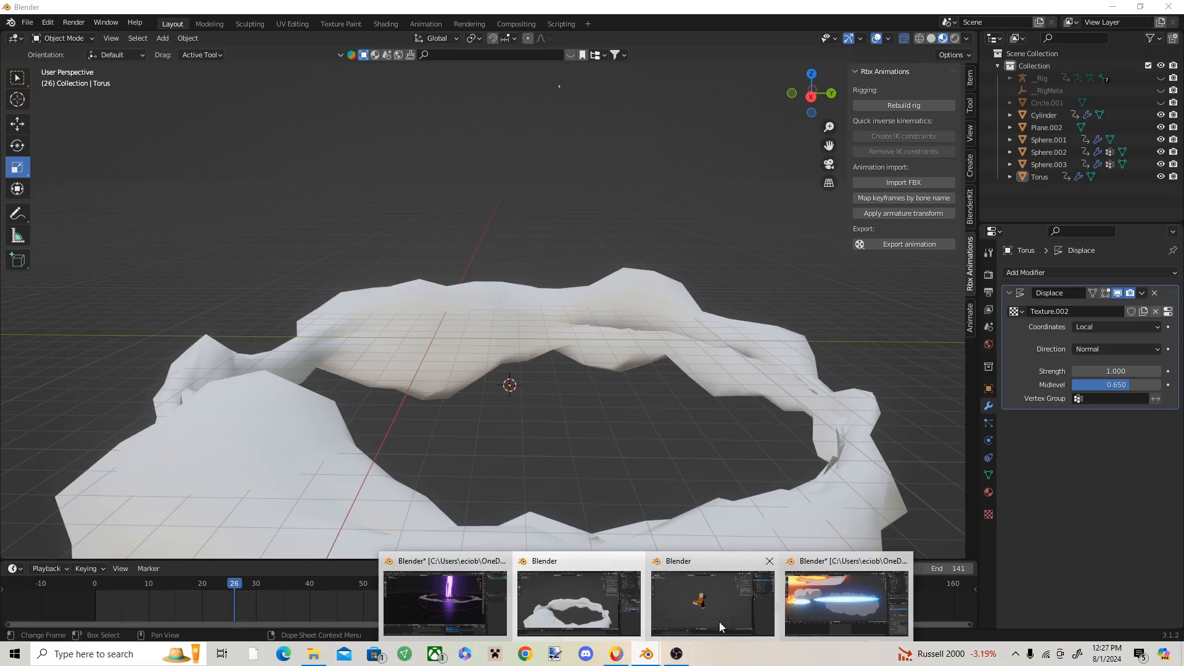
{"action": "left_click", "coordinate": [794, 606]}
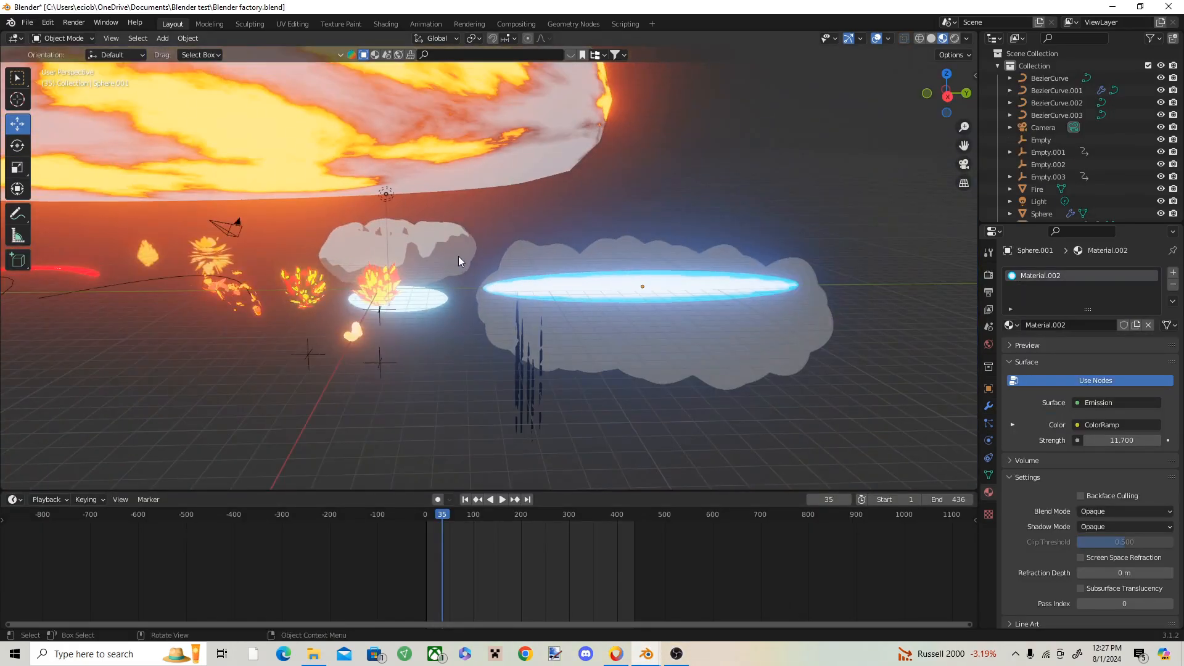
{"action": "left_click", "coordinate": [457, 243]}
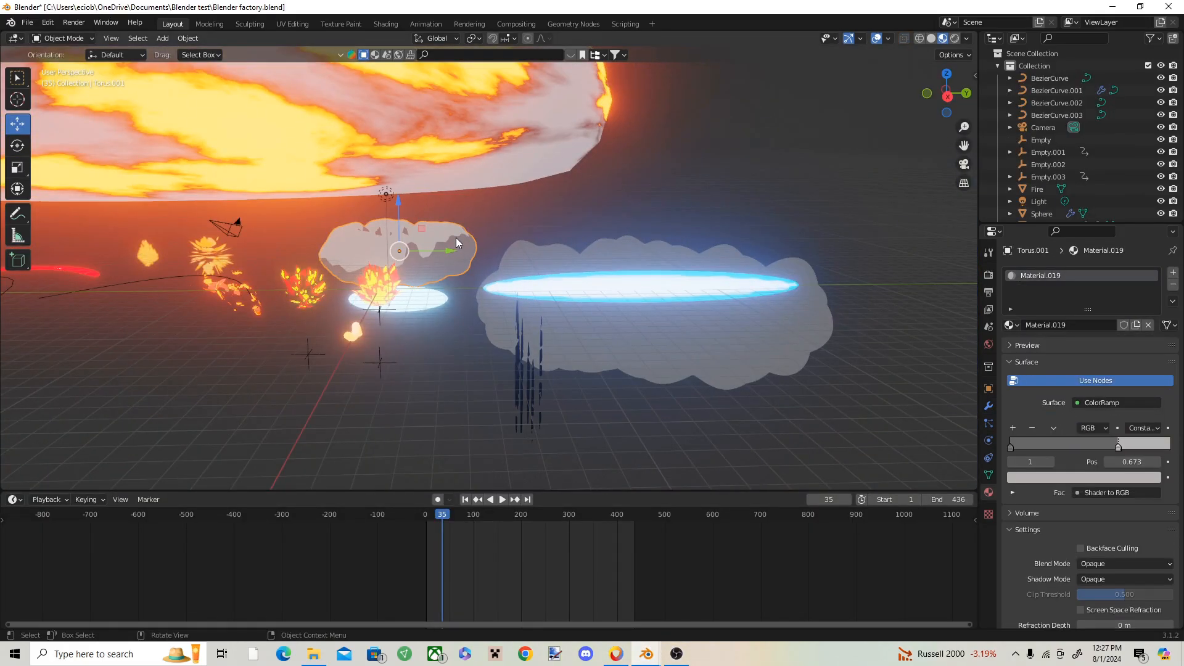
{"action": "key", "text": "ctrl+c"}
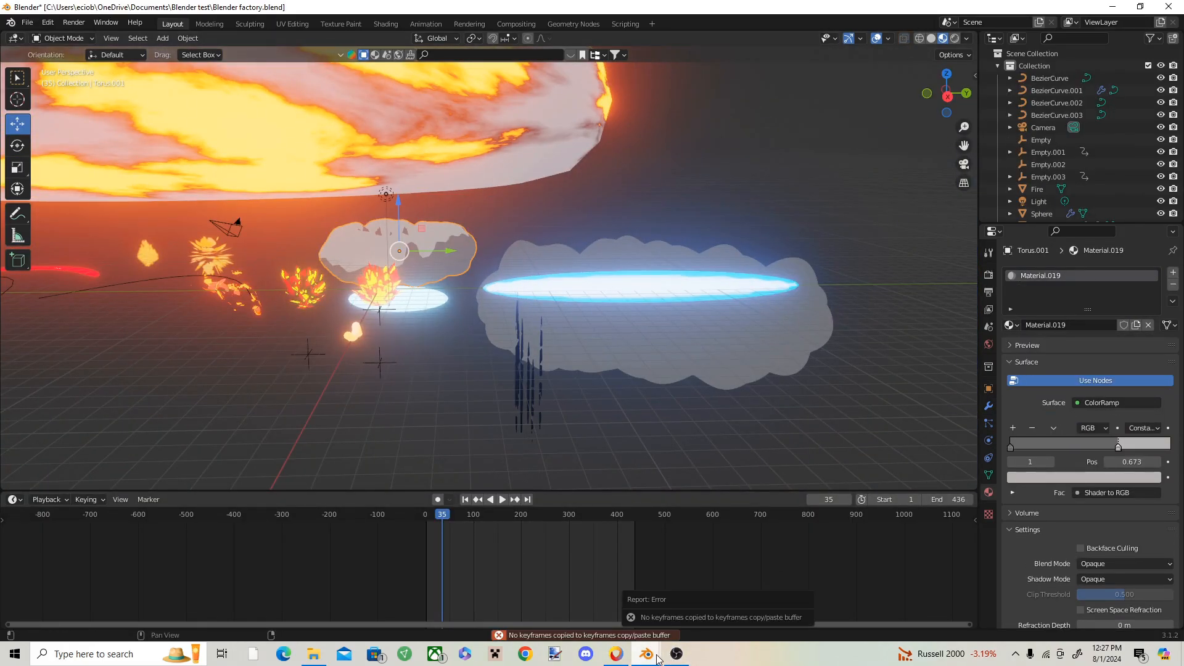
{"action": "mouse_move", "coordinate": [646, 654]}
{"action": "left_click", "coordinate": [691, 592]}
{"action": "key", "text": "ctrl+v"}
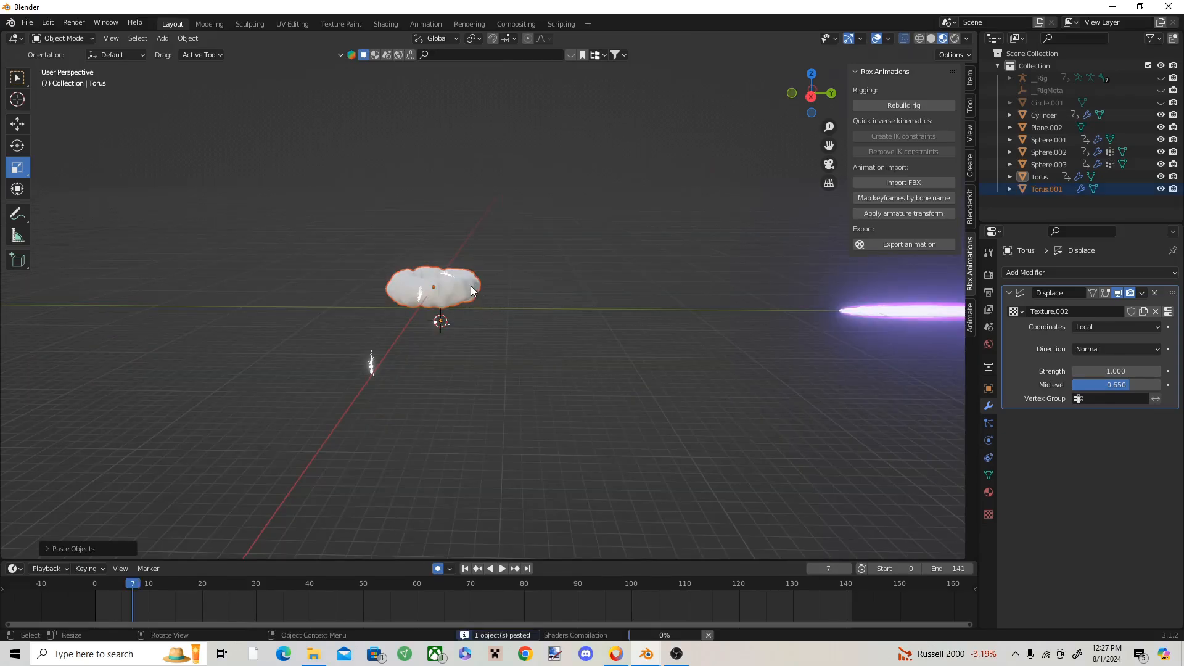
Step: Open the pasted smoke torus's Material.019 in the shader editor and copy all of its nodes
{"action": "scroll", "coordinate": [469, 290], "scroll_direction": "up", "scroll_amount": 4}
{"action": "middle_click_drag", "start_coordinate": [476, 348], "coordinate": [346, 296]}
{"action": "scroll", "coordinate": [416, 102], "scroll_direction": "up", "scroll_amount": 3}
{"action": "scroll", "coordinate": [434, 298], "scroll_direction": "down", "scroll_amount": 2}
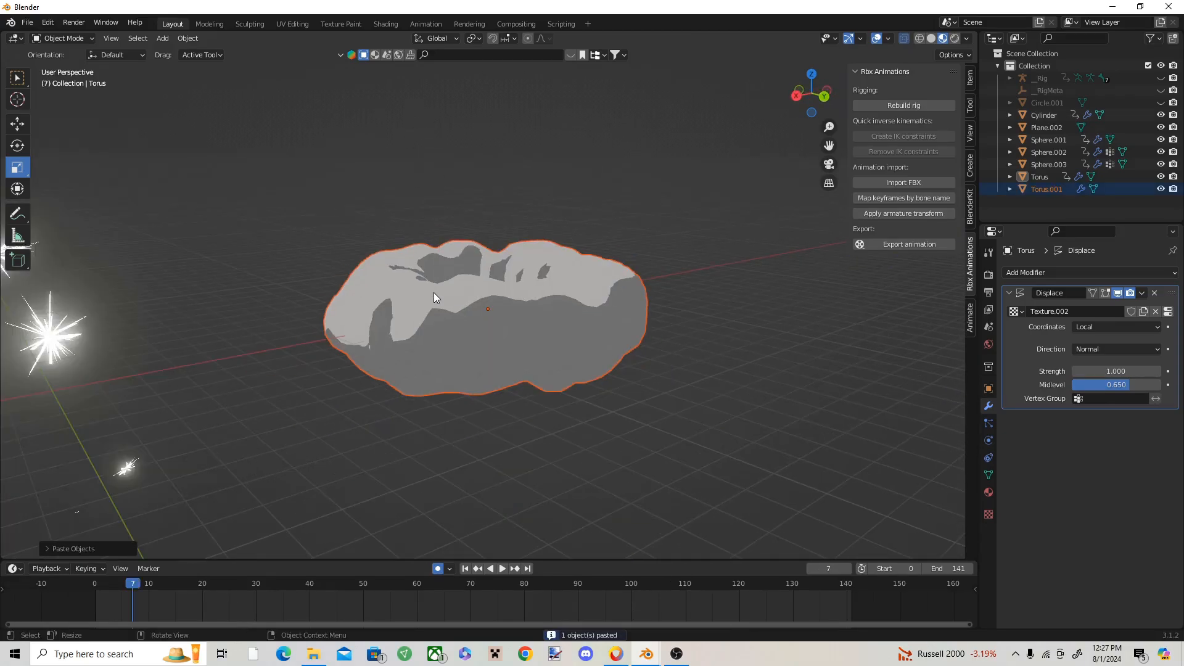
{"action": "left_click", "coordinate": [386, 24]}
{"action": "left_click", "coordinate": [480, 123]}
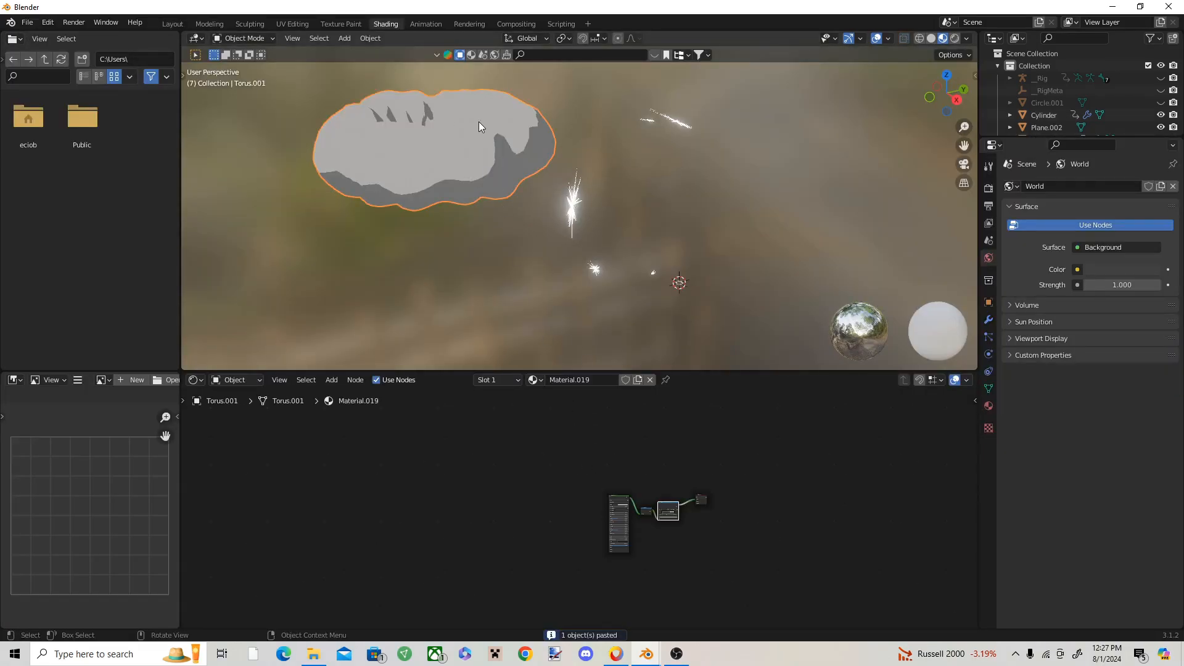
{"action": "left_click_drag", "start_coordinate": [767, 447], "coordinate": [495, 577]}
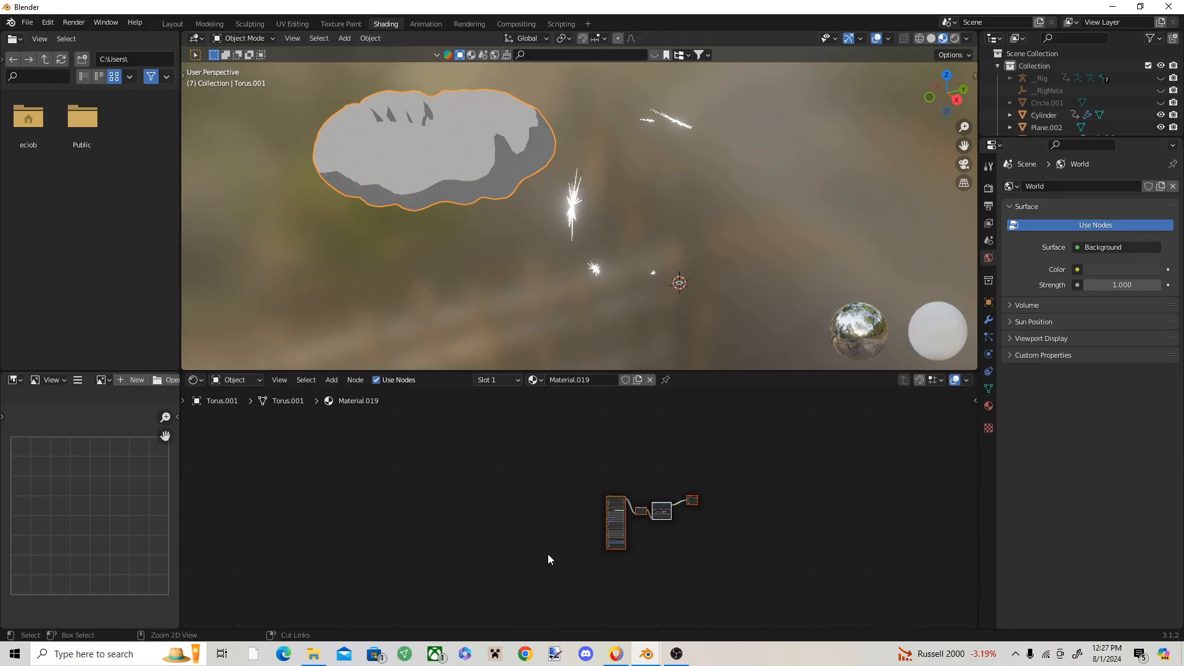
Step: Give the ring around the beam a new material and replace its nodes with the copied two-tone grey shading nodes
{"action": "left_click", "coordinate": [168, 23]}
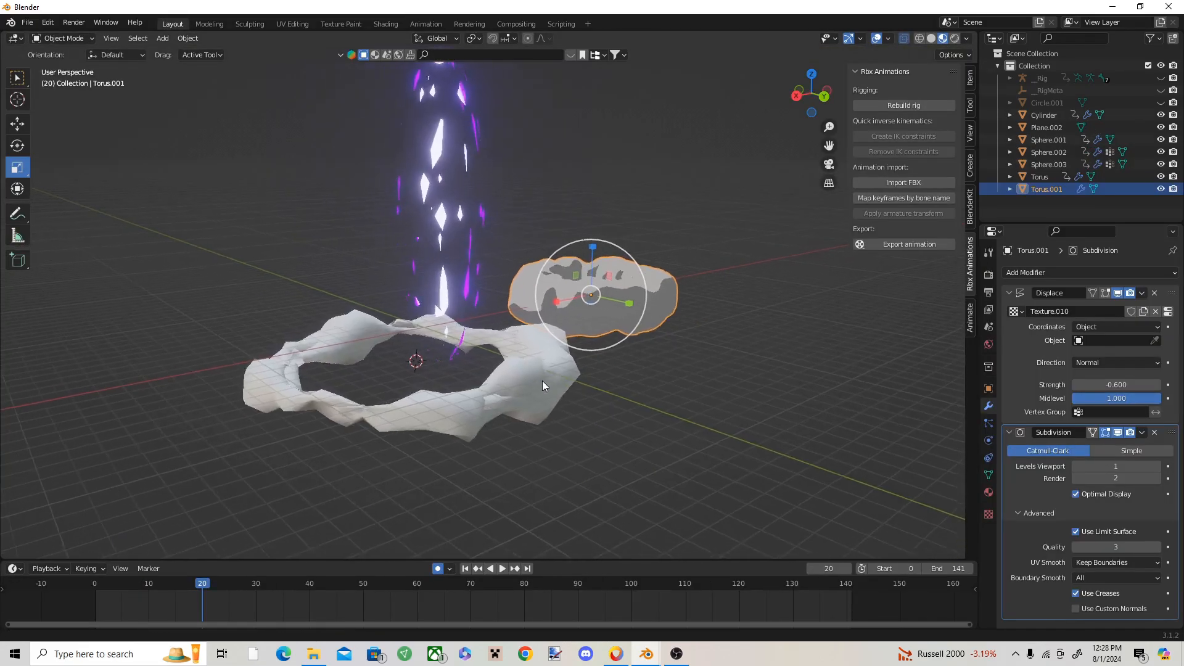
{"action": "left_click", "coordinate": [542, 380]}
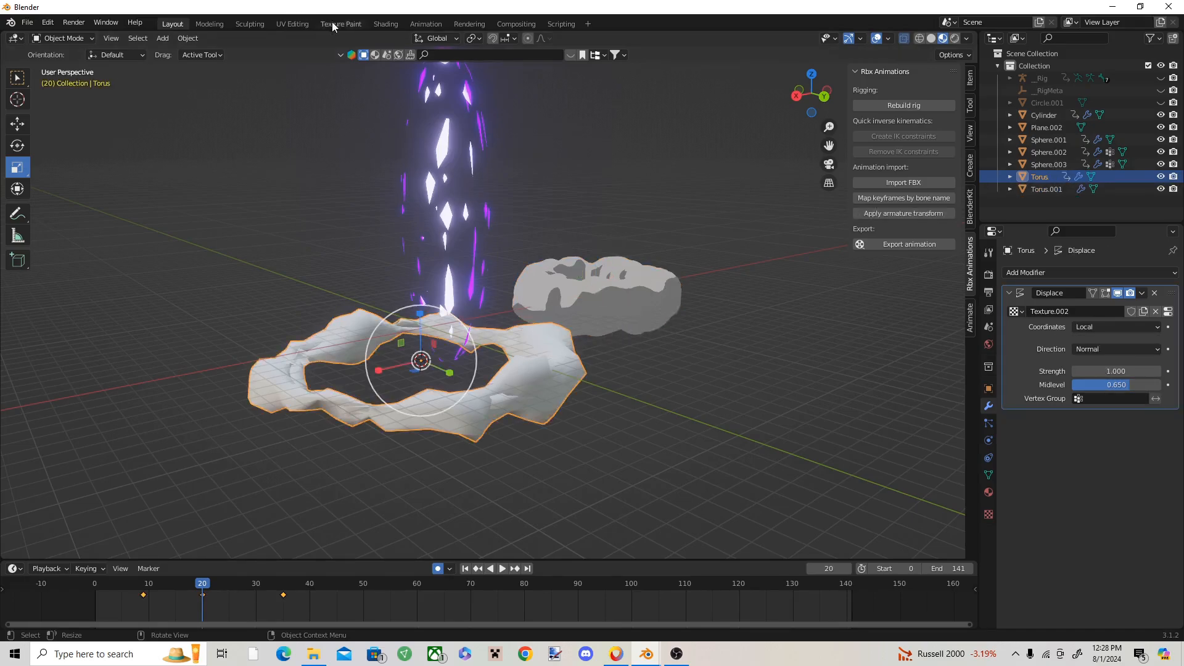
{"action": "left_click", "coordinate": [377, 26]}
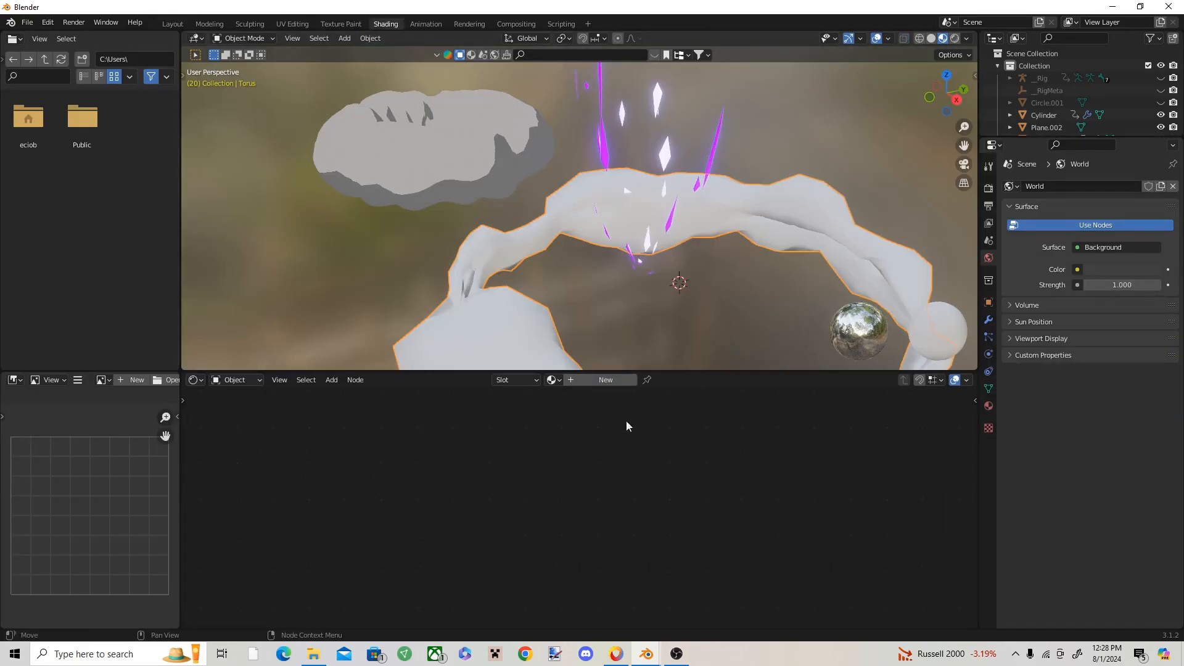
{"action": "left_click", "coordinate": [617, 380]}
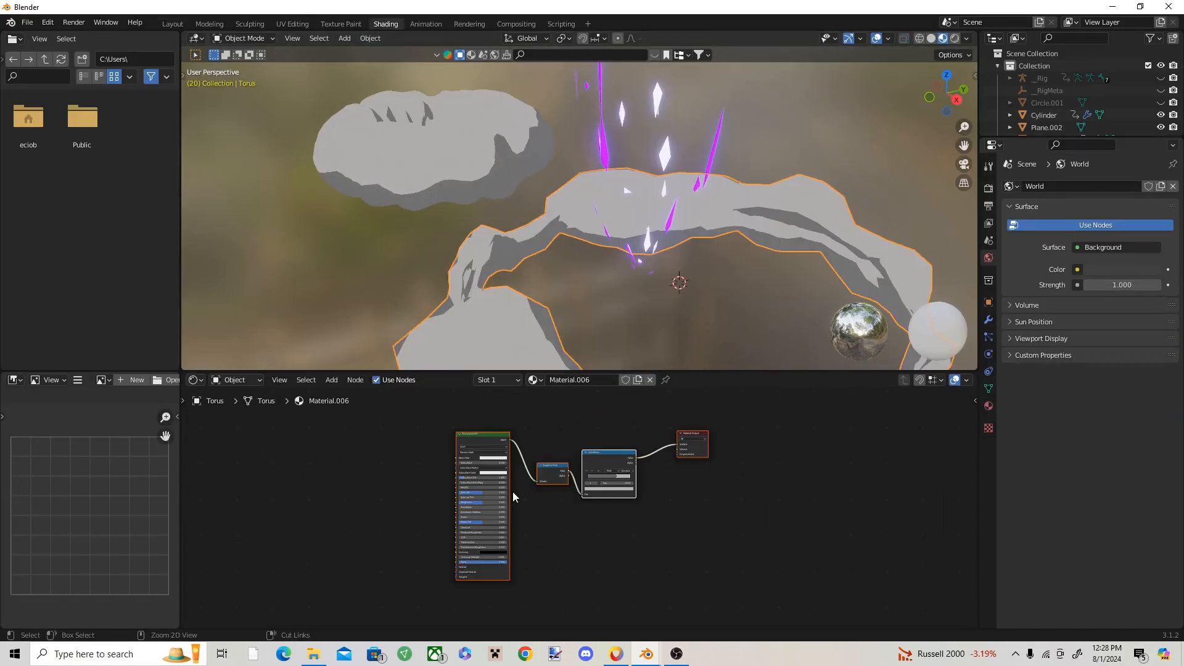
{"action": "scroll", "coordinate": [585, 493], "scroll_direction": "up", "scroll_amount": 3}
{"action": "middle_click_drag", "start_coordinate": [623, 214], "coordinate": [704, 202]}
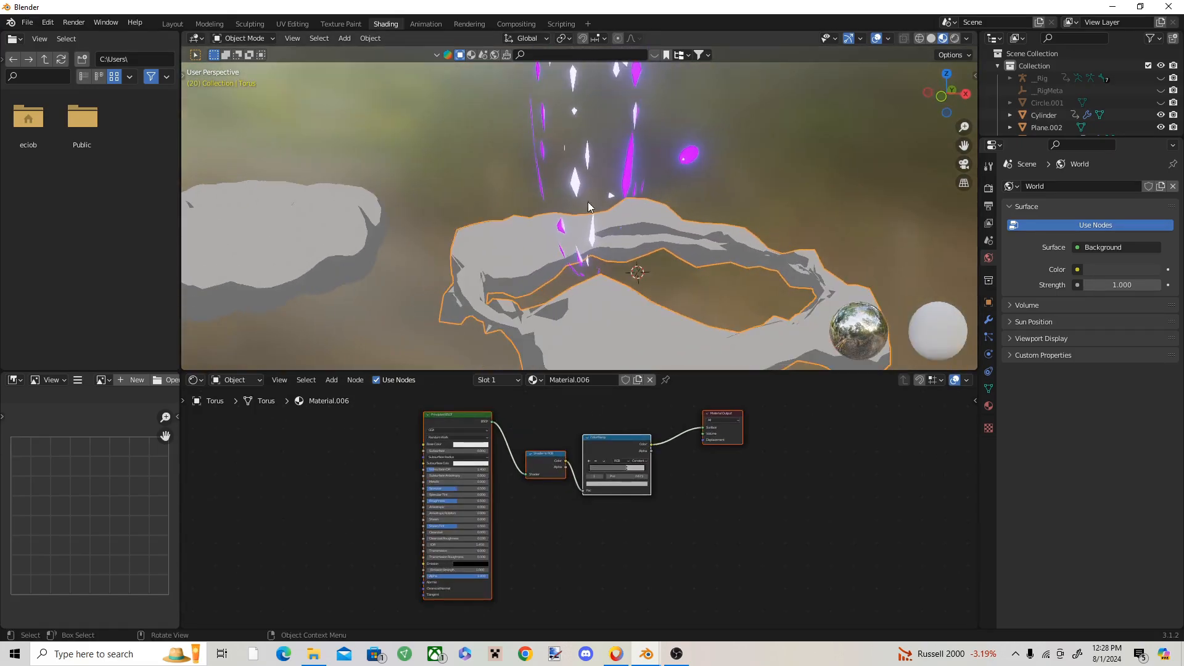
Step: Delete the pasted smoke torus from the effect scene, keeping the ring around the beam
{"action": "left_click", "coordinate": [181, 25]}
{"action": "middle_click_drag", "start_coordinate": [479, 397], "coordinate": [562, 369], "text": "shift"}
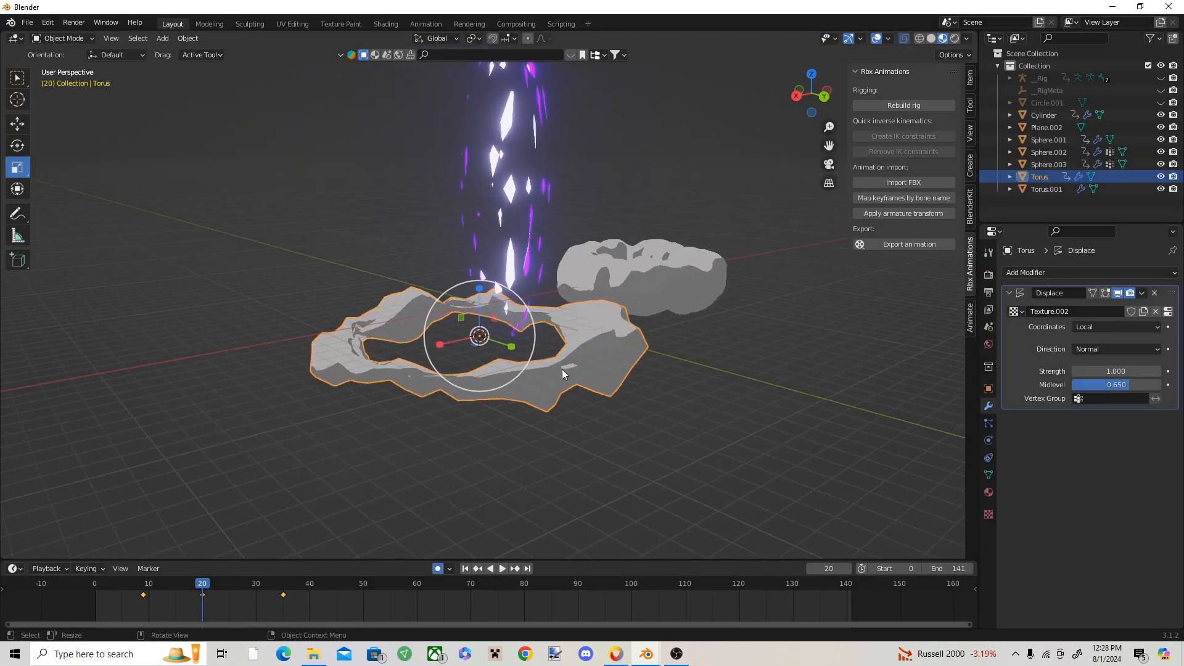
{"action": "scroll", "coordinate": [553, 395], "scroll_direction": "up", "scroll_amount": 3}
{"action": "middle_click_drag", "start_coordinate": [509, 401], "coordinate": [553, 402]}
{"action": "left_click", "coordinate": [525, 206]}
{"action": "left_click", "coordinate": [501, 242]}
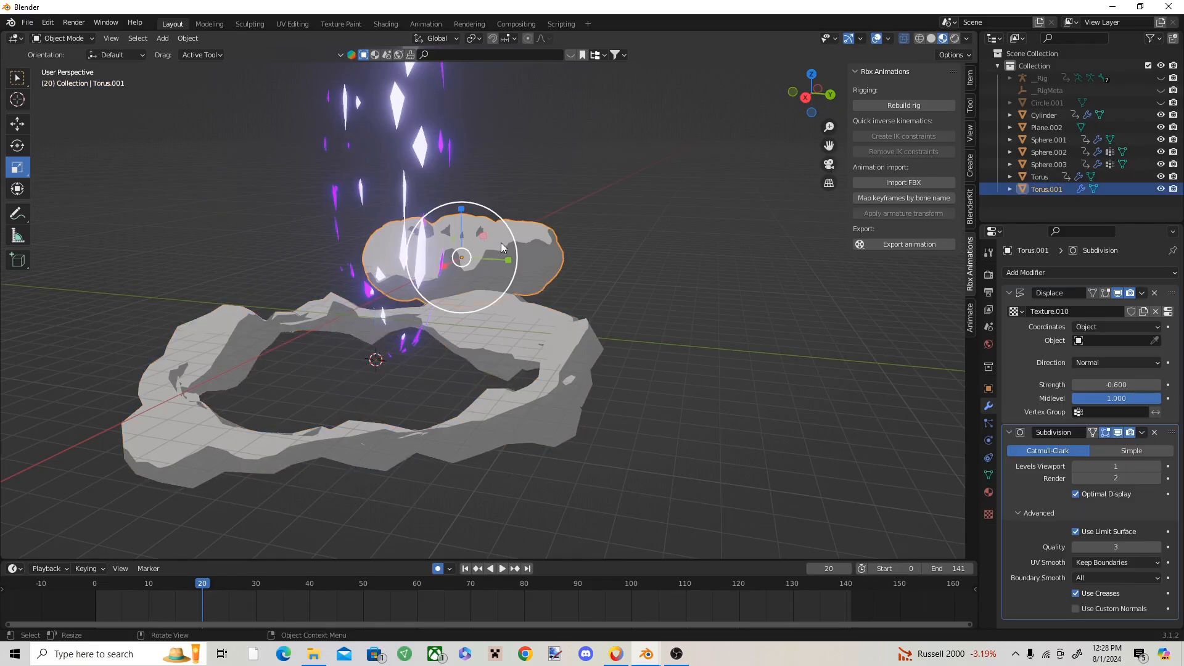
{"action": "key", "text": "x"}
{"action": "left_click", "coordinate": [497, 246]}
Step: Scrub and play the animation to examine the shaded ring's shape and its timing with the beam
{"action": "middle_click_drag", "start_coordinate": [539, 354], "coordinate": [650, 303], "text": "shift"}
{"action": "left_click", "coordinate": [613, 353]}
{"action": "scroll", "coordinate": [515, 322], "scroll_direction": "down", "scroll_amount": 2}
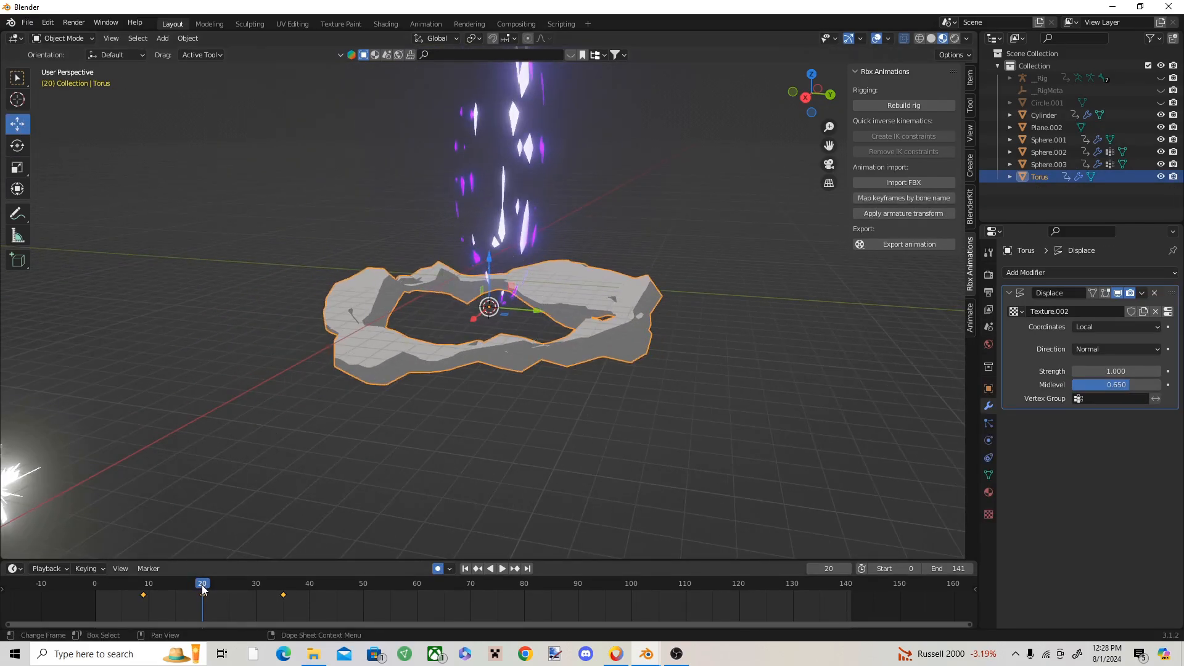
{"action": "left_click_drag", "start_coordinate": [202, 585], "coordinate": [283, 585]}
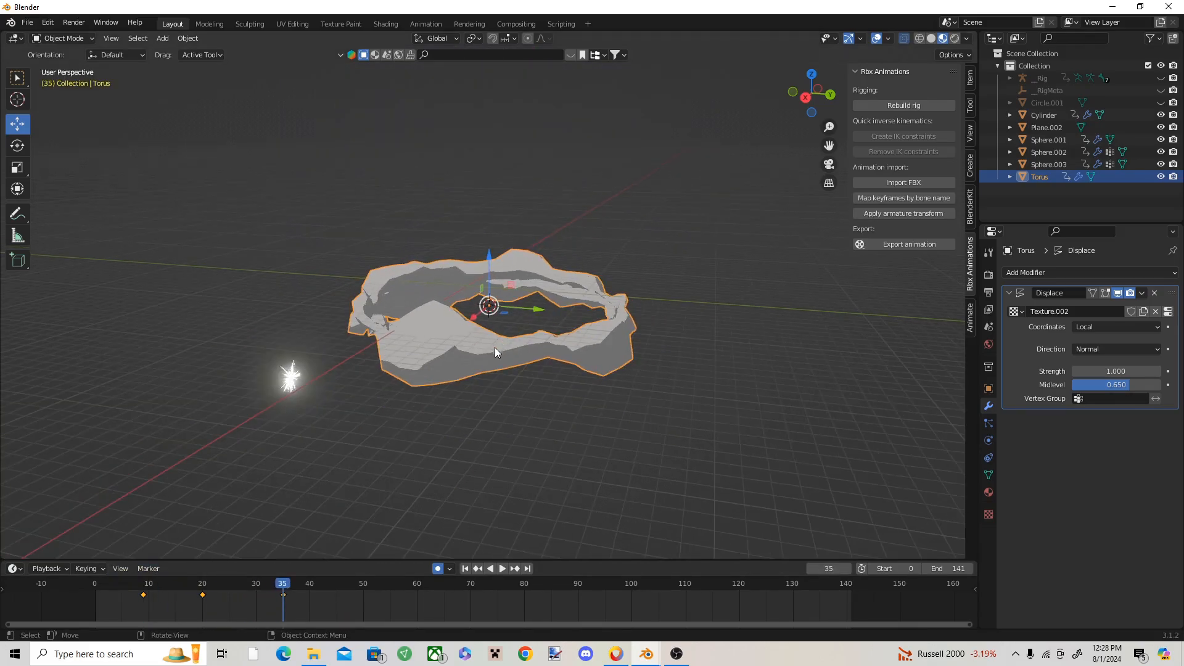
{"action": "scroll", "coordinate": [426, 389], "scroll_direction": "up", "scroll_amount": 4}
{"action": "left_click", "coordinate": [781, 349]}
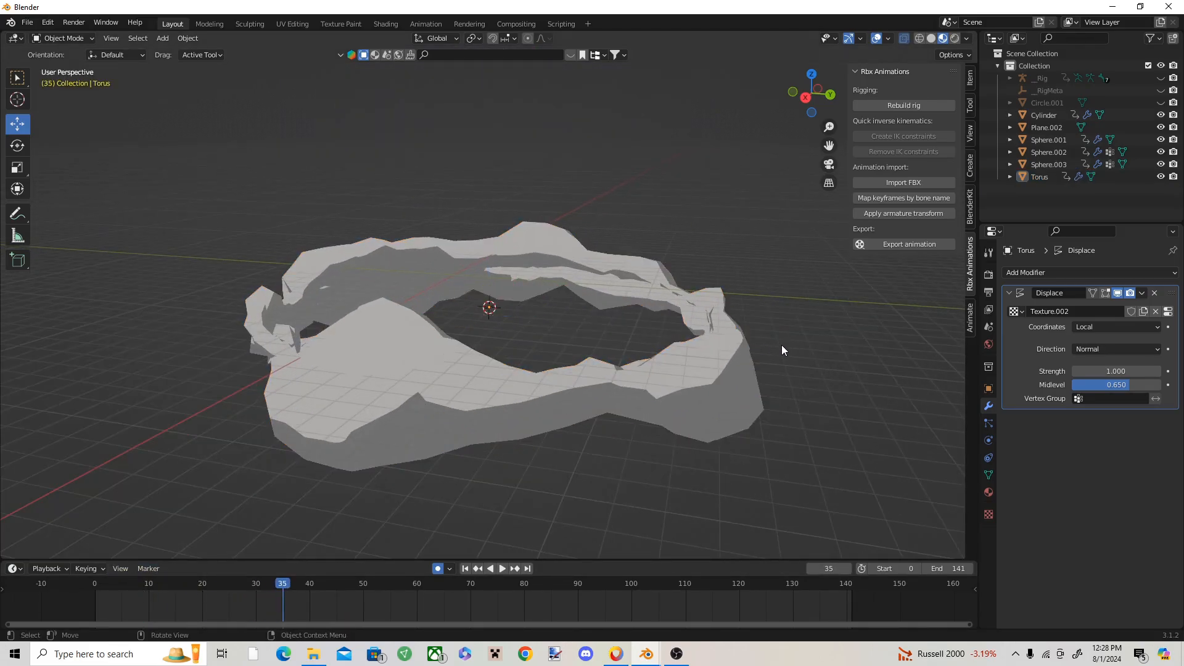
{"action": "left_click", "coordinate": [717, 382]}
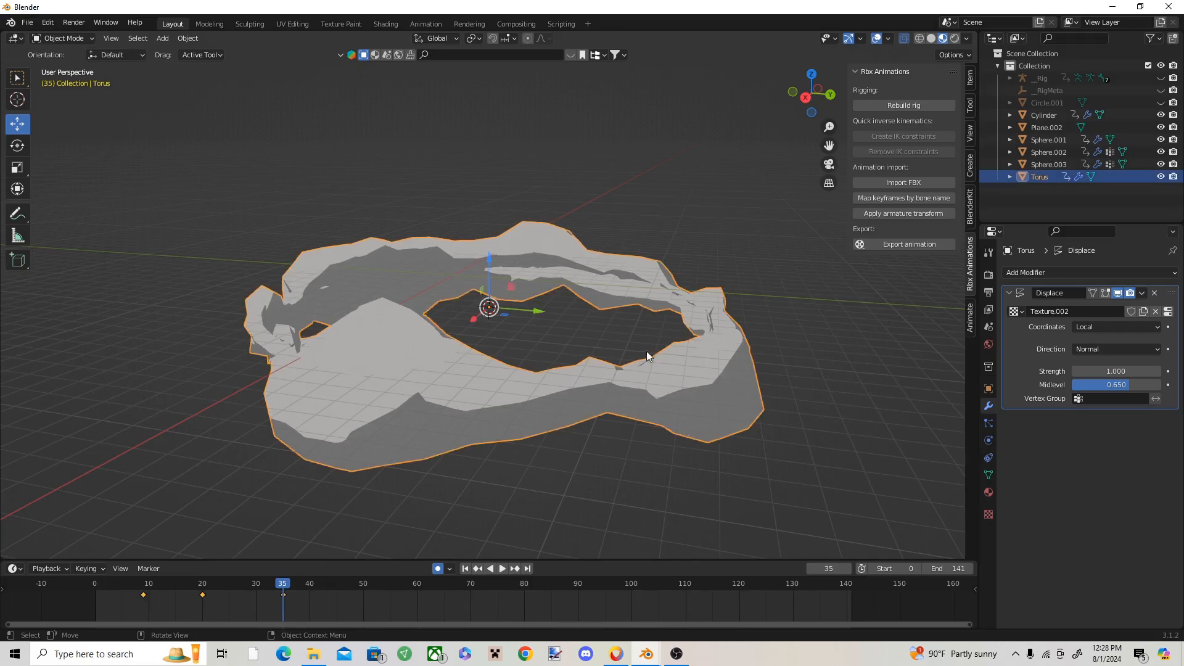
{"action": "left_click", "coordinate": [627, 328]}
{"action": "middle_click_drag", "start_coordinate": [627, 328], "coordinate": [701, 373]}
{"action": "scroll", "coordinate": [616, 363], "scroll_direction": "down", "scroll_amount": 2}
{"action": "middle_click_drag", "start_coordinate": [598, 361], "coordinate": [551, 335]}
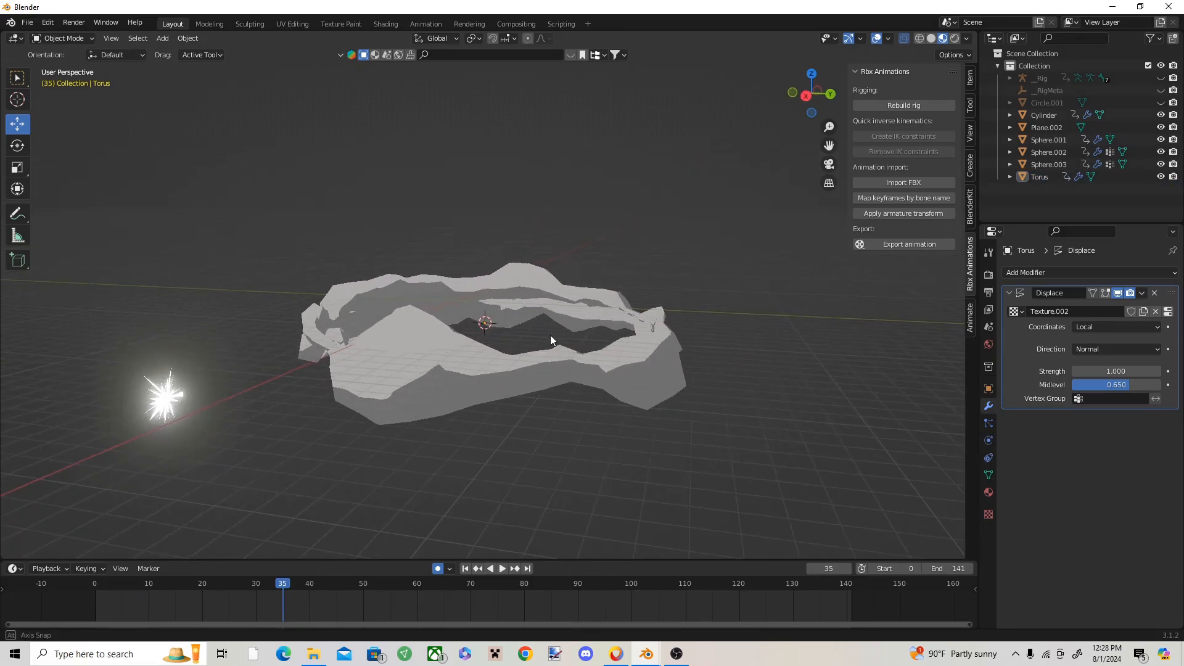
{"action": "left_click_drag", "start_coordinate": [281, 583], "coordinate": [128, 569]}
{"action": "left_click", "coordinate": [482, 240]}
{"action": "left_click", "coordinate": [501, 198]}
{"action": "left_click", "coordinate": [557, 447]}
{"action": "key", "text": "space"}
{"action": "key", "text": "space"}
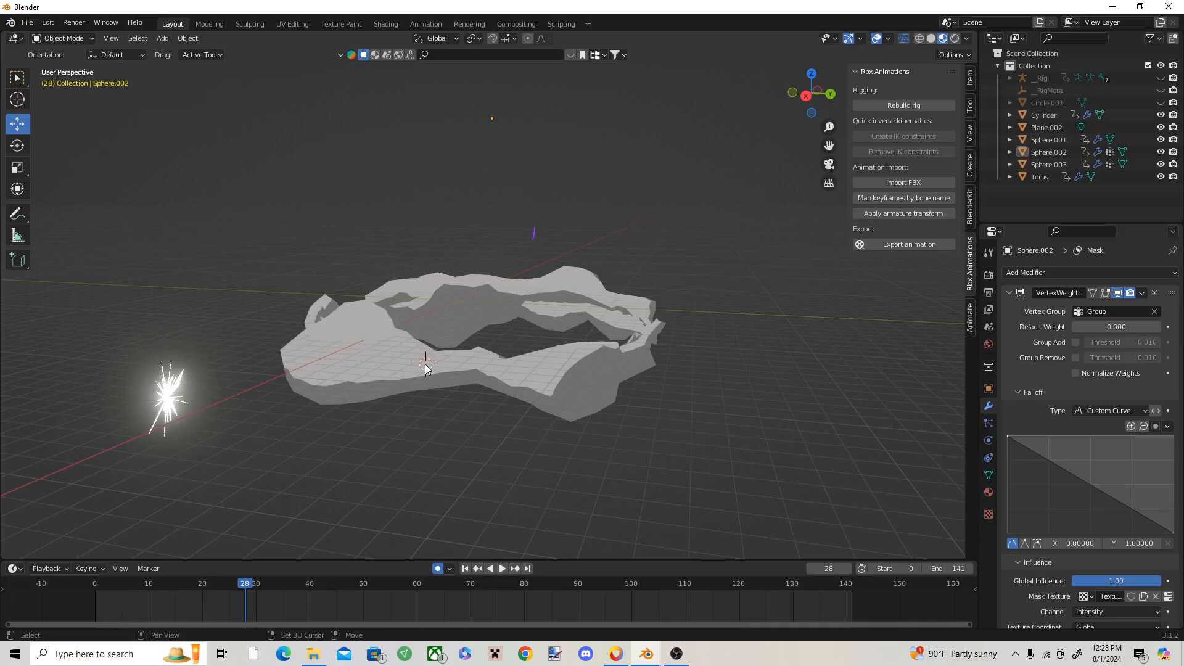
Step: Add a plane at the 3D cursor on the ring and scale it up into a large ground surface
{"action": "left_click", "coordinate": [163, 38]}
{"action": "mouse_move", "coordinate": [176, 52]}
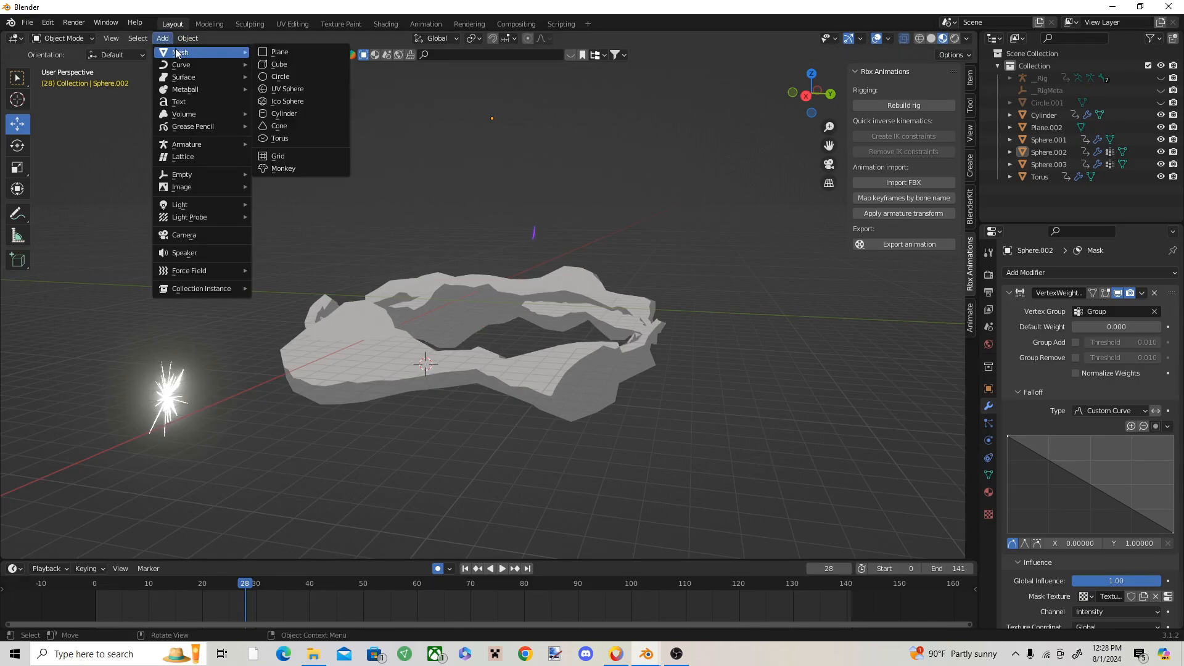
{"action": "left_click", "coordinate": [278, 52]}
{"action": "left_click", "coordinate": [18, 169]}
{"action": "left_click_drag", "start_coordinate": [451, 375], "coordinate": [407, 243]}
{"action": "left_click_drag", "start_coordinate": [478, 348], "coordinate": [524, 301]}
Step: Give the ground plane a new material with a dark grey base color of value 0.138
{"action": "left_click", "coordinate": [989, 492]}
{"action": "left_click", "coordinate": [1086, 325]}
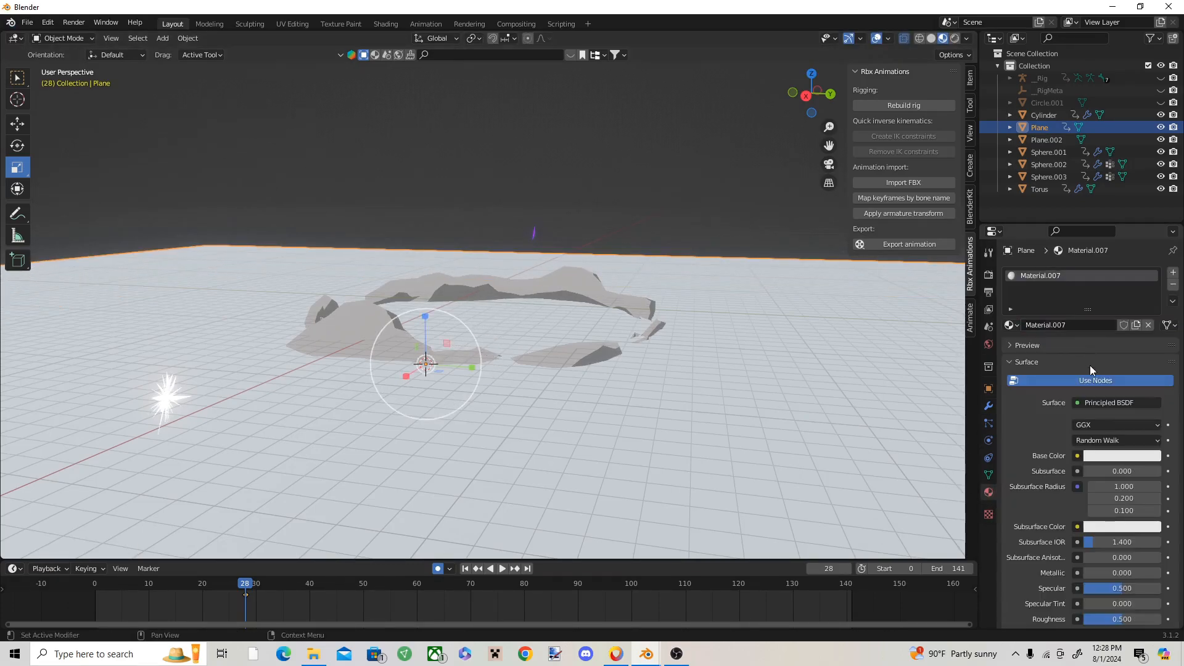
{"action": "left_click", "coordinate": [1122, 381]}
{"action": "left_click", "coordinate": [1144, 290]}
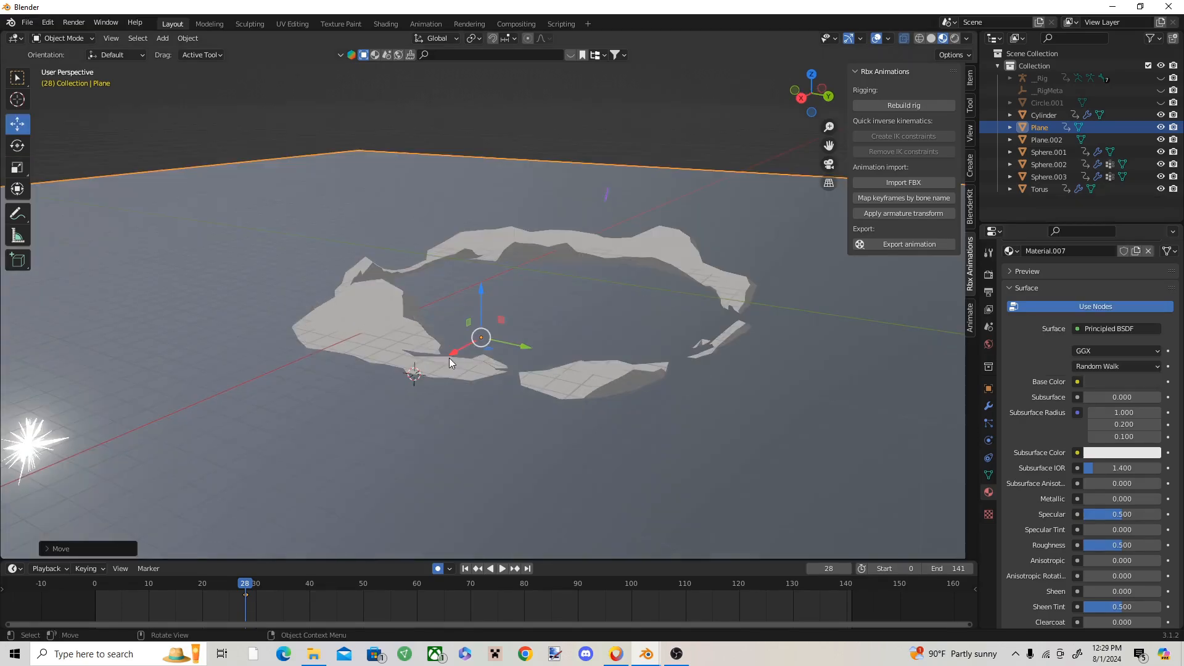
Step: Move the ring down along the Z axis at frame 35 until it is entirely below the ground plane
{"action": "left_click", "coordinate": [427, 358]}
{"action": "middle_click_drag", "start_coordinate": [427, 356], "coordinate": [463, 323]}
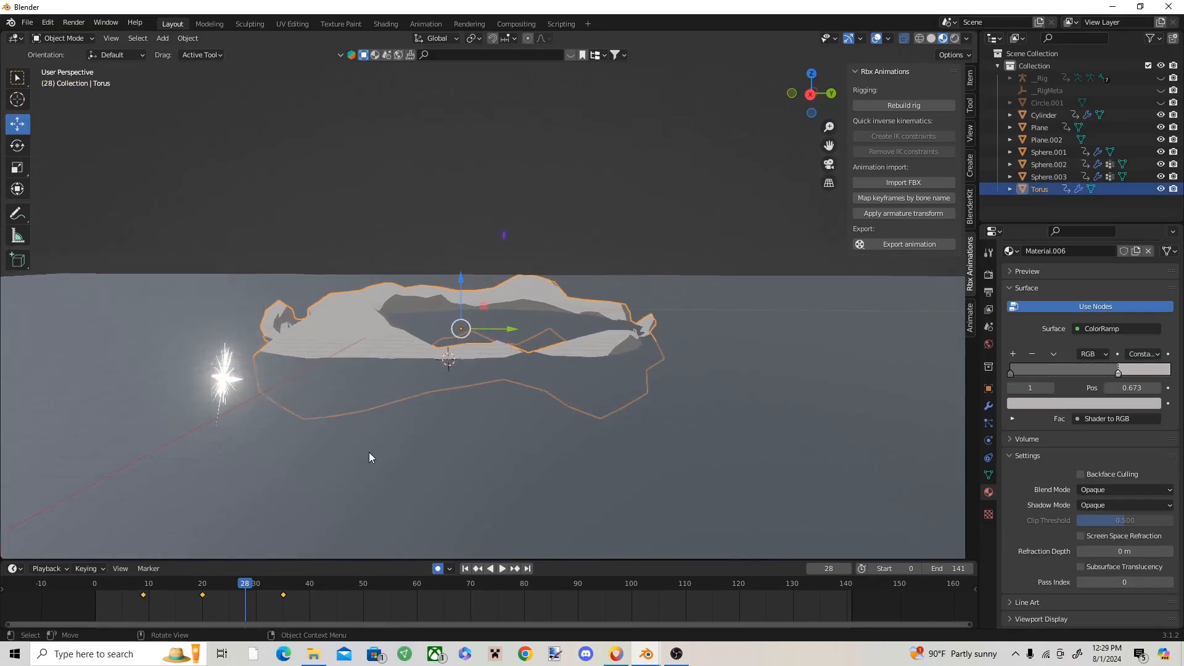
{"action": "scroll", "coordinate": [369, 453], "scroll_direction": "up", "scroll_amount": 1}
{"action": "left_click_drag", "start_coordinate": [246, 583], "coordinate": [283, 585]}
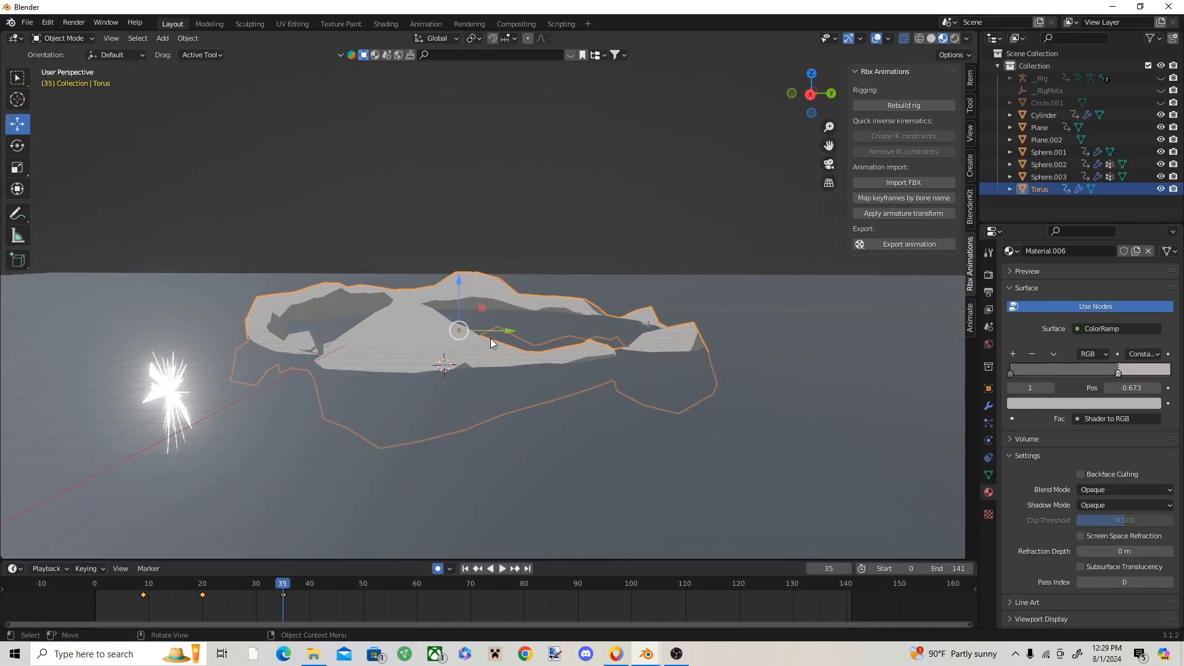
{"action": "key", "text": "g"}
{"action": "key", "text": "z"}
{"action": "left_click", "coordinate": [464, 345]}
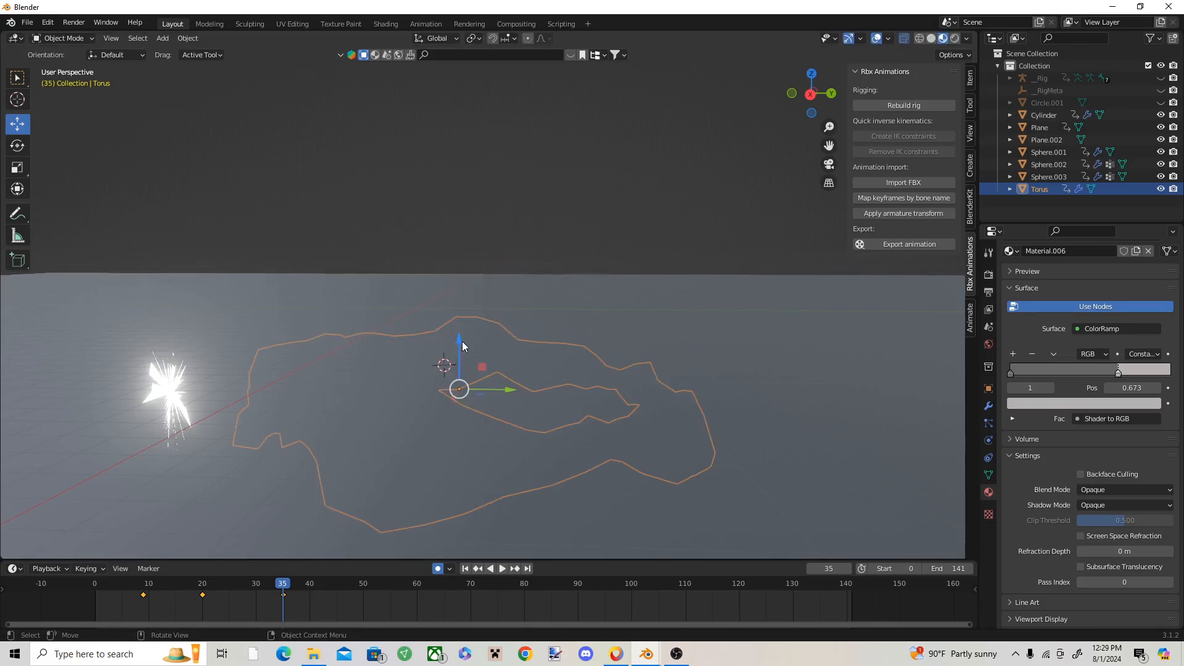
Step: Replay the animation from the early frames to check the ring's sinking motion against the ground plane
{"action": "left_click_drag", "start_coordinate": [277, 586], "coordinate": [172, 586]}
{"action": "key", "text": "space"}
{"action": "key", "text": "space"}
{"action": "left_click", "coordinate": [443, 390]}
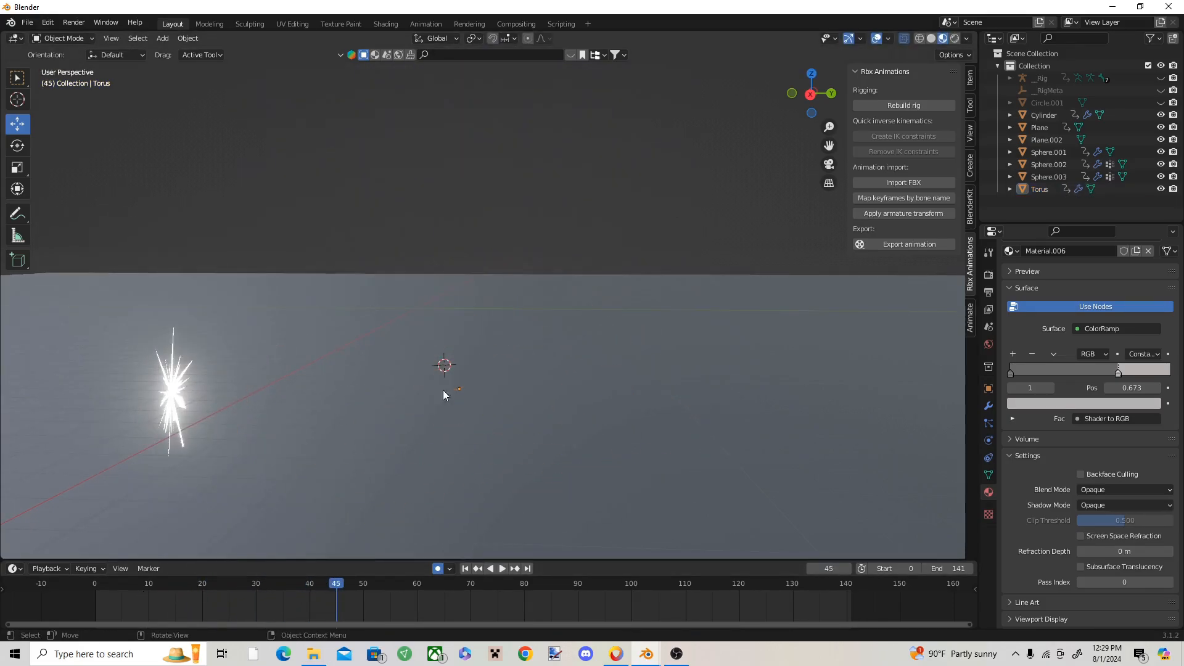
{"action": "left_click_drag", "start_coordinate": [326, 590], "coordinate": [123, 569]}
Step: Replay the opening frames several times to review the bursts and the debris ring emerging above the ground plane
{"action": "key", "text": "space"}
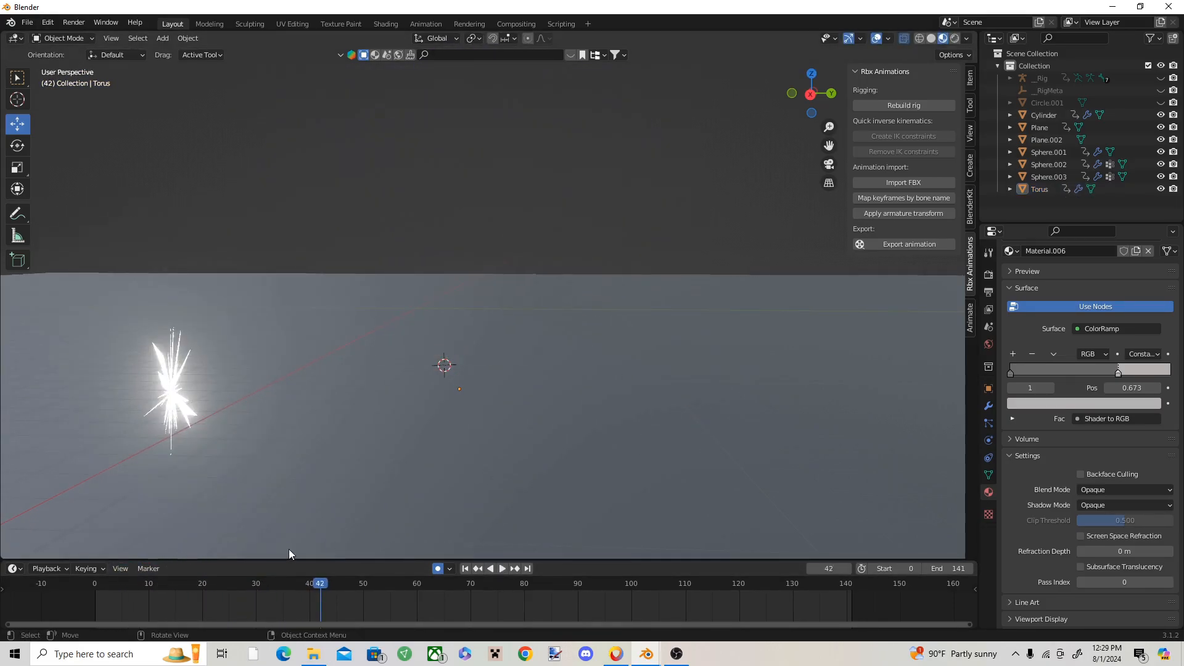
{"action": "left_click_drag", "start_coordinate": [321, 589], "coordinate": [37, 555]}
{"action": "key", "text": "space"}
{"action": "key", "text": "space"}
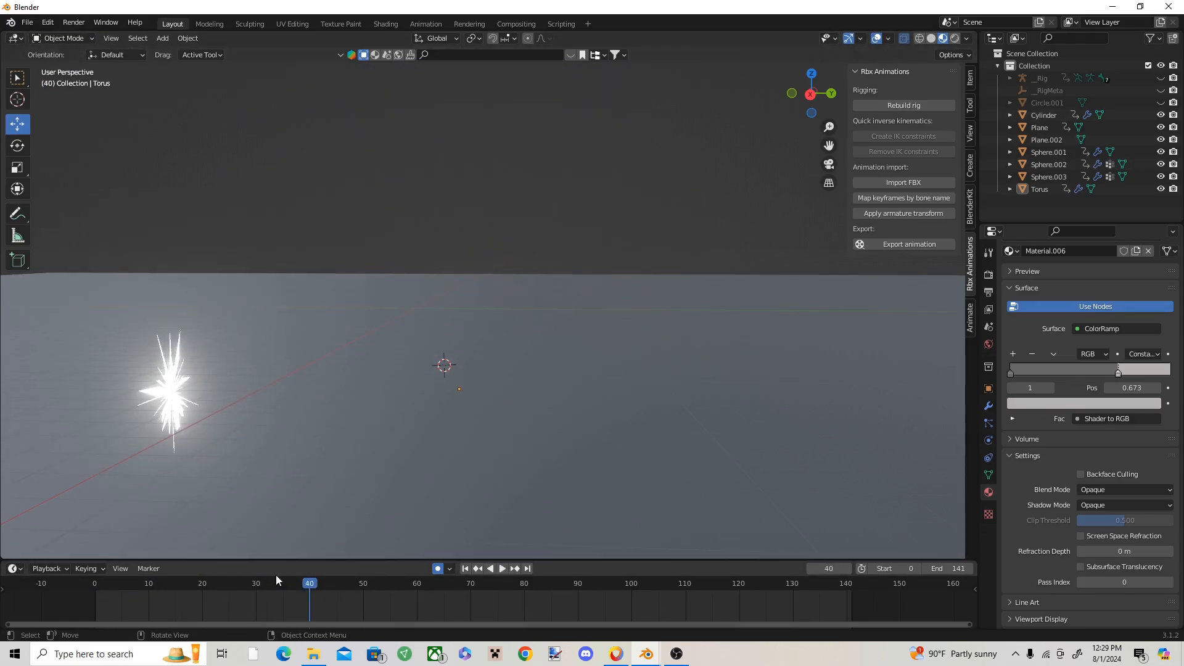
{"action": "left_click_drag", "start_coordinate": [276, 580], "coordinate": [94, 583]}
{"action": "key", "text": "space"}
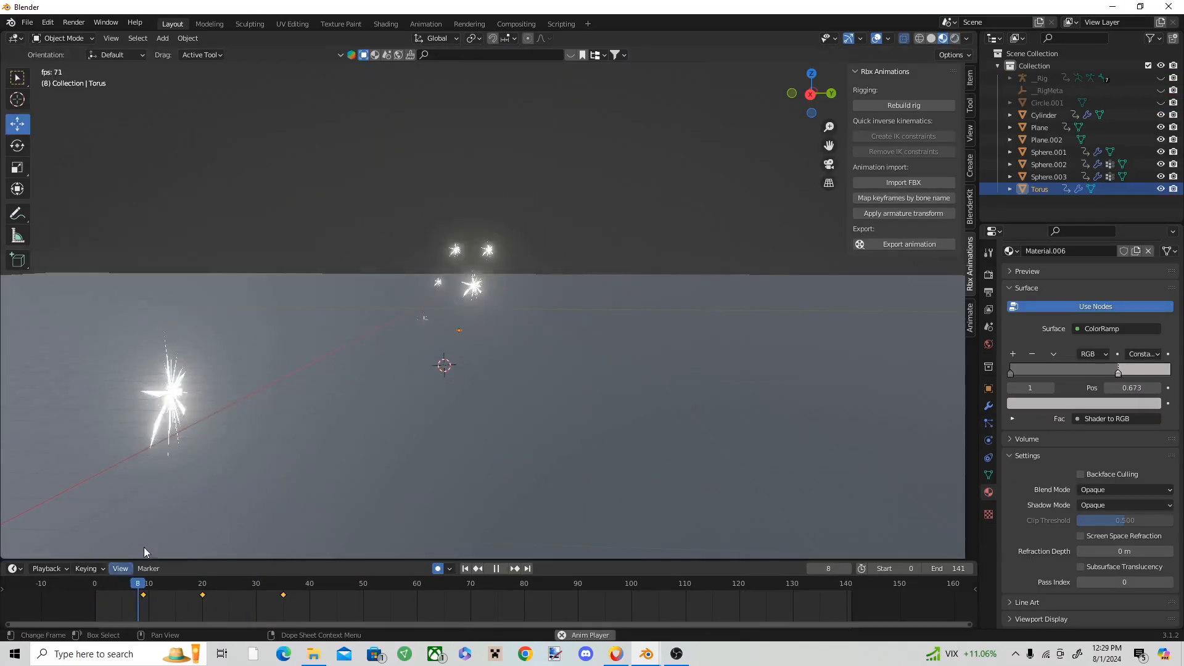
{"action": "key", "text": "space"}
Step: Darken the color stops of the ColorRamp in the elongated purple burst's material, judging the burst at frame 16
{"action": "left_click", "coordinate": [498, 243]}
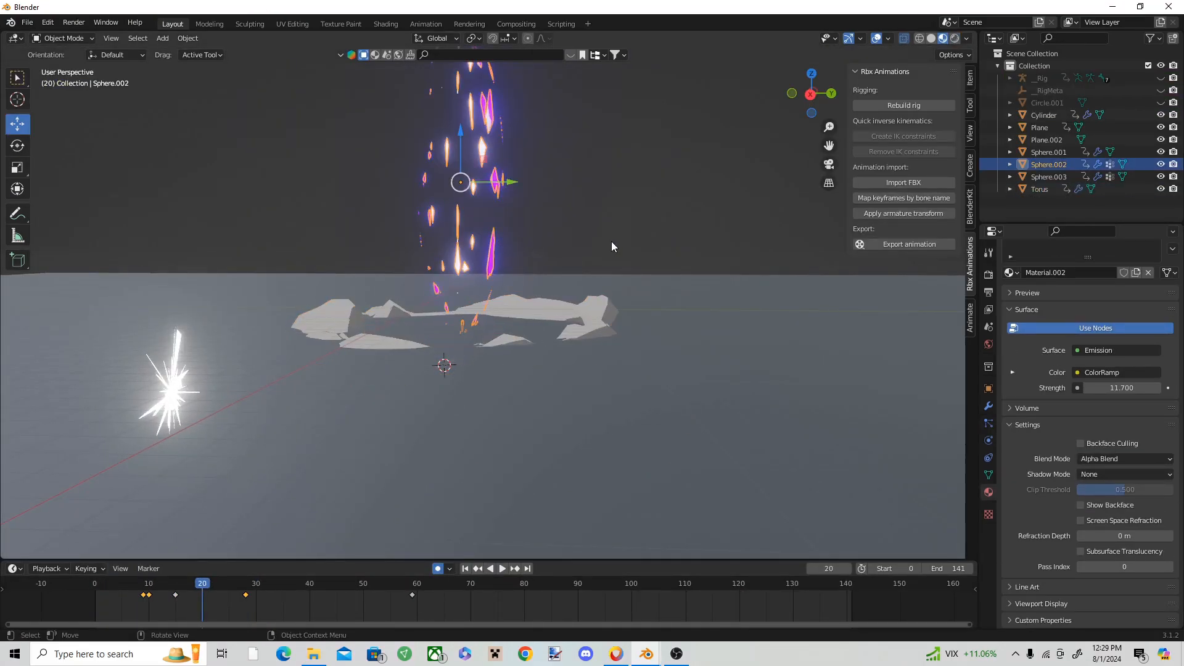
{"action": "scroll", "coordinate": [441, 365], "scroll_direction": "up", "scroll_amount": 3}
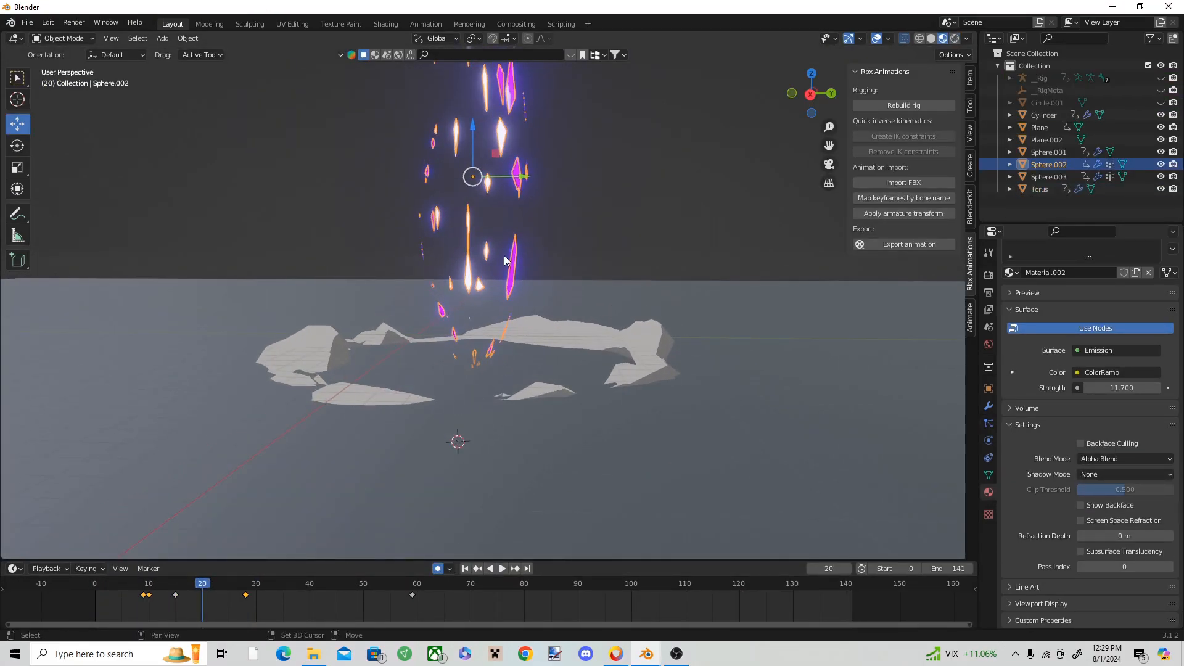
{"action": "middle_click_drag", "start_coordinate": [400, 412], "coordinate": [407, 486], "text": "shift"}
{"action": "scroll", "coordinate": [407, 487], "scroll_direction": "up", "scroll_amount": 2}
{"action": "left_click_drag", "start_coordinate": [191, 591], "coordinate": [179, 586]}
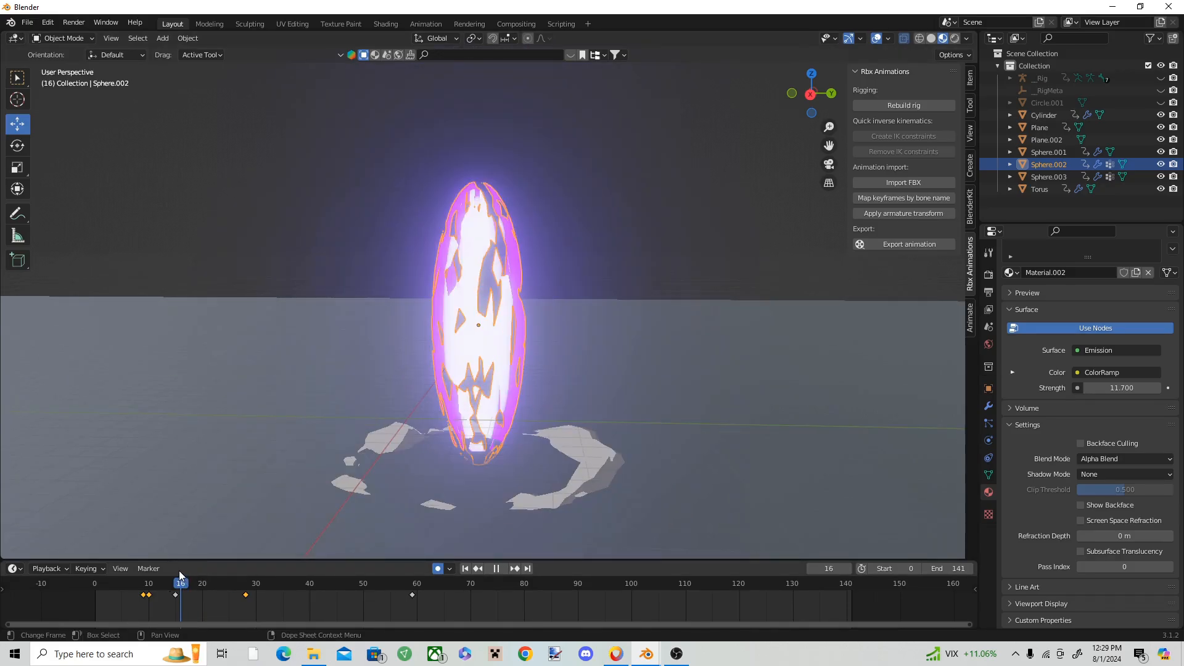
{"action": "left_click", "coordinate": [380, 24]}
{"action": "scroll", "coordinate": [381, 507], "scroll_direction": "up", "scroll_amount": 5}
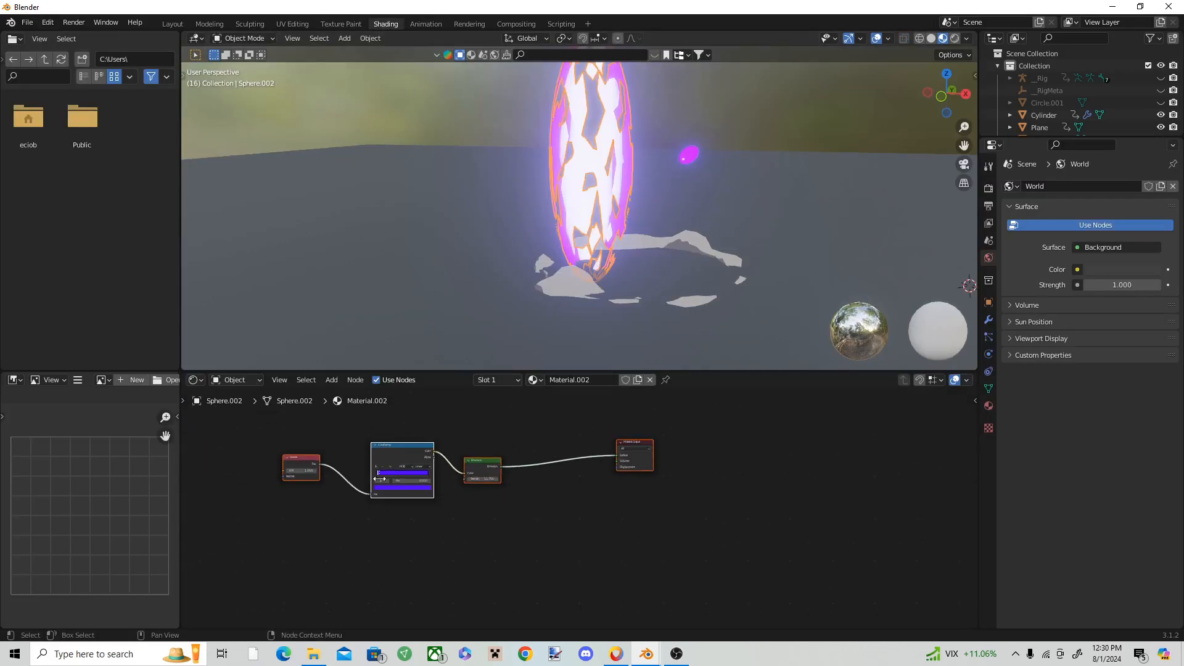
{"action": "left_click", "coordinate": [415, 548]}
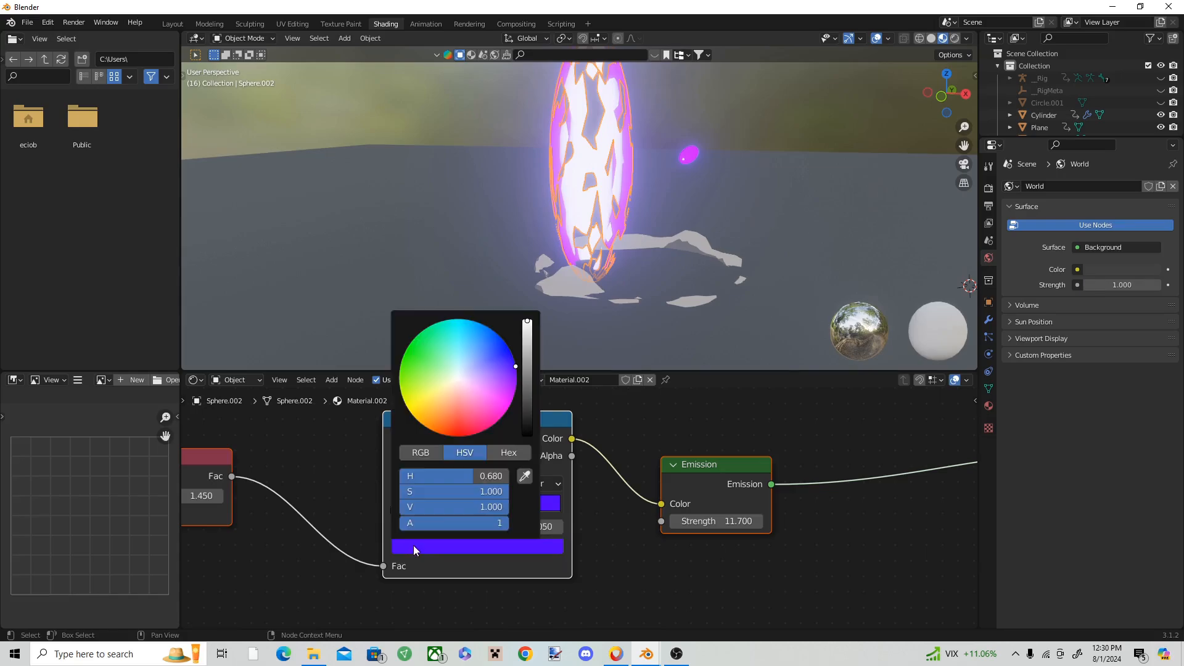
{"action": "mouse_move", "coordinate": [523, 386]}
{"action": "left_mouse_down"}
{"action": "mouse_move", "coordinate": [526, 439]}
{"action": "mouse_move", "coordinate": [514, 361]}
{"action": "mouse_move", "coordinate": [512, 384]}
{"action": "left_mouse_up"}
{"action": "left_click", "coordinate": [394, 507]}
{"action": "left_click", "coordinate": [414, 548]}
{"action": "left_click", "coordinate": [173, 23]}
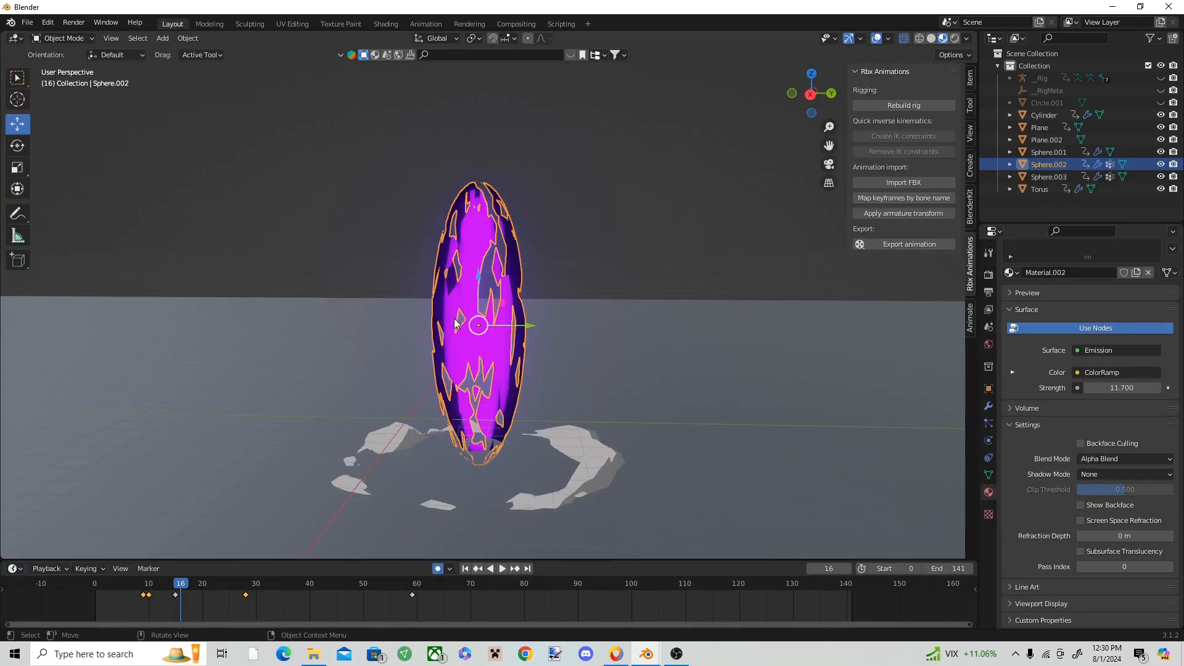
Step: Replay the animation around frame 15 to check how the darkened burst looks with the debris ring
{"action": "key", "text": "space"}
{"action": "key", "text": "space"}
{"action": "left_click_drag", "start_coordinate": [277, 588], "coordinate": [164, 586]}
{"action": "scroll", "coordinate": [404, 368], "scroll_direction": "down", "scroll_amount": 5}
{"action": "key", "text": "space"}
{"action": "key", "text": "space"}
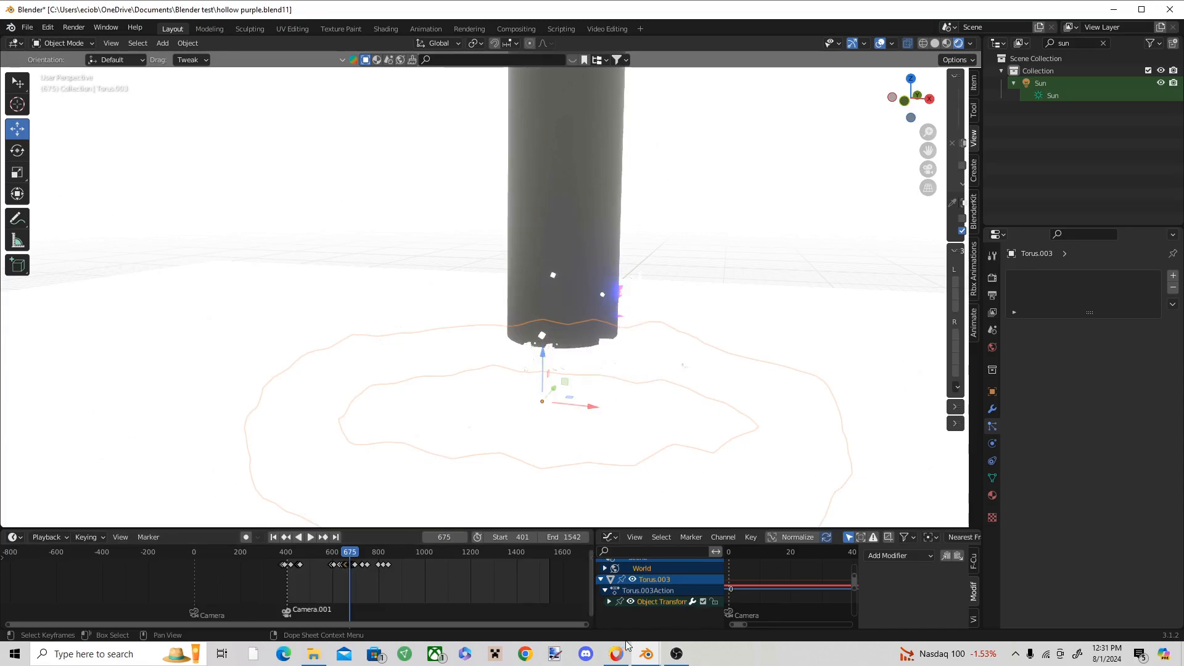
Step: Switch to the other Blender window, add a torus around the purple burst and scale it up into a wide ring
{"action": "mouse_move", "coordinate": [646, 653]}
{"action": "left_click", "coordinate": [557, 616]}
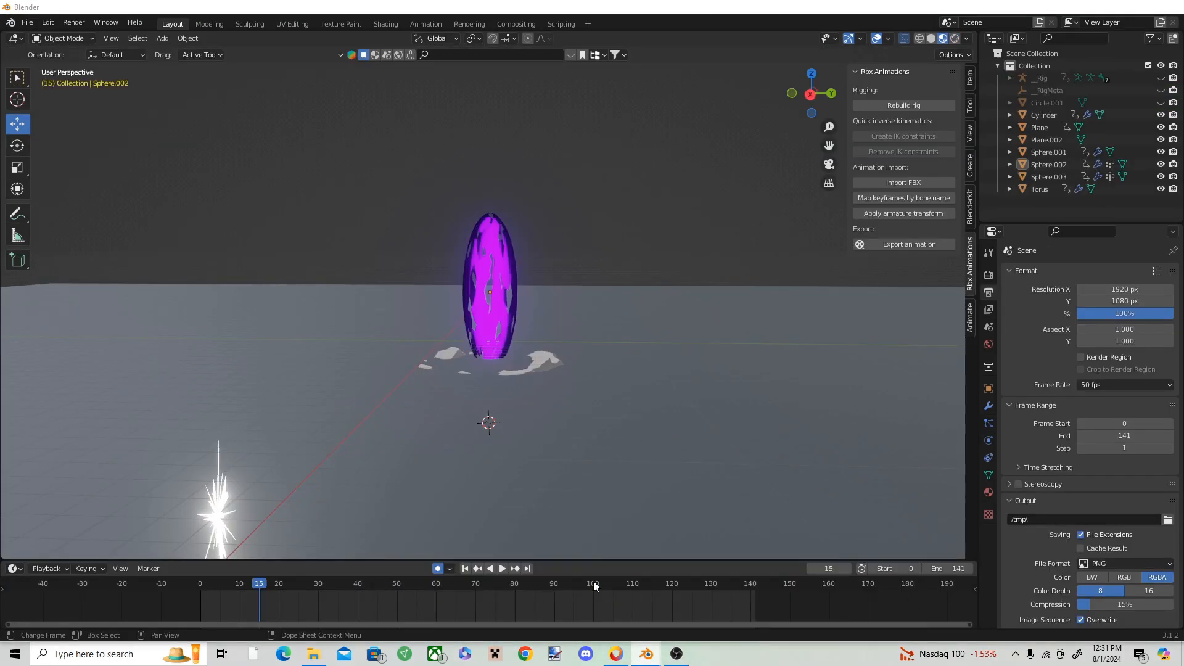
{"action": "scroll", "coordinate": [486, 328], "scroll_direction": "up", "scroll_amount": 4}
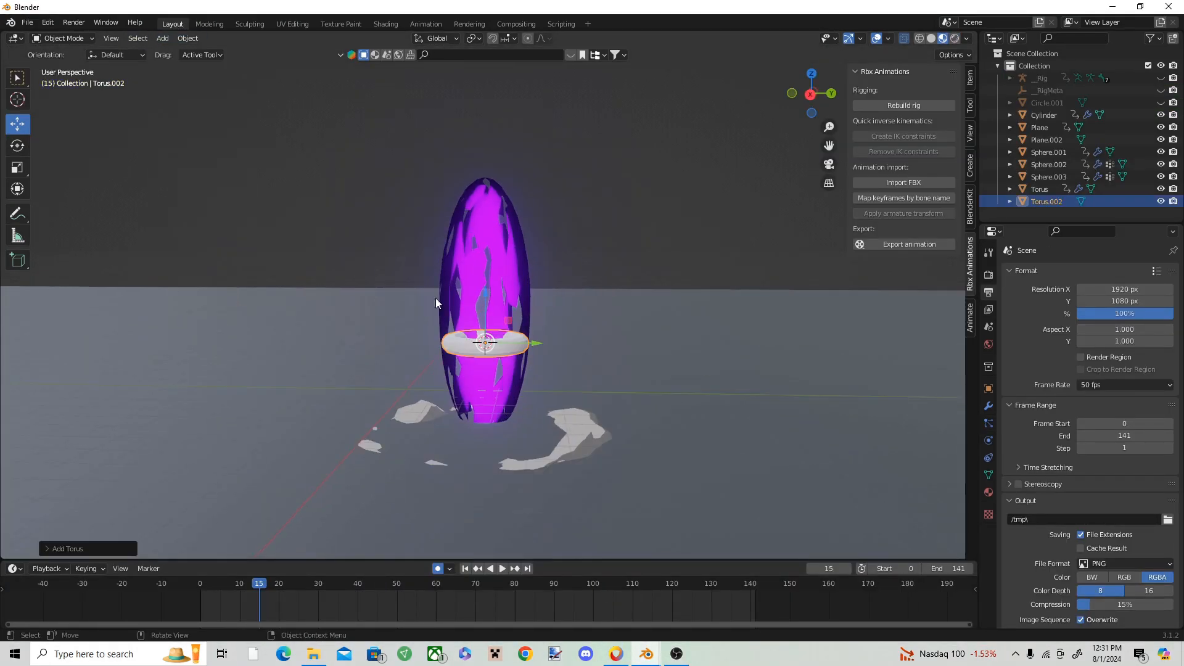
{"action": "left_click", "coordinate": [18, 167]}
{"action": "left_click_drag", "start_coordinate": [538, 346], "coordinate": [919, 392]}
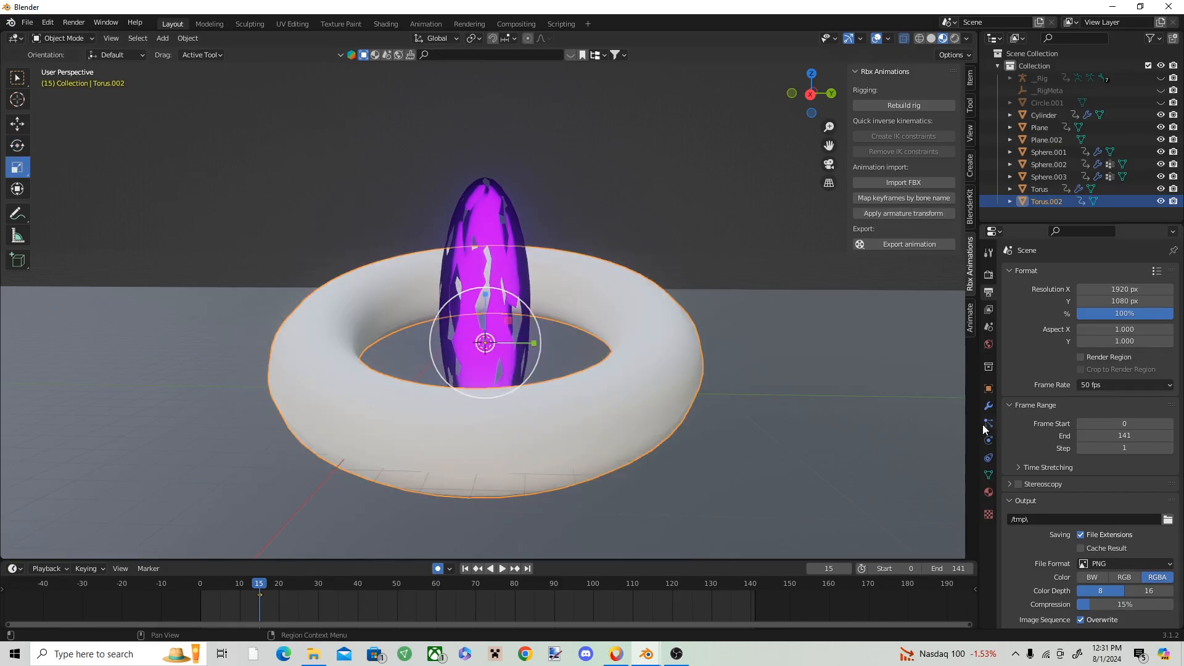
Step: Thin the torus with a Displace modifier at strength -2.400 and midlevel 0.925, and give it a black material with roughness 1.000
{"action": "left_click", "coordinate": [989, 406]}
{"action": "left_click", "coordinate": [1090, 272]}
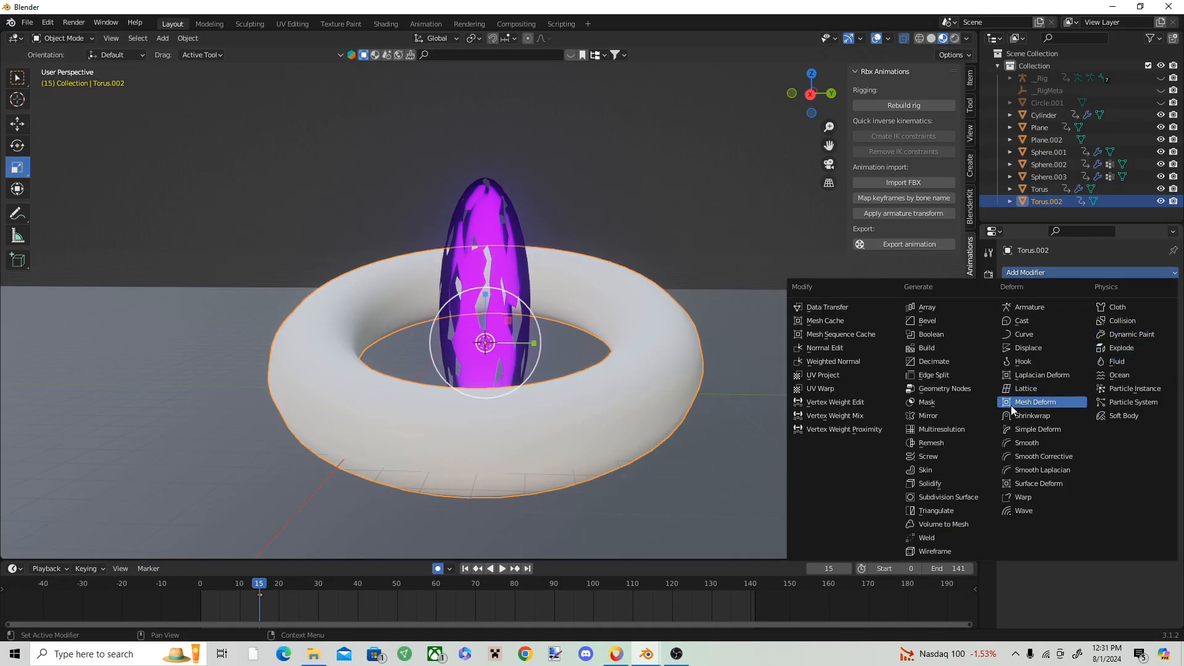
{"action": "left_click", "coordinate": [1060, 349]}
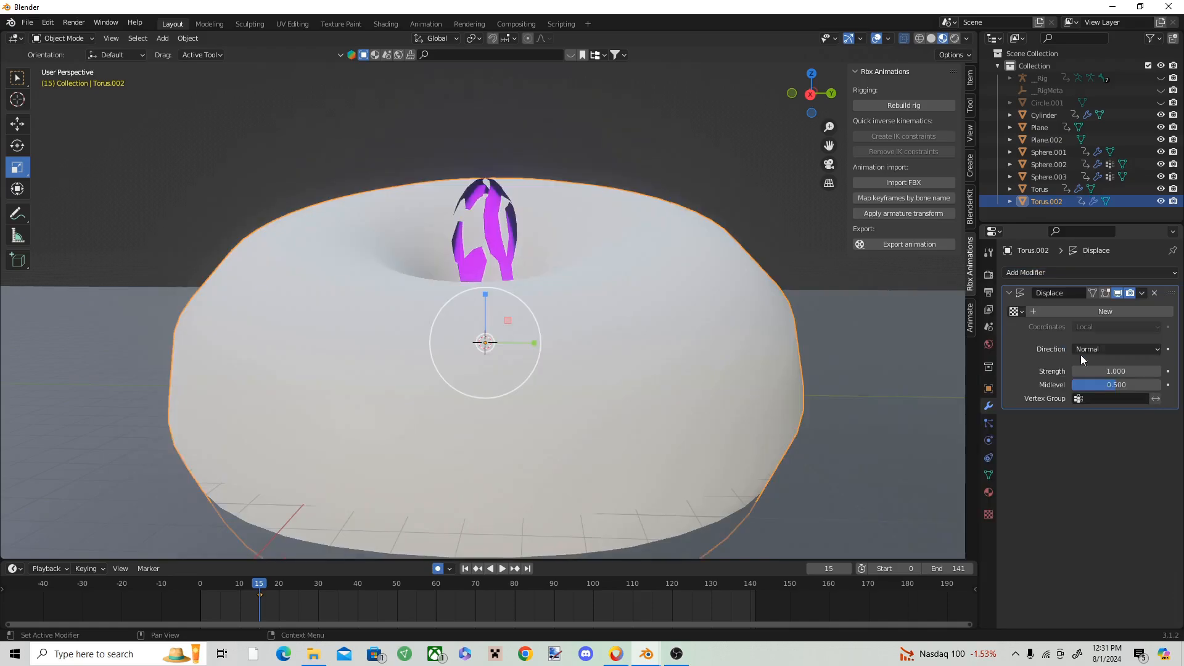
{"action": "mouse_move", "coordinate": [1124, 386]}
{"action": "left_mouse_down"}
{"action": "mouse_move", "coordinate": [1161, 386]}
{"action": "mouse_move", "coordinate": [1122, 385]}
{"action": "left_mouse_up"}
{"action": "left_click_drag", "start_coordinate": [1124, 372], "coordinate": [1103, 372]}
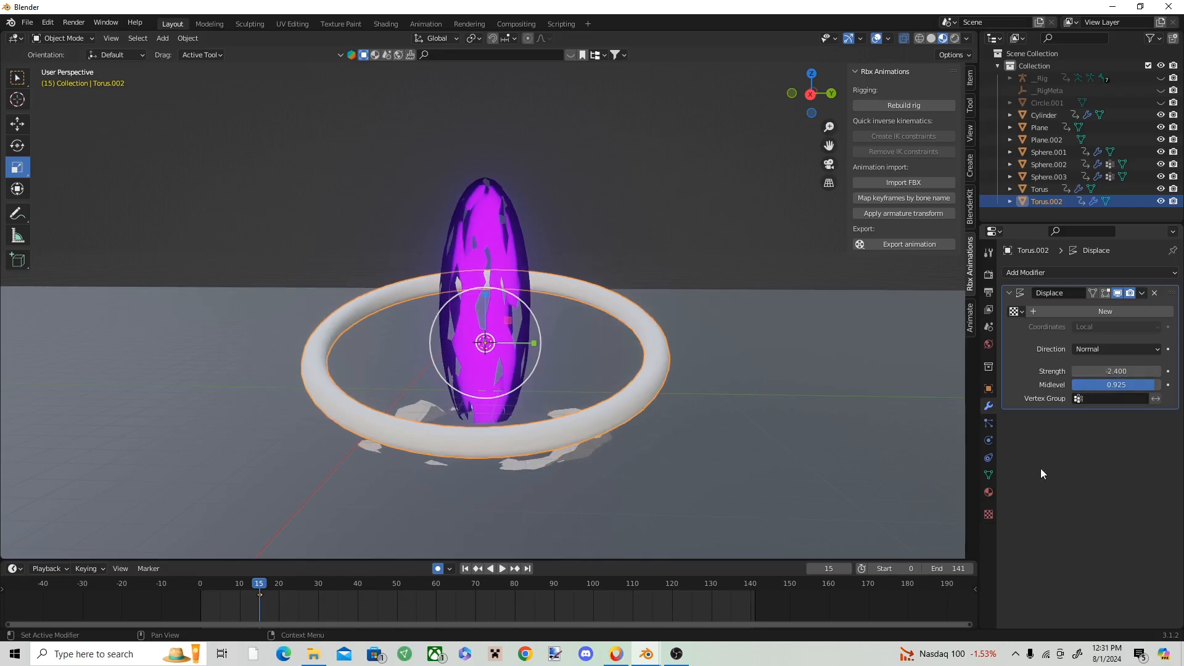
{"action": "left_click", "coordinate": [989, 492]}
{"action": "left_click", "coordinate": [1095, 322]}
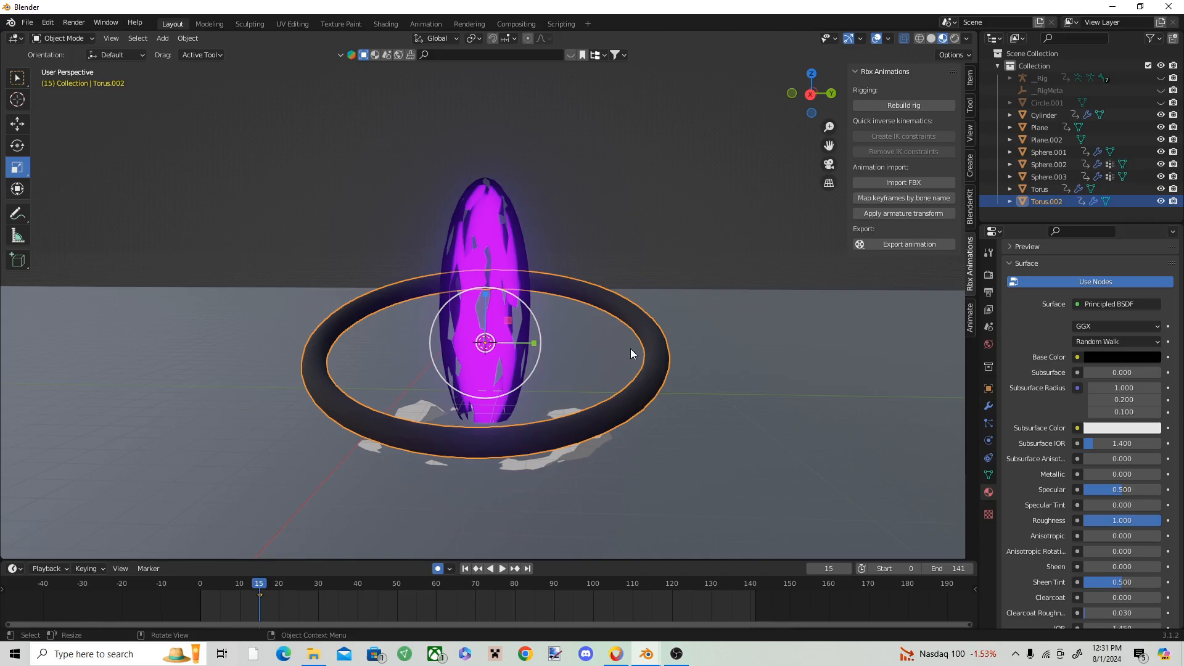
Step: Raise the black ring along the Z axis, then place a smaller scaled-down duplicate of it above
{"action": "left_click", "coordinate": [17, 124]}
{"action": "left_click_drag", "start_coordinate": [485, 295], "coordinate": [485, 126]}
{"action": "key", "text": "shift+d"}
{"action": "left_click", "coordinate": [485, 235]}
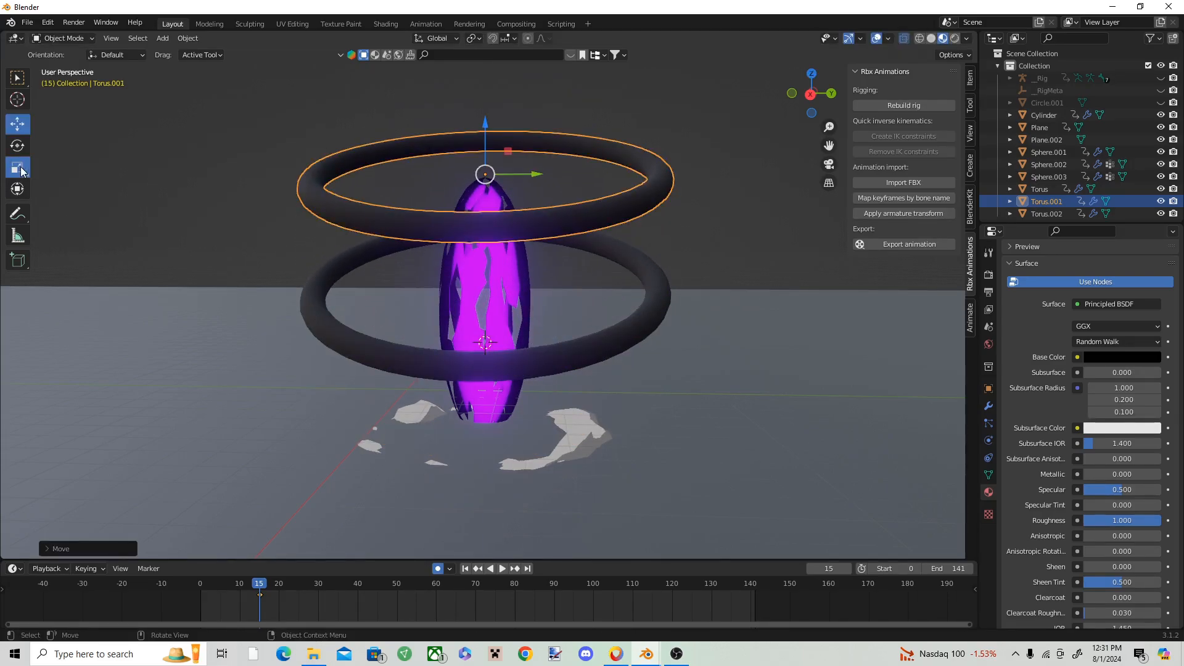
{"action": "mouse_move", "coordinate": [533, 156]}
{"action": "left_mouse_down"}
{"action": "mouse_move", "coordinate": [506, 166]}
{"action": "mouse_move", "coordinate": [519, 162]}
{"action": "left_mouse_up"}
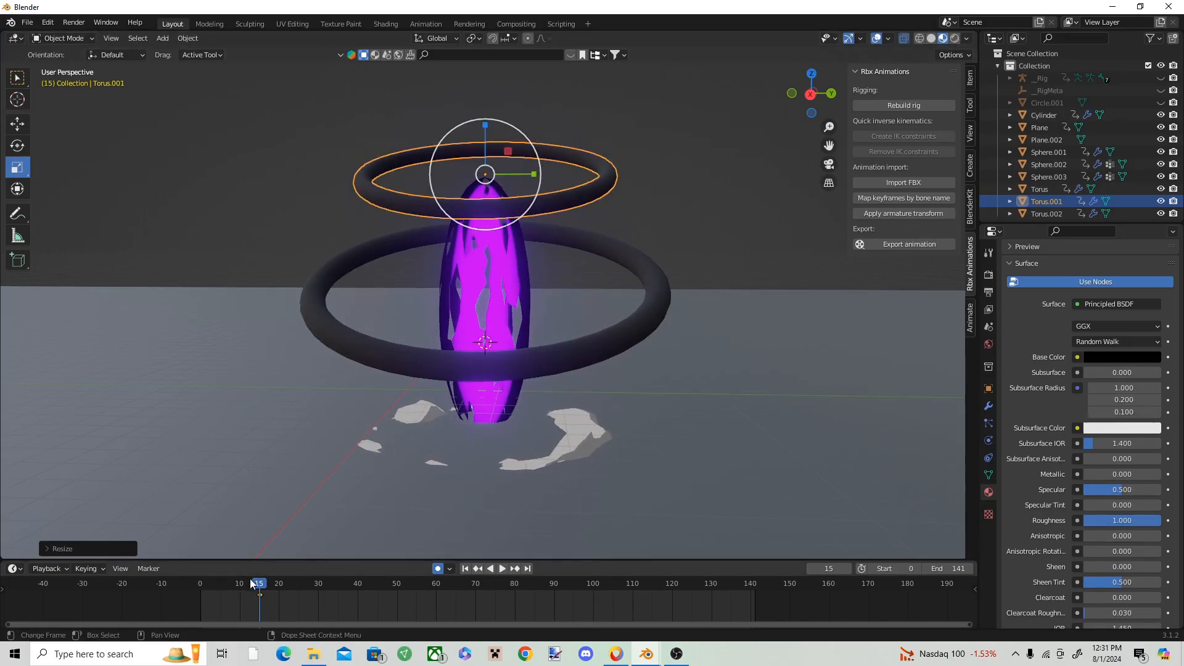
Step: At frame 19, set the lower ring material's blend mode to Alpha Blend and its shadow mode to None
{"action": "left_click_drag", "start_coordinate": [250, 579], "coordinate": [274, 583]}
{"action": "key", "text": "space"}
{"action": "key", "text": "space"}
{"action": "left_click", "coordinate": [498, 387]}
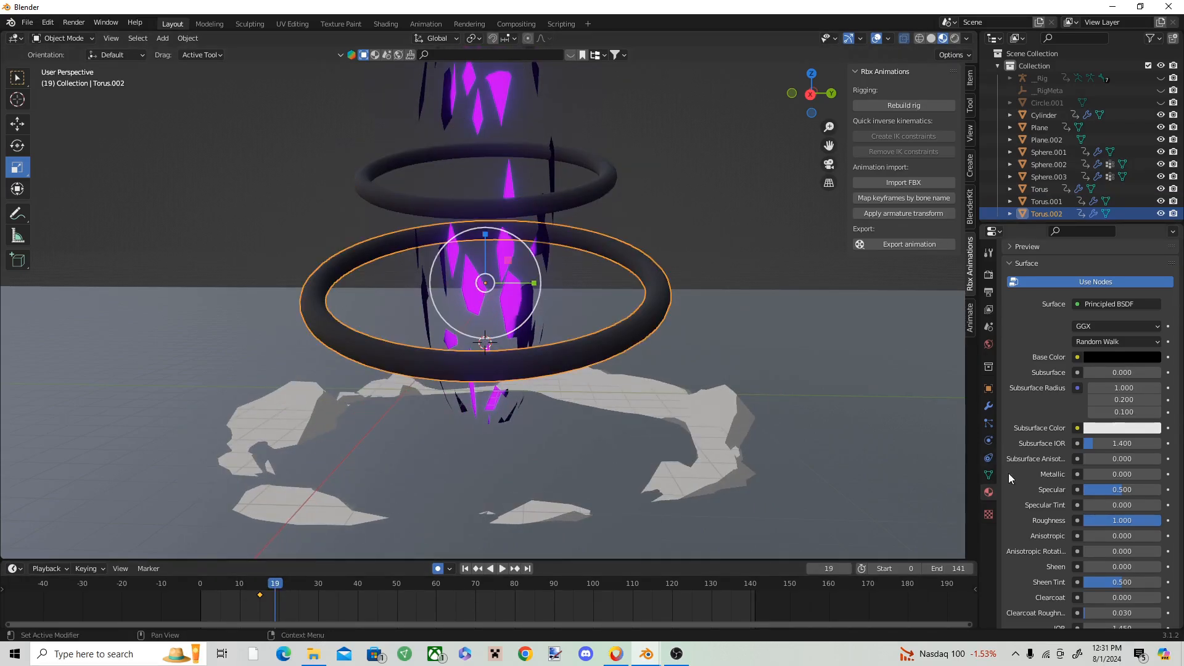
{"action": "scroll", "coordinate": [1106, 460], "scroll_direction": "down", "scroll_amount": 10}
{"action": "left_click", "coordinate": [1109, 474]}
{"action": "left_click", "coordinate": [1114, 516]}
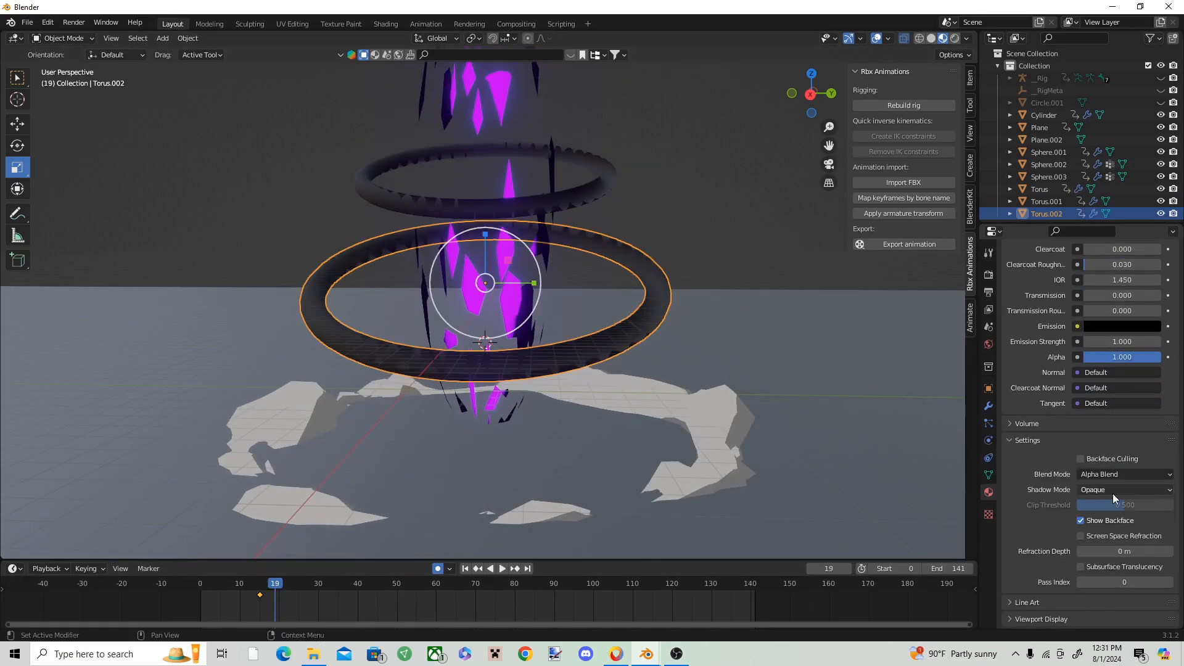
{"action": "left_click", "coordinate": [1113, 491]}
{"action": "left_click", "coordinate": [1108, 504]}
{"action": "scroll", "coordinate": [1120, 423], "scroll_direction": "up", "scroll_amount": 2}
Step: Keyframe the lower ring's Alpha at 0 on frame 19, 1 on frame 20 and 0 on frame 24, with Show Backface disabled
{"action": "left_click_drag", "start_coordinate": [1115, 407], "coordinate": [1043, 407]}
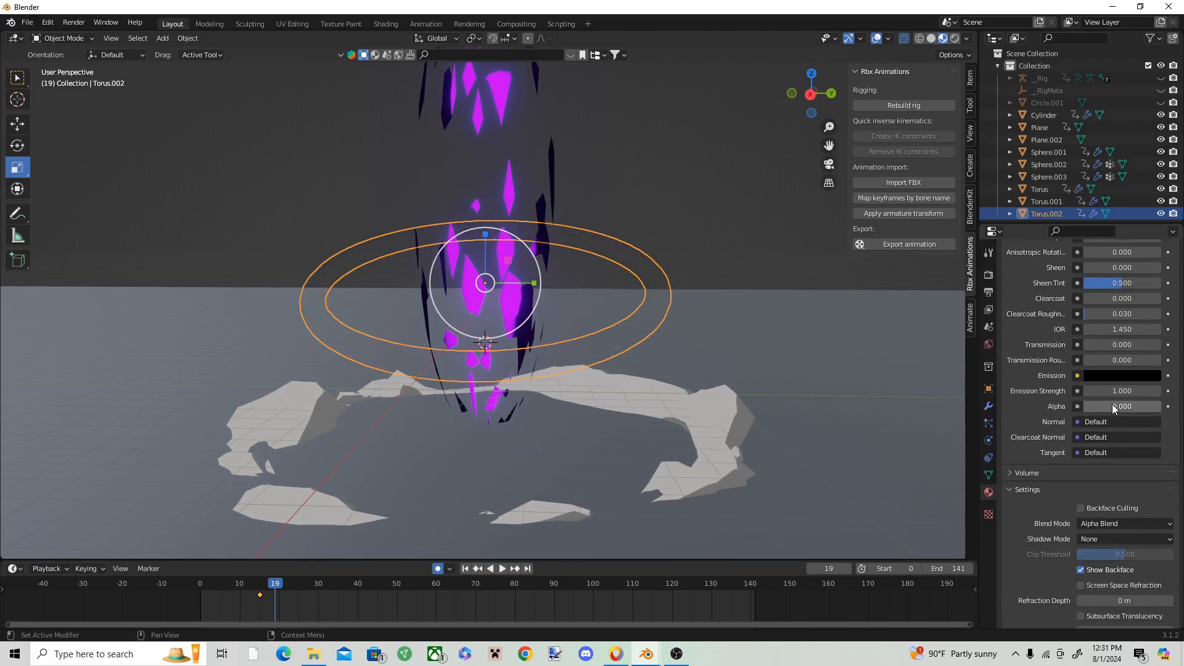
{"action": "right_click", "coordinate": [1112, 407]}
{"action": "left_click", "coordinate": [1106, 409]}
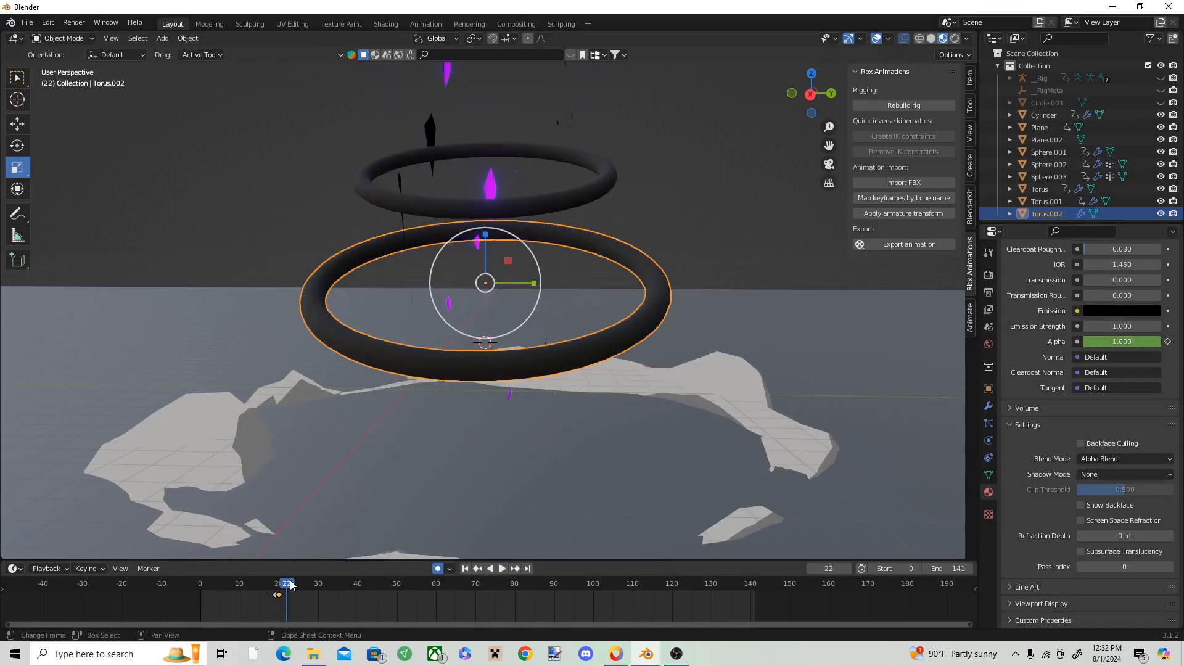
{"action": "key", "text": "space"}
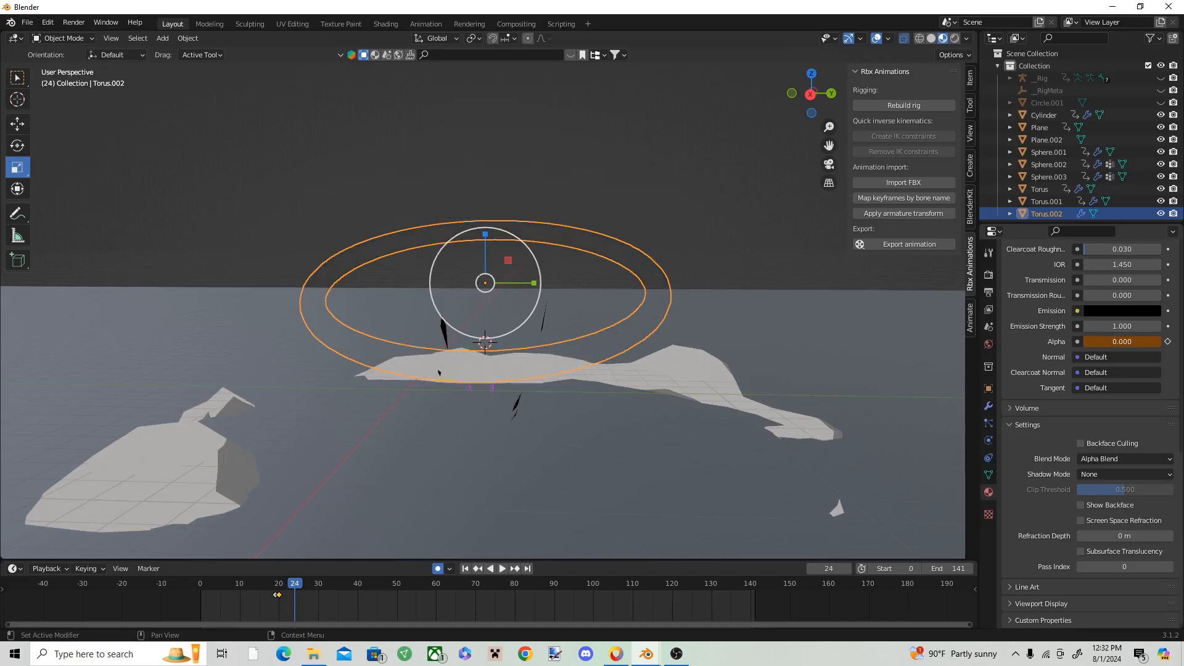
{"action": "right_click", "coordinate": [1136, 343]}
{"action": "left_click", "coordinate": [1135, 348]}
Step: Replay the frames around 19 to 26 to check the lower ring appearing and fading out
{"action": "left_click", "coordinate": [242, 590]}
{"action": "key", "text": "space"}
{"action": "key", "text": "space"}
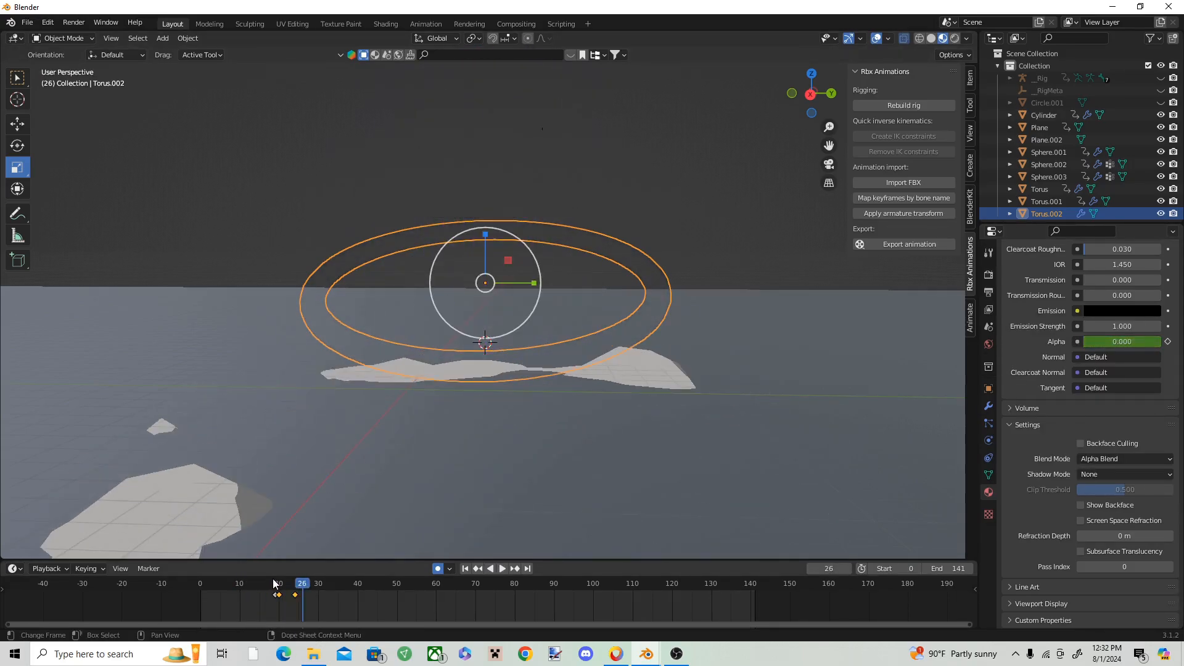
{"action": "left_click", "coordinate": [254, 587]}
{"action": "key", "text": "space"}
{"action": "key", "text": "space"}
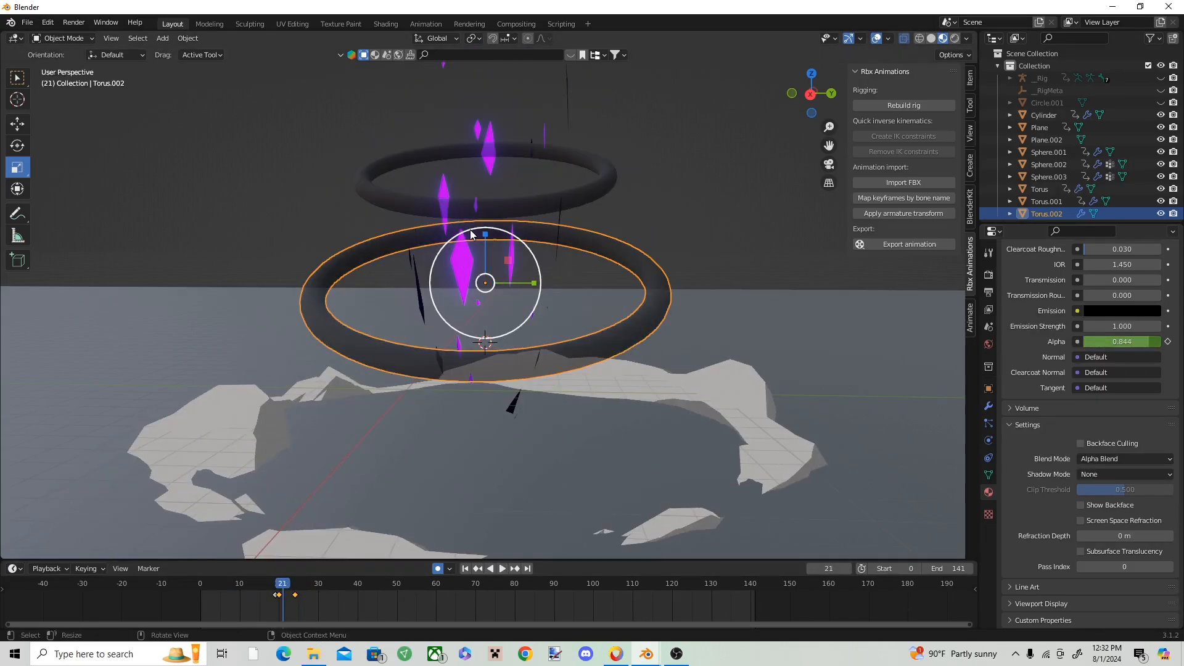
Step: Give the upper ring its own separate material with a black base color and roughness 1.000
{"action": "left_click", "coordinate": [495, 211]}
{"action": "left_click_drag", "start_coordinate": [277, 587], "coordinate": [282, 587]}
{"action": "scroll", "coordinate": [1147, 349], "scroll_direction": "up", "scroll_amount": 4}
{"action": "scroll", "coordinate": [1147, 342], "scroll_direction": "up", "scroll_amount": 15}
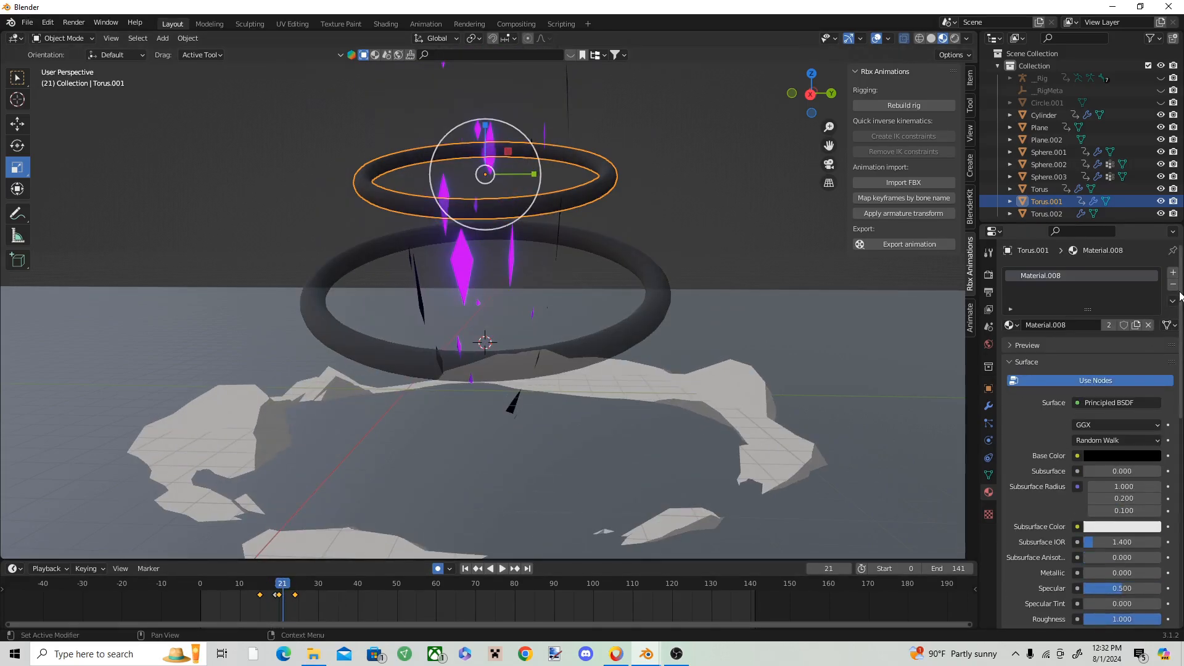
{"action": "key", "text": "ctrl+z"}
{"action": "scroll", "coordinate": [1119, 368], "scroll_direction": "down", "scroll_amount": 5}
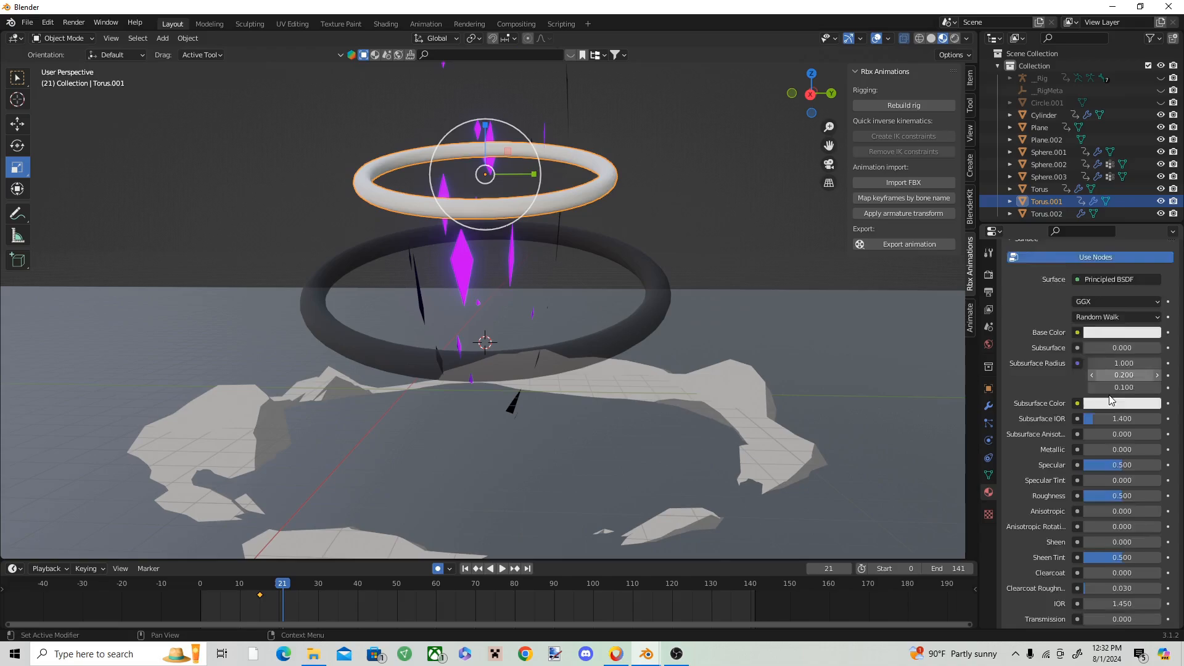
{"action": "left_click", "coordinate": [1118, 334]}
{"action": "left_click_drag", "start_coordinate": [1152, 237], "coordinate": [1045, 387]}
{"action": "scroll", "coordinate": [1097, 438], "scroll_direction": "down", "scroll_amount": 2}
{"action": "left_click_drag", "start_coordinate": [1115, 448], "coordinate": [1161, 447]}
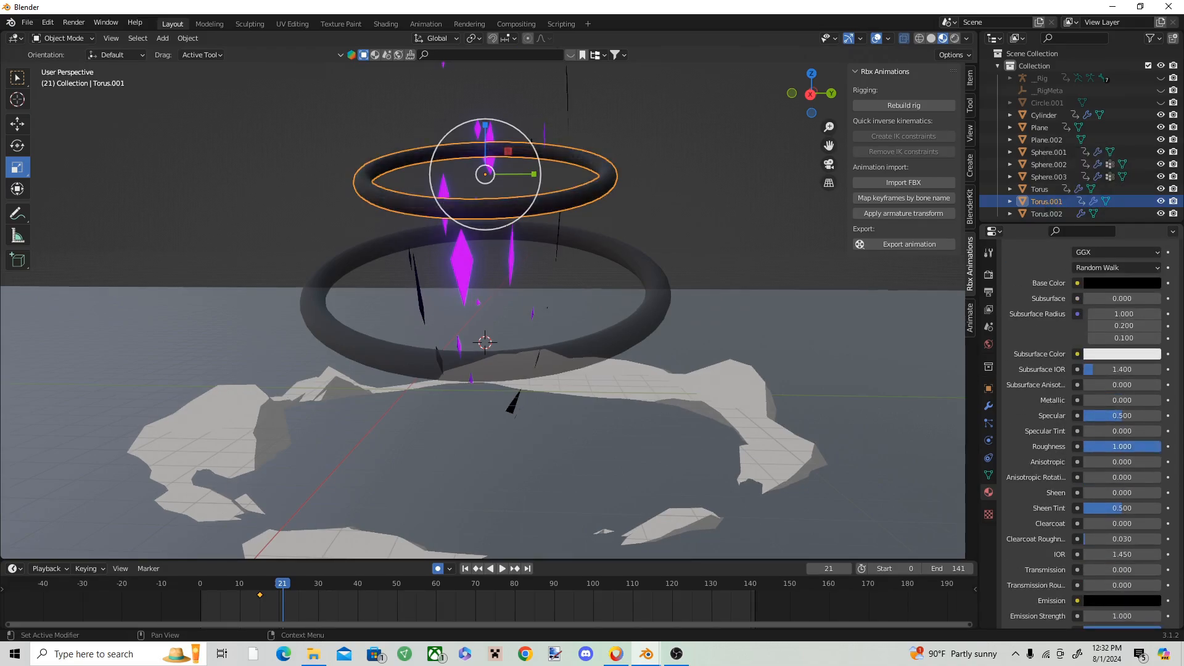
Step: Keyframe the upper ring's Alpha at 0 on frame 21 and set its material's blend mode to Alpha Blend
{"action": "scroll", "coordinate": [1131, 508], "scroll_direction": "down", "scroll_amount": 5}
{"action": "left_click_drag", "start_coordinate": [1131, 508], "coordinate": [1086, 509]}
{"action": "right_click", "coordinate": [1109, 508]}
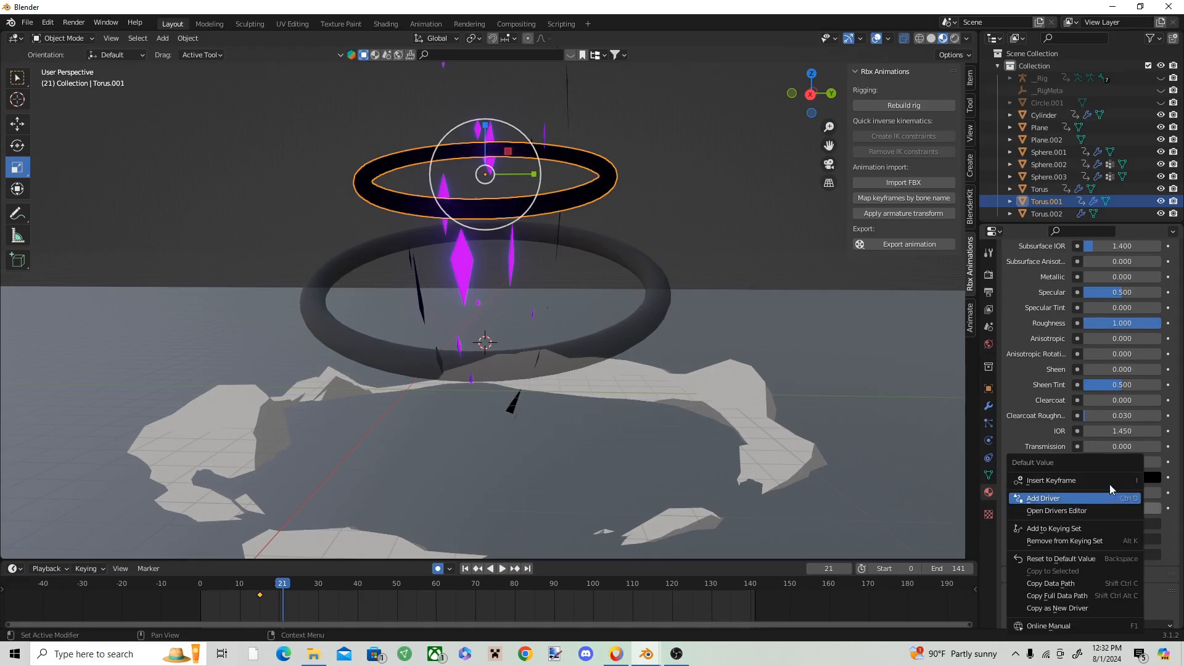
{"action": "left_click", "coordinate": [1109, 482]}
{"action": "scroll", "coordinate": [1118, 516], "scroll_direction": "down", "scroll_amount": 3}
{"action": "left_click", "coordinate": [1118, 551]}
{"action": "left_click", "coordinate": [1101, 607]}
Step: Keyframe the upper ring's Alpha at 1 on frame 23 and turn off Show Backface for its material
{"action": "mouse_move", "coordinate": [284, 586]}
{"action": "left_mouse_down"}
{"action": "mouse_move", "coordinate": [305, 589]}
{"action": "mouse_move", "coordinate": [290, 585]}
{"action": "left_mouse_up"}
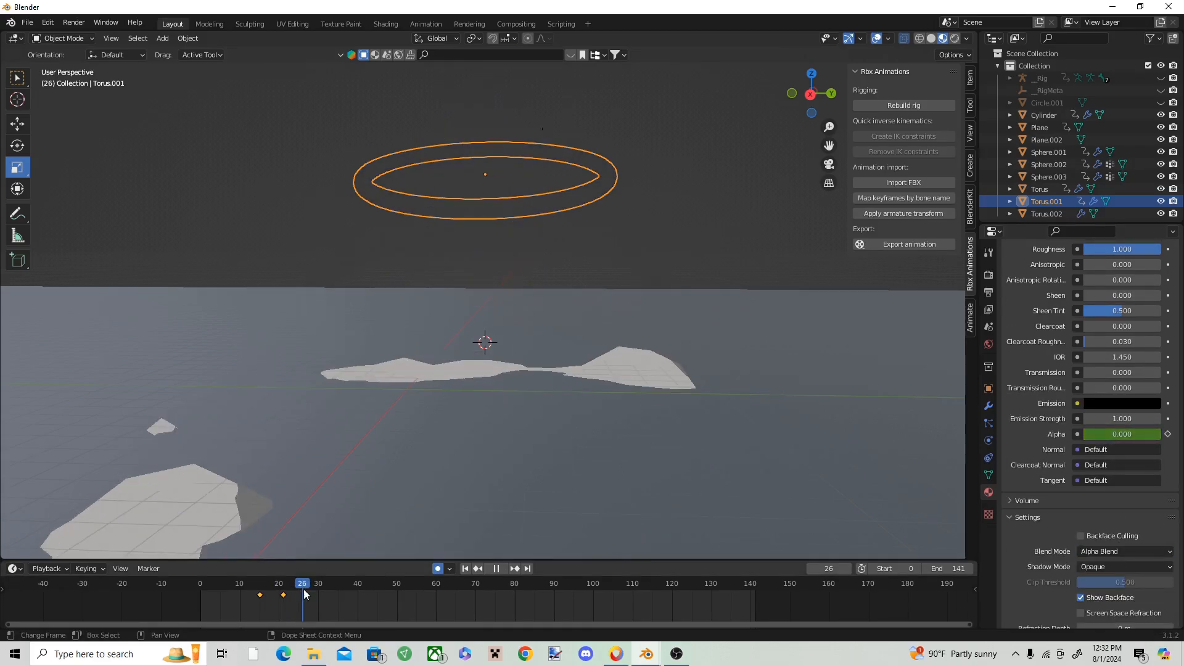
{"action": "left_click_drag", "start_coordinate": [1089, 435], "coordinate": [1128, 438]}
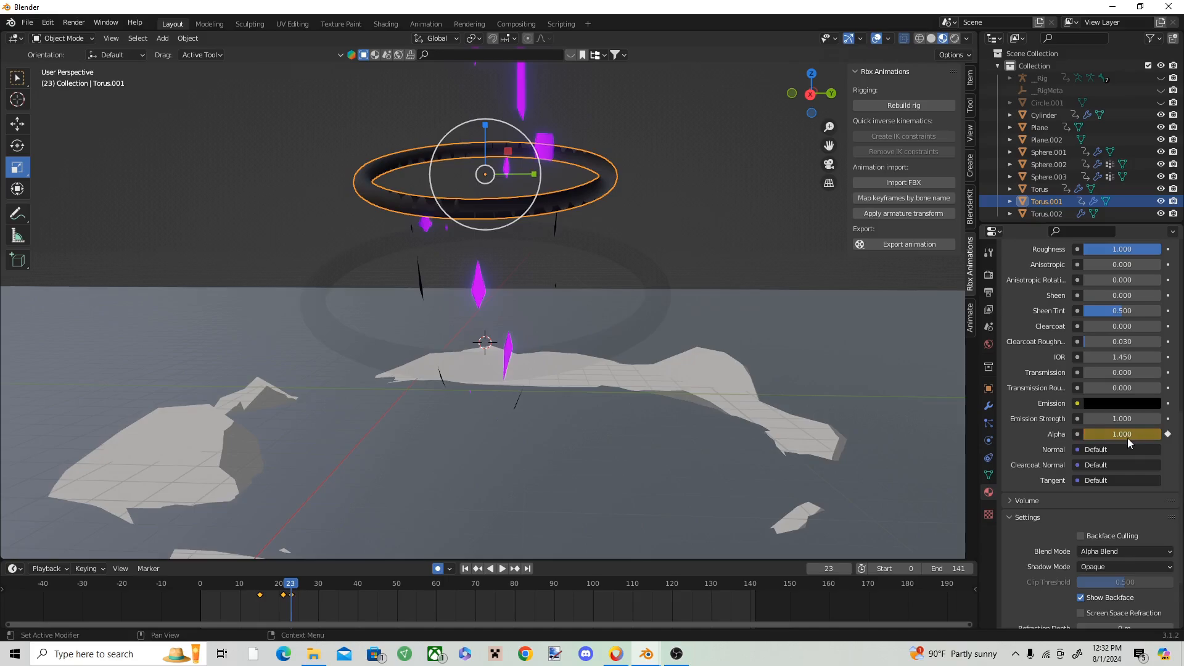
{"action": "right_click", "coordinate": [1127, 437]}
{"action": "left_click", "coordinate": [1126, 438]}
{"action": "left_click", "coordinate": [1094, 602]}
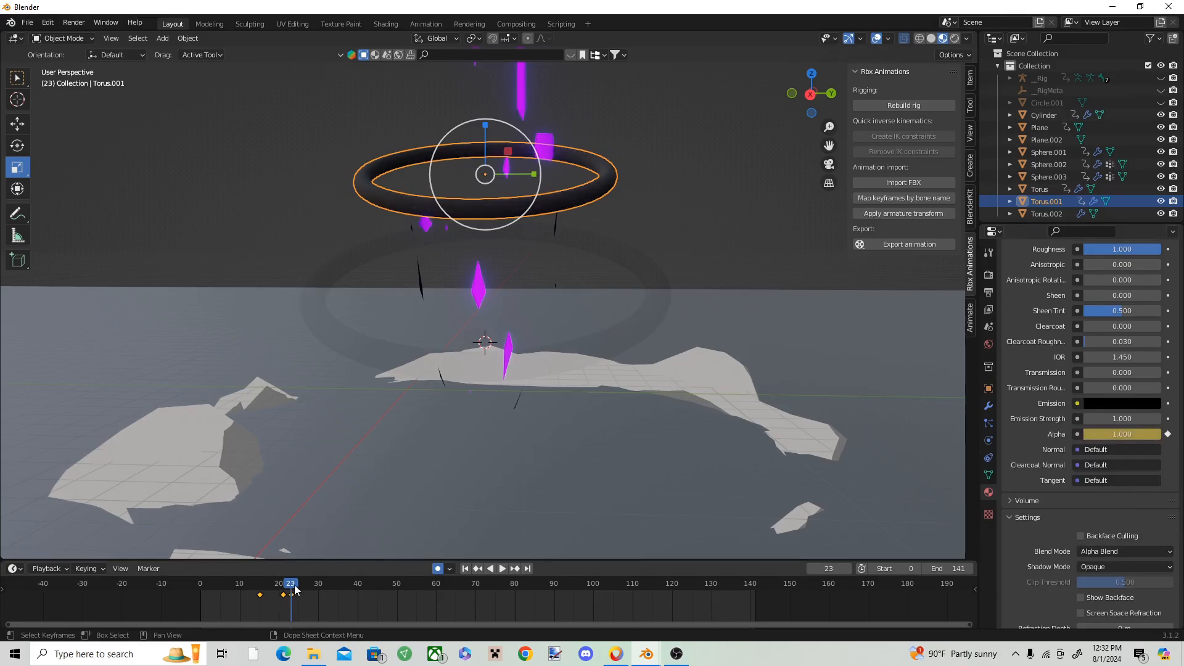
{"action": "key", "text": "space"}
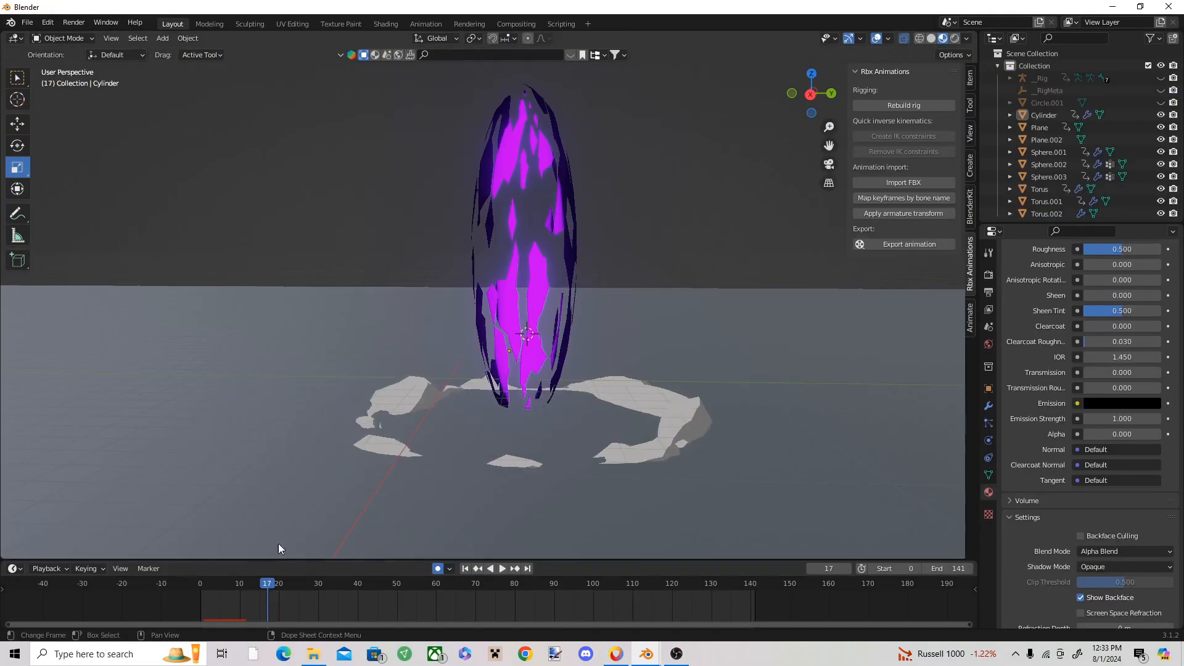
Step: In the purple effect scene, set the elongated burst's emission strength to 305.200 and replay the animation to check its glow
{"action": "left_click", "coordinate": [543, 276]}
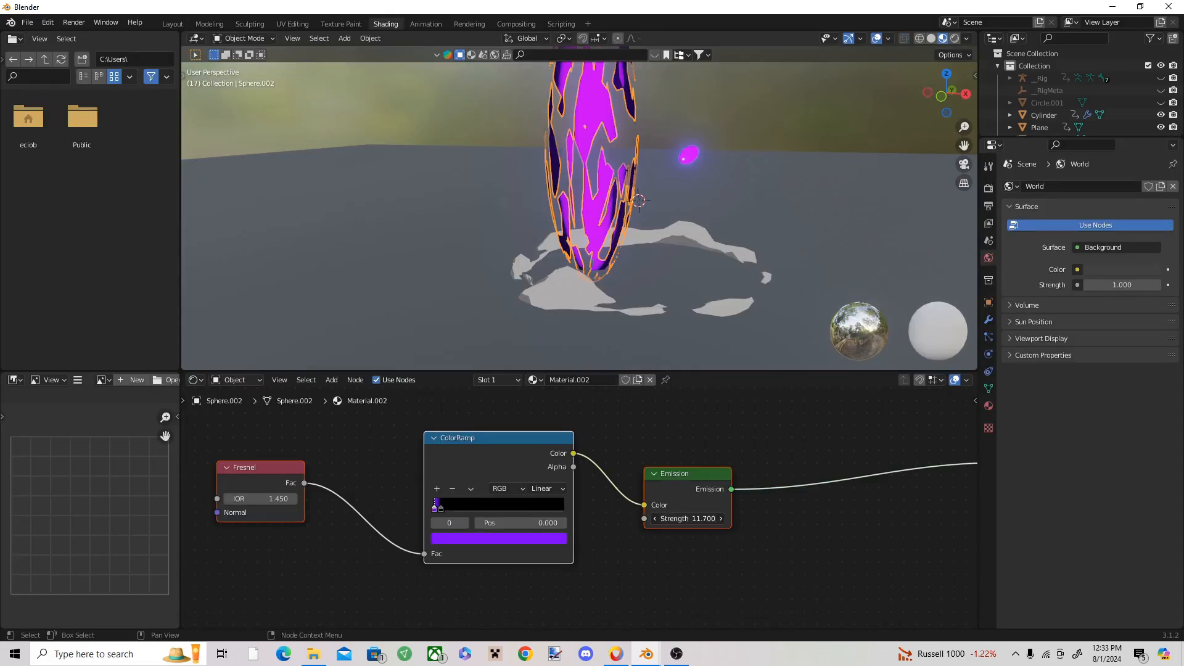
{"action": "left_click_drag", "start_coordinate": [688, 518], "coordinate": [440, 266]}
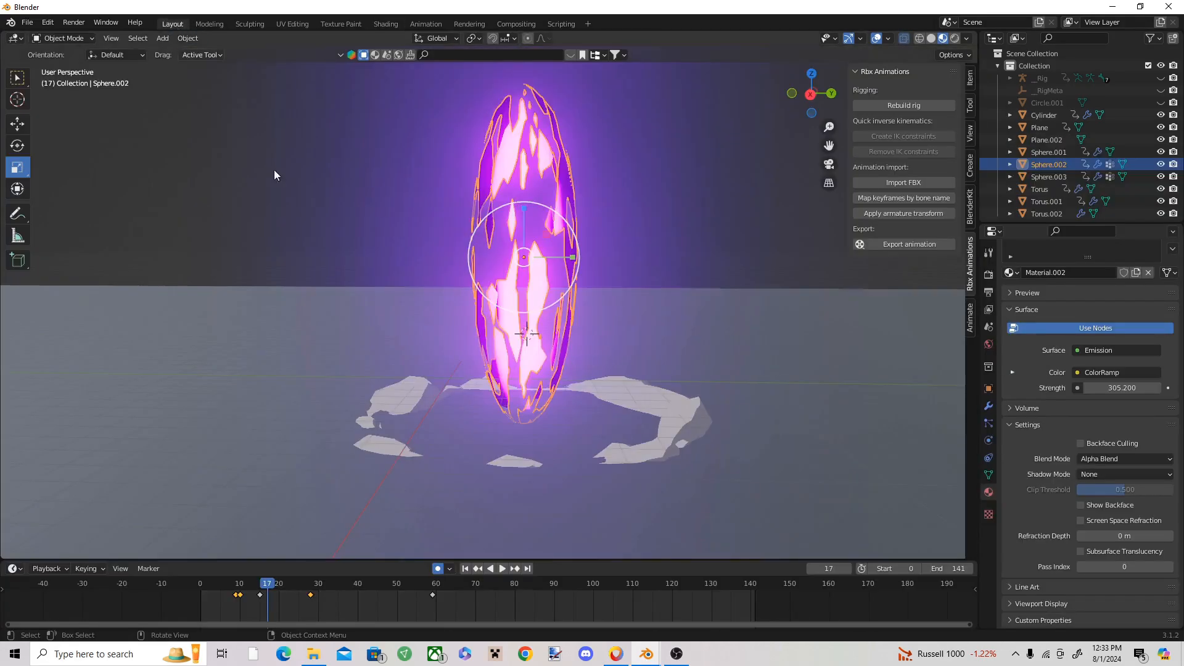
{"action": "left_click", "coordinate": [212, 580]}
{"action": "key", "text": "space"}
{"action": "key", "text": "space"}
{"action": "left_click_drag", "start_coordinate": [281, 584], "coordinate": [294, 587]}
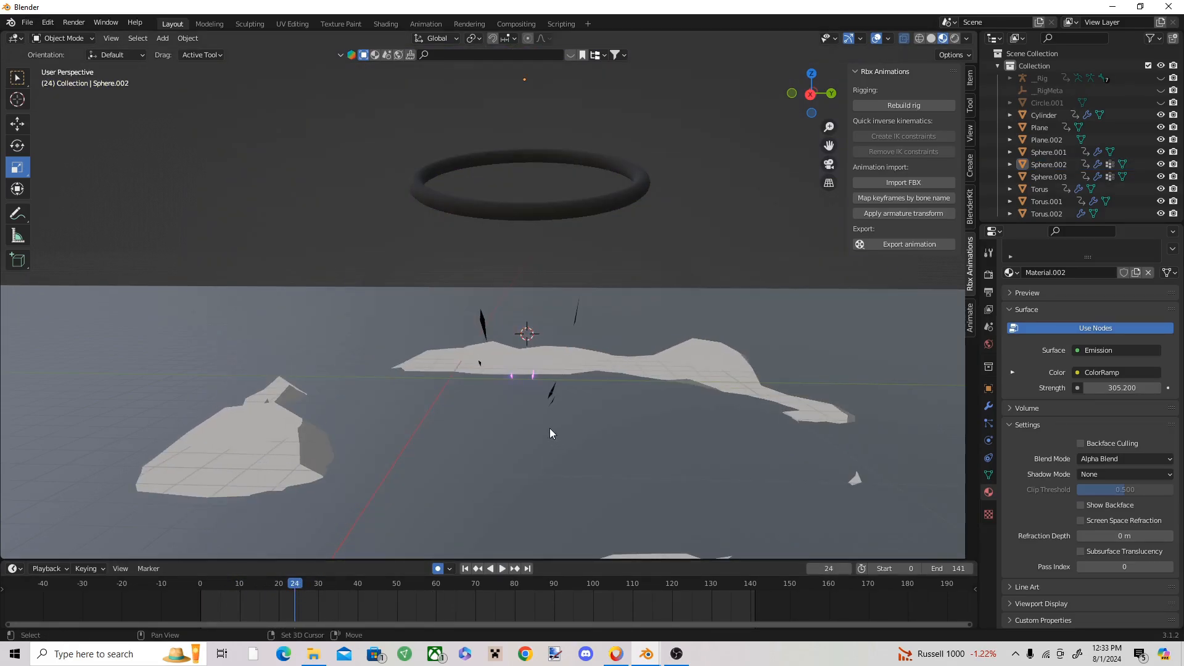
Step: Add a cylinder mesh at the centre of the effect and raise it until its base sits on the ground
{"action": "left_click", "coordinate": [162, 38]}
{"action": "mouse_move", "coordinate": [204, 52]}
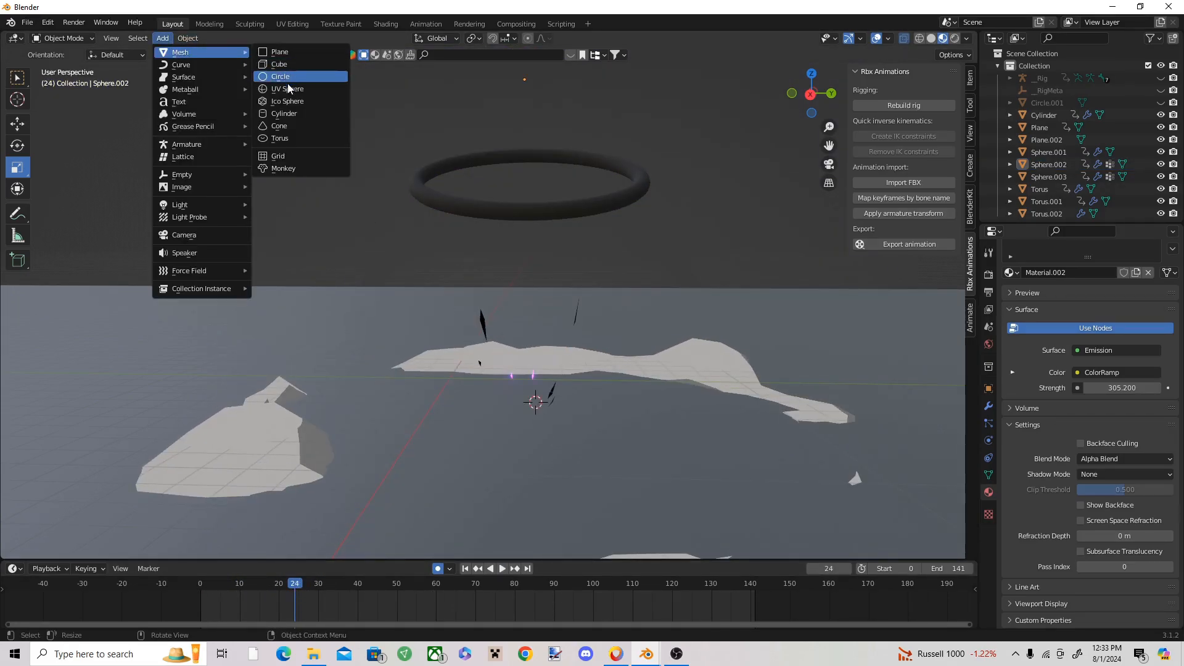
{"action": "left_click", "coordinate": [285, 114]}
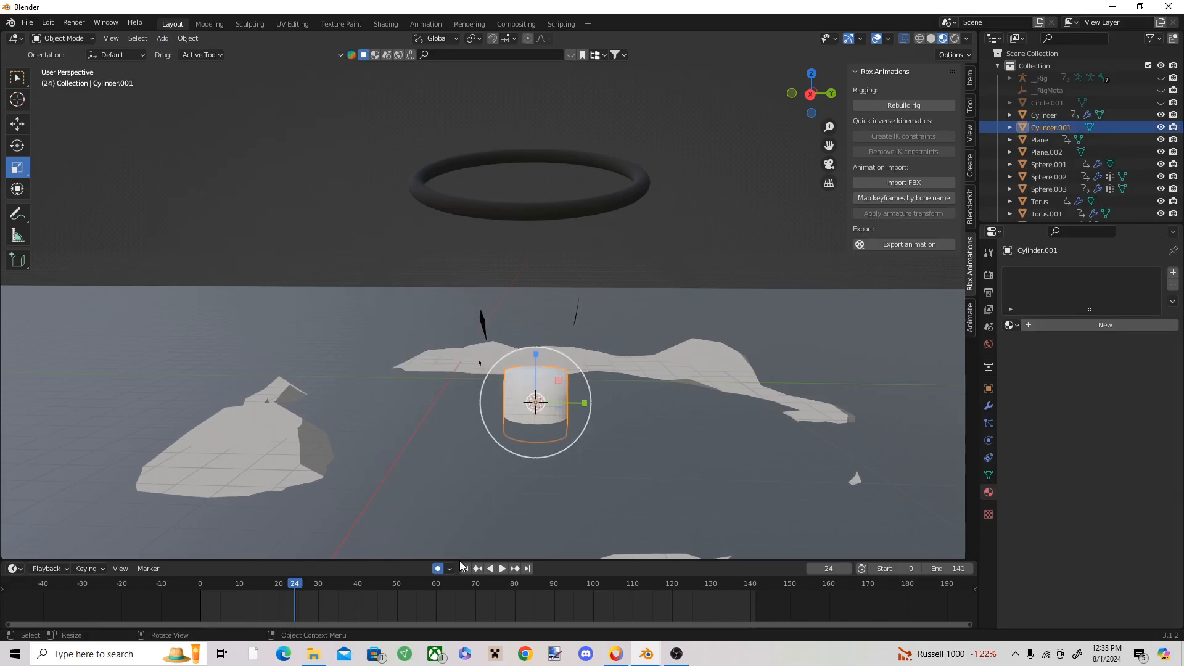
{"action": "left_click", "coordinate": [25, 128]}
{"action": "left_click_drag", "start_coordinate": [454, 301], "coordinate": [535, 339]}
{"action": "key", "text": "ctrl+z"}
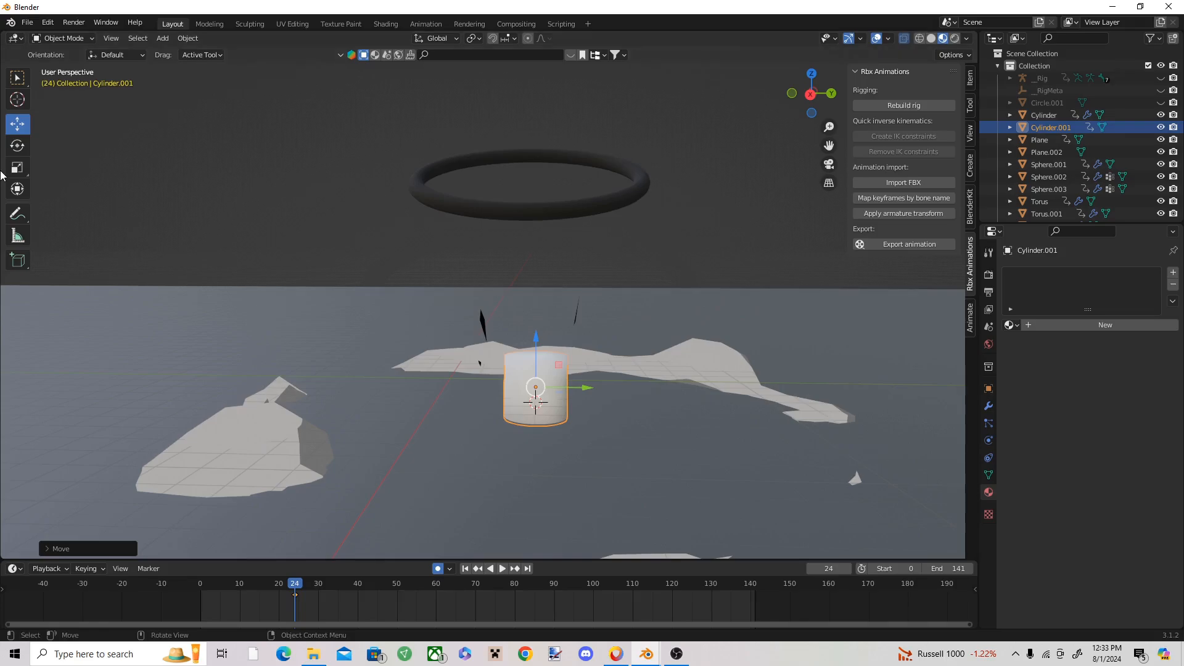
Step: Animate the cylinder growing from its starting size on frame 26 to a much larger size on frame 39
{"action": "left_click_drag", "start_coordinate": [295, 594], "coordinate": [303, 595]}
{"action": "left_click_drag", "start_coordinate": [302, 584], "coordinate": [330, 586]}
{"action": "left_click_drag", "start_coordinate": [554, 327], "coordinate": [599, 173]}
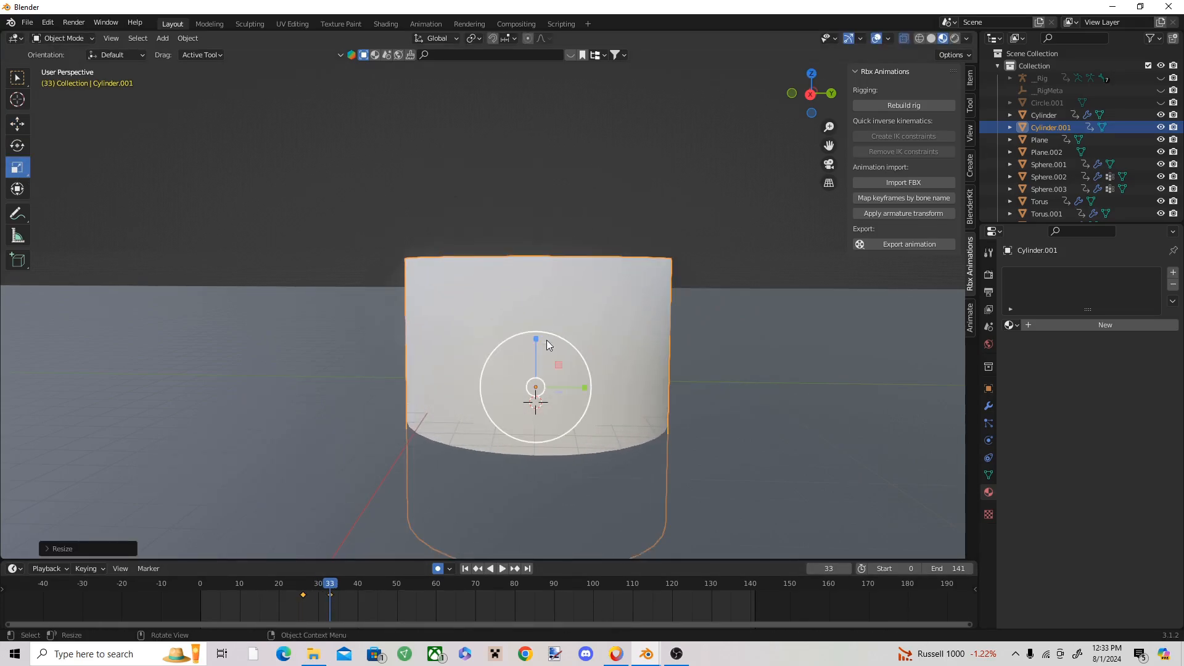
{"action": "left_click_drag", "start_coordinate": [542, 349], "coordinate": [547, 256]}
{"action": "scroll", "coordinate": [536, 317], "scroll_direction": "down", "scroll_amount": 4}
{"action": "left_click_drag", "start_coordinate": [522, 320], "coordinate": [523, 316]}
Step: Give the cylinder a new material with a white emission color
{"action": "left_click", "coordinate": [1092, 325]}
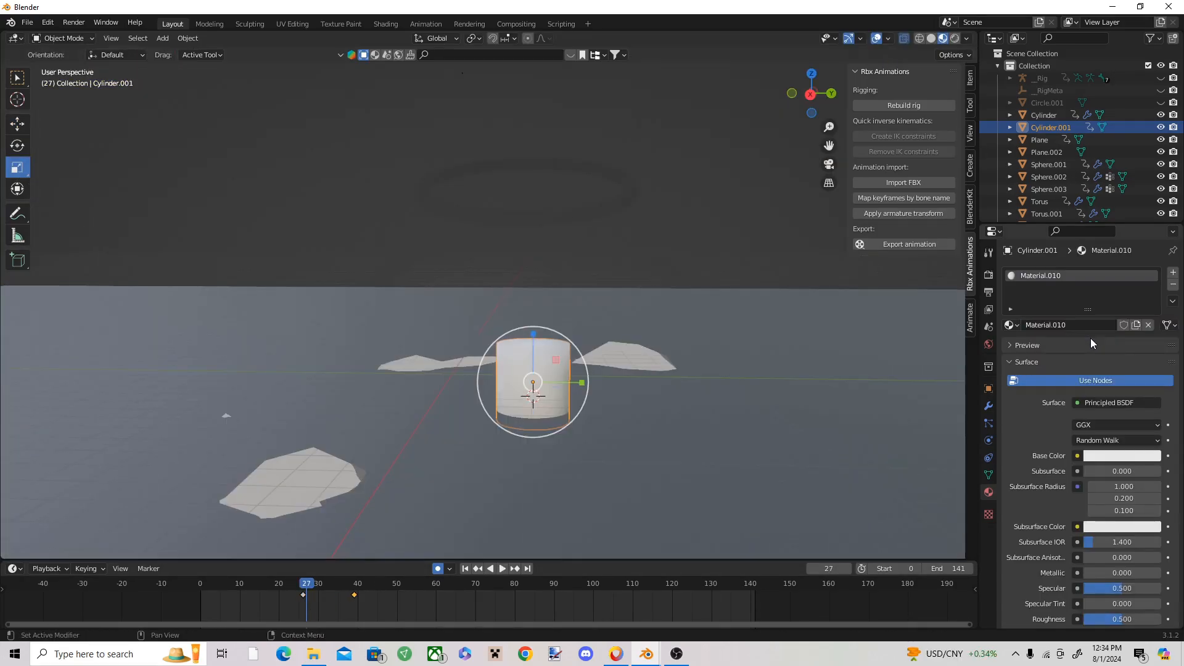
{"action": "scroll", "coordinate": [1114, 404], "scroll_direction": "down", "scroll_amount": 7}
{"action": "scroll", "coordinate": [1117, 417], "scroll_direction": "down", "scroll_amount": 5}
{"action": "left_click", "coordinate": [1122, 452]}
{"action": "left_click_drag", "start_coordinate": [1151, 358], "coordinate": [1151, 278]}
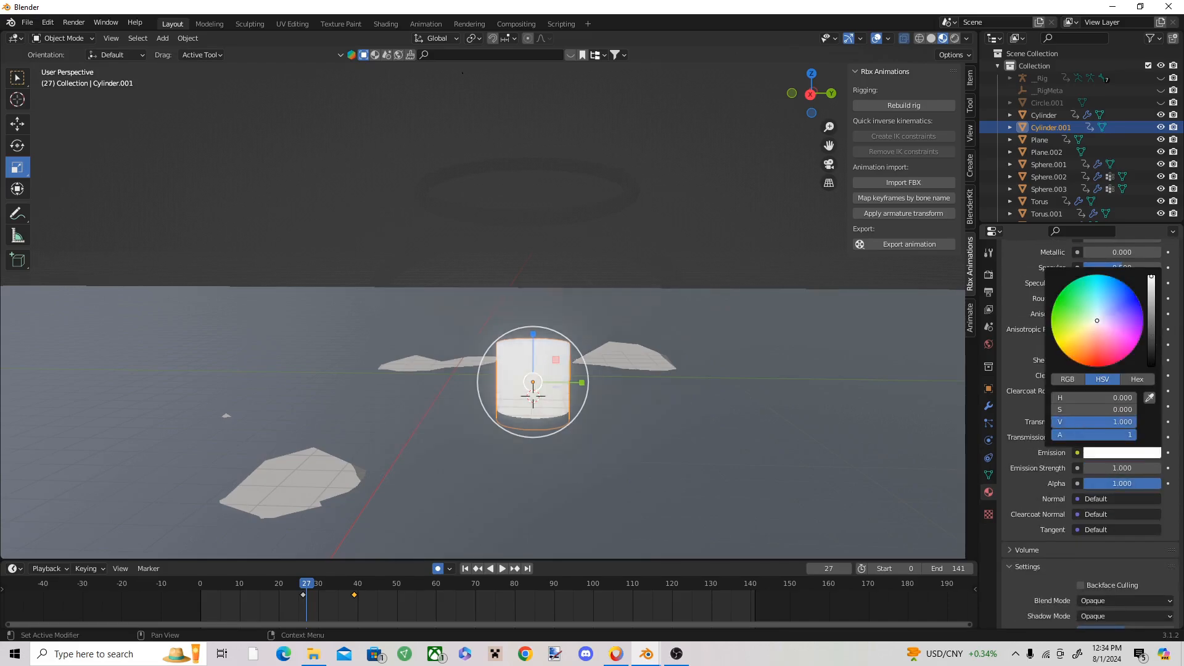
Step: Set the cylinder's base color to black and roughness to 1.000, and keyframe its emission strength at 0 on frame 26
{"action": "scroll", "coordinate": [1119, 407], "scroll_direction": "up", "scroll_amount": 7}
{"action": "left_click", "coordinate": [1122, 308]}
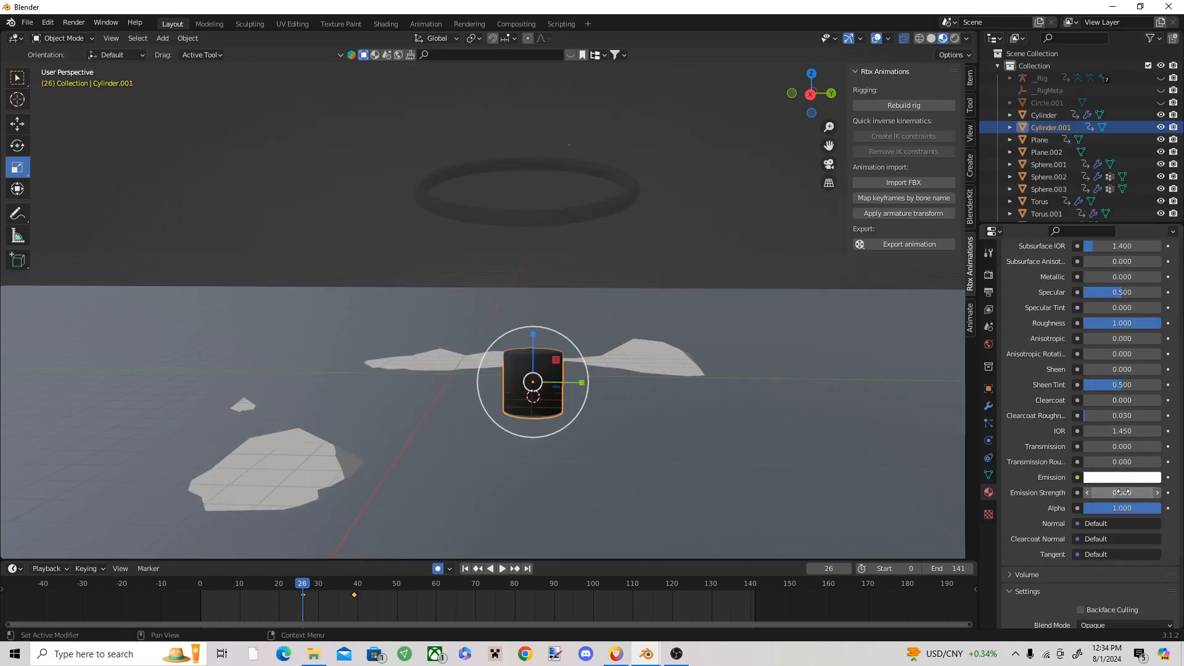
{"action": "right_click", "coordinate": [1122, 492]}
{"action": "left_click", "coordinate": [1122, 487]}
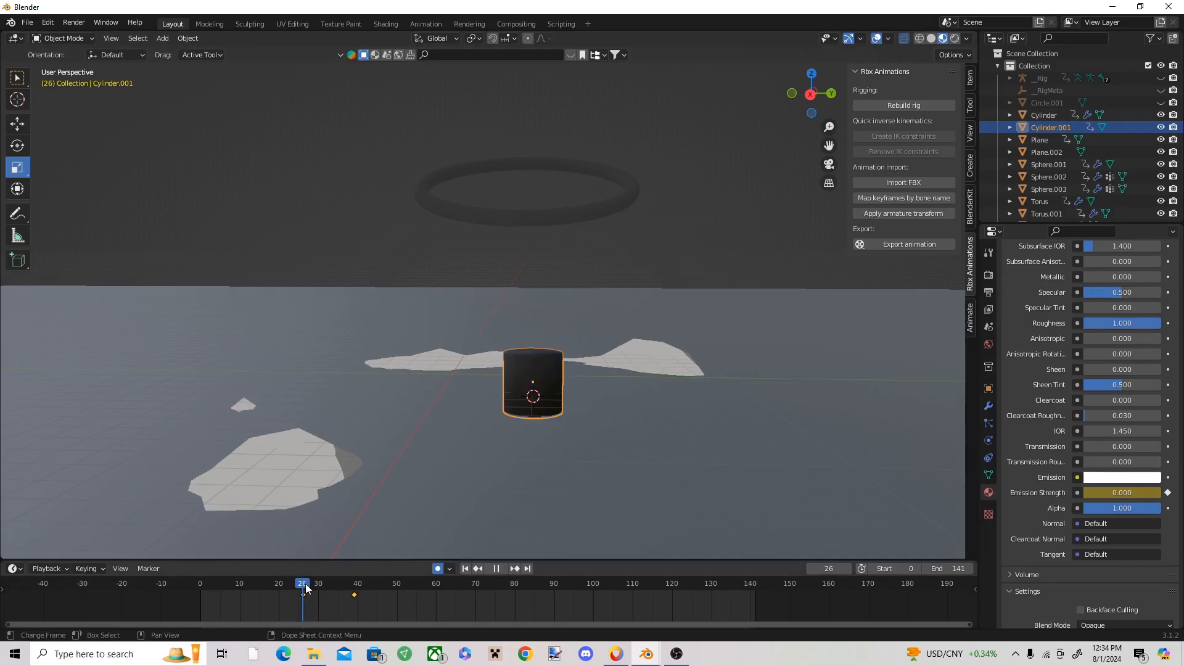
Step: Keyframe the cylinder's emission strength at 46.600 on frame 28
{"action": "left_click_drag", "start_coordinate": [307, 589], "coordinate": [312, 587]}
{"action": "left_click_drag", "start_coordinate": [1126, 493], "coordinate": [1172, 493]}
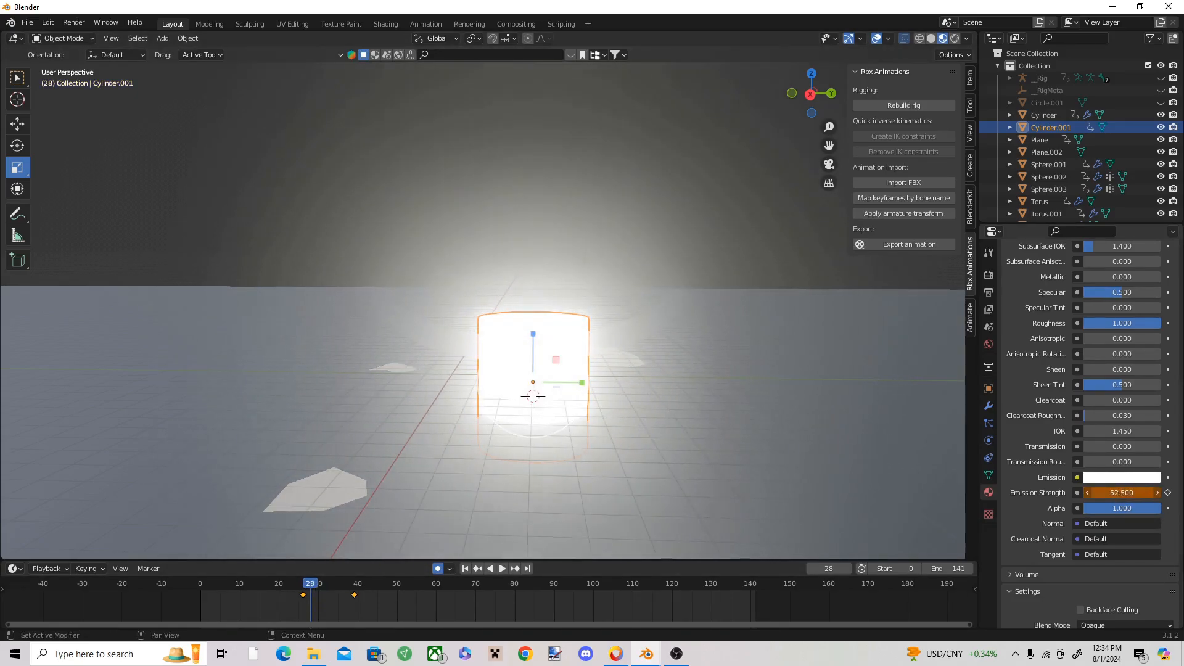
{"action": "right_click", "coordinate": [1123, 492]}
{"action": "left_click", "coordinate": [1123, 492]}
{"action": "right_click", "coordinate": [1145, 490]}
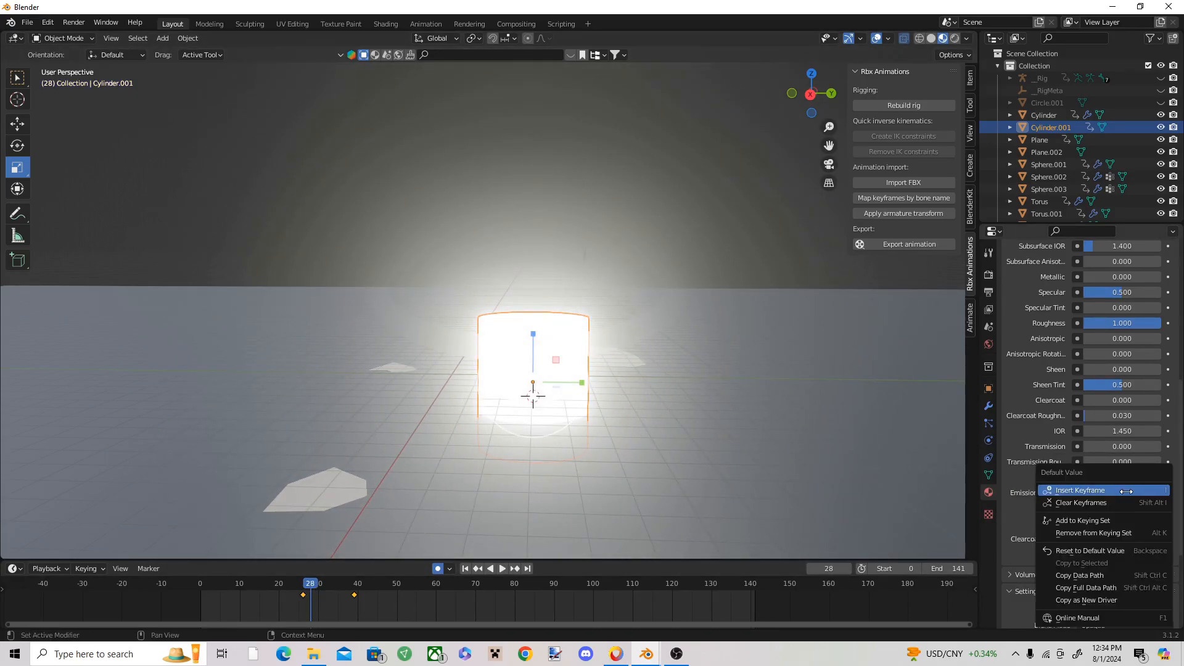
{"action": "left_click", "coordinate": [1126, 492]}
Step: Keyframe the cylinder's emission strength back at 0 on frame 30
{"action": "left_click_drag", "start_coordinate": [313, 585], "coordinate": [318, 585]}
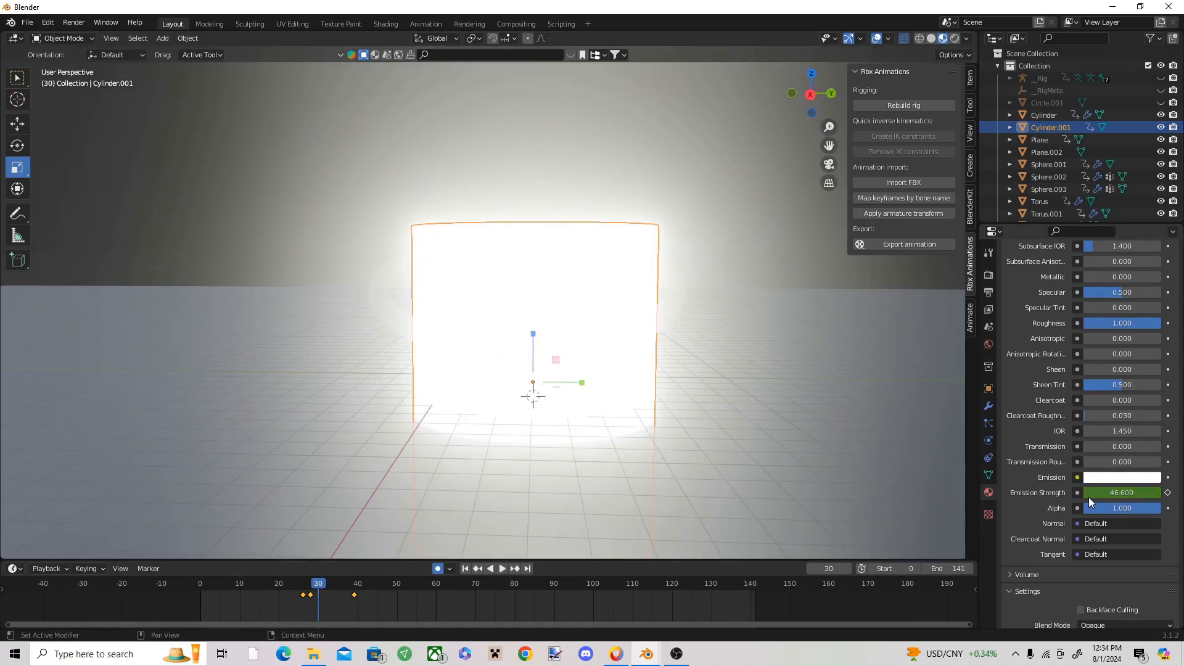
{"action": "left_click_drag", "start_coordinate": [1119, 491], "coordinate": [1049, 490]}
{"action": "right_click", "coordinate": [1118, 490]}
{"action": "left_click", "coordinate": [1118, 490]}
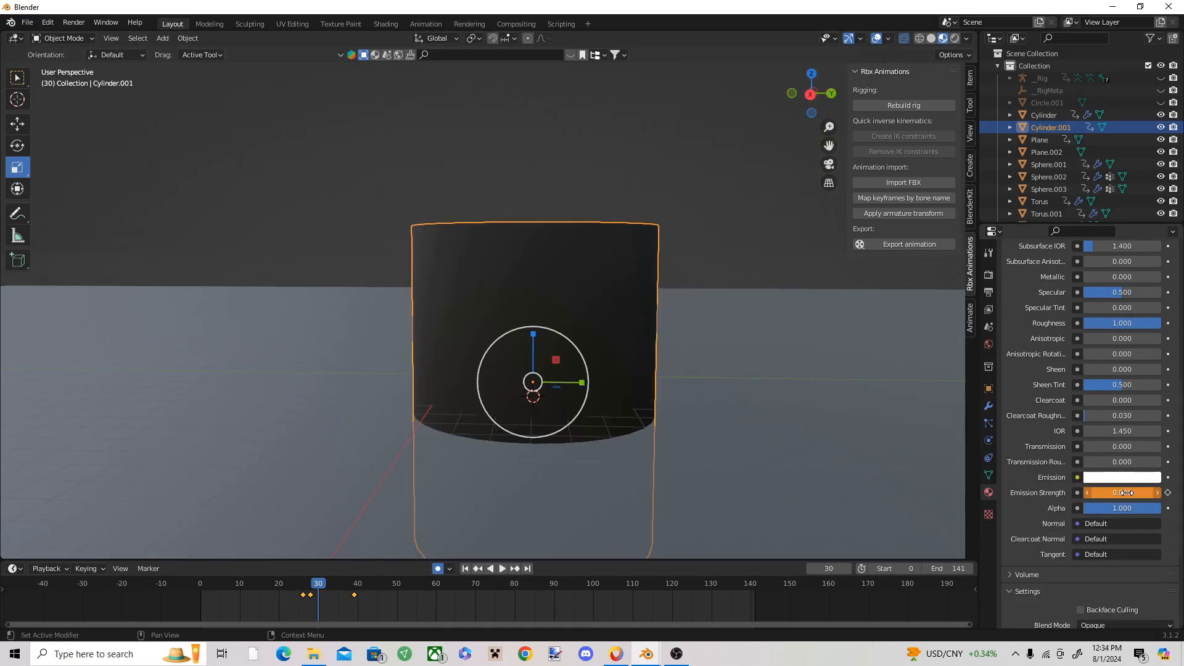
{"action": "right_click", "coordinate": [1118, 490]}
{"action": "left_click", "coordinate": [1113, 493]}
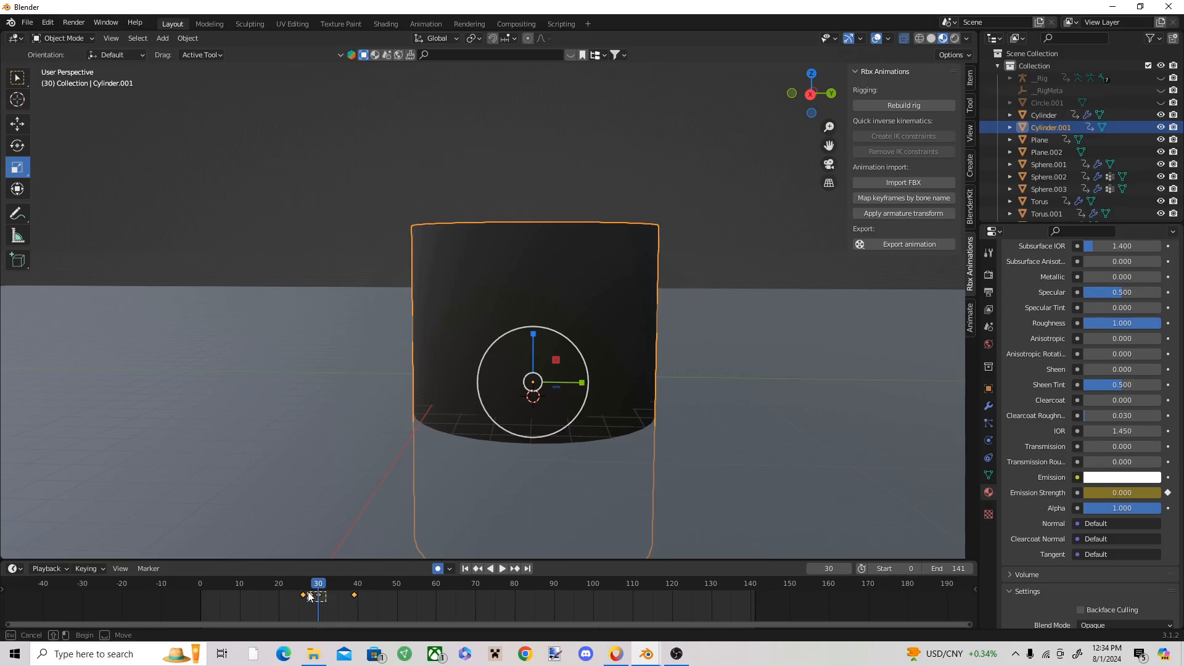
Step: Paste copies of the cylinder's emission keyframes up to frame 36 to repeat the flashing, and replay the animation
{"action": "left_click_drag", "start_coordinate": [314, 585], "coordinate": [342, 593]}
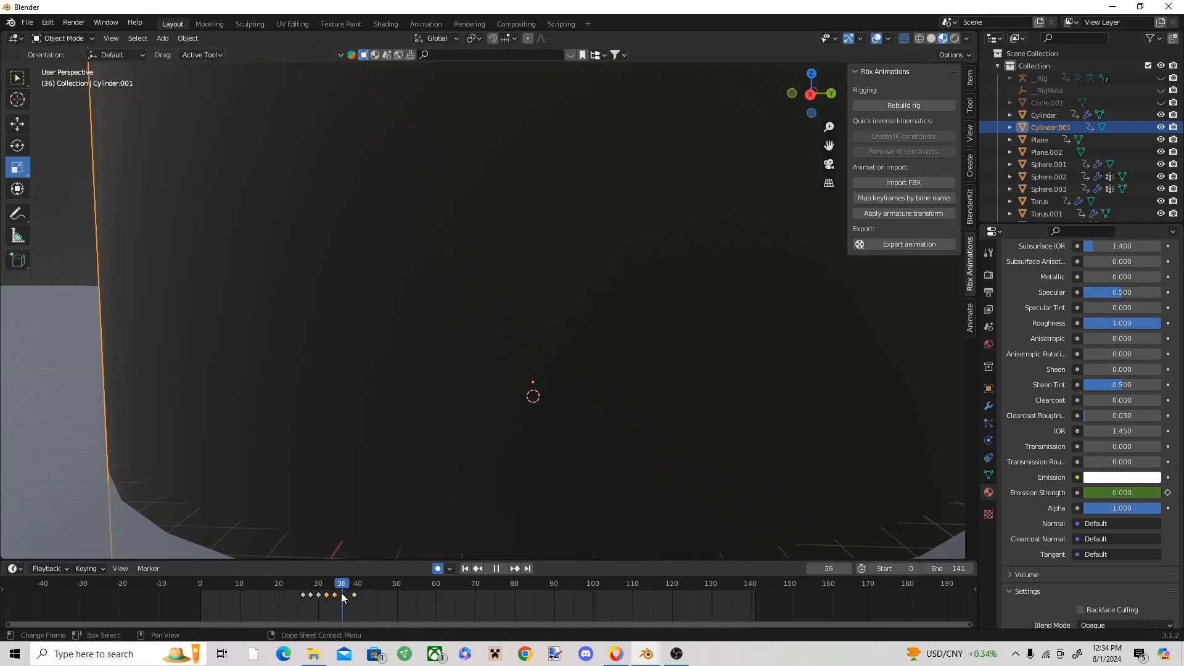
{"action": "key", "text": "ctrl+v"}
{"action": "left_click", "coordinate": [252, 583]}
{"action": "key", "text": "space"}
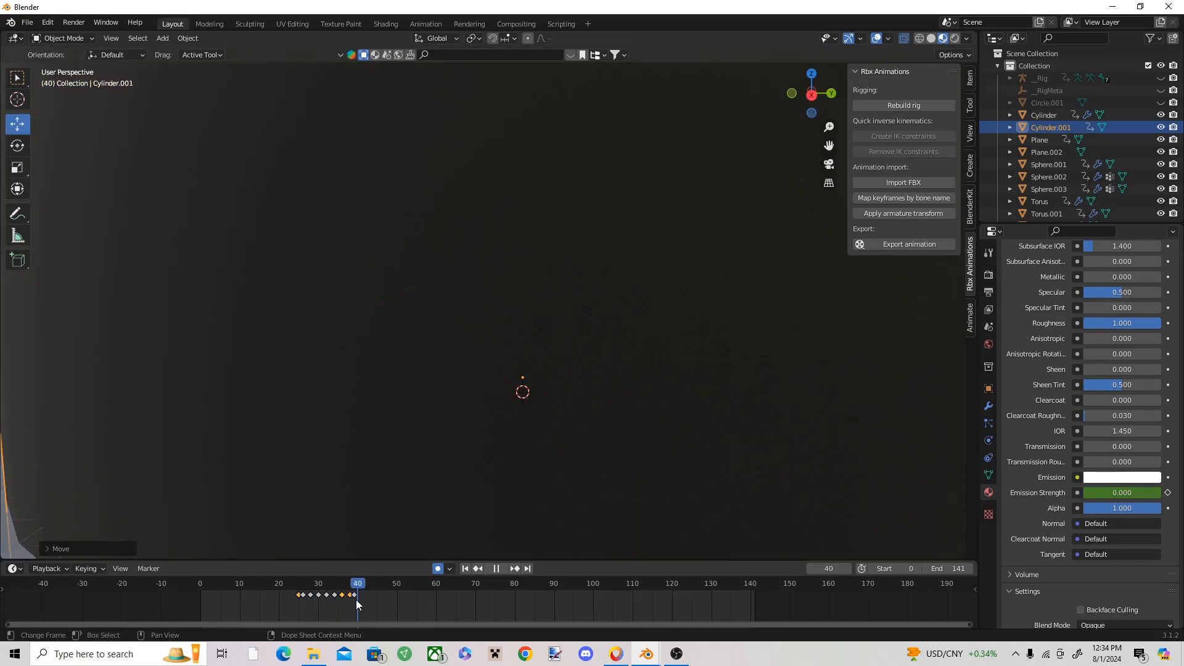
{"action": "scroll", "coordinate": [505, 381], "scroll_direction": "down", "scroll_amount": 7}
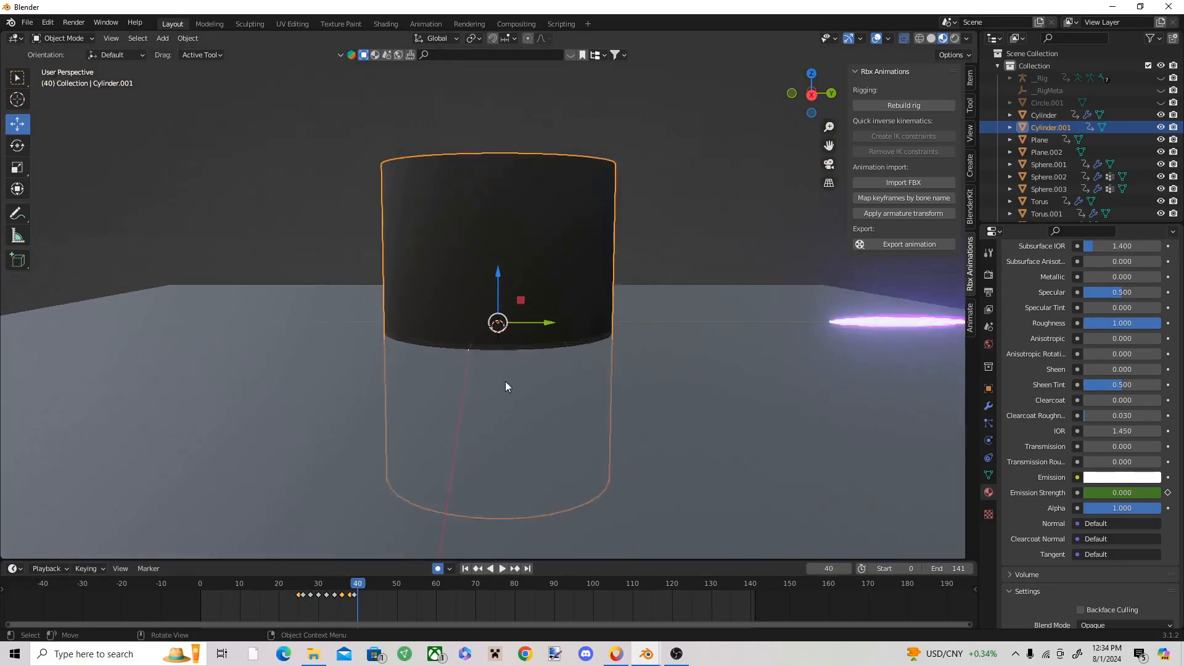
Step: Keyframe the cylinder moved down below the ground on frames 40 and 24 to hide it outside the burst
{"action": "left_click_drag", "start_coordinate": [495, 266], "coordinate": [486, 441]}
{"action": "scroll", "coordinate": [481, 450], "scroll_direction": "up", "scroll_amount": 2}
{"action": "left_click_drag", "start_coordinate": [356, 585], "coordinate": [296, 601]}
{"action": "key", "text": "space"}
{"action": "left_click_drag", "start_coordinate": [497, 283], "coordinate": [498, 382]}
{"action": "scroll", "coordinate": [604, 282], "scroll_direction": "up", "scroll_amount": 3}
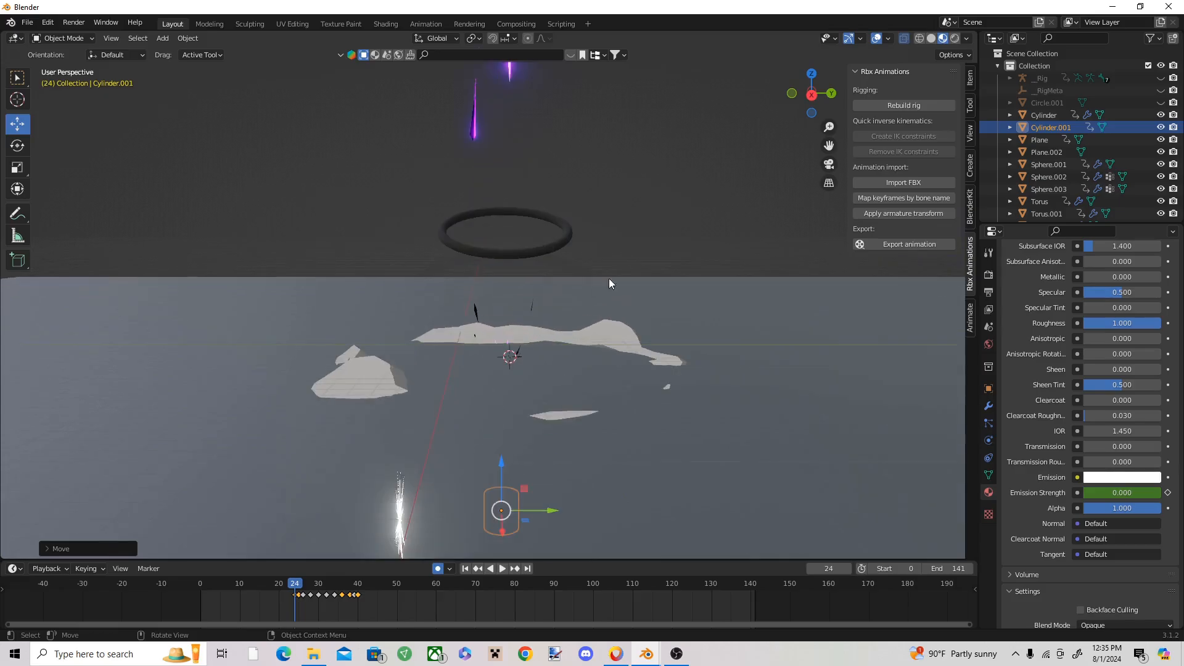
Step: Replay the cylinder flash and compare it with the finished hollow purple file around frame 691
{"action": "left_click", "coordinate": [609, 276]}
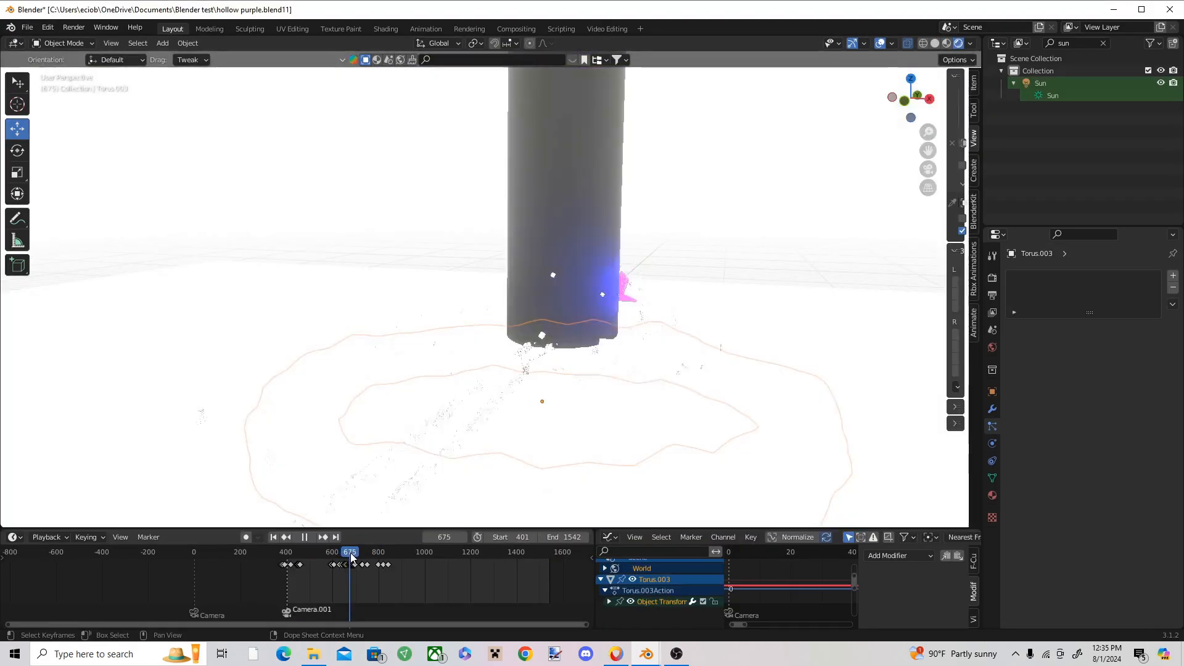
{"action": "left_click_drag", "start_coordinate": [350, 553], "coordinate": [354, 557]}
{"action": "left_click", "coordinate": [196, 364]}
{"action": "left_click", "coordinate": [187, 352]}
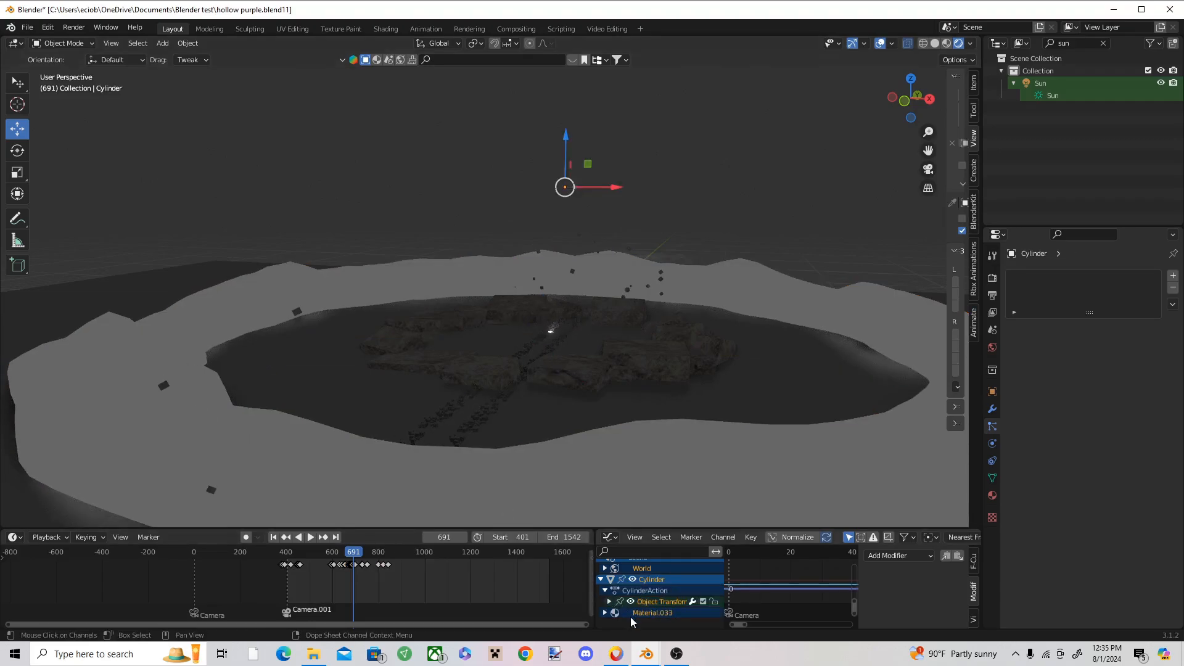
{"action": "left_click", "coordinate": [621, 650]}
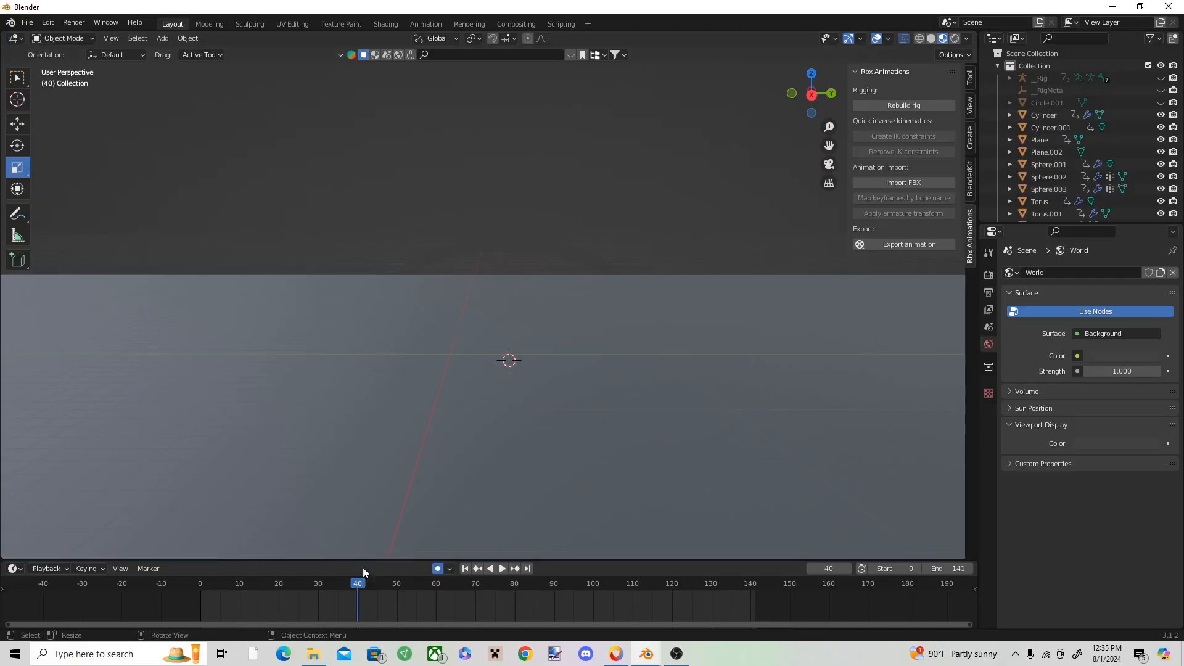
Step: Keyframe the debris ring in its lowered position on frame 39
{"action": "left_click_drag", "start_coordinate": [363, 567], "coordinate": [354, 592]}
{"action": "left_click", "coordinate": [372, 388]}
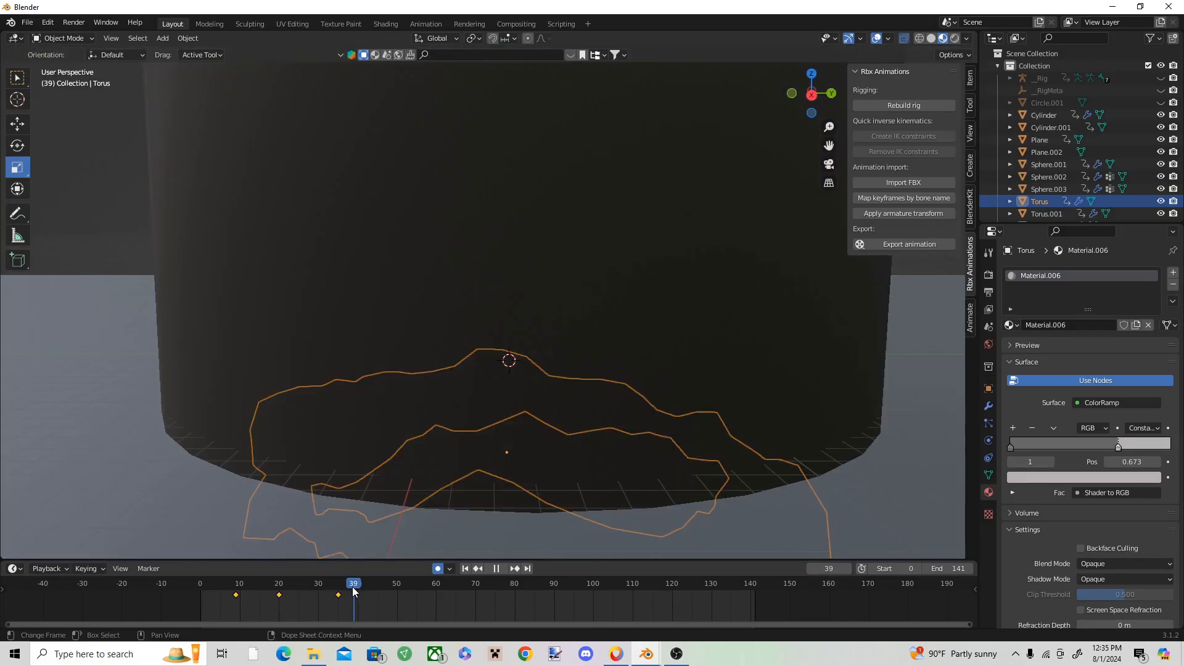
{"action": "key", "text": "i"}
{"action": "left_click", "coordinate": [501, 388]}
{"action": "key", "text": "Right"}
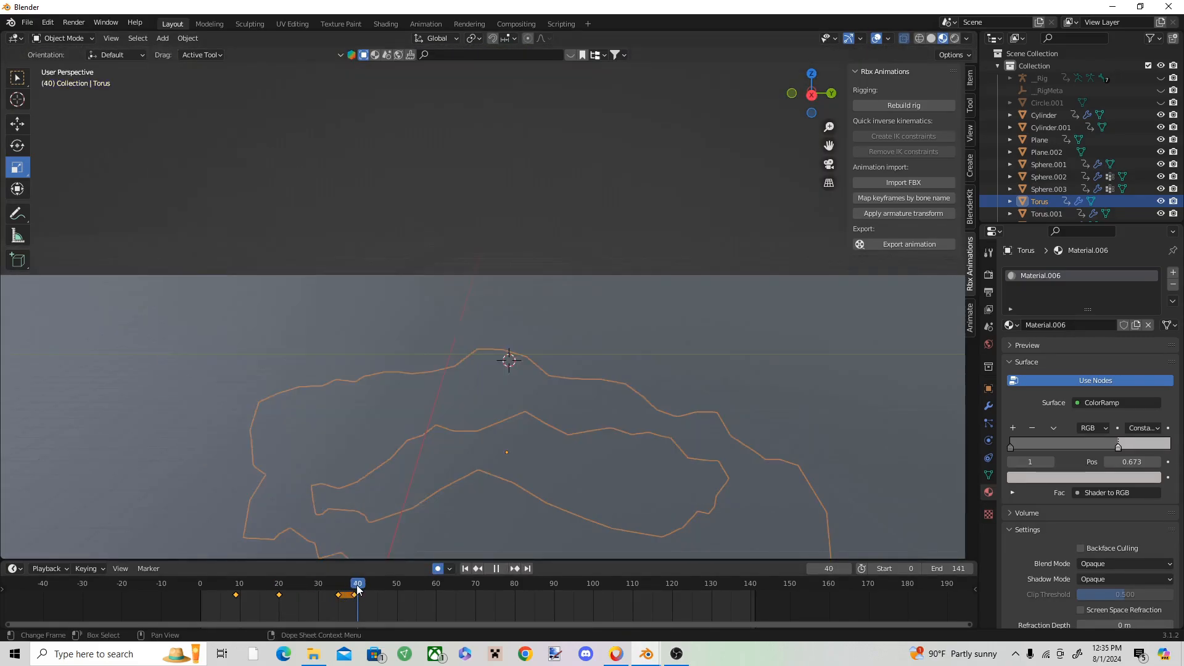
Step: Raise the debris ring back above the ground on frame 40 and keyframe it there
{"action": "left_click_drag", "start_coordinate": [507, 409], "coordinate": [571, 272]}
{"action": "key", "text": "i"}
{"action": "left_click", "coordinate": [452, 340]}
Step: On frame 47, enlarge the debris ring until it surrounds the centre widely and rotate it about its vertical axis
{"action": "scroll", "coordinate": [518, 350], "scroll_direction": "down", "scroll_amount": 1}
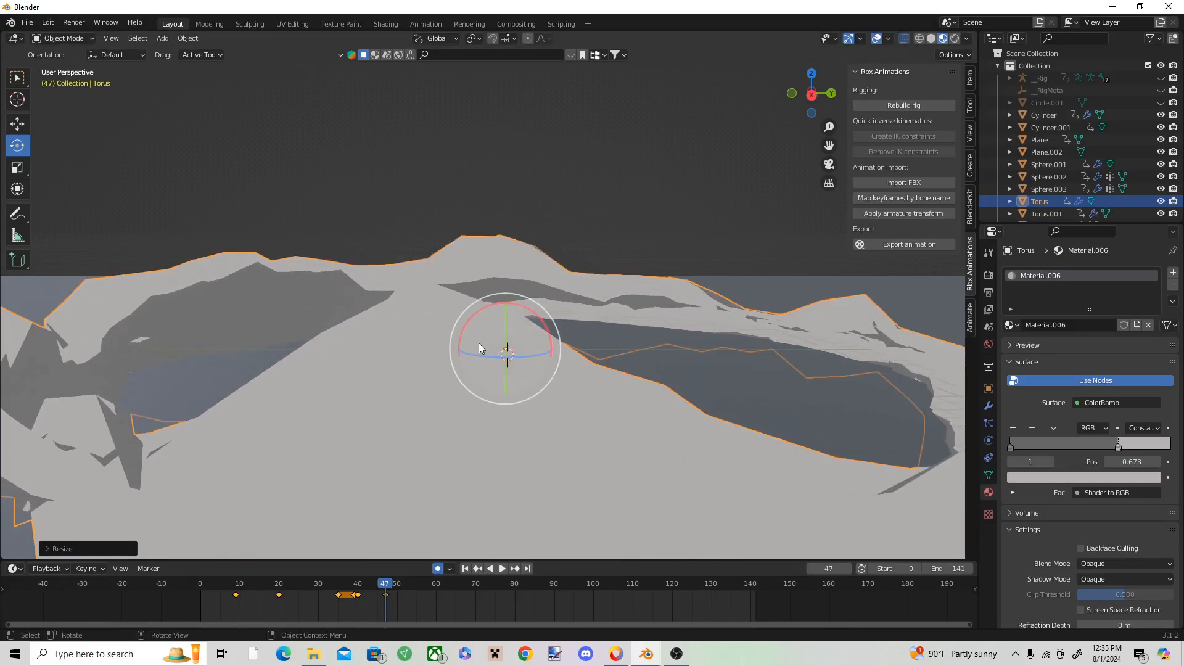
{"action": "left_click_drag", "start_coordinate": [497, 365], "coordinate": [593, 395]}
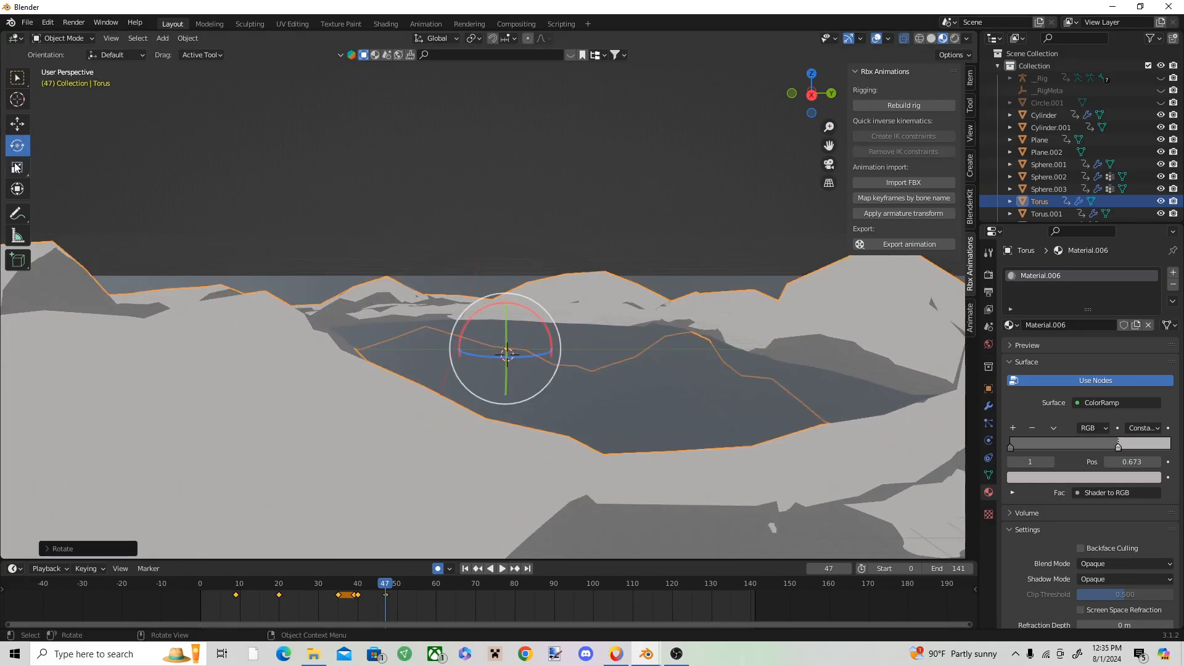
{"action": "left_click_drag", "start_coordinate": [529, 315], "coordinate": [483, 351]}
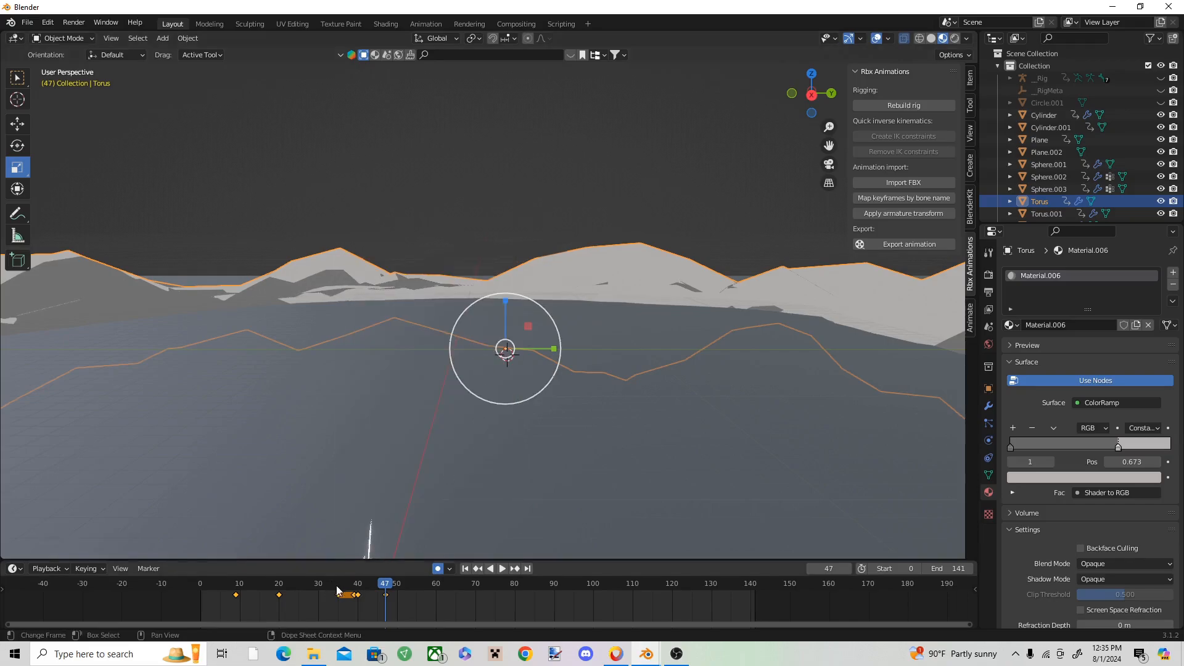
Step: Lower the debris ring below the ground on frame 48 and replay the whole animation
{"action": "key", "text": "space"}
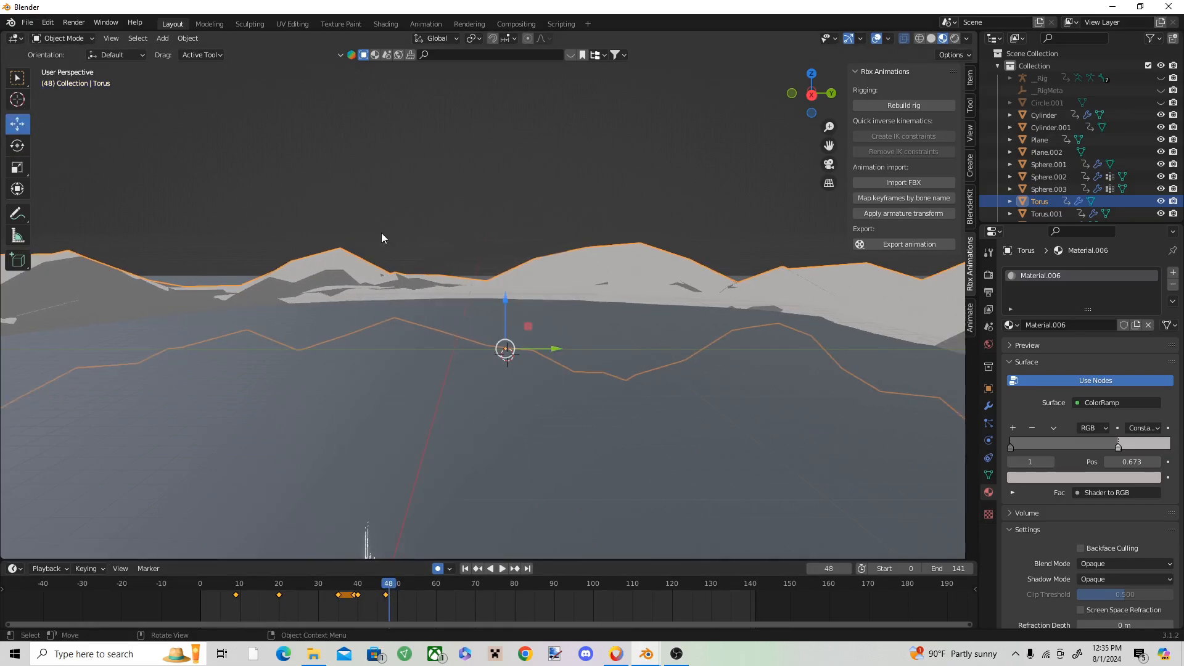
{"action": "key", "text": "space"}
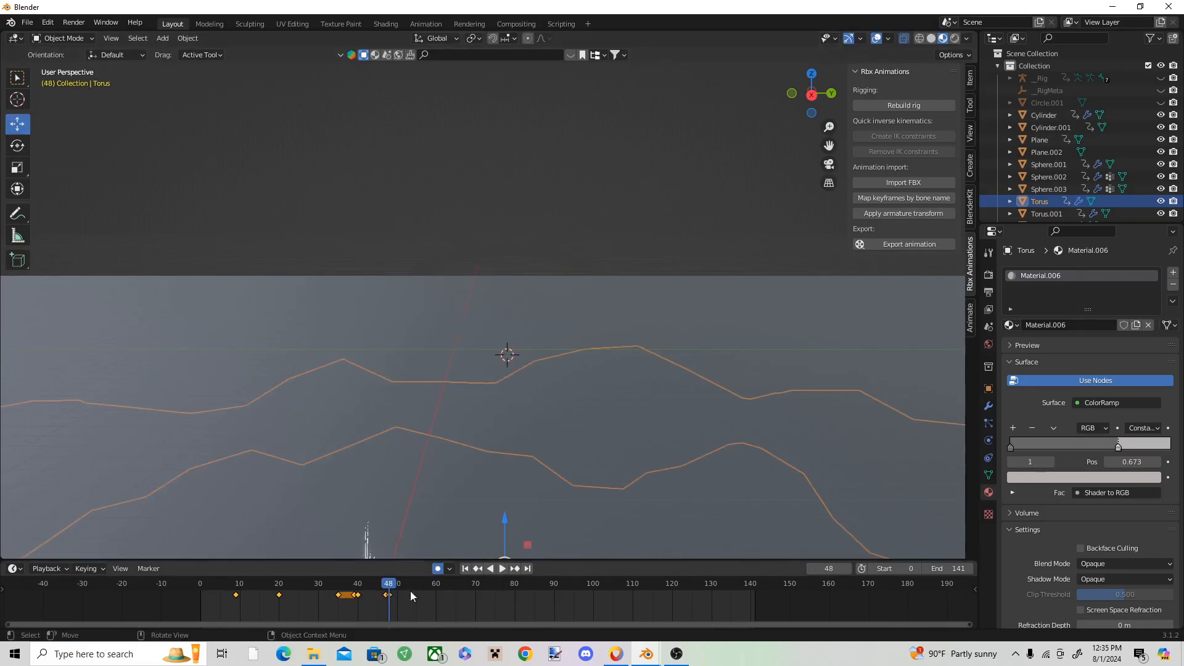
{"action": "left_click", "coordinate": [383, 585]}
{"action": "left_click_drag", "start_coordinate": [380, 584], "coordinate": [212, 579]}
{"action": "left_click", "coordinate": [267, 232]}
{"action": "key", "text": "space"}
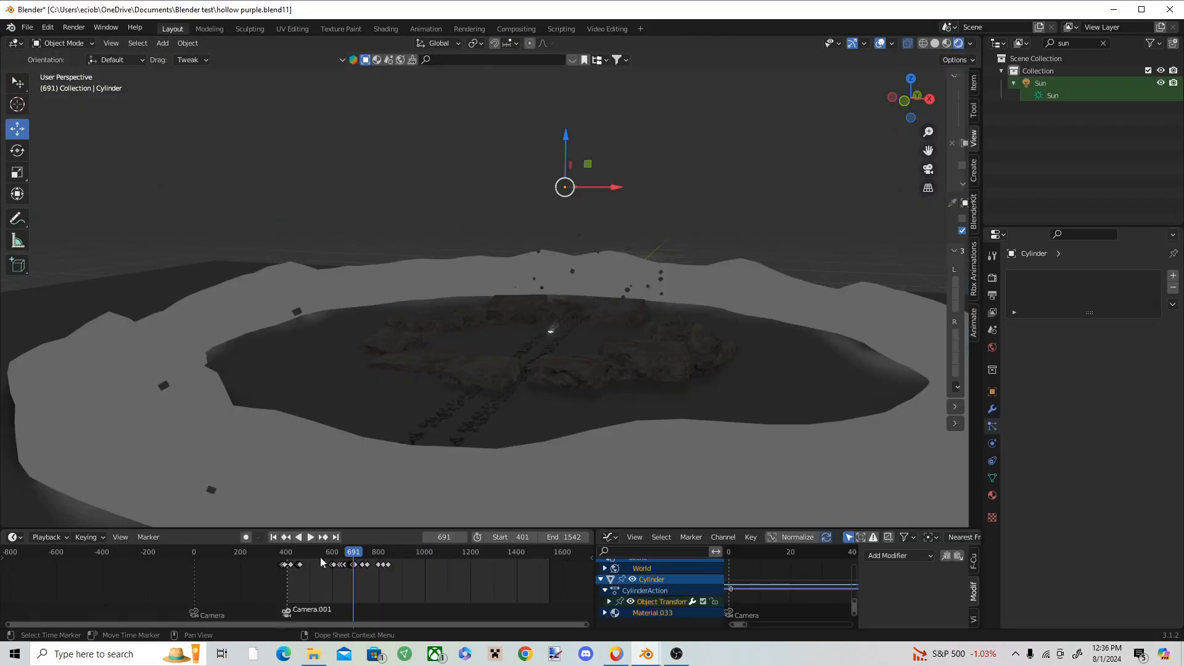
Step: Examine the bright expanding ring in the finished hollow purple file around frames 712 to 718
{"action": "left_click", "coordinate": [359, 555]}
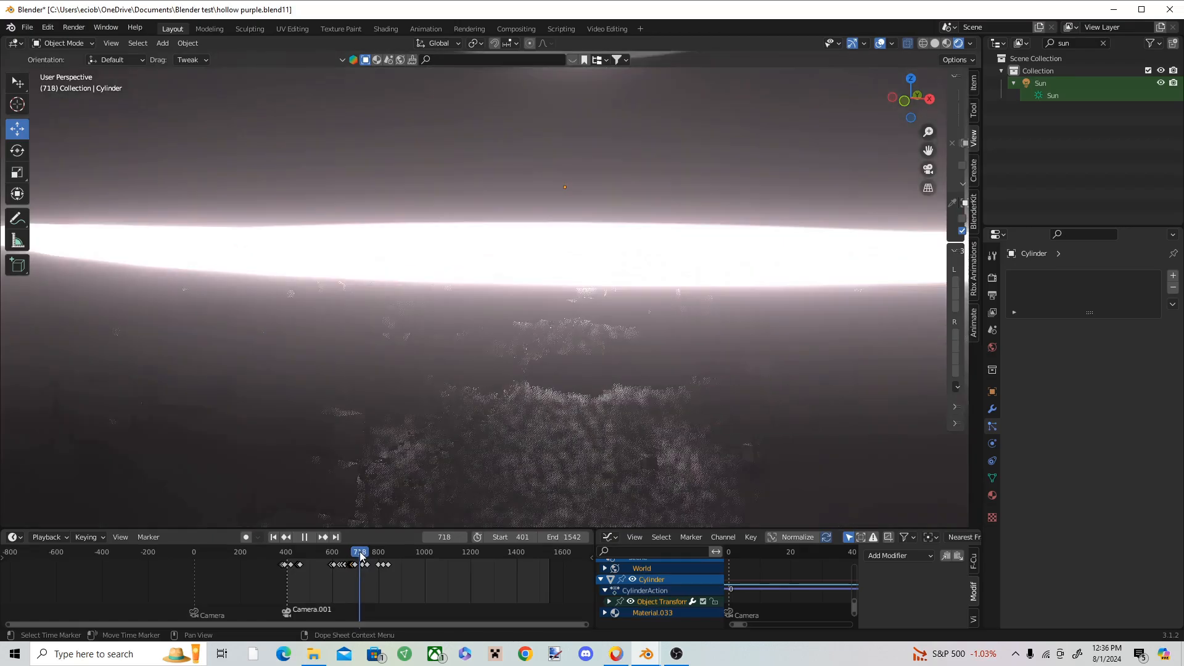
{"action": "key", "text": "space"}
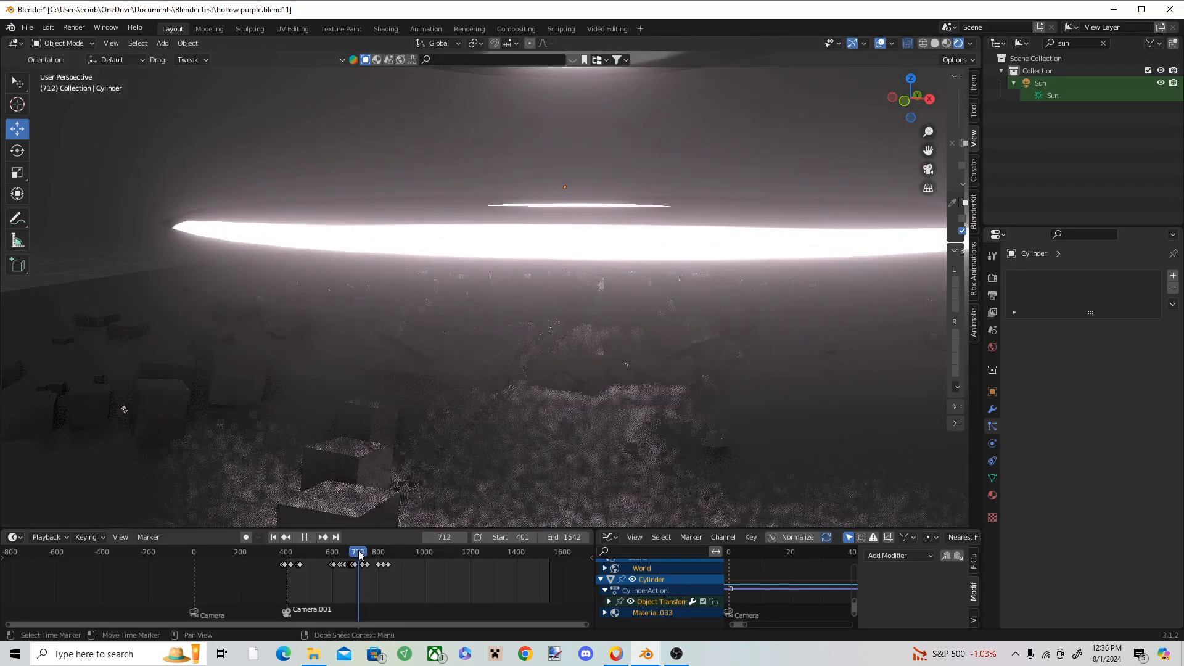
{"action": "middle_click_drag", "start_coordinate": [568, 274], "coordinate": [424, 362]}
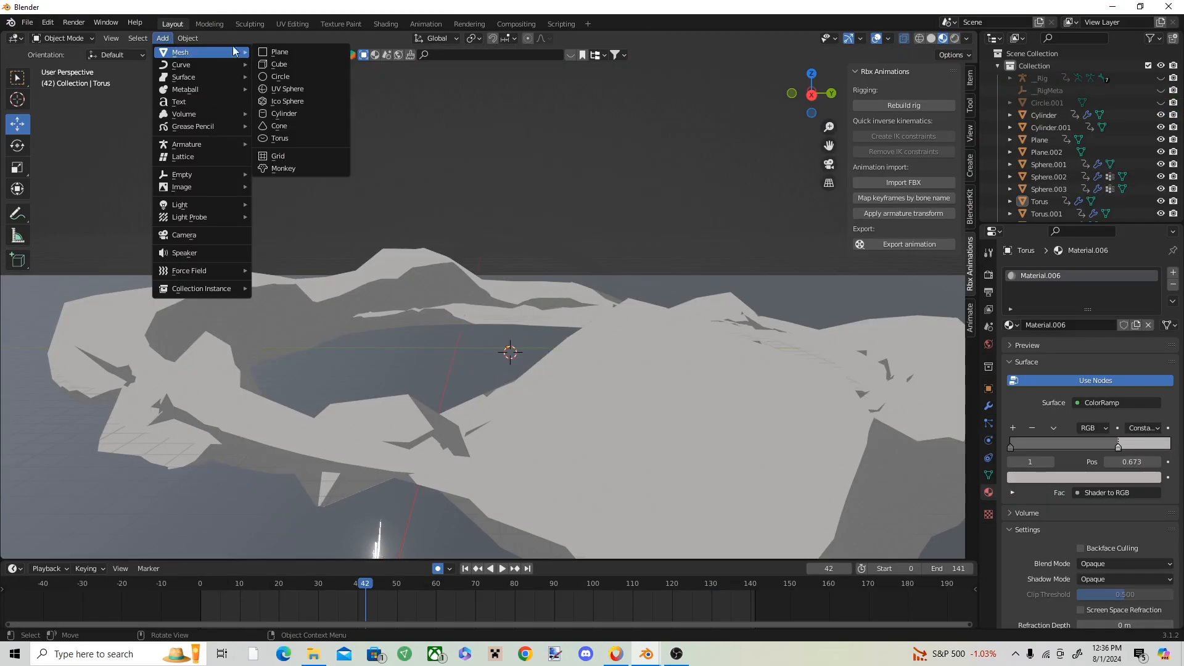
Step: Add a torus on frame 42, scale it into a wide flat ring and raise it high above the debris ring
{"action": "left_click", "coordinate": [281, 138]}
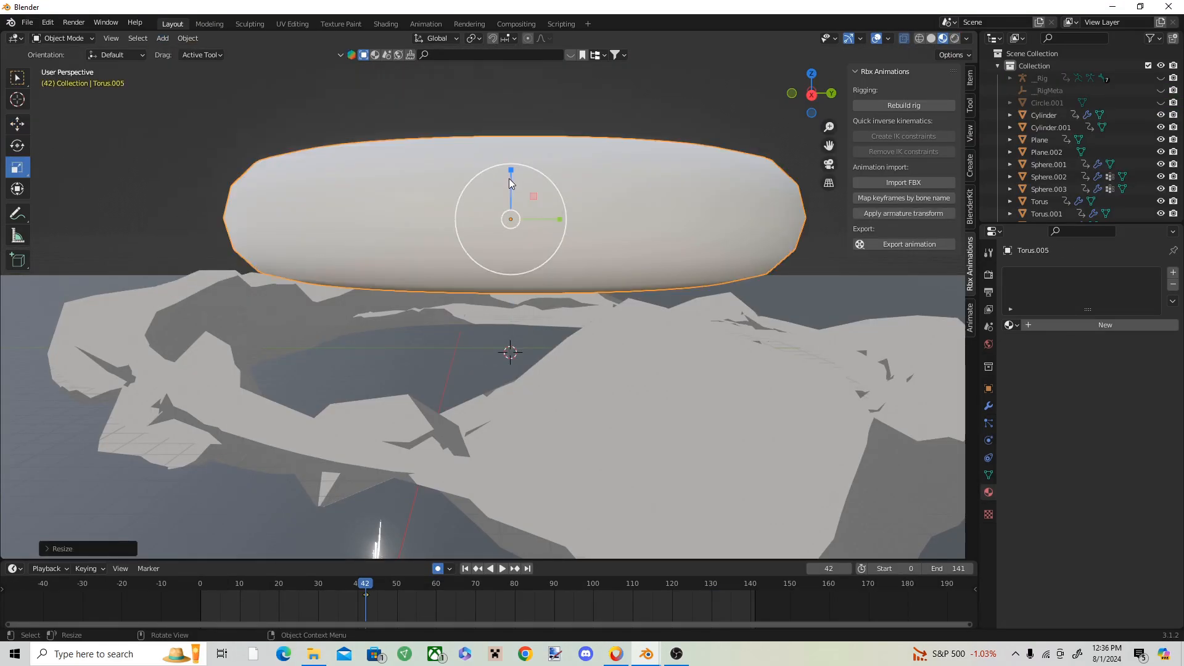
{"action": "left_click_drag", "start_coordinate": [501, 172], "coordinate": [503, 213]}
{"action": "middle_click_drag", "start_coordinate": [503, 213], "coordinate": [500, 335]}
{"action": "left_click_drag", "start_coordinate": [529, 267], "coordinate": [502, 147]}
{"action": "middle_click_drag", "start_coordinate": [593, 463], "coordinate": [602, 379], "text": "shift"}
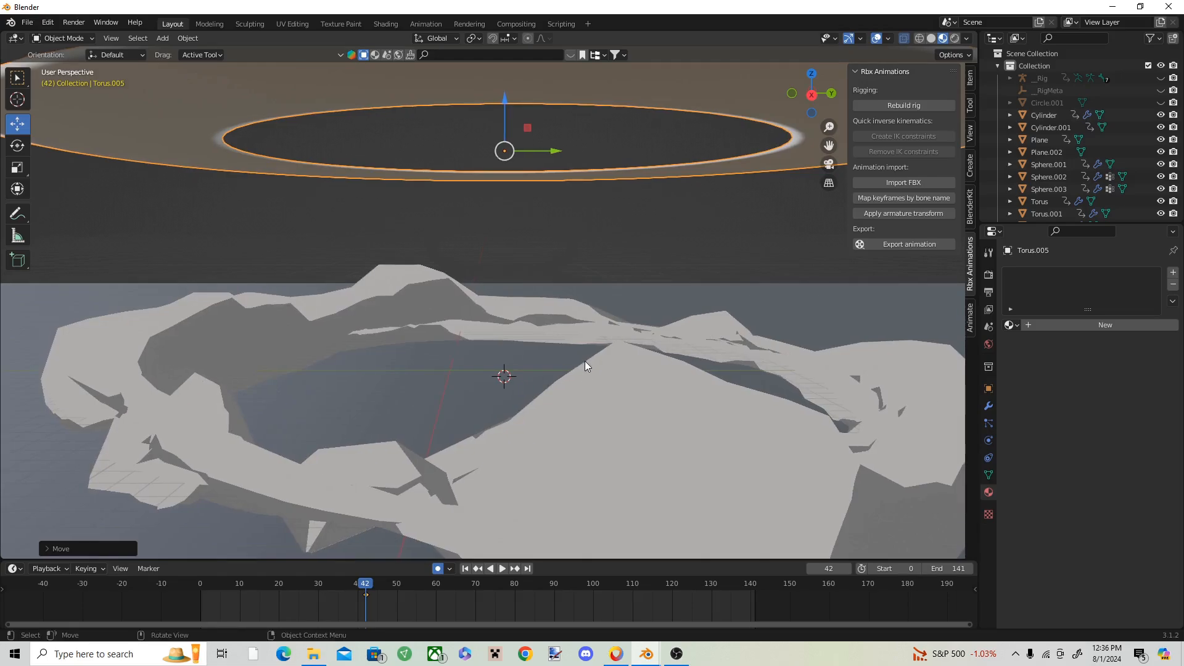
Step: Examine the spiky burst's material nodes on frame 21, and reselect the wide flat ring
{"action": "scroll", "coordinate": [584, 361], "scroll_direction": "down", "scroll_amount": 1}
{"action": "left_click_drag", "start_coordinate": [372, 586], "coordinate": [285, 563]}
{"action": "left_click", "coordinate": [478, 268]}
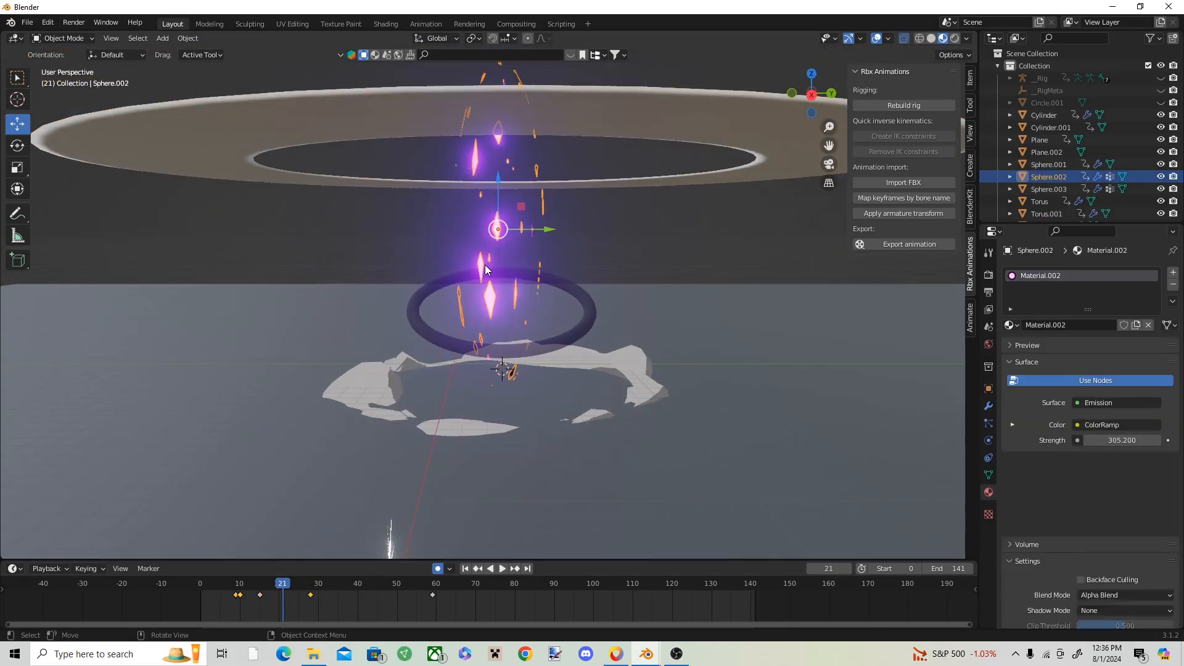
{"action": "left_click", "coordinate": [395, 24]}
{"action": "scroll", "coordinate": [634, 542], "scroll_direction": "down", "scroll_amount": 8}
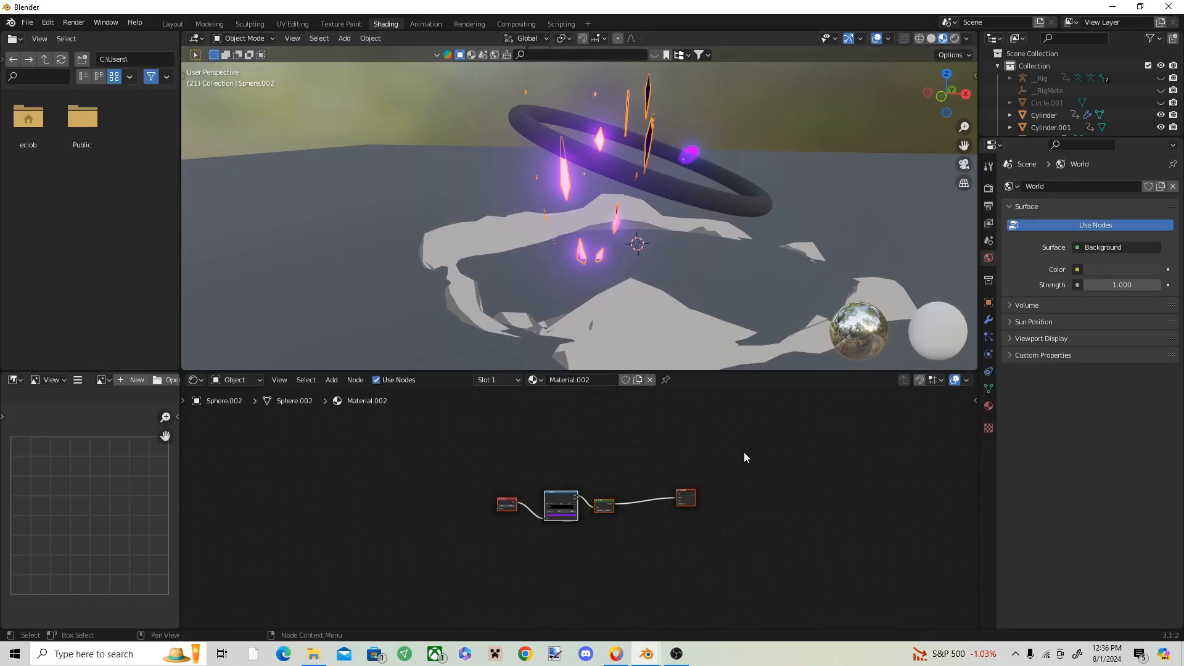
{"action": "left_click", "coordinate": [172, 24]}
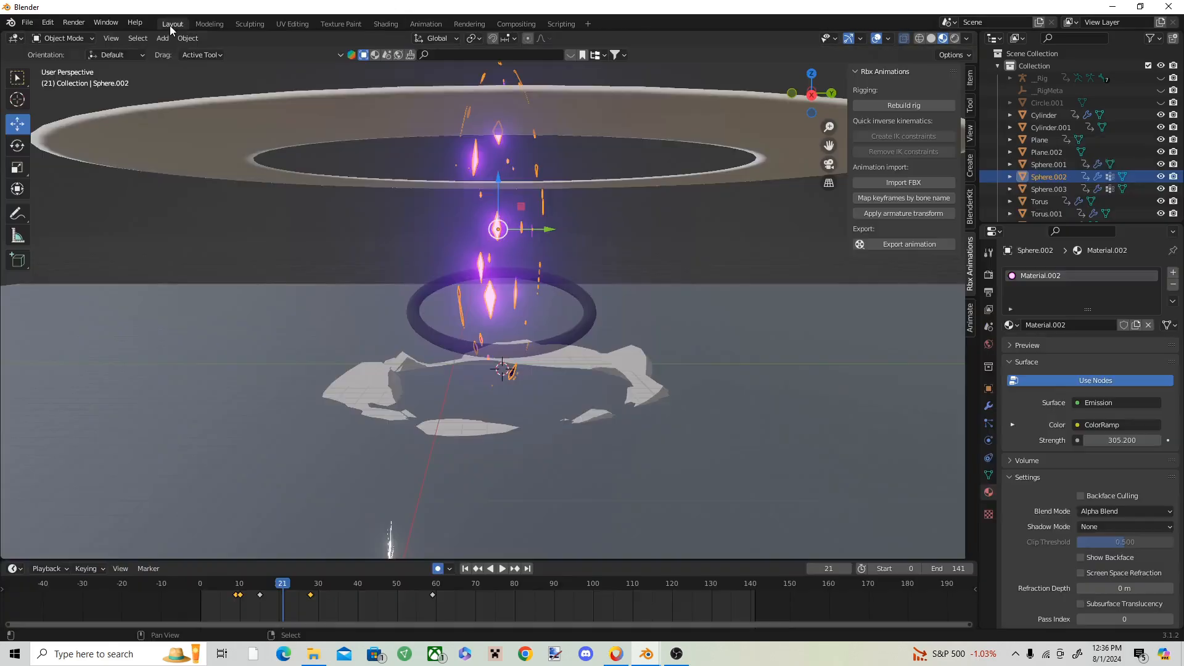
{"action": "left_click", "coordinate": [461, 121]}
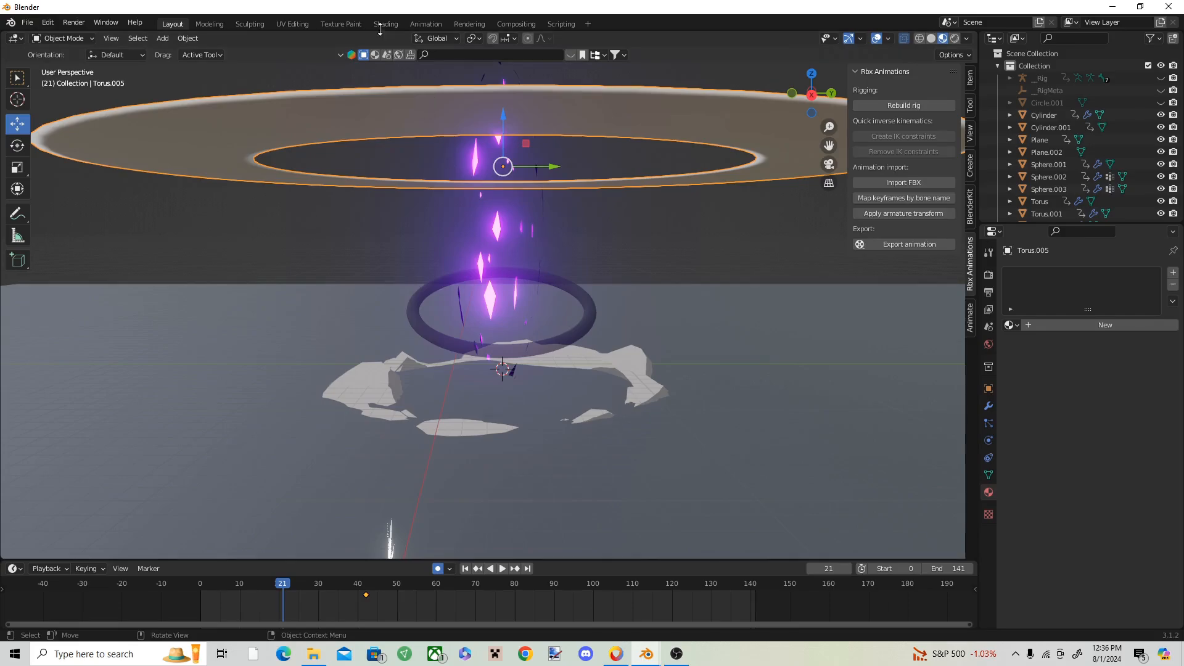
Step: Create a new material on the wide flat ring and paste in the burst's Fresnel, ColorRamp and Emission nodes
{"action": "left_click", "coordinate": [385, 25]}
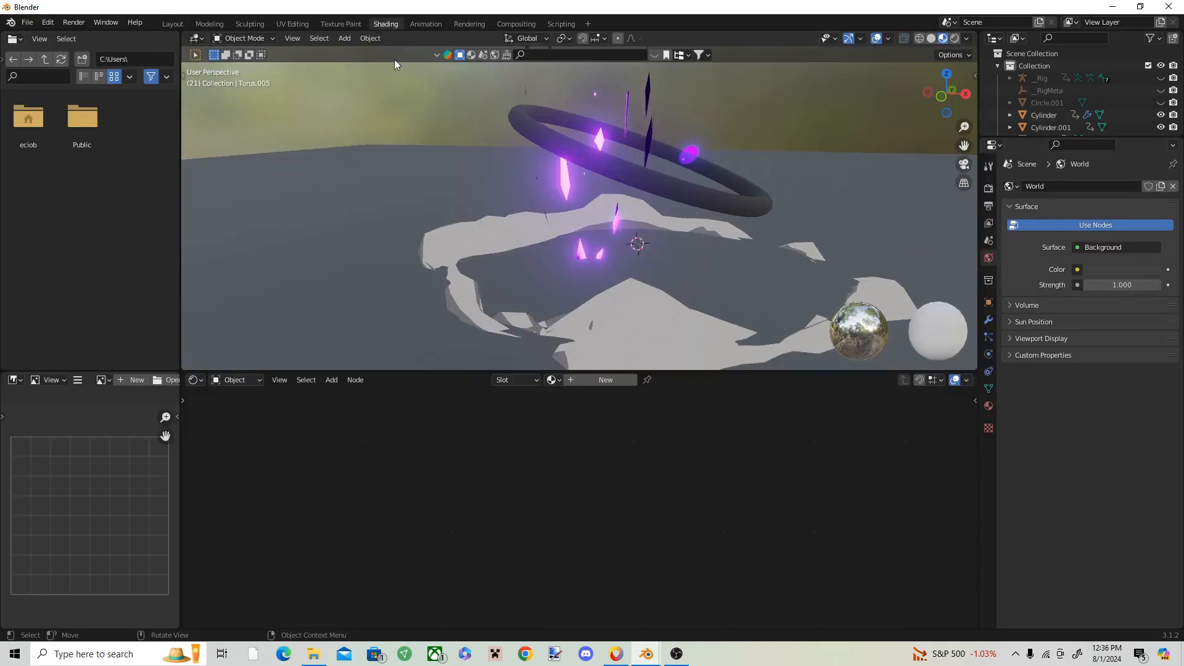
{"action": "left_click", "coordinate": [608, 379]}
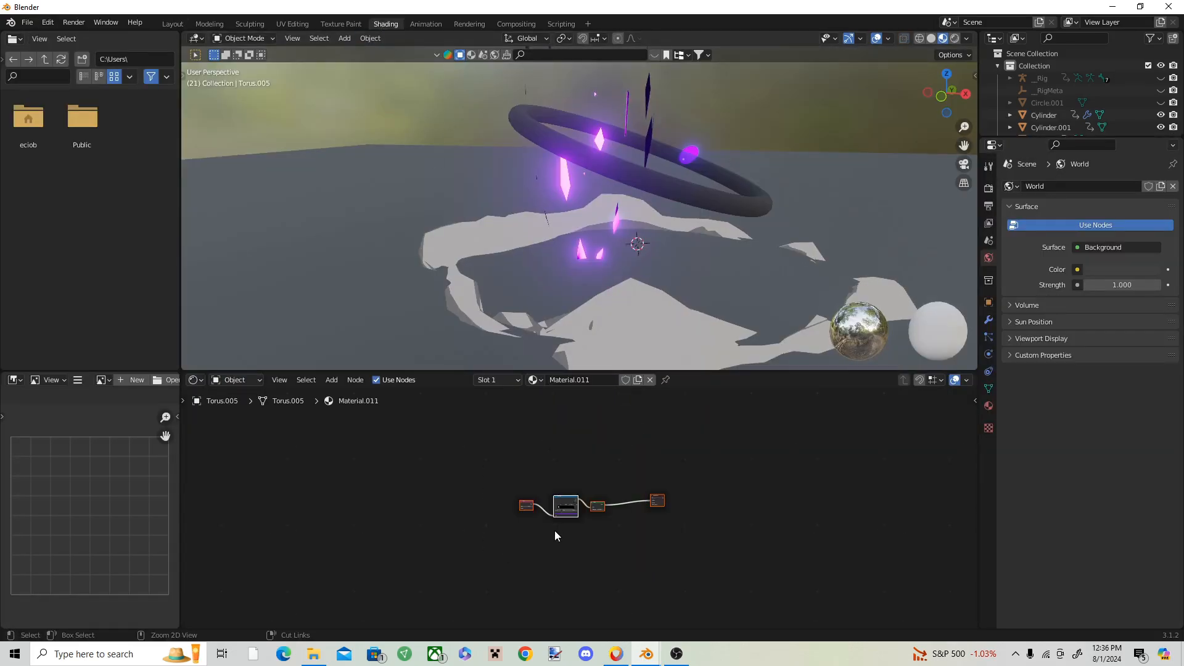
{"action": "scroll", "coordinate": [580, 512], "scroll_direction": "up", "scroll_amount": 3}
{"action": "scroll", "coordinate": [571, 369], "scroll_direction": "down", "scroll_amount": 4}
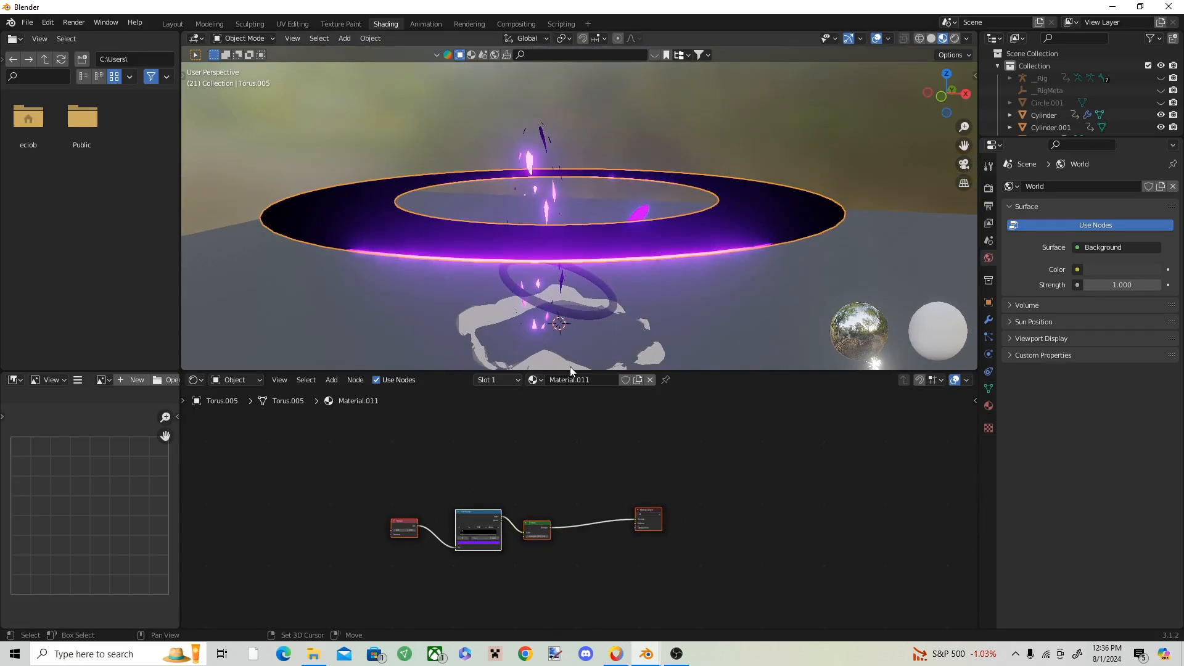
{"action": "scroll", "coordinate": [468, 527], "scroll_direction": "up", "scroll_amount": 7}
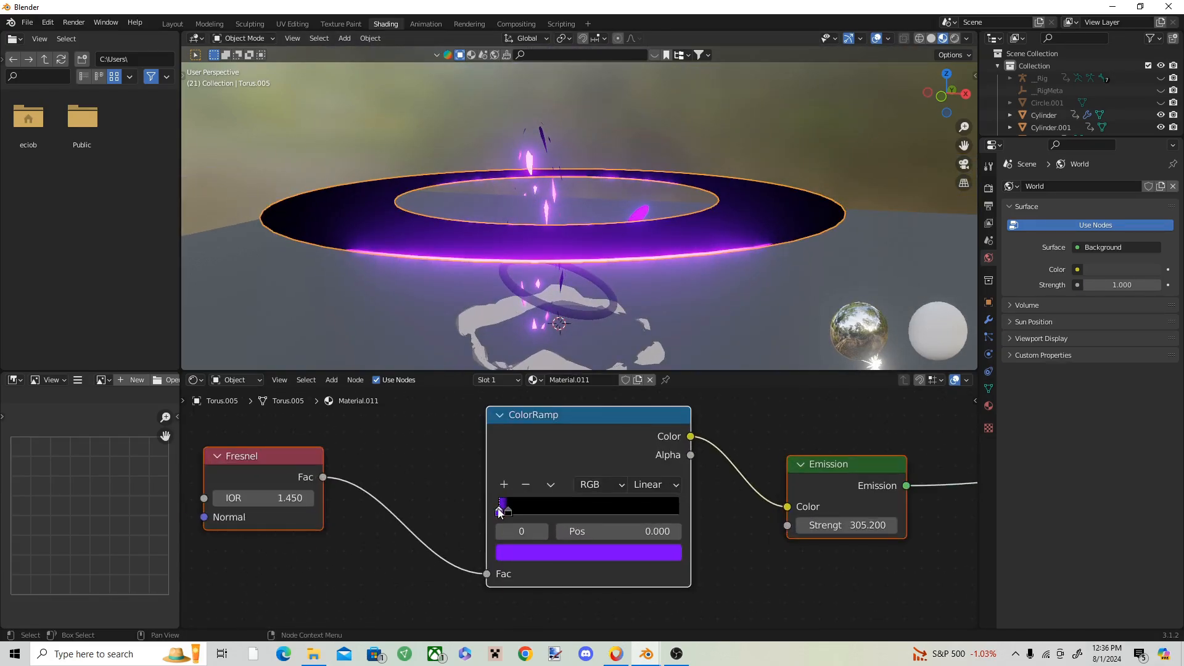
Step: Make the ring's color ramp run from white to black with the black stop at 0.345, and set the emission strength to 66.1
{"action": "left_click_drag", "start_coordinate": [508, 512], "coordinate": [567, 512]}
{"action": "left_click", "coordinate": [588, 552]}
{"action": "mouse_move", "coordinate": [642, 415]}
{"action": "left_mouse_down"}
{"action": "mouse_move", "coordinate": [642, 310]}
{"action": "mouse_move", "coordinate": [642, 436]}
{"action": "left_mouse_up"}
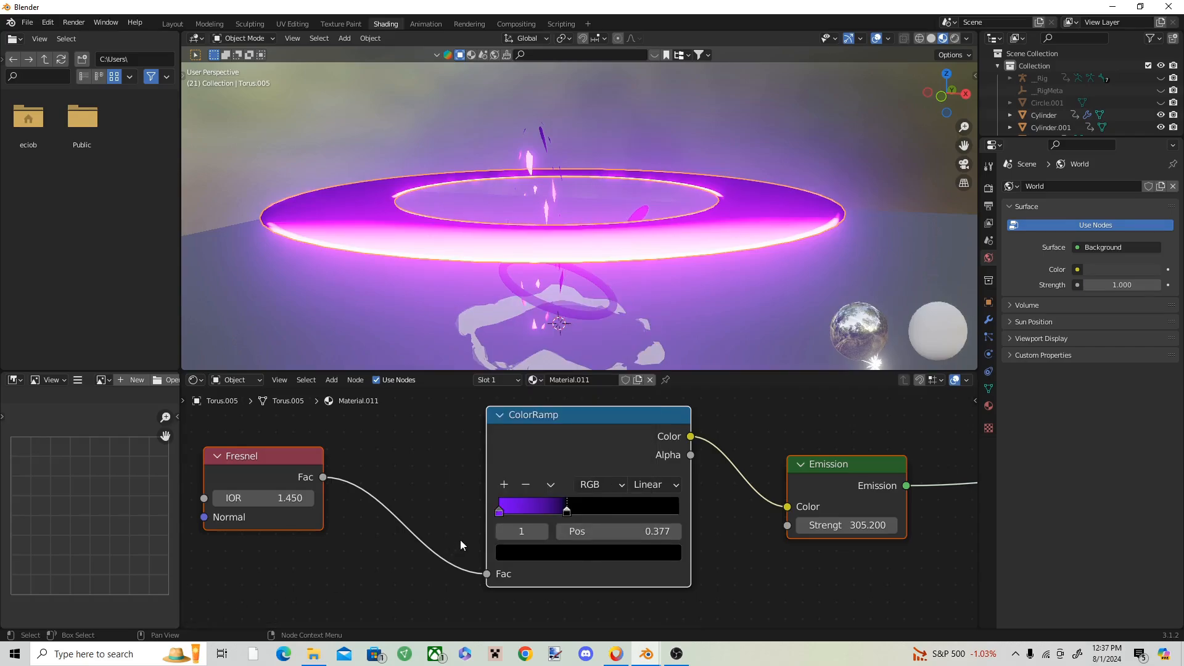
{"action": "left_click", "coordinate": [499, 512]}
{"action": "left_click", "coordinate": [544, 554]}
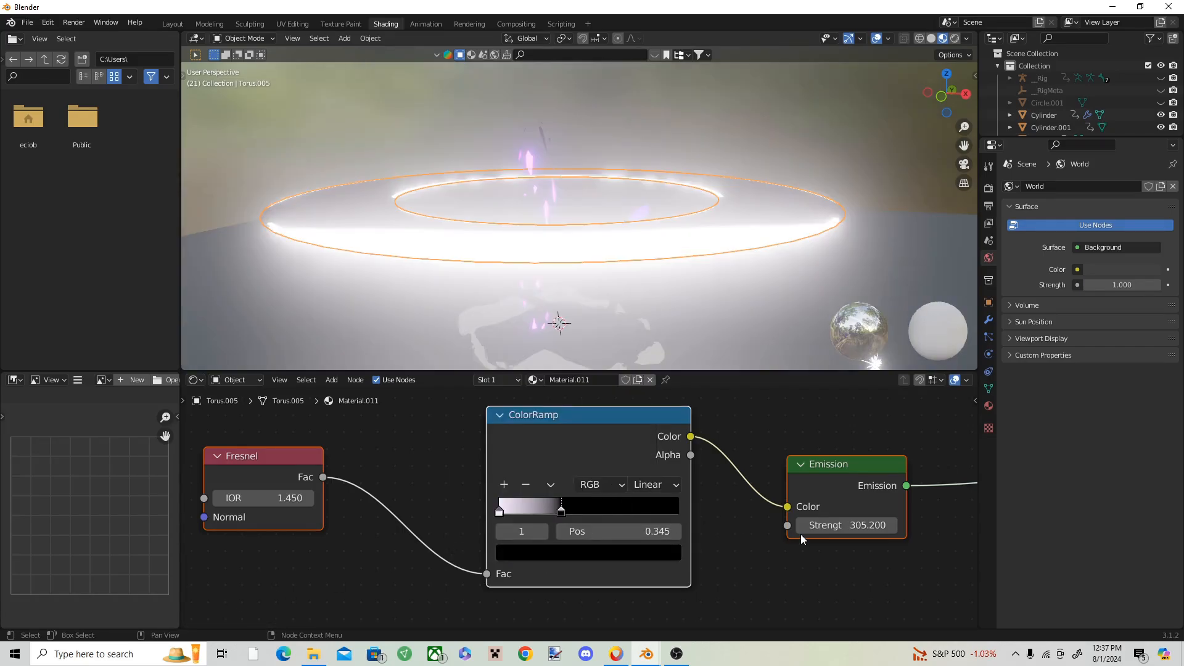
{"action": "mouse_move", "coordinate": [830, 527]}
{"action": "left_mouse_down"}
{"action": "mouse_move", "coordinate": [779, 527]}
{"action": "mouse_move", "coordinate": [853, 528]}
{"action": "left_mouse_up"}
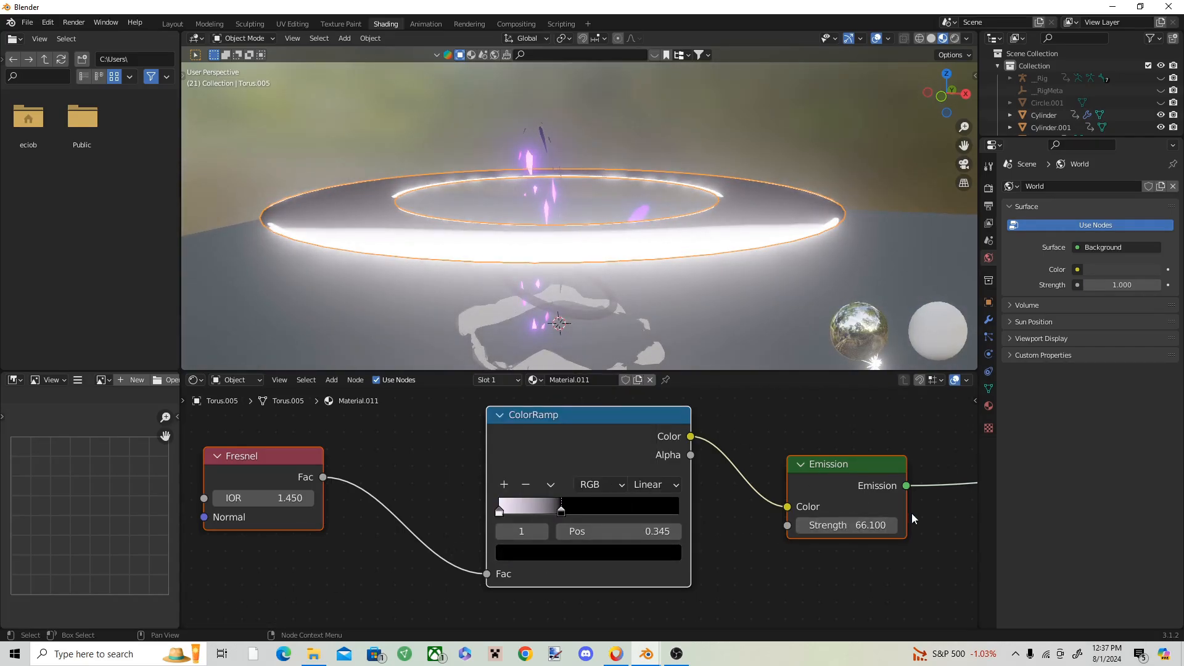
{"action": "middle_click_drag", "start_coordinate": [618, 243], "coordinate": [638, 191]}
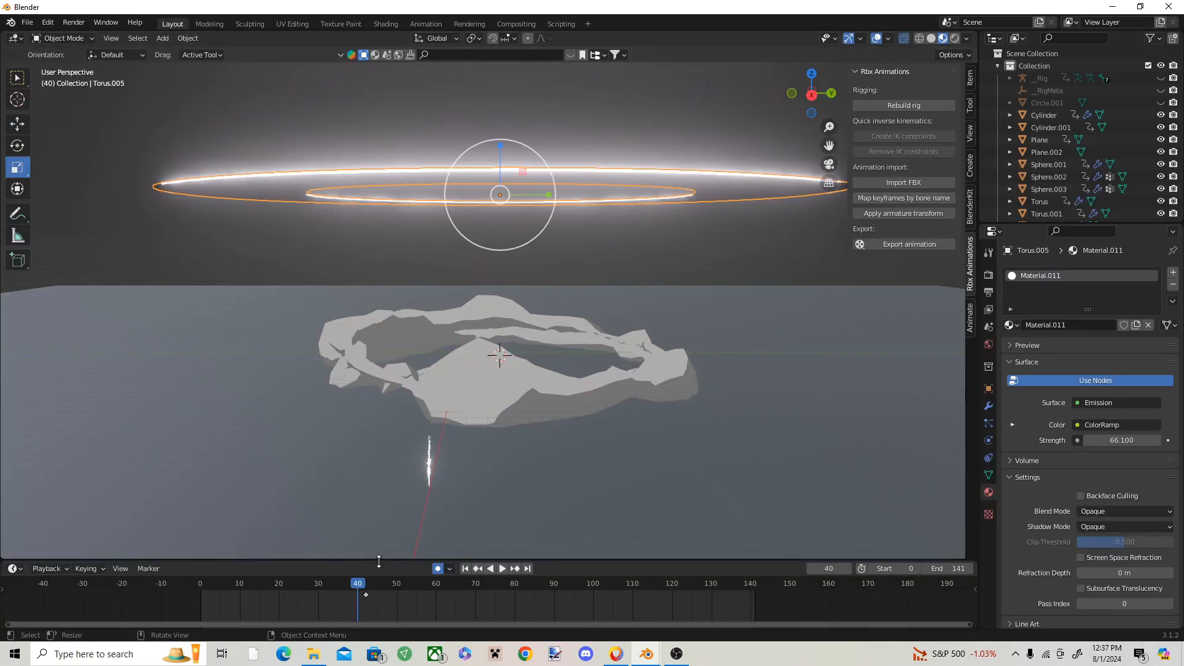
Step: Move the shrunken ring far below the ground on frame 38
{"action": "key", "text": "space"}
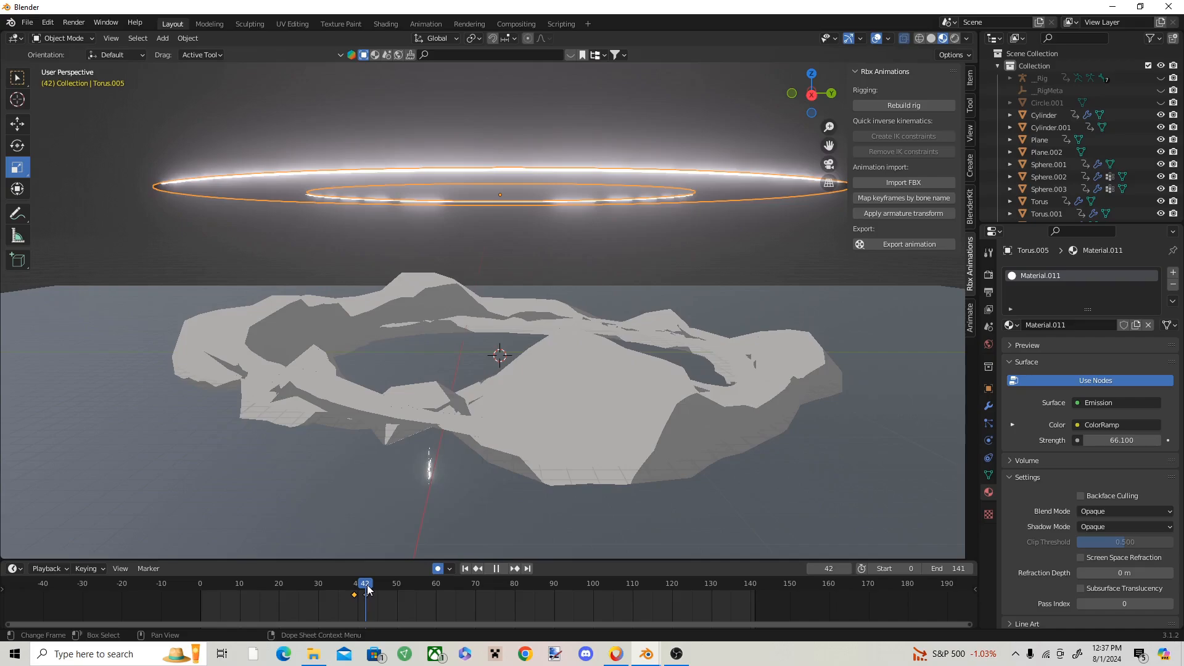
{"action": "mouse_move", "coordinate": [367, 586]}
{"action": "left_mouse_down"}
{"action": "mouse_move", "coordinate": [317, 579]}
{"action": "mouse_move", "coordinate": [350, 581]}
{"action": "left_mouse_up"}
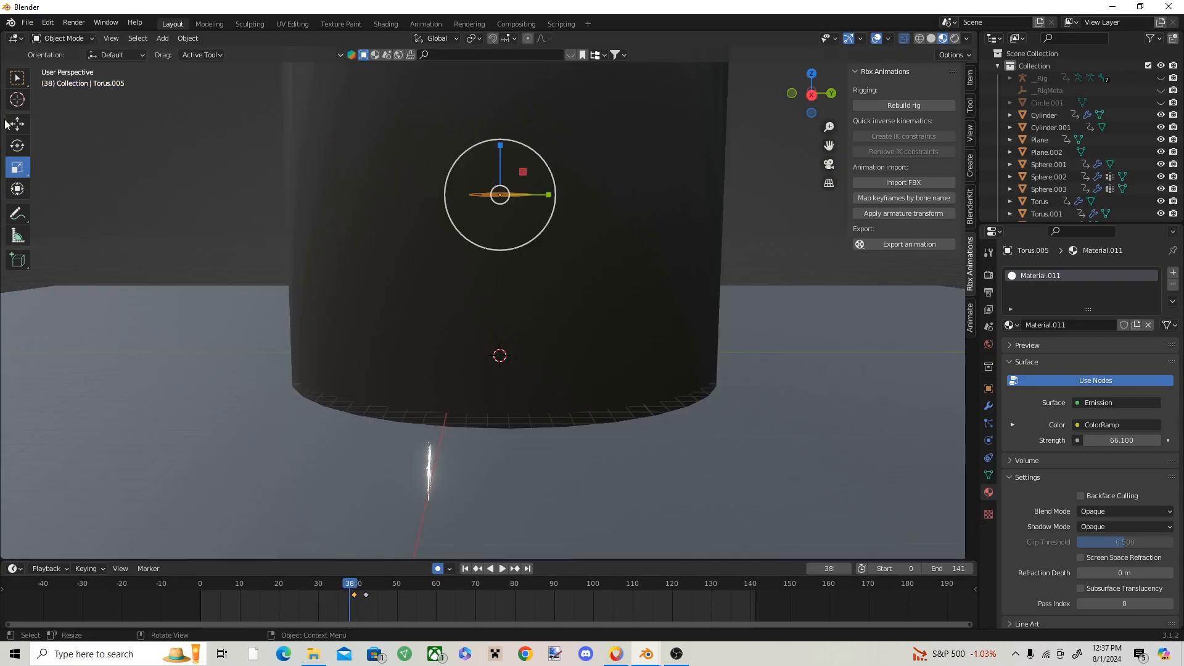
{"action": "left_click_drag", "start_coordinate": [501, 146], "coordinate": [487, 427]}
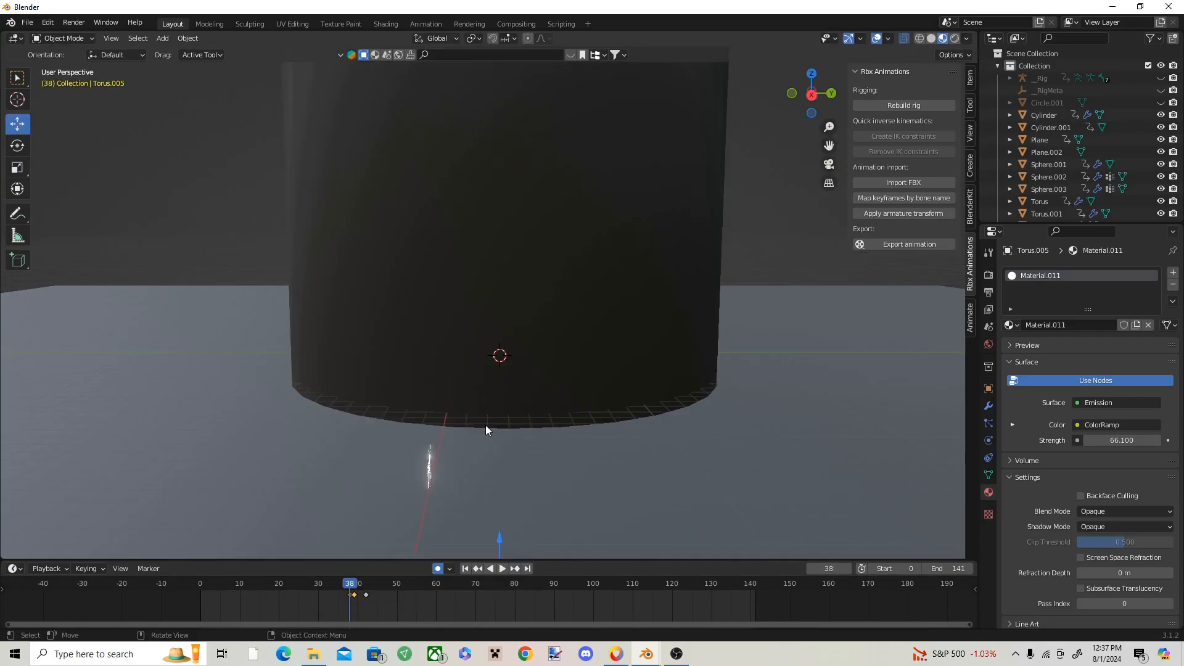
Step: Replay the animation around frame 38 to examine how the white ring appears and expands
{"action": "key", "text": "space"}
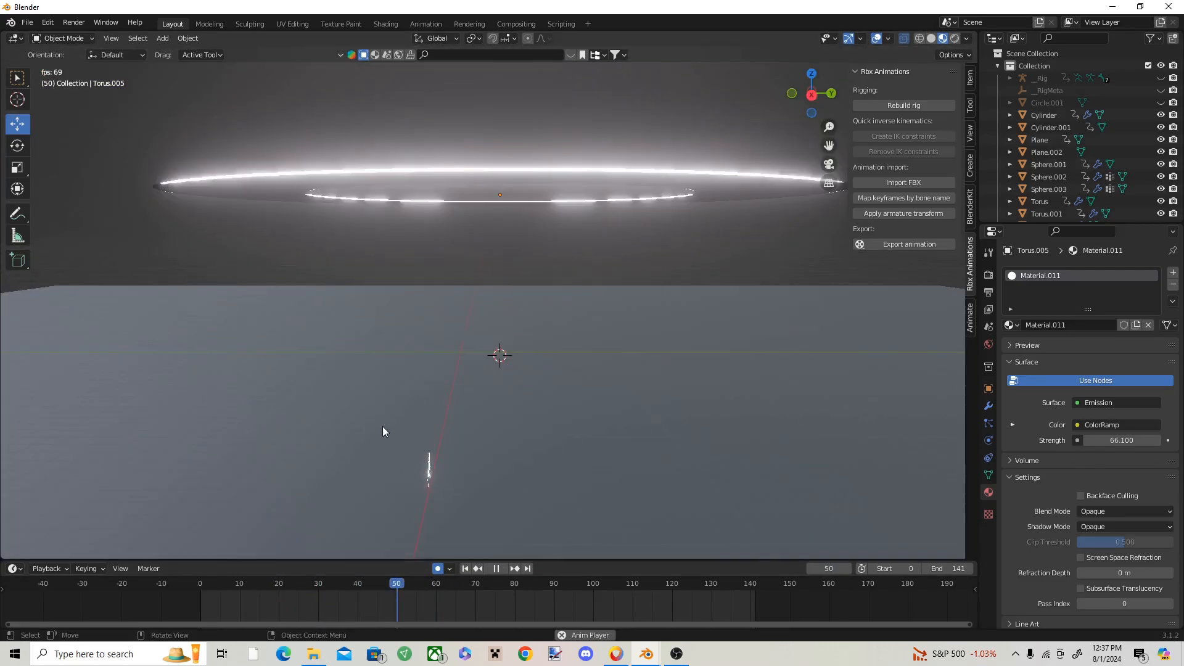
{"action": "key", "text": "space"}
{"action": "left_click_drag", "start_coordinate": [401, 582], "coordinate": [327, 582]}
{"action": "key", "text": "space"}
{"action": "key", "text": "space"}
{"action": "key", "text": "space"}
{"action": "key", "text": "space"}
{"action": "left_click", "coordinate": [17, 168]}
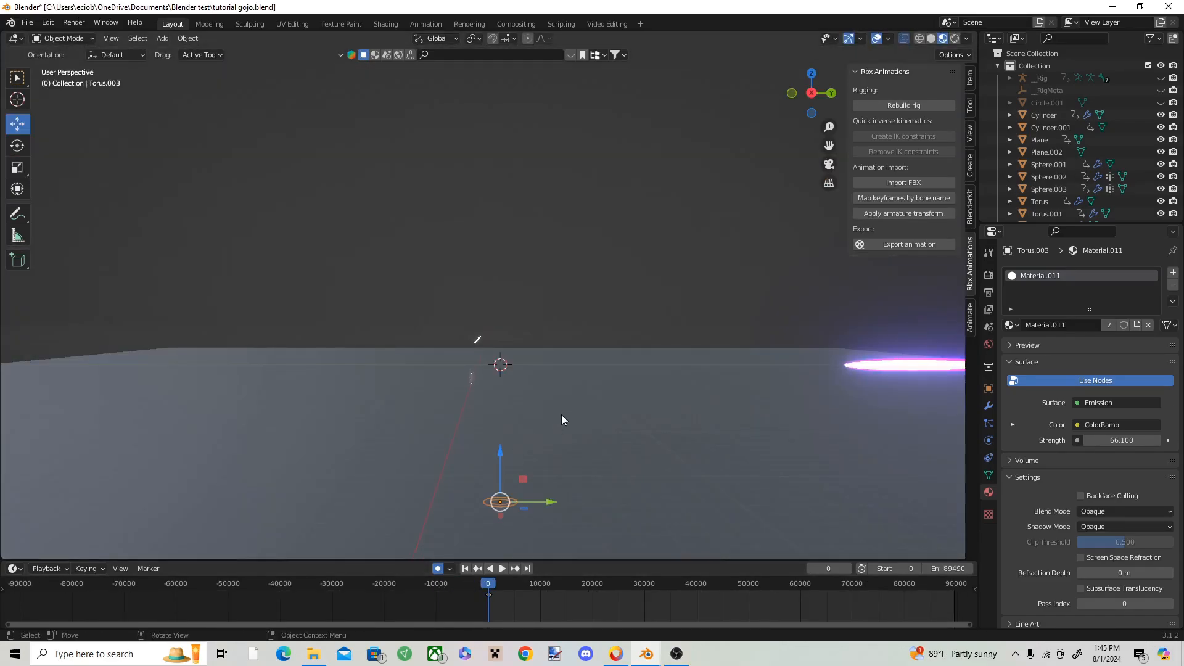
Step: Play the animation until both white rings are expanded, and select the larger lower ring
{"action": "key", "text": "space"}
{"action": "key", "text": "space"}
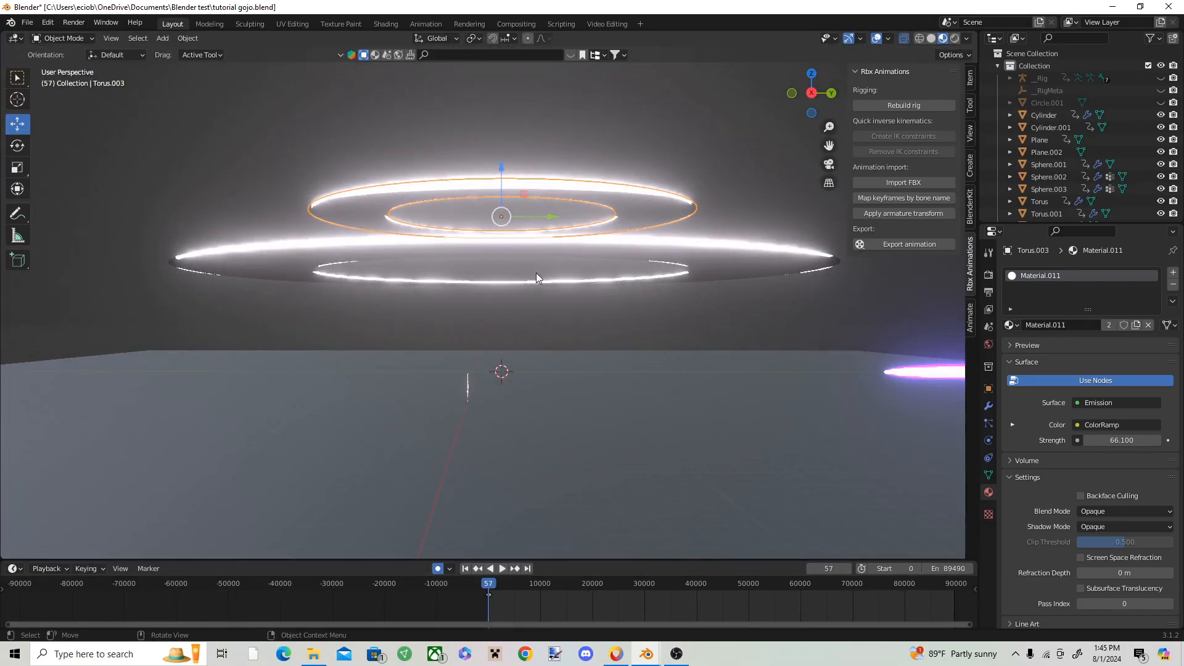
{"action": "scroll", "coordinate": [542, 248], "scroll_direction": "down", "scroll_amount": 1}
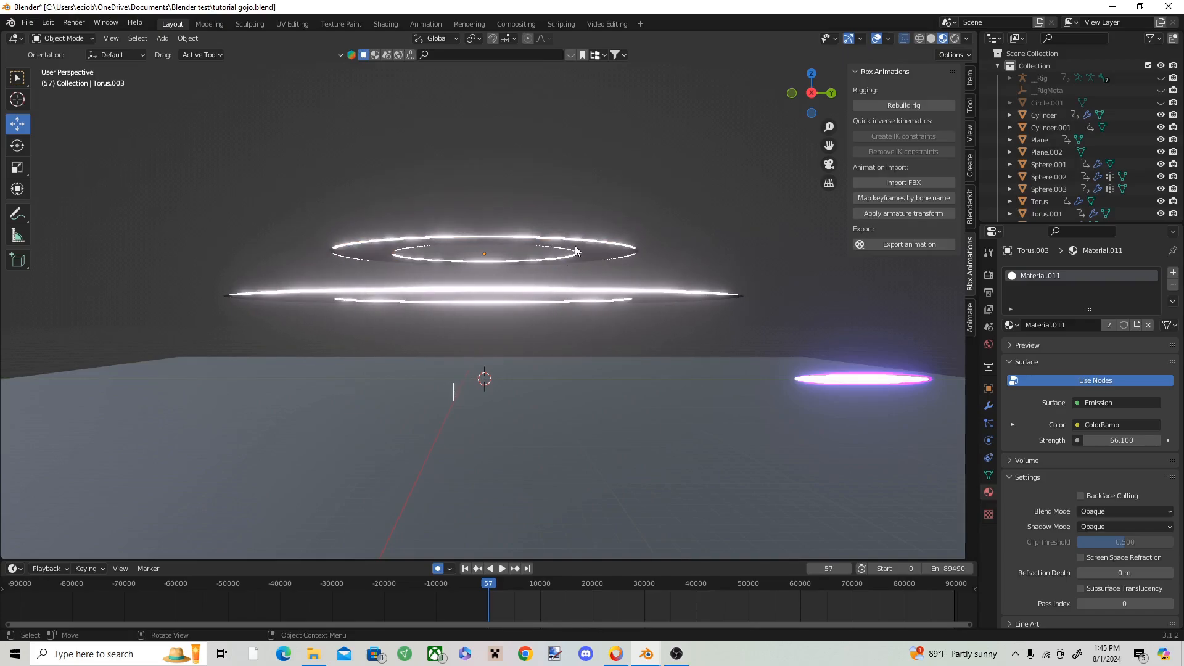
{"action": "left_click", "coordinate": [575, 250]}
{"action": "scroll", "coordinate": [570, 248], "scroll_direction": "up", "scroll_amount": 3}
{"action": "scroll", "coordinate": [570, 253], "scroll_direction": "down", "scroll_amount": 3}
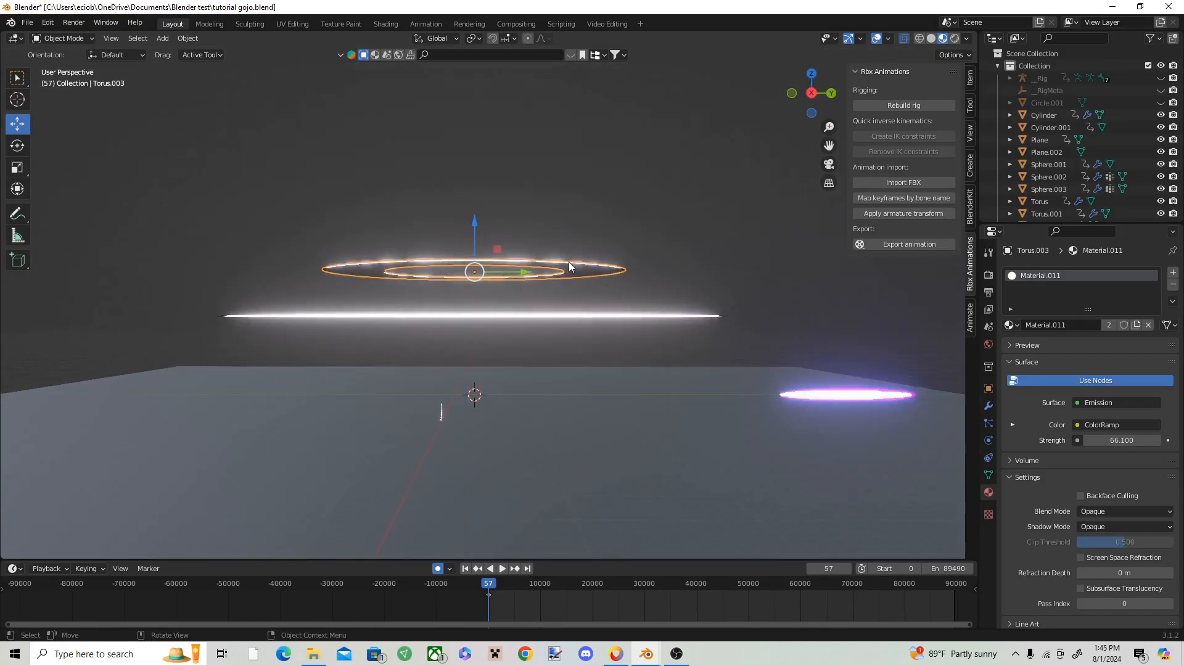
{"action": "scroll", "coordinate": [570, 262], "scroll_direction": "up", "scroll_amount": 2}
{"action": "left_click", "coordinate": [615, 213]}
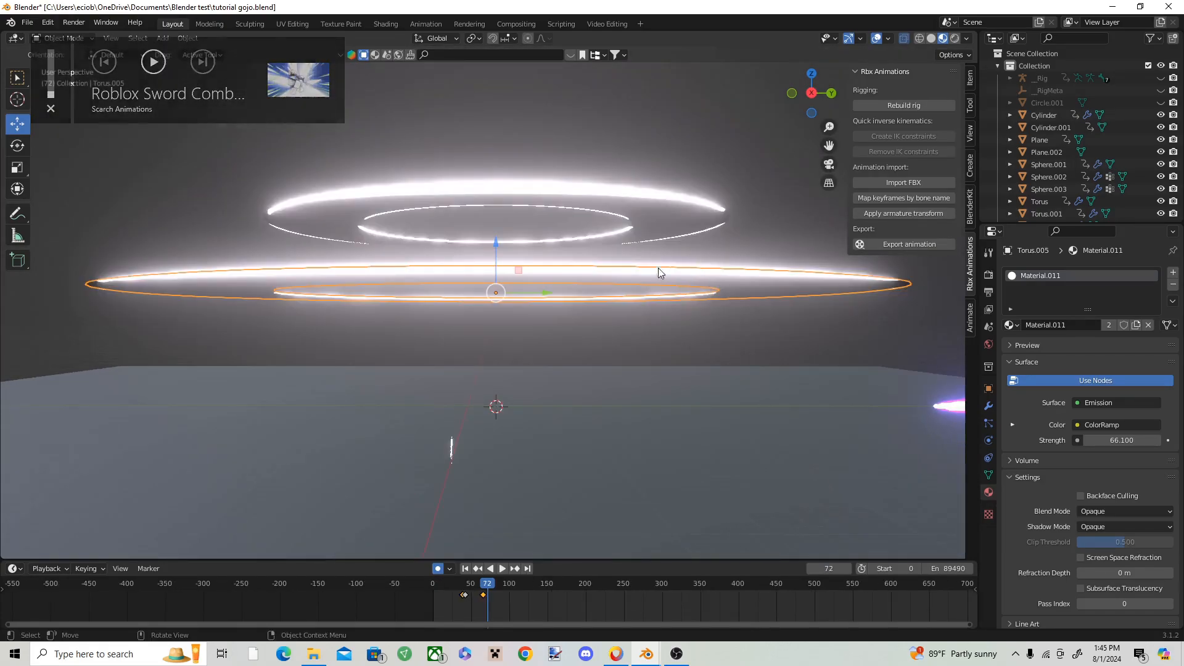
{"action": "left_click", "coordinate": [675, 244]}
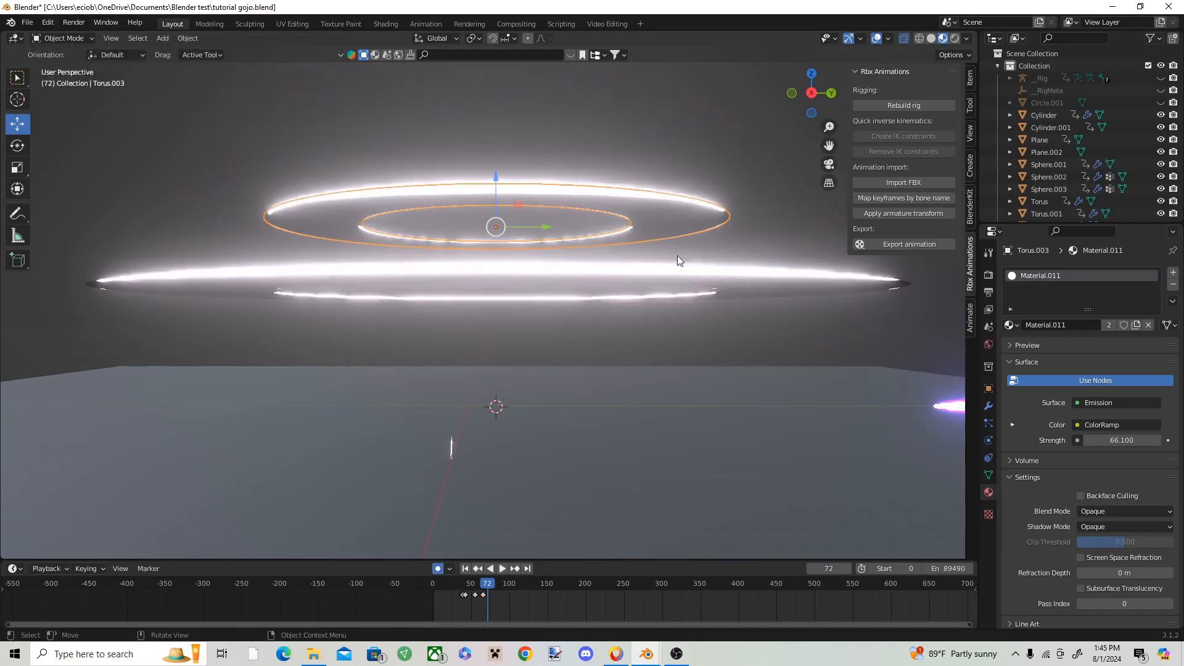
{"action": "left_click", "coordinate": [679, 264]}
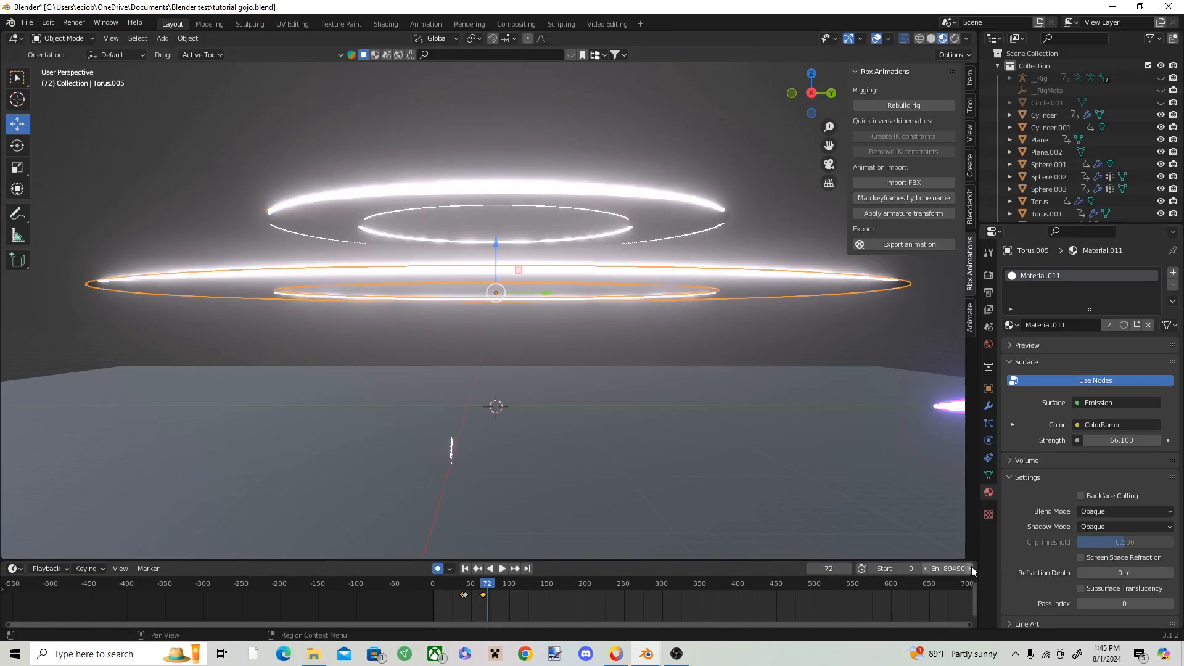
Step: Split the timeline area in two, turn the second half into a Graph Editor and reveal its curve settings
{"action": "left_click_drag", "start_coordinate": [979, 577], "coordinate": [973, 577]}
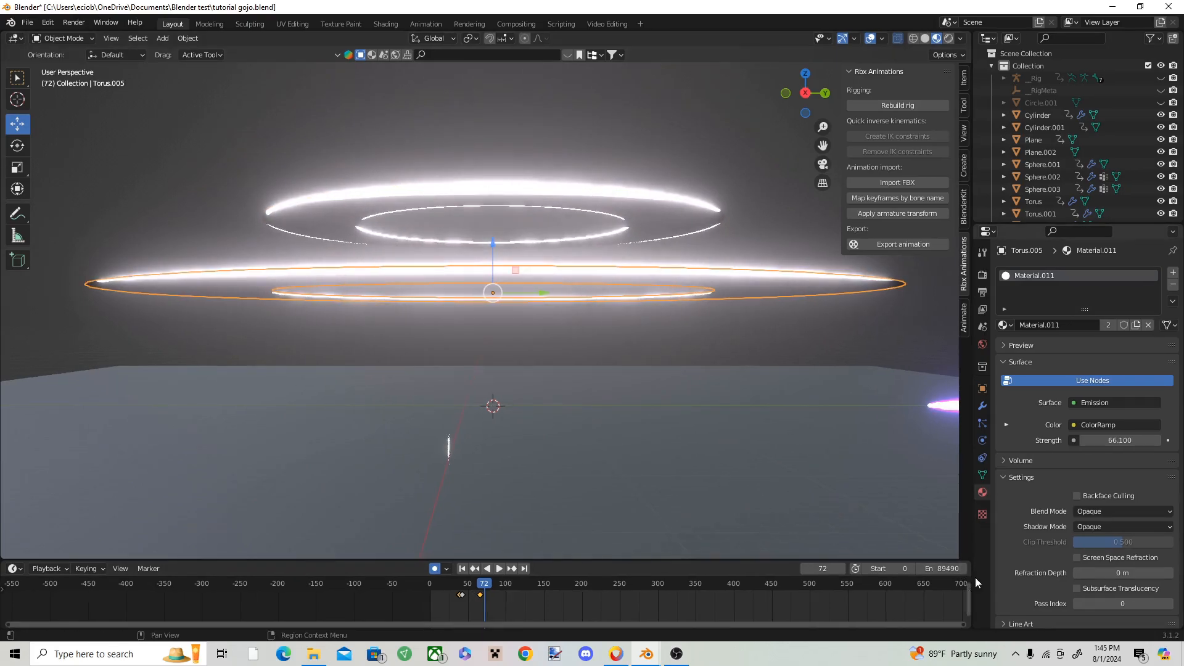
{"action": "left_click_drag", "start_coordinate": [962, 567], "coordinate": [495, 573]}
{"action": "left_click", "coordinate": [508, 570]}
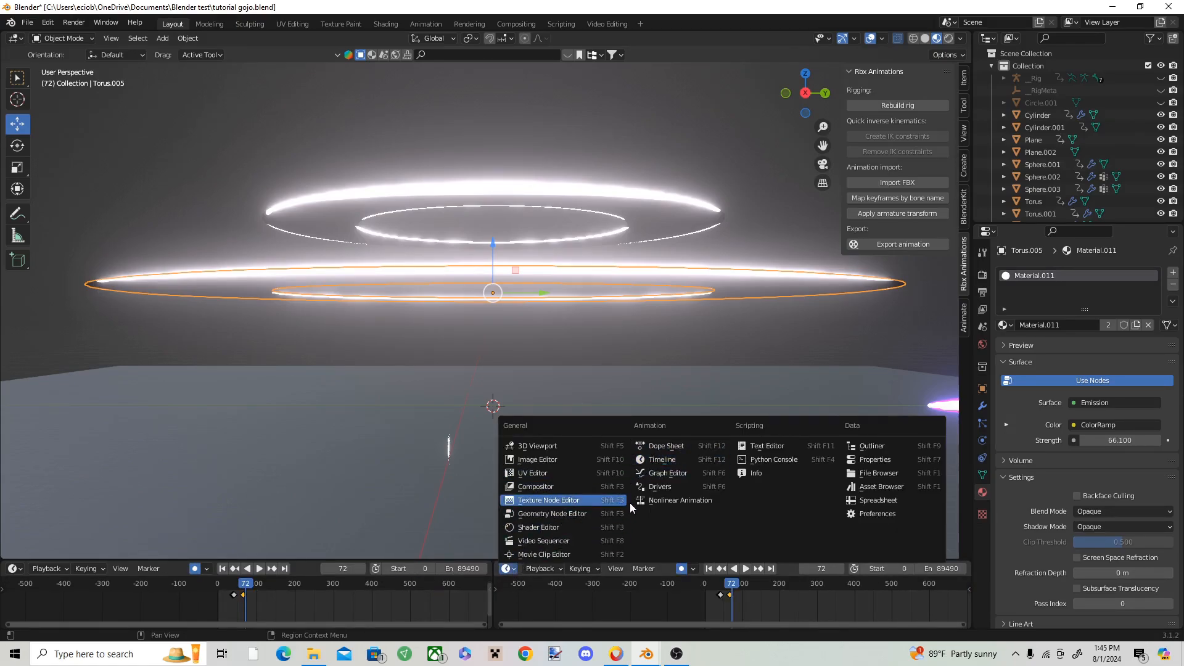
{"action": "left_click", "coordinate": [663, 473]}
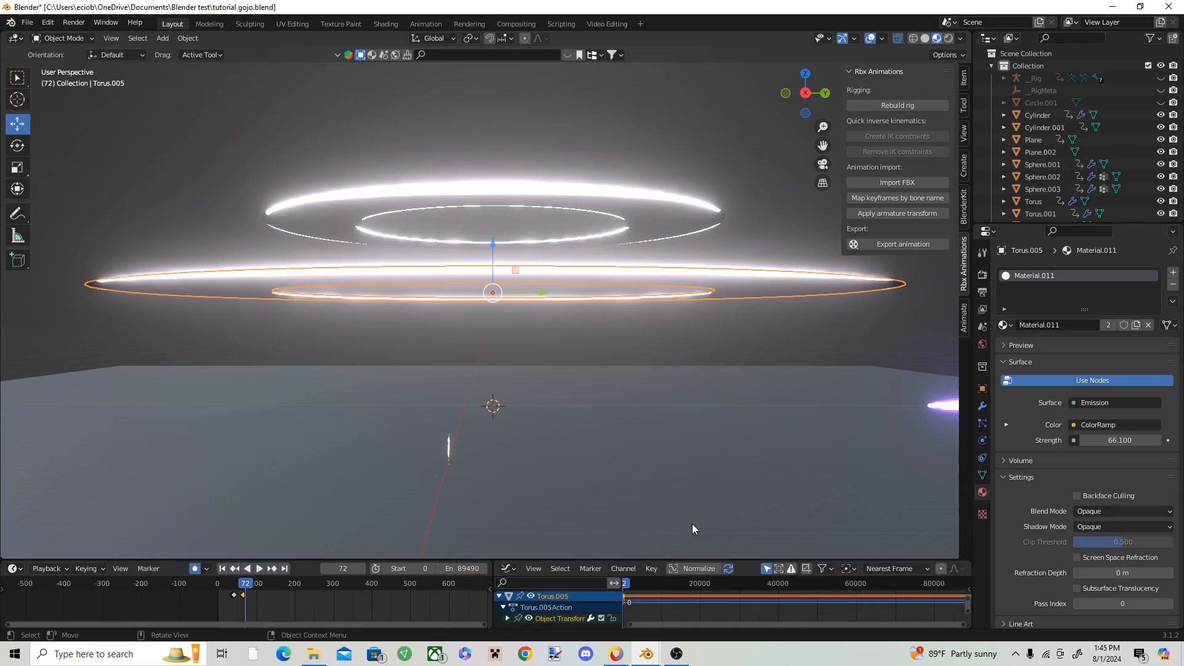
{"action": "left_click_drag", "start_coordinate": [968, 589], "coordinate": [914, 593]}
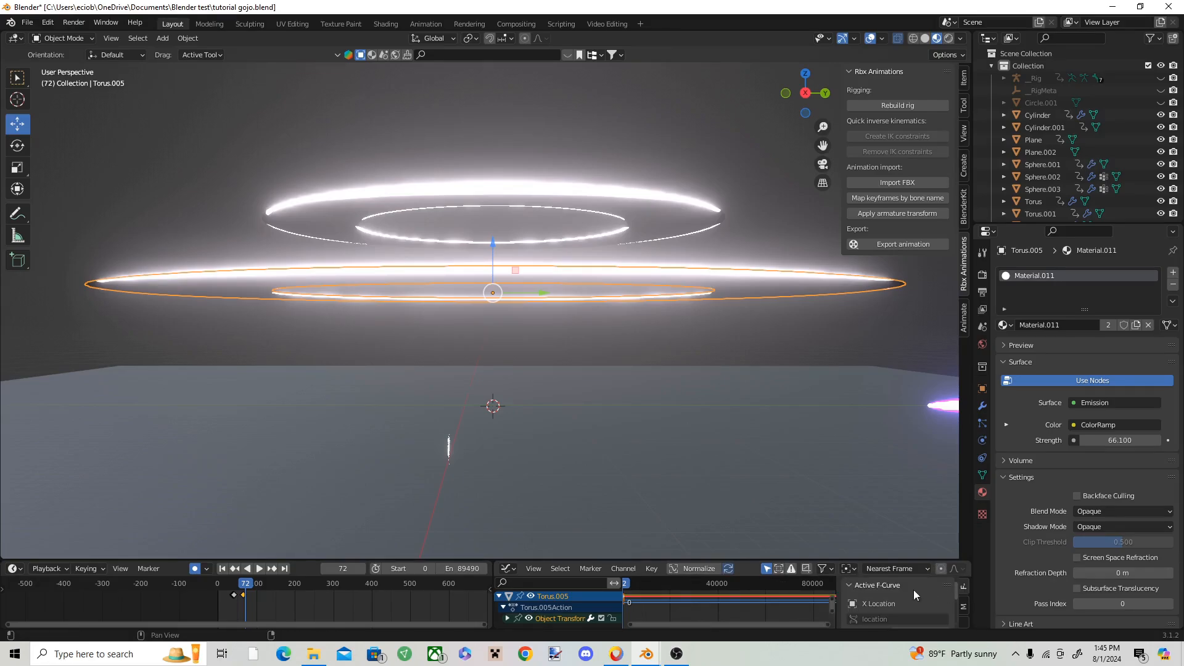
Step: Add a Noise modifier to the larger ring's X Location curve
{"action": "left_click", "coordinate": [549, 608]}
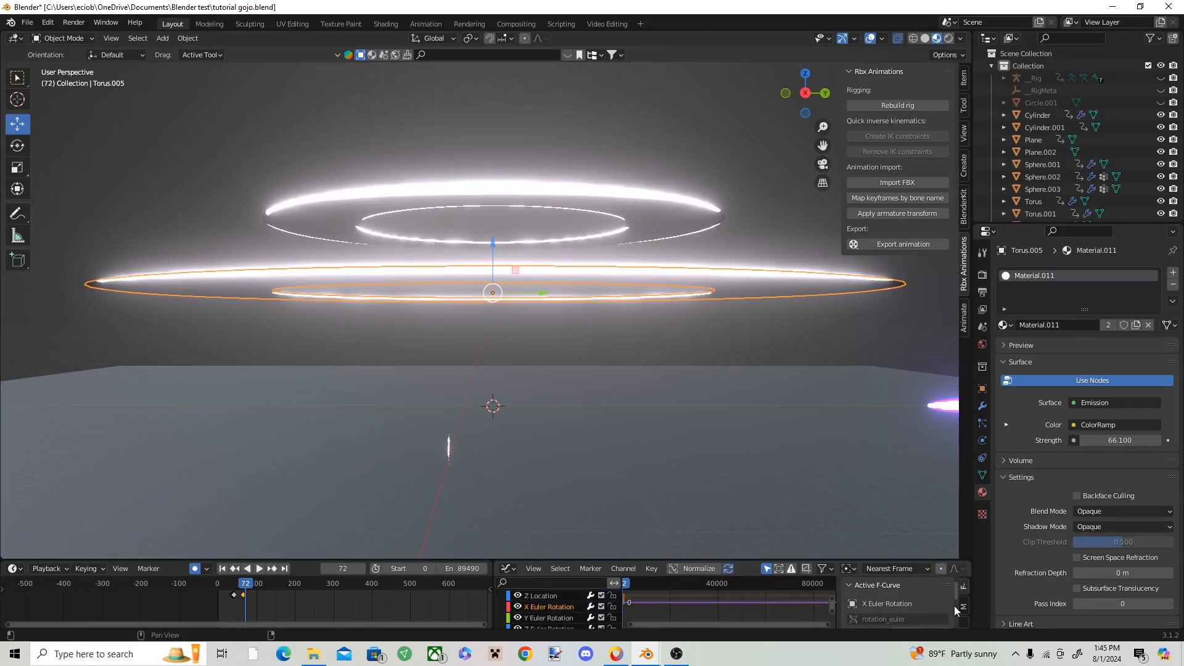
{"action": "scroll", "coordinate": [552, 611], "scroll_direction": "up", "scroll_amount": 2}
{"action": "left_click", "coordinate": [547, 599]}
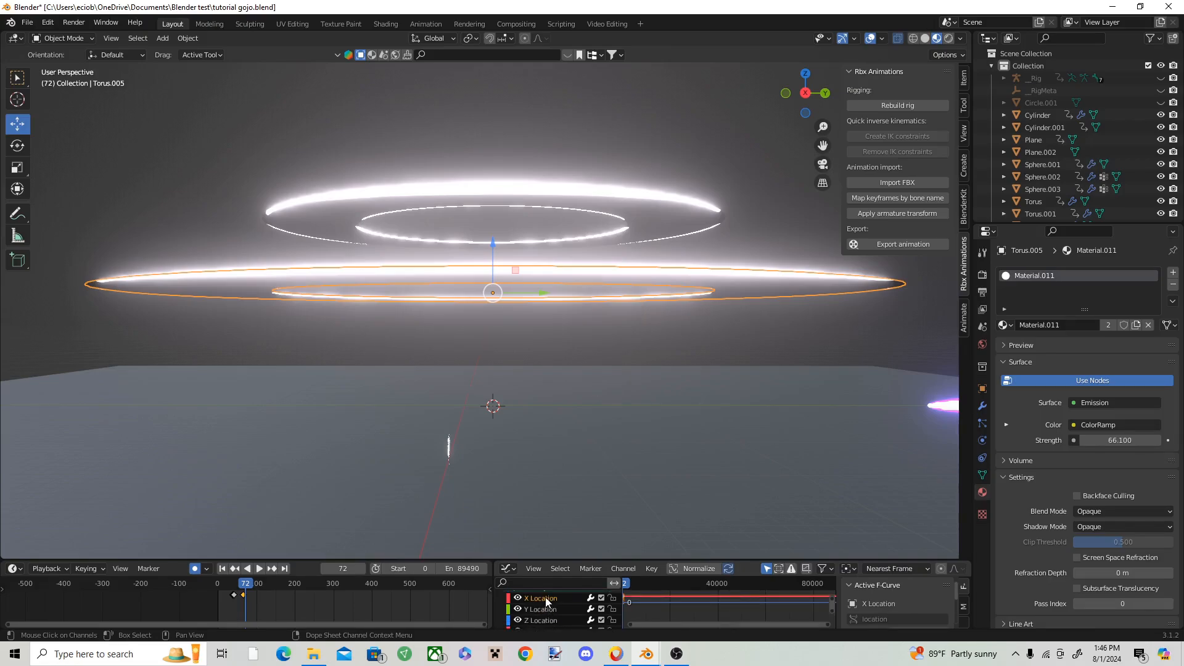
{"action": "left_click", "coordinate": [964, 607]}
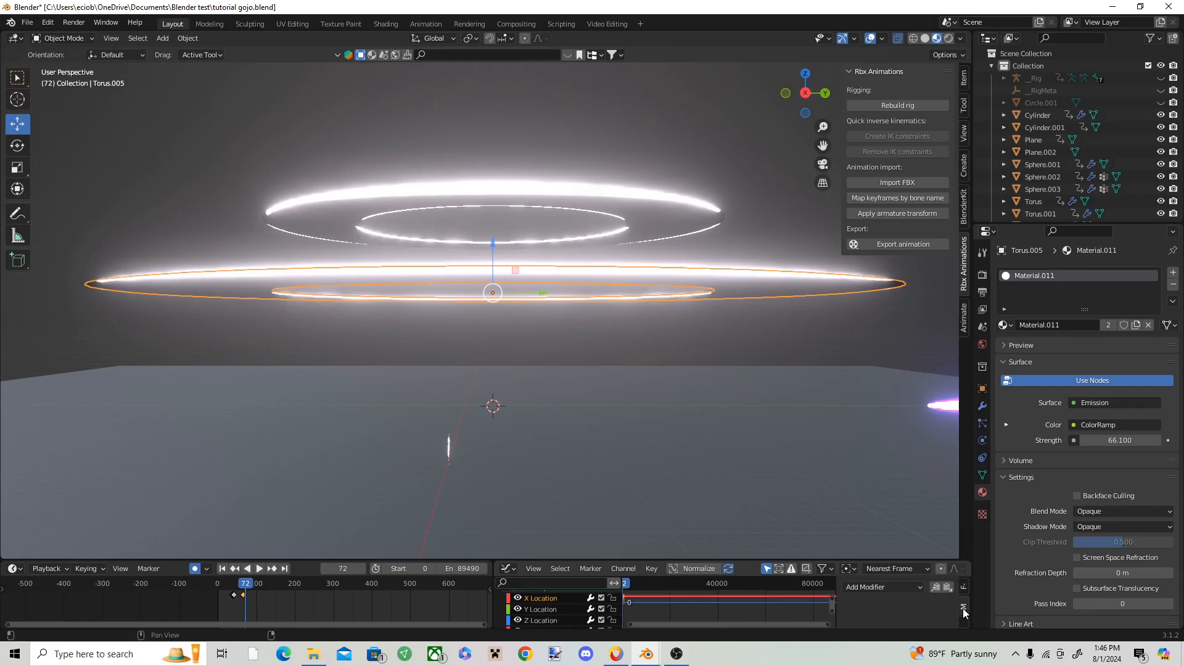
{"action": "left_click", "coordinate": [887, 588]}
{"action": "left_click", "coordinate": [877, 521]}
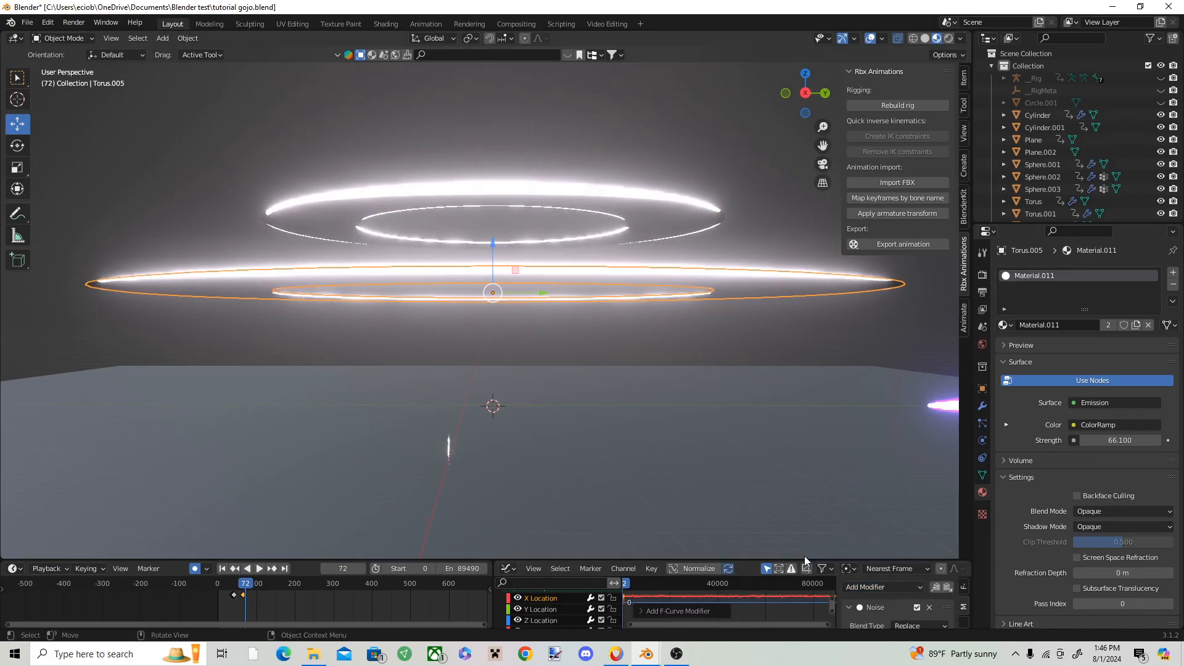
Step: Enlarge the animation editors and set the X Location noise strength to 10, trying 5 first
{"action": "key", "text": "space"}
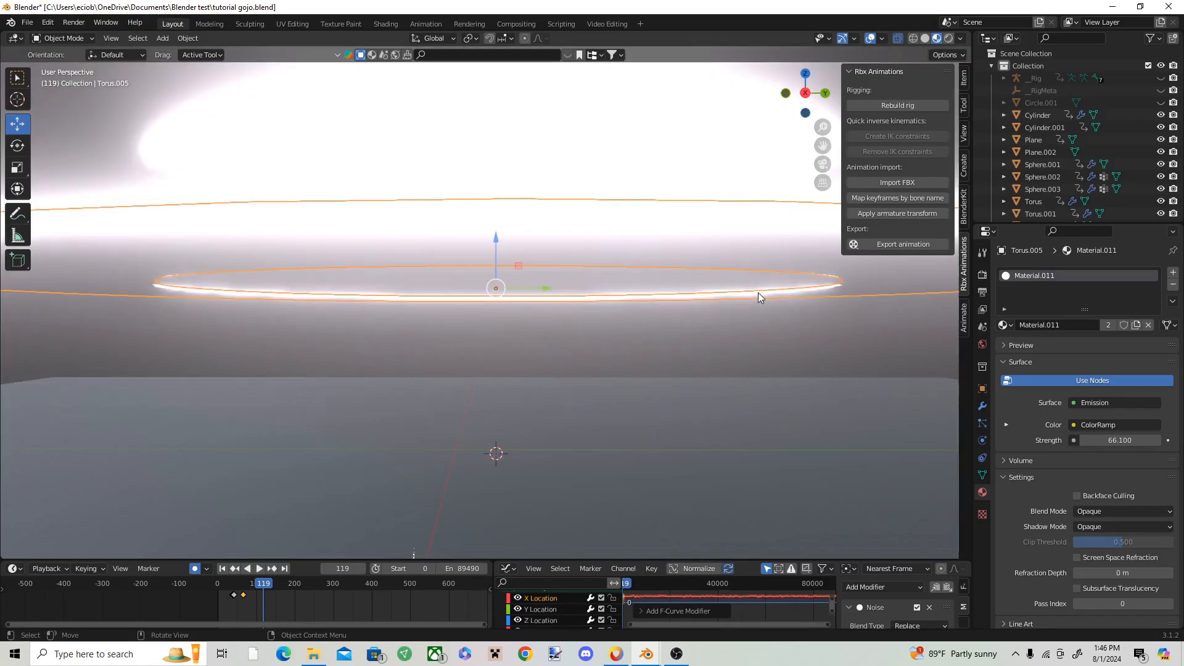
{"action": "scroll", "coordinate": [322, 601], "scroll_direction": "up", "scroll_amount": 3}
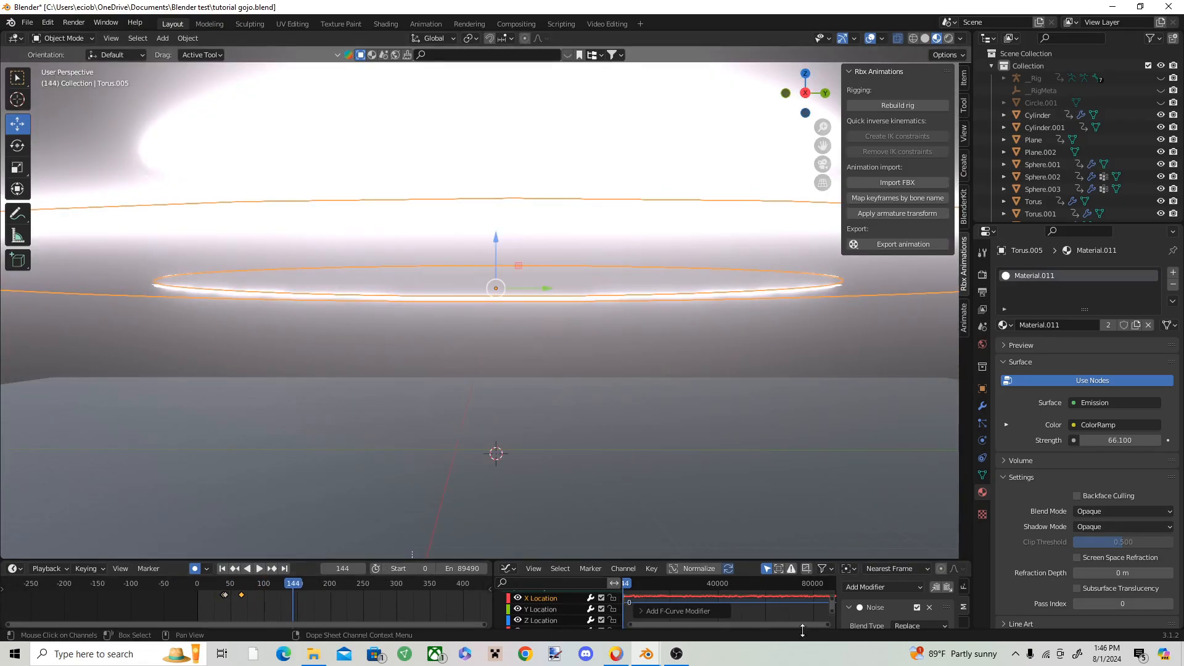
{"action": "left_click_drag", "start_coordinate": [864, 558], "coordinate": [874, 522]}
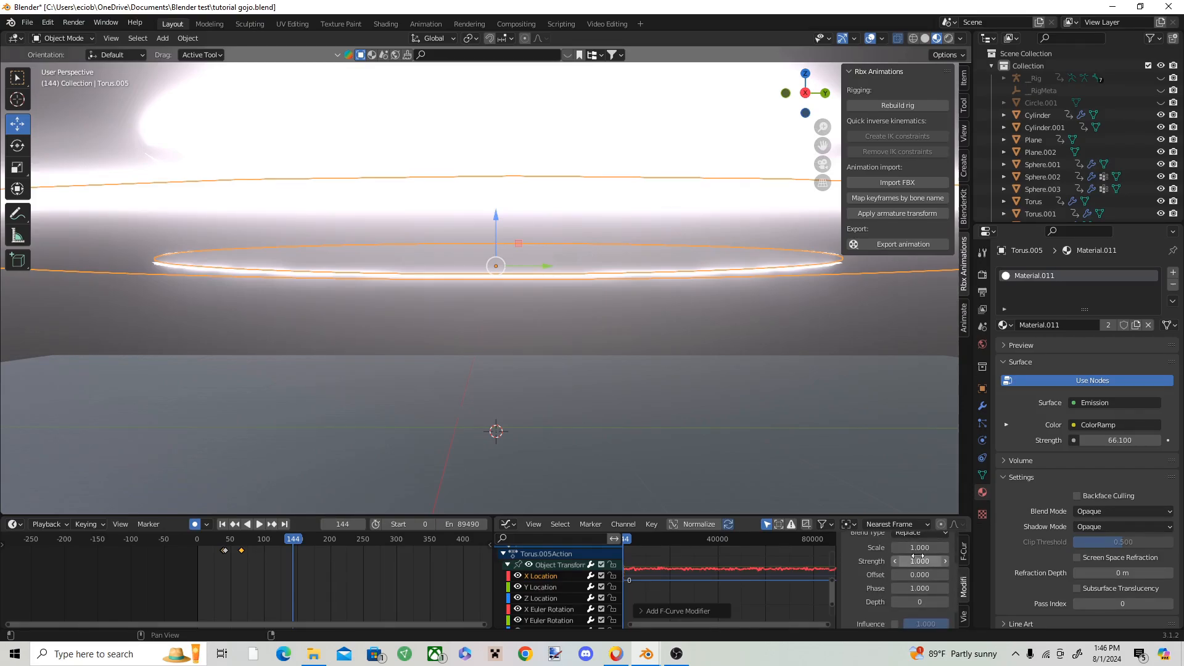
{"action": "type", "text": "5"}
{"action": "key", "text": "Return"}
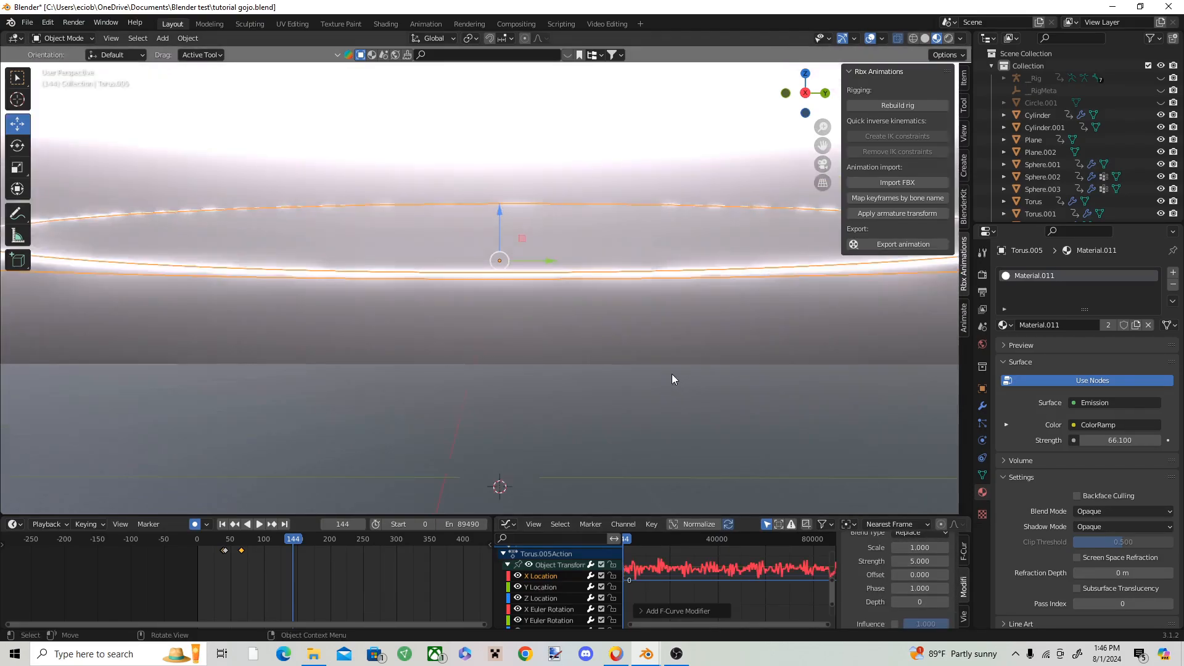
{"action": "type", "text": "10"}
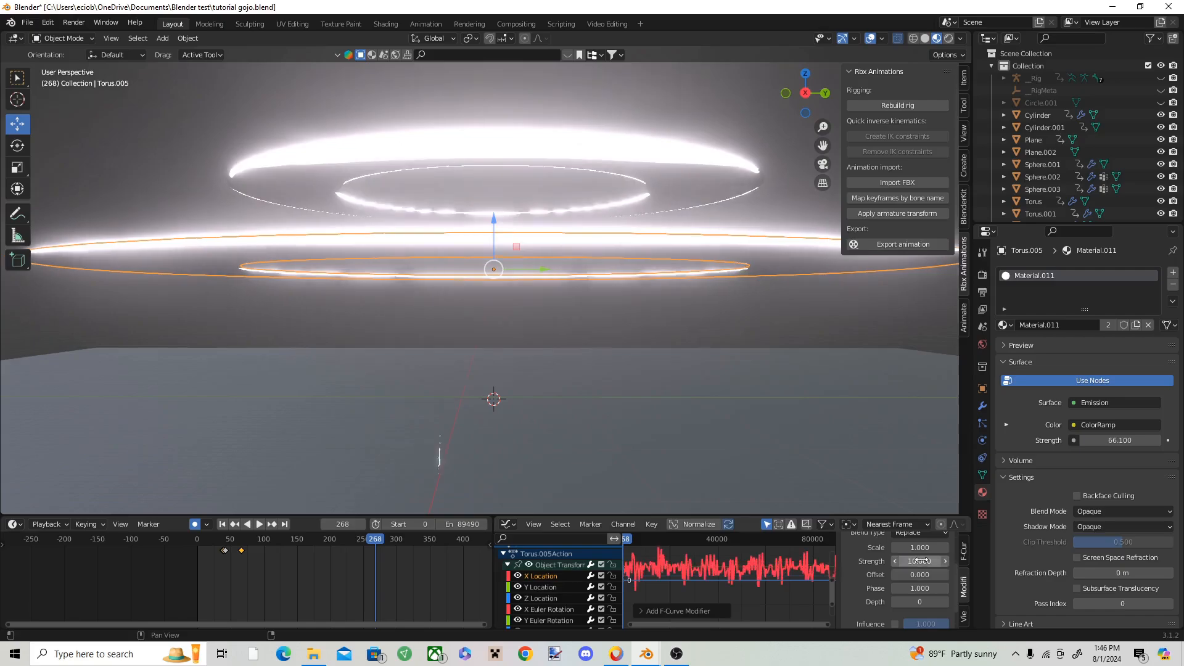
{"action": "key", "text": "Return"}
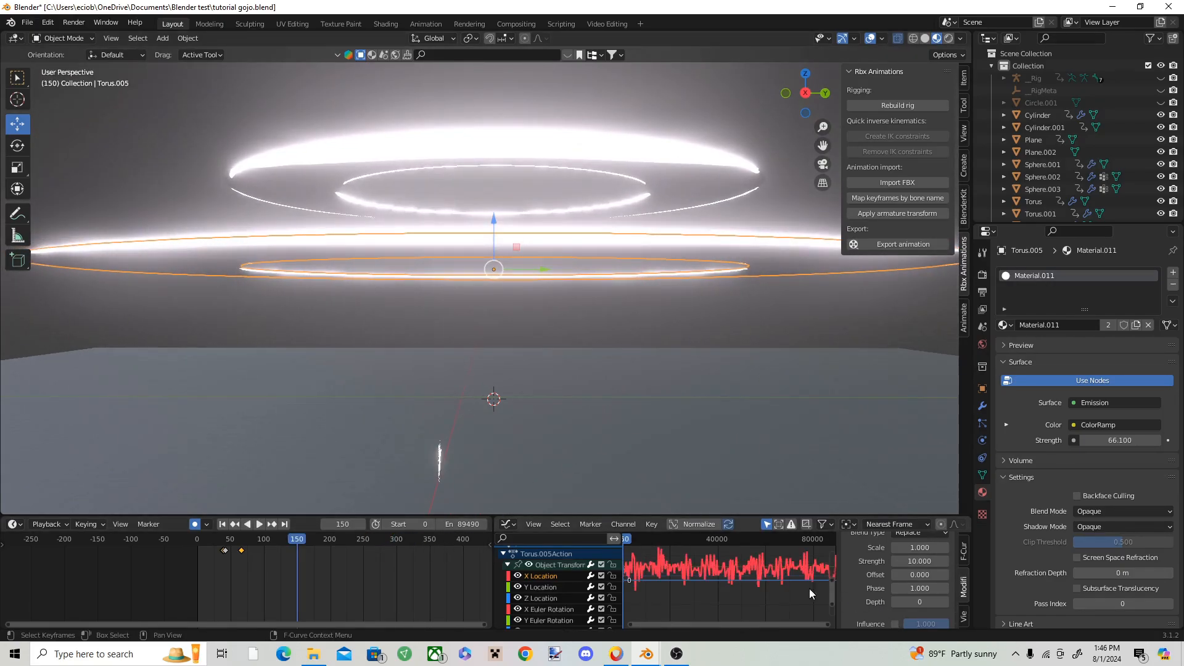
Step: Add a Noise modifier with strength 10 to the larger ring's Y Location curve
{"action": "left_click", "coordinate": [550, 583]}
{"action": "left_click", "coordinate": [880, 543]}
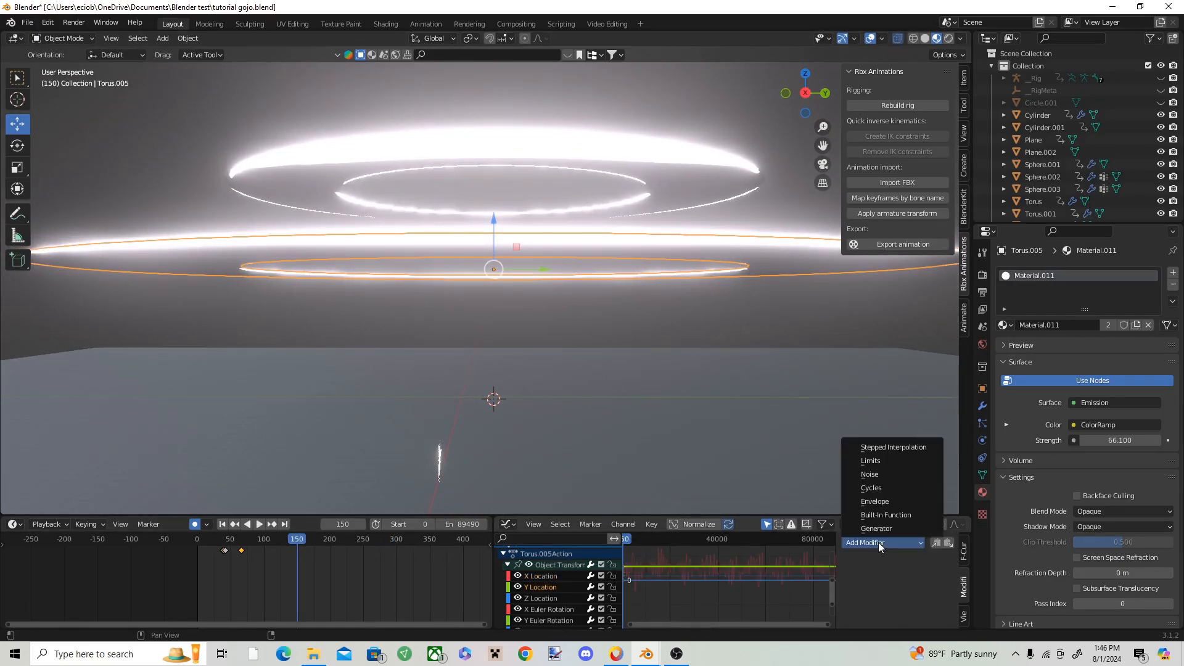
{"action": "left_click", "coordinate": [883, 474]}
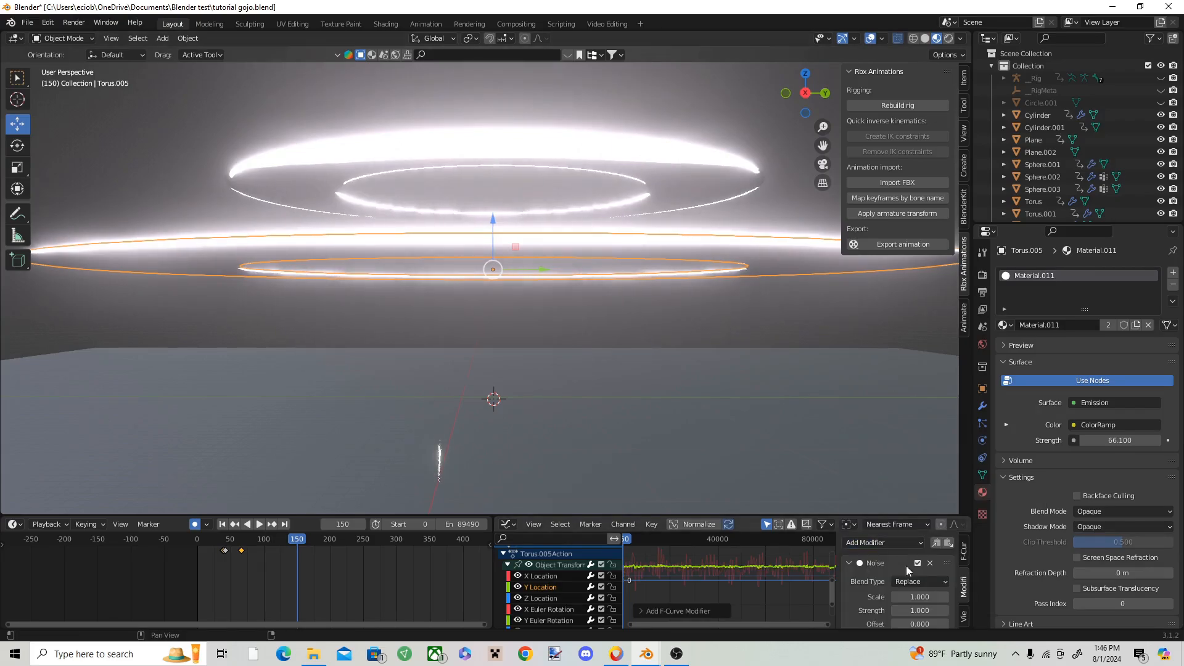
{"action": "left_click", "coordinate": [920, 607]}
{"action": "type", "text": "10"}
{"action": "key", "text": "Return"}
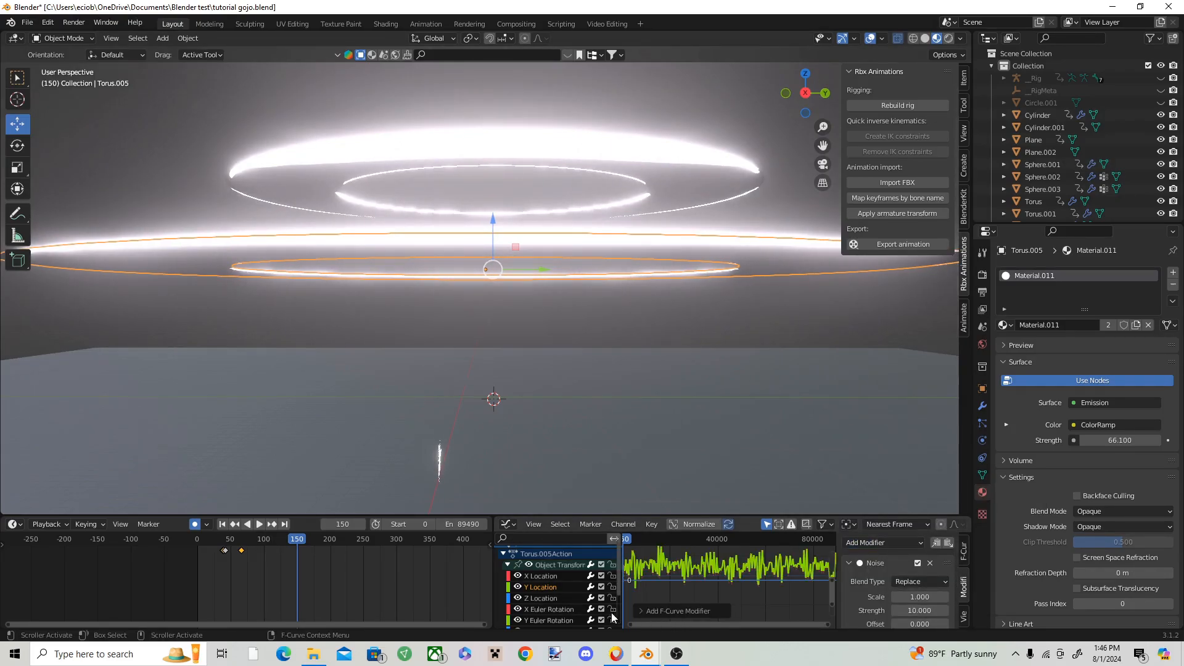
Step: Add a Noise modifier with strength 10 to the larger ring's Z Location curve and preview the motion
{"action": "left_click", "coordinate": [545, 601]}
{"action": "left_click", "coordinate": [864, 544]}
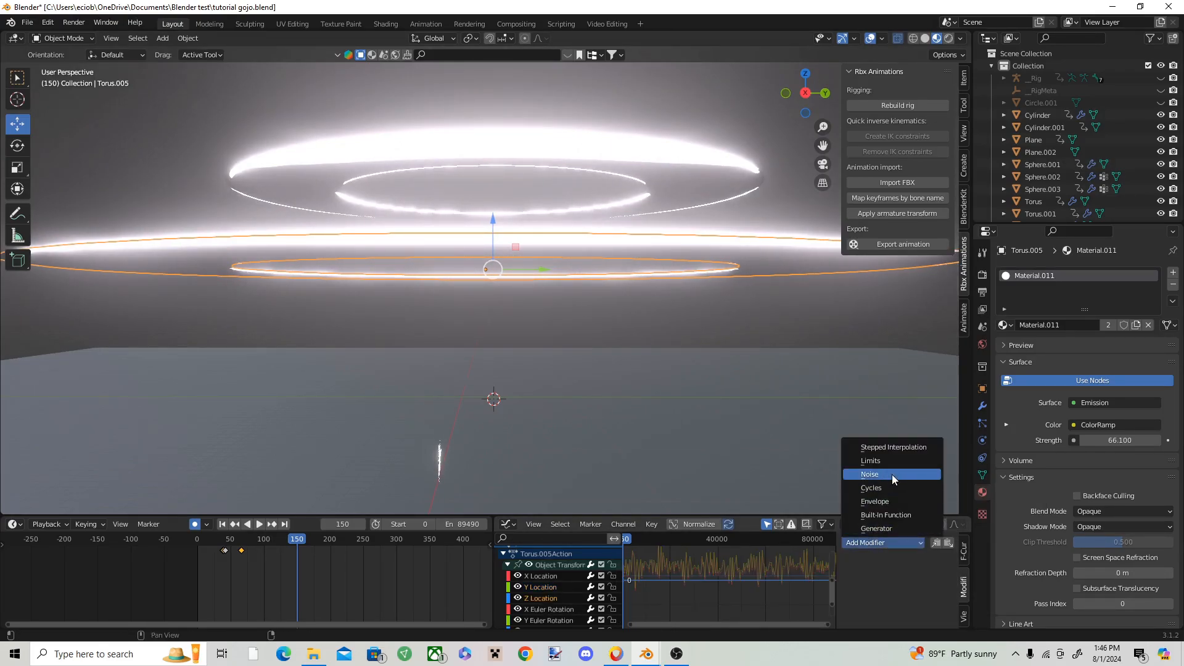
{"action": "left_click", "coordinate": [892, 475]}
{"action": "key", "text": "Return"}
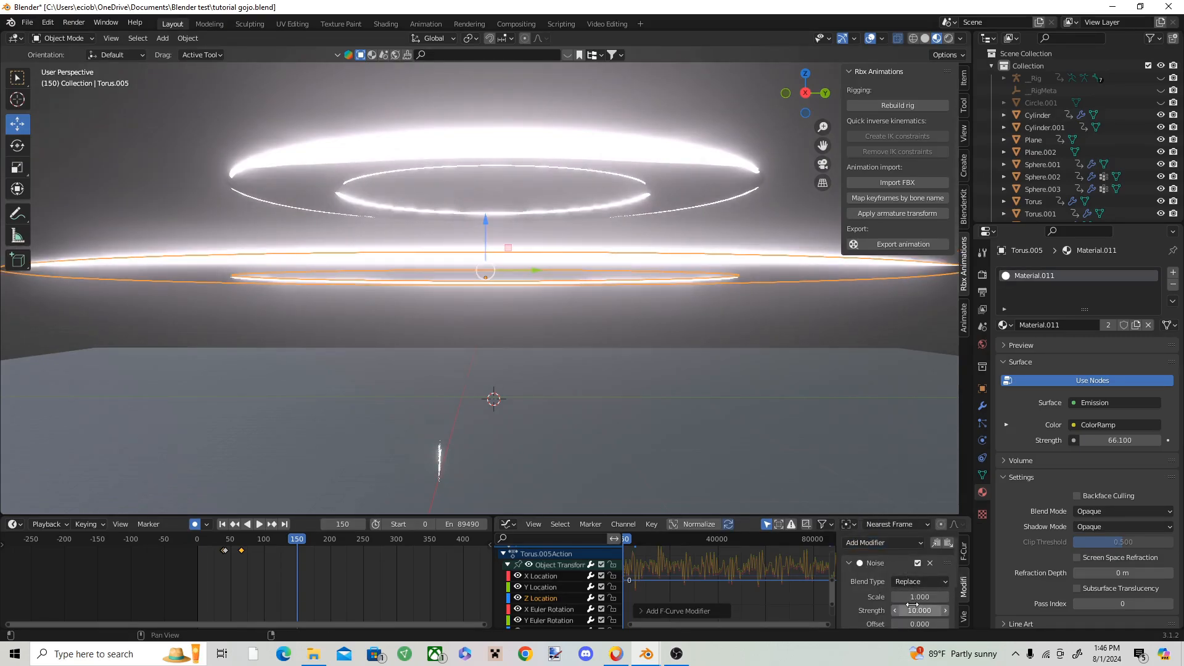
{"action": "key", "text": "space"}
{"action": "key", "text": "space"}
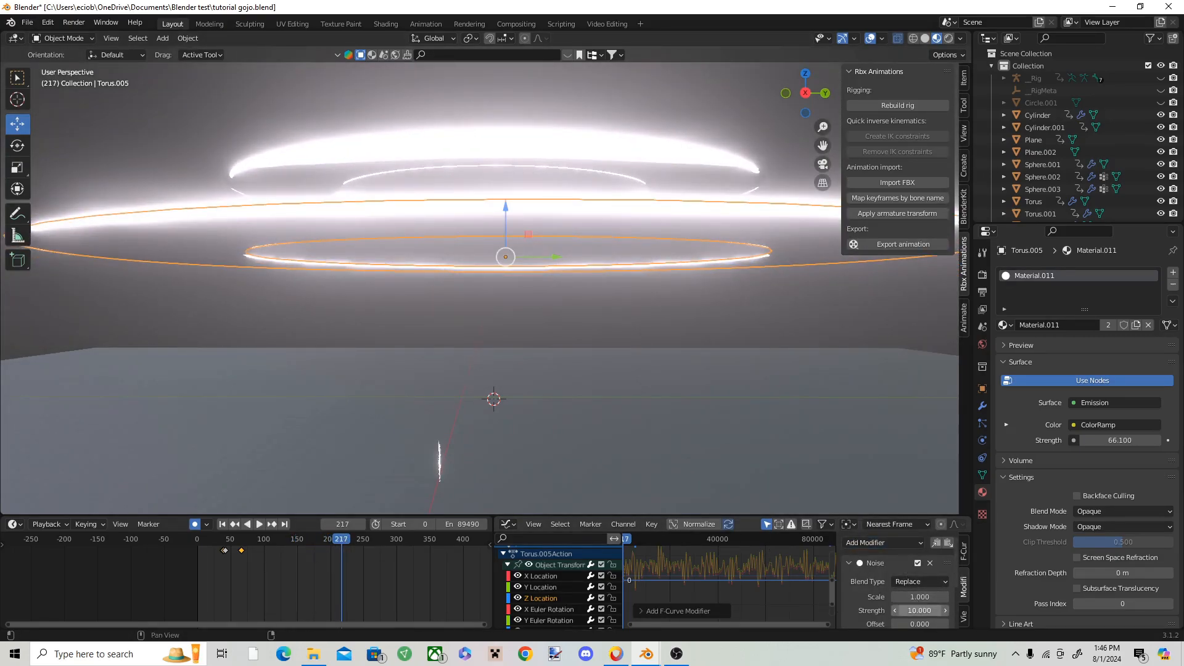
Step: Set the Z Location noise strength to 3, trying 5 and 4 first while playing the animation
{"action": "type", "text": "5"}
{"action": "key", "text": "Return"}
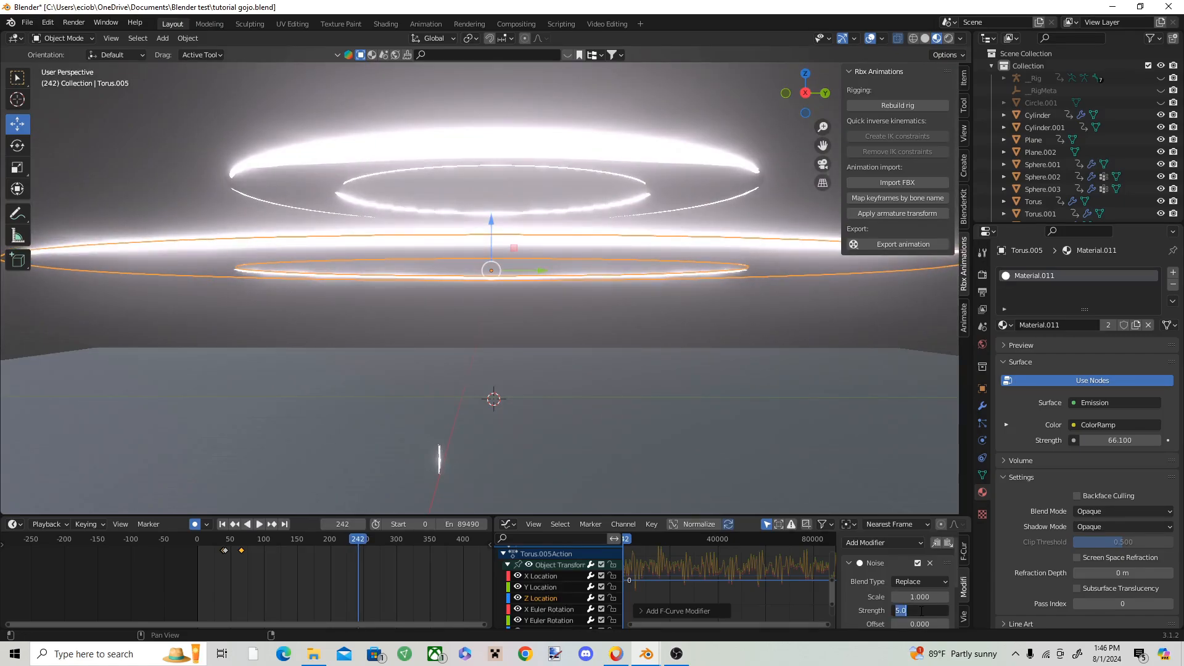
{"action": "key", "text": "Return"}
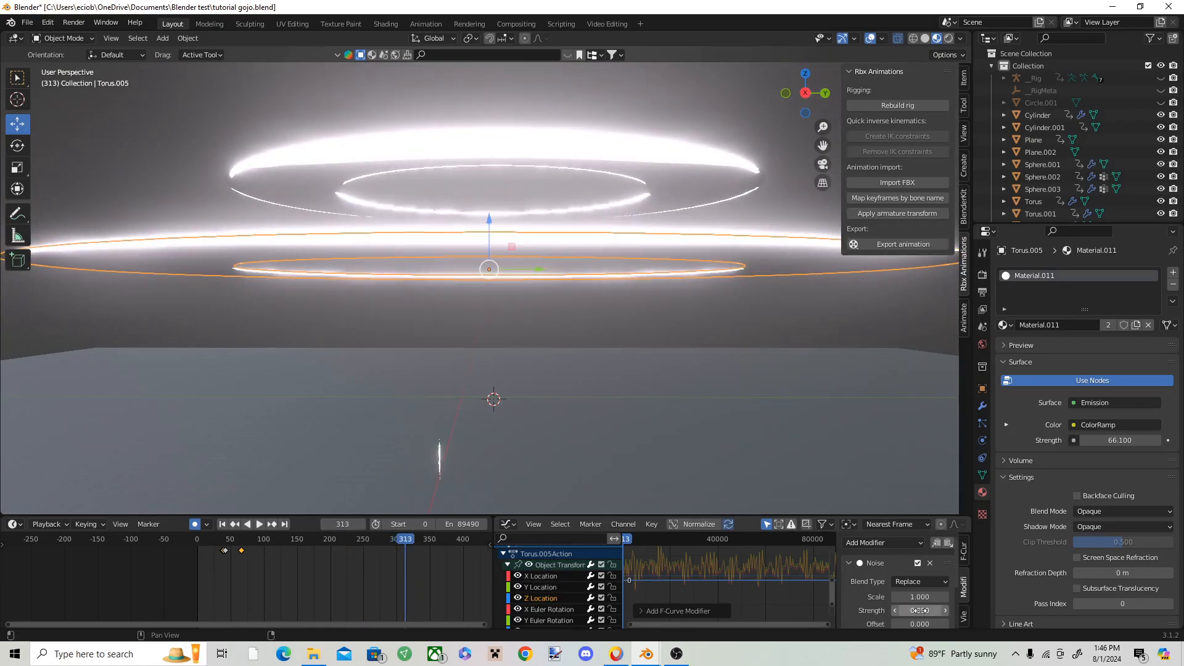
{"action": "type", "text": "4"}
{"action": "key", "text": "Return"}
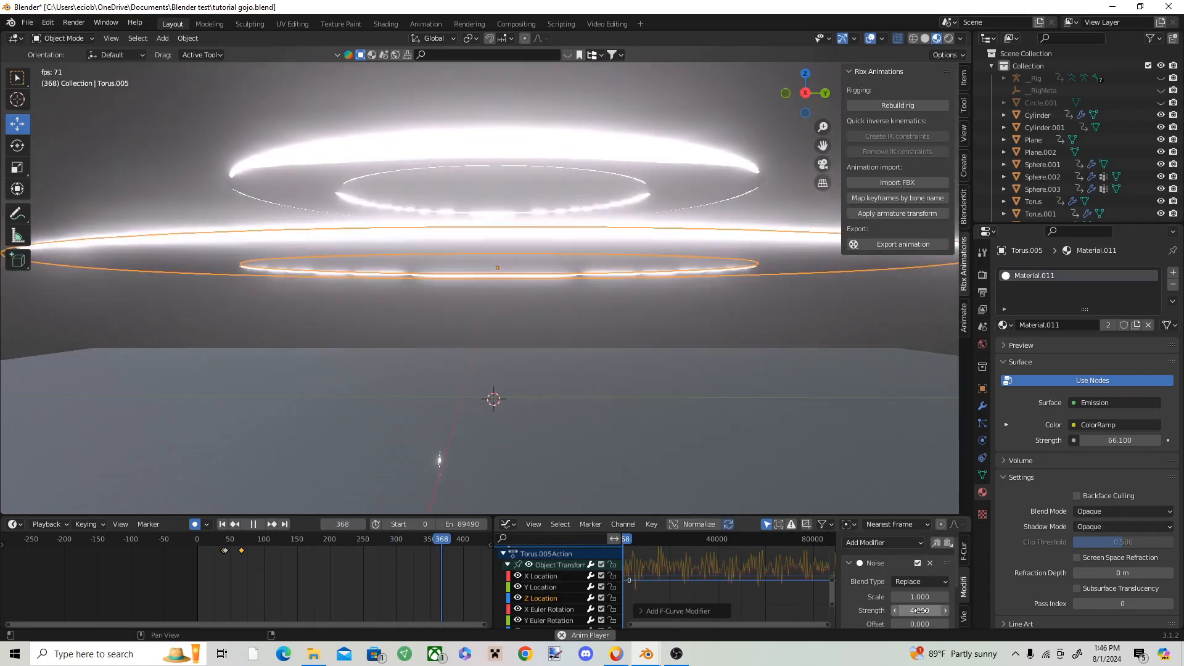
{"action": "key", "text": "space"}
{"action": "double_click", "coordinate": [920, 611]}
{"action": "type", "text": "3"}
{"action": "key", "text": "Return"}
{"action": "key", "text": "space"}
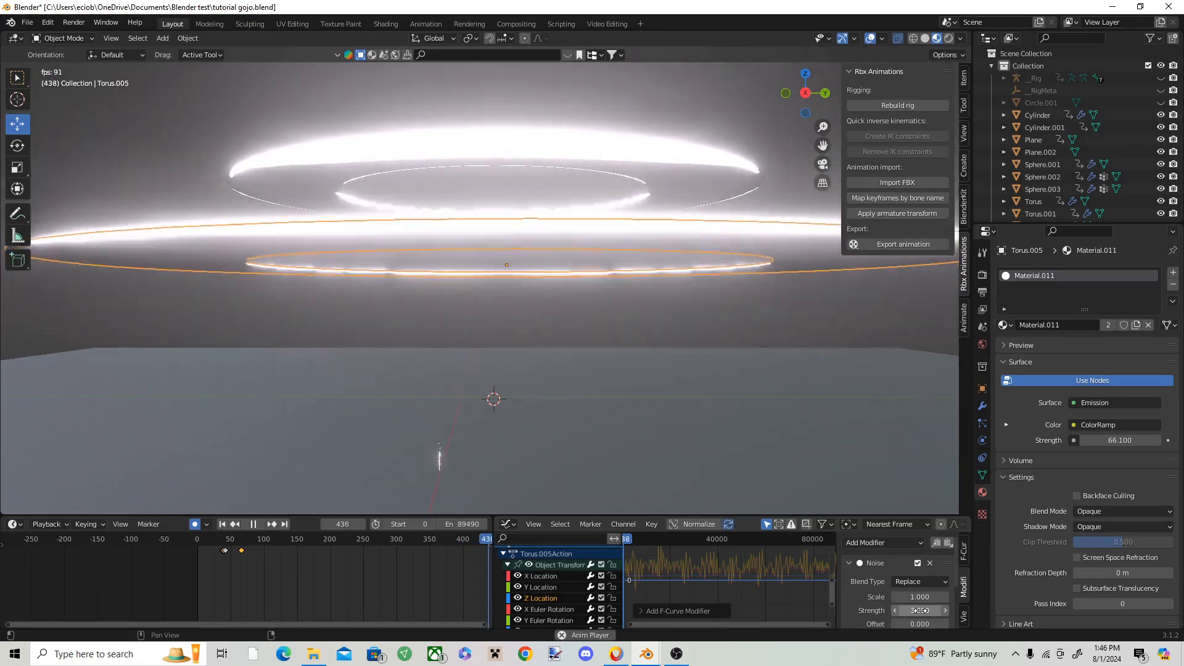
{"action": "key", "text": "space"}
Step: Rewind and repeatedly play the animation to judge how the larger ring shakes in the scene
{"action": "scroll", "coordinate": [421, 569], "scroll_direction": "down", "scroll_amount": 3}
{"action": "left_click_drag", "start_coordinate": [445, 541], "coordinate": [320, 541]}
{"action": "middle_click_drag", "start_coordinate": [573, 429], "coordinate": [569, 372]}
{"action": "key", "text": "space"}
{"action": "key", "text": "space"}
{"action": "scroll", "coordinate": [569, 372], "scroll_direction": "up", "scroll_amount": 3}
{"action": "scroll", "coordinate": [570, 370], "scroll_direction": "down", "scroll_amount": 3}
{"action": "key", "text": "space"}
{"action": "key", "text": "space"}
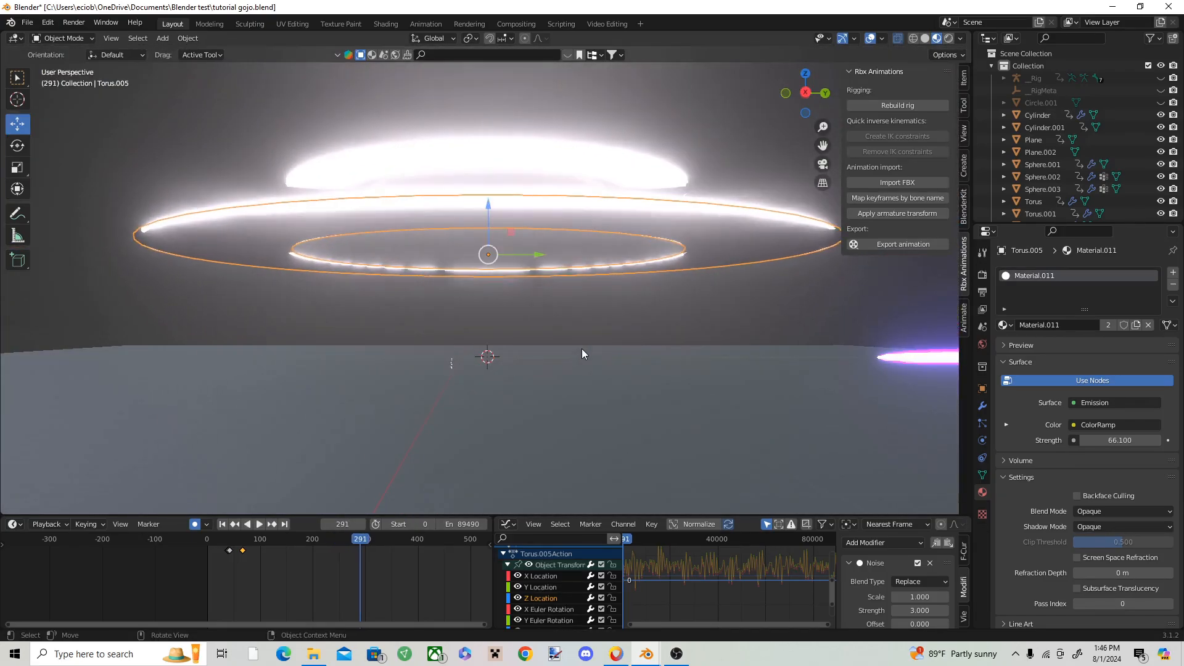
{"action": "left_click", "coordinate": [595, 276]}
{"action": "left_click", "coordinate": [596, 277]}
{"action": "key", "text": "space"}
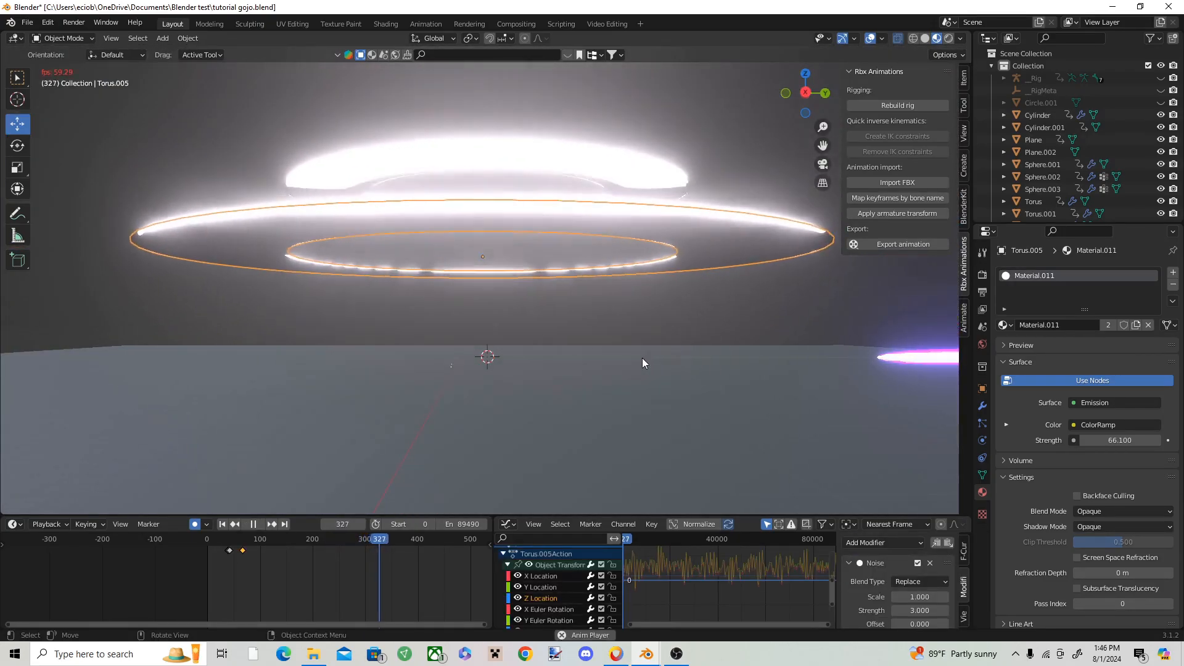
{"action": "key", "text": "space"}
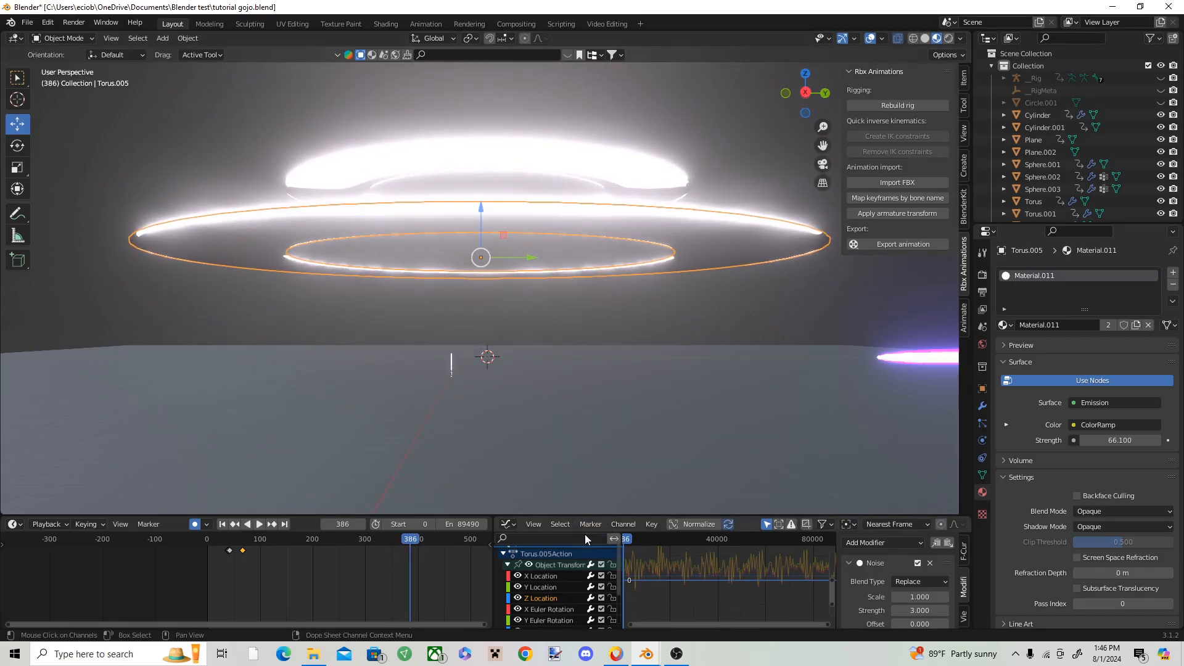
Step: Set the larger ring's noise scale to 2 on Y Location and 3 on Z Location, and preview the shake
{"action": "left_click", "coordinate": [549, 575]}
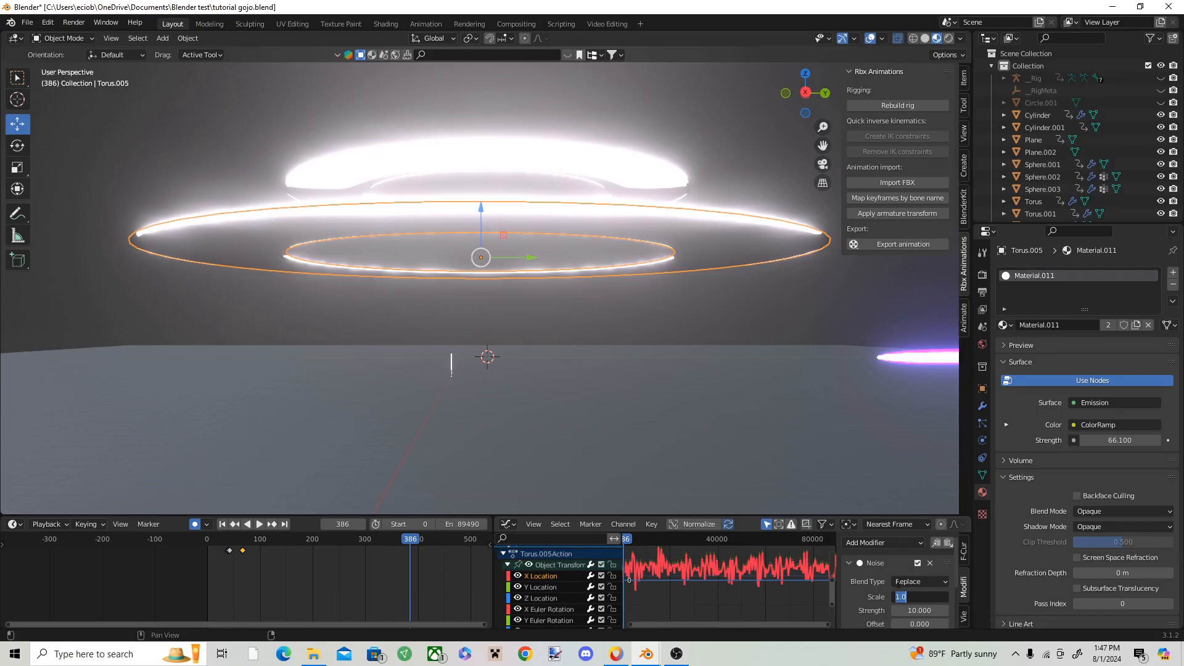
{"action": "key", "text": "Return"}
{"action": "left_click", "coordinate": [545, 587]}
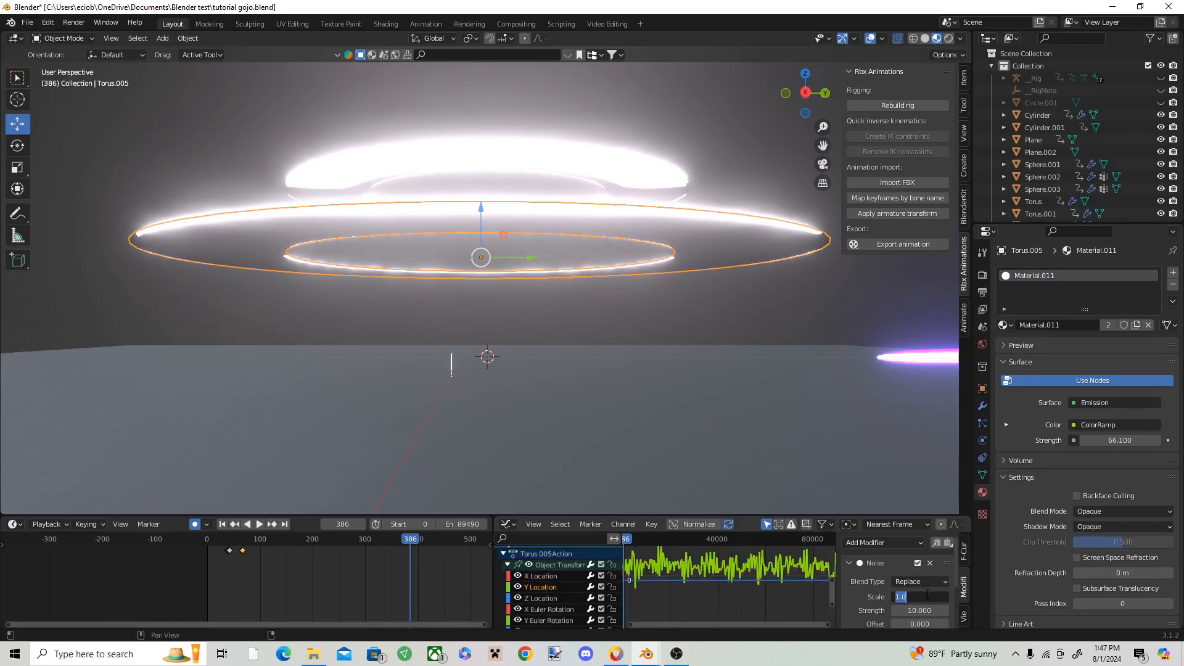
{"action": "left_click", "coordinate": [927, 594]}
{"action": "type", "text": "2"}
{"action": "key", "text": "Return"}
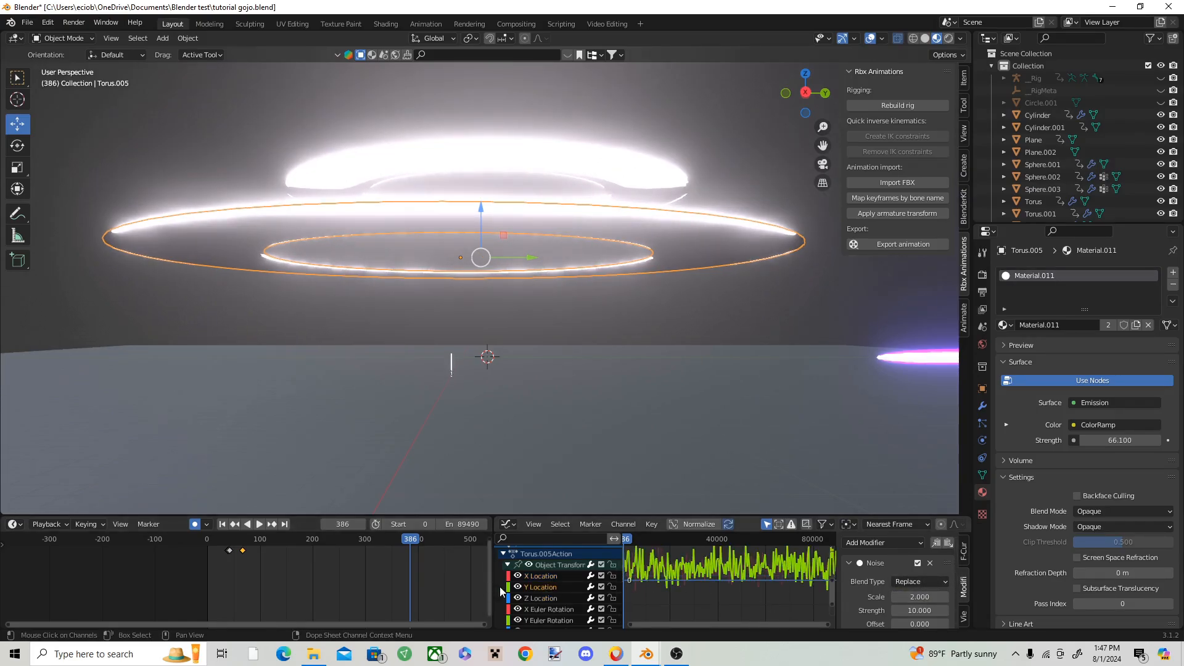
{"action": "left_click", "coordinate": [537, 598]}
{"action": "type", "text": "2"}
{"action": "key", "text": "Return"}
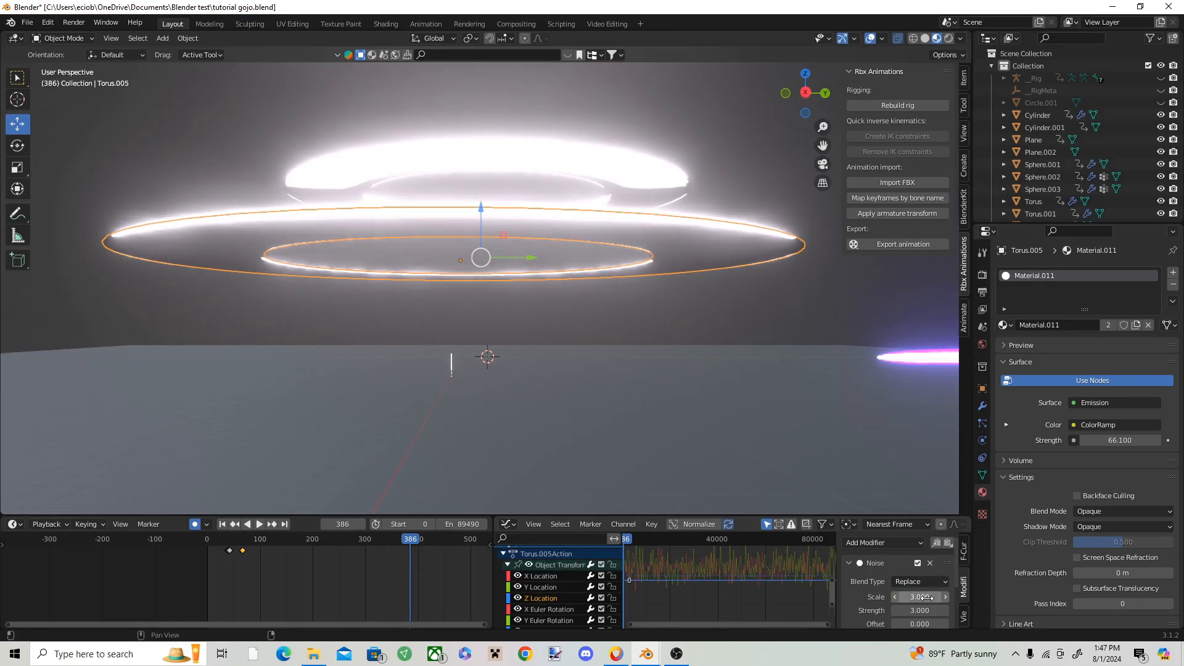
{"action": "key", "text": "space"}
{"action": "left_click", "coordinate": [608, 327]}
{"action": "key", "text": "space"}
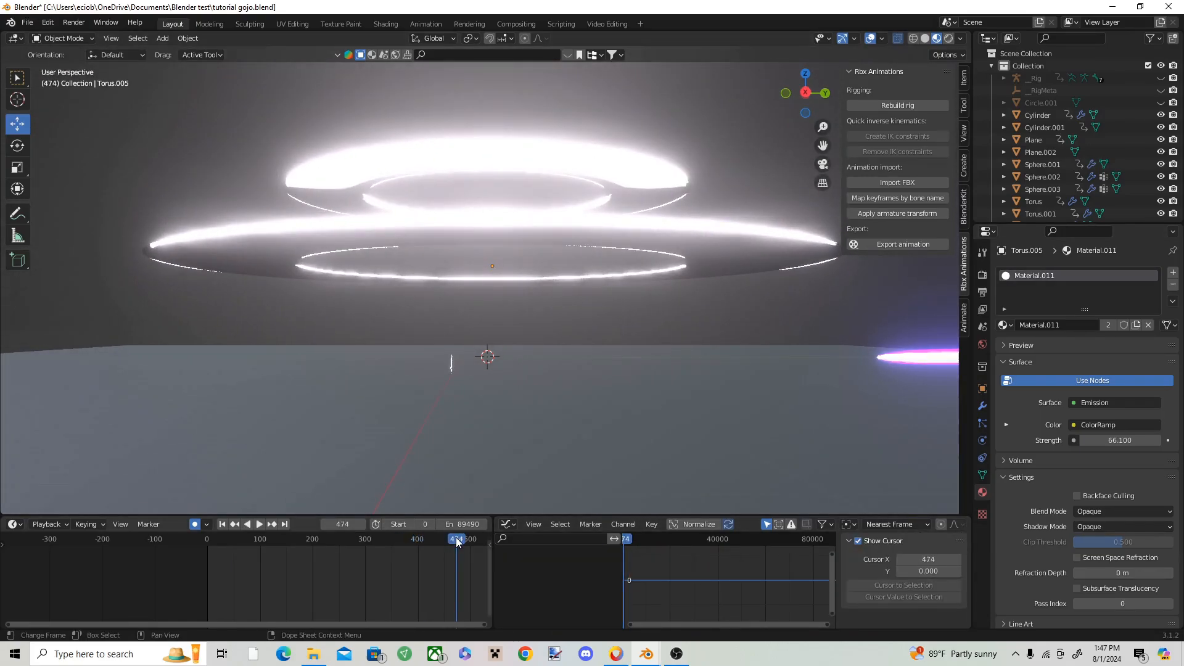
Step: Replay the animation from an earlier frame and add a Noise modifier to the upper ring's transform curves
{"action": "left_click_drag", "start_coordinate": [457, 540], "coordinate": [251, 540]}
{"action": "key", "text": "space"}
{"action": "key", "text": "space"}
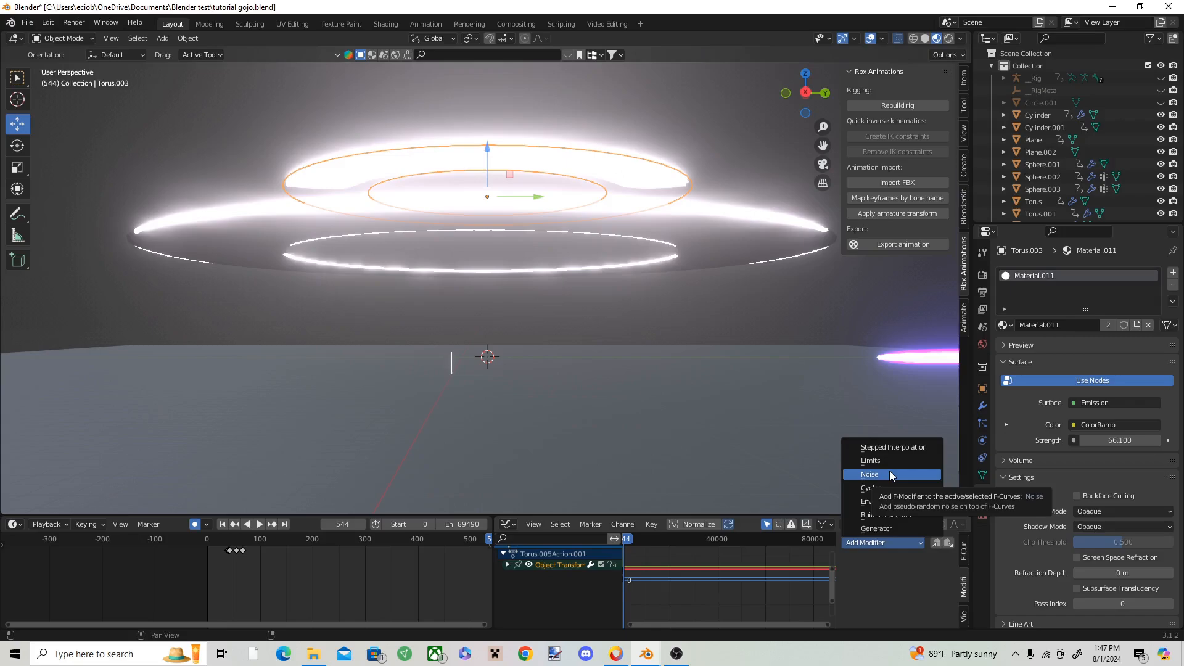
{"action": "left_click", "coordinate": [890, 471]}
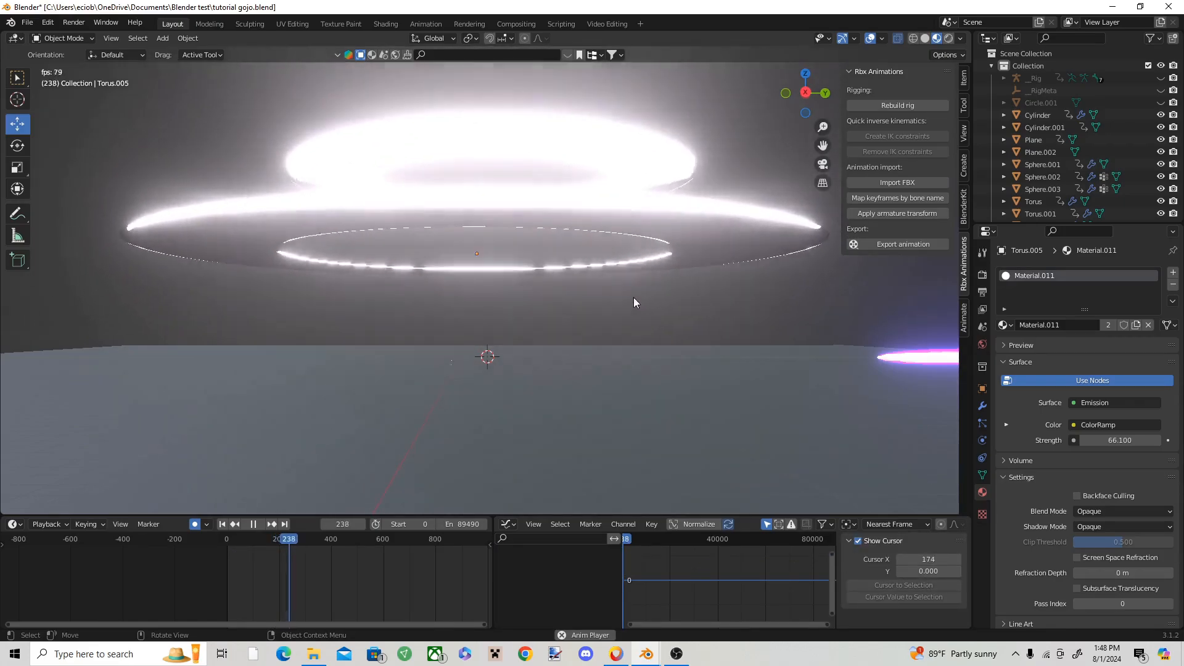
Step: Select the upper ring and play the animation from about frame 26 to check both rings' shaking
{"action": "key", "text": "space"}
{"action": "left_click", "coordinate": [683, 261]}
{"action": "left_click", "coordinate": [666, 172]}
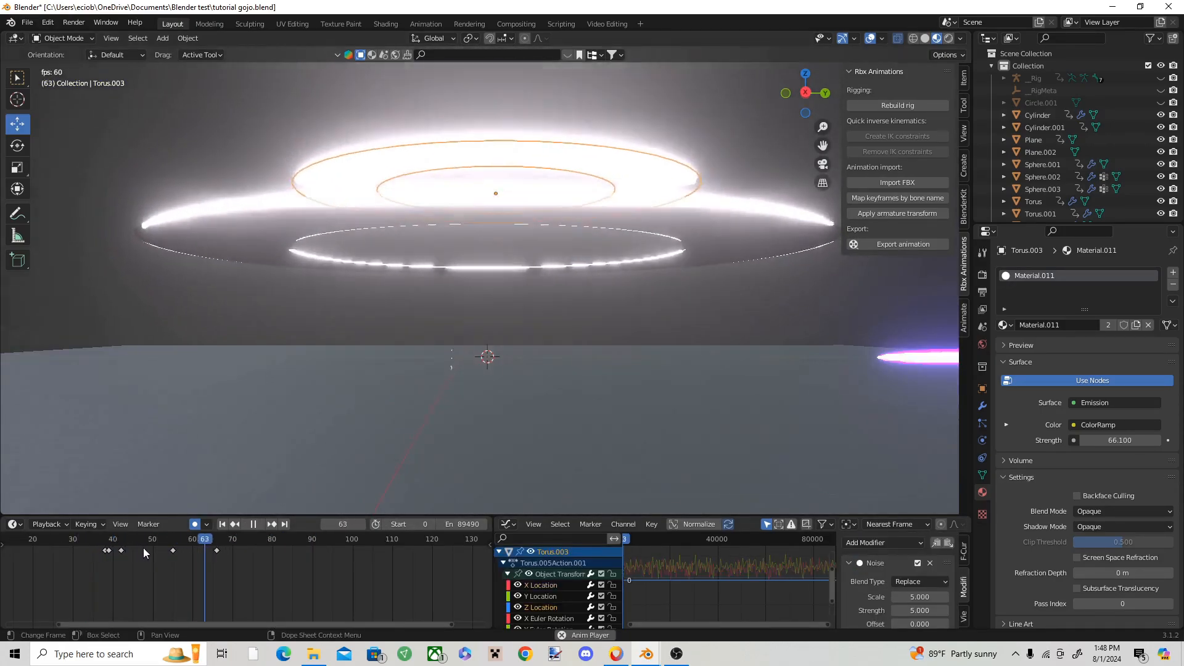
{"action": "key", "text": "space"}
{"action": "left_click_drag", "start_coordinate": [223, 543], "coordinate": [53, 544]}
{"action": "key", "text": "space"}
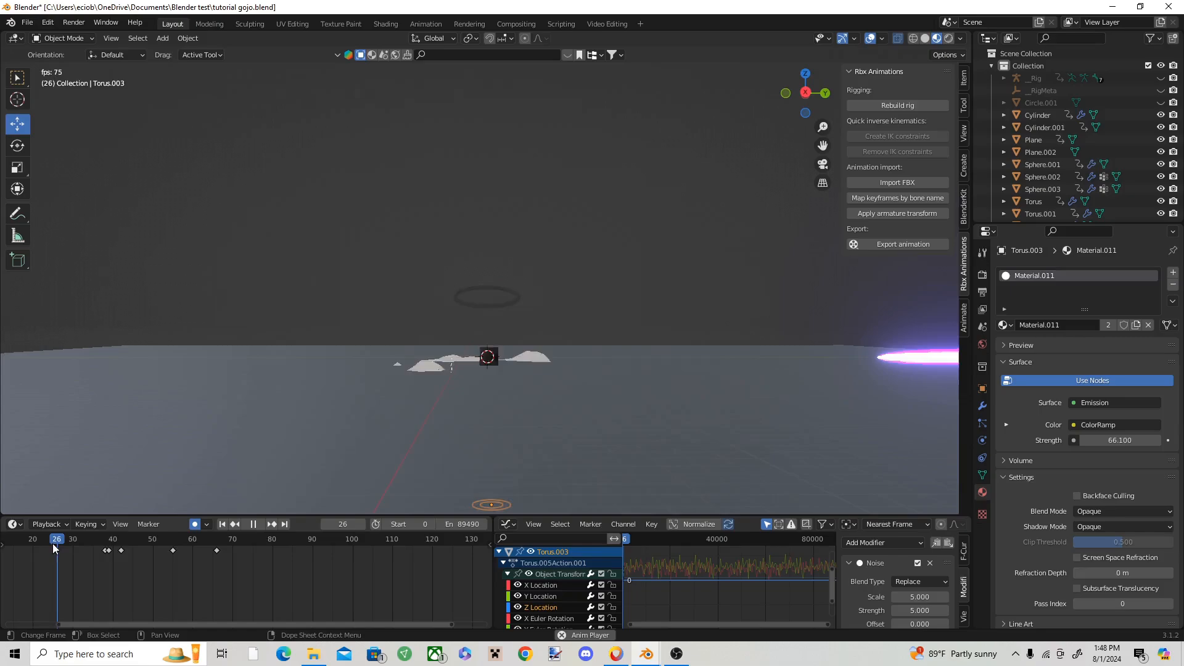
{"action": "key", "text": "space"}
Step: Select both rings, insert a keyframe at frame 73, and move them down out of view at frame 74
{"action": "left_click", "coordinate": [651, 205]}
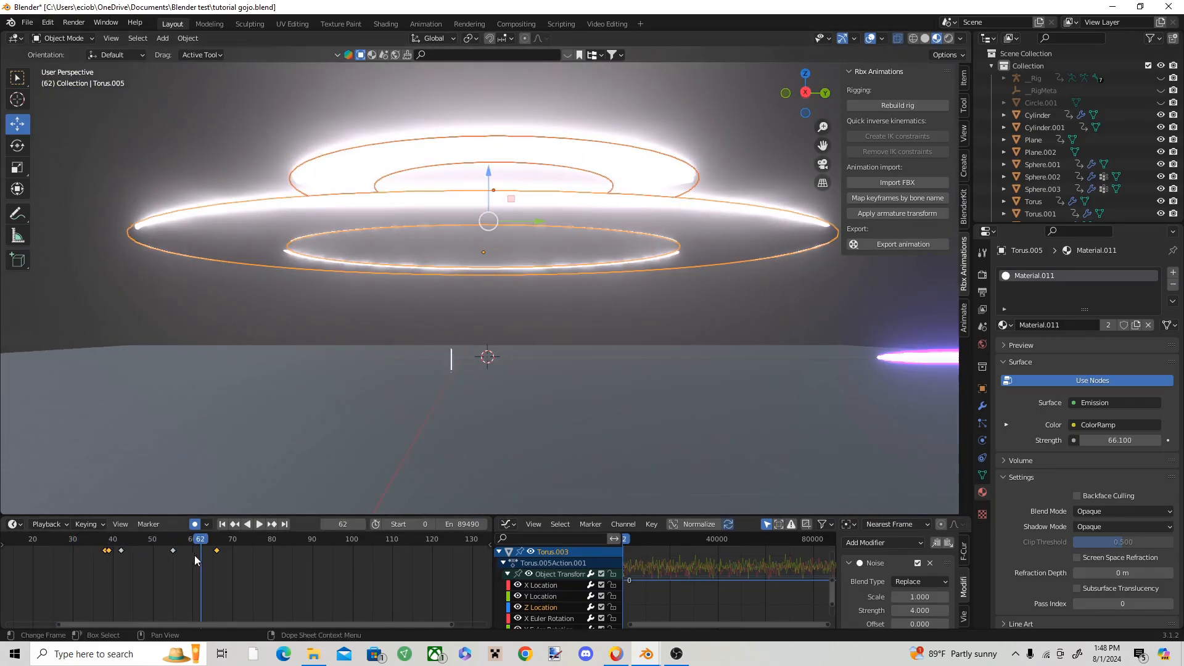
{"action": "key", "text": "space"}
{"action": "key", "text": "space"}
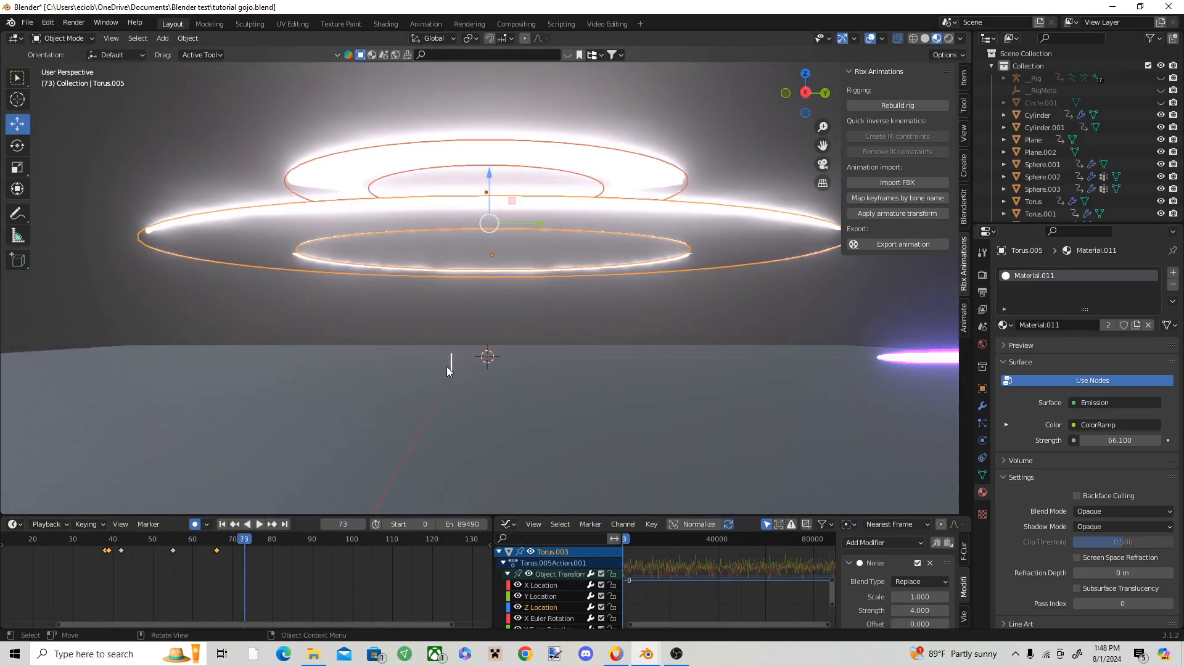
{"action": "key", "text": "i"}
{"action": "left_click", "coordinate": [446, 367]}
{"action": "key", "text": "Right"}
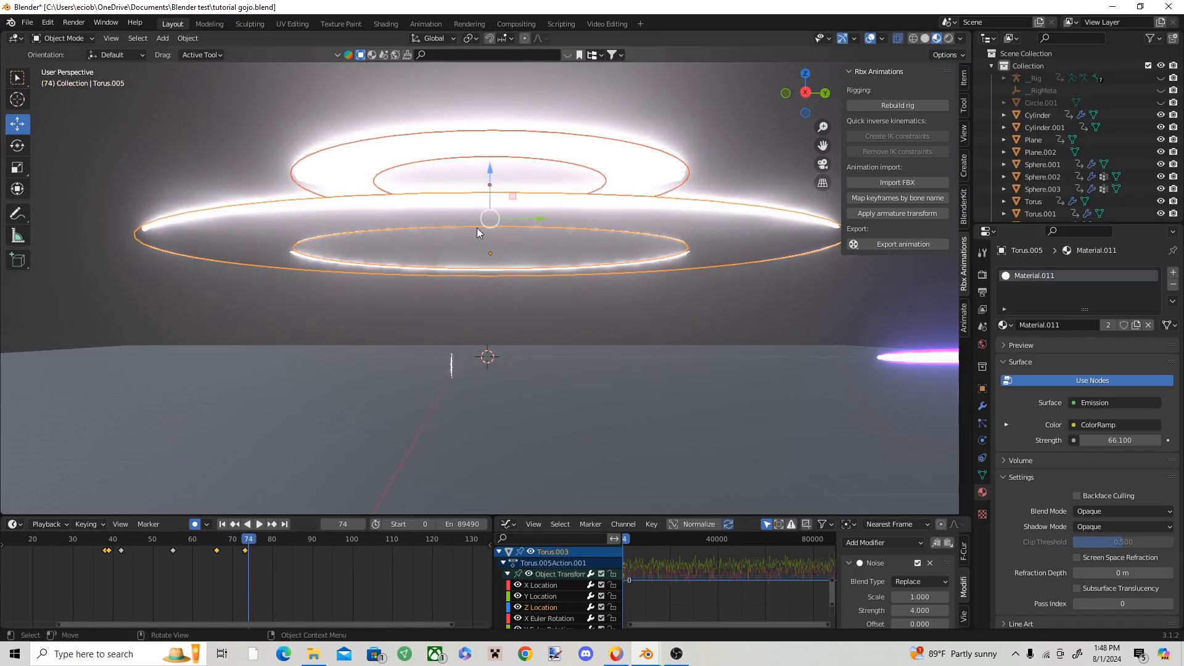
{"action": "left_click_drag", "start_coordinate": [496, 174], "coordinate": [483, 249]}
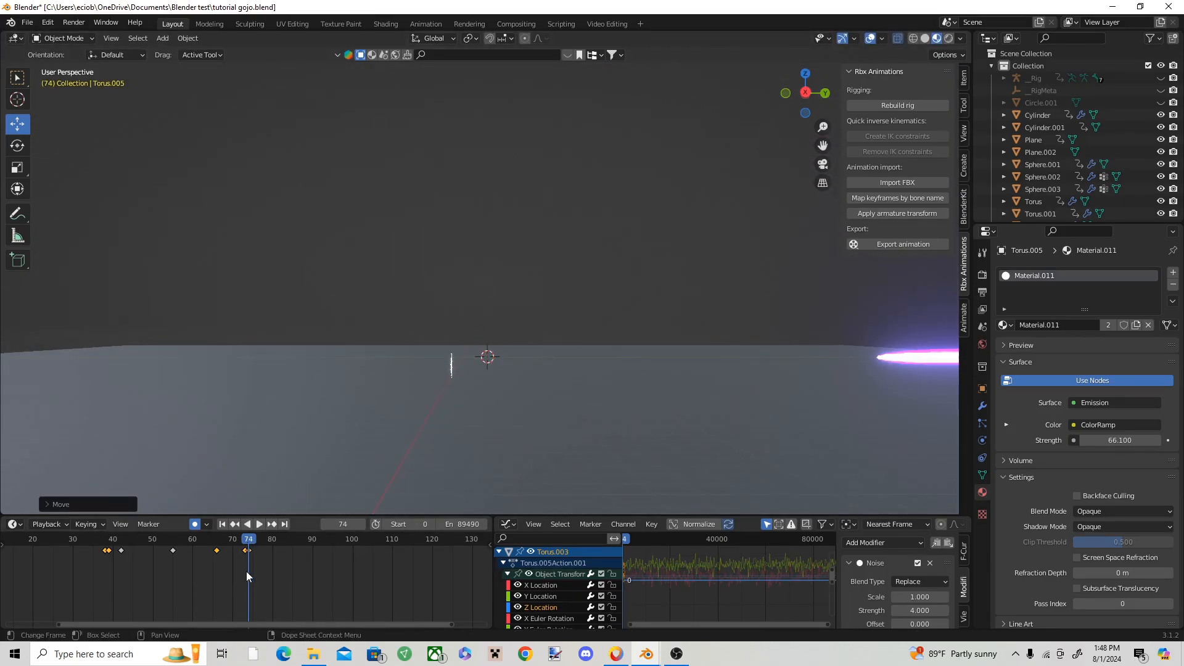
Step: Scrub and play the frames around 74 to check the rings' sudden disappearance
{"action": "scroll", "coordinate": [263, 566], "scroll_direction": "up", "scroll_amount": 10}
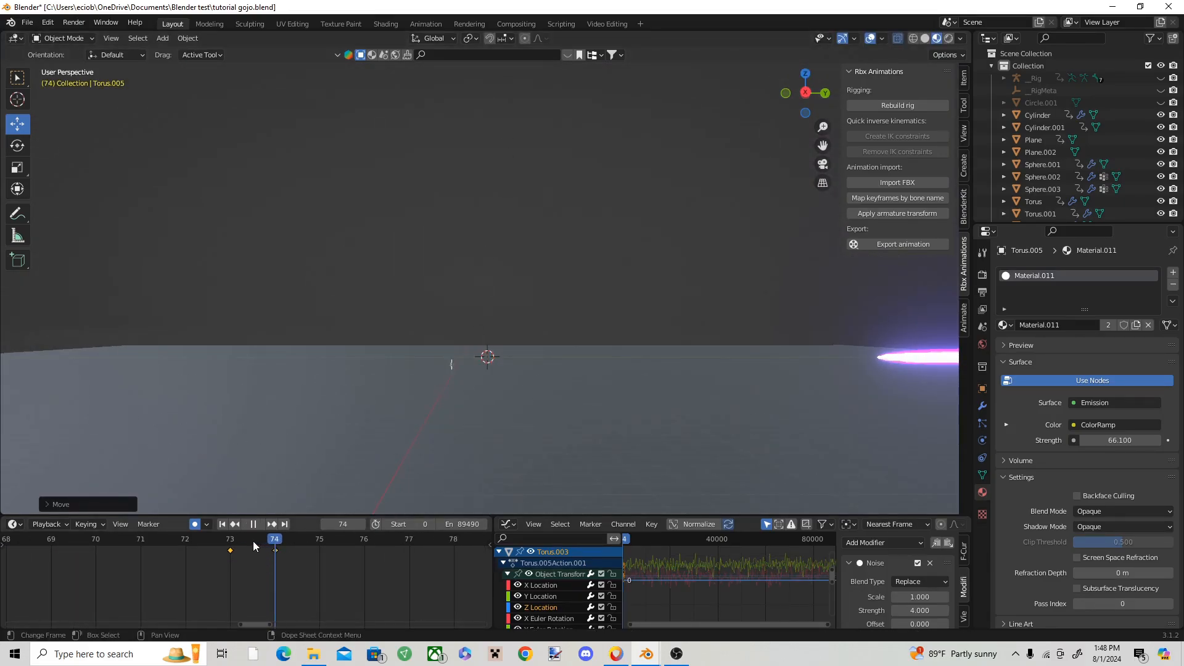
{"action": "left_click_drag", "start_coordinate": [252, 542], "coordinate": [446, 557]}
{"action": "key", "text": "space"}
{"action": "key", "text": "space"}
{"action": "scroll", "coordinate": [399, 555], "scroll_direction": "down", "scroll_amount": 5}
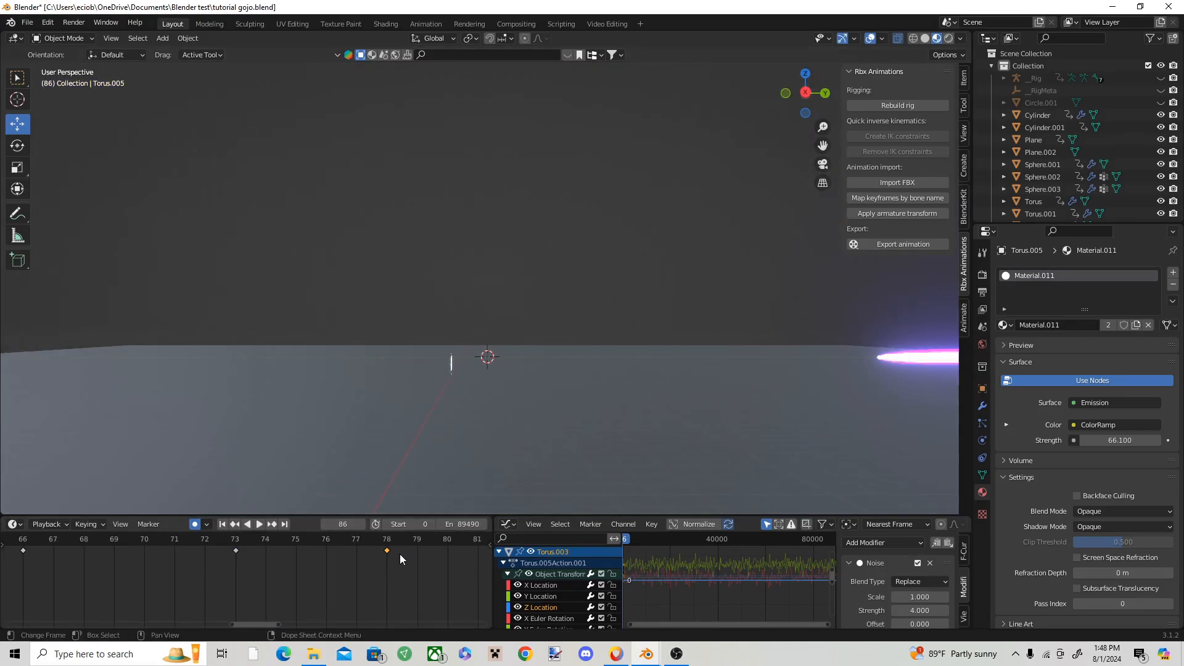
{"action": "scroll", "coordinate": [400, 560], "scroll_direction": "down", "scroll_amount": 3}
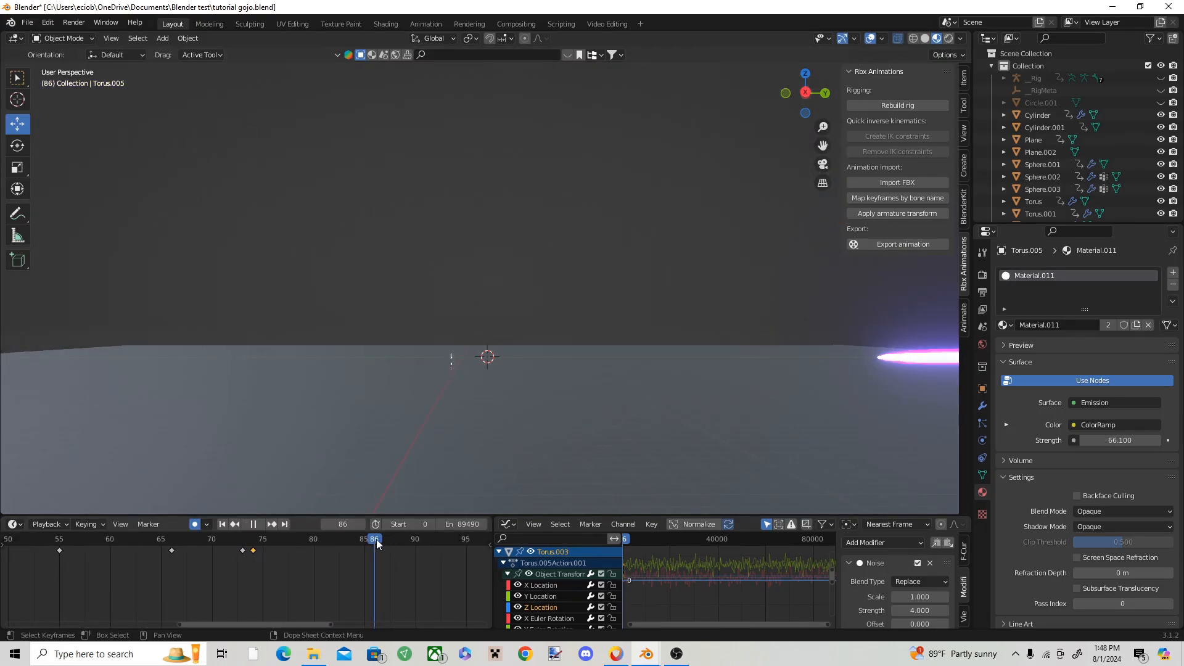
{"action": "left_click_drag", "start_coordinate": [375, 559], "coordinate": [150, 548]}
{"action": "scroll", "coordinate": [275, 560], "scroll_direction": "down", "scroll_amount": 7}
Step: Play the reference effect in the hollow purple.blend11 window around frames 704 to 758 and return to tutorial gojo.blend
{"action": "left_click", "coordinate": [647, 654]}
{"action": "left_click", "coordinate": [547, 602]}
{"action": "left_click", "coordinate": [640, 653]}
{"action": "left_click", "coordinate": [483, 609]}
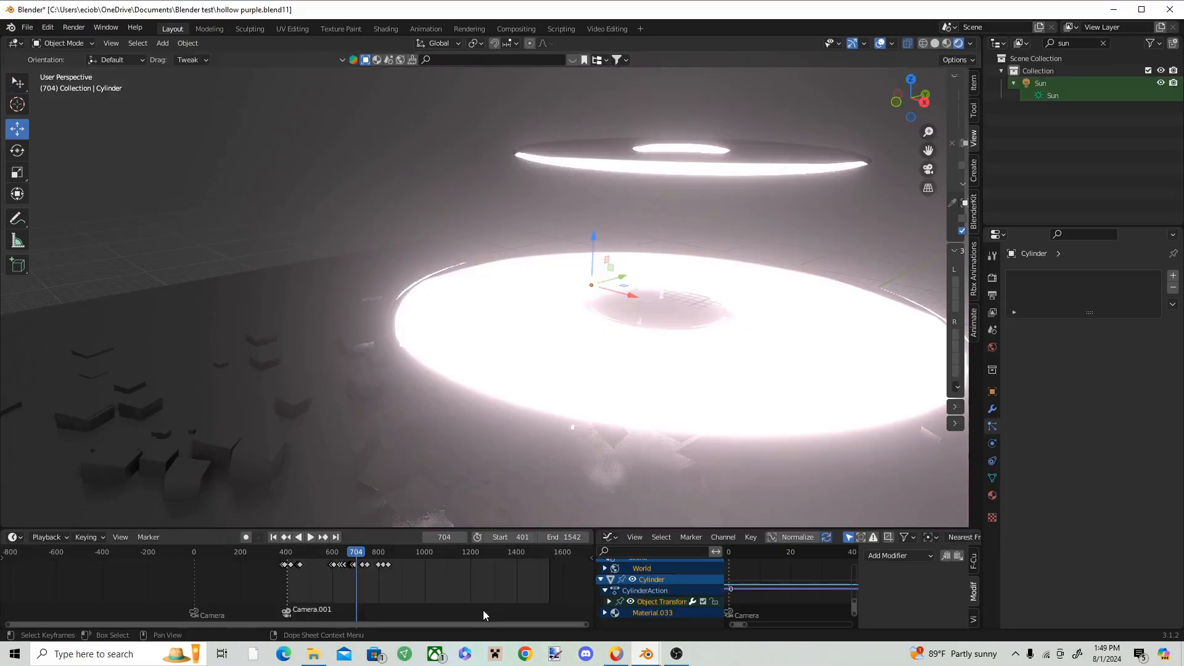
{"action": "key", "text": "space"}
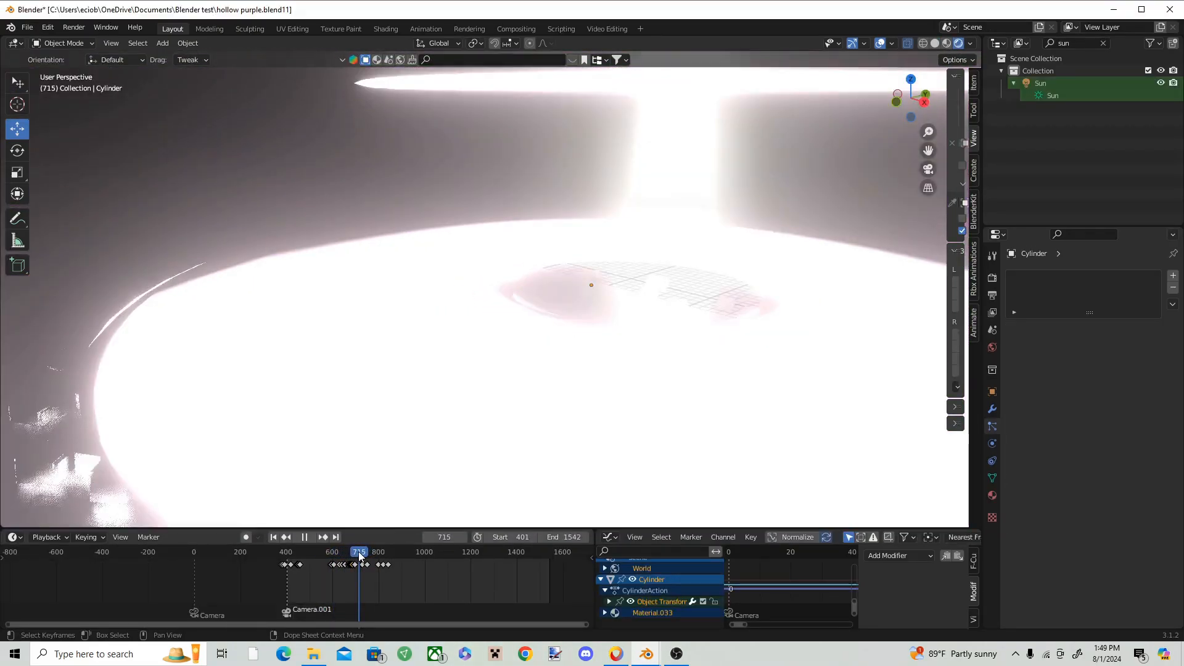
{"action": "key", "text": "space"}
{"action": "left_click", "coordinate": [358, 552]}
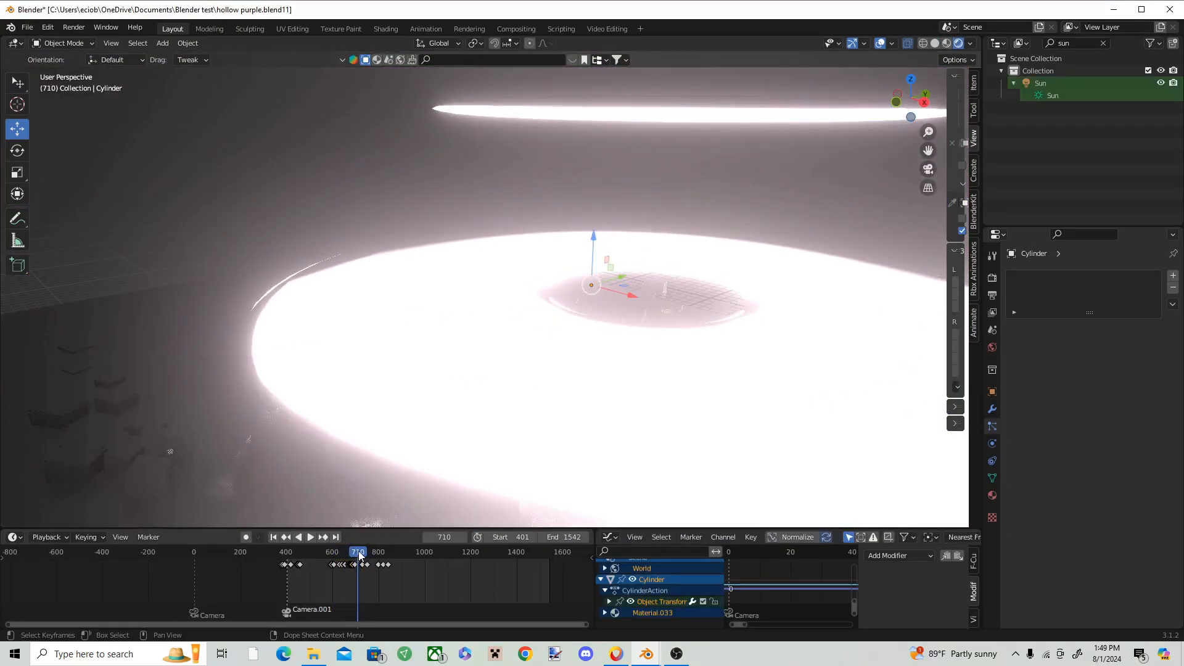
{"action": "mouse_move", "coordinate": [646, 653]}
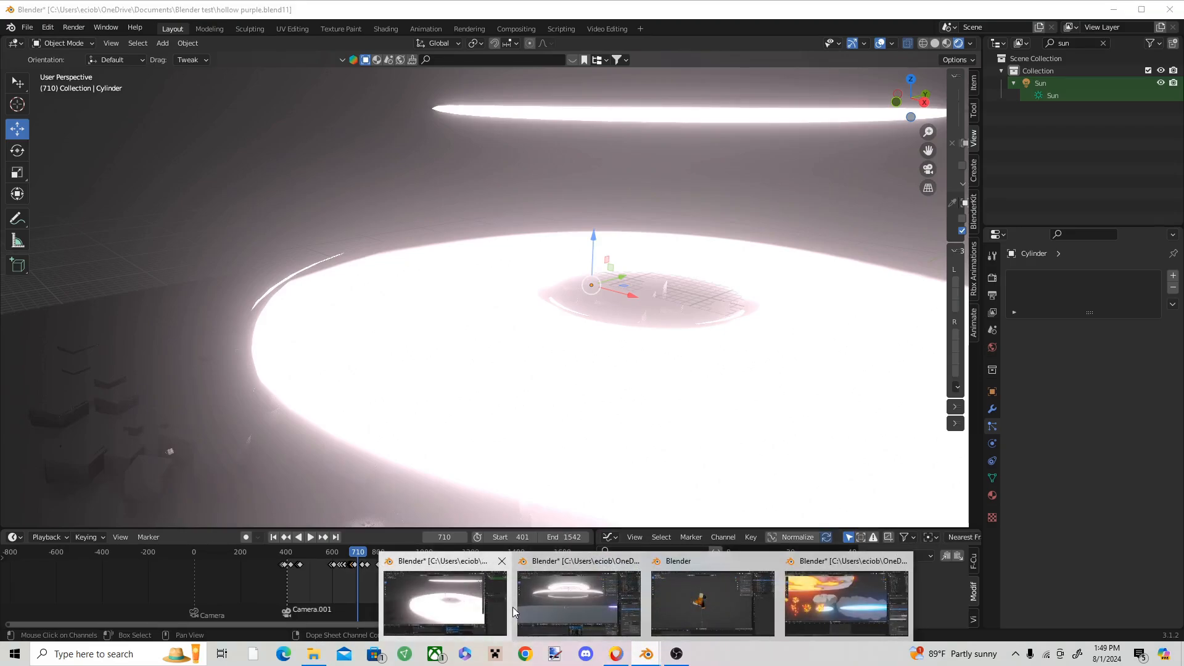
{"action": "left_click", "coordinate": [571, 601]}
{"action": "left_click", "coordinate": [571, 600]}
Step: Add a mesh cylinder beneath the rings and stretch it vertically into a tall, thin column passing through them
{"action": "scroll", "coordinate": [520, 435], "scroll_direction": "up", "scroll_amount": 5}
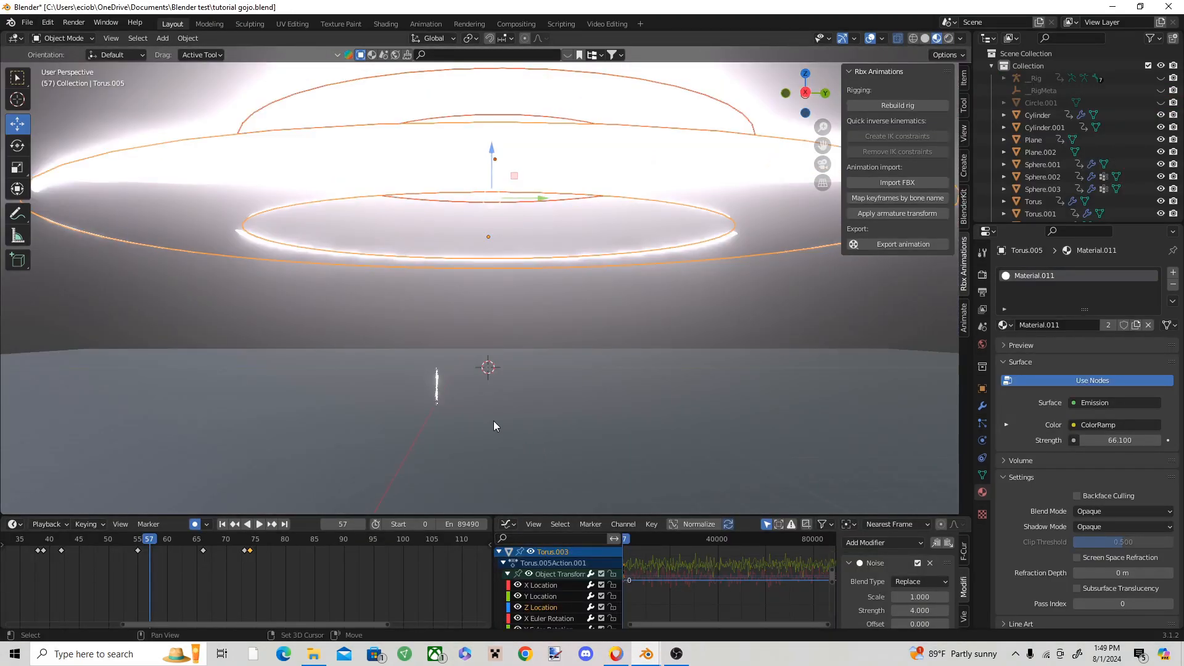
{"action": "right_click", "coordinate": [491, 405], "text": "shift"}
{"action": "left_click", "coordinate": [162, 38]}
{"action": "mouse_move", "coordinate": [209, 50]}
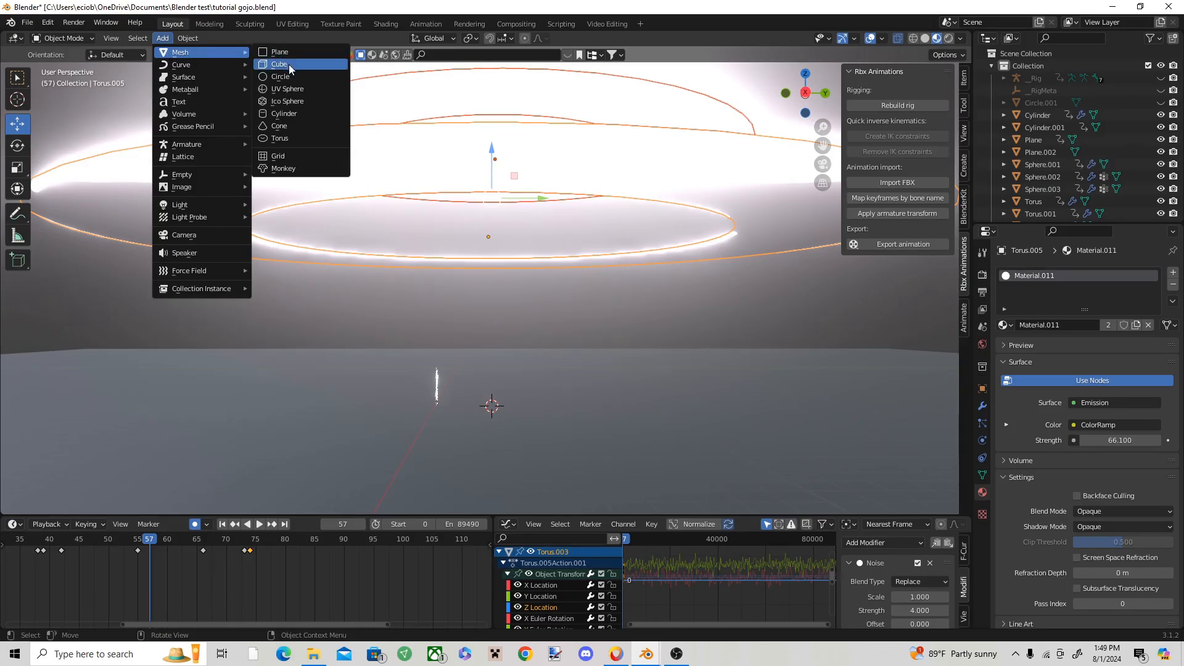
{"action": "left_click", "coordinate": [294, 113]}
{"action": "left_click_drag", "start_coordinate": [492, 357], "coordinate": [485, 330]}
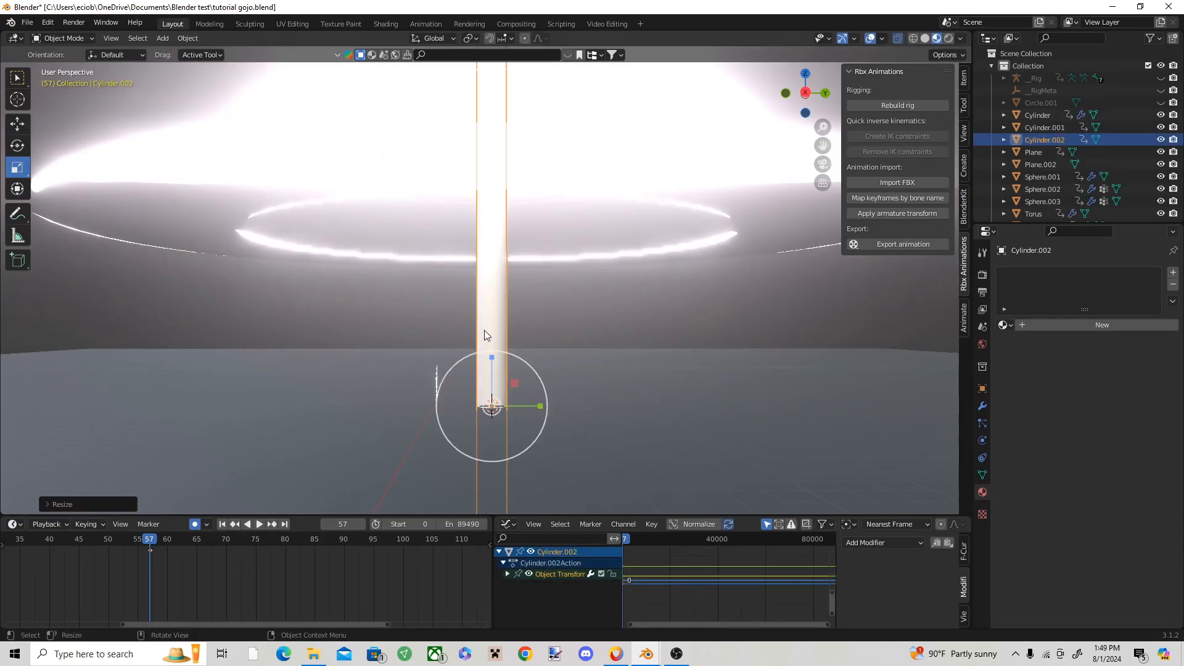
{"action": "middle_click_drag", "start_coordinate": [785, 394], "coordinate": [560, 395]}
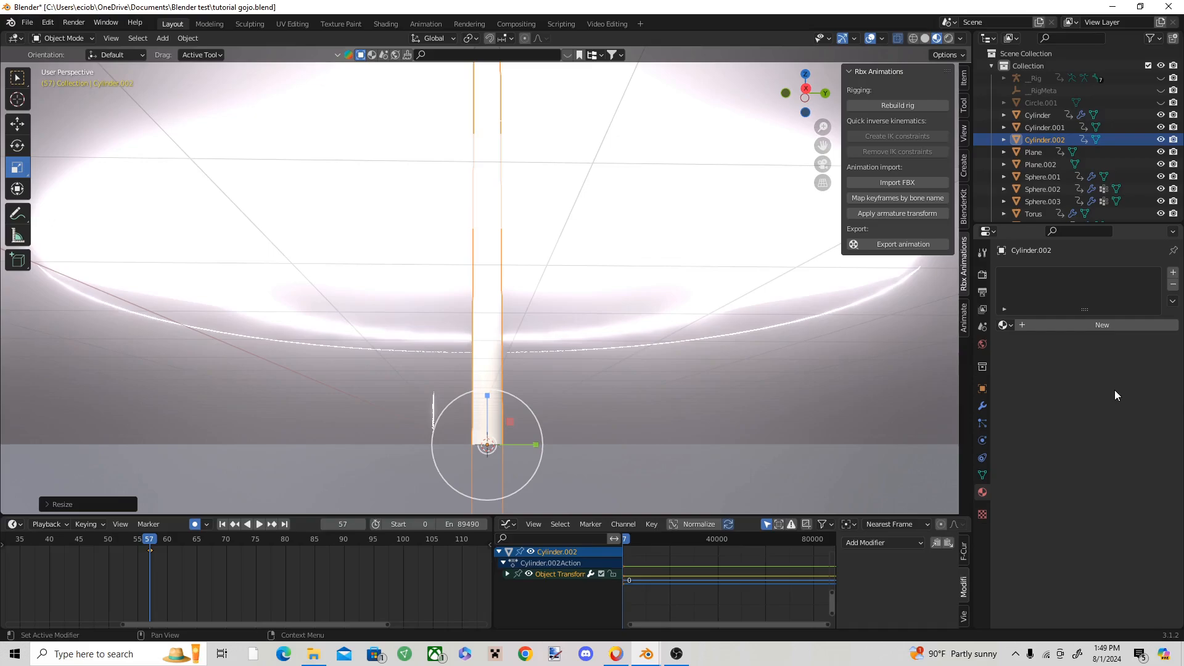
Step: Give the column a new material with a white emission color and an emission strength of 4.4
{"action": "left_click", "coordinate": [1119, 324]}
{"action": "scroll", "coordinate": [1123, 412], "scroll_direction": "down", "scroll_amount": 8}
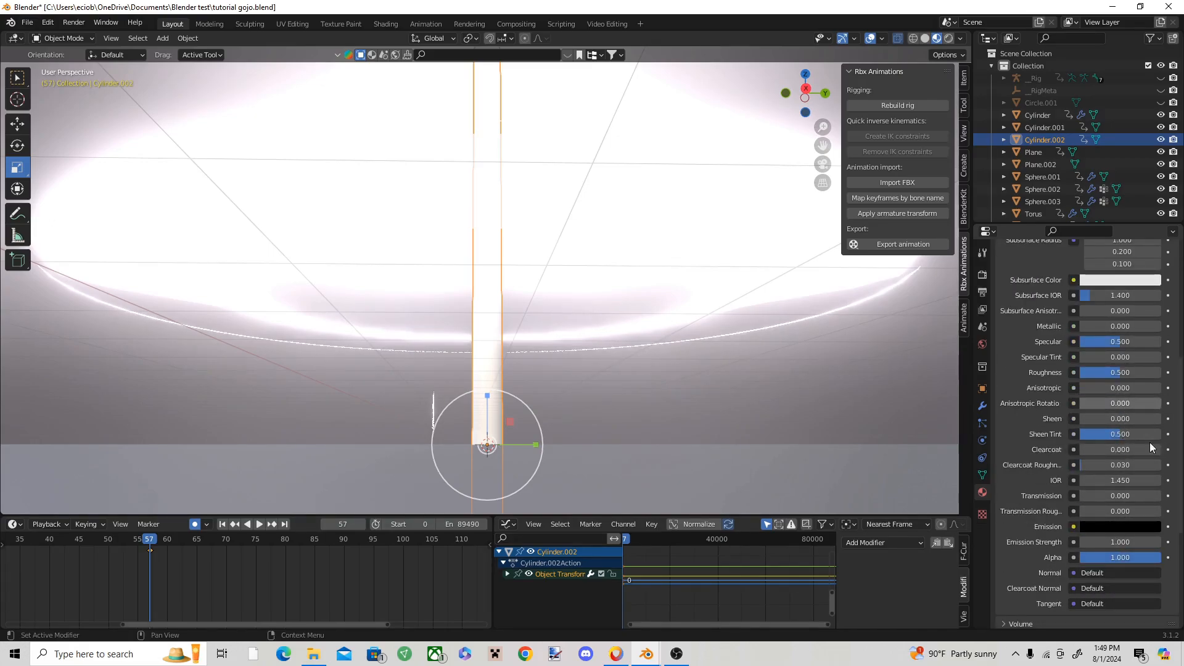
{"action": "left_click", "coordinate": [1137, 529]}
{"action": "left_click_drag", "start_coordinate": [1151, 417], "coordinate": [1151, 347]}
{"action": "left_click_drag", "start_coordinate": [1128, 543], "coordinate": [1149, 543]}
Step: At frame 39, set the column material's alpha to 0 and insert a keyframe on it
{"action": "middle_click_drag", "start_coordinate": [544, 382], "coordinate": [500, 506]}
{"action": "left_click", "coordinate": [49, 540]}
{"action": "key", "text": "space"}
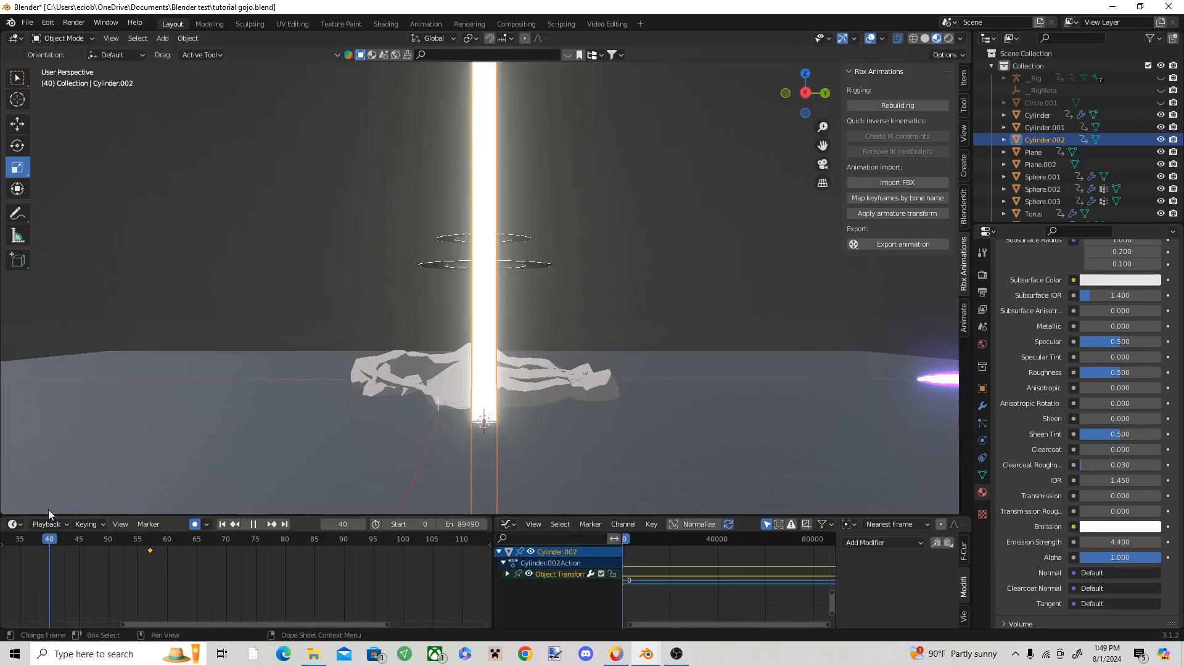
{"action": "left_click_drag", "start_coordinate": [48, 509], "coordinate": [46, 507]}
{"action": "left_click_drag", "start_coordinate": [1114, 557], "coordinate": [1085, 559]}
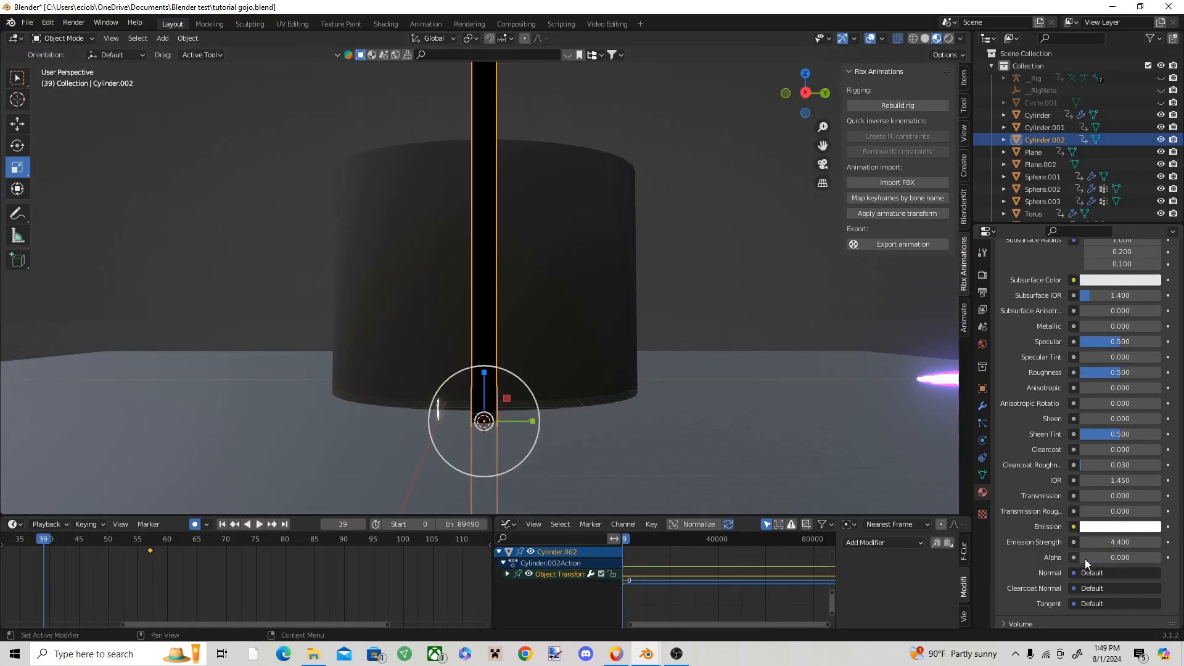
{"action": "right_click", "coordinate": [1085, 559]}
{"action": "left_click", "coordinate": [1058, 472]}
Step: Set the column material's blend mode to Alpha Blend and its shadow mode to None
{"action": "scroll", "coordinate": [1100, 495], "scroll_direction": "down", "scroll_amount": 5}
{"action": "left_click", "coordinate": [1101, 528]}
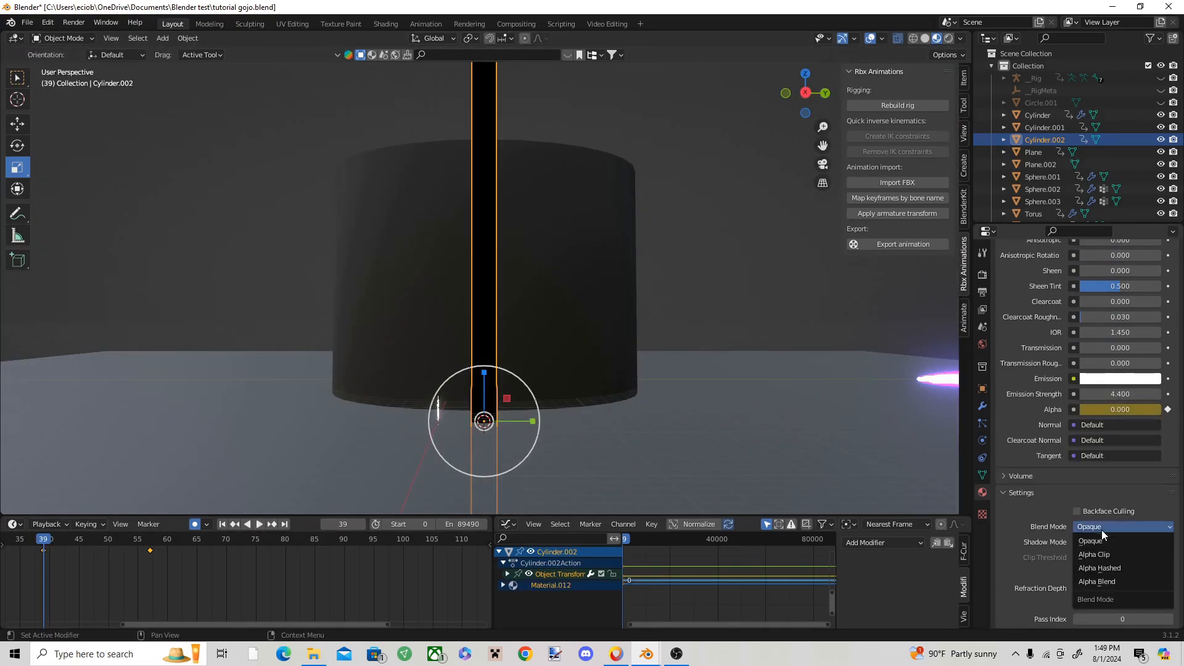
{"action": "left_click", "coordinate": [1098, 582]}
{"action": "left_click", "coordinate": [1120, 557]}
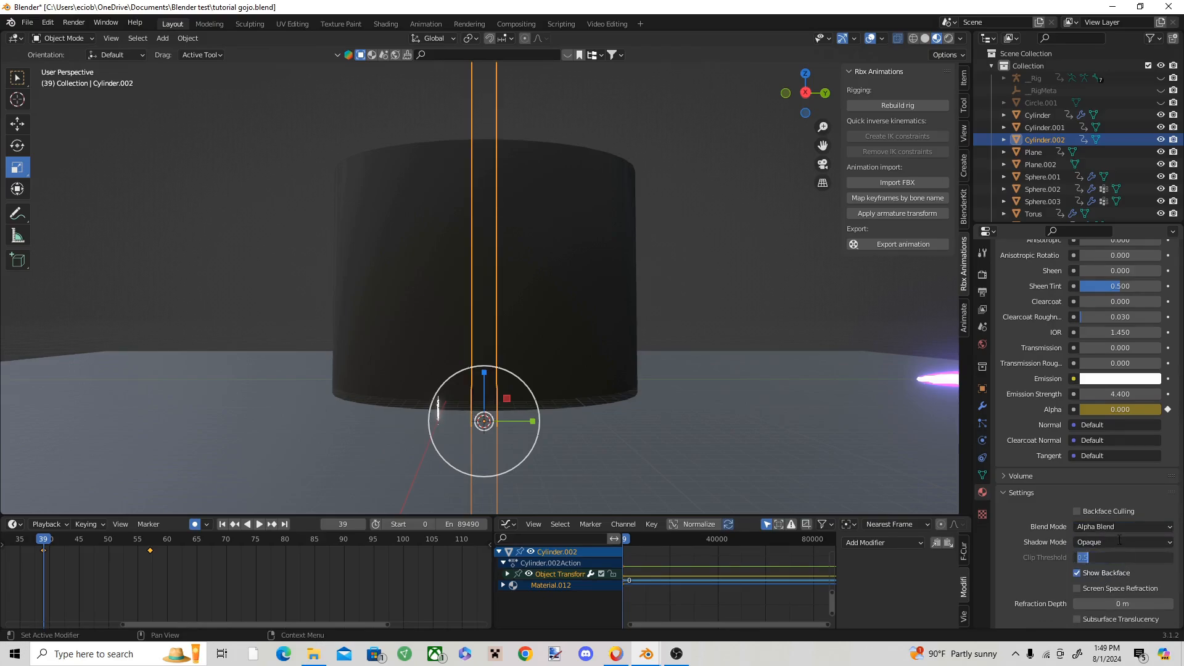
{"action": "left_click", "coordinate": [1119, 541]}
{"action": "left_click", "coordinate": [1113, 554]}
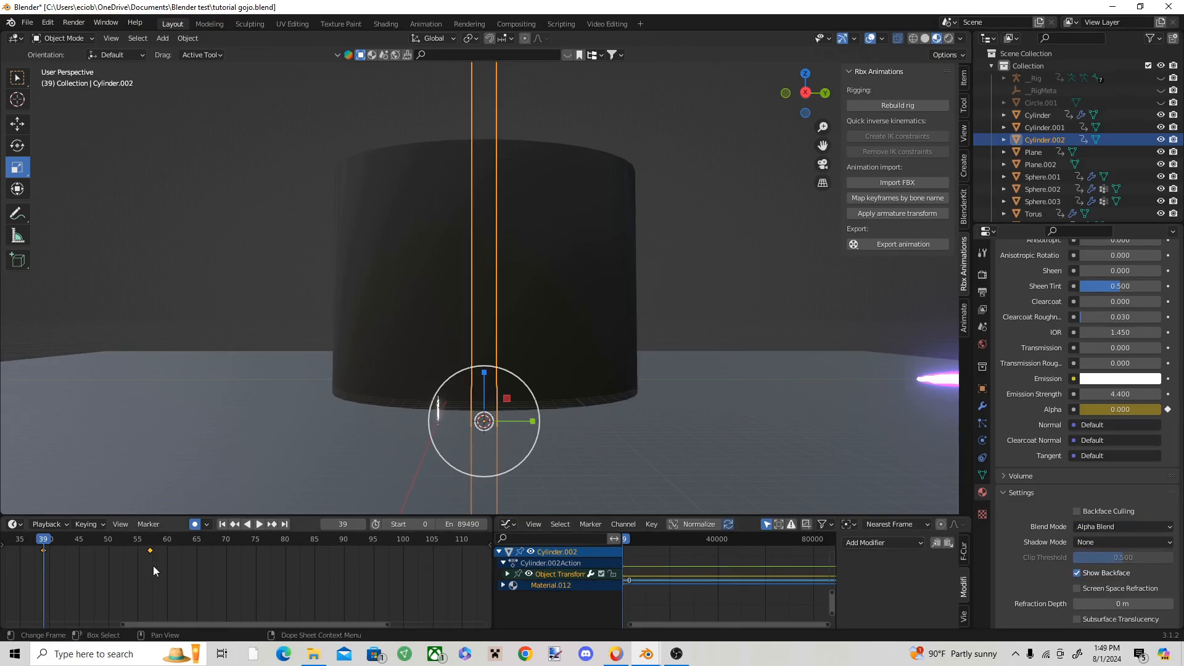
Step: At frame 40, raise the column material's alpha to 1 and keyframe it
{"action": "scroll", "coordinate": [173, 558], "scroll_direction": "up", "scroll_amount": 3}
{"action": "key", "text": "space"}
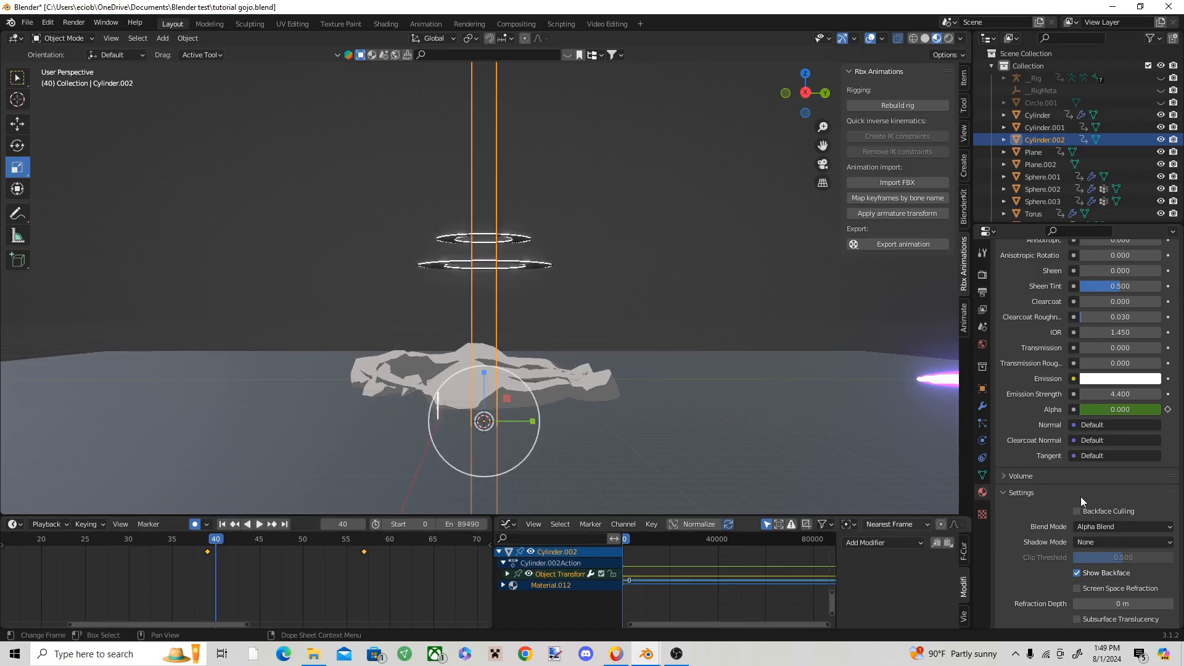
{"action": "left_click_drag", "start_coordinate": [1130, 405], "coordinate": [1166, 405]}
{"action": "right_click", "coordinate": [1123, 409]}
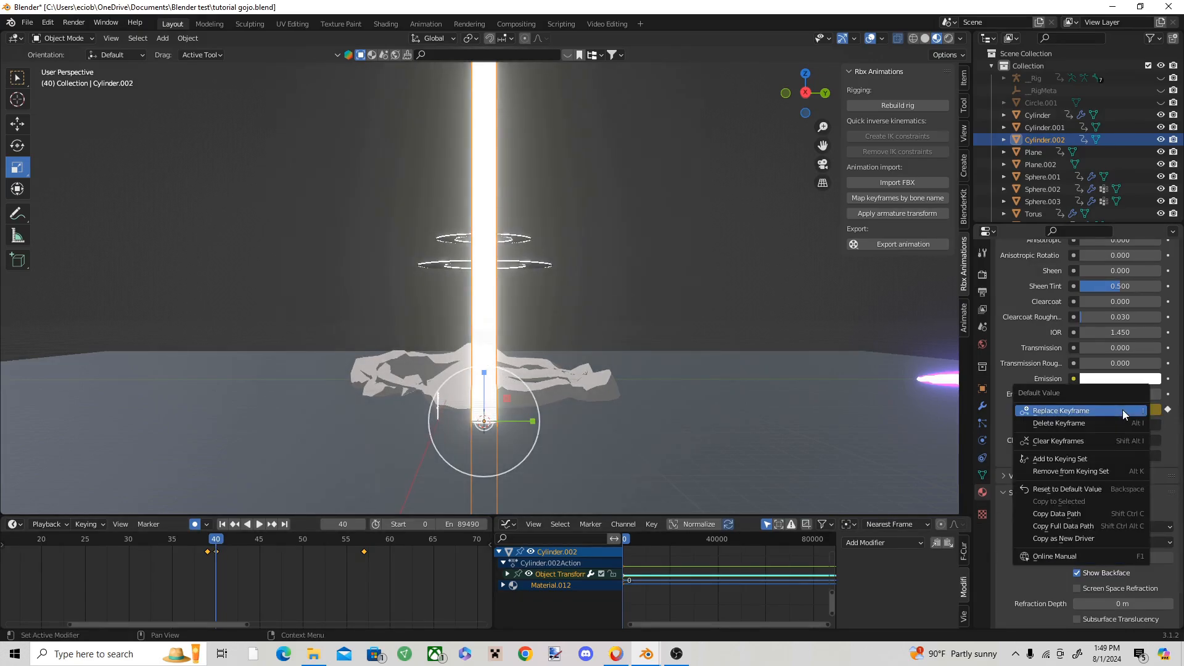
{"action": "left_click", "coordinate": [1123, 409]}
Step: At frame 43, lower the column material's alpha to 0 and keyframe it
{"action": "left_click", "coordinate": [206, 542]}
{"action": "left_click_drag", "start_coordinate": [206, 543], "coordinate": [242, 543]}
{"action": "left_click_drag", "start_coordinate": [1115, 411], "coordinate": [1086, 409]}
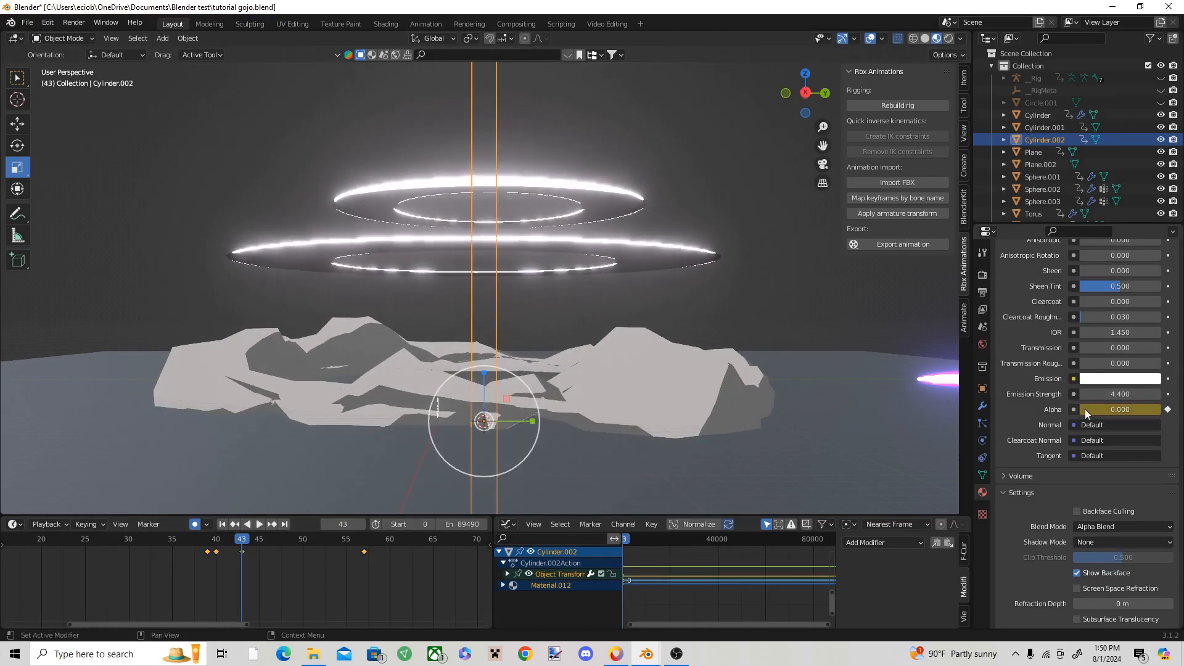
{"action": "right_click", "coordinate": [1085, 409]}
{"action": "left_click", "coordinate": [1084, 413]}
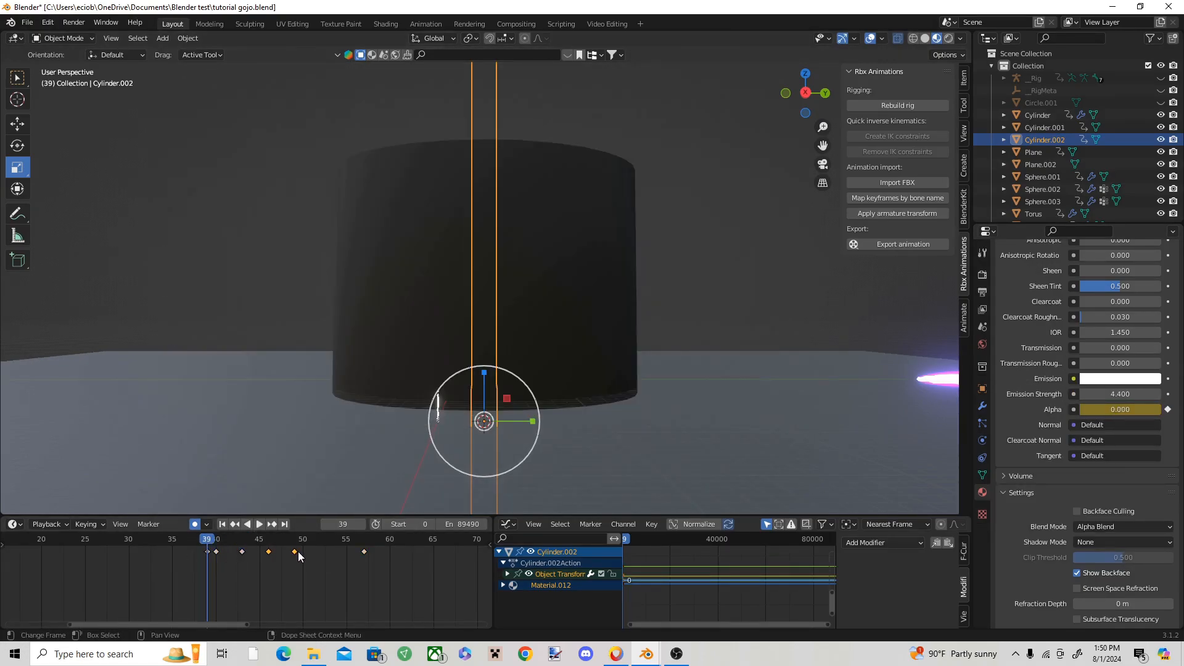
{"action": "left_click_drag", "start_coordinate": [297, 552], "coordinate": [334, 554]}
{"action": "key", "text": "space"}
Step: Play up to frame 51 and duplicate the column's alpha keyframes from frames 40 and 43 to frames 51 and 54
{"action": "key", "text": "space"}
{"action": "left_click", "coordinate": [292, 539]}
{"action": "key", "text": "x"}
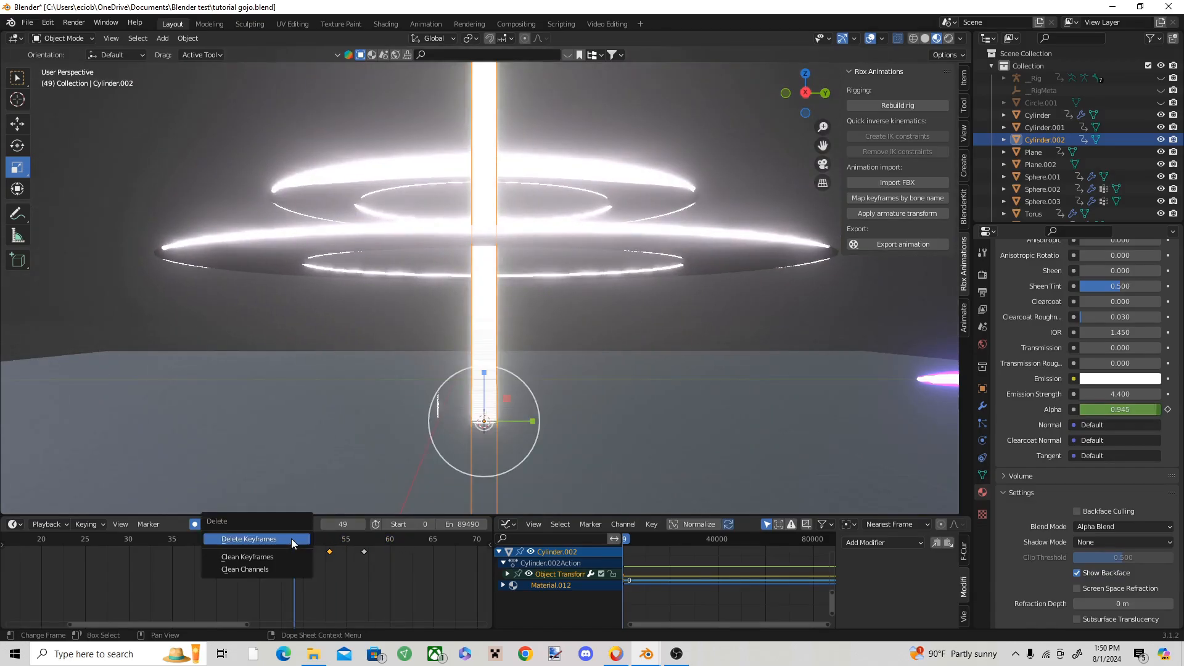
{"action": "left_click", "coordinate": [291, 539]}
{"action": "left_click", "coordinate": [191, 543]}
{"action": "key", "text": "space"}
{"action": "key", "text": "space"}
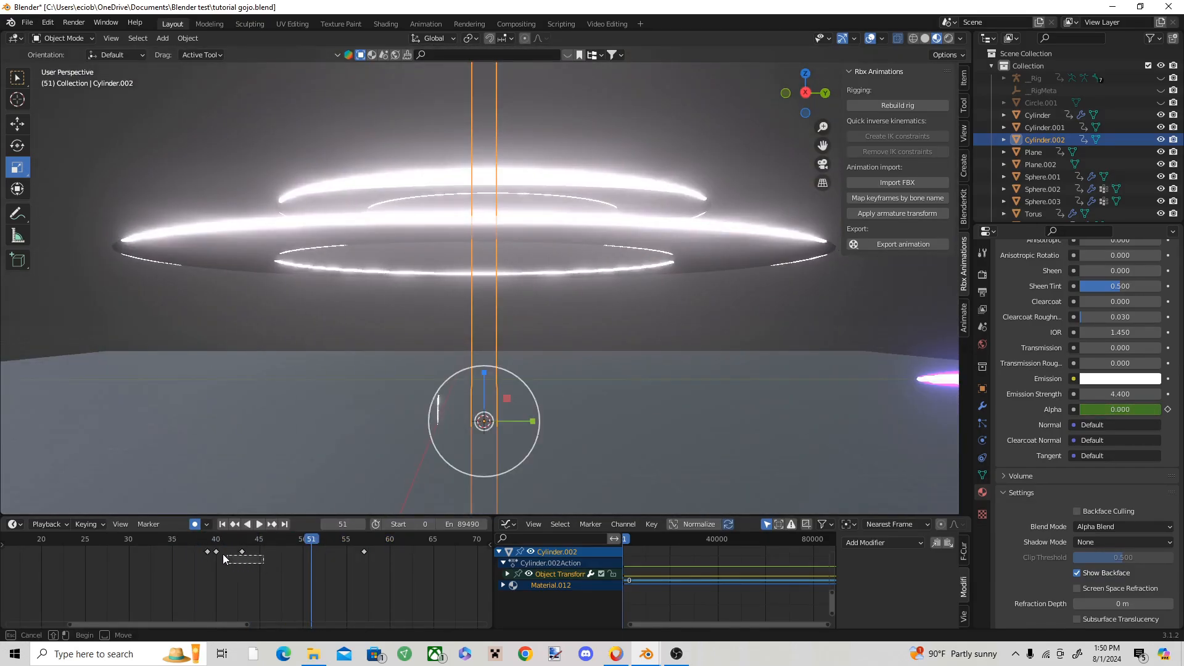
{"action": "key", "text": "ctrl+v"}
Step: At frame 50, set the column material's alpha to 0 and insert a keyframe on it
{"action": "mouse_move", "coordinate": [316, 542]}
{"action": "left_mouse_down"}
{"action": "mouse_move", "coordinate": [226, 544]}
{"action": "mouse_move", "coordinate": [302, 547]}
{"action": "left_mouse_up"}
{"action": "left_click_drag", "start_coordinate": [1082, 411], "coordinate": [1049, 411]}
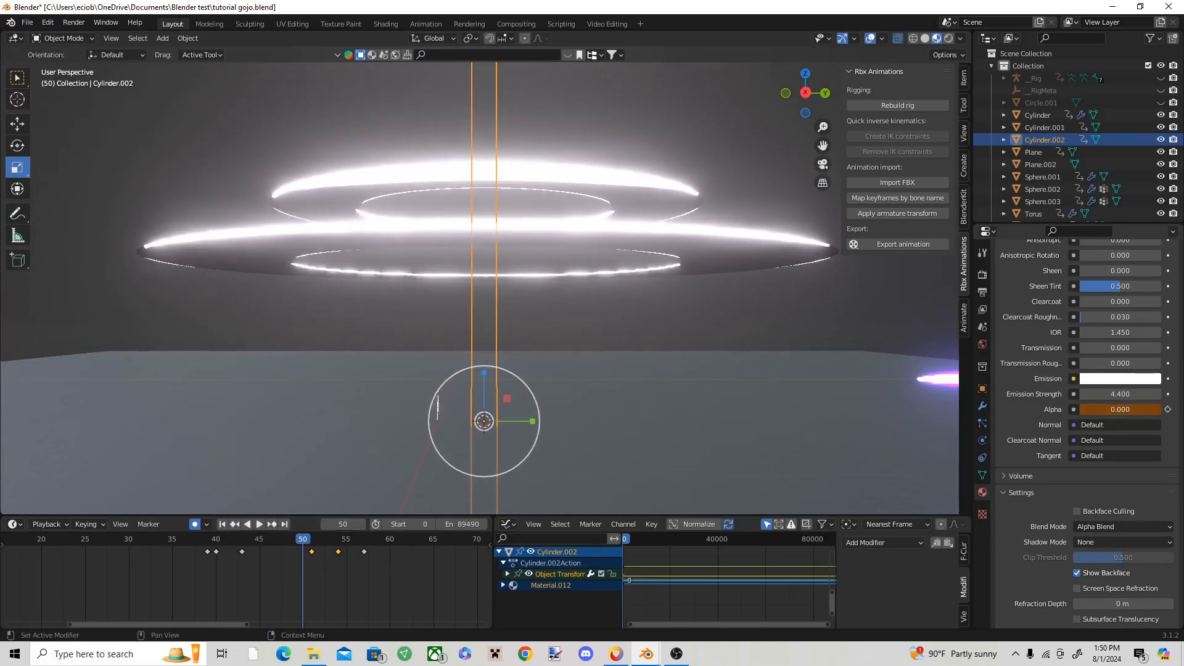
{"action": "right_click", "coordinate": [1114, 409]}
{"action": "left_click", "coordinate": [1114, 409]}
Step: Deselect the column and play the animation twice to check the timing of its two flashes
{"action": "left_click_drag", "start_coordinate": [314, 540], "coordinate": [155, 539]}
{"action": "left_click", "coordinate": [225, 271]}
{"action": "key", "text": "space"}
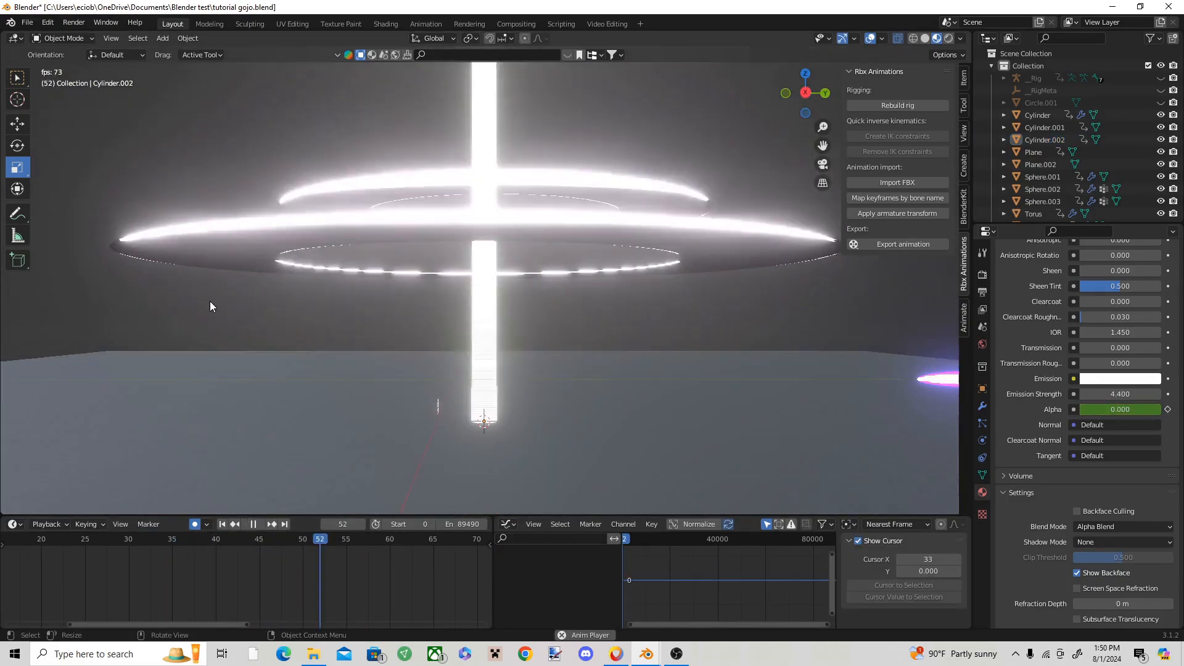
{"action": "key", "text": "space"}
{"action": "left_click_drag", "start_coordinate": [413, 540], "coordinate": [134, 536]}
{"action": "key", "text": "space"}
{"action": "key", "text": "space"}
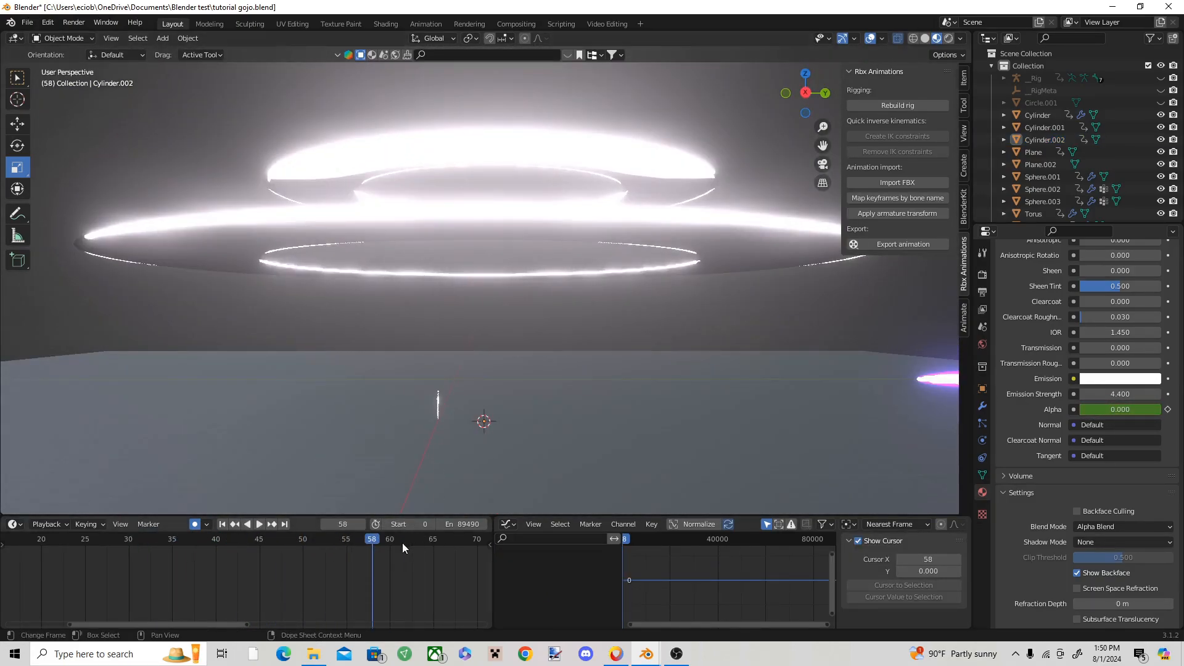
Step: At frame 51, select the column and raise its material's emission strength to 24.3
{"action": "left_click_drag", "start_coordinate": [402, 543], "coordinate": [313, 515]}
{"action": "left_click", "coordinate": [478, 375]}
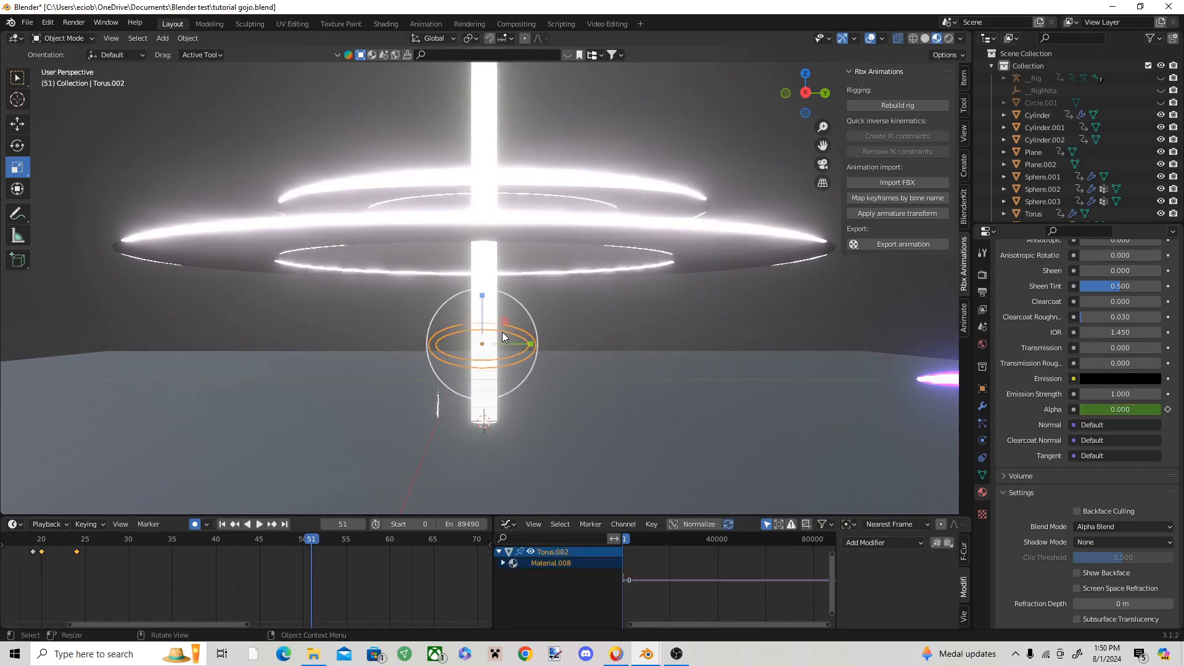
{"action": "mouse_move", "coordinate": [1135, 394]}
{"action": "left_mouse_down"}
{"action": "mouse_move", "coordinate": [1172, 393]}
{"action": "mouse_move", "coordinate": [1152, 394]}
{"action": "left_mouse_up"}
{"action": "left_click", "coordinate": [398, 380]}
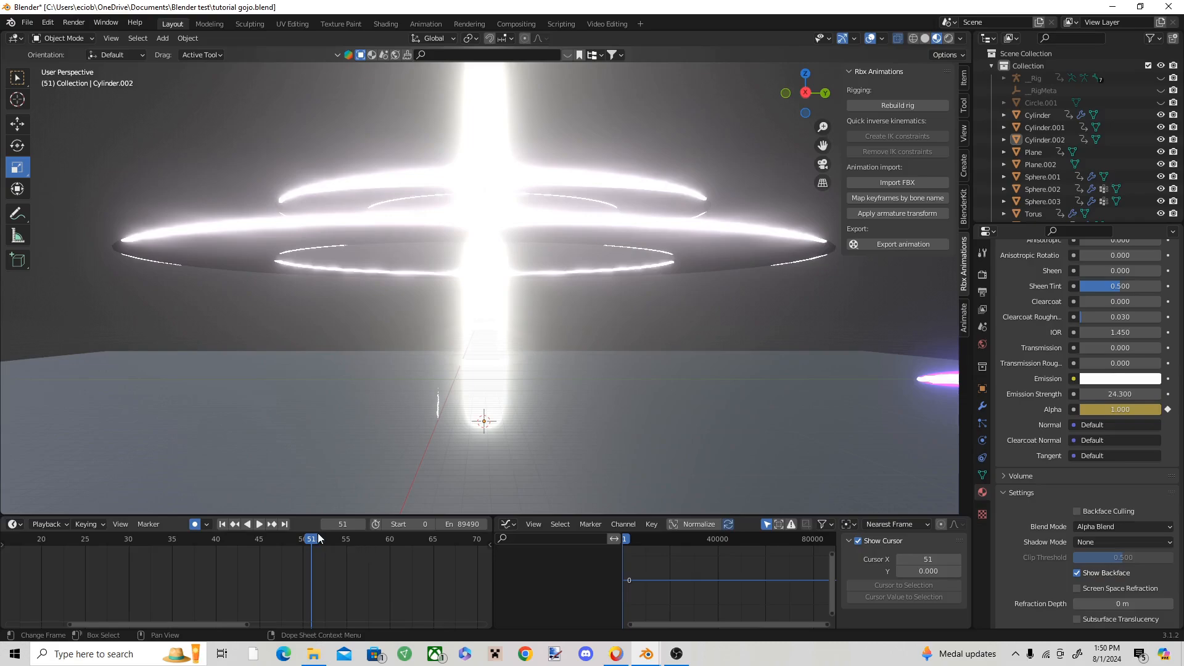
Step: Play the whole animation from the start at different view angles to review the brighter column flashes, stopping at frame 20
{"action": "left_click_drag", "start_coordinate": [318, 535], "coordinate": [131, 534]}
{"action": "key", "text": "space"}
{"action": "key", "text": "space"}
{"action": "scroll", "coordinate": [393, 548], "scroll_direction": "down", "scroll_amount": 9}
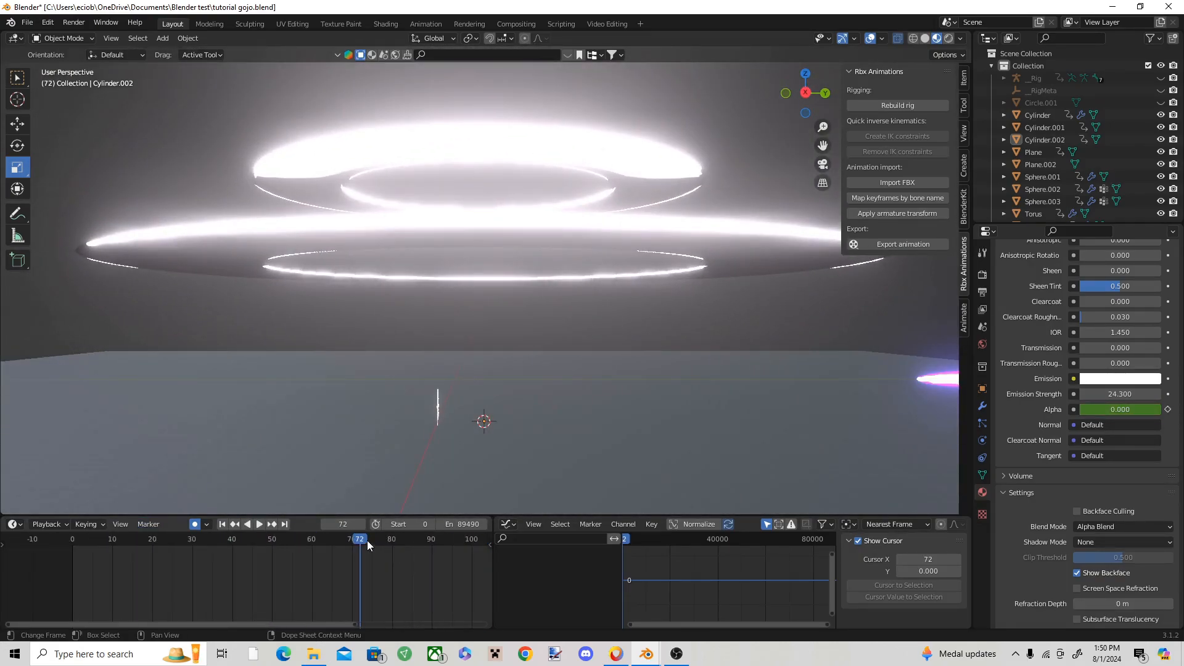
{"action": "left_click", "coordinate": [58, 550]}
{"action": "key", "text": "space"}
{"action": "middle_click_drag", "start_coordinate": [552, 454], "coordinate": [520, 413]}
{"action": "left_click", "coordinate": [384, 423]}
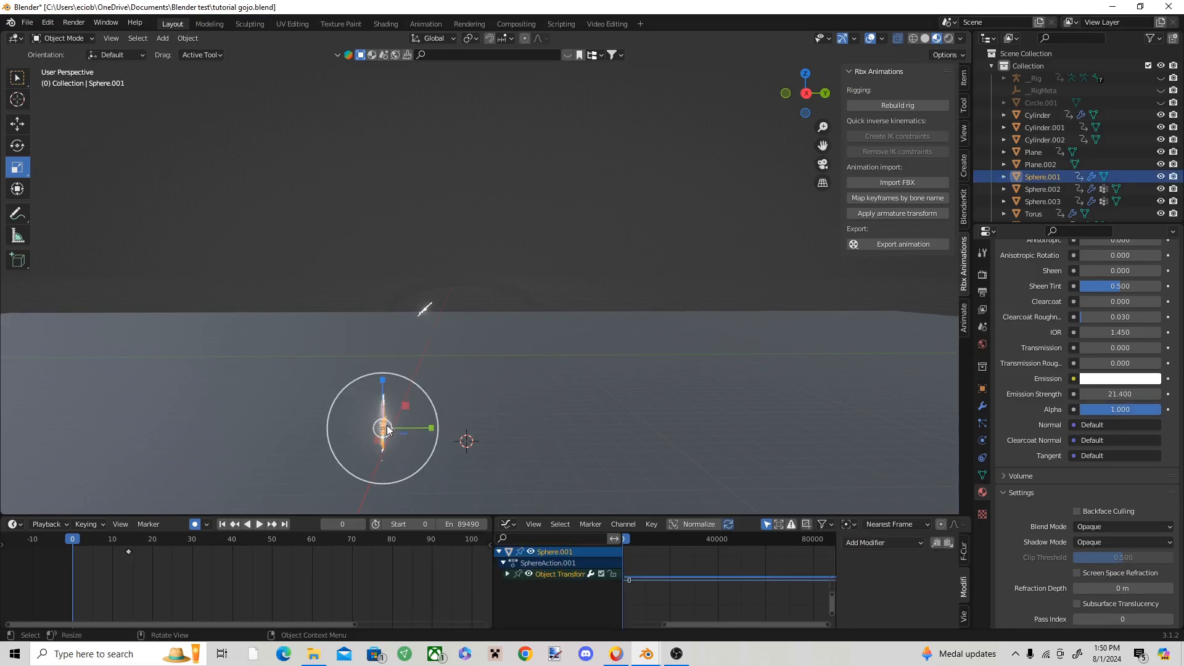
{"action": "middle_click_drag", "start_coordinate": [383, 423], "coordinate": [487, 353]}
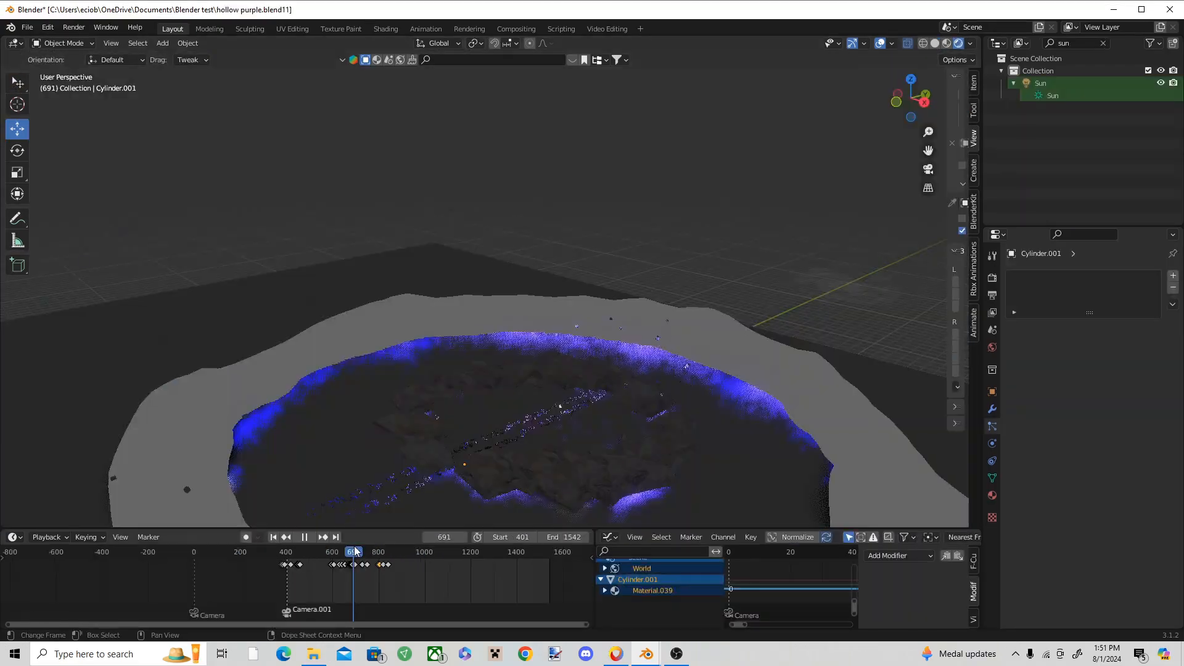
{"action": "key", "text": "Escape"}
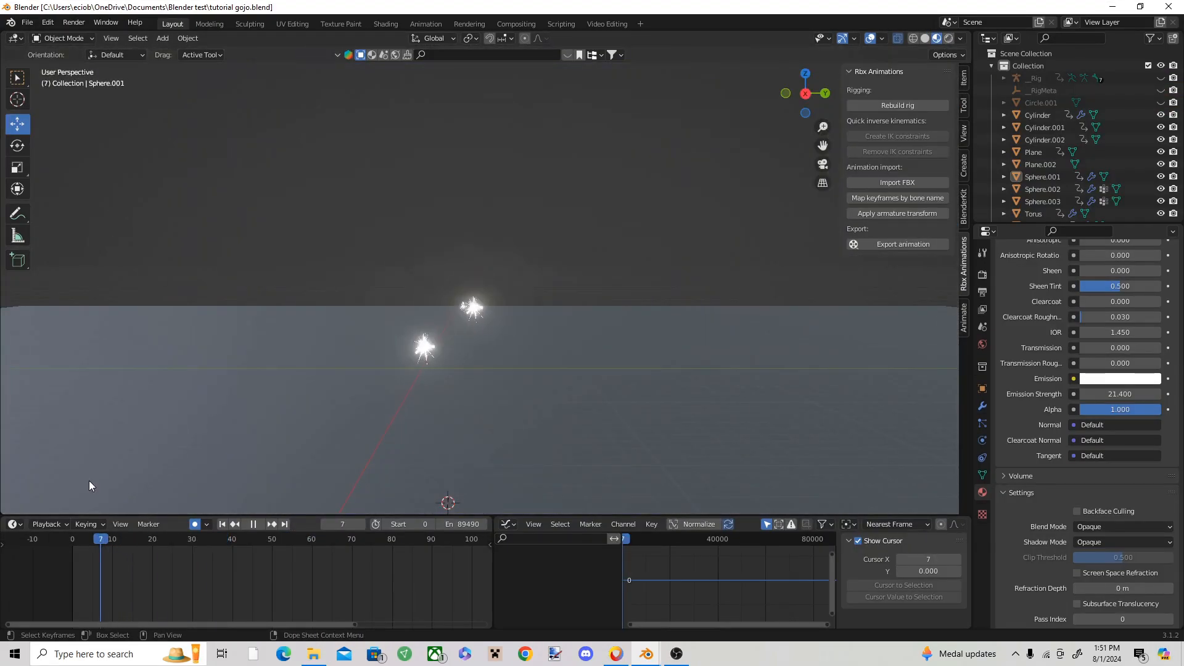
{"action": "key", "text": "space"}
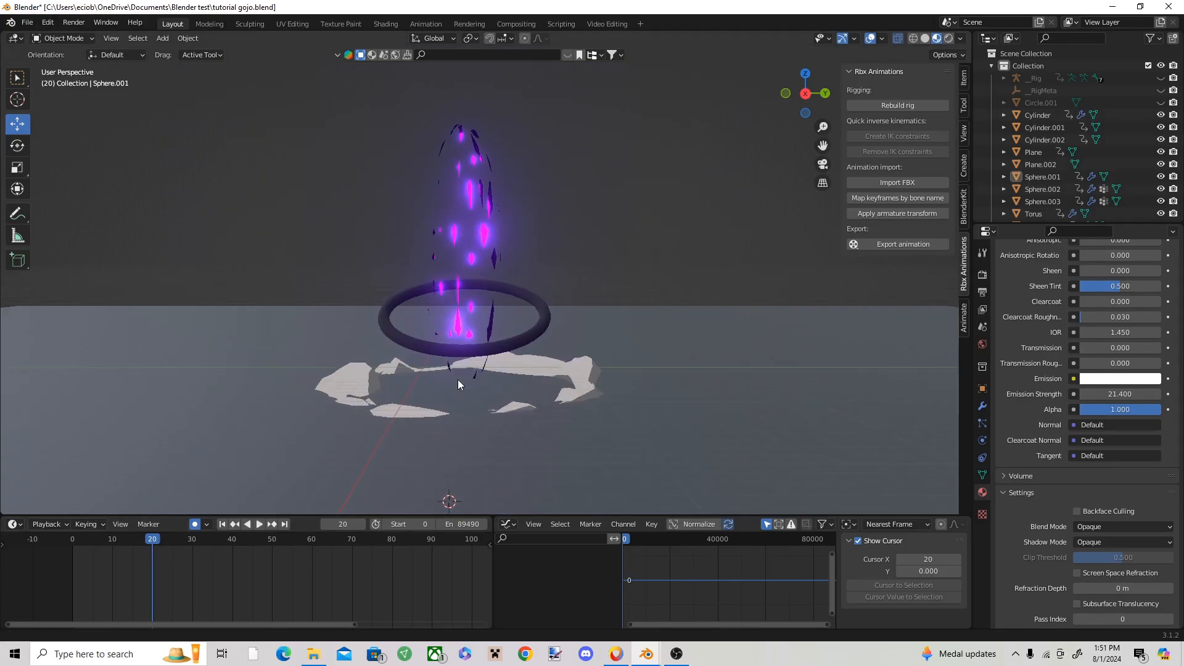
Step: Place the 3D cursor at the center of the debris ring and import the crater OBJ model
{"action": "middle_click_drag", "start_coordinate": [458, 384], "coordinate": [465, 378], "text": "shift"}
{"action": "right_click", "coordinate": [465, 378], "text": "shift"}
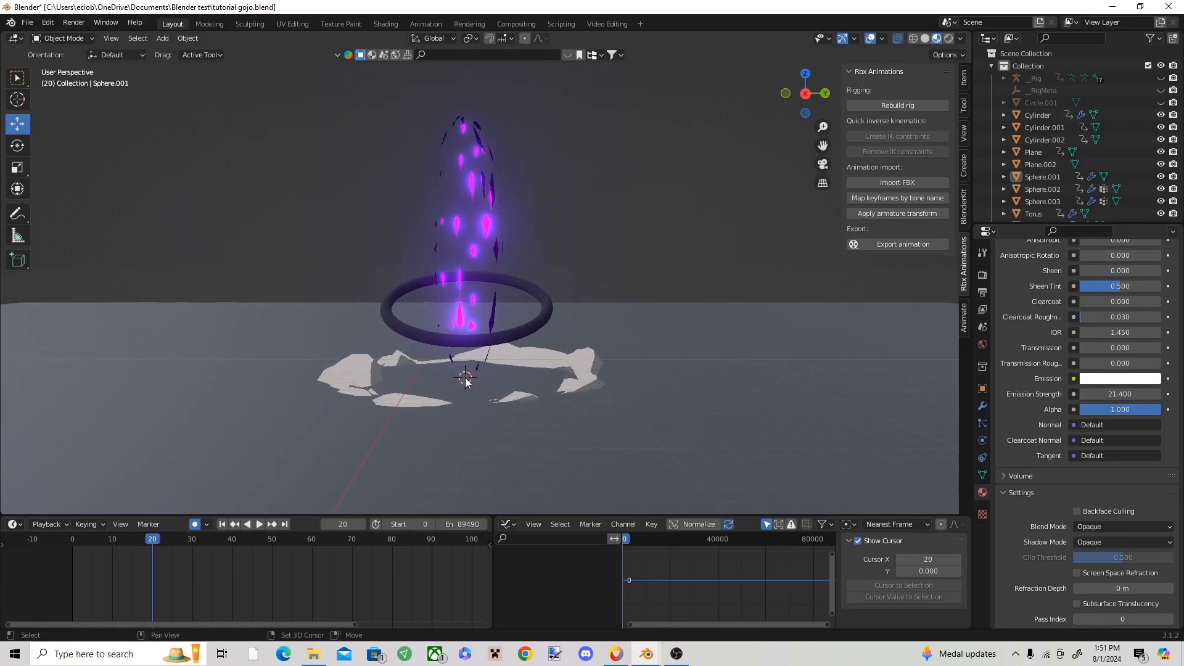
{"action": "left_click", "coordinate": [28, 23]}
{"action": "mouse_move", "coordinate": [52, 188]}
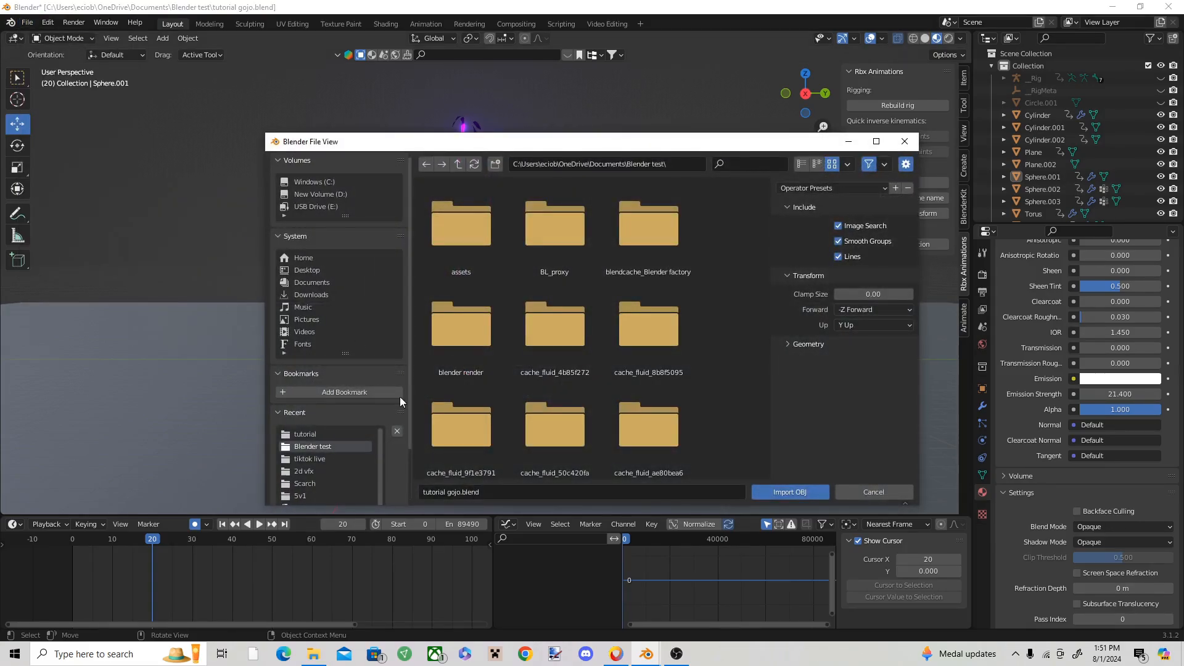
{"action": "scroll", "coordinate": [499, 419], "scroll_direction": "down", "scroll_amount": 2}
{"action": "scroll", "coordinate": [340, 445], "scroll_direction": "down", "scroll_amount": 4}
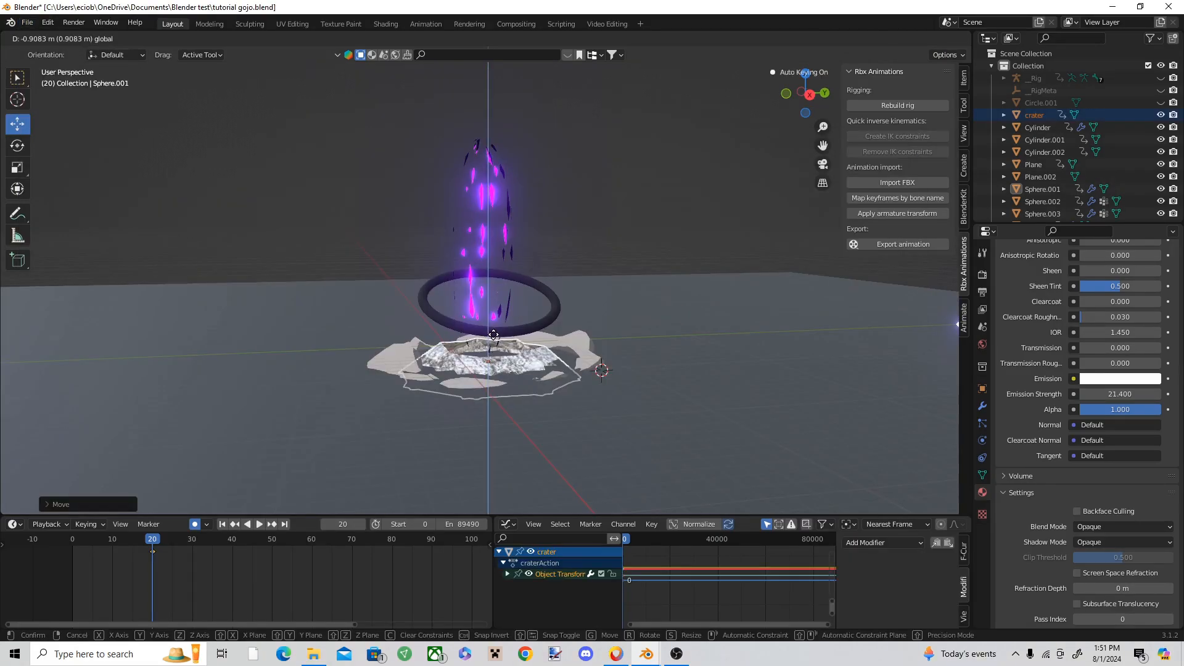
{"action": "left_click", "coordinate": [276, 272]}
{"action": "left_click", "coordinate": [17, 169]}
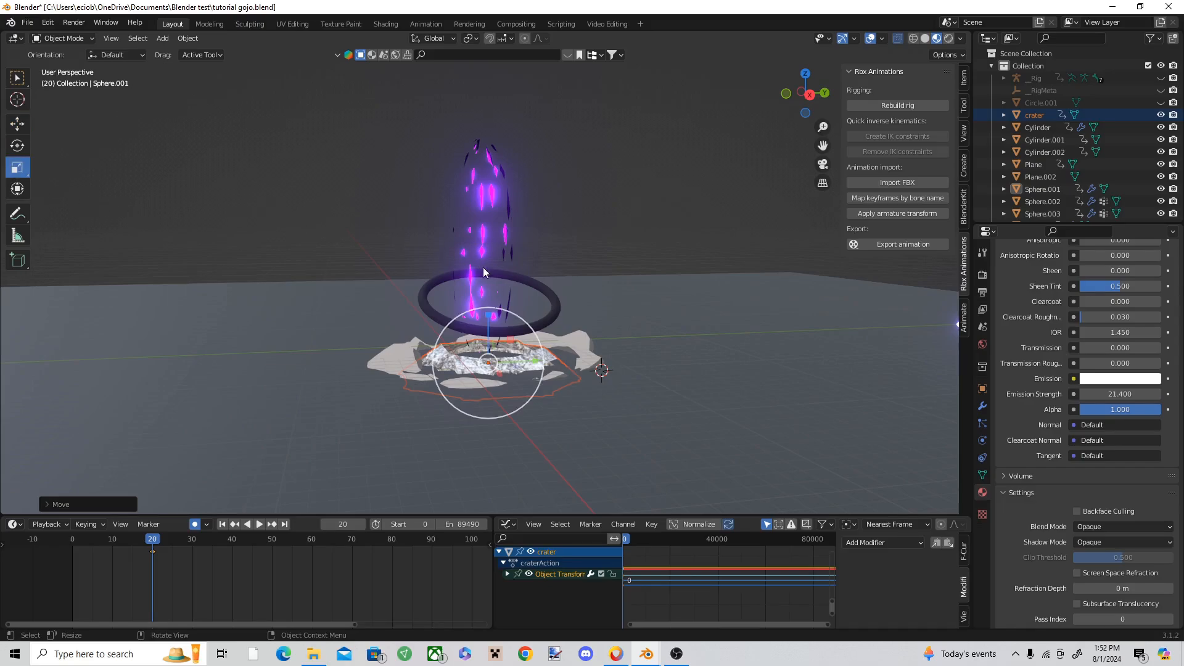
Step: Scale up the imported crater so that it fills the area inside the debris ring
{"action": "left_click_drag", "start_coordinate": [508, 312], "coordinate": [520, 303]}
{"action": "mouse_move", "coordinate": [526, 383]}
{"action": "middle_mouse_down"}
{"action": "mouse_move", "coordinate": [507, 383]}
{"action": "mouse_move", "coordinate": [507, 369]}
{"action": "middle_mouse_up"}
{"action": "scroll", "coordinate": [507, 369], "scroll_direction": "up", "scroll_amount": 1}
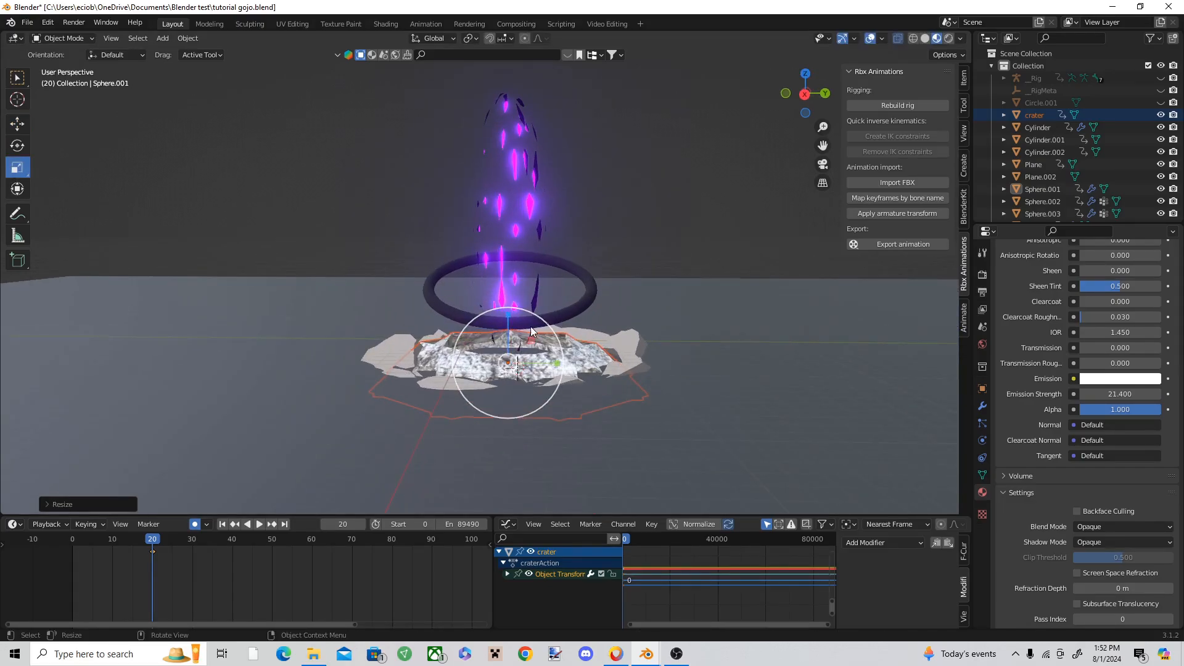
{"action": "left_click", "coordinate": [481, 424]}
{"action": "middle_click_drag", "start_coordinate": [481, 424], "coordinate": [481, 404], "text": "shift"}
{"action": "left_click", "coordinate": [514, 344]}
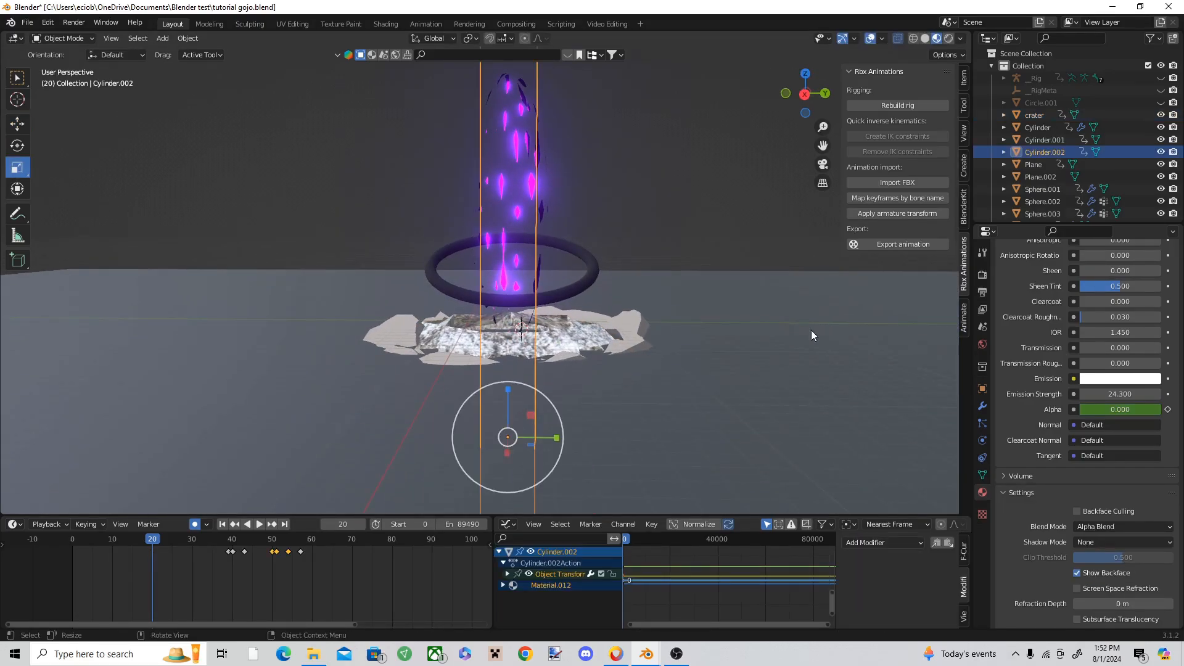
Step: Darken the crater's material with metallic 1.000, subsurface 0.797 and a black subsurface color
{"action": "left_click", "coordinate": [566, 340]}
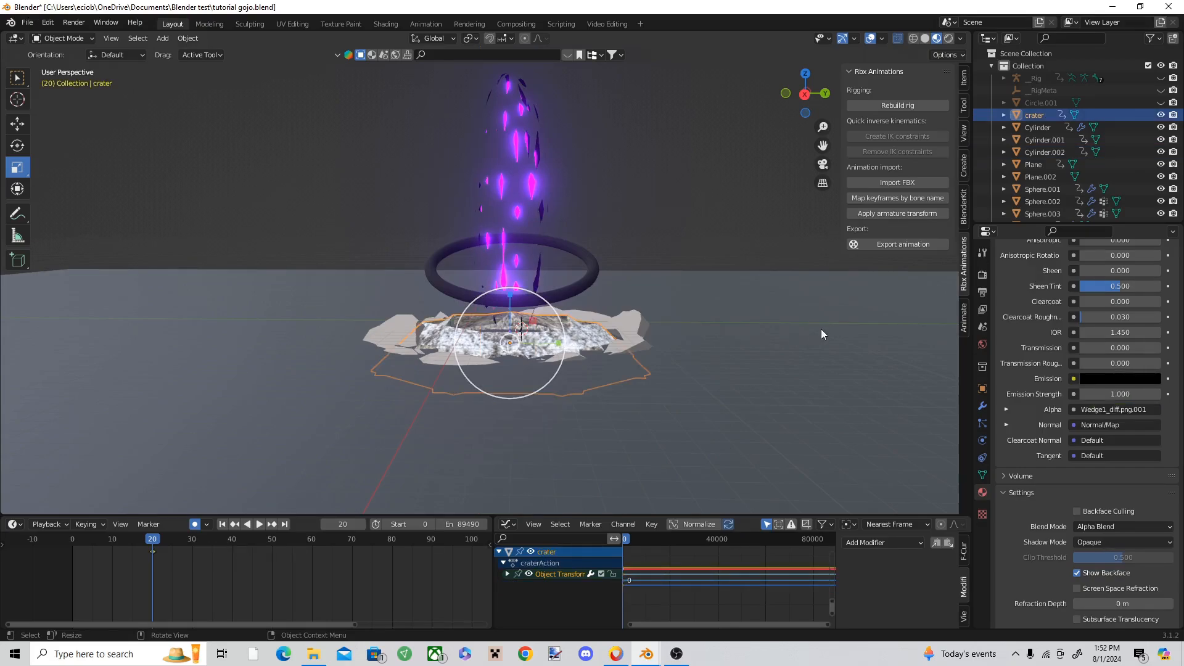
{"action": "scroll", "coordinate": [1086, 395], "scroll_direction": "up", "scroll_amount": 6}
{"action": "left_click_drag", "start_coordinate": [1109, 352], "coordinate": [1175, 352]}
{"action": "scroll", "coordinate": [1109, 352], "scroll_direction": "up", "scroll_amount": 4}
{"action": "left_click_drag", "start_coordinate": [1108, 349], "coordinate": [1172, 348]}
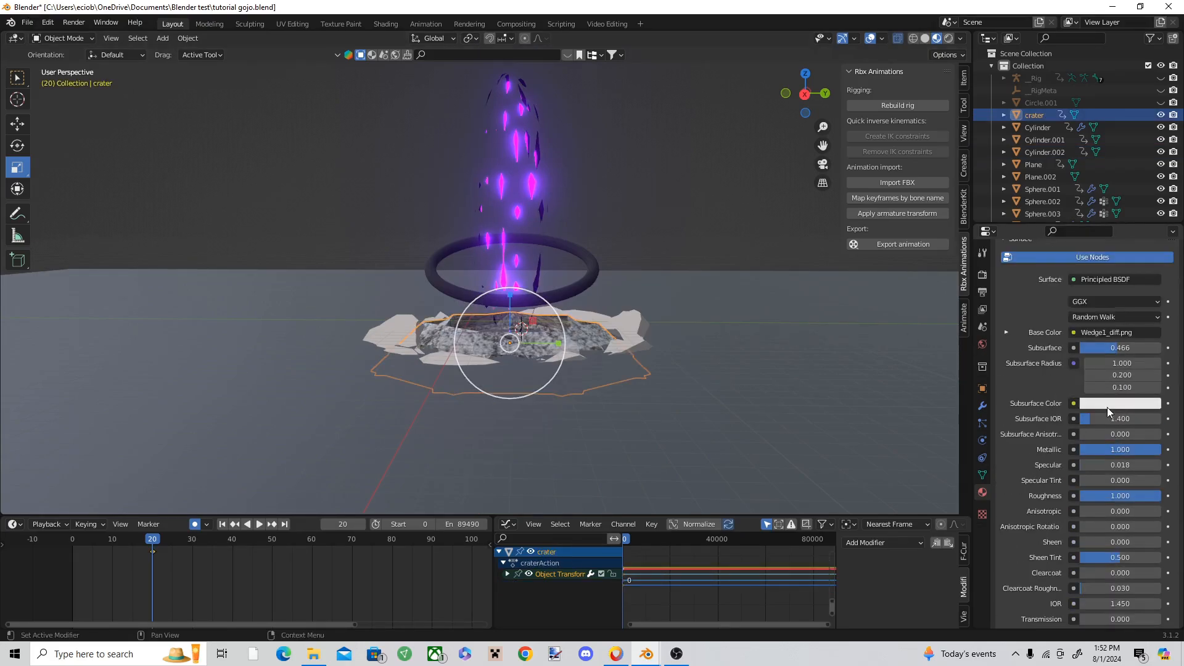
{"action": "left_click", "coordinate": [1109, 404]}
{"action": "left_click_drag", "start_coordinate": [1149, 287], "coordinate": [1149, 318]}
{"action": "scroll", "coordinate": [474, 389], "scroll_direction": "up", "scroll_amount": 2}
Step: At frame 11, move the crater down below the ground plane and insert a keyframe
{"action": "left_click_drag", "start_coordinate": [168, 535], "coordinate": [117, 526]}
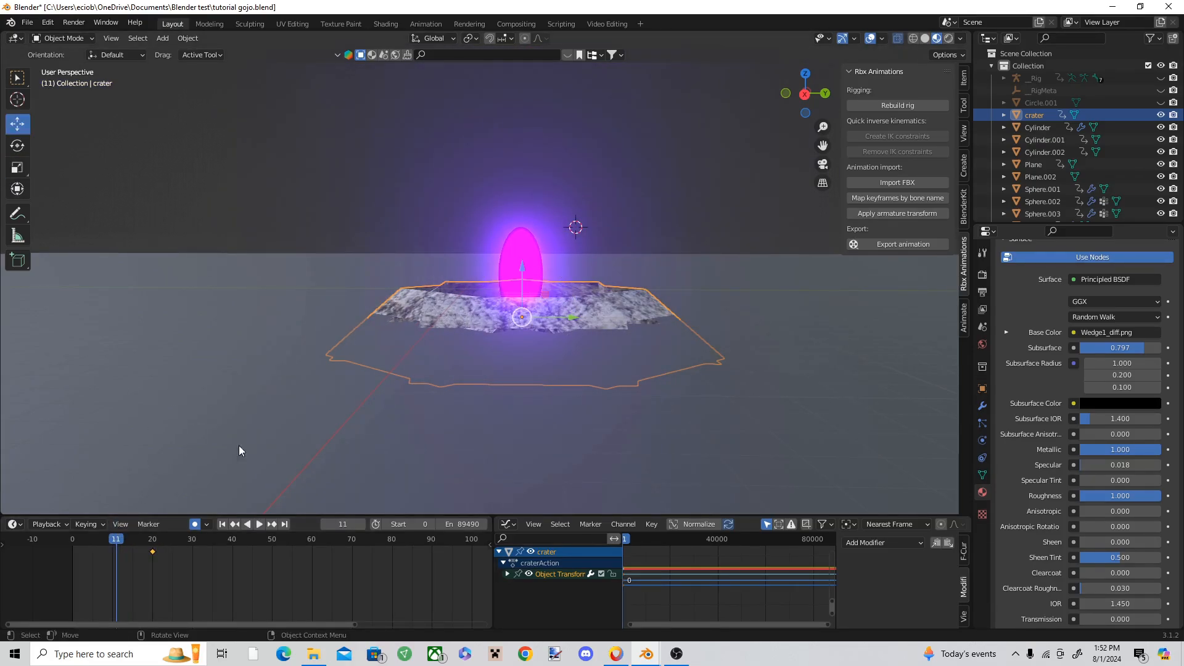
{"action": "left_click_drag", "start_coordinate": [524, 274], "coordinate": [528, 357]}
{"action": "key", "text": "i"}
{"action": "left_click", "coordinate": [528, 357]}
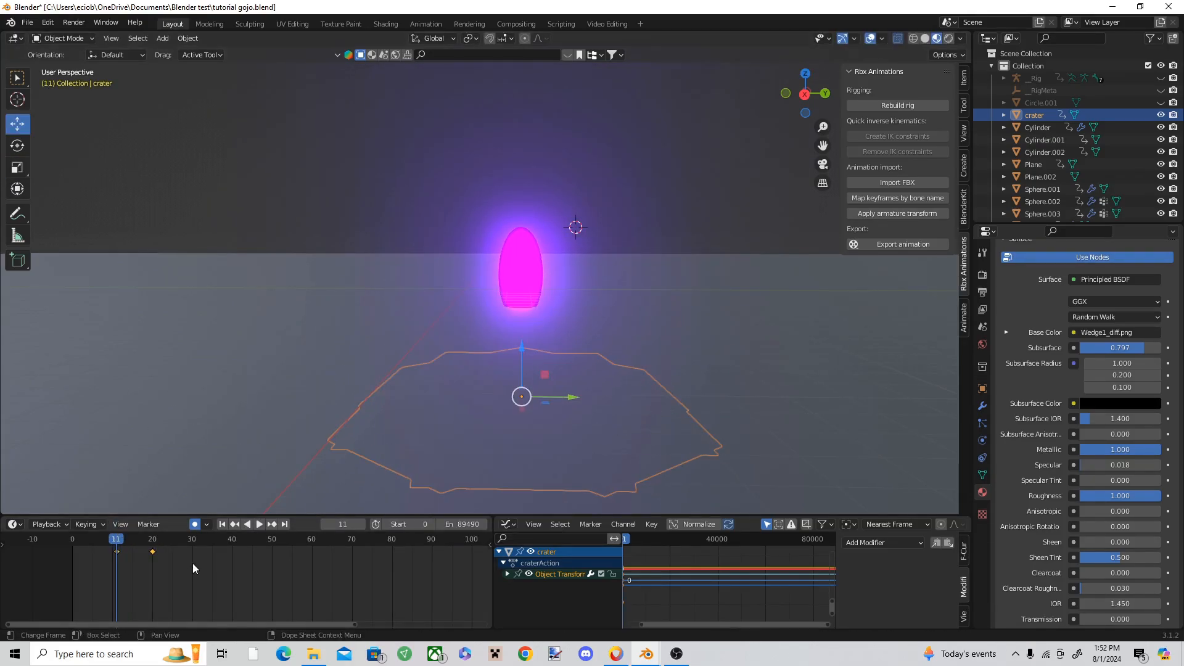
Step: Move the crater's raised-position keyframe from frame 20 to frame 12 and play the result
{"action": "key", "text": "g"}
{"action": "left_click", "coordinate": [122, 572]}
{"action": "key", "text": "space"}
{"action": "left_click", "coordinate": [175, 427]}
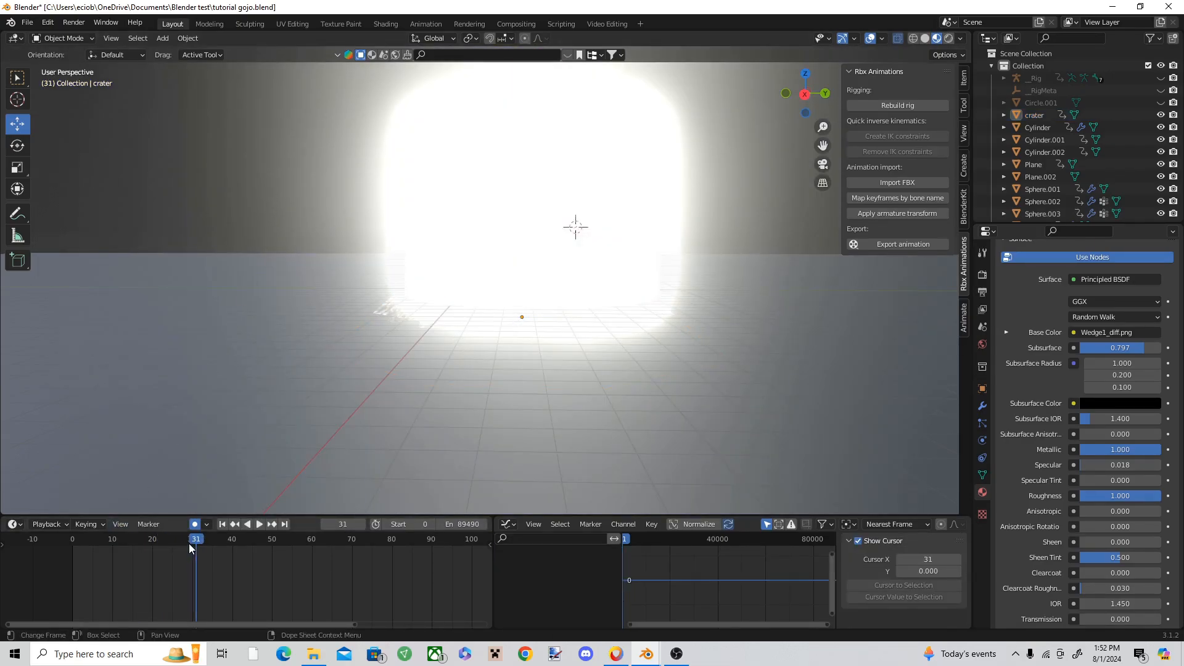
Step: Replay the animation from the start and scrub around frames 10 to 12 to check the crater's sudden appearance
{"action": "left_click_drag", "start_coordinate": [189, 543], "coordinate": [78, 543]}
{"action": "key", "text": "space"}
{"action": "key", "text": "space"}
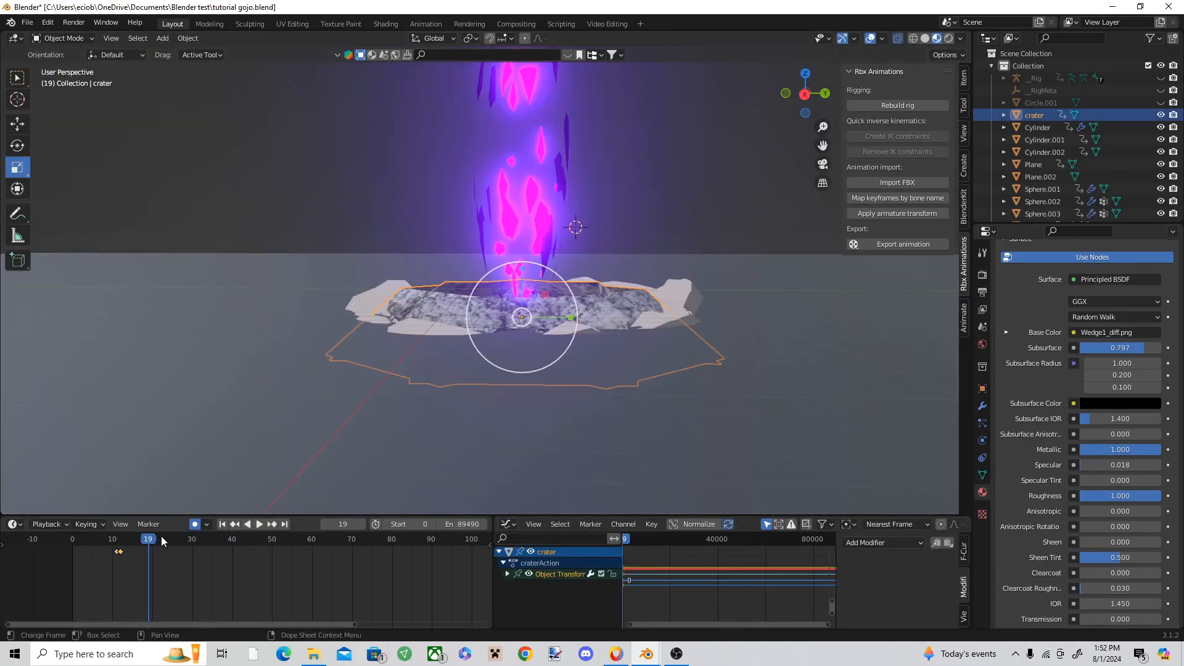
{"action": "left_click_drag", "start_coordinate": [146, 539], "coordinate": [119, 541]}
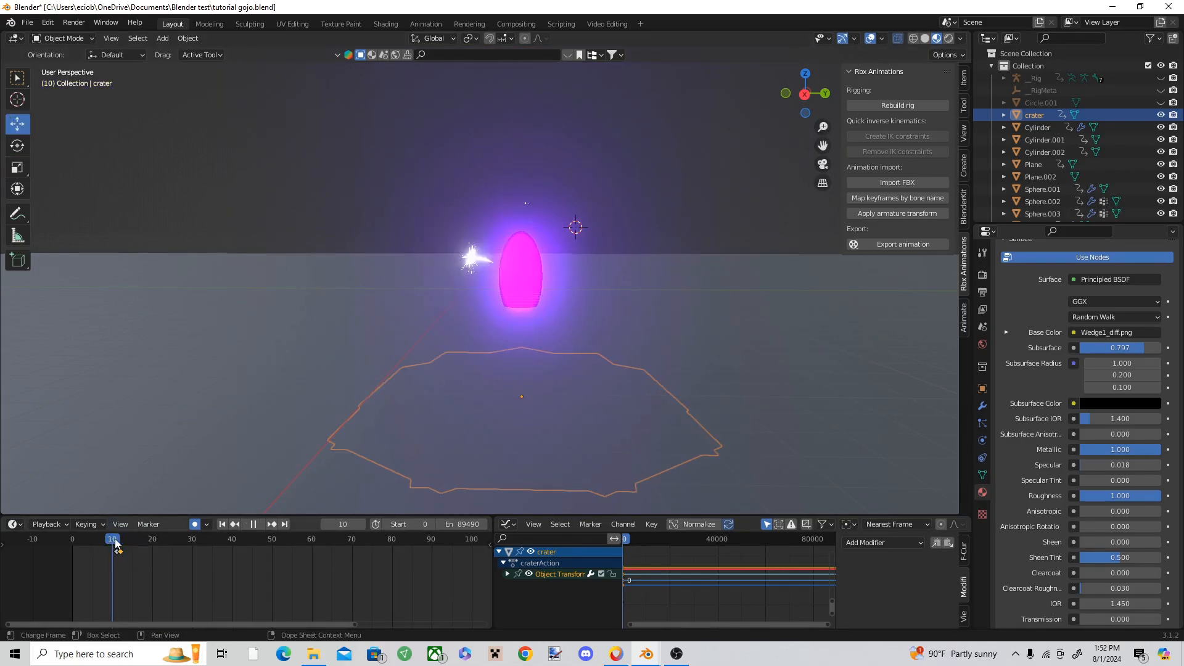
{"action": "key", "text": "space"}
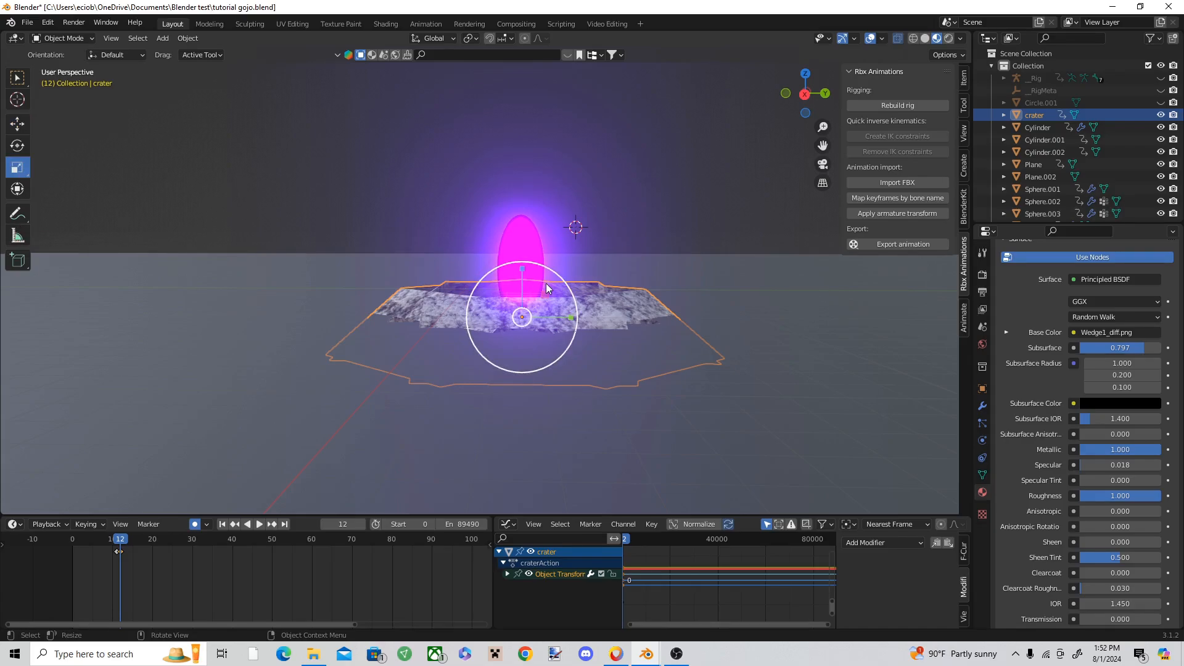
Step: Scale the crater up at frame 28 with a keyframe and replay the animation from about frame 11 to frame 52
{"action": "left_click_drag", "start_coordinate": [546, 288], "coordinate": [626, 162]}
{"action": "key", "text": "space"}
{"action": "key", "text": "space"}
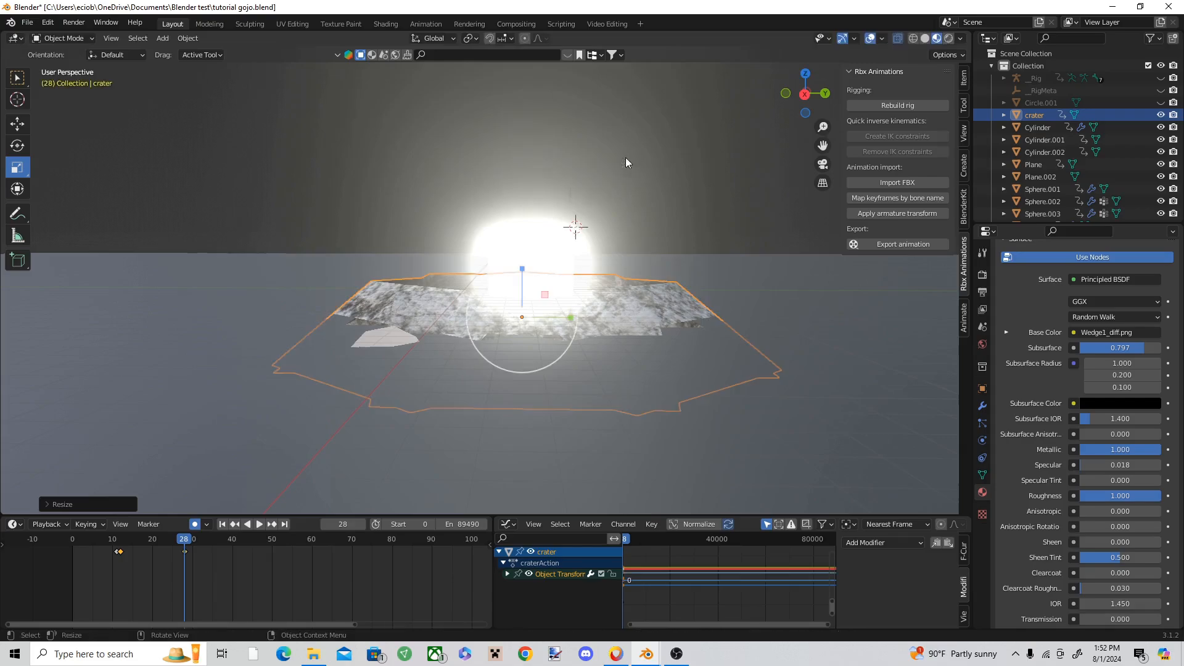
{"action": "left_click_drag", "start_coordinate": [180, 539], "coordinate": [116, 538]}
{"action": "left_click", "coordinate": [250, 225]}
{"action": "key", "text": "space"}
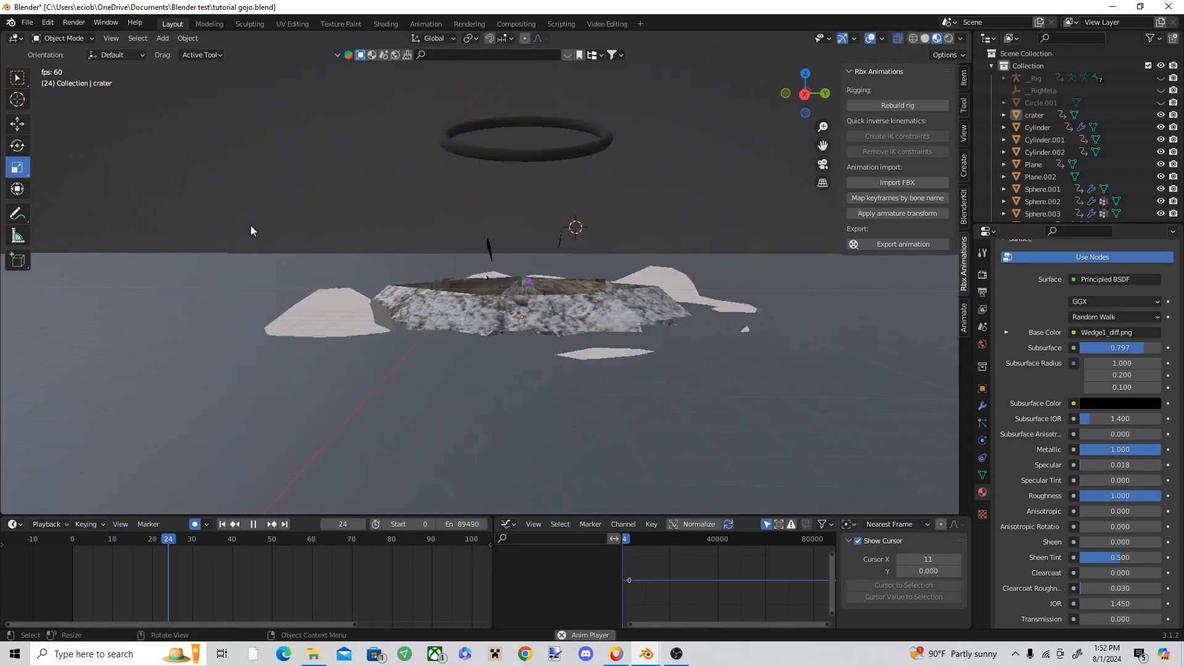
{"action": "scroll", "coordinate": [466, 414], "scroll_direction": "down", "scroll_amount": 3}
{"action": "key", "text": "space"}
{"action": "scroll", "coordinate": [517, 389], "scroll_direction": "down", "scroll_amount": 2}
Step: Add an enlarged UV sphere at the crater's centre and give it a particle system
{"action": "right_click", "coordinate": [501, 325], "text": "shift"}
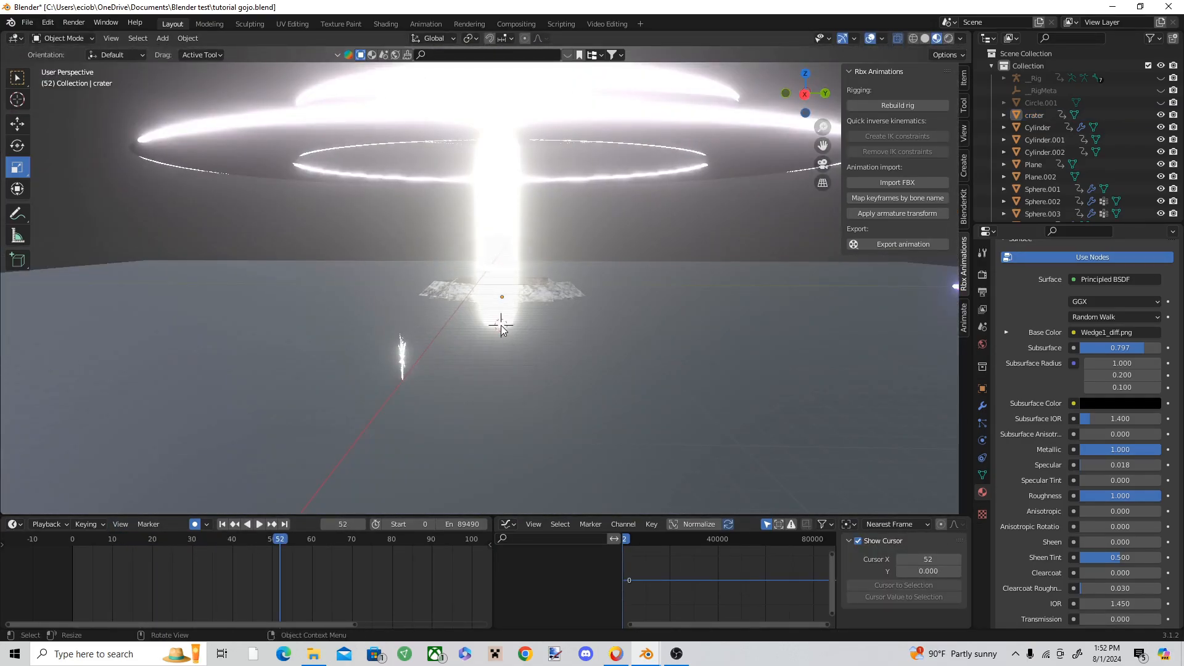
{"action": "scroll", "coordinate": [501, 325], "scroll_direction": "up", "scroll_amount": 1}
{"action": "scroll", "coordinate": [506, 342], "scroll_direction": "up", "scroll_amount": 1}
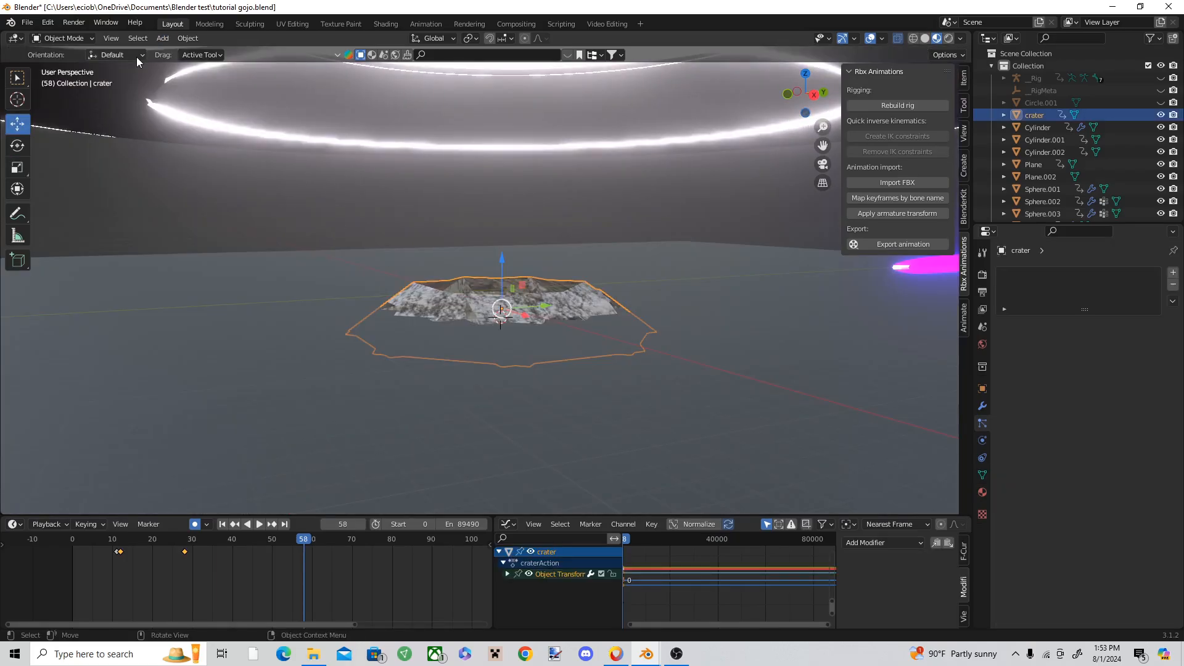
{"action": "left_click", "coordinate": [163, 40]}
{"action": "mouse_move", "coordinate": [216, 49]}
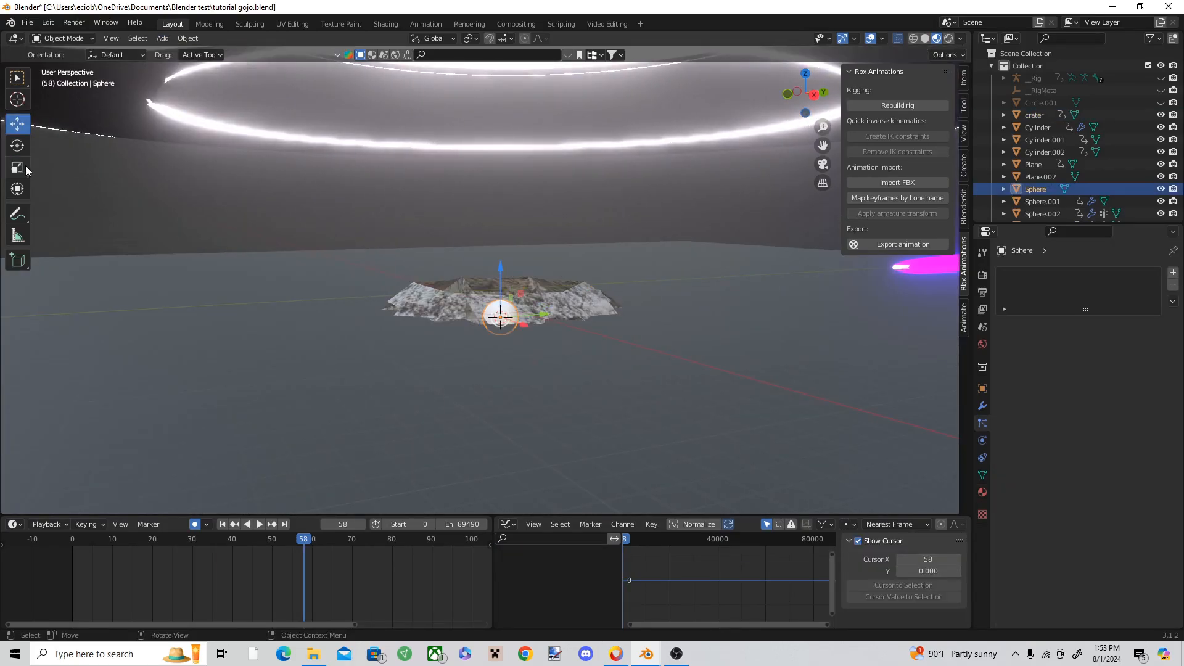
{"action": "left_click", "coordinate": [19, 167]}
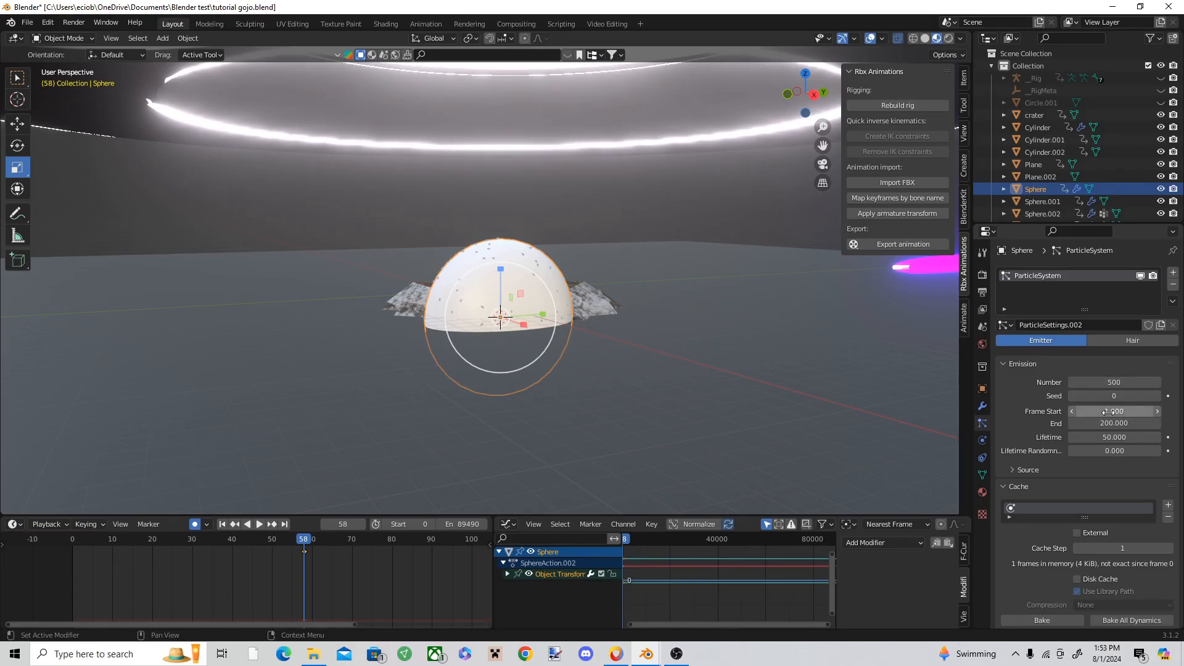
Step: Set the sphere's particle emission to frames 45 to 47 with Rotation enabled, and render the particles as Object
{"action": "left_click_drag", "start_coordinate": [293, 541], "coordinate": [252, 522]}
{"action": "left_click", "coordinate": [254, 524]}
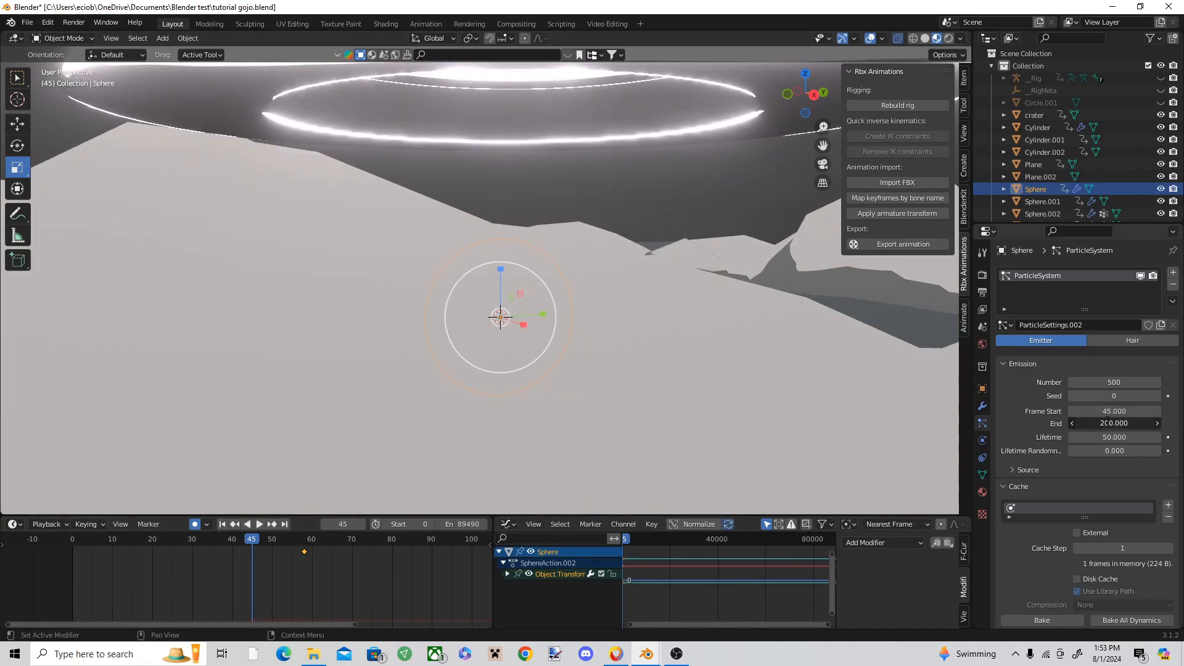
{"action": "scroll", "coordinate": [1107, 422], "scroll_direction": "down", "scroll_amount": 15}
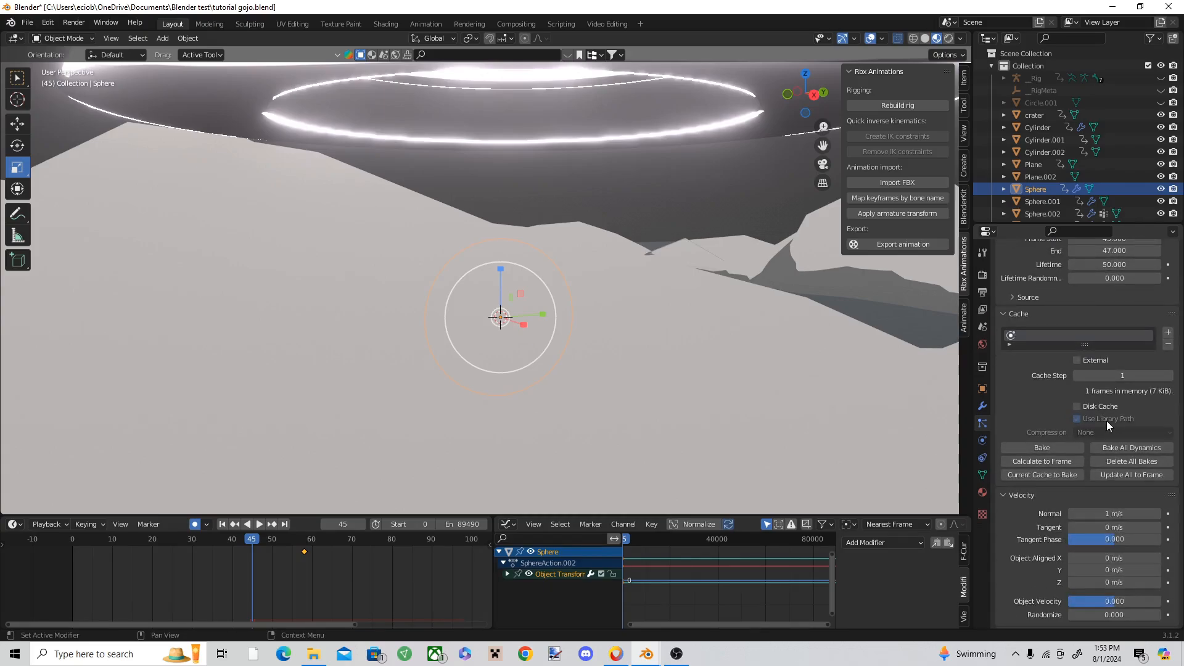
{"action": "scroll", "coordinate": [1079, 382], "scroll_direction": "down", "scroll_amount": 8}
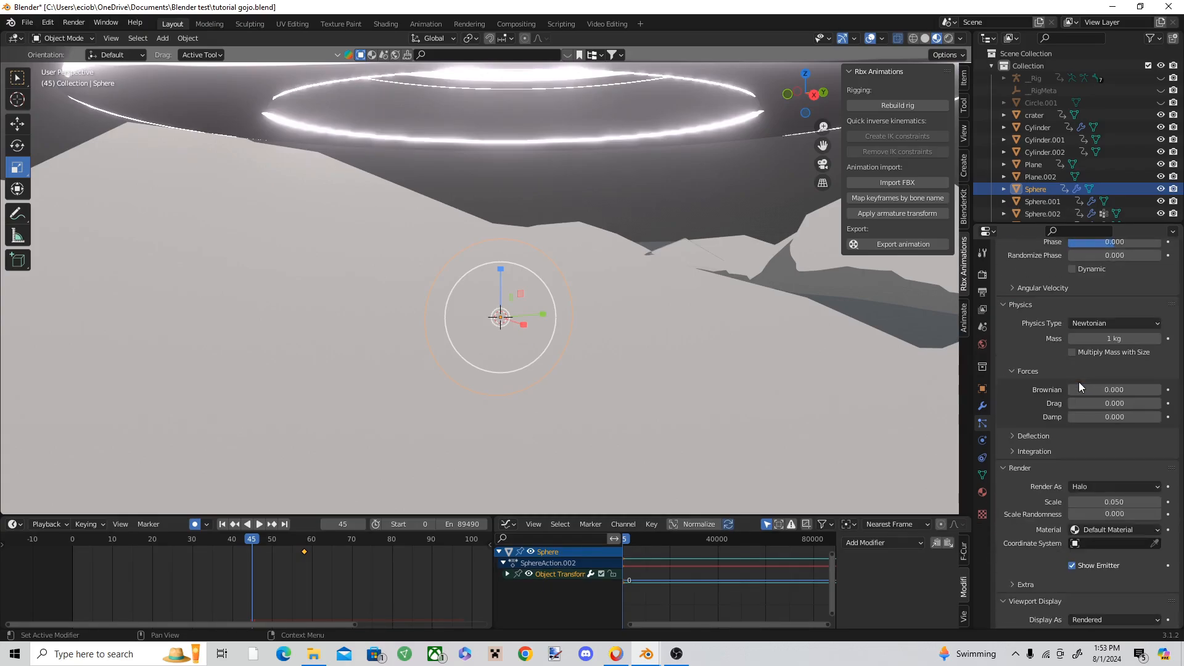
{"action": "left_click", "coordinate": [1096, 463]}
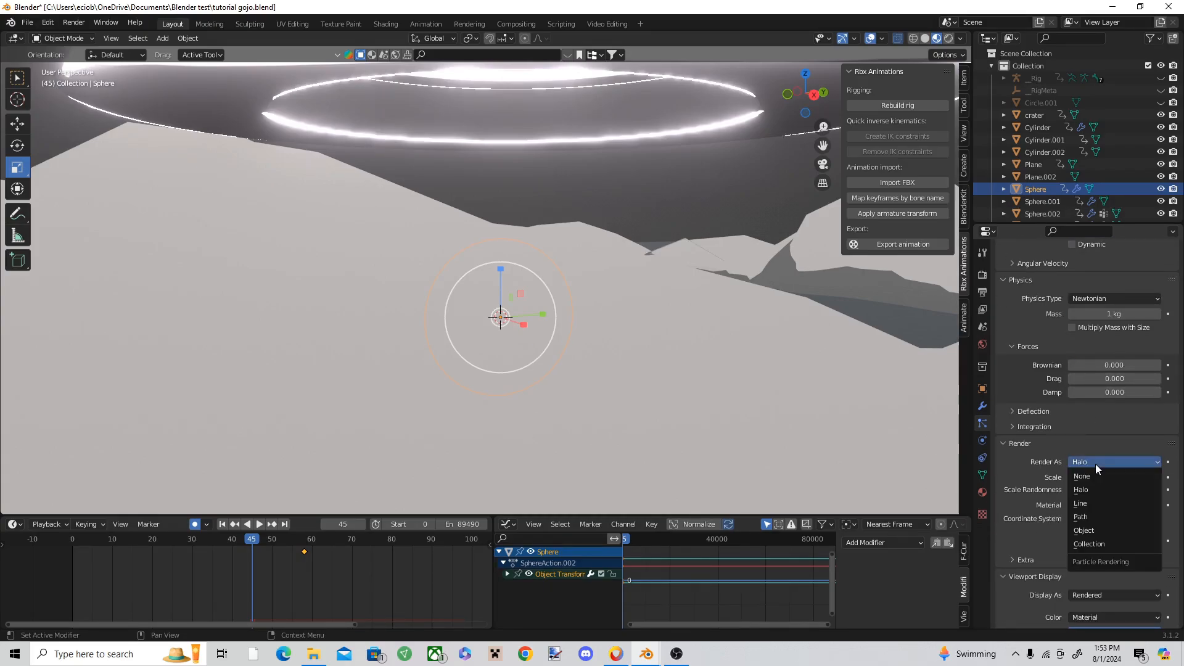
{"action": "left_click", "coordinate": [1084, 530]}
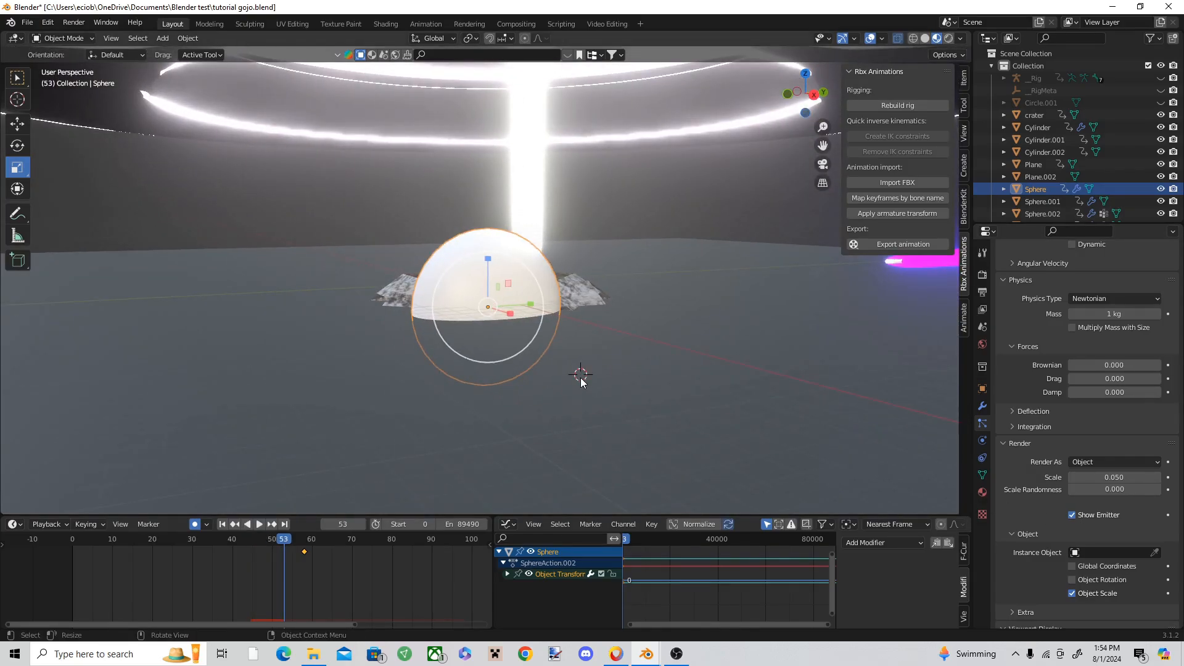
Step: Add a cube on the ground in front of the sphere
{"action": "left_click", "coordinate": [163, 37]}
{"action": "mouse_move", "coordinate": [179, 50]}
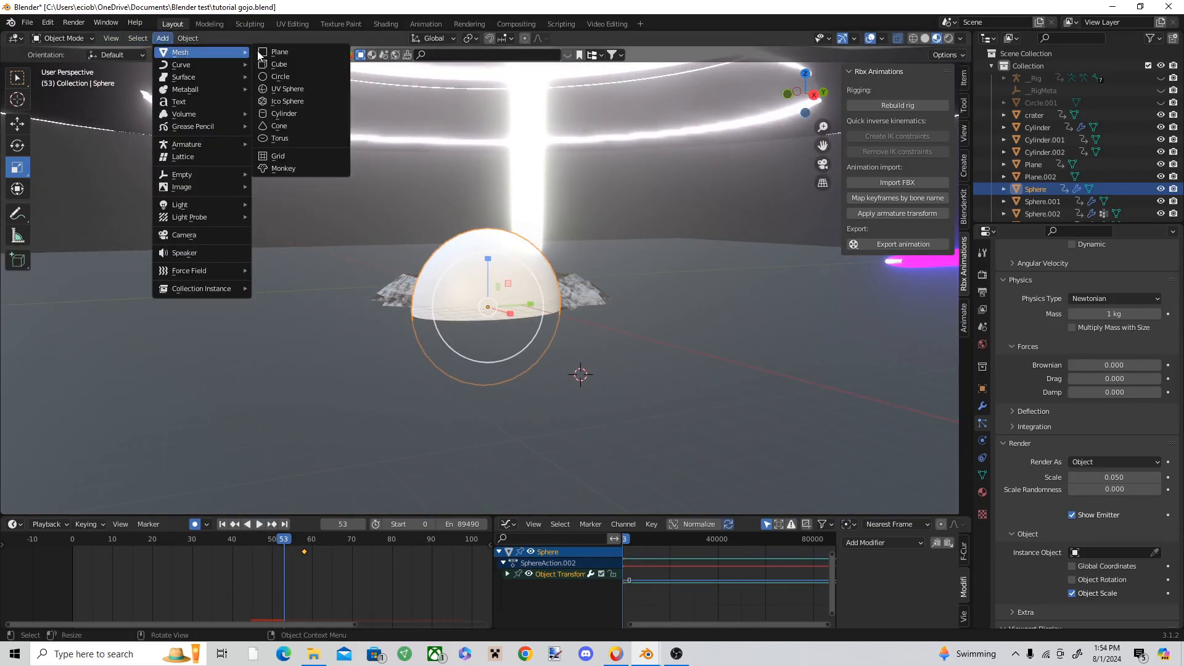
{"action": "left_click", "coordinate": [295, 65]}
{"action": "key", "text": "KP_Decimal"}
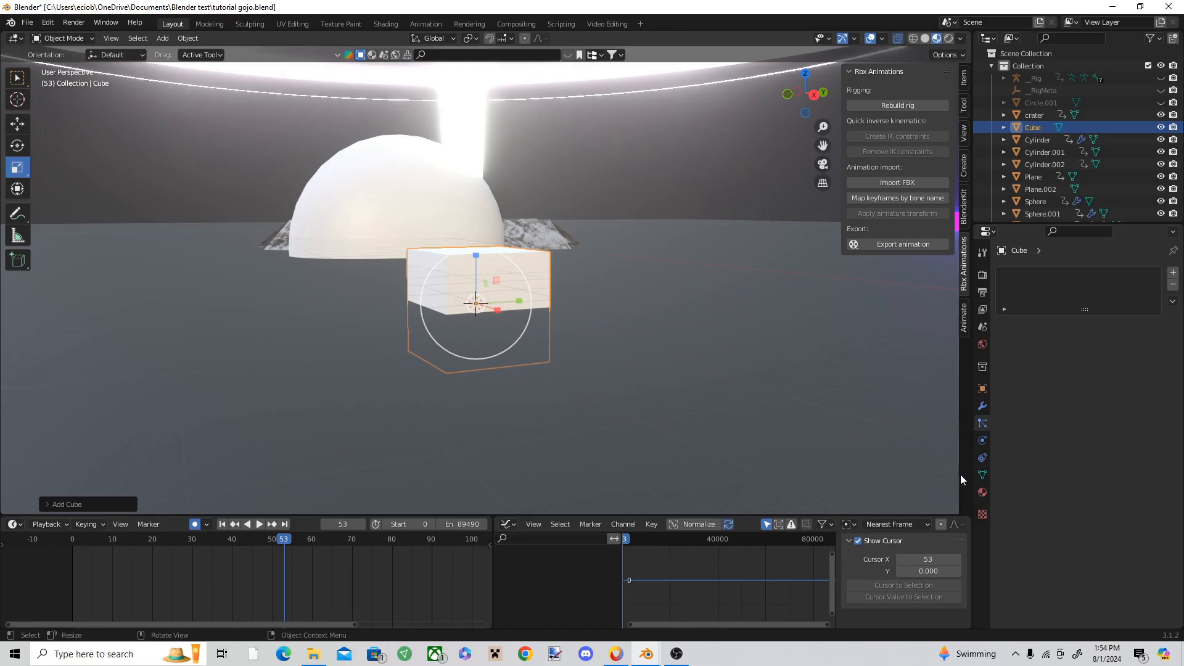
Step: Give the cube a new material with a dark grey base color, value about 0.099
{"action": "left_click", "coordinate": [983, 493]}
{"action": "left_click", "coordinate": [1152, 325]}
{"action": "scroll", "coordinate": [1147, 422], "scroll_direction": "down", "scroll_amount": 4}
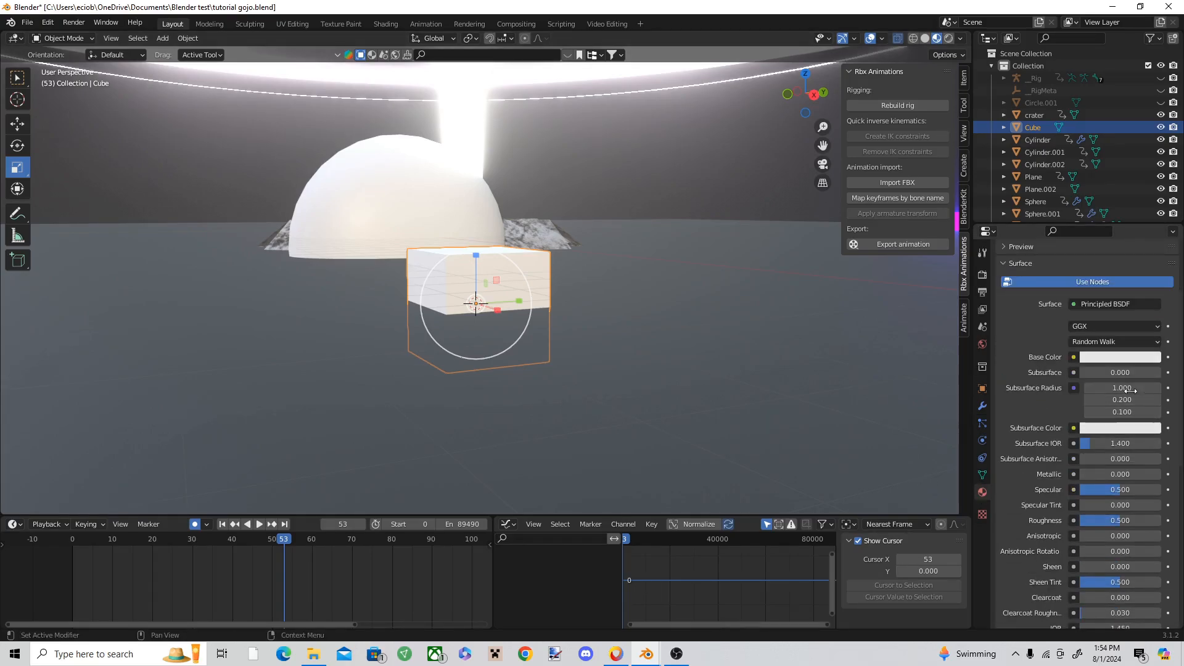
{"action": "left_click", "coordinate": [1123, 357]}
{"action": "left_click_drag", "start_coordinate": [1151, 213], "coordinate": [1151, 236]}
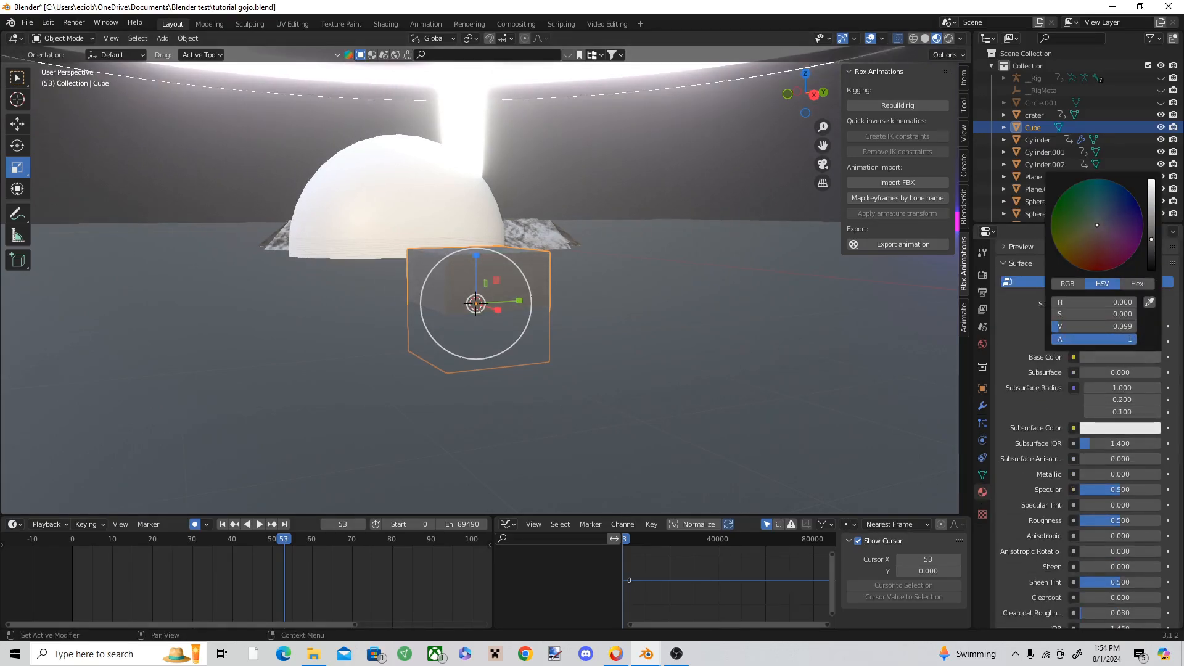
{"action": "middle_click_drag", "start_coordinate": [561, 310], "coordinate": [634, 382], "text": "shift"}
Step: Assign the grey cube as the instance object of the sphere's particle system
{"action": "left_click", "coordinate": [510, 269]}
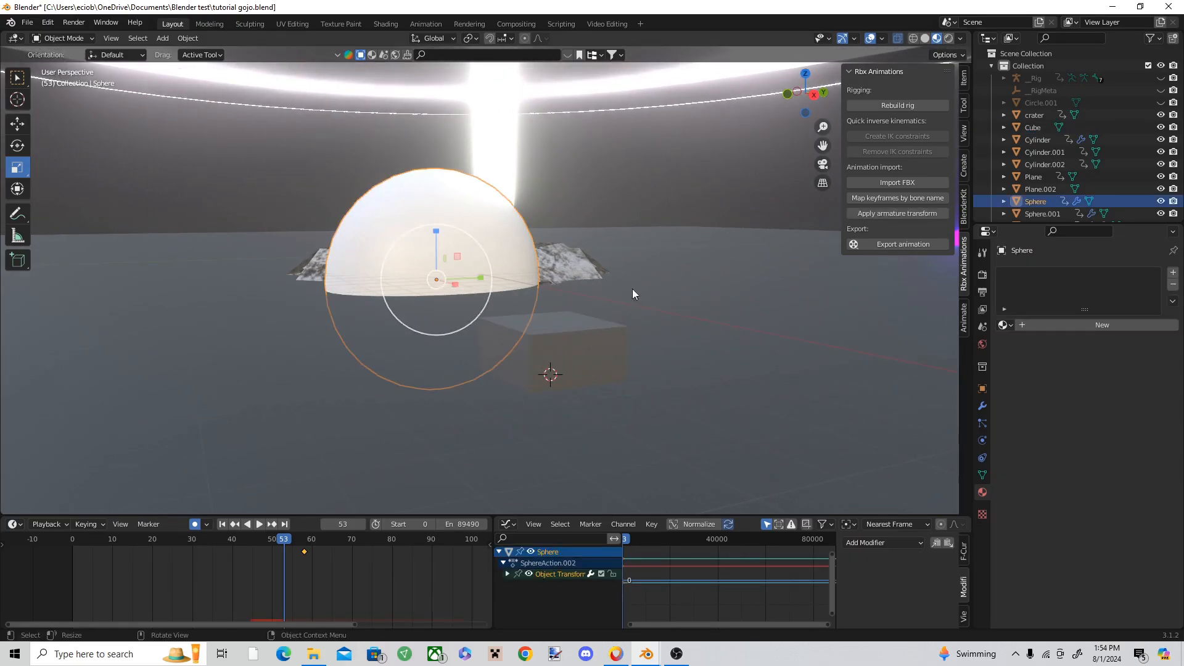
{"action": "left_click", "coordinate": [983, 423]}
{"action": "scroll", "coordinate": [1106, 457], "scroll_direction": "down", "scroll_amount": 15}
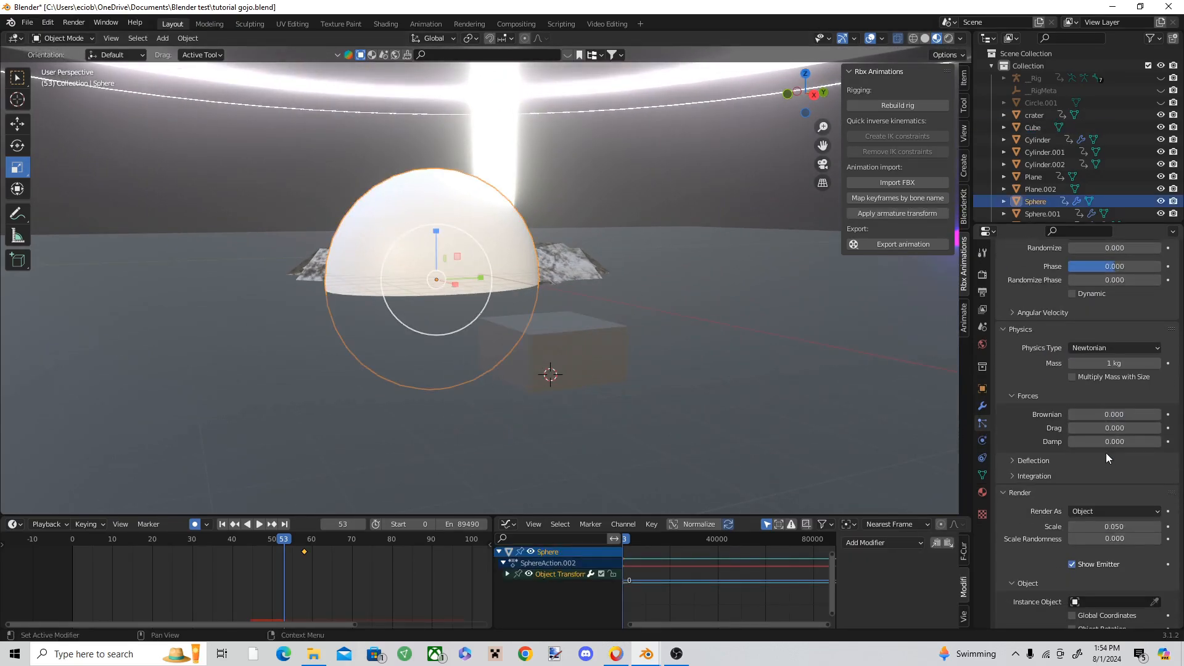
{"action": "scroll", "coordinate": [1102, 457], "scroll_direction": "down", "scroll_amount": 8}
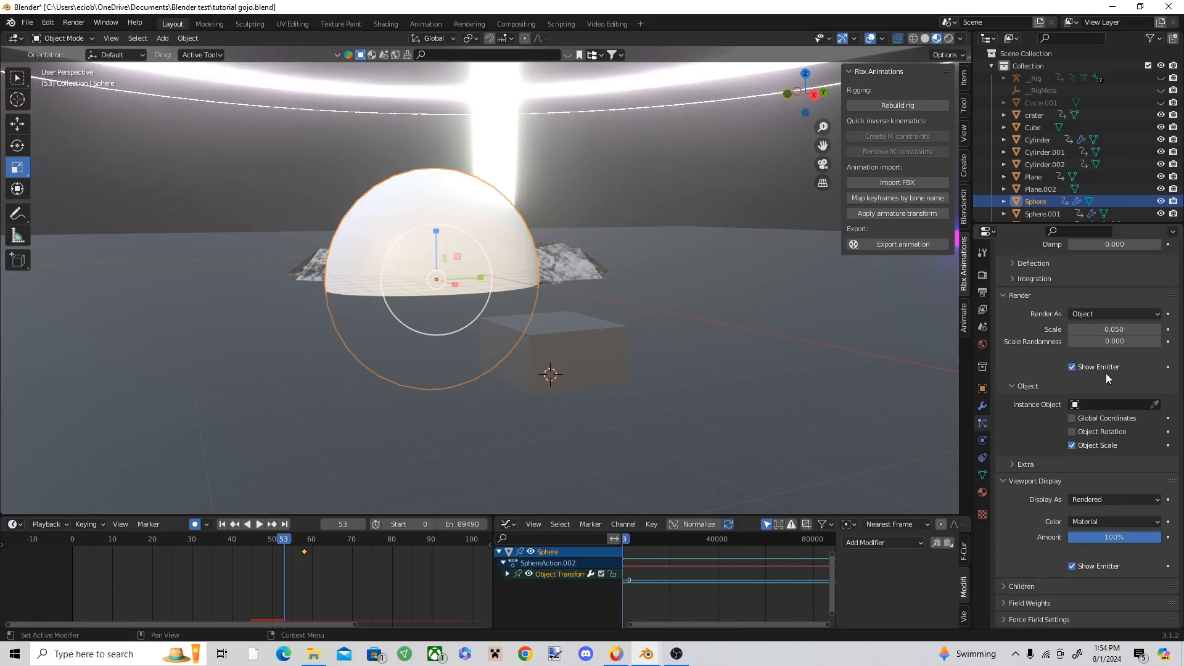
{"action": "left_click", "coordinate": [581, 337]}
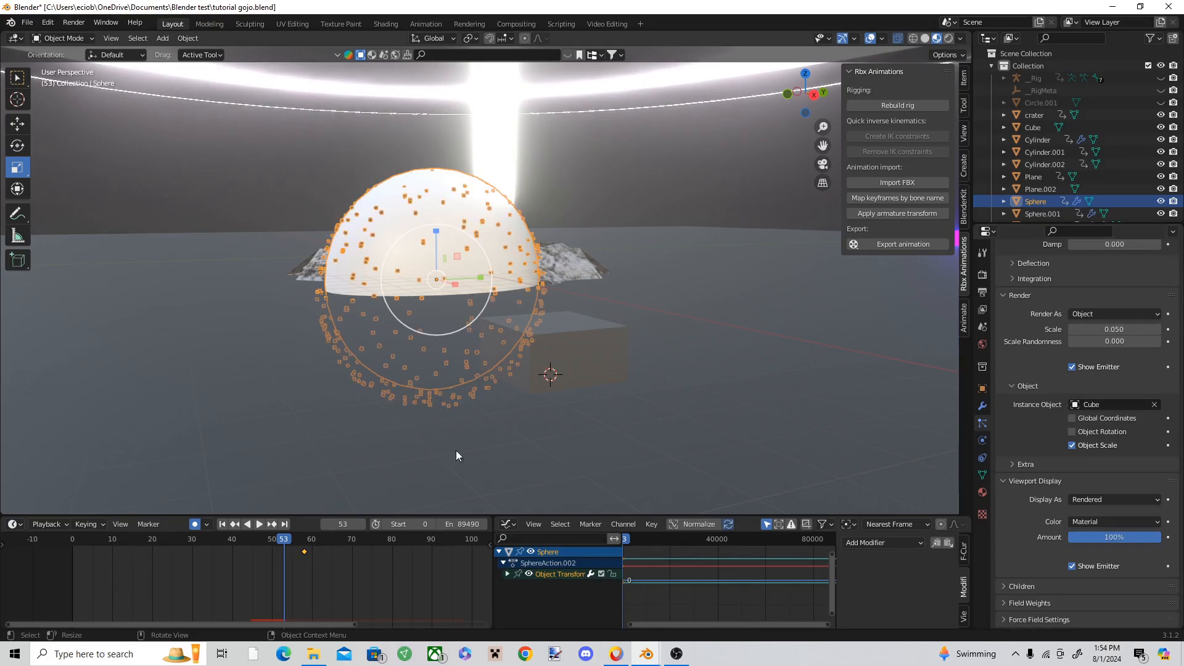
Step: Play the particles from frame 45 to frame 63, and set their scale to about 0.6 with scale randomness 1.000
{"action": "left_click_drag", "start_coordinate": [293, 544], "coordinate": [251, 523]}
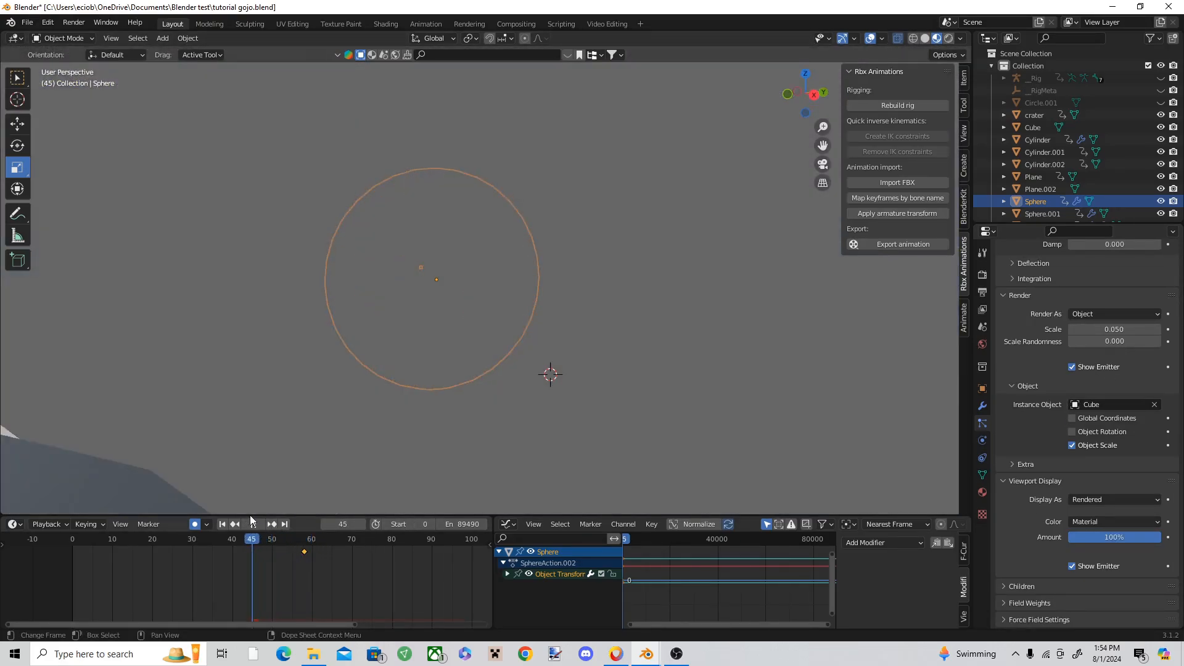
{"action": "key", "text": "space"}
{"action": "key", "text": "space"}
{"action": "middle_click_drag", "start_coordinate": [509, 396], "coordinate": [492, 387]}
{"action": "scroll", "coordinate": [492, 388], "scroll_direction": "down", "scroll_amount": 1}
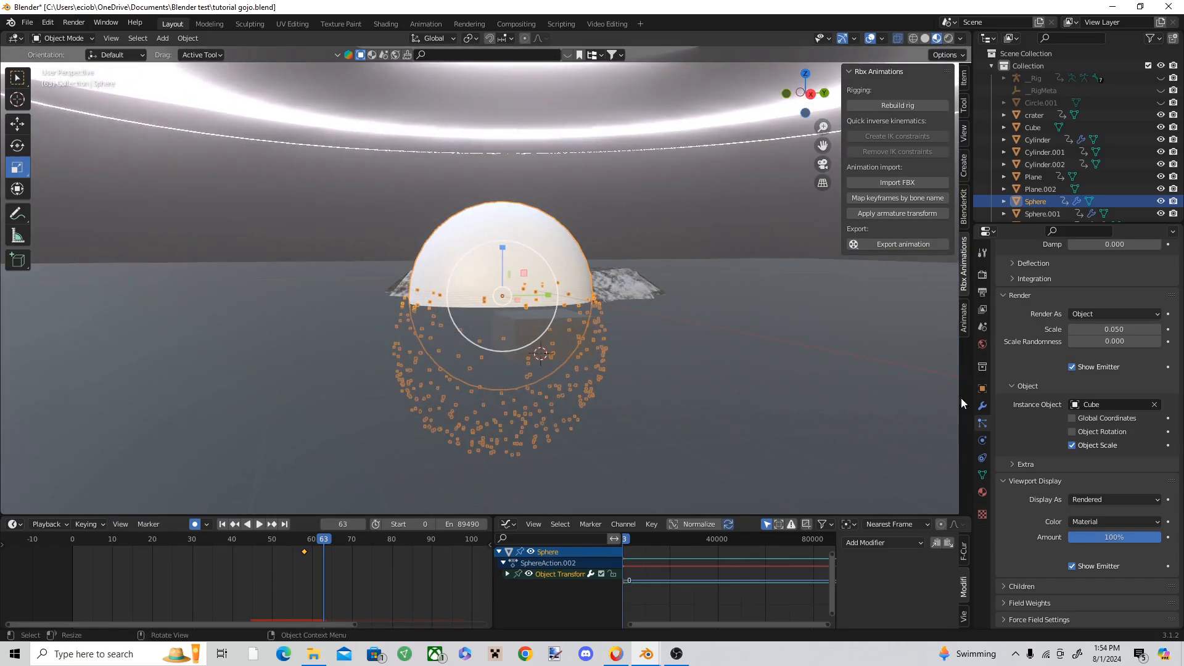
{"action": "scroll", "coordinate": [1090, 448], "scroll_direction": "up", "scroll_amount": 5}
{"action": "left_click_drag", "start_coordinate": [1104, 489], "coordinate": [1129, 472]}
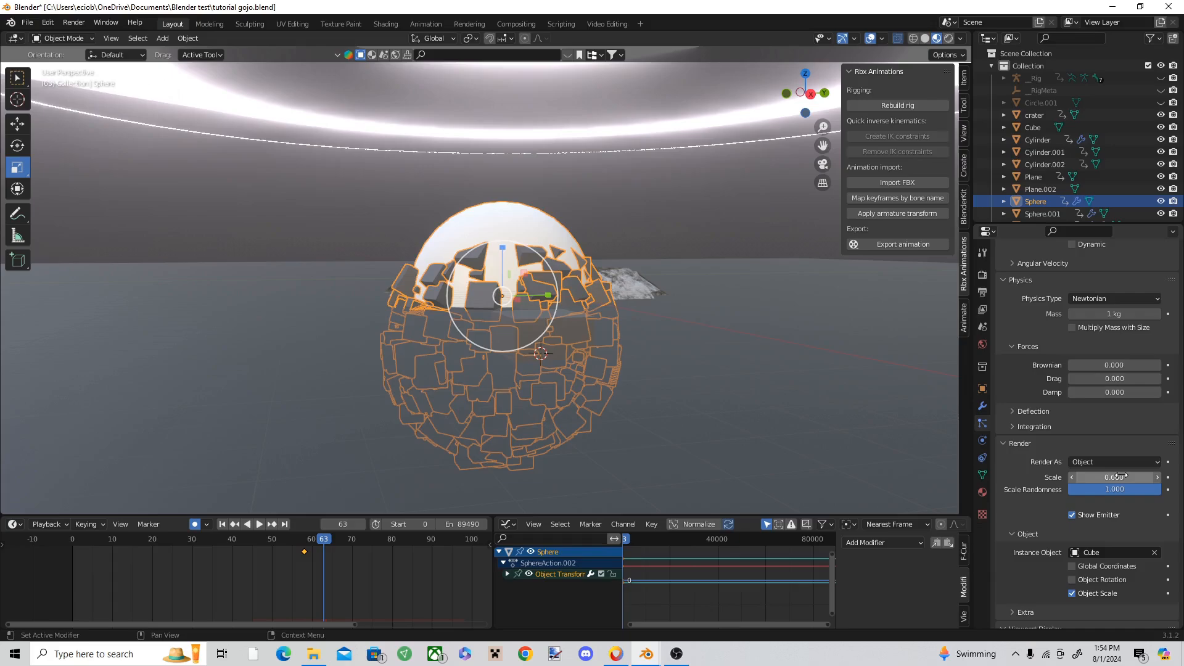
Step: Set the particles' velocity Randomize to 18.430 and replay the debris burst from frame 45
{"action": "scroll", "coordinate": [1118, 459], "scroll_direction": "up", "scroll_amount": 15}
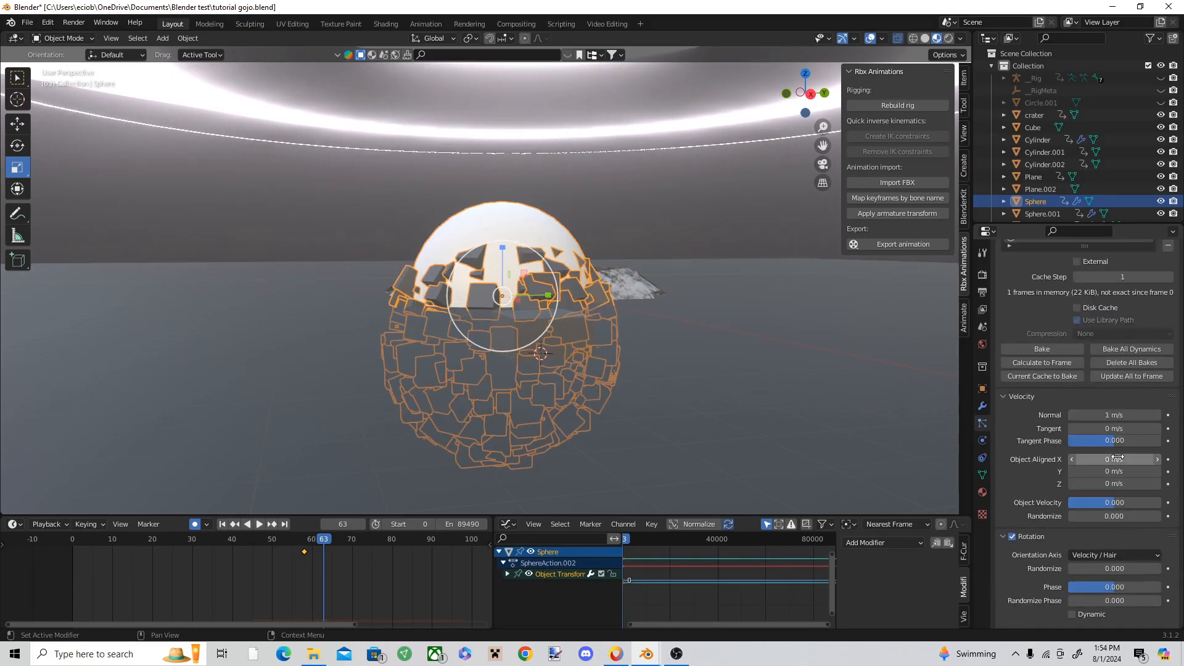
{"action": "scroll", "coordinate": [1117, 456], "scroll_direction": "down", "scroll_amount": 9}
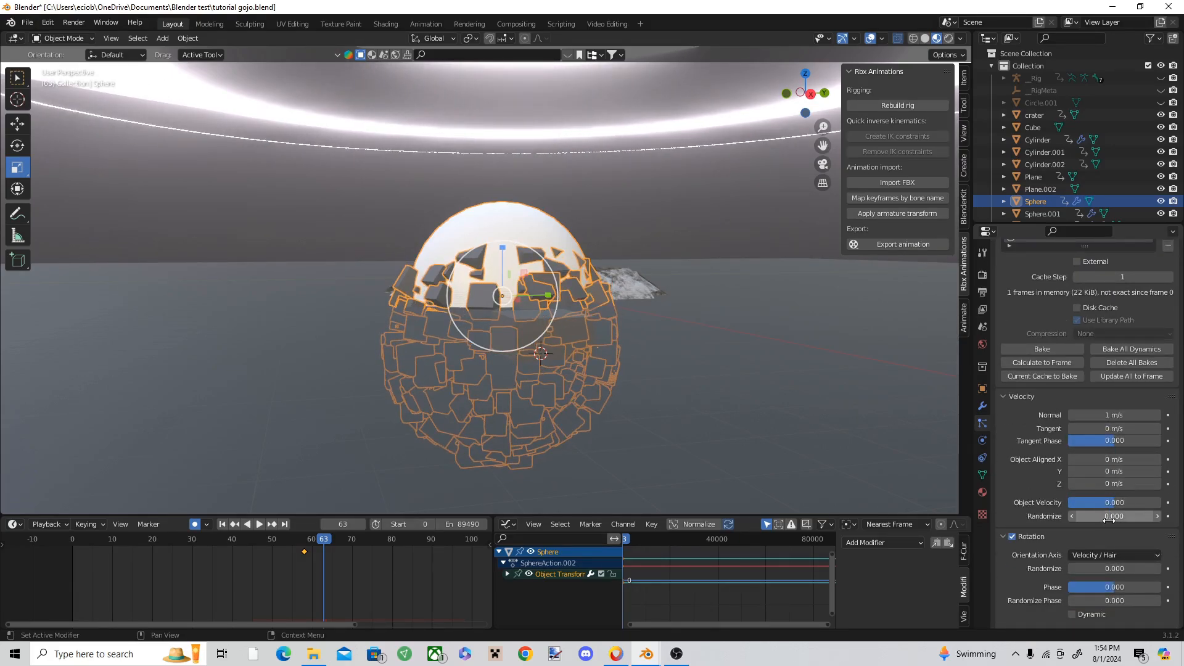
{"action": "left_click_drag", "start_coordinate": [1114, 516], "coordinate": [1153, 516]}
{"action": "left_click_drag", "start_coordinate": [324, 538], "coordinate": [284, 538]}
{"action": "key", "text": "space"}
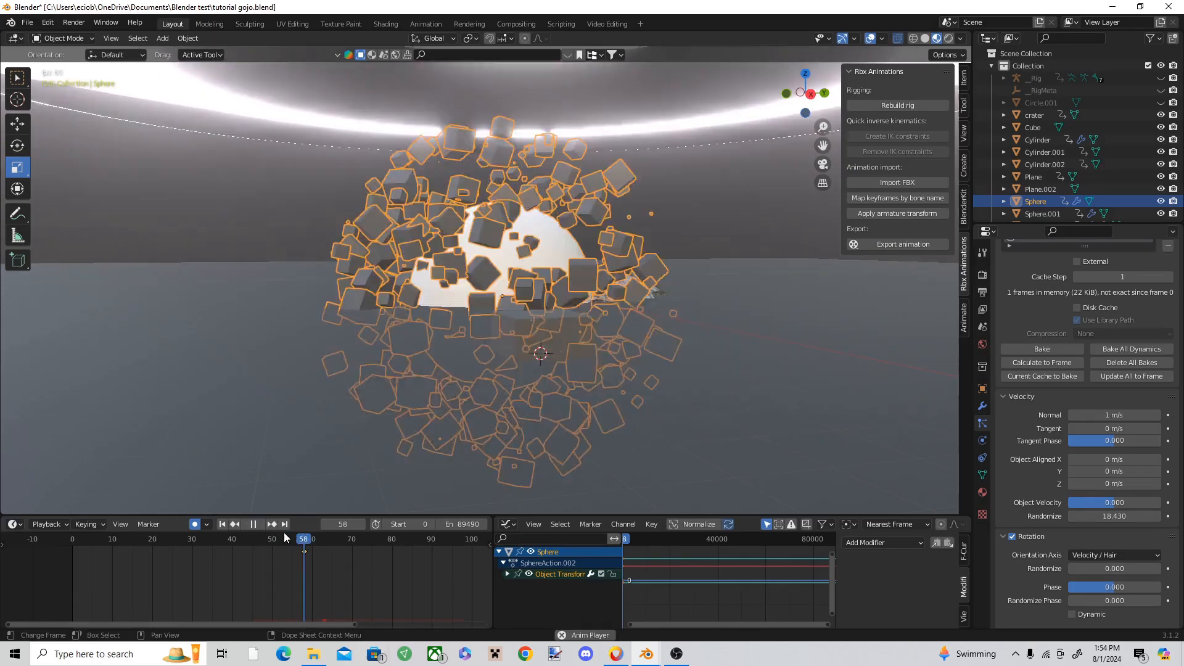
{"action": "key", "text": "space"}
{"action": "left_click_drag", "start_coordinate": [398, 541], "coordinate": [253, 542]}
{"action": "key", "text": "space"}
{"action": "scroll", "coordinate": [253, 545], "scroll_direction": "down", "scroll_amount": 2}
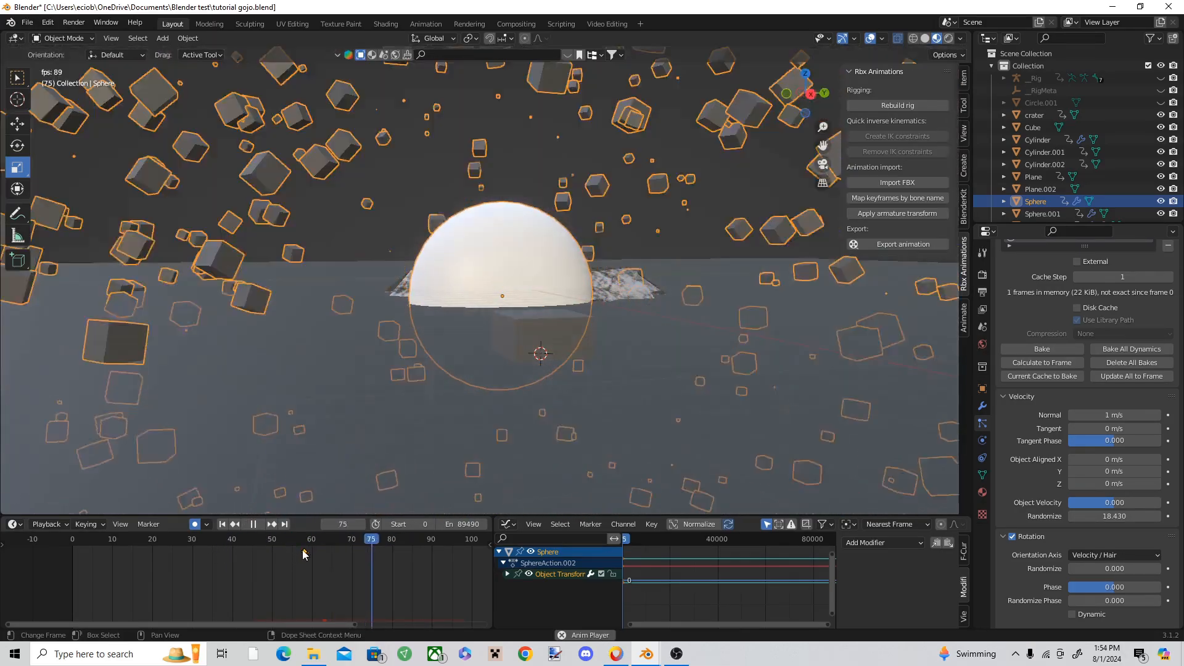
{"action": "key", "text": "space"}
Step: Make the emitter sphere invisible with a new material using alpha 0.000, Alpha Blend mode and shadow mode None
{"action": "left_click", "coordinate": [983, 492]}
{"action": "scroll", "coordinate": [1109, 481], "scroll_direction": "down", "scroll_amount": 1}
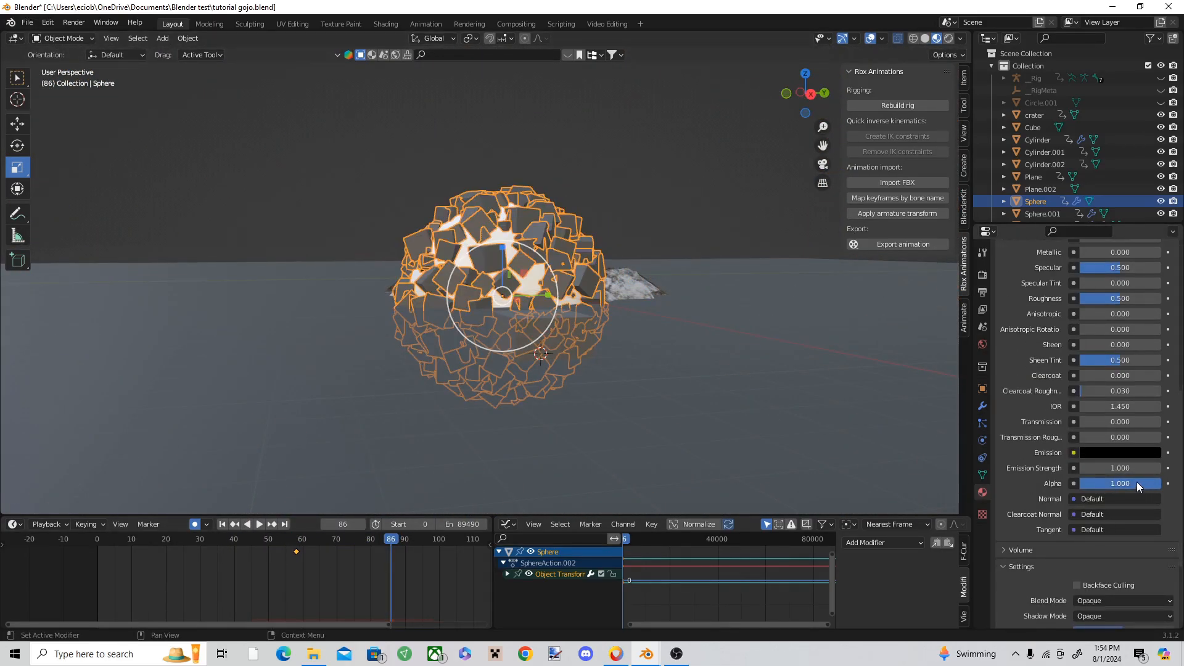
{"action": "left_click_drag", "start_coordinate": [1137, 482], "coordinate": [1116, 483]}
{"action": "scroll", "coordinate": [1116, 483], "scroll_direction": "down", "scroll_amount": 2}
{"action": "left_click", "coordinate": [1109, 551]}
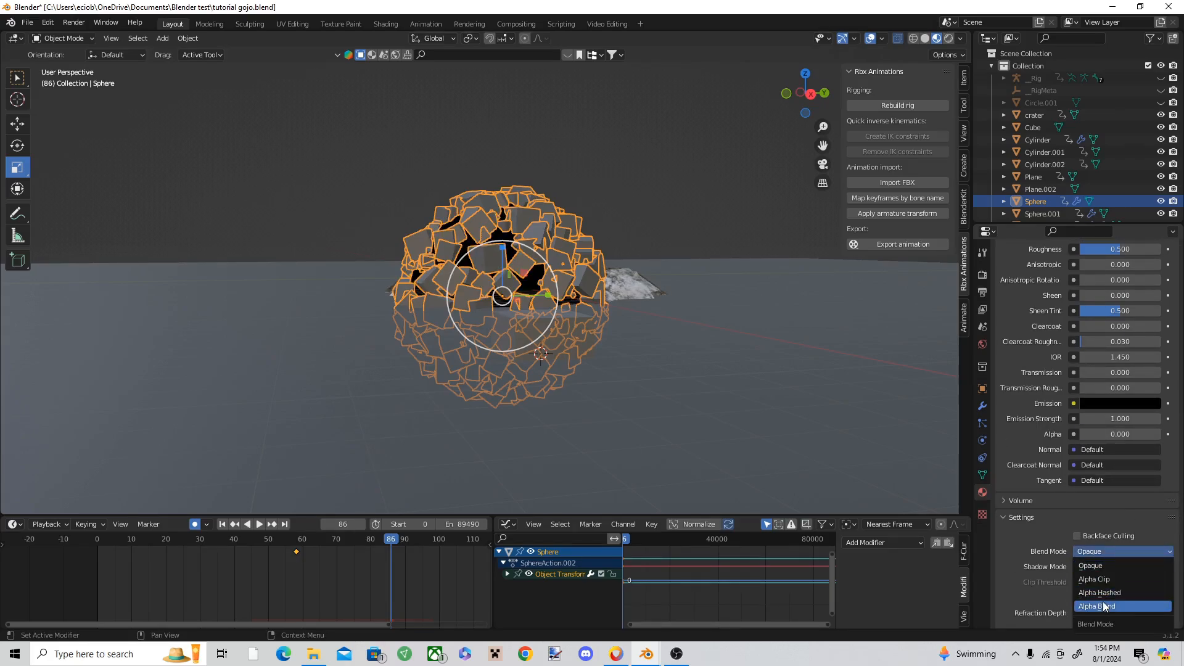
{"action": "left_click", "coordinate": [1105, 606]}
{"action": "scroll", "coordinate": [1105, 566], "scroll_direction": "down", "scroll_amount": 2}
{"action": "left_click", "coordinate": [1116, 520]}
{"action": "left_click", "coordinate": [1114, 529]}
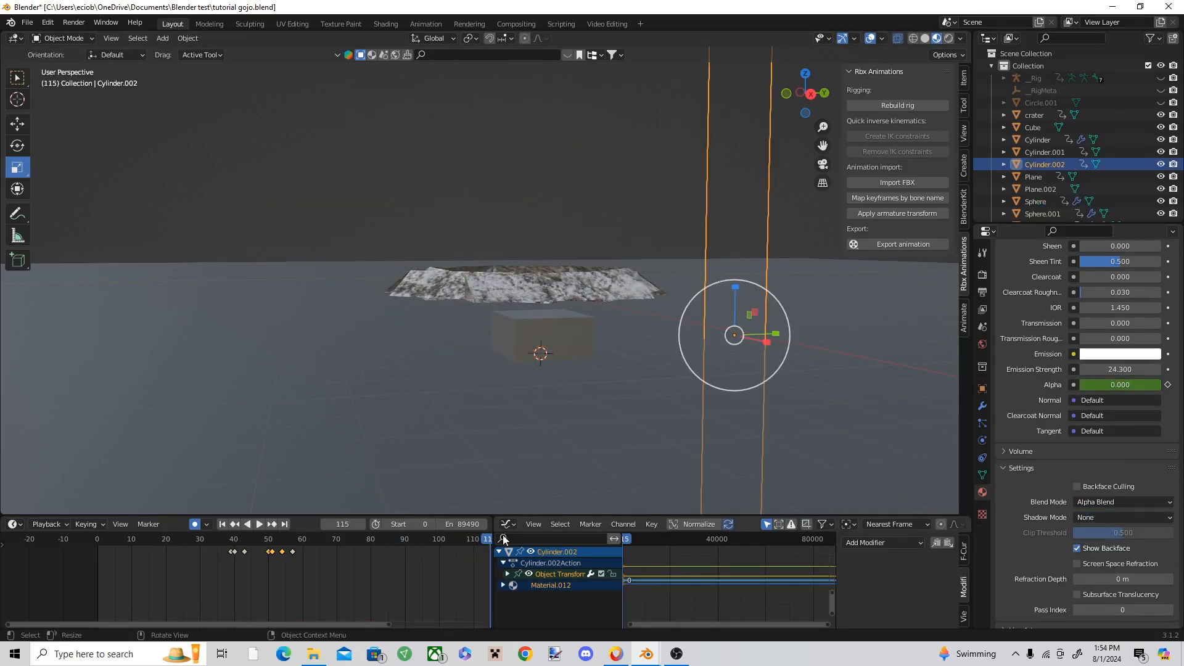
Step: Replay the animation up to frame 67 to check the debris burst, and reopen the sphere's particle emission settings
{"action": "left_click_drag", "start_coordinate": [487, 542], "coordinate": [161, 554]}
{"action": "key", "text": "space"}
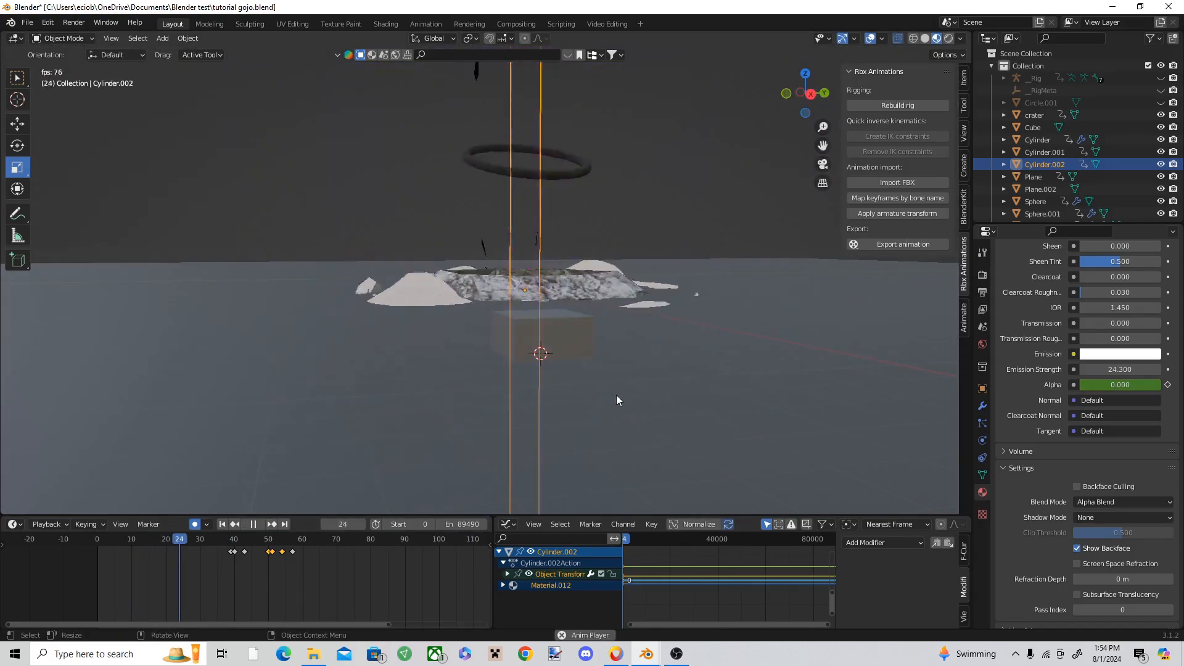
{"action": "middle_click_drag", "start_coordinate": [616, 395], "coordinate": [593, 382]}
{"action": "key", "text": "space"}
{"action": "left_click", "coordinate": [430, 240]}
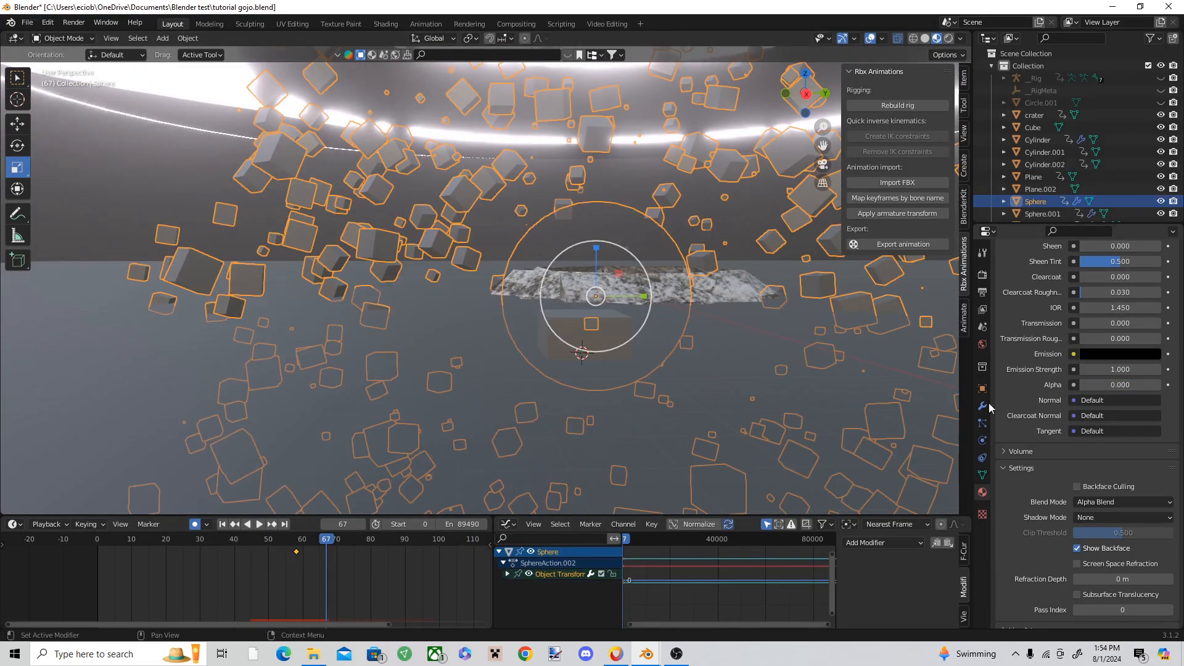
{"action": "left_click", "coordinate": [980, 424]}
{"action": "scroll", "coordinate": [1128, 366], "scroll_direction": "up", "scroll_amount": 12}
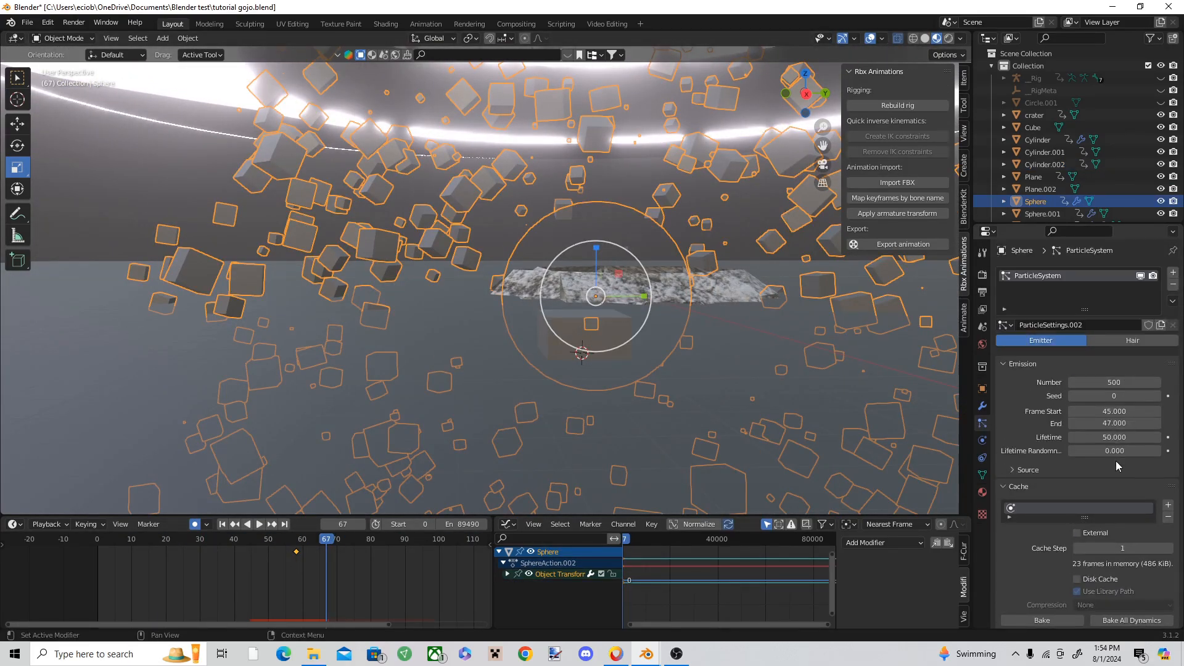
Step: Deselect the emitter sphere and replay the debris burst through to frame 169 to check the cubes' flight
{"action": "left_click", "coordinate": [171, 209]}
{"action": "left_click_drag", "start_coordinate": [265, 538], "coordinate": [195, 528]}
{"action": "key", "text": "space"}
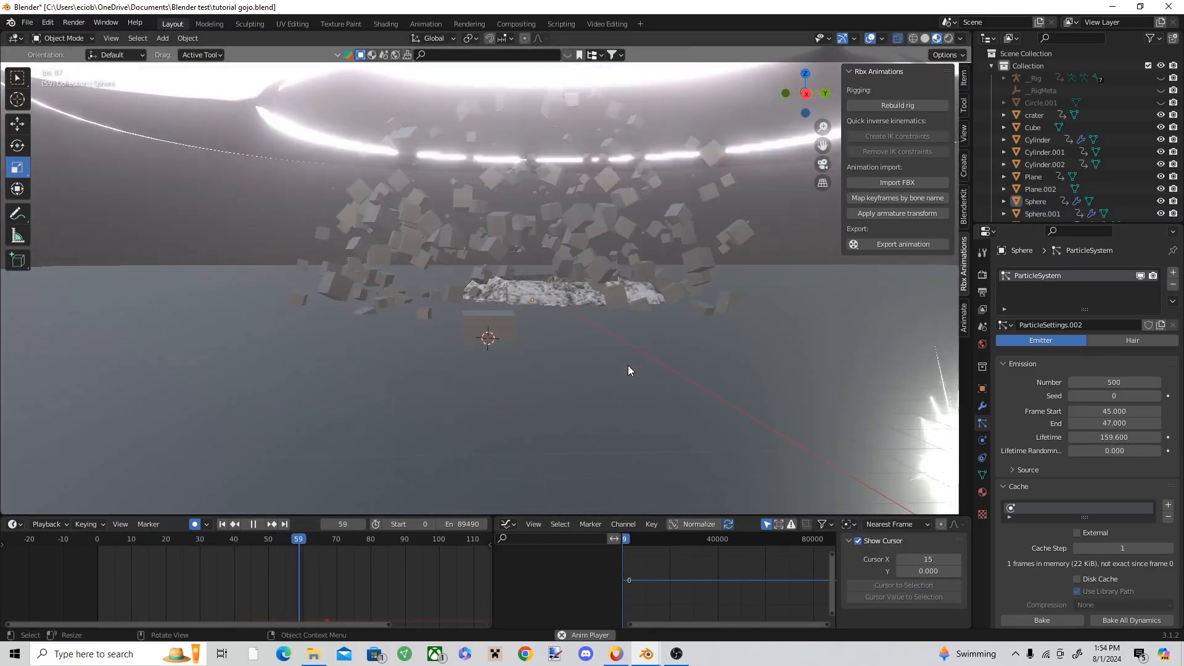
{"action": "scroll", "coordinate": [413, 580], "scroll_direction": "down", "scroll_amount": 3}
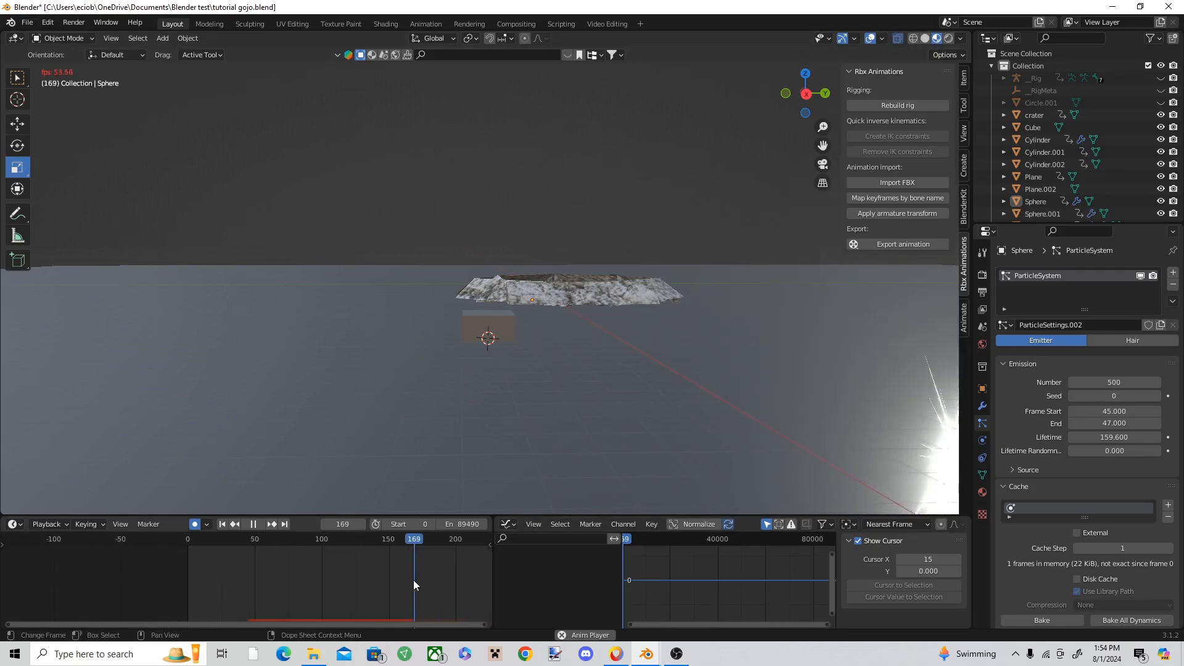
{"action": "key", "text": "shift+Left"}
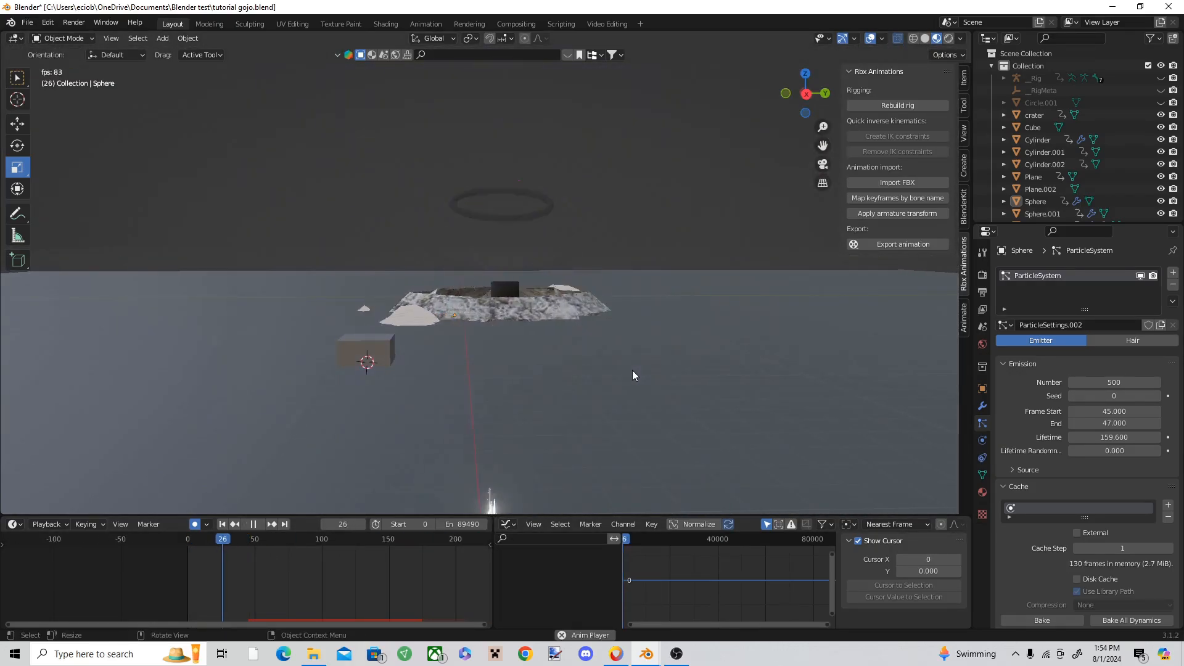
Step: Switch to the hollow purple.blend11 window and play to frame 747 to examine the purple explosion dome
{"action": "left_click", "coordinate": [646, 653]}
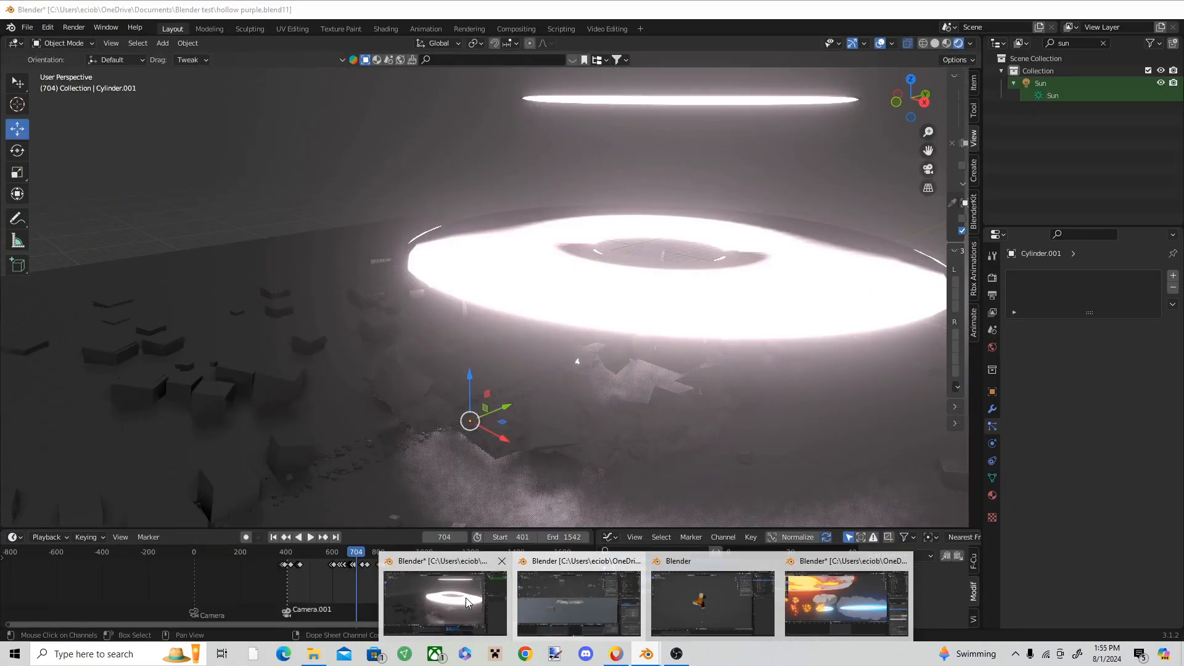
{"action": "left_click", "coordinate": [465, 598]}
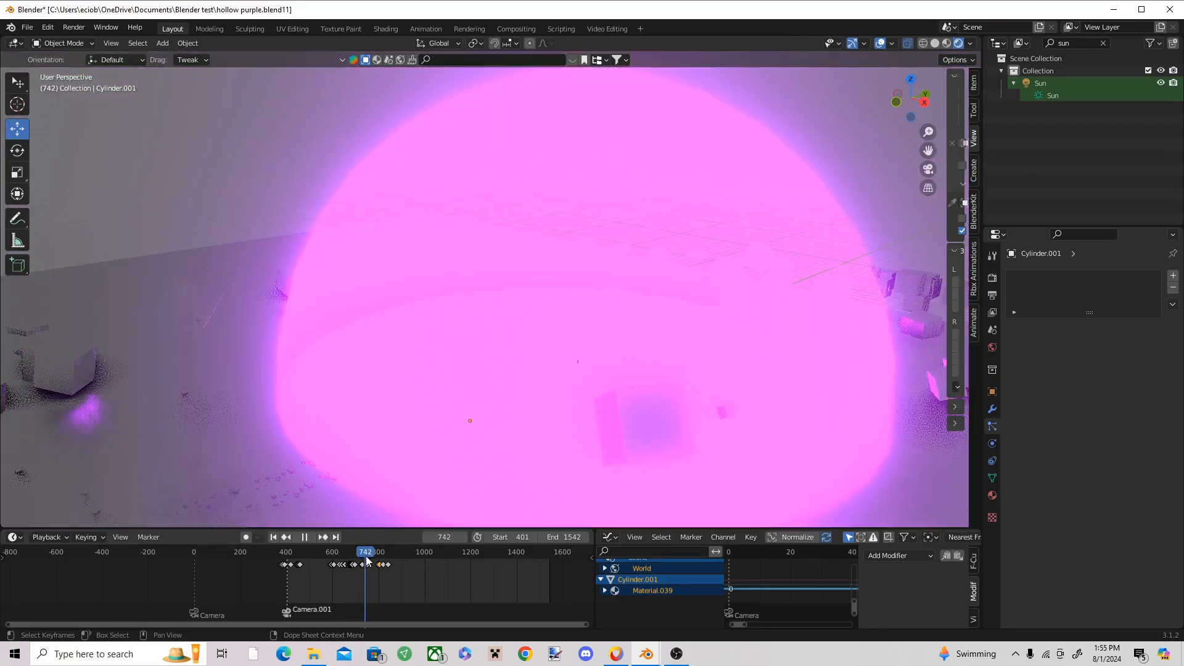
{"action": "key", "text": "space"}
{"action": "left_click", "coordinate": [620, 305]}
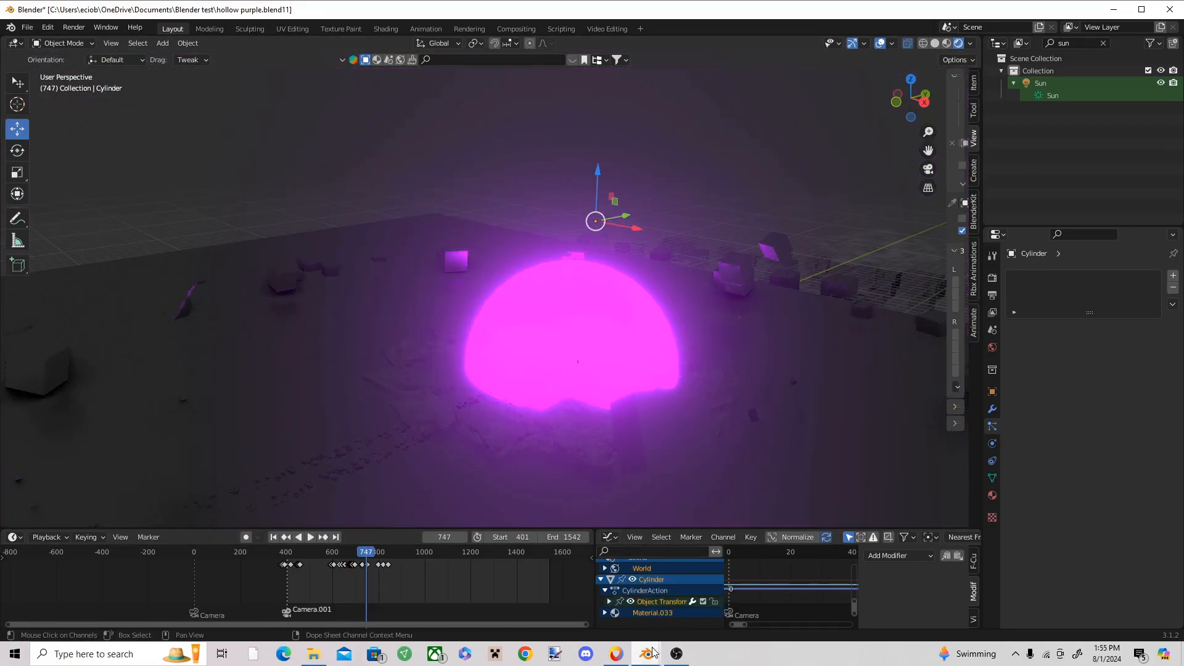
Step: Switch back to tutorial gojo.blend and add a large UV sphere centred on the crater at frame 100
{"action": "mouse_move", "coordinate": [647, 653]}
{"action": "left_click", "coordinate": [612, 597]}
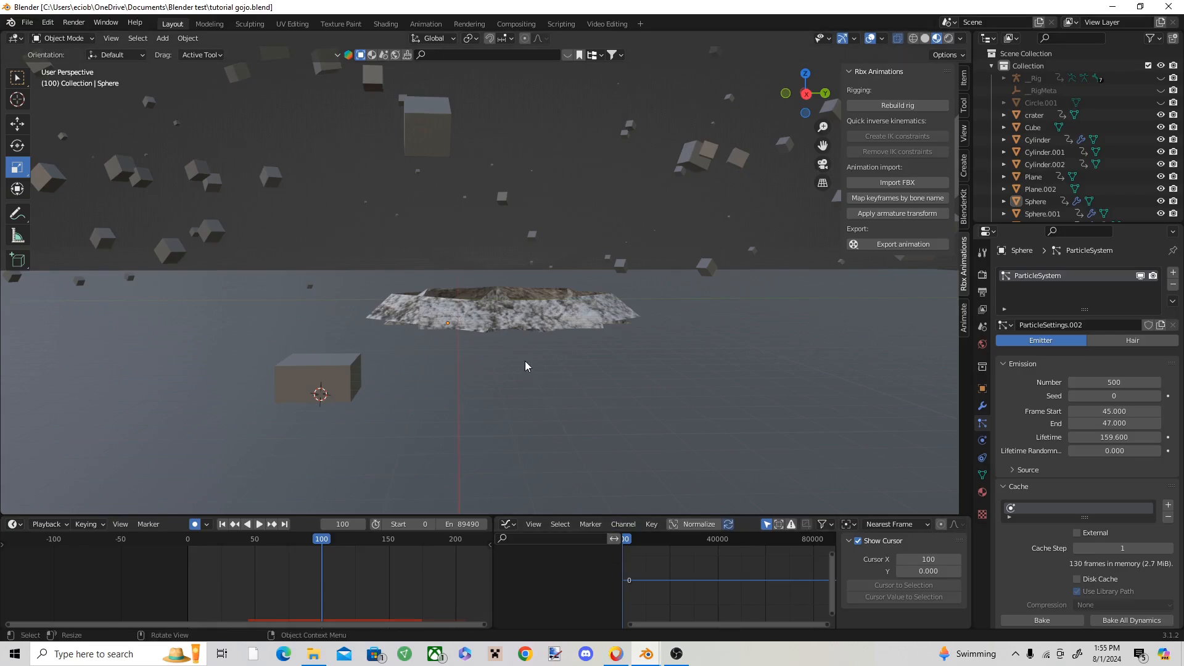
{"action": "left_click", "coordinate": [162, 38]}
{"action": "mouse_move", "coordinate": [250, 54]}
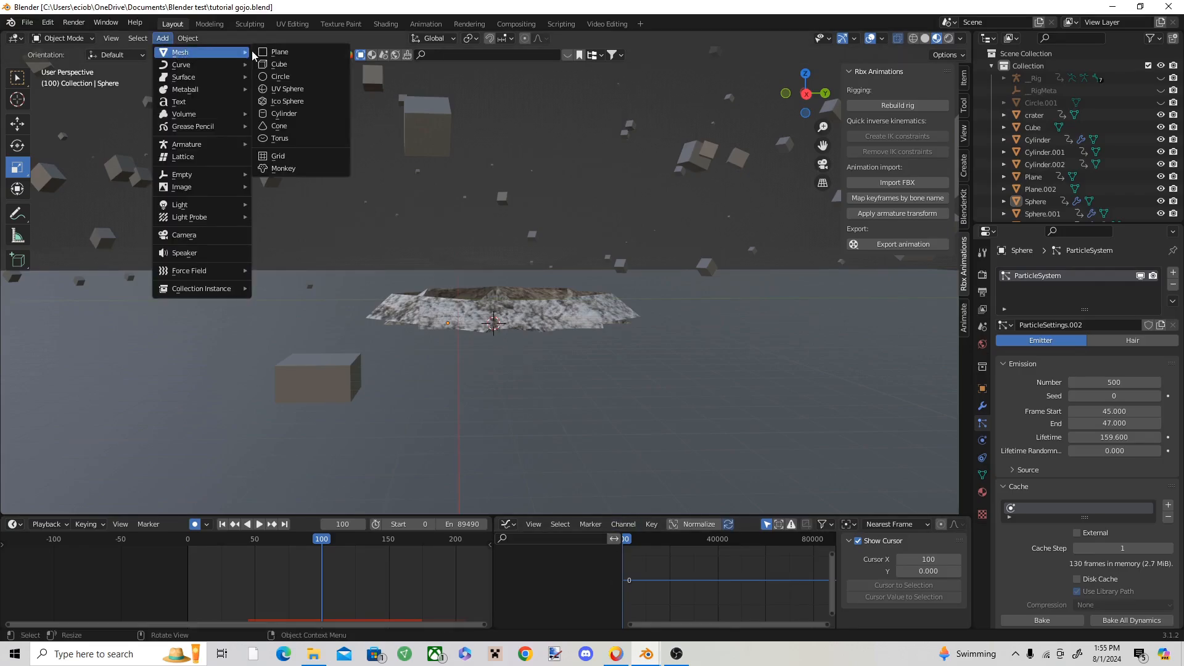
{"action": "left_click", "coordinate": [297, 88]}
{"action": "left_click_drag", "start_coordinate": [540, 279], "coordinate": [834, 453]}
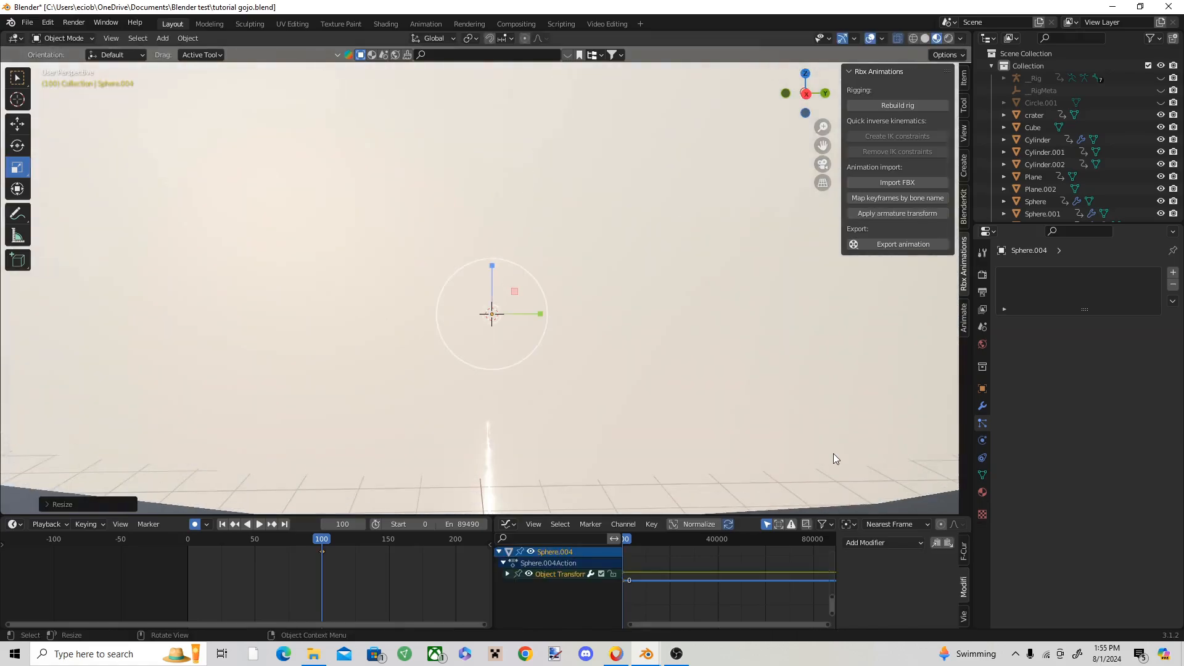
Step: Give the new sphere a new material with purple emission and an emission strength of 42.1
{"action": "left_click", "coordinate": [983, 491]}
{"action": "left_click", "coordinate": [1116, 325]}
{"action": "scroll", "coordinate": [1116, 420], "scroll_direction": "down", "scroll_amount": 6}
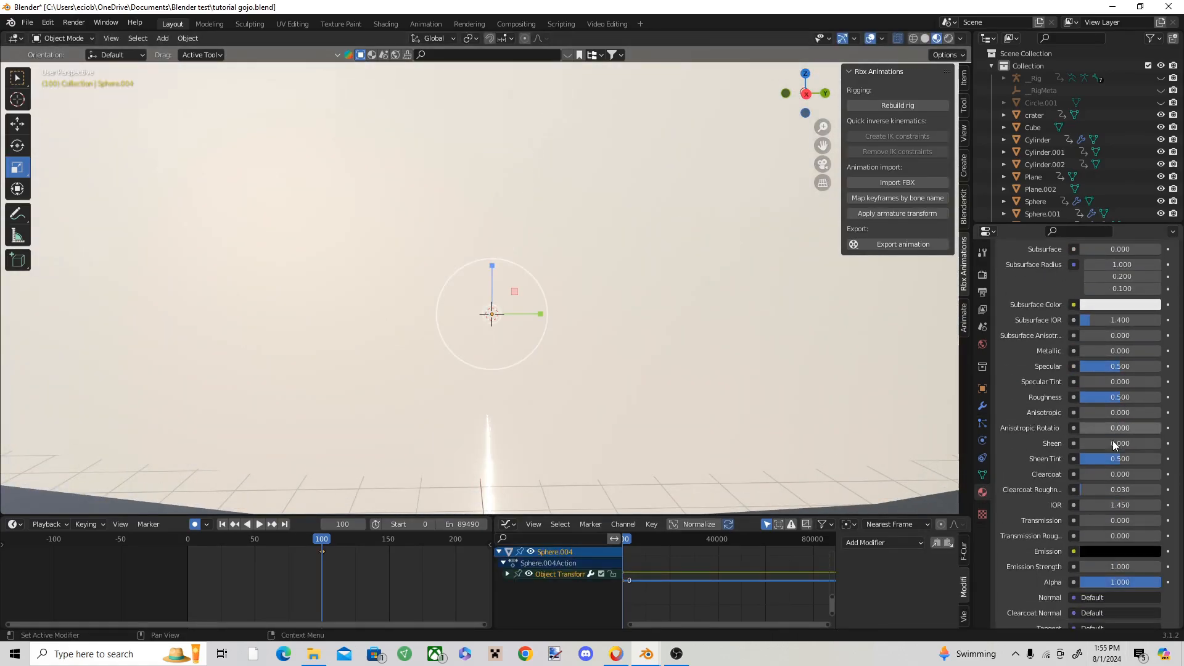
{"action": "left_click", "coordinate": [1118, 553]}
{"action": "left_click_drag", "start_coordinate": [1151, 464], "coordinate": [1152, 370]}
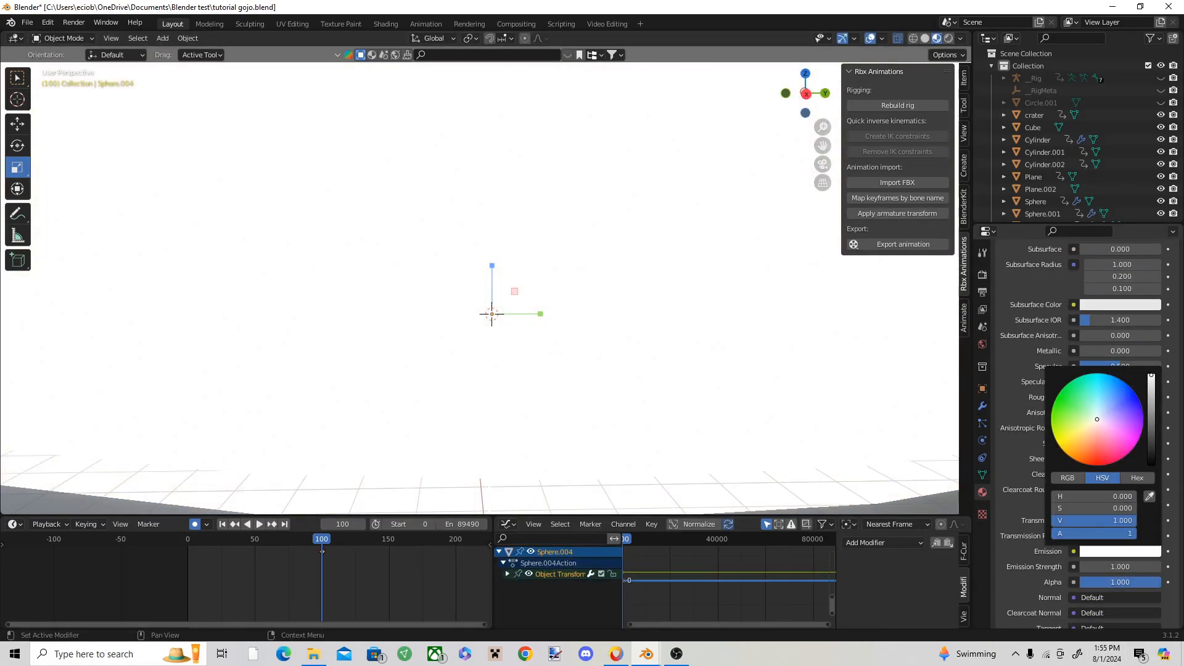
{"action": "left_click", "coordinate": [1118, 551]}
{"action": "left_click", "coordinate": [1143, 426]}
{"action": "double_click", "coordinate": [1121, 567]}
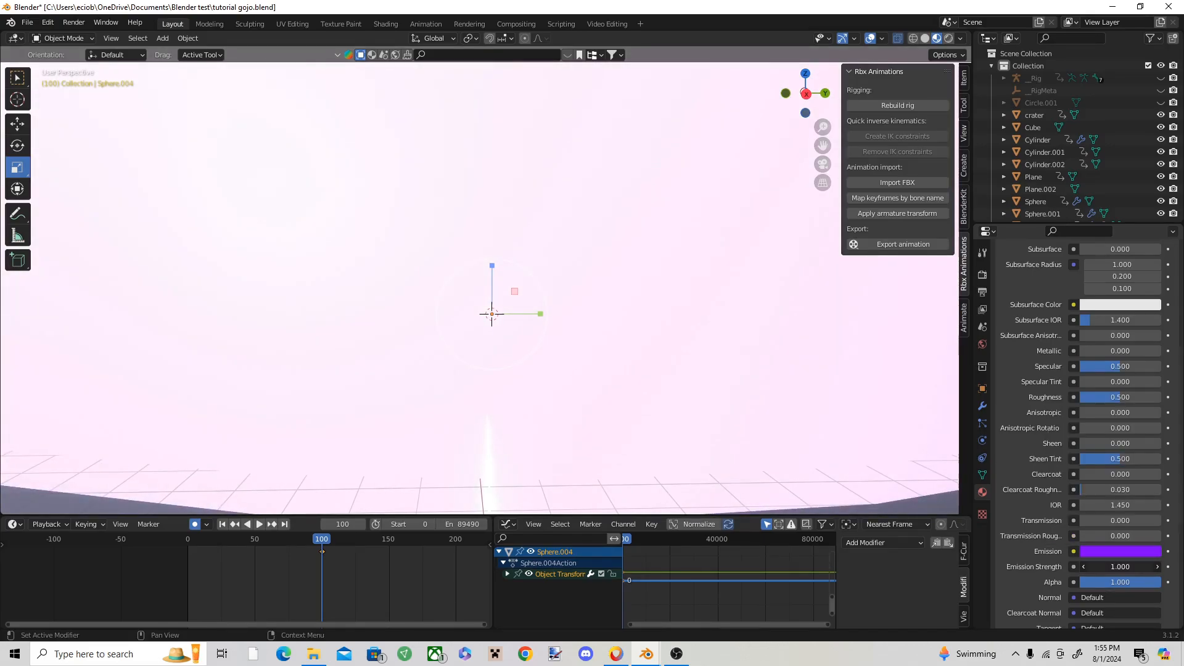
{"action": "type", "text": "42.1"}
{"action": "key", "text": "Return"}
{"action": "scroll", "coordinate": [536, 320], "scroll_direction": "up", "scroll_amount": 1}
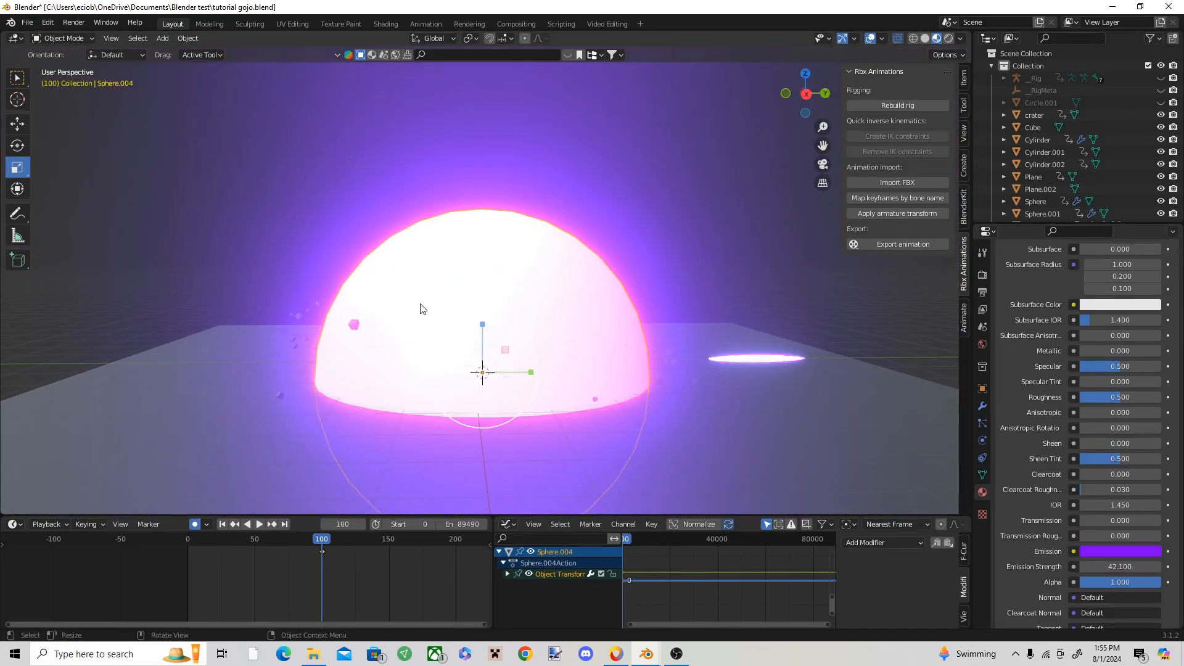
Step: Resize the purple sphere at frame 100 so that it forms a huge dome covering the crater
{"action": "key", "text": "s"}
{"action": "left_click", "coordinate": [501, 351]}
{"action": "mouse_move", "coordinate": [501, 351]}
{"action": "middle_mouse_down"}
{"action": "mouse_move", "coordinate": [473, 362]}
{"action": "mouse_move", "coordinate": [533, 358]}
{"action": "mouse_move", "coordinate": [475, 356]}
{"action": "mouse_move", "coordinate": [500, 344]}
{"action": "middle_mouse_up"}
{"action": "scroll", "coordinate": [500, 344], "scroll_direction": "up", "scroll_amount": 3}
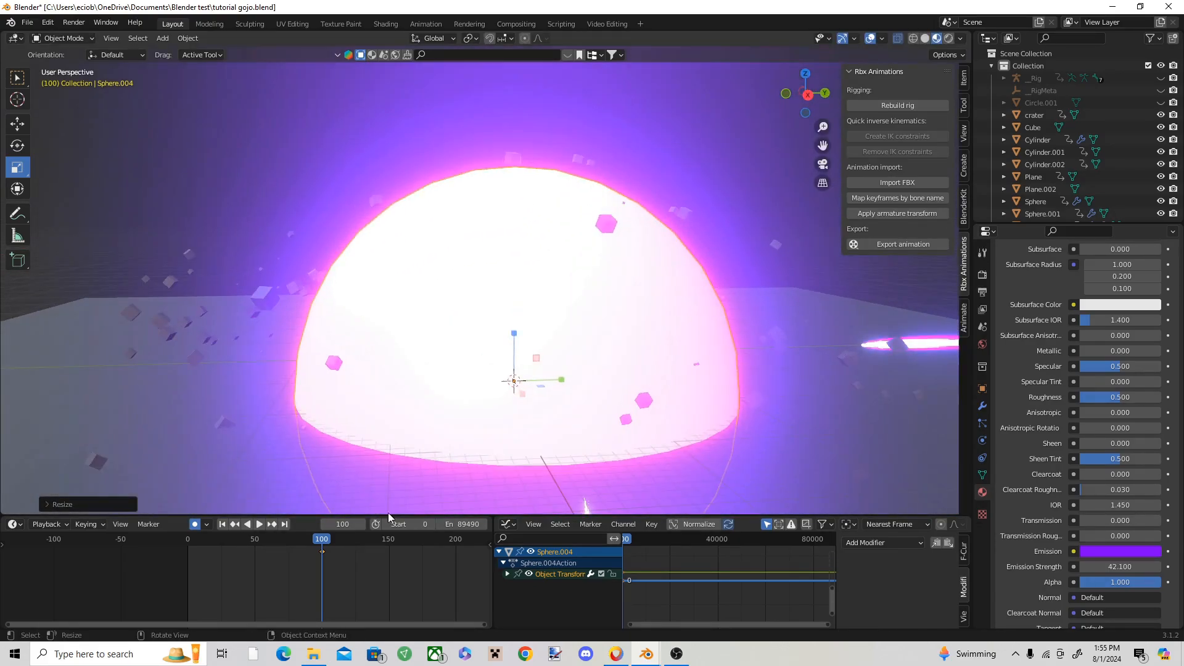
Step: Keyframe the dome's location, rotation and scale at frame 73, and add another keyframe at frame 72
{"action": "left_click_drag", "start_coordinate": [321, 539], "coordinate": [283, 520]}
{"action": "key", "text": "space"}
{"action": "key", "text": "i"}
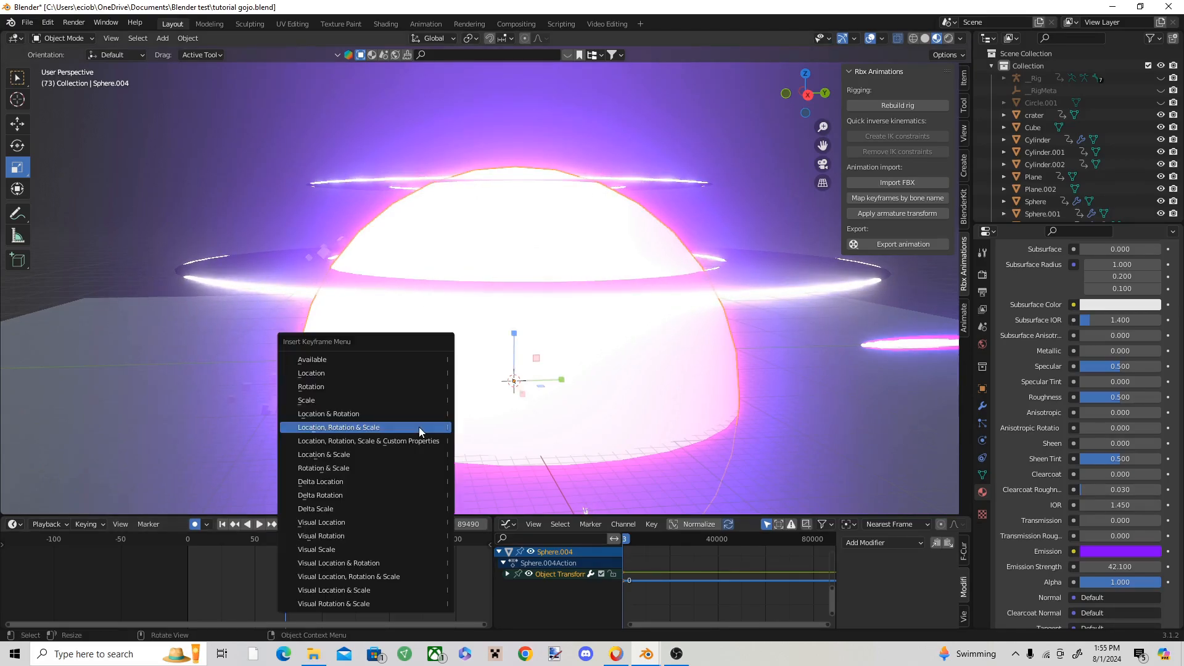
{"action": "left_click", "coordinate": [419, 427]}
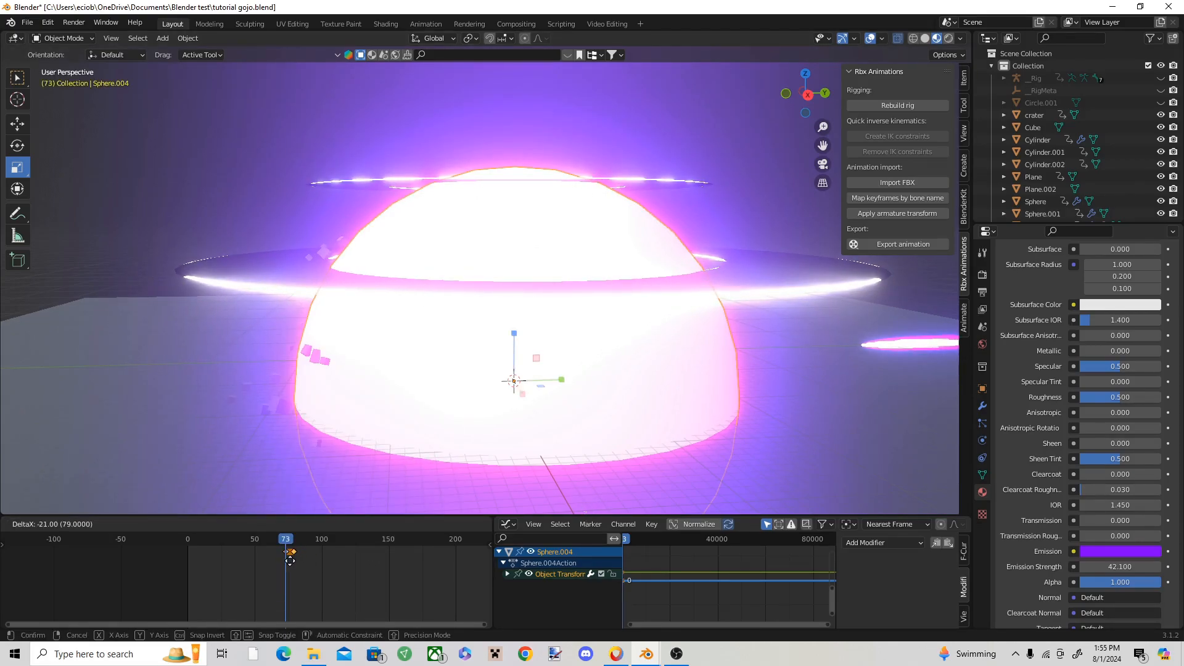
{"action": "scroll", "coordinate": [296, 555], "scroll_direction": "up", "scroll_amount": 5}
{"action": "scroll", "coordinate": [301, 551], "scroll_direction": "up", "scroll_amount": 1}
{"action": "left_click_drag", "start_coordinate": [406, 536], "coordinate": [403, 537]}
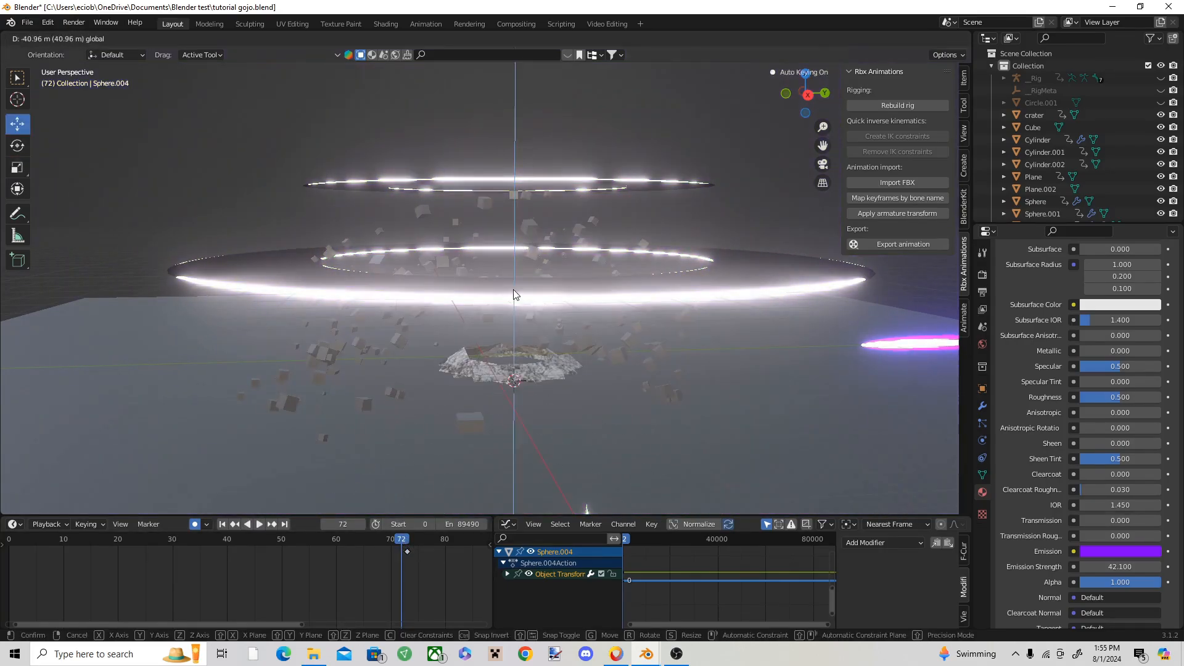
{"action": "key", "text": "i"}
{"action": "left_click", "coordinate": [508, 376]}
Step: Replay the animation from before the dome's keyframes and stop at frame 126
{"action": "left_click", "coordinate": [424, 565]}
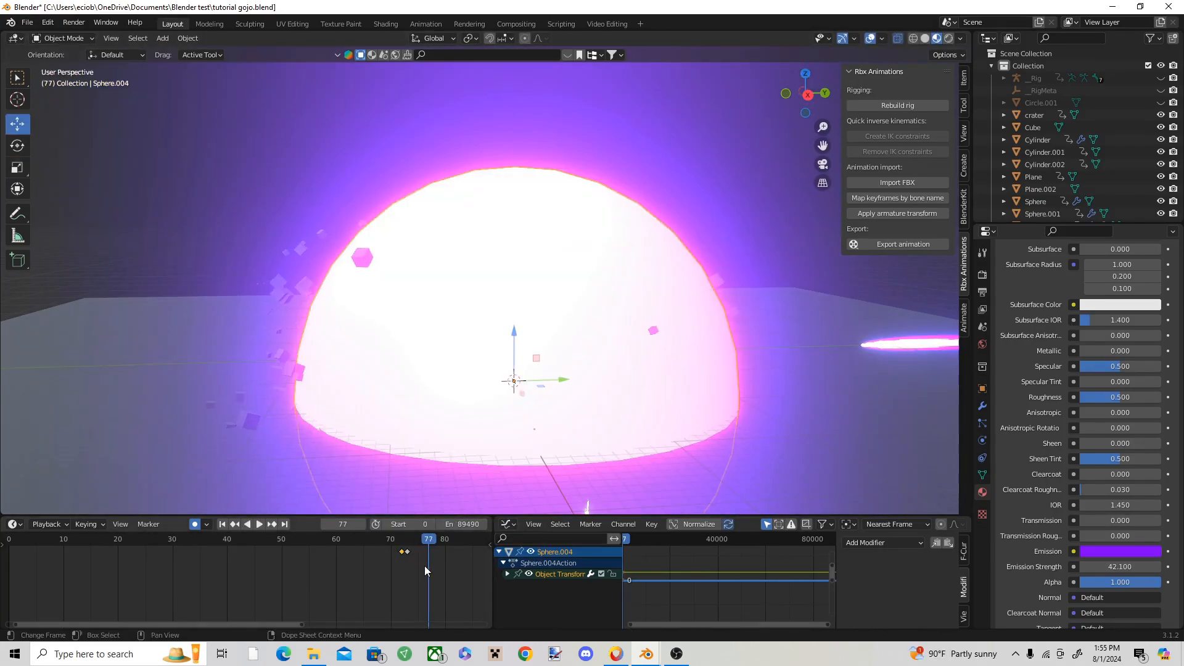
{"action": "middle_click_drag", "start_coordinate": [425, 565], "coordinate": [219, 562]}
{"action": "scroll", "coordinate": [283, 585], "scroll_direction": "down", "scroll_amount": 8}
{"action": "key", "text": "space"}
{"action": "key", "text": "space"}
{"action": "key", "text": "space"}
{"action": "key", "text": "space"}
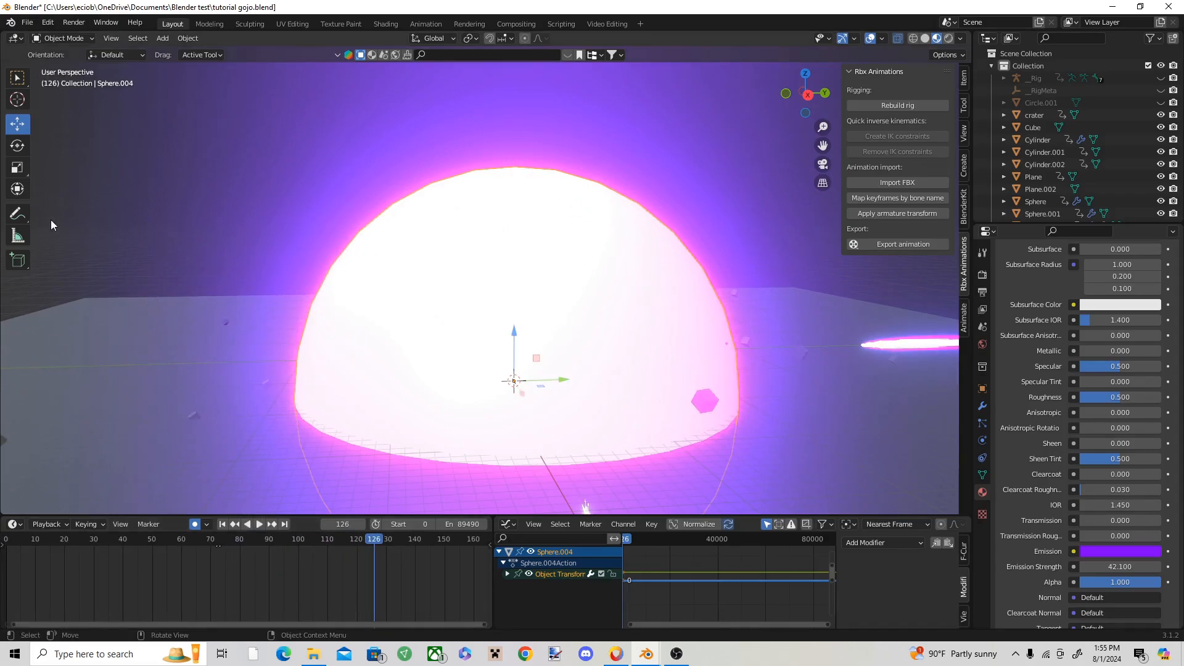
Step: Shrink the purple sphere to a tiny ball at the crater's centre and keyframe it at frame 126
{"action": "key", "text": "s"}
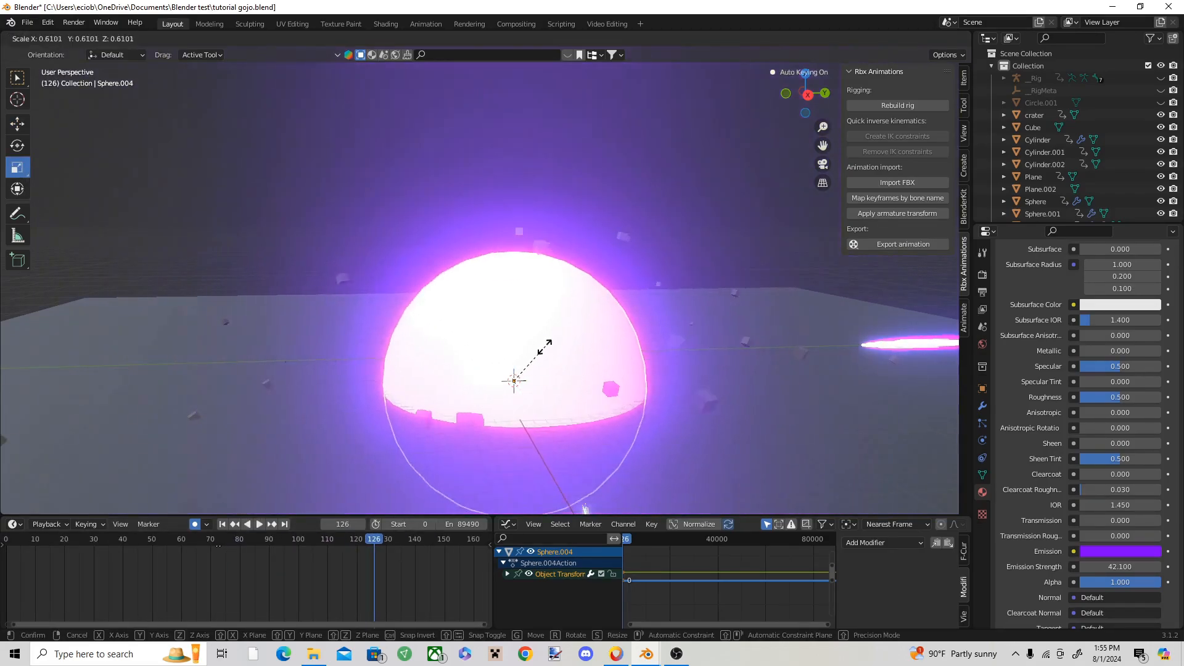
{"action": "left_click", "coordinate": [520, 384]}
{"action": "middle_click_drag", "start_coordinate": [520, 383], "coordinate": [611, 383]}
{"action": "left_click_drag", "start_coordinate": [550, 377], "coordinate": [506, 360]}
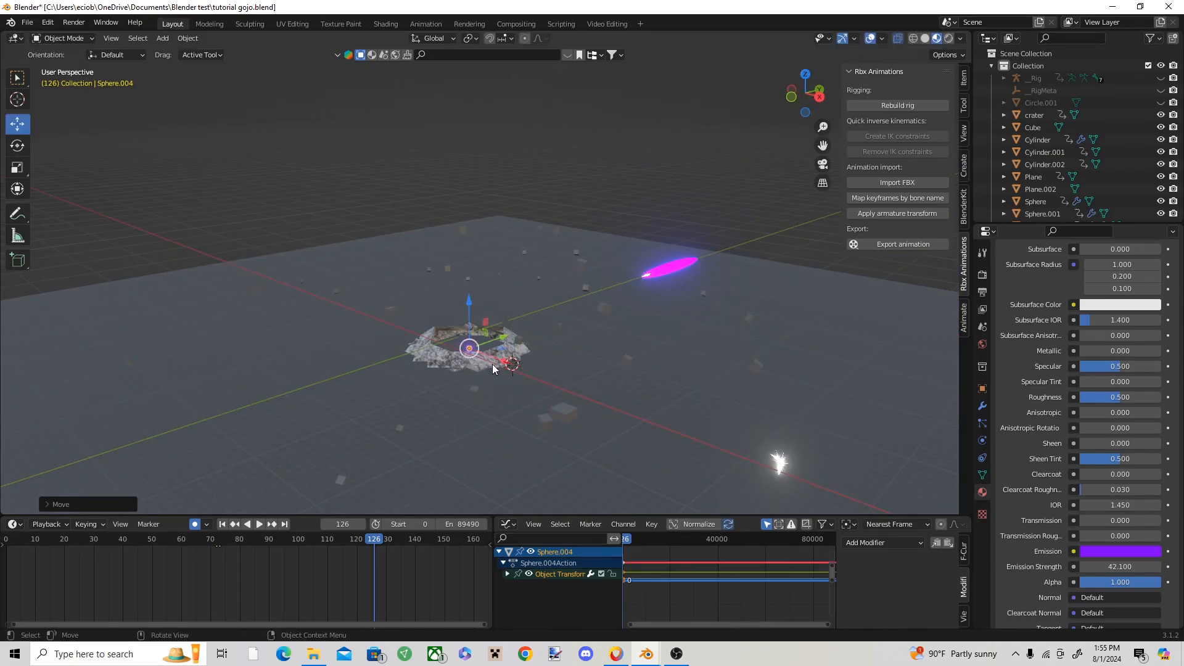
{"action": "mouse_move", "coordinate": [492, 364]}
{"action": "middle_mouse_down"}
{"action": "mouse_move", "coordinate": [450, 354]}
{"action": "mouse_move", "coordinate": [488, 350]}
{"action": "middle_mouse_up"}
{"action": "key", "text": "i"}
{"action": "left_click", "coordinate": [512, 356]}
Step: Replay the dome animation up to frame 127 to check how it shrinks into the crater
{"action": "left_click_drag", "start_coordinate": [370, 544], "coordinate": [197, 545]}
{"action": "key", "text": "space"}
{"action": "key", "text": "space"}
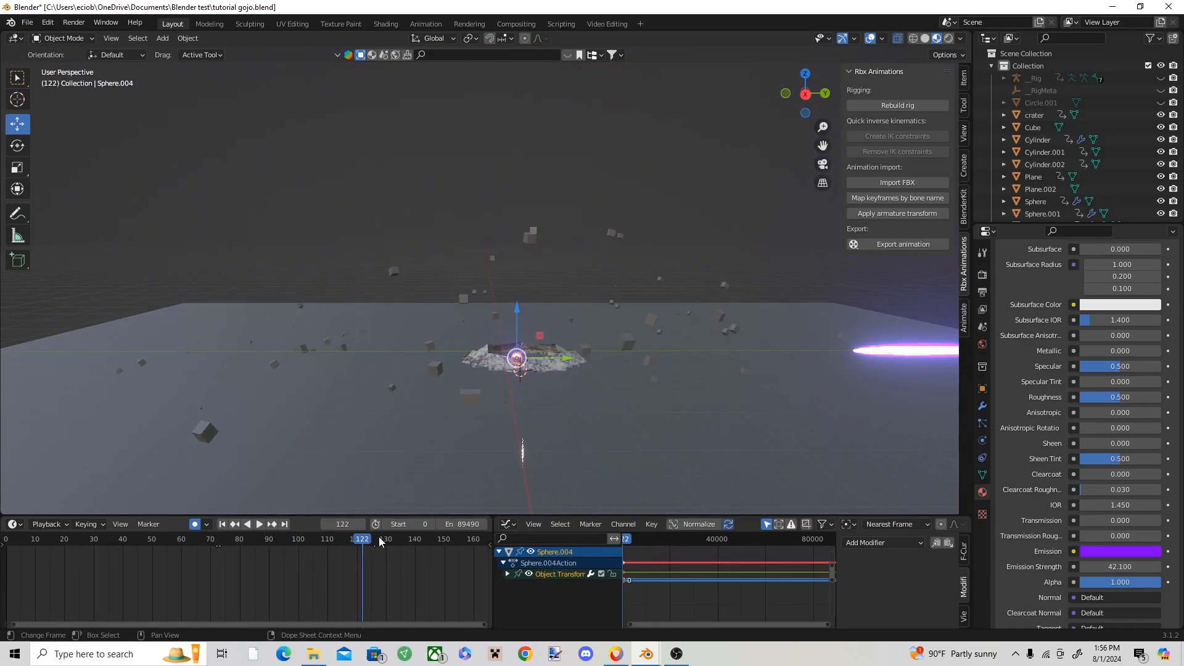
{"action": "left_click_drag", "start_coordinate": [377, 541], "coordinate": [213, 543]}
{"action": "key", "text": "space"}
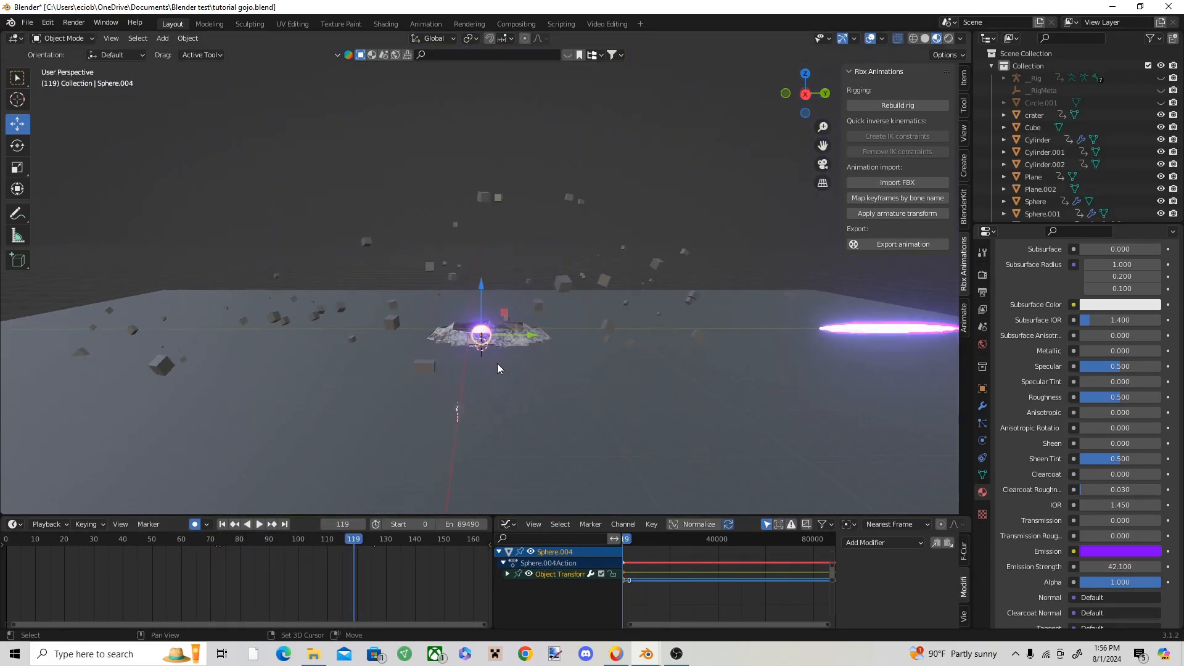
{"action": "key", "text": "space"}
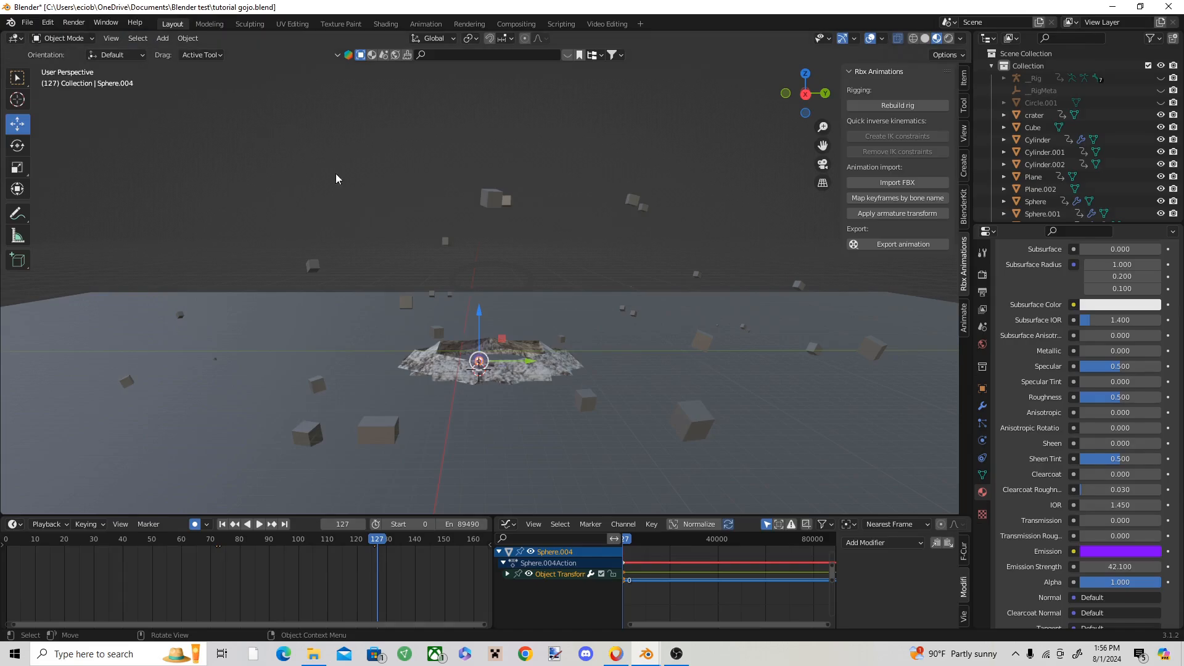
Step: Switch to the hollow purple.blend11 window and scrub to frame 819 to examine the end of the effect
{"action": "mouse_move", "coordinate": [642, 653]}
{"action": "left_click", "coordinate": [480, 598]}
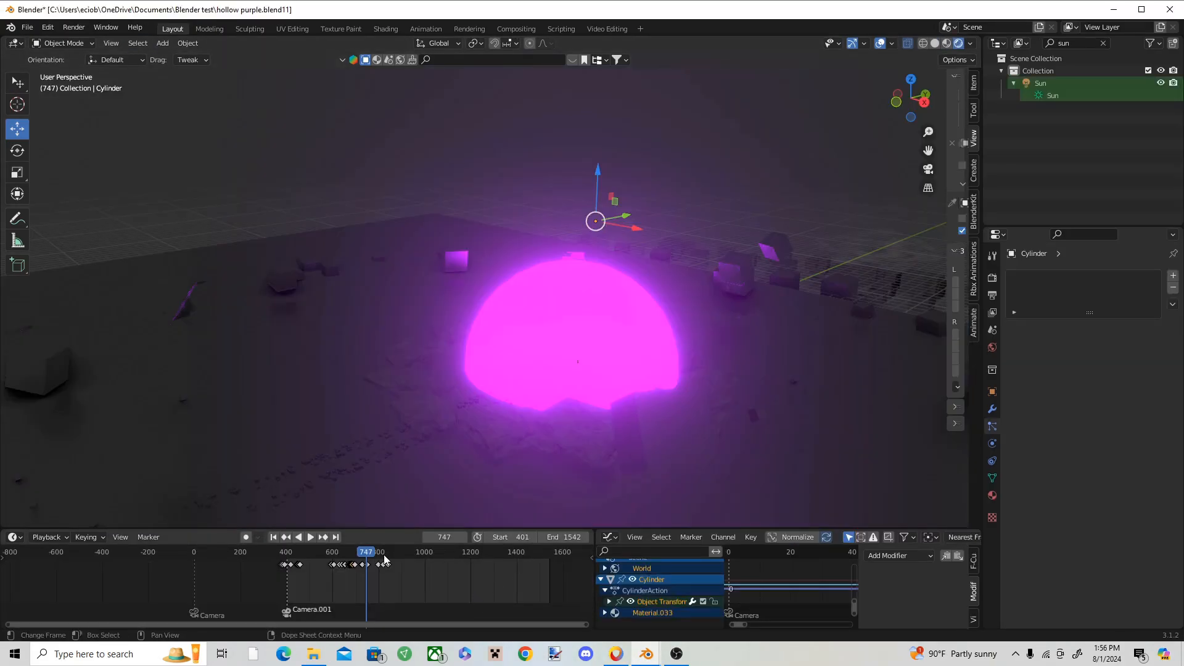
{"action": "left_click_drag", "start_coordinate": [365, 555], "coordinate": [382, 557]}
{"action": "scroll", "coordinate": [585, 332], "scroll_direction": "down", "scroll_amount": 1}
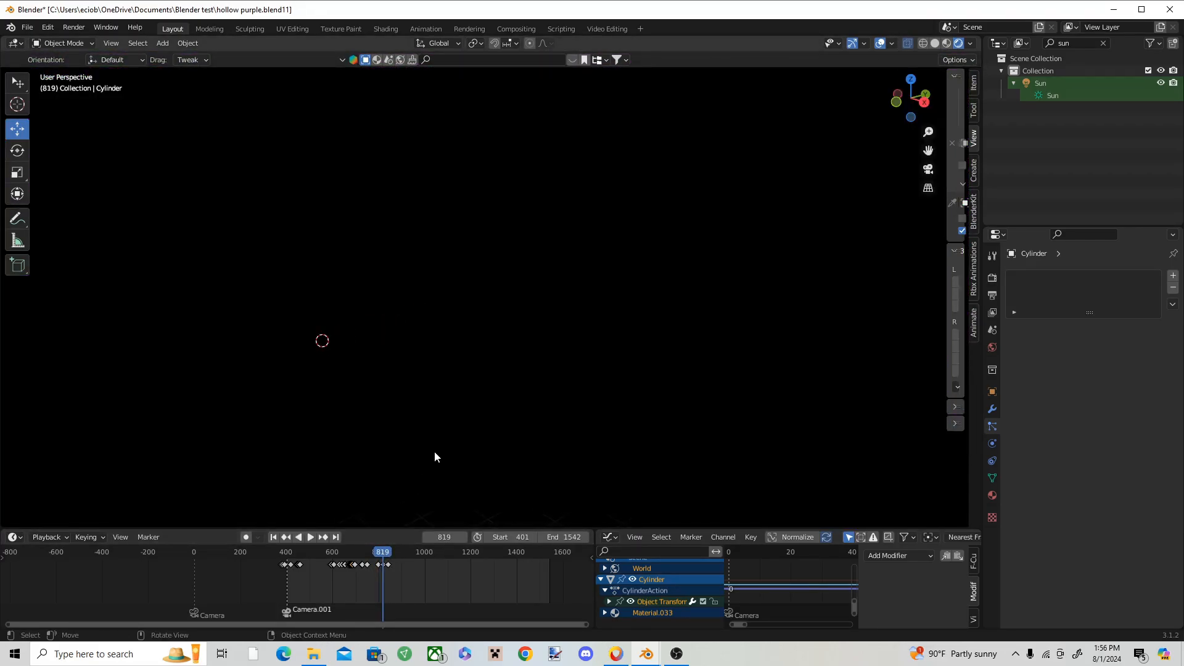
Step: In tutorial gojo.blend, go to frame 10 and copy the material nodes of the existing purple energy sphere
{"action": "key", "text": "space"}
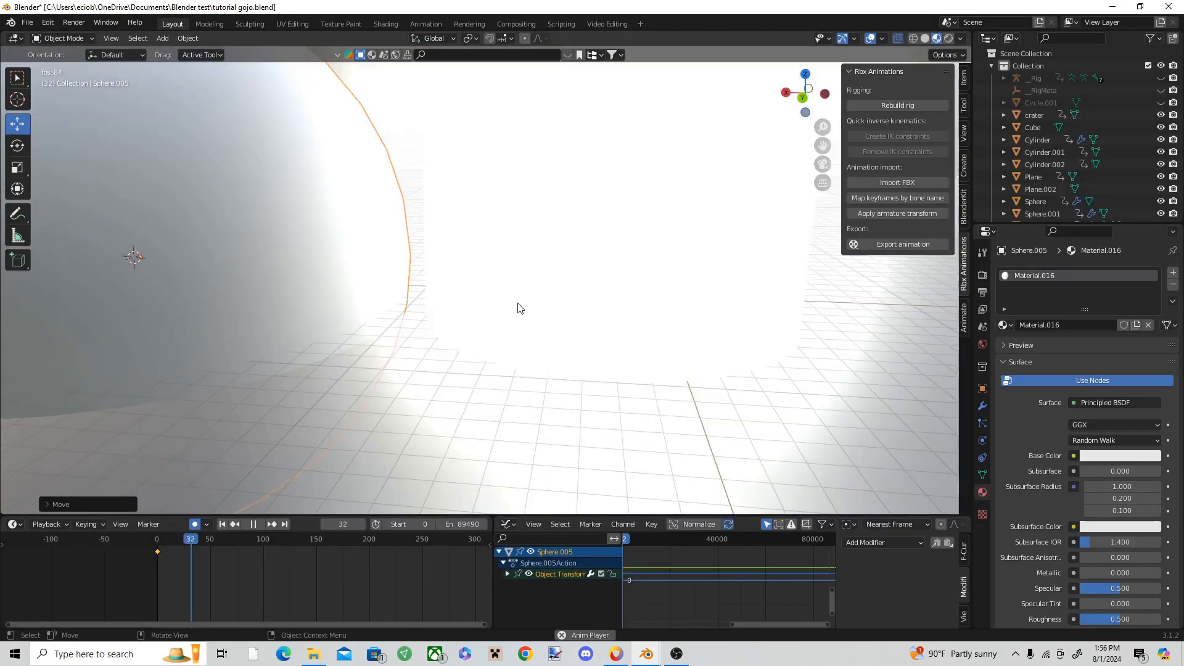
{"action": "scroll", "coordinate": [518, 303], "scroll_direction": "down", "scroll_amount": 1}
{"action": "key", "text": "space"}
{"action": "left_click", "coordinate": [168, 537]}
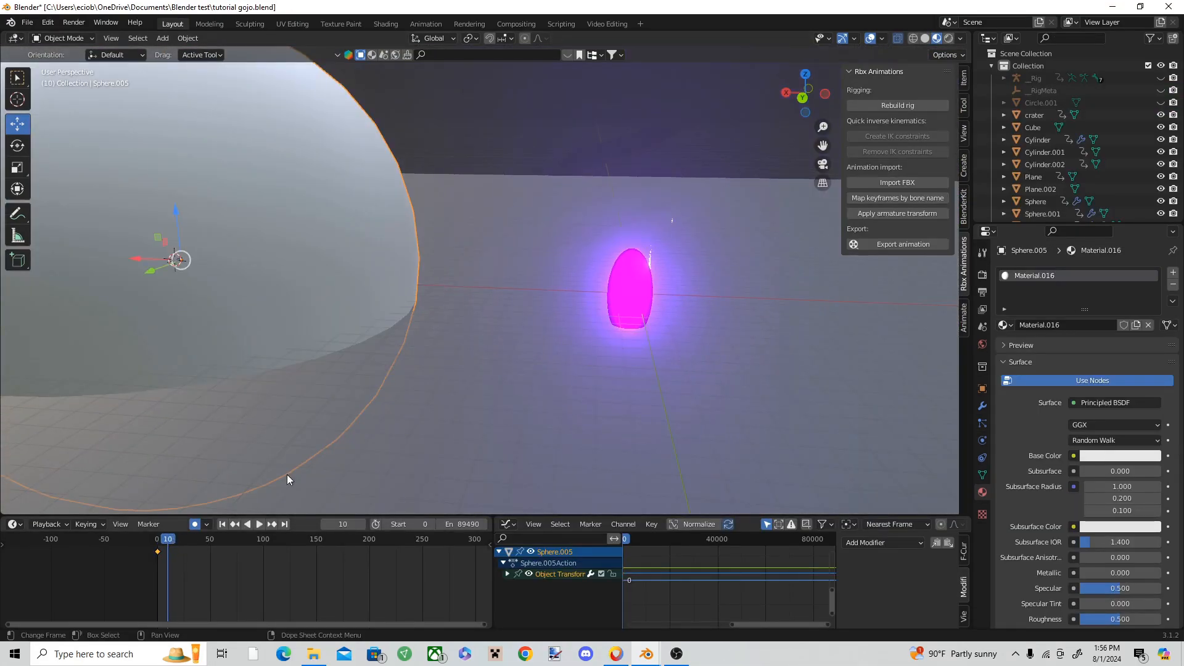
{"action": "left_click", "coordinate": [643, 286]}
{"action": "left_click", "coordinate": [636, 290]}
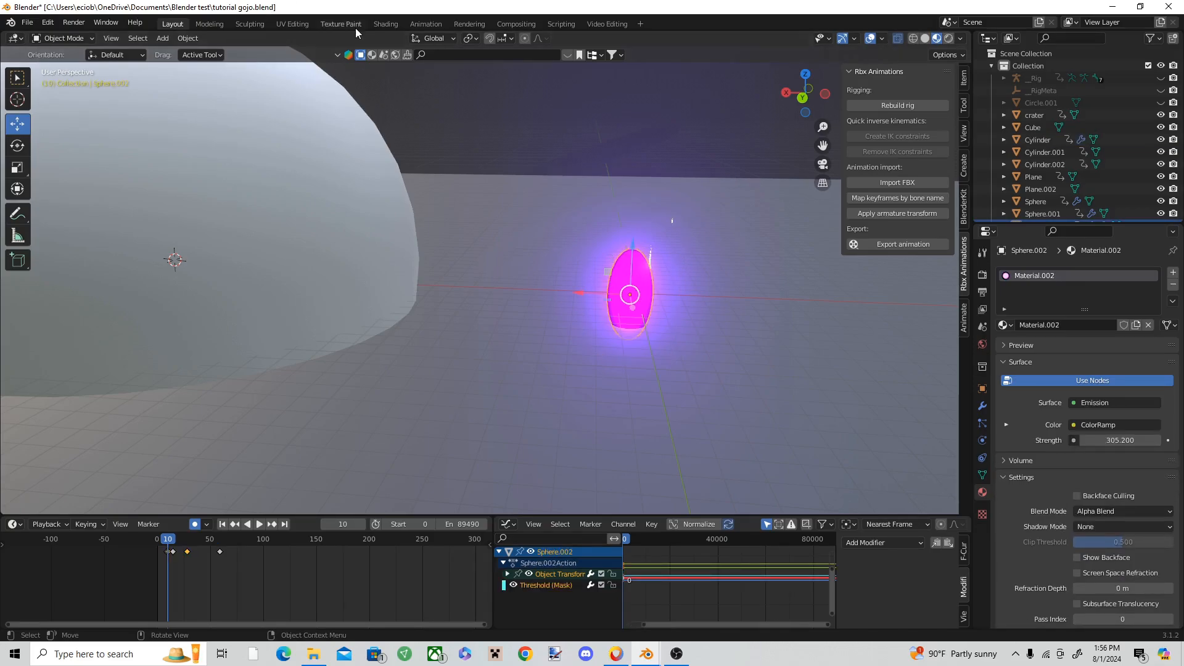
{"action": "left_click", "coordinate": [386, 23]}
{"action": "scroll", "coordinate": [587, 416], "scroll_direction": "down", "scroll_amount": 4}
{"action": "mouse_move", "coordinate": [908, 432]}
{"action": "left_mouse_down"}
{"action": "mouse_move", "coordinate": [527, 560]}
{"action": "mouse_move", "coordinate": [432, 549]}
{"action": "left_mouse_up"}
Step: Replace the default material nodes of the new large sphere with the copied Fresnel, ColorRamp and Emission nodes
{"action": "left_click", "coordinate": [172, 23]}
{"action": "left_click", "coordinate": [180, 256]}
{"action": "left_click", "coordinate": [386, 23]}
{"action": "key", "text": "x"}
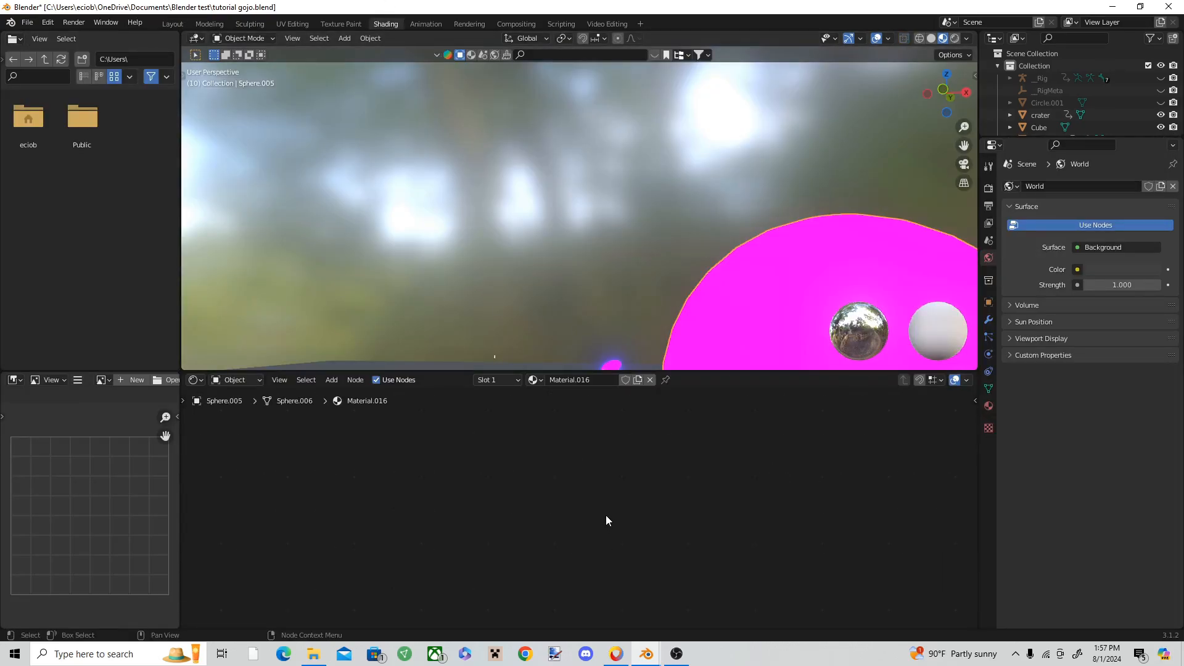
{"action": "key", "text": "ctrl+v"}
Step: Change the ColorRamp's black stop at position 0.050 to purple
{"action": "scroll", "coordinate": [635, 528], "scroll_direction": "up", "scroll_amount": 10}
{"action": "scroll", "coordinate": [487, 483], "scroll_direction": "up", "scroll_amount": 4}
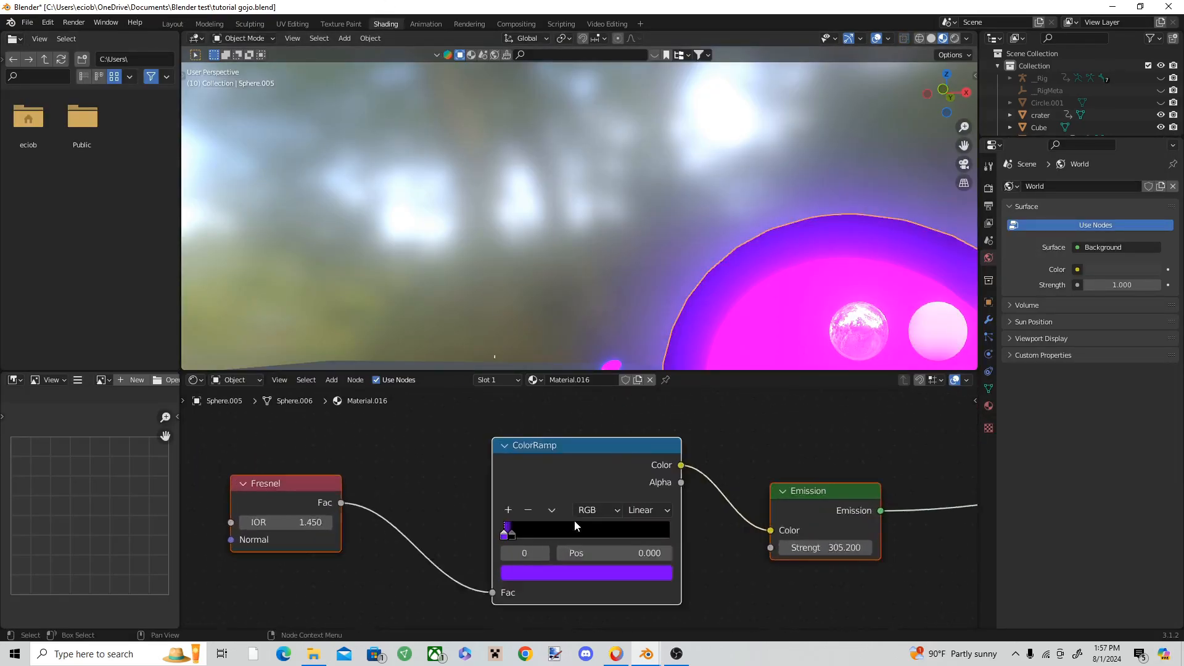
{"action": "left_click", "coordinate": [487, 542]}
{"action": "left_click", "coordinate": [504, 591]}
{"action": "scroll", "coordinate": [642, 377], "scroll_direction": "up", "scroll_amount": 20, "text": "ctrl"}
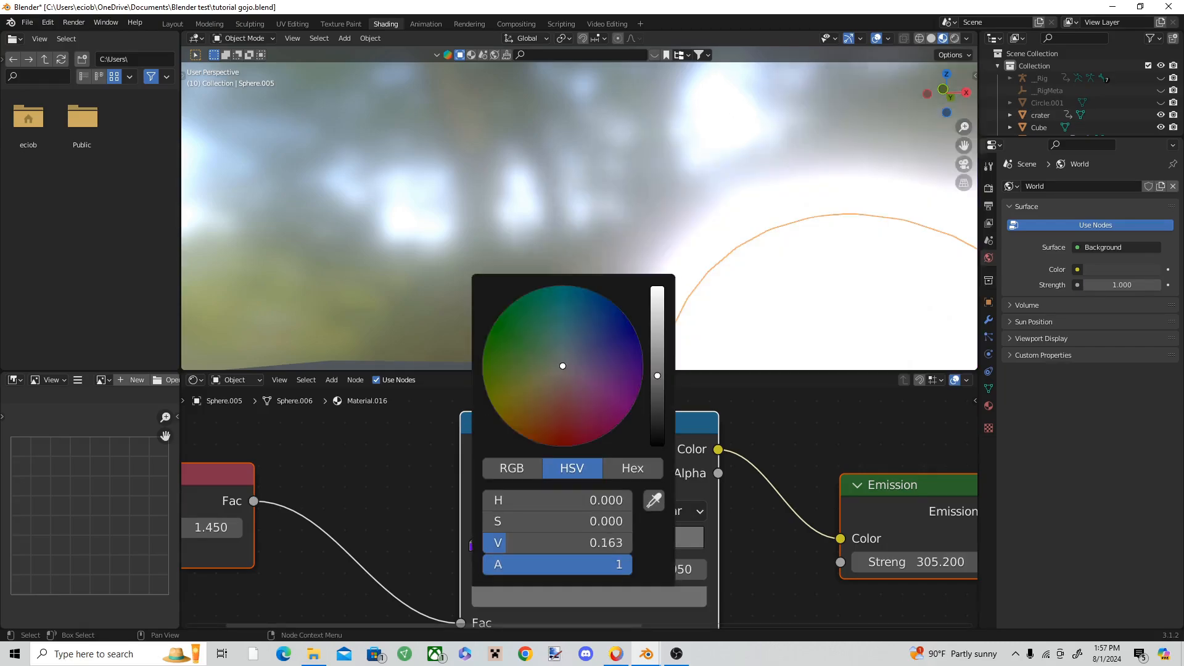
{"action": "left_click", "coordinate": [643, 359]}
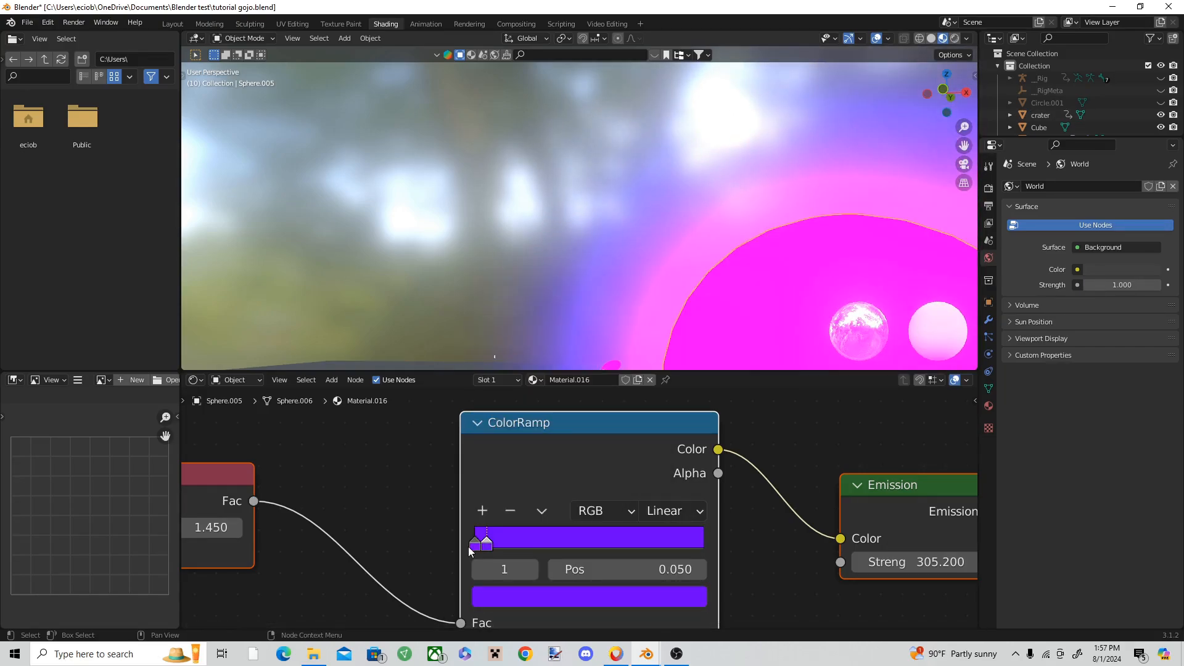
Step: Set the ColorRamp's first stop to white and move the purple stop to position 0.036
{"action": "left_click", "coordinate": [493, 596]}
{"action": "left_click_drag", "start_coordinate": [661, 372], "coordinate": [658, 288]}
{"action": "left_click_drag", "start_coordinate": [598, 362], "coordinate": [564, 360]}
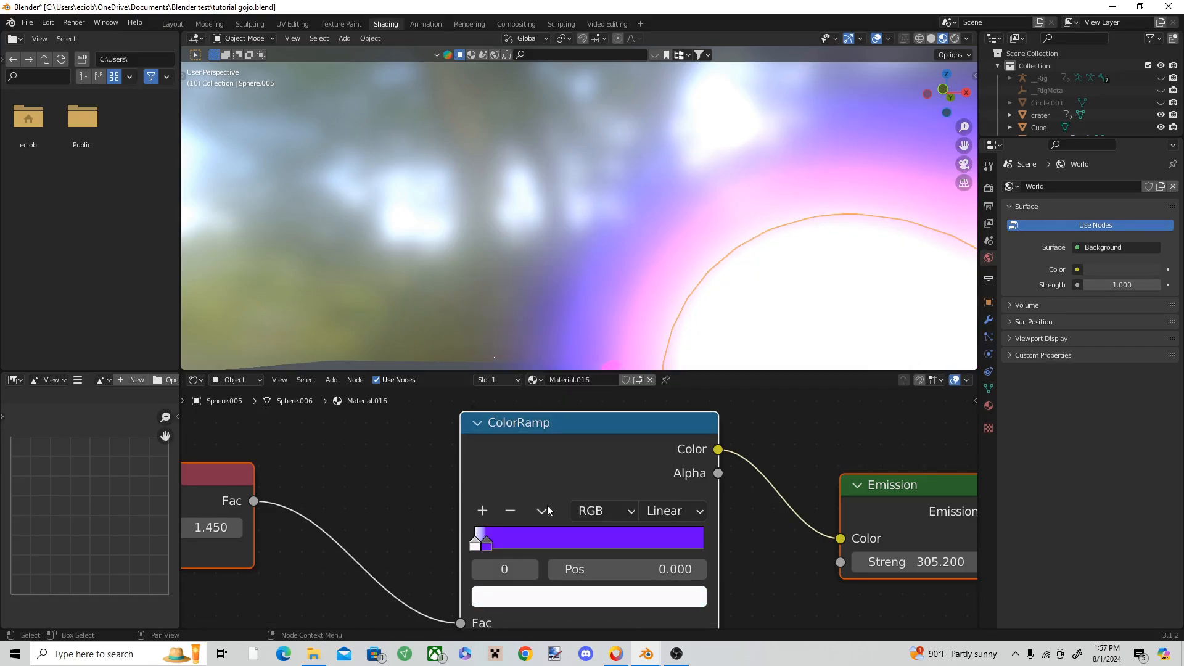
{"action": "left_click_drag", "start_coordinate": [487, 548], "coordinate": [485, 544]}
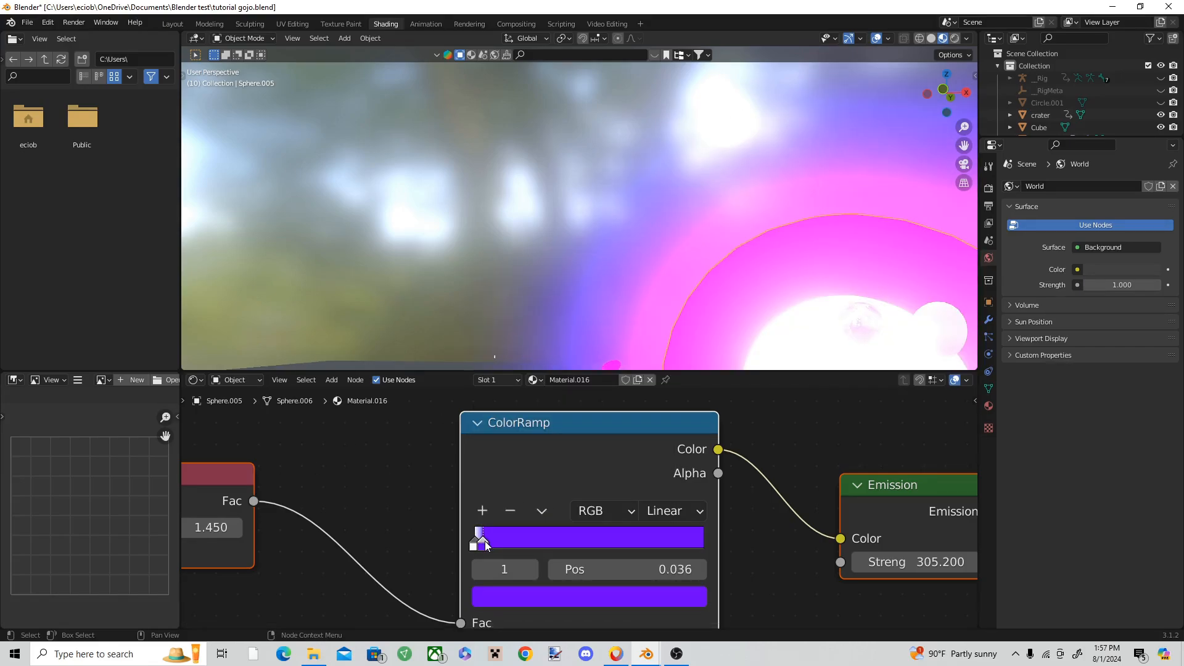
Step: Add a Displace modifier with a new texture to the large purple sphere
{"action": "left_click", "coordinate": [174, 24]}
{"action": "middle_click_drag", "start_coordinate": [405, 286], "coordinate": [556, 311], "text": "shift"}
{"action": "scroll", "coordinate": [444, 296], "scroll_direction": "down", "scroll_amount": 3}
{"action": "scroll", "coordinate": [481, 336], "scroll_direction": "up", "scroll_amount": 1}
{"action": "middle_click_drag", "start_coordinate": [487, 338], "coordinate": [586, 347]}
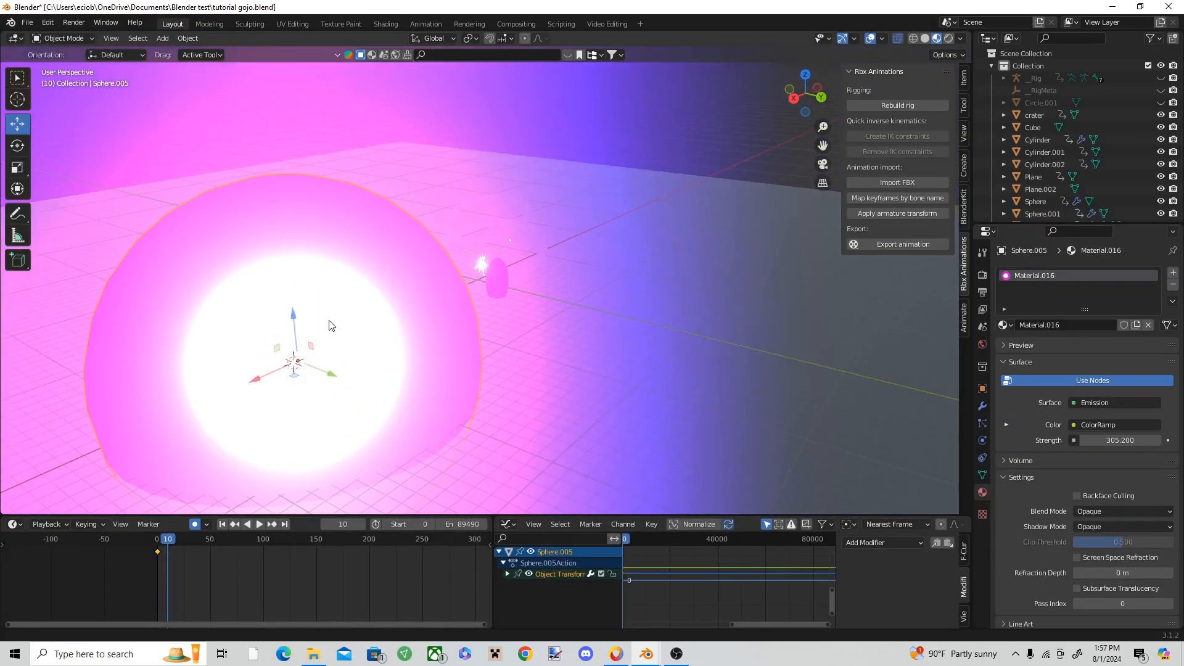
{"action": "middle_click_drag", "start_coordinate": [331, 325], "coordinate": [740, 286], "text": "shift"}
{"action": "left_click", "coordinate": [983, 407]}
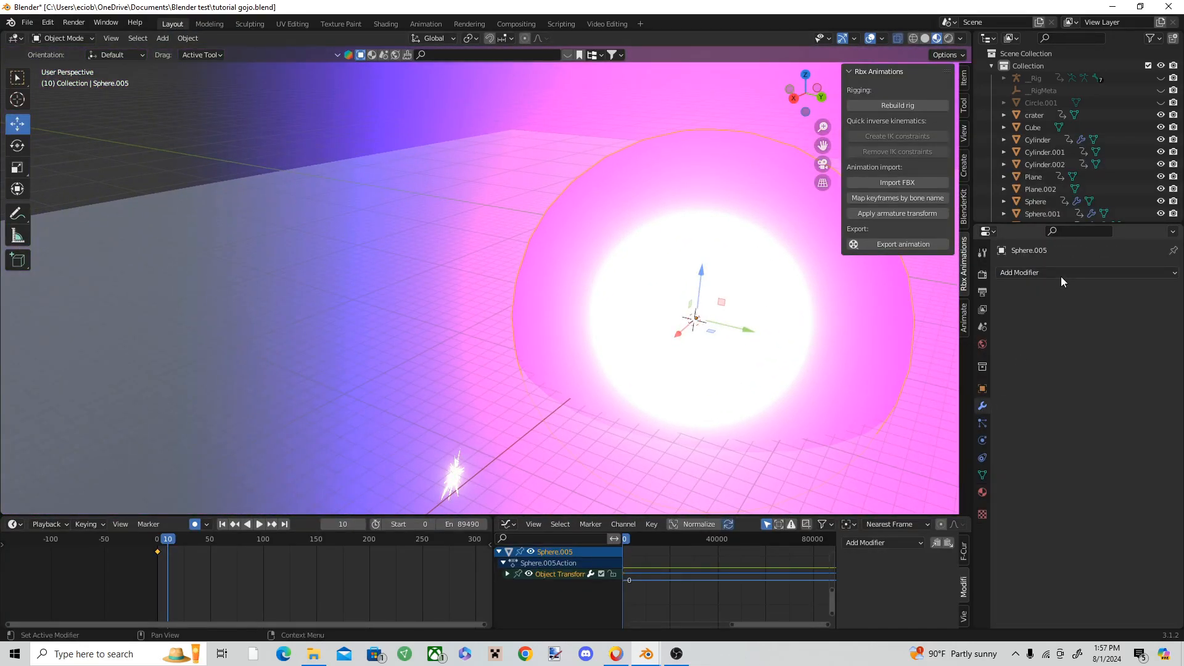
{"action": "left_click", "coordinate": [1061, 273]}
{"action": "left_click", "coordinate": [1048, 327]}
{"action": "left_click", "coordinate": [1124, 309]}
{"action": "left_click", "coordinate": [1167, 309]}
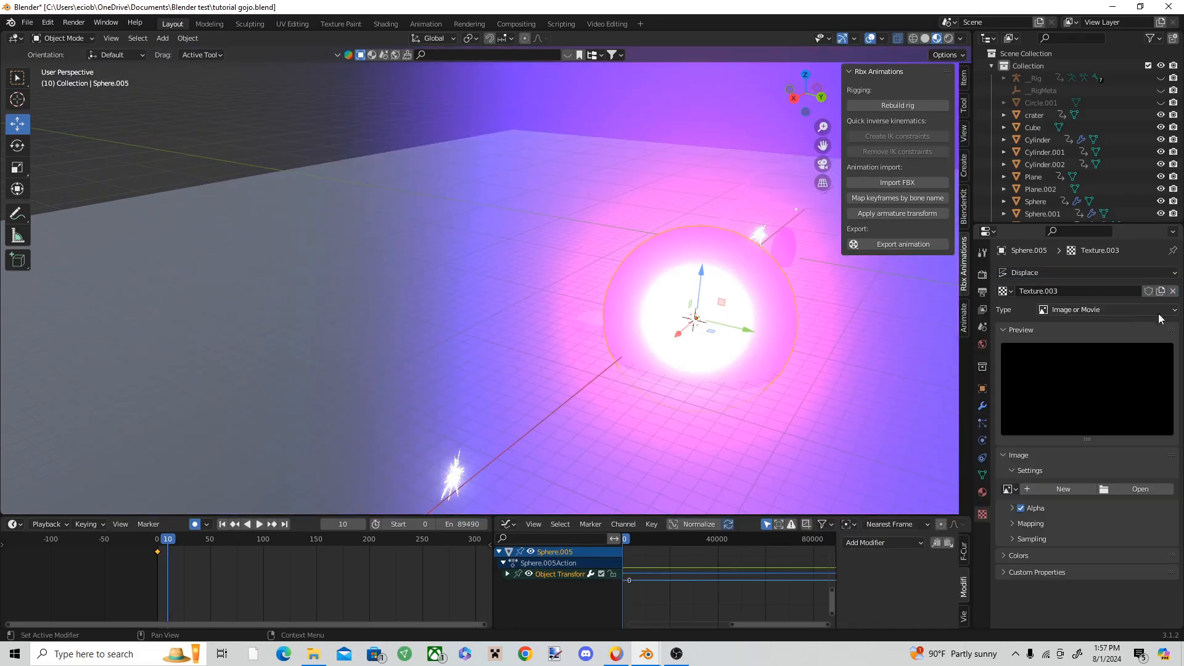
Step: Set the Displace texture's type to Noise to give the purple sphere spikes
{"action": "left_click", "coordinate": [1090, 312]}
{"action": "left_click", "coordinate": [1067, 432]}
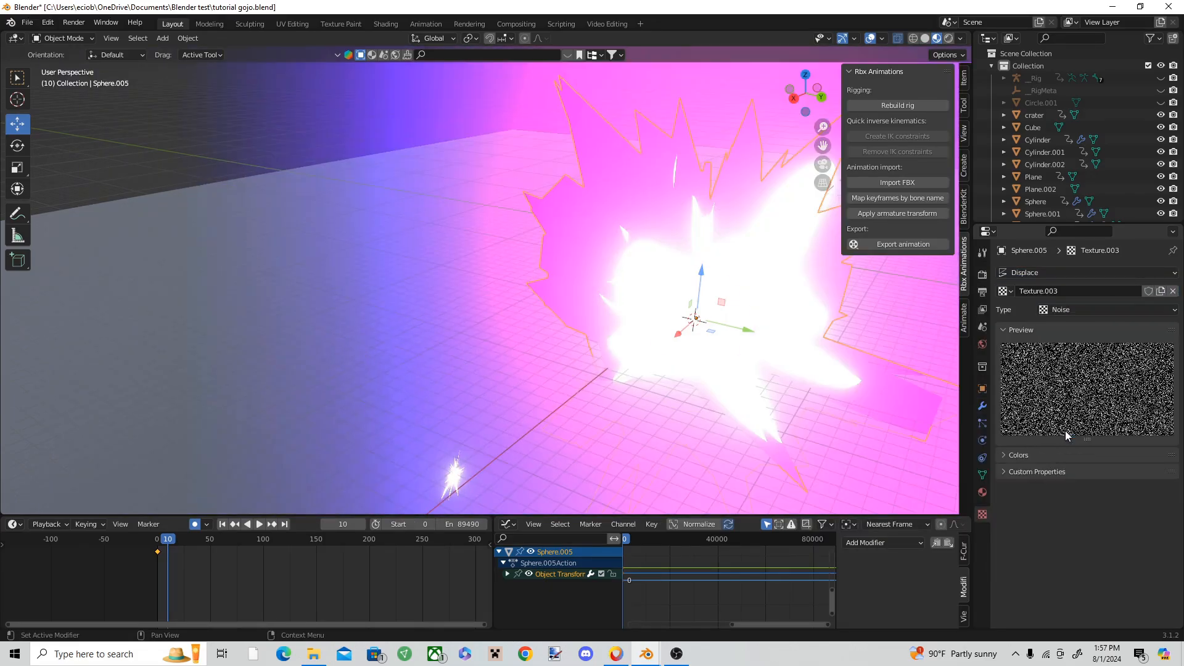
{"action": "middle_click_drag", "start_coordinate": [693, 312], "coordinate": [615, 313], "text": "shift"}
{"action": "left_click", "coordinate": [982, 406]}
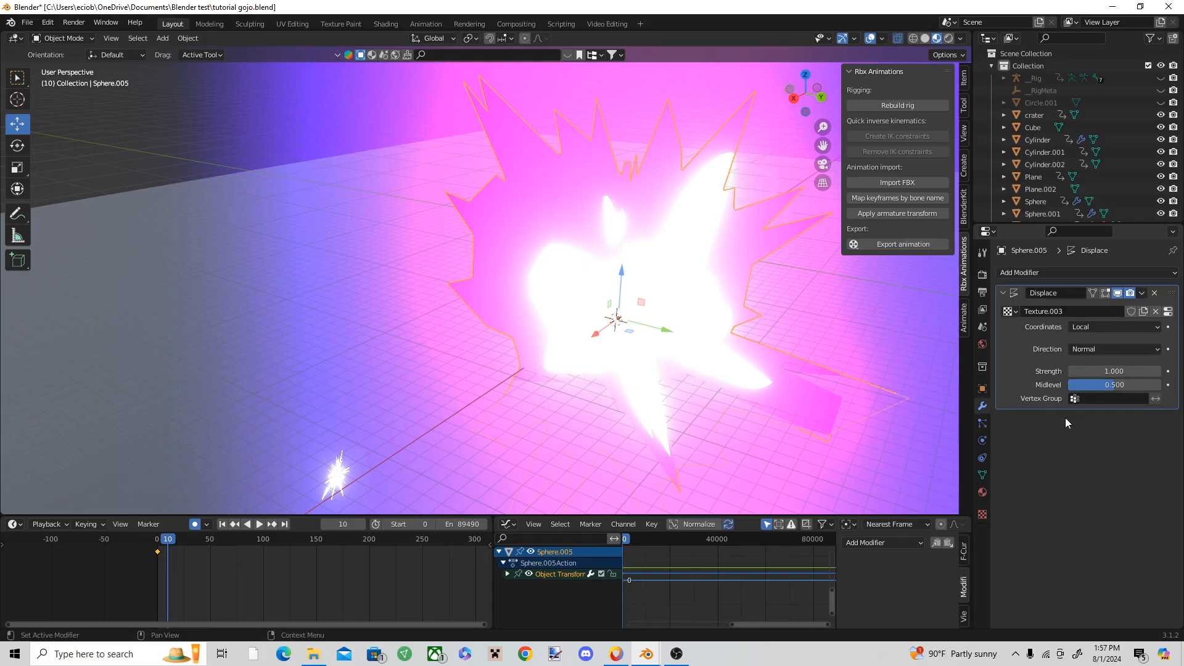
Step: At frame 112, move the spiky sphere back to the crater area and scale it down to fit inside the crater
{"action": "key", "text": "space"}
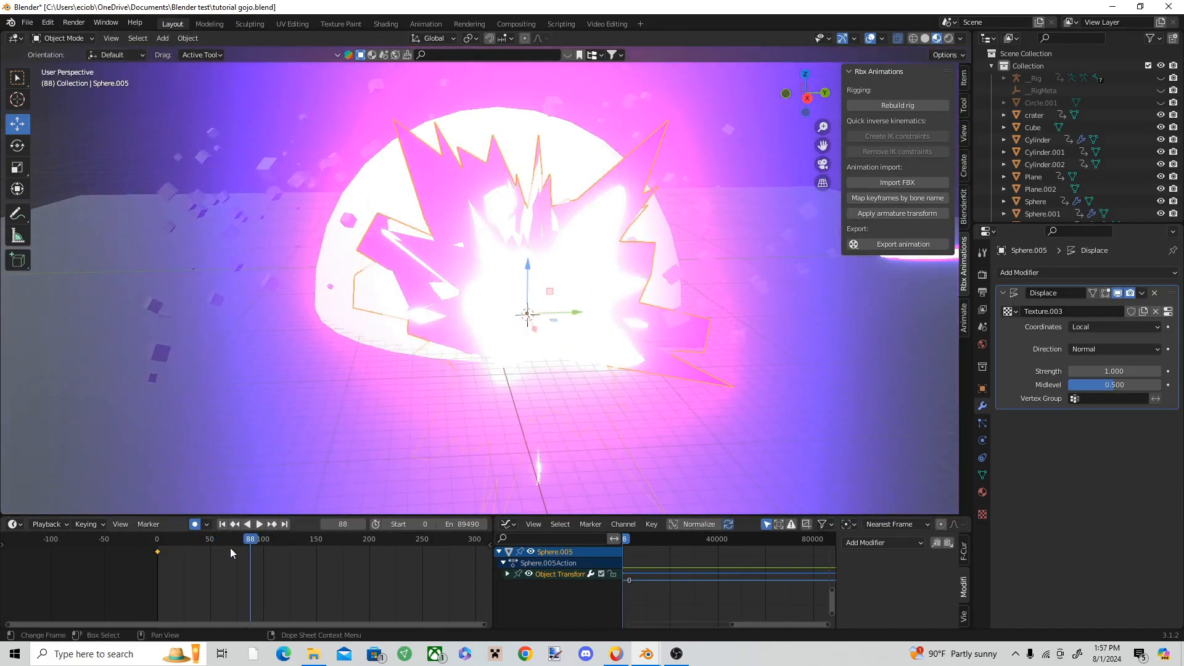
{"action": "key", "text": "space"}
{"action": "left_click_drag", "start_coordinate": [541, 333], "coordinate": [516, 278]}
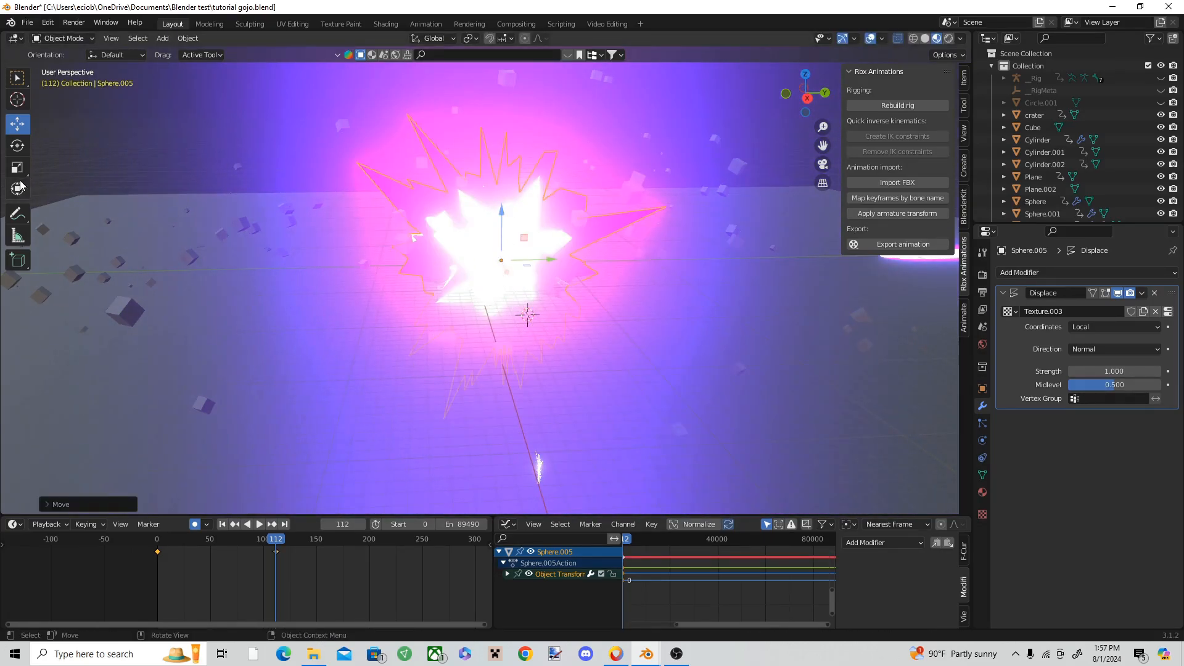
{"action": "left_click_drag", "start_coordinate": [502, 219], "coordinate": [503, 254]}
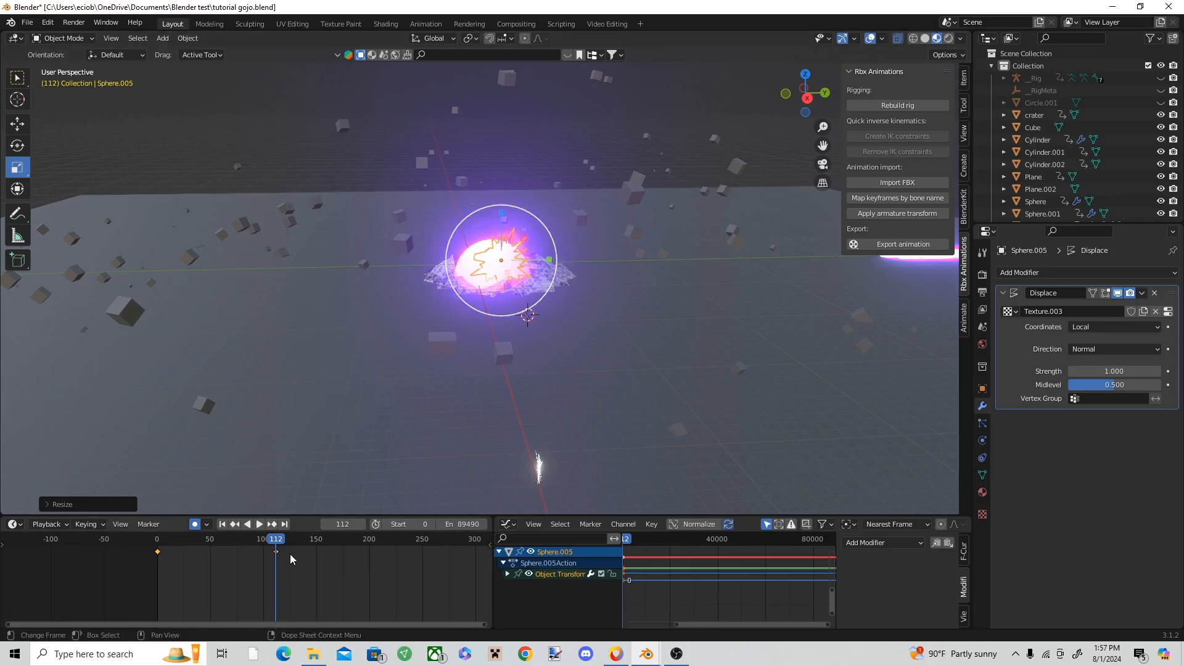
Step: At frame 118, reposition the small spiky sphere so it sits centred over the crater
{"action": "left_click", "coordinate": [278, 543]}
{"action": "left_click_drag", "start_coordinate": [278, 542], "coordinate": [283, 543]}
{"action": "scroll", "coordinate": [521, 317], "scroll_direction": "up", "scroll_amount": 5}
{"action": "key", "text": "shift+space"}
{"action": "key", "text": "g"}
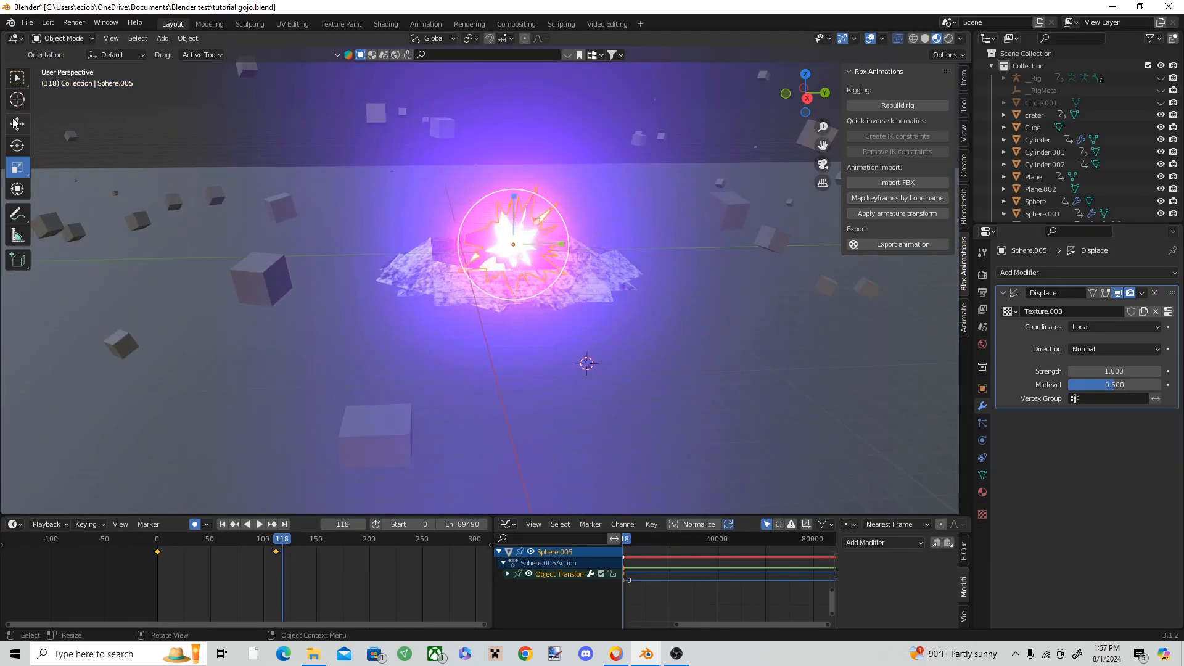
{"action": "left_click_drag", "start_coordinate": [556, 254], "coordinate": [511, 223]}
Step: At frame 129, scale the spiky sphere up into a large burst that towers over the crater
{"action": "key", "text": "Right"}
{"action": "key", "text": "Right"}
{"action": "key", "text": "Right"}
{"action": "key", "text": "Right"}
{"action": "key", "text": "Right"}
{"action": "key", "text": "Right"}
{"action": "key", "text": "Right"}
{"action": "key", "text": "Right"}
{"action": "key", "text": "Right"}
{"action": "key", "text": "Right"}
{"action": "key", "text": "Right"}
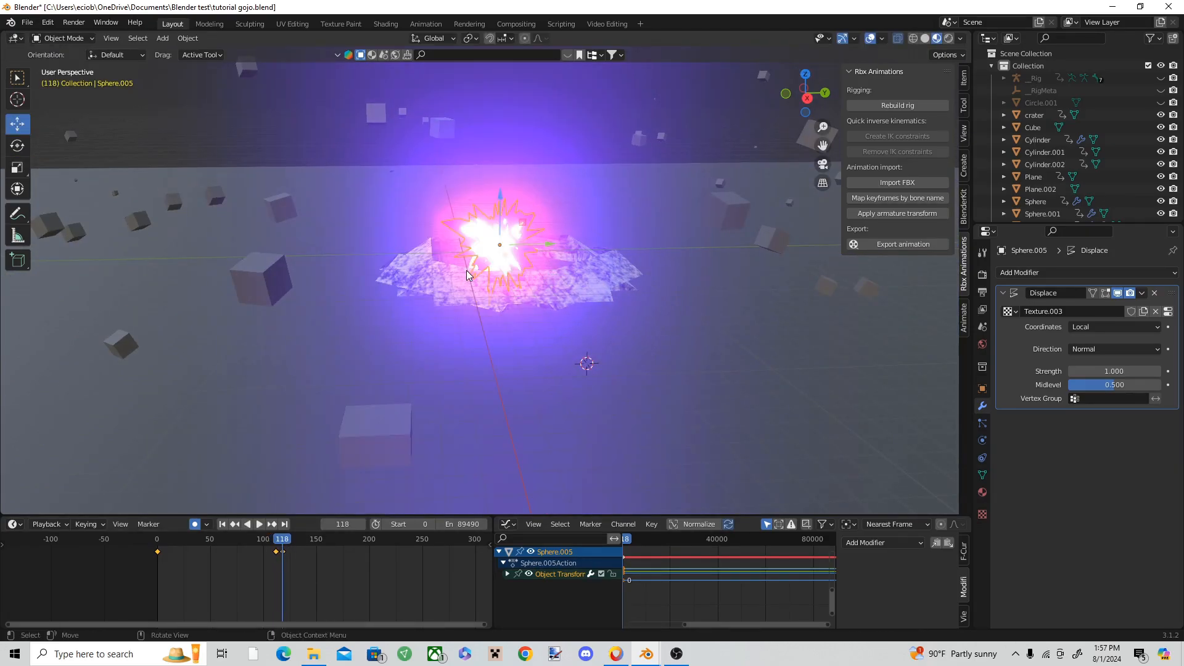
{"action": "scroll", "coordinate": [467, 276], "scroll_direction": "down", "scroll_amount": 3}
{"action": "left_click", "coordinate": [14, 165]}
{"action": "left_click_drag", "start_coordinate": [515, 205], "coordinate": [642, 377]}
{"action": "scroll", "coordinate": [722, 336], "scroll_direction": "down", "scroll_amount": 2}
{"action": "middle_click_drag", "start_coordinate": [721, 336], "coordinate": [691, 319]}
{"action": "left_click_drag", "start_coordinate": [552, 266], "coordinate": [558, 210]}
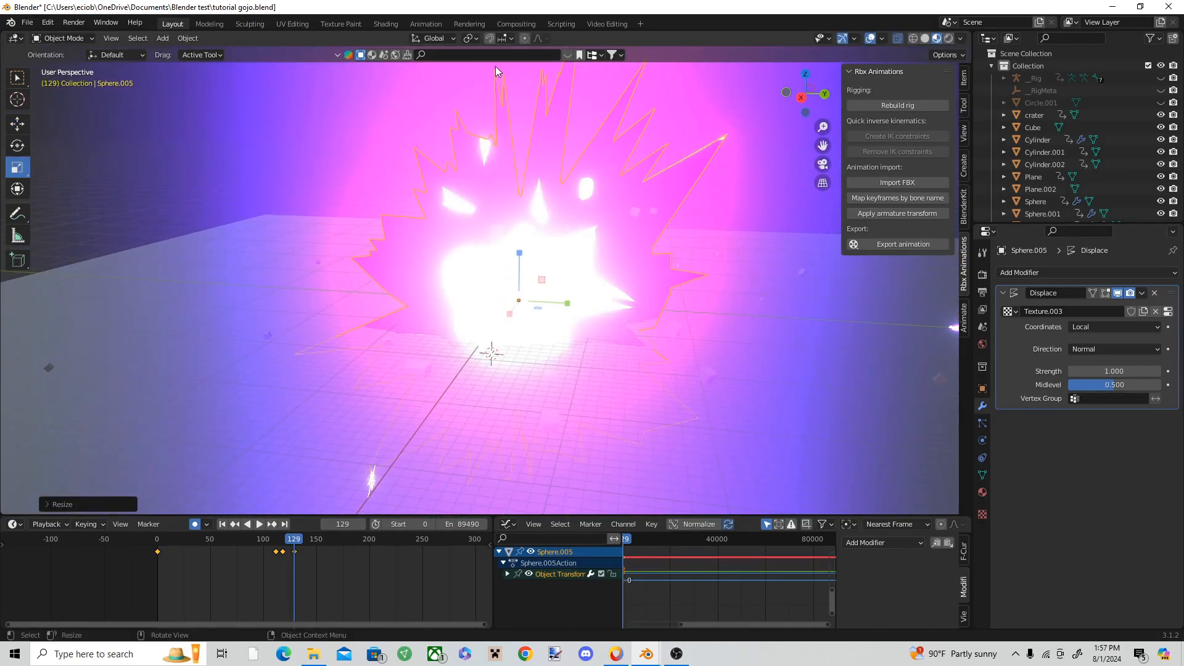
Step: Lower the Emission strength of the spiky burst's material to 75
{"action": "left_click", "coordinate": [388, 27]}
{"action": "scroll", "coordinate": [864, 542], "scroll_direction": "down", "scroll_amount": 1}
{"action": "left_click_drag", "start_coordinate": [877, 557], "coordinate": [797, 556]}
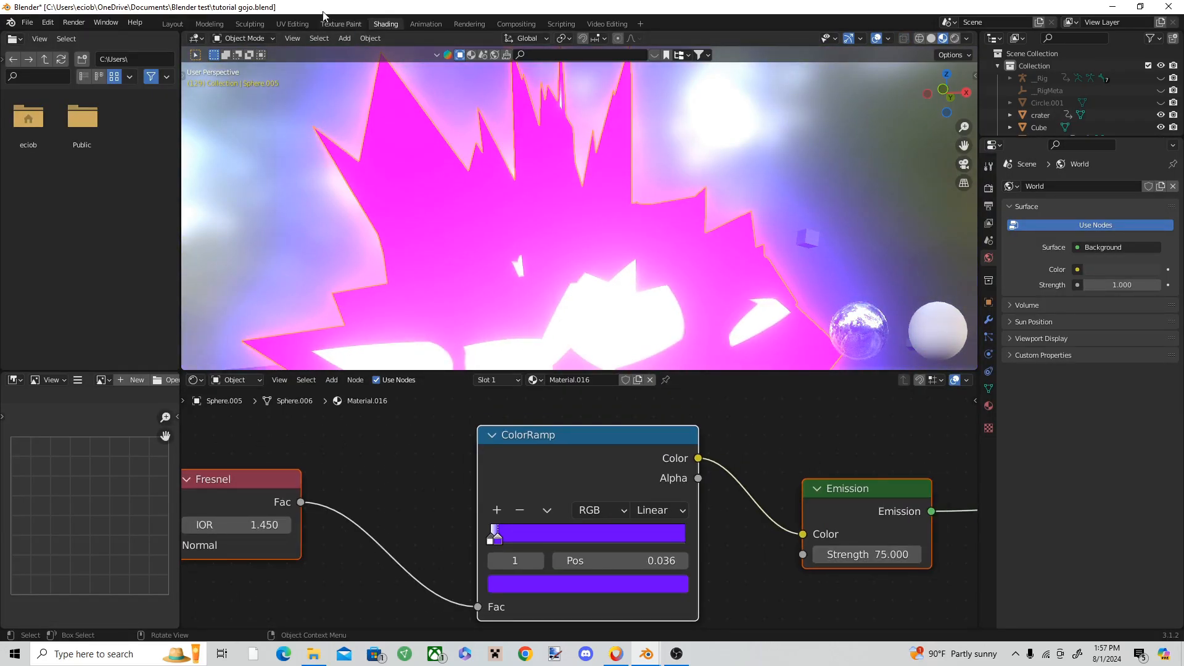
{"action": "left_click", "coordinate": [164, 27]}
Step: Preview the burst from frame 101 and, at frame 204, scale it up to more than twice its size
{"action": "left_click_drag", "start_coordinate": [294, 540], "coordinate": [267, 535]}
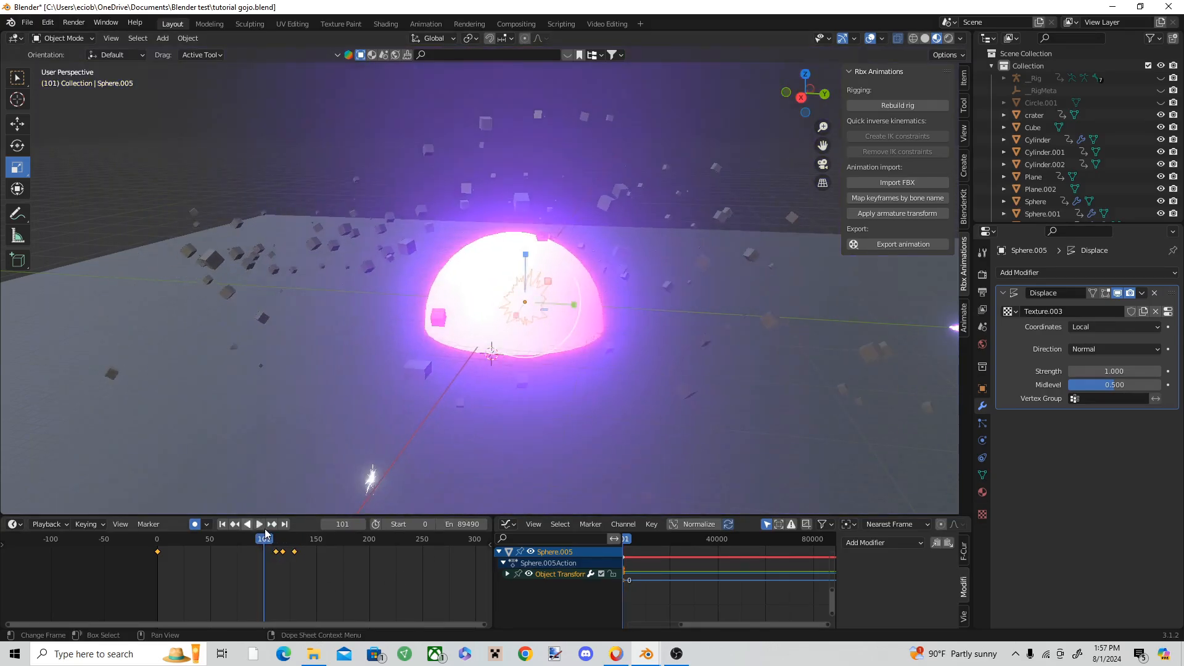
{"action": "key", "text": "space"}
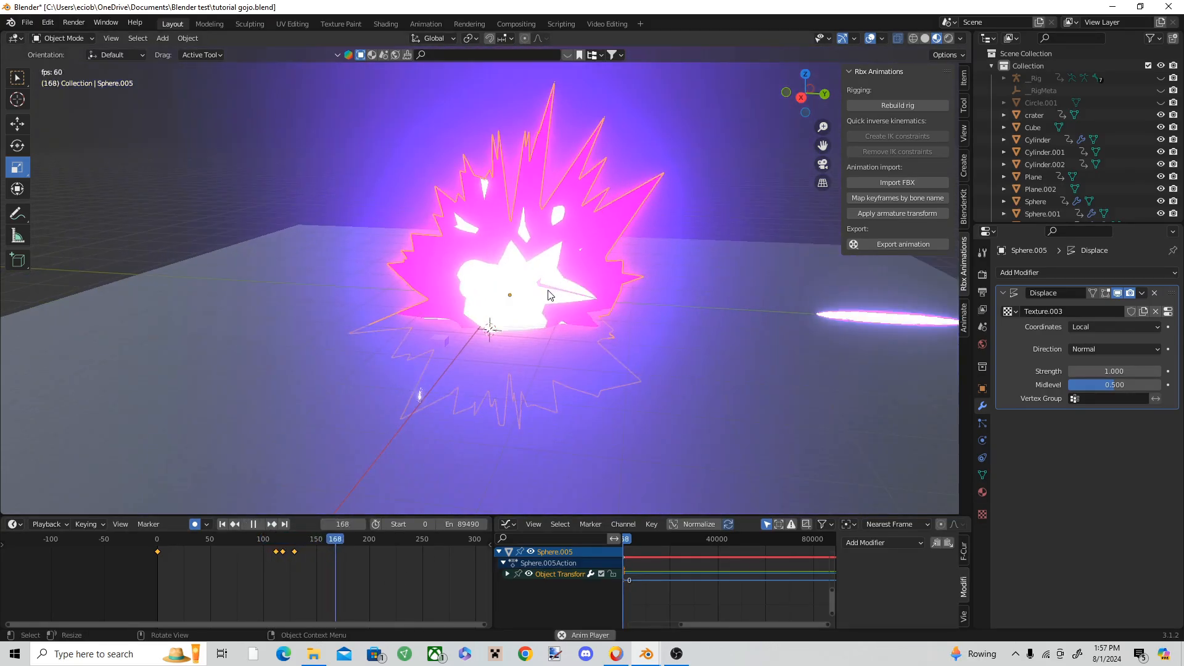
{"action": "key", "text": "space"}
{"action": "key", "text": "s"}
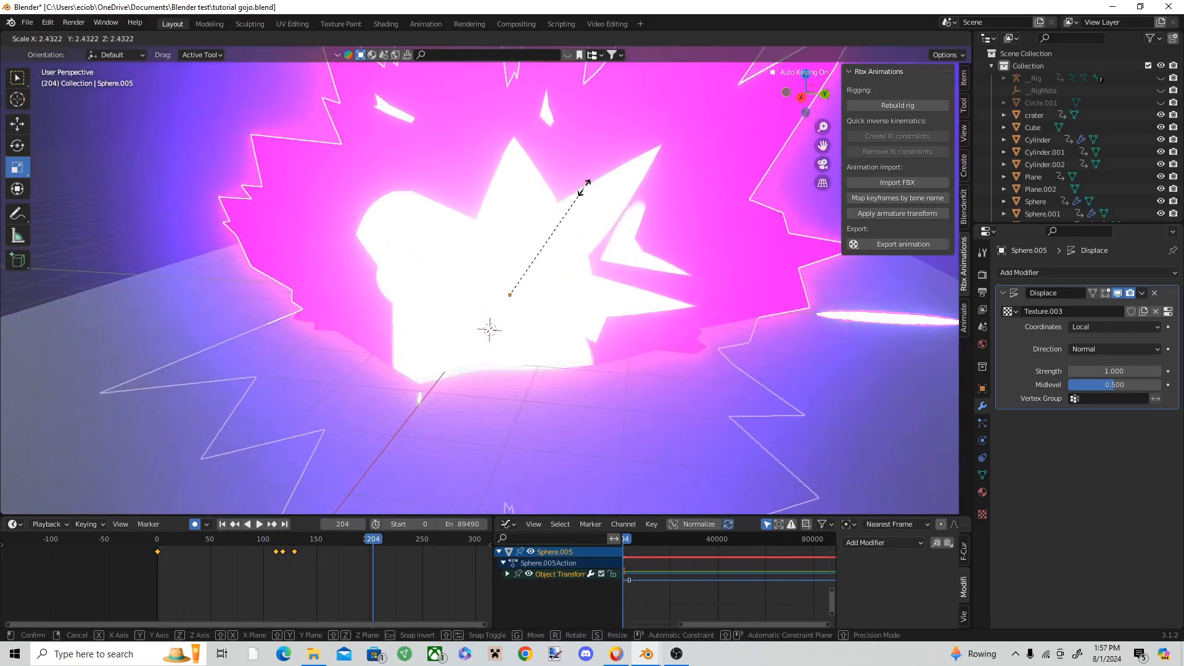
{"action": "left_click", "coordinate": [590, 164]}
Step: Play back the growing burst and examine its material settings and displacement texture
{"action": "left_click_drag", "start_coordinate": [374, 539], "coordinate": [256, 537]}
{"action": "key", "text": "space"}
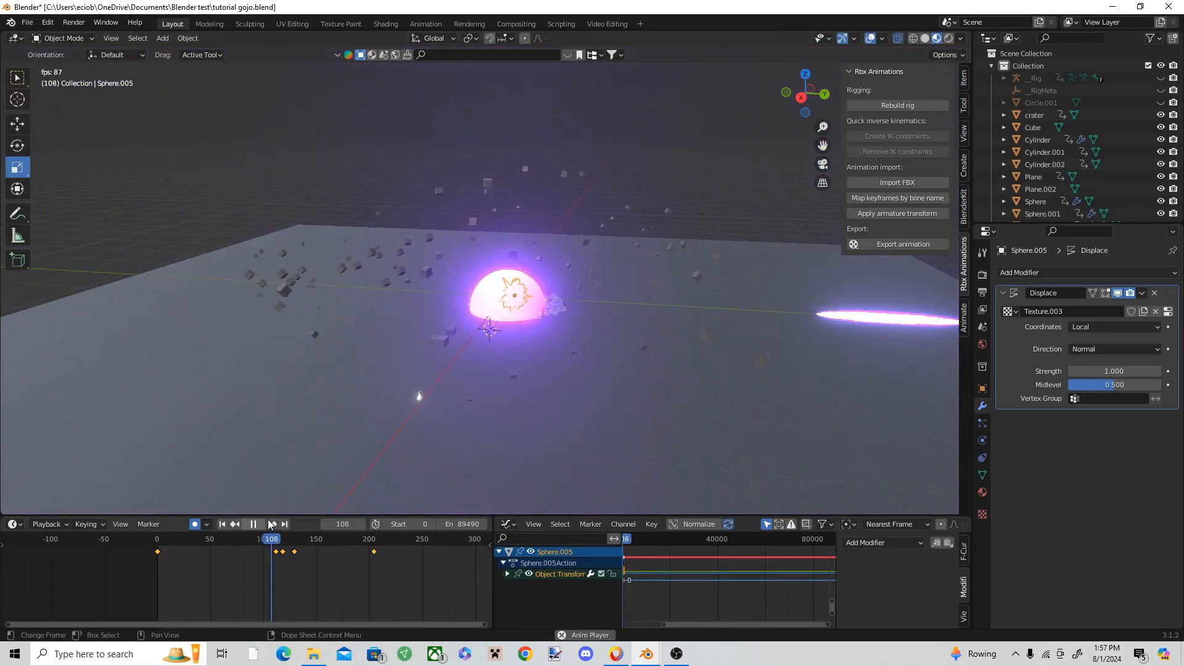
{"action": "key", "text": "space"}
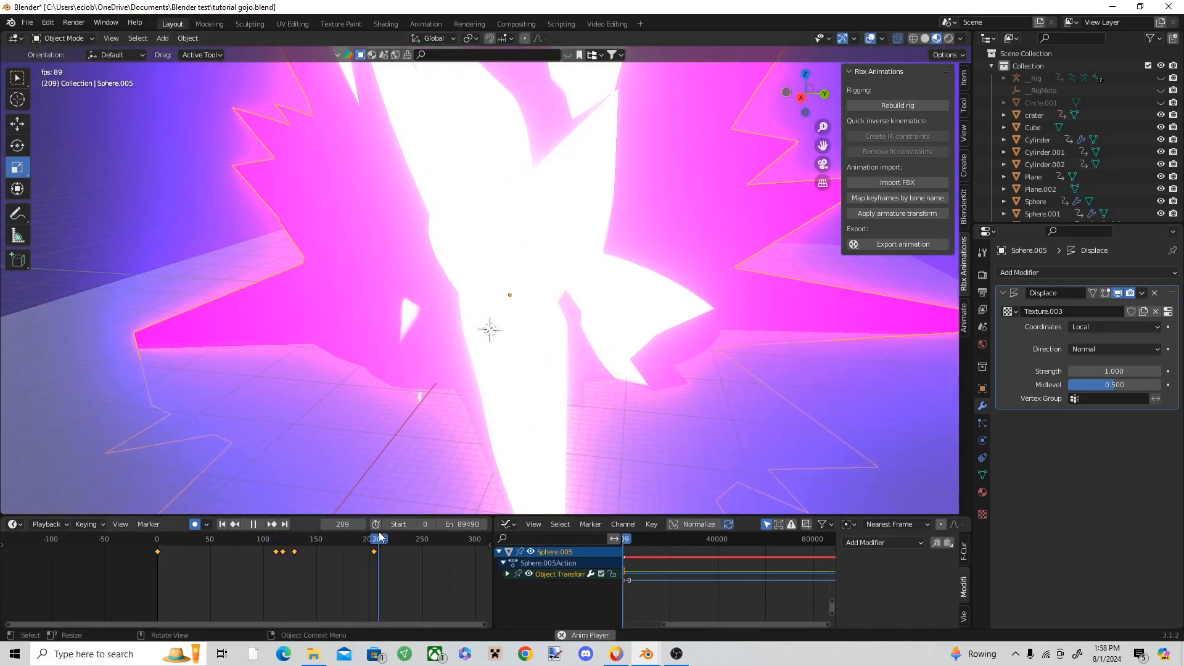
{"action": "scroll", "coordinate": [663, 365], "scroll_direction": "up", "scroll_amount": 1}
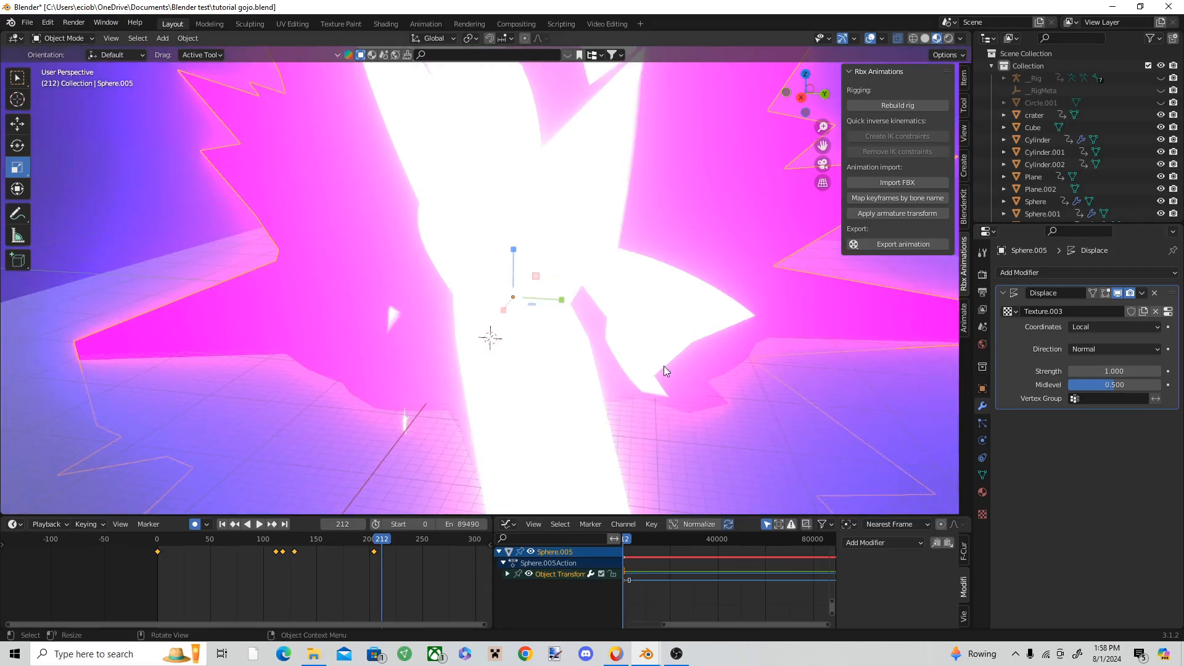
{"action": "left_click", "coordinate": [984, 491]}
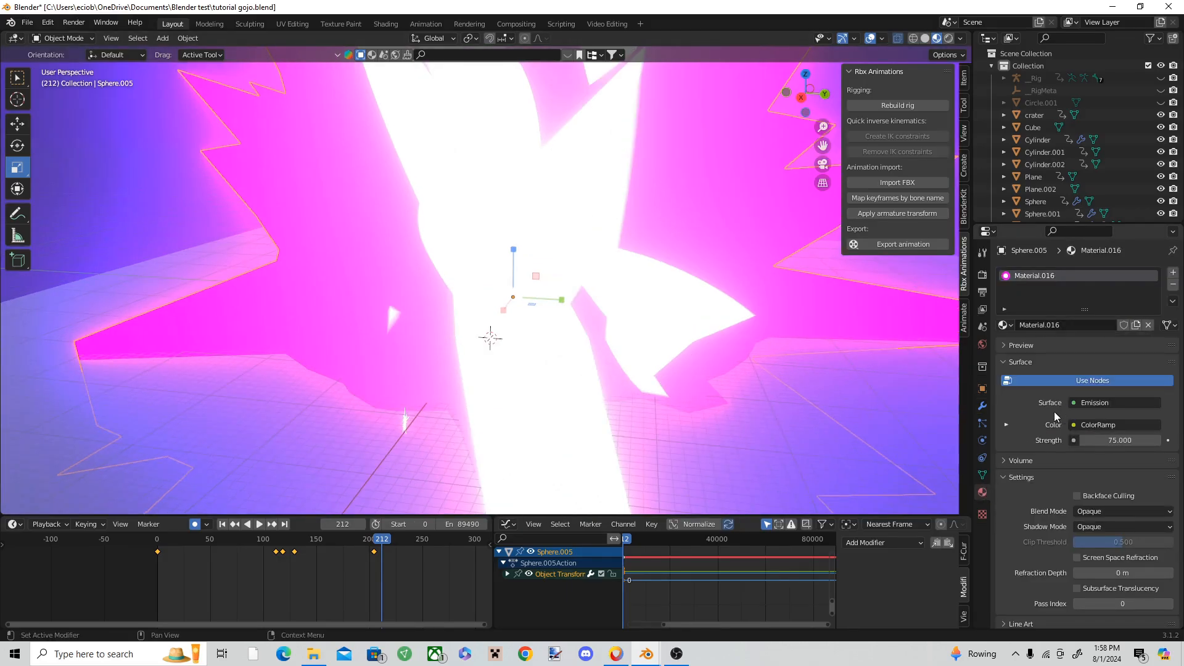
{"action": "left_click", "coordinate": [982, 514]}
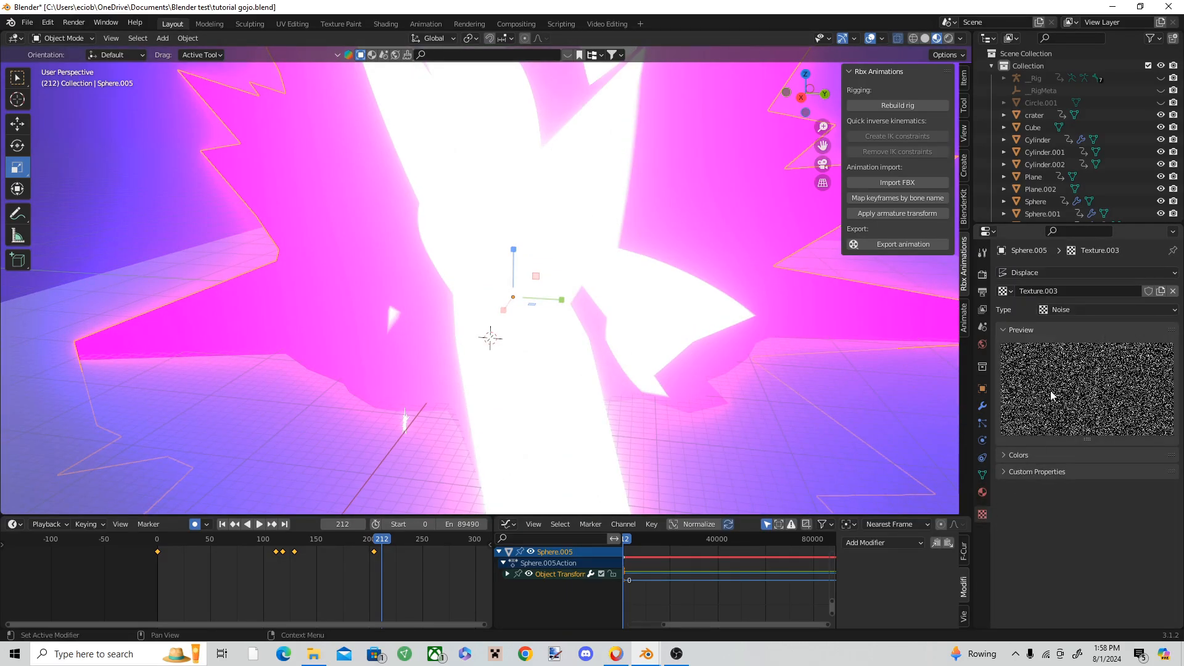
{"action": "key", "text": "space"}
{"action": "key", "text": "space"}
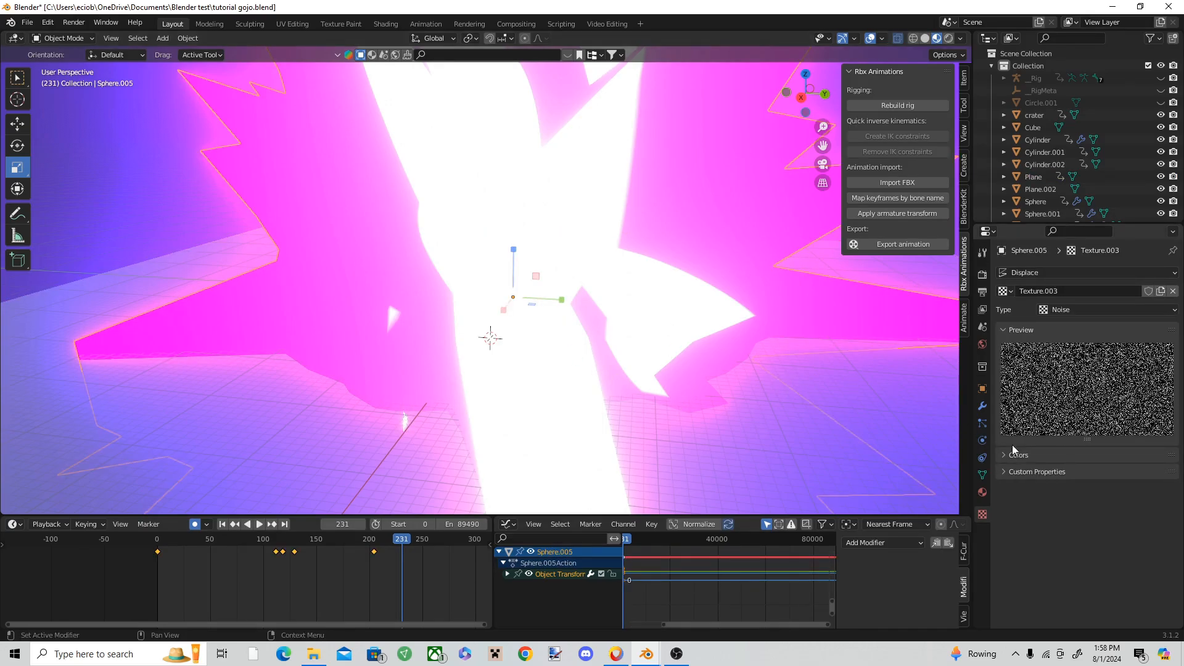
Step: Set the burst's Displace modifier to a strength of 1.700 and a midlevel of 0.422
{"action": "left_click", "coordinate": [983, 409]}
{"action": "left_click_drag", "start_coordinate": [1113, 371], "coordinate": [1128, 371]}
{"action": "key", "text": "space"}
{"action": "left_click_drag", "start_coordinate": [435, 537], "coordinate": [359, 541]}
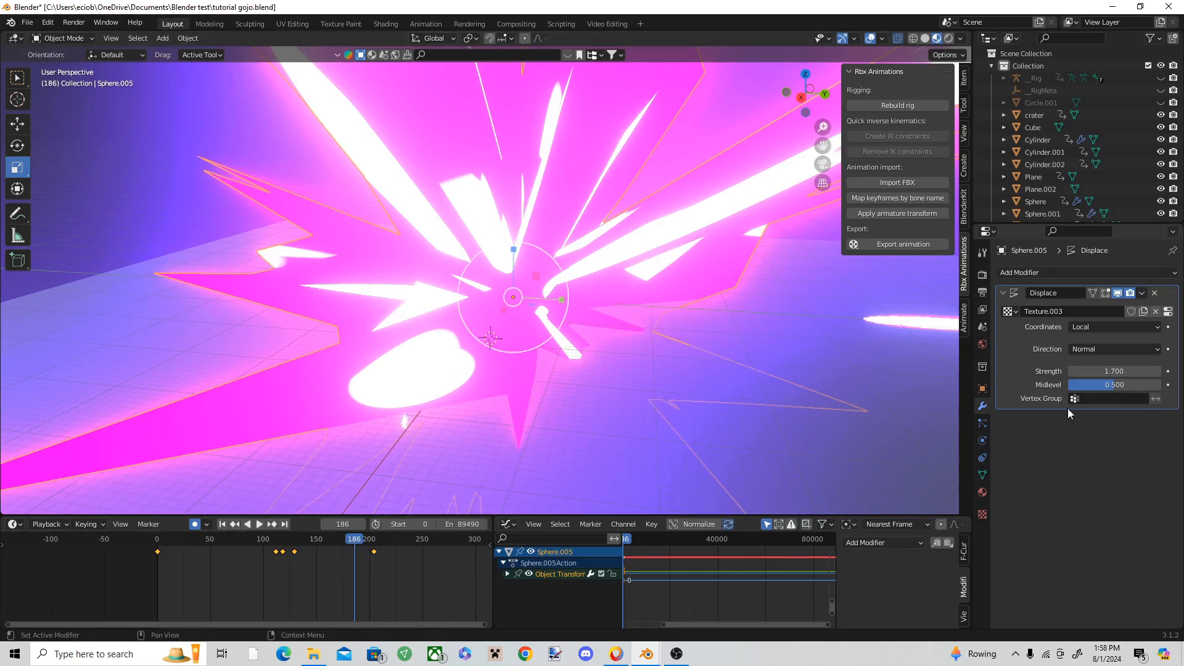
{"action": "left_click_drag", "start_coordinate": [1115, 384], "coordinate": [1108, 384]}
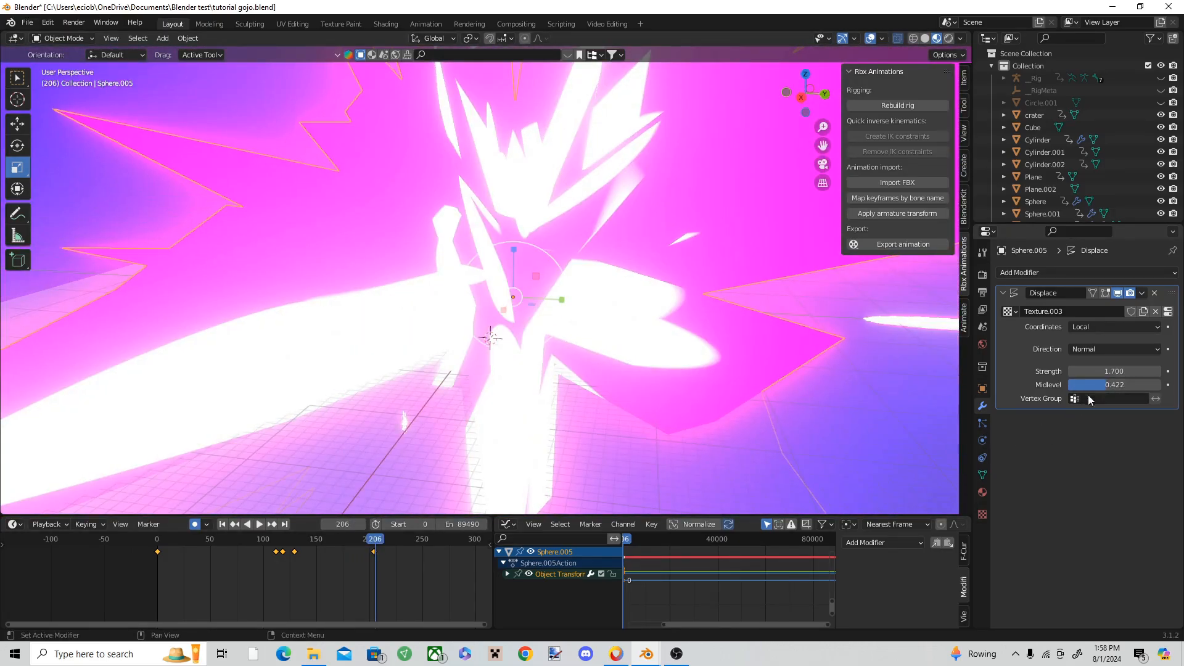
Step: Check the displacement texture and replay the explosion to examine the burst's new spikes and keyframe timing
{"action": "key", "text": "space"}
{"action": "left_click", "coordinate": [983, 515]}
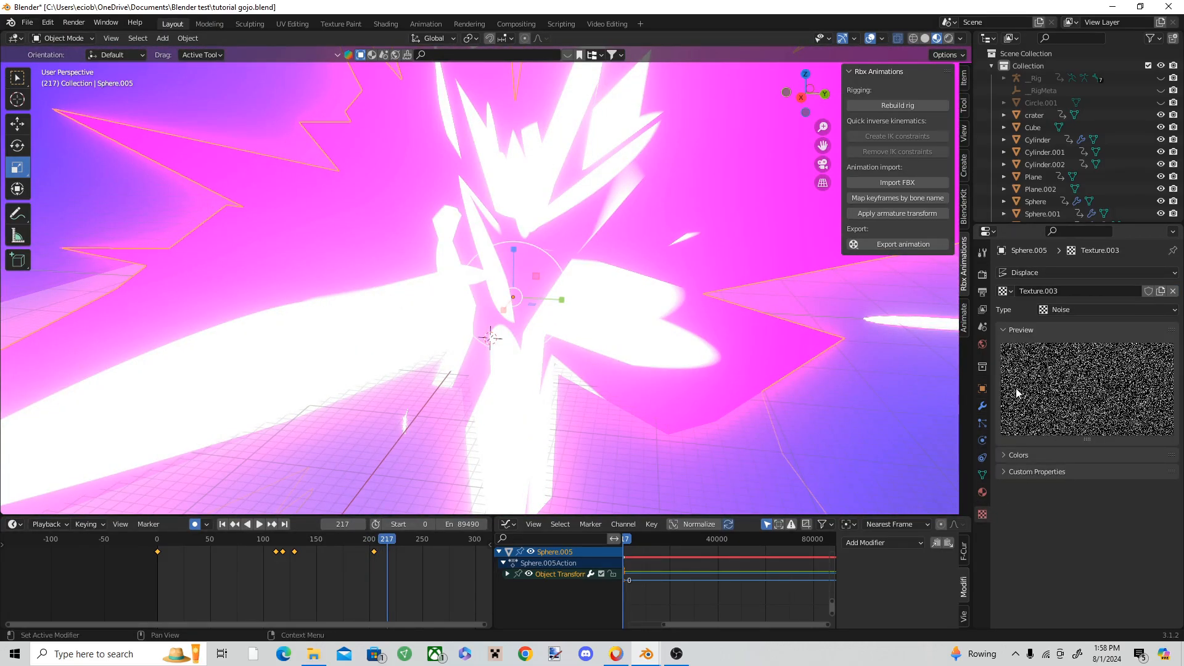
{"action": "left_click", "coordinate": [980, 410]}
{"action": "left_click_drag", "start_coordinate": [347, 542], "coordinate": [226, 540]}
{"action": "key", "text": "space"}
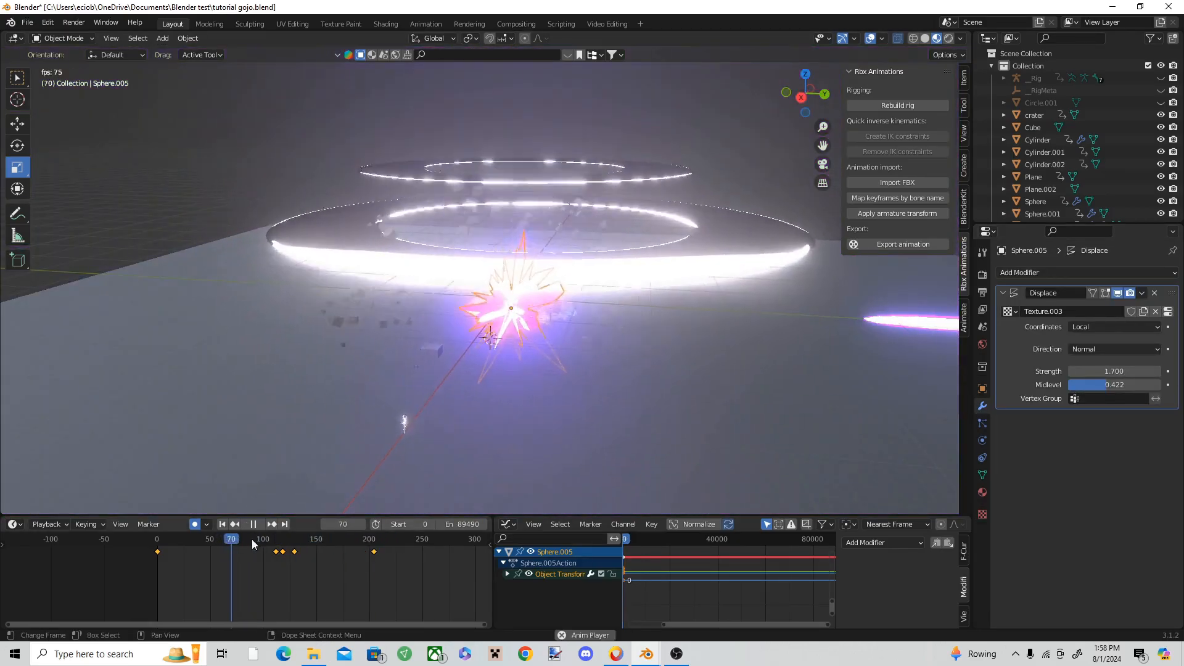
{"action": "key", "text": "space"}
{"action": "scroll", "coordinate": [332, 569], "scroll_direction": "up", "scroll_amount": 10}
{"action": "scroll", "coordinate": [332, 569], "scroll_direction": "up", "scroll_amount": 8}
{"action": "key", "text": "space"}
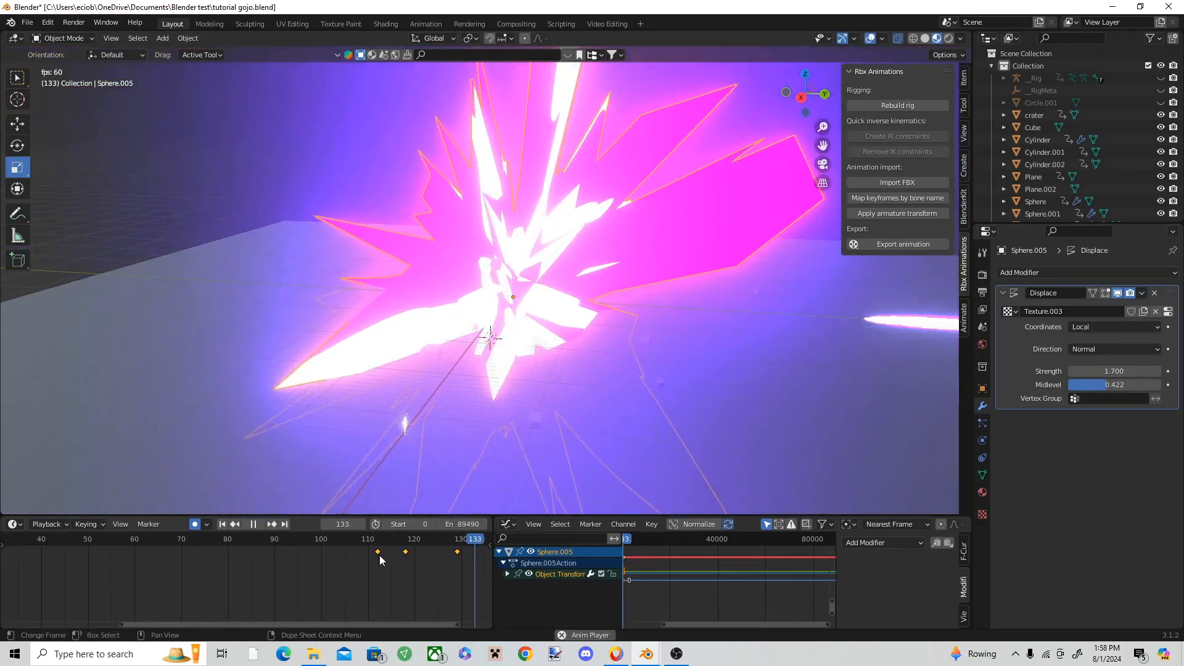
{"action": "key", "text": "space"}
Step: At frame 112, move the spiky burst below the ground and insert a Location, Rotation & Scale keyframe
{"action": "left_click_drag", "start_coordinate": [475, 541], "coordinate": [377, 540]}
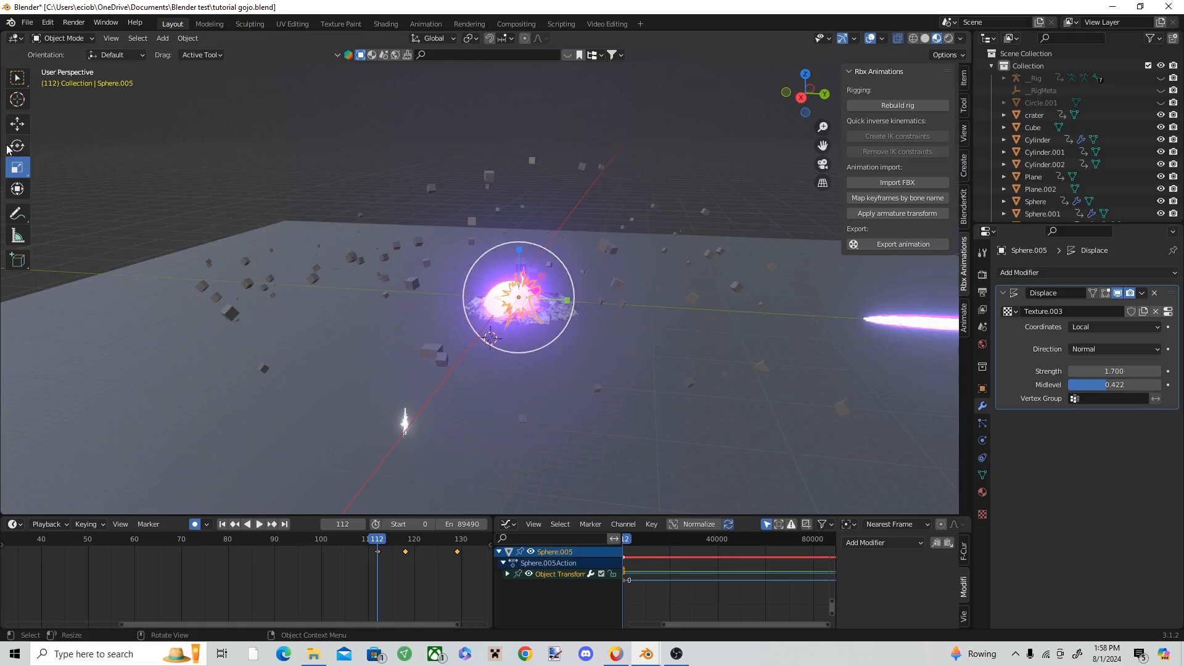
{"action": "left_click", "coordinate": [17, 125]}
{"action": "key", "text": "i"}
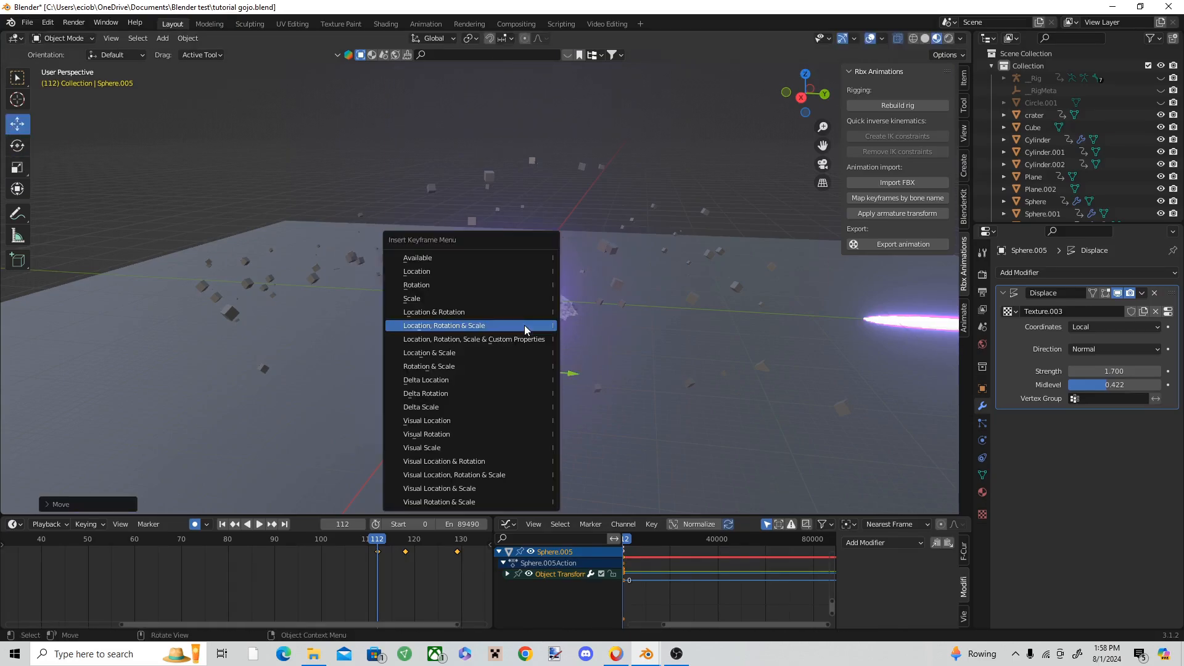
{"action": "left_click", "coordinate": [524, 325]}
Step: Insert a keyframe for the burst's Displace strength at frame 121
{"action": "key", "text": "space"}
{"action": "scroll", "coordinate": [434, 571], "scroll_direction": "down", "scroll_amount": 10}
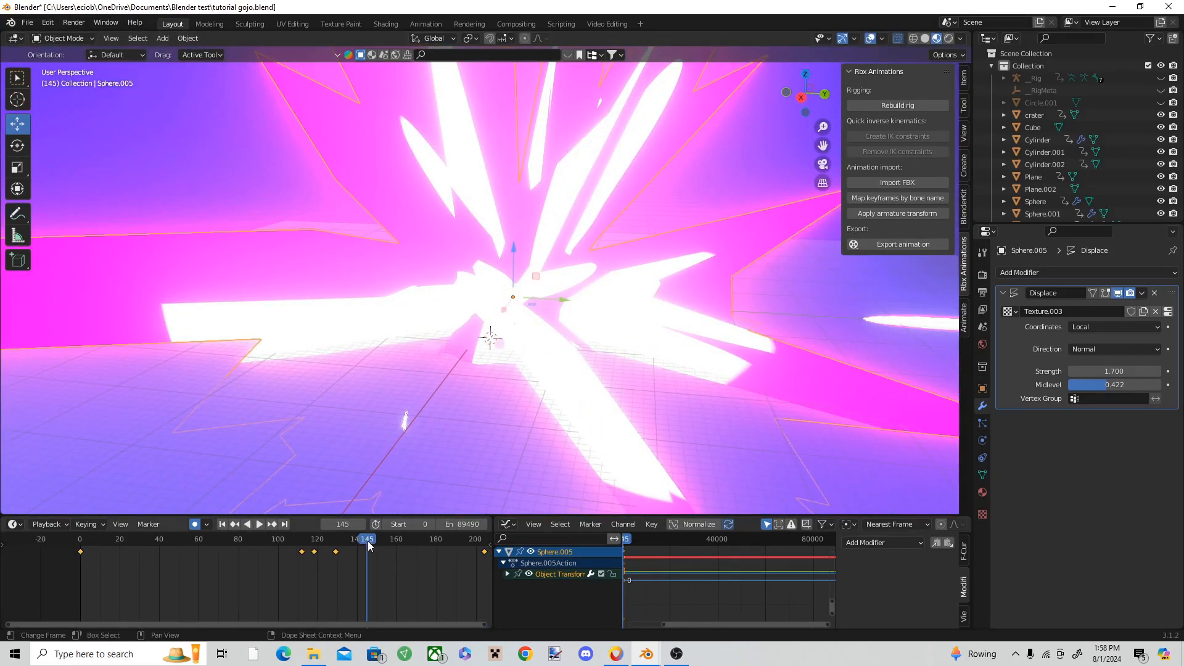
{"action": "left_click_drag", "start_coordinate": [367, 540], "coordinate": [320, 532]}
{"action": "right_click", "coordinate": [1107, 371]}
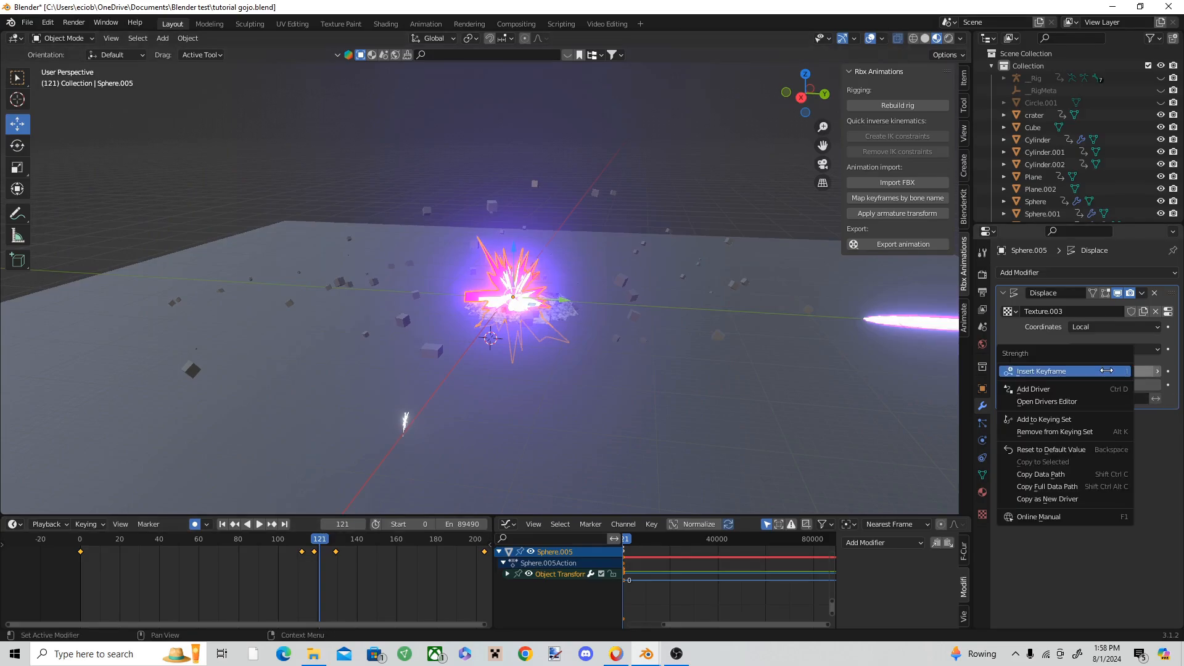
{"action": "left_click", "coordinate": [1107, 371]}
Step: Deselect the burst and replay the explosion from frame 83 to examine how the burst emerges and grows
{"action": "key", "text": "space"}
{"action": "scroll", "coordinate": [433, 549], "scroll_direction": "down", "scroll_amount": 3}
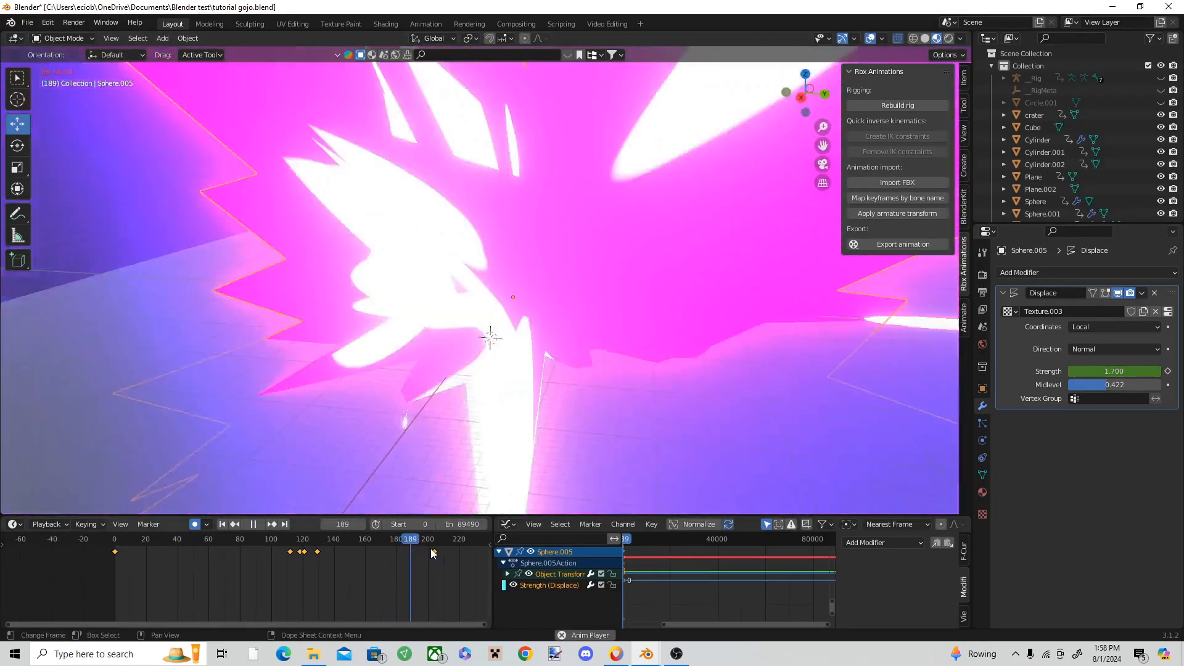
{"action": "key", "text": "space"}
{"action": "left_click_drag", "start_coordinate": [415, 542], "coordinate": [245, 541]}
{"action": "left_click", "coordinate": [205, 194]}
{"action": "key", "text": "space"}
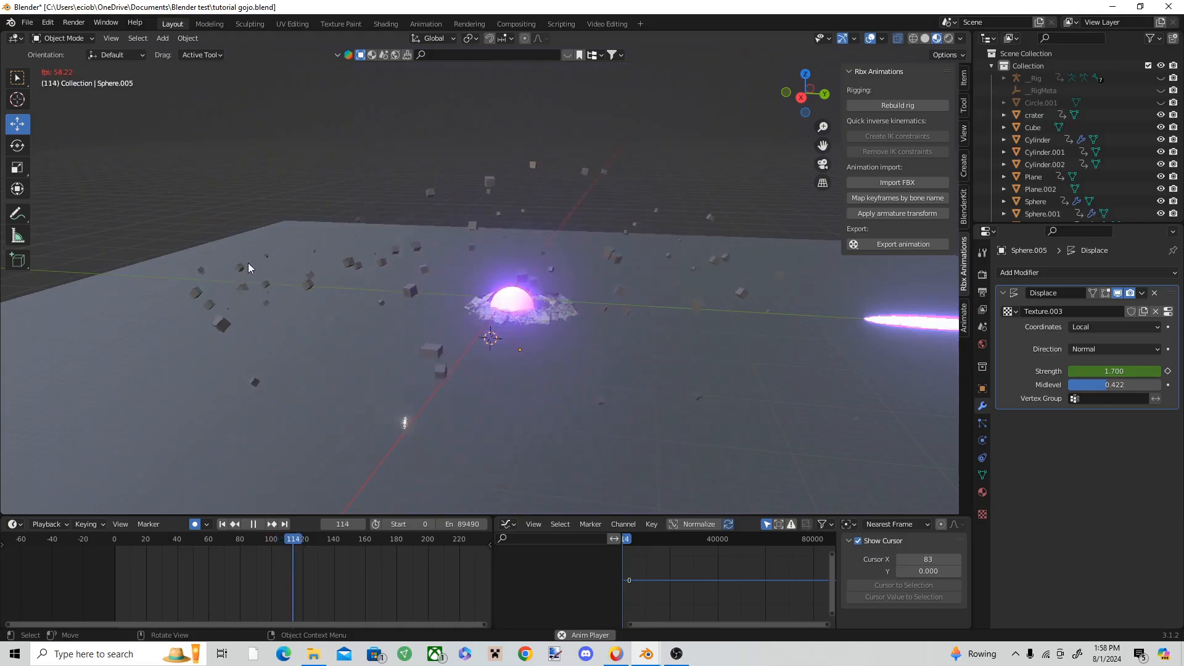
{"action": "key", "text": "space"}
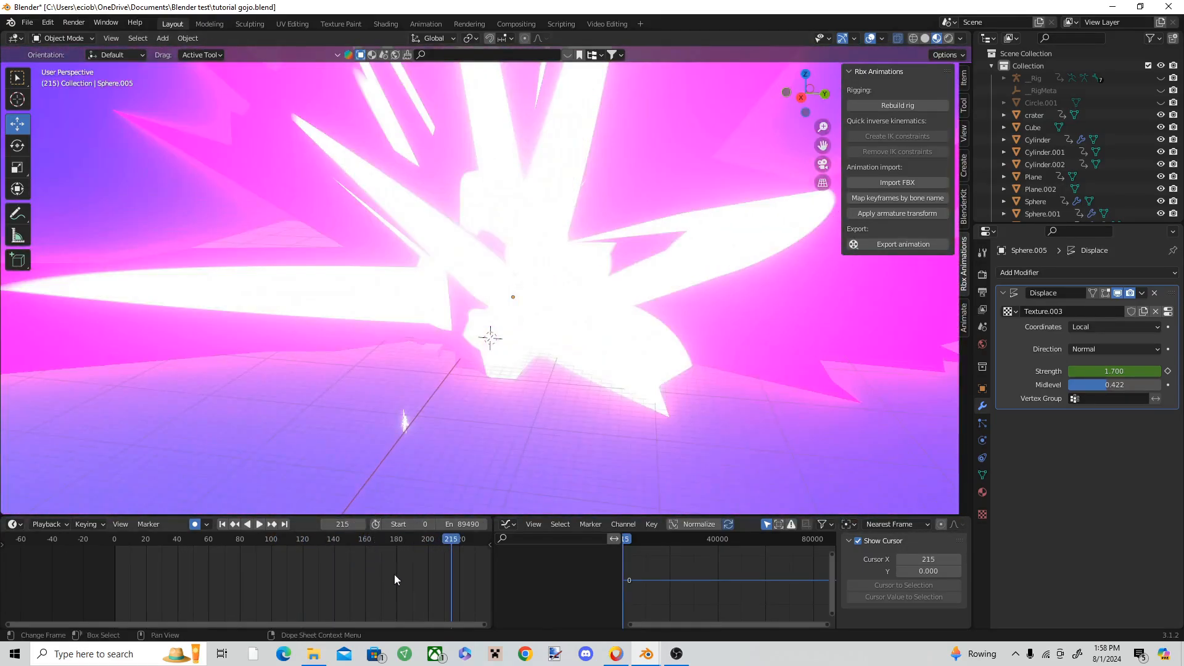
Step: At frame 214, shrink the spiky burst to crater size, move it below the ground and keyframe its transform
{"action": "left_click", "coordinate": [521, 317]}
{"action": "left_click_drag", "start_coordinate": [440, 543], "coordinate": [450, 540]}
{"action": "left_click_drag", "start_coordinate": [559, 233], "coordinate": [509, 299]}
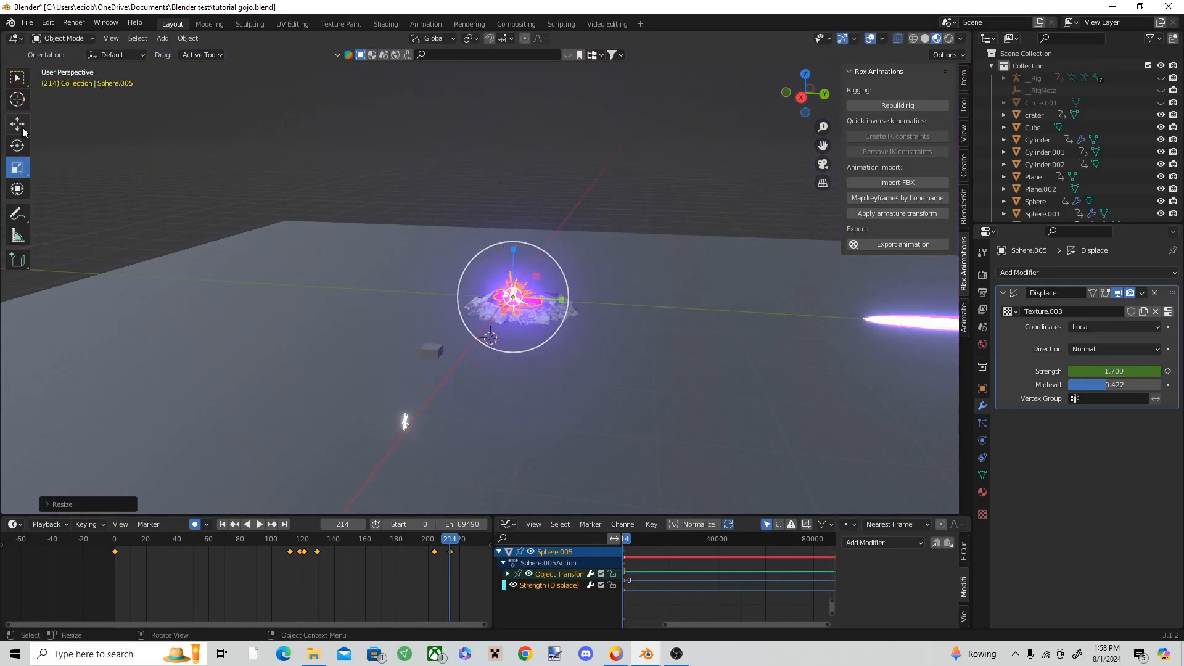
{"action": "left_click", "coordinate": [22, 130]}
{"action": "left_click_drag", "start_coordinate": [519, 247], "coordinate": [519, 323]}
{"action": "key", "text": "i"}
{"action": "left_click", "coordinate": [517, 328]}
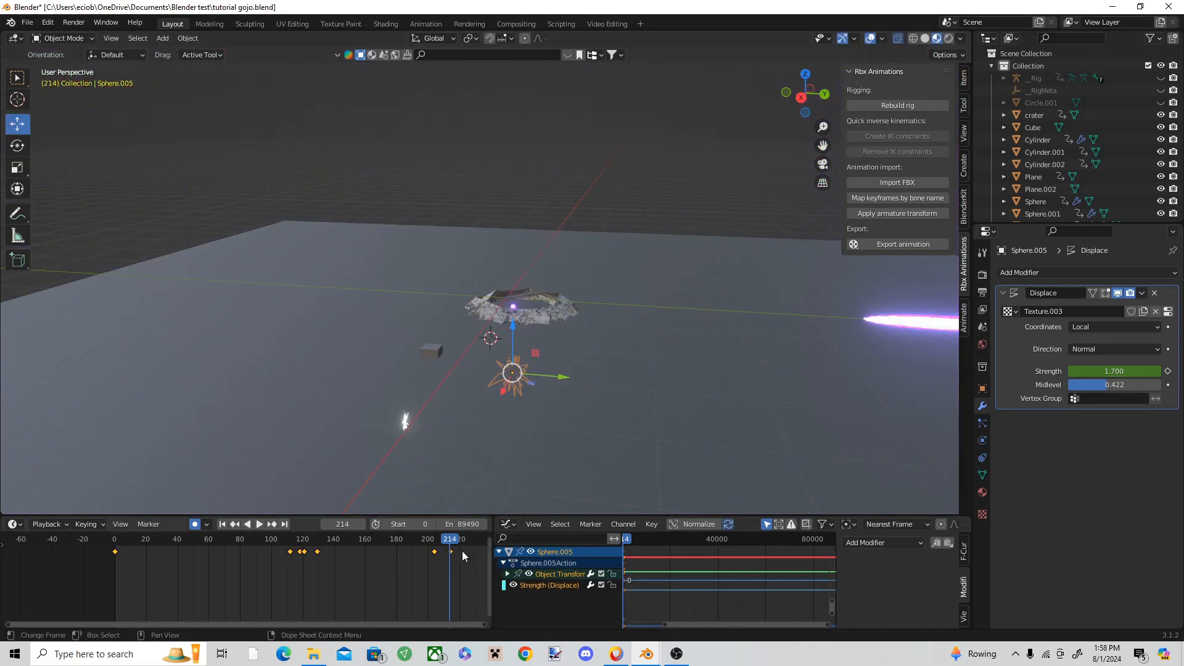
Step: Scrub back and replay the explosion to examine how the spiky burst grows and shrinks away
{"action": "left_click_drag", "start_coordinate": [444, 541], "coordinate": [261, 540]}
{"action": "key", "text": "space"}
{"action": "key", "text": "space"}
{"action": "scroll", "coordinate": [405, 405], "scroll_direction": "down", "scroll_amount": 3}
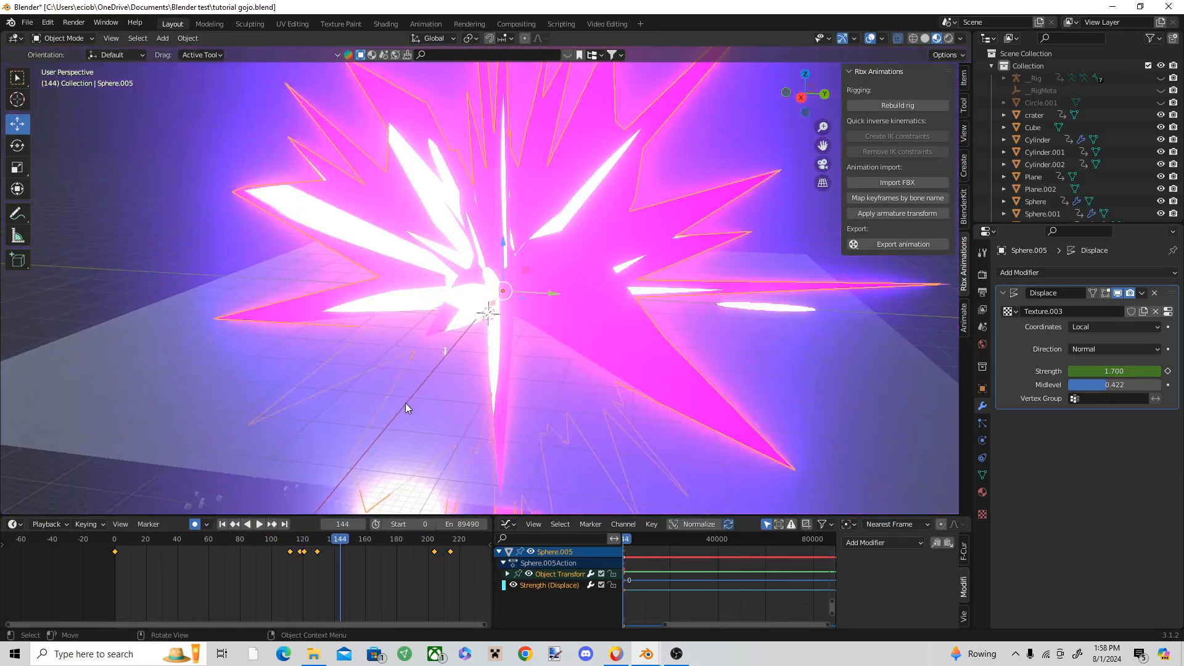
{"action": "key", "text": "space"}
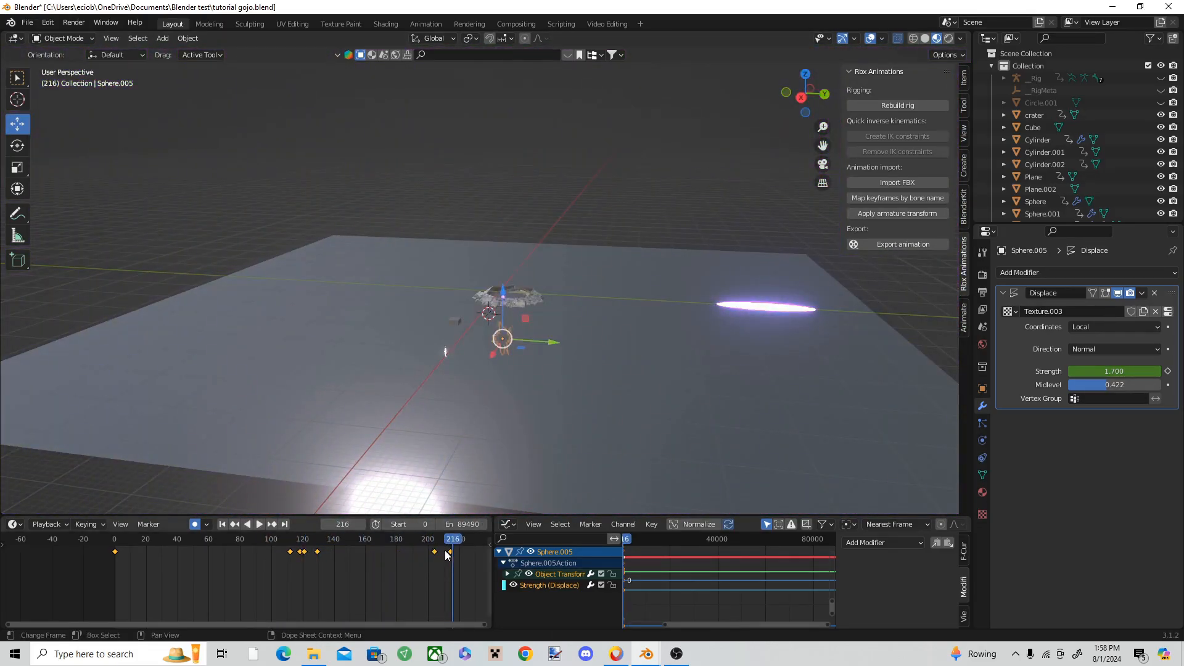
Step: At frame 143, deselect the spiky burst and place the 3D cursor at its centre
{"action": "left_click_drag", "start_coordinate": [444, 541], "coordinate": [280, 538]}
{"action": "left_click", "coordinate": [228, 198]}
{"action": "key", "text": "space"}
{"action": "key", "text": "space"}
{"action": "right_click", "coordinate": [498, 284], "text": "shift"}
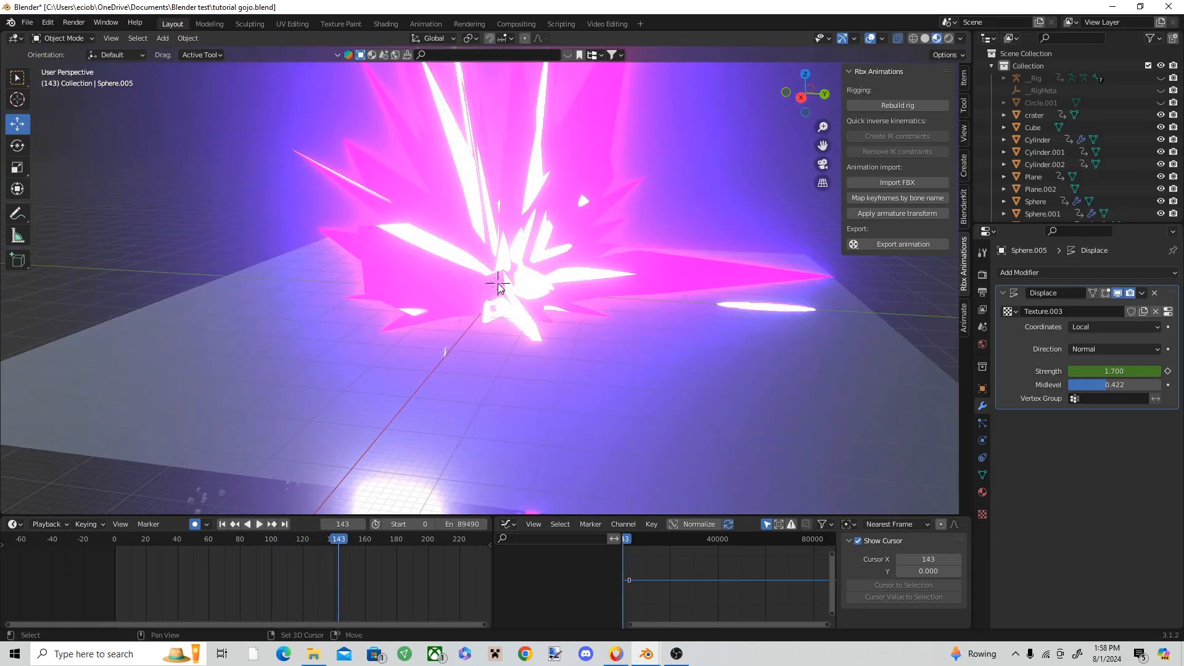
Step: Switch to the finished hollow purple Blender file and examine the white flash around frame 798
{"action": "mouse_move", "coordinate": [641, 655]}
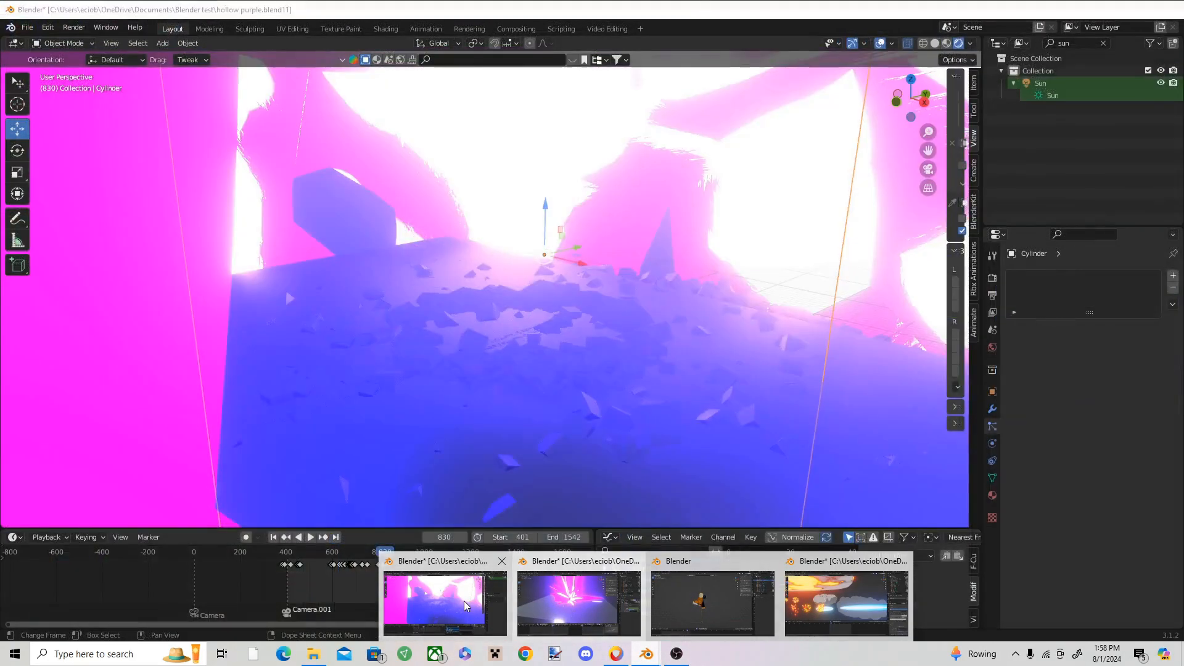
{"action": "left_click", "coordinate": [464, 600]}
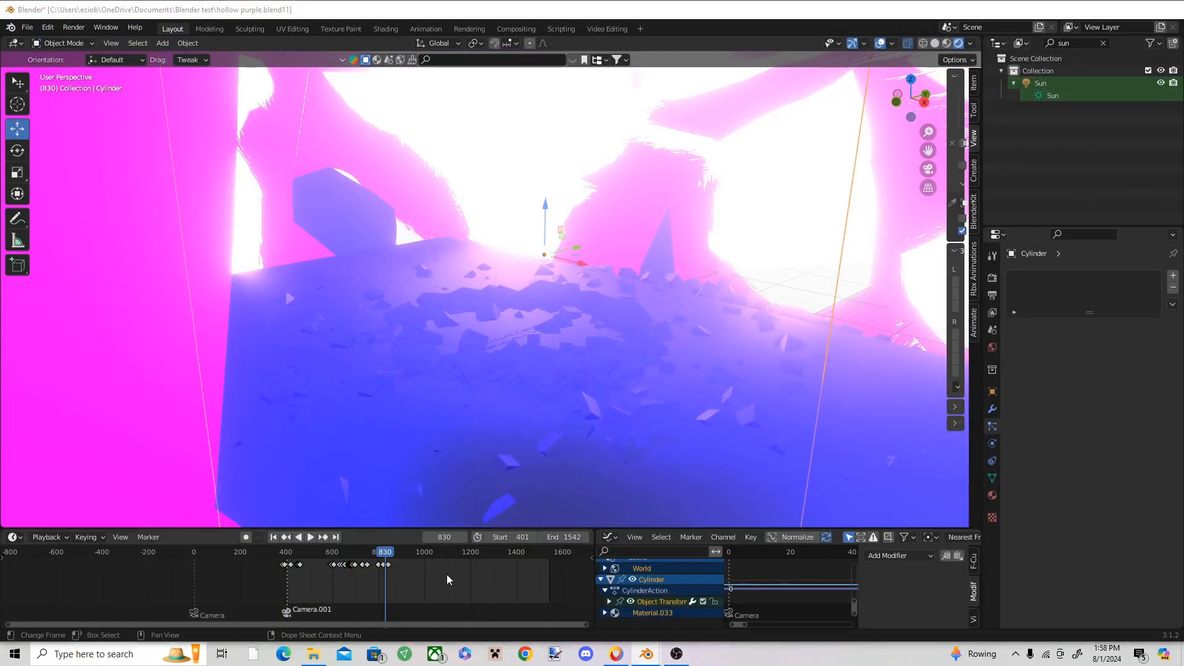
{"action": "left_click", "coordinate": [378, 551]}
{"action": "key", "text": "space"}
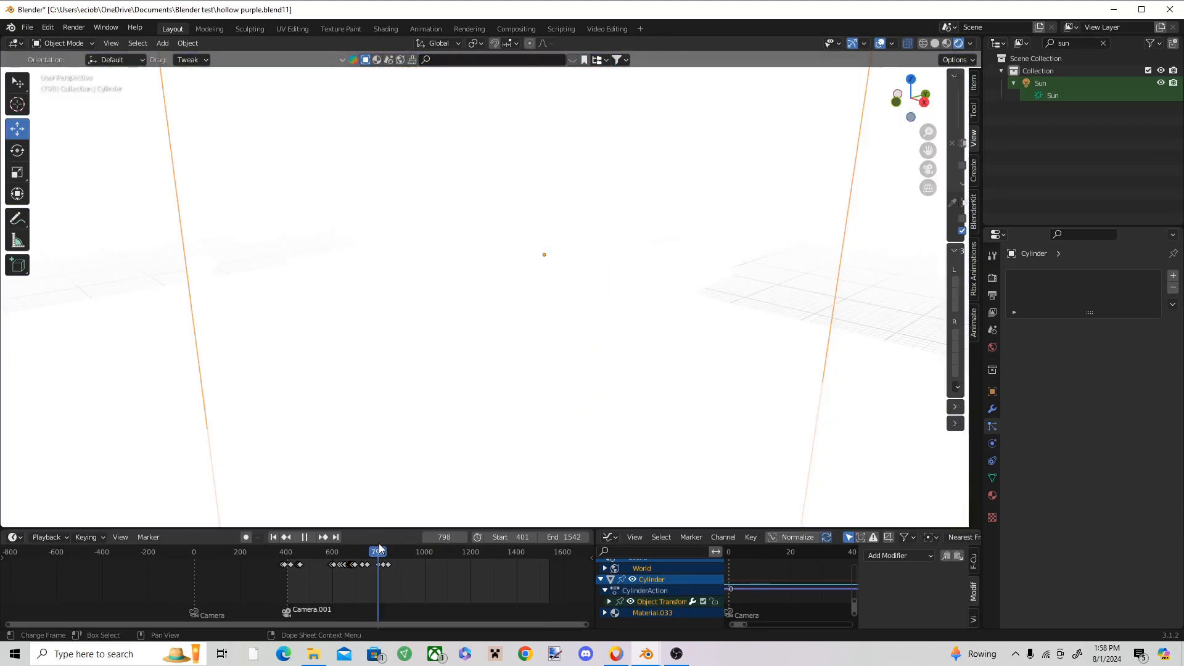
{"action": "key", "text": "Escape"}
{"action": "mouse_move", "coordinate": [647, 653]}
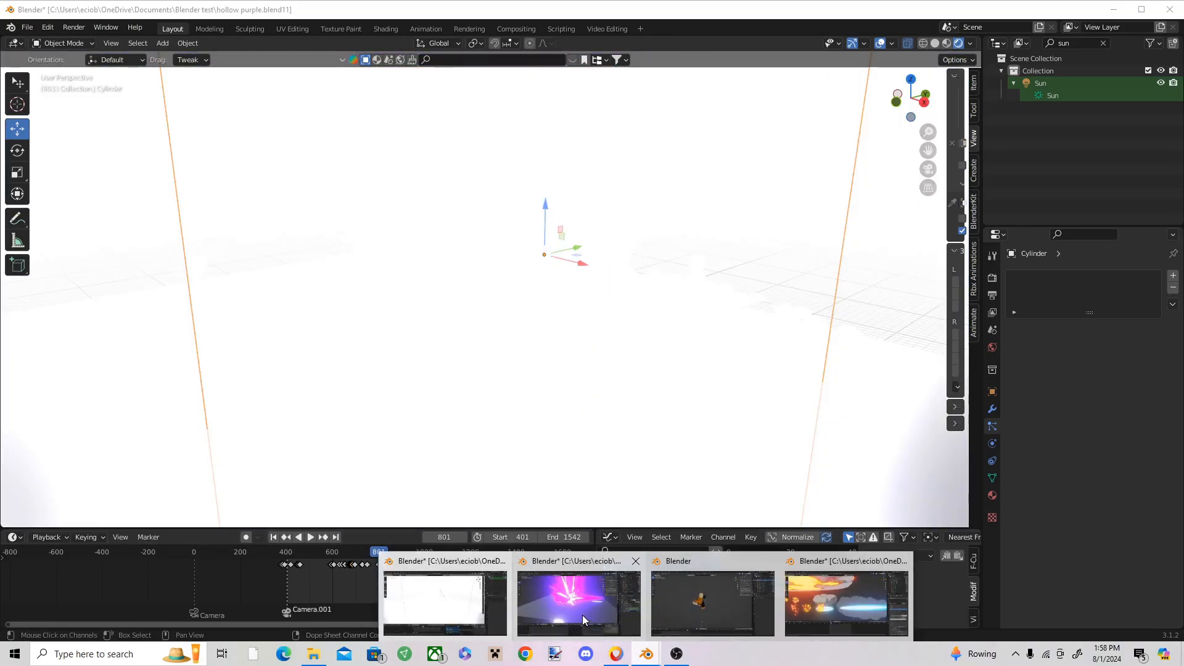
Step: Back in the tutorial gojo file, add a UV sphere at the 3D cursor, enlarge it around the burst's core and shade it smooth
{"action": "left_click", "coordinate": [583, 615]}
{"action": "left_click", "coordinate": [162, 38]}
{"action": "mouse_move", "coordinate": [189, 52]}
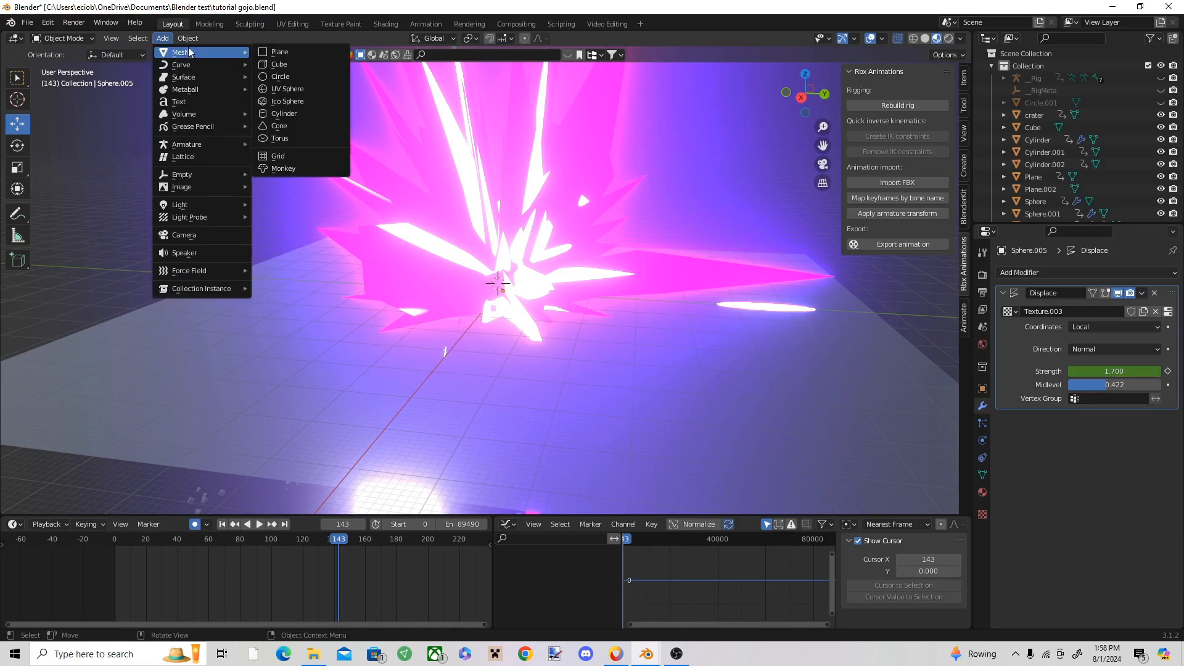
{"action": "left_click", "coordinate": [287, 88]}
{"action": "scroll", "coordinate": [476, 262], "scroll_direction": "up", "scroll_amount": 1}
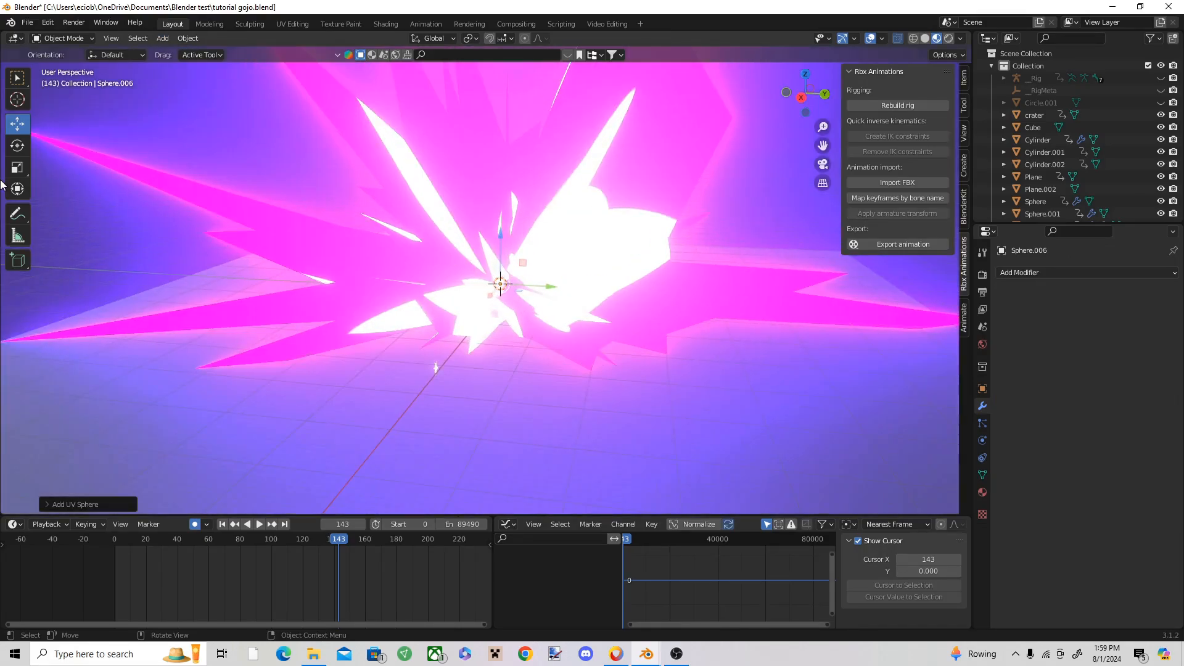
{"action": "key", "text": "s"}
{"action": "left_click", "coordinate": [216, 120]}
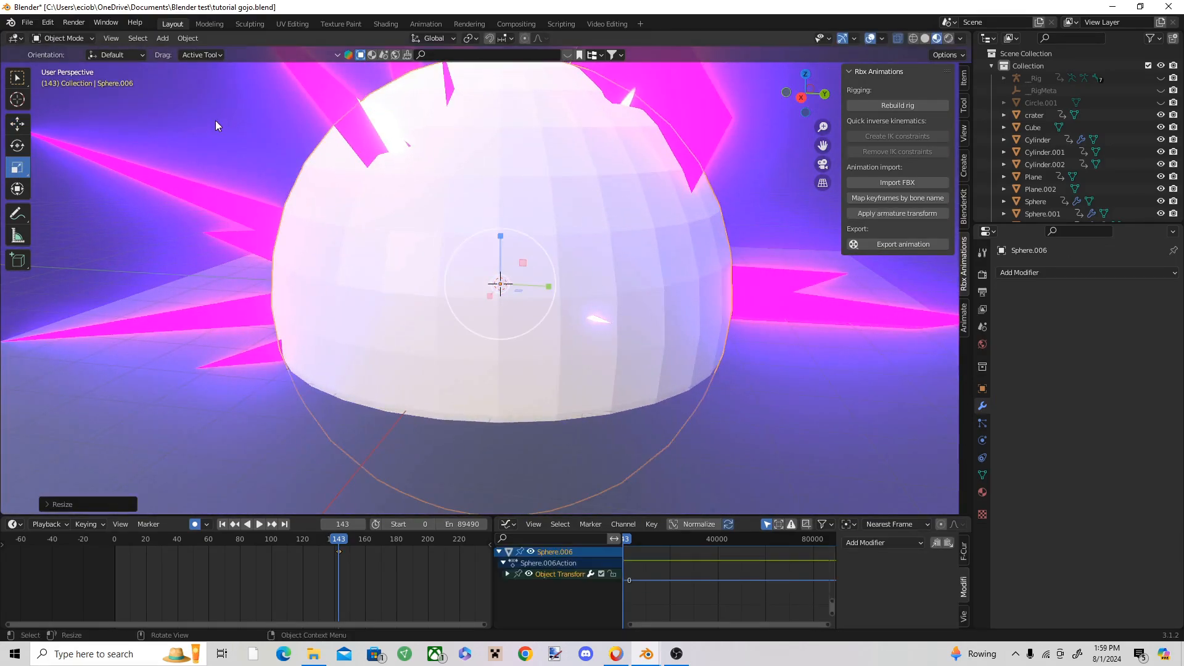
{"action": "right_click", "coordinate": [449, 236]}
{"action": "left_click", "coordinate": [449, 237]}
Step: Give the new sphere a new material with a pure white emission colour
{"action": "left_click", "coordinate": [983, 493]}
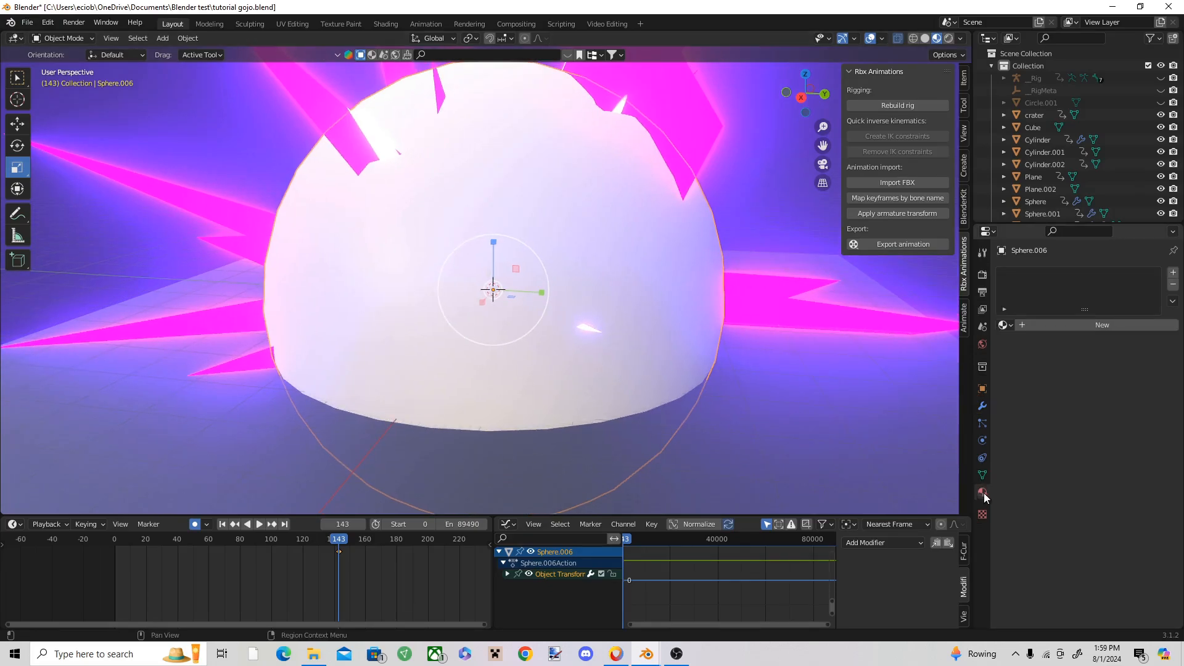
{"action": "left_click", "coordinate": [1076, 325]}
{"action": "scroll", "coordinate": [1105, 461], "scroll_direction": "down", "scroll_amount": 10}
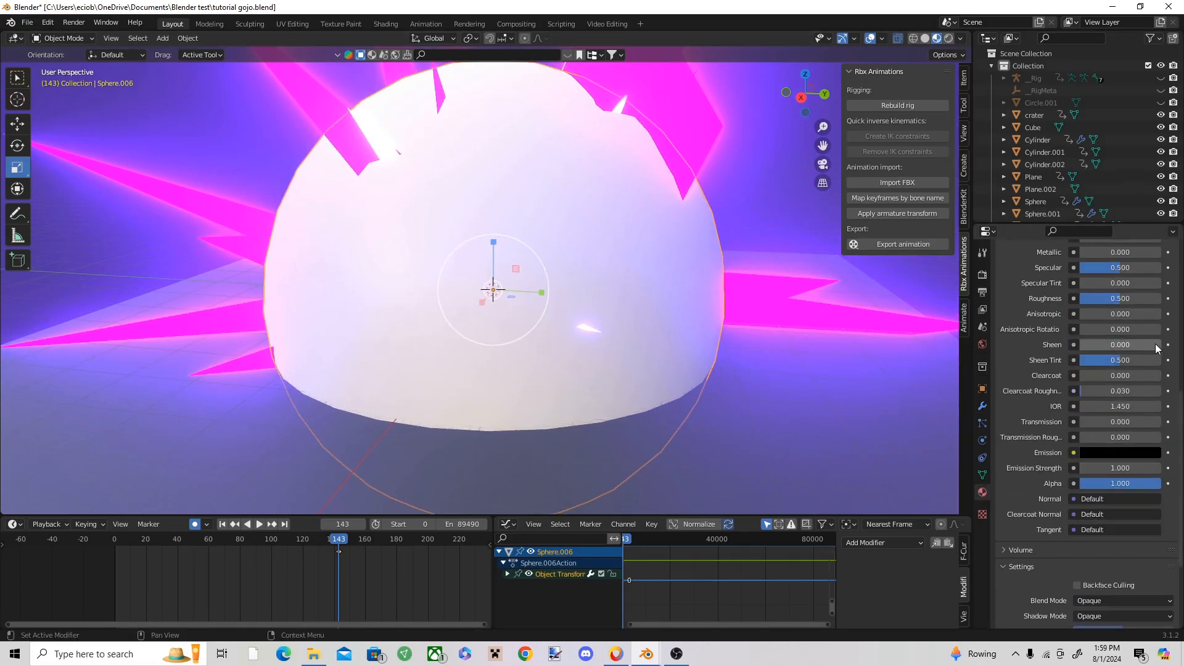
{"action": "left_click", "coordinate": [1116, 453]}
{"action": "left_click", "coordinate": [1114, 455]}
{"action": "left_click_drag", "start_coordinate": [1150, 342], "coordinate": [1150, 278]}
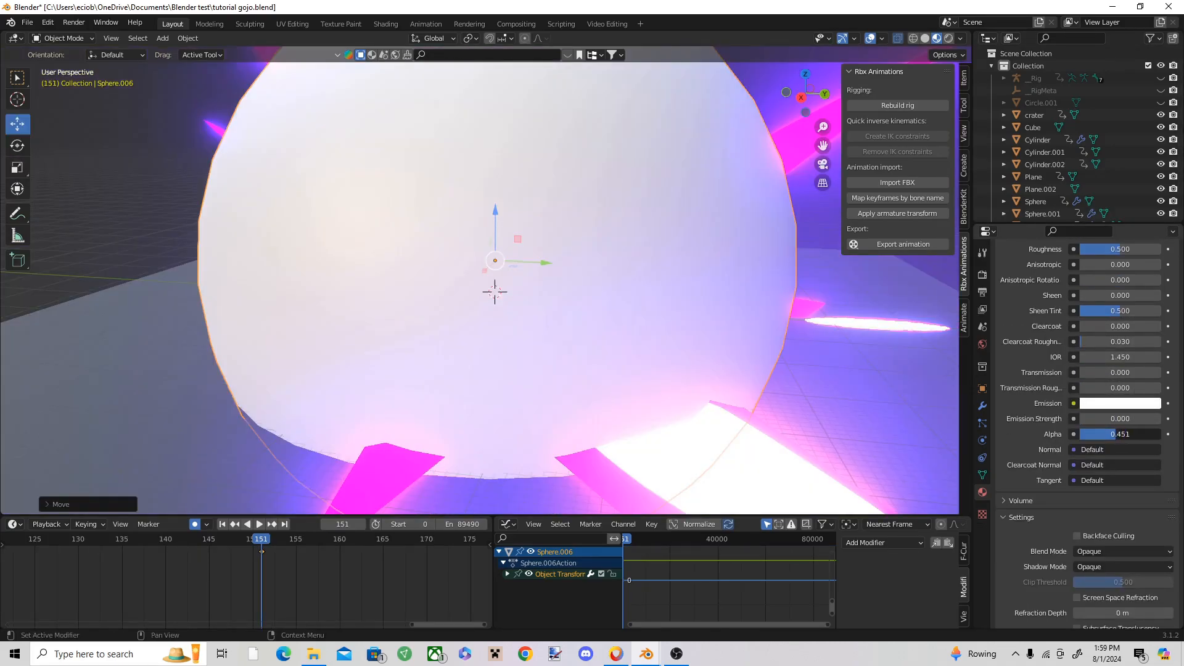
Step: Set the sphere material's Alpha to 0, its Blend Mode to Alpha Blend and its Shadow Mode to None
{"action": "left_click_drag", "start_coordinate": [1120, 434], "coordinate": [1081, 434]}
{"action": "left_click", "coordinate": [1104, 550]}
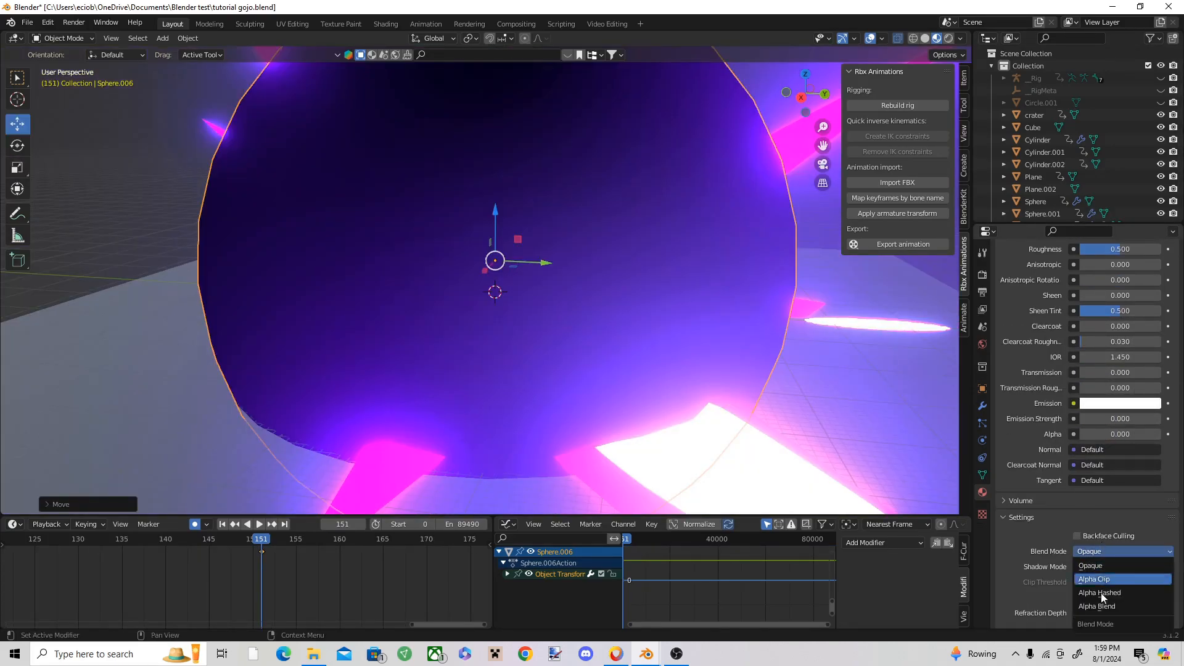
{"action": "left_click", "coordinate": [1101, 606]}
{"action": "left_click", "coordinate": [1110, 551]}
{"action": "left_click", "coordinate": [1096, 570]}
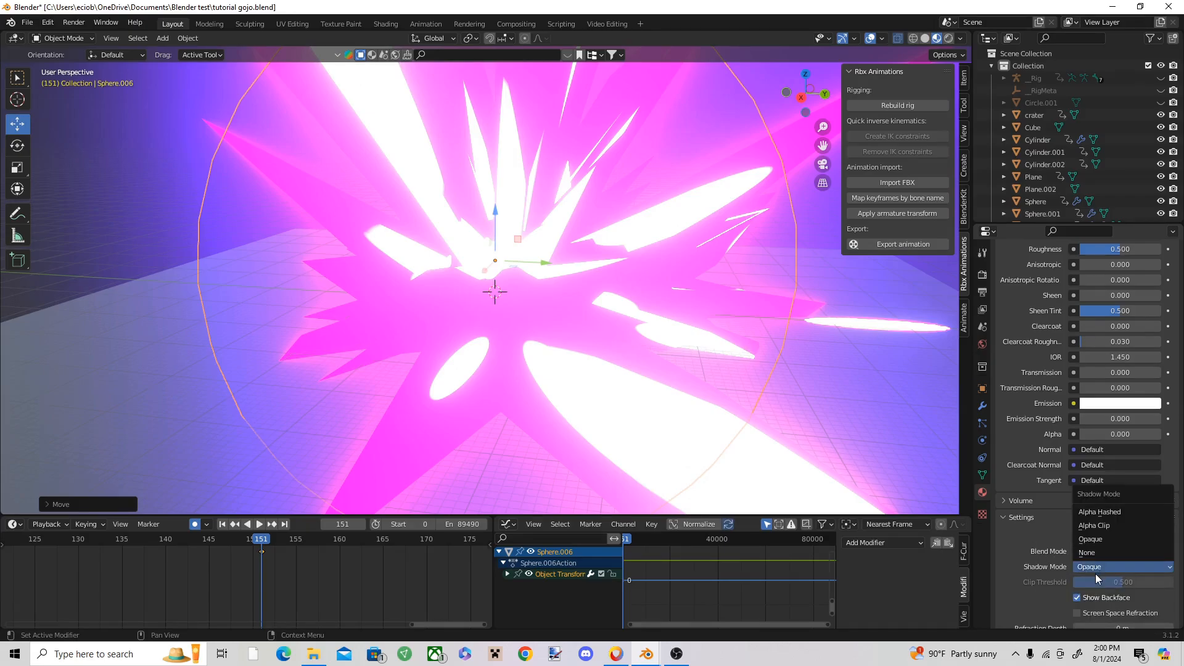
{"action": "left_click", "coordinate": [1095, 554]}
Step: Keyframe the sphere material's Alpha at 0 on frame 151 and at 1 on frame 152
{"action": "scroll", "coordinate": [306, 550], "scroll_direction": "up", "scroll_amount": 2}
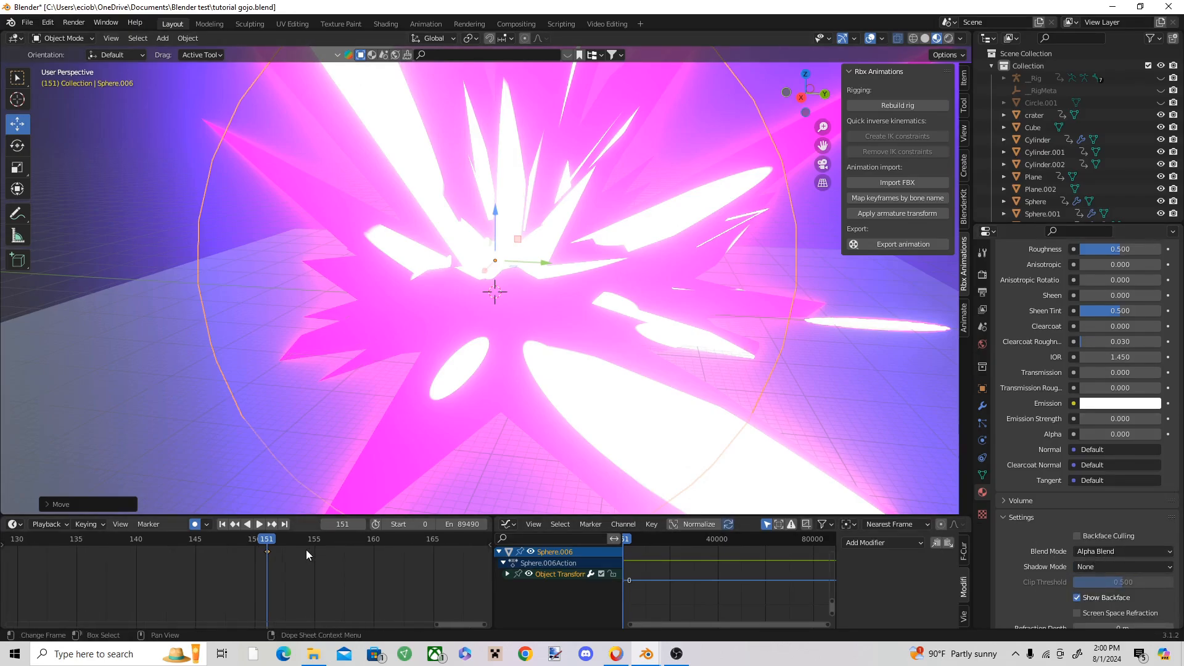
{"action": "right_click", "coordinate": [1102, 428]}
{"action": "left_click", "coordinate": [1103, 428]}
{"action": "left_click_drag", "start_coordinate": [272, 539], "coordinate": [278, 539]}
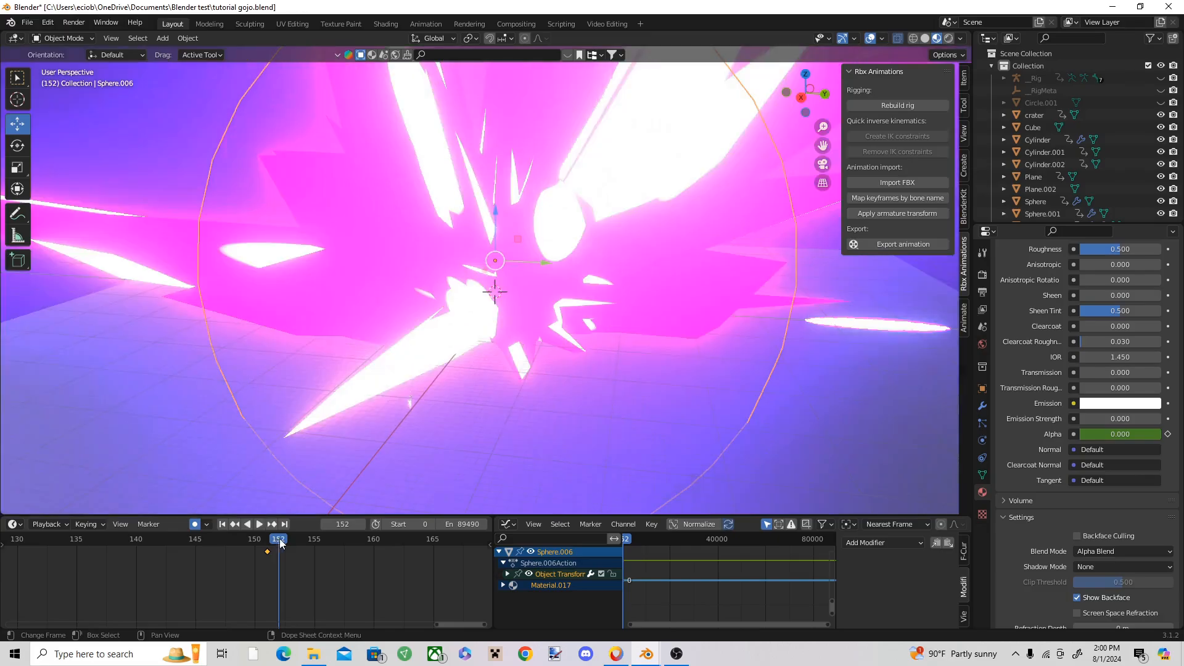
{"action": "left_click_drag", "start_coordinate": [1126, 434], "coordinate": [1161, 433]}
{"action": "right_click", "coordinate": [1134, 432]}
{"action": "left_click", "coordinate": [1134, 432]}
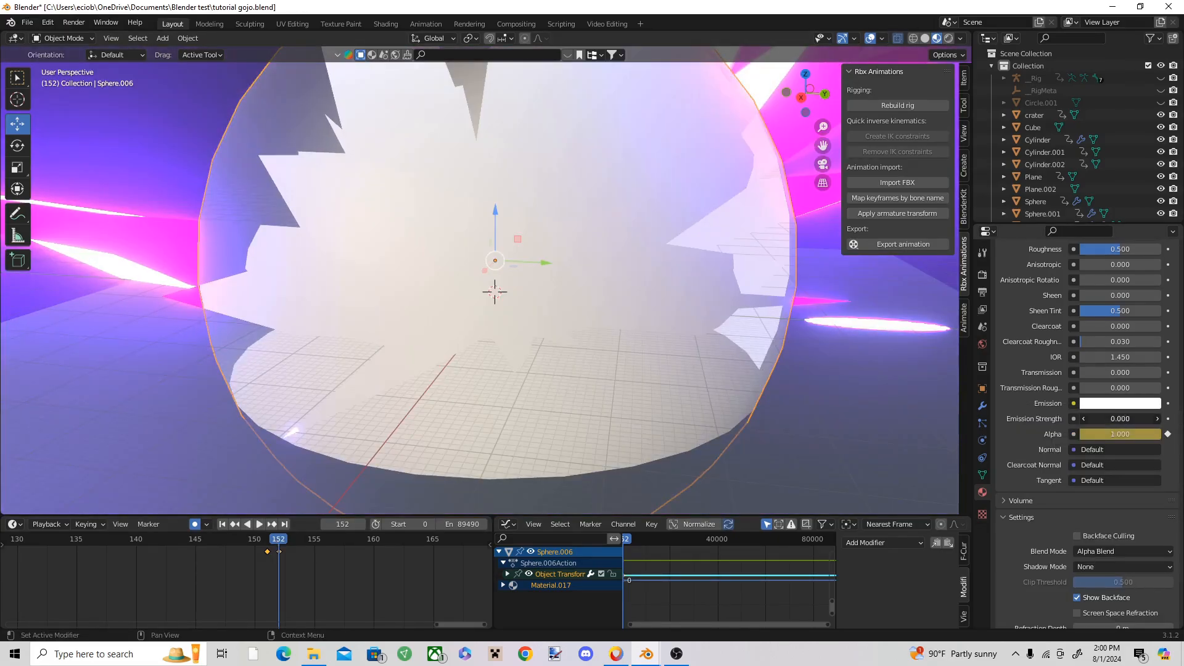
Step: Raise the sphere's Emission Strength to 71.5 and keyframe its Alpha at 0 on frame 155
{"action": "left_click_drag", "start_coordinate": [286, 546], "coordinate": [314, 541]}
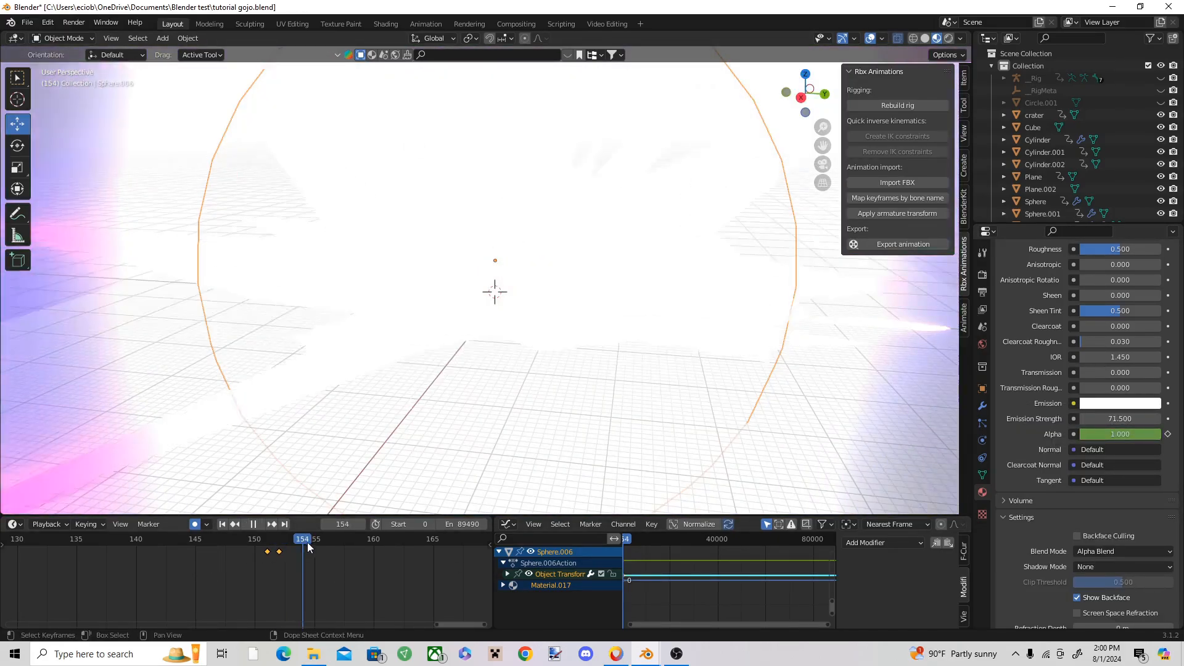
{"action": "left_click_drag", "start_coordinate": [1135, 434], "coordinate": [1081, 435]}
{"action": "right_click", "coordinate": [1123, 435]}
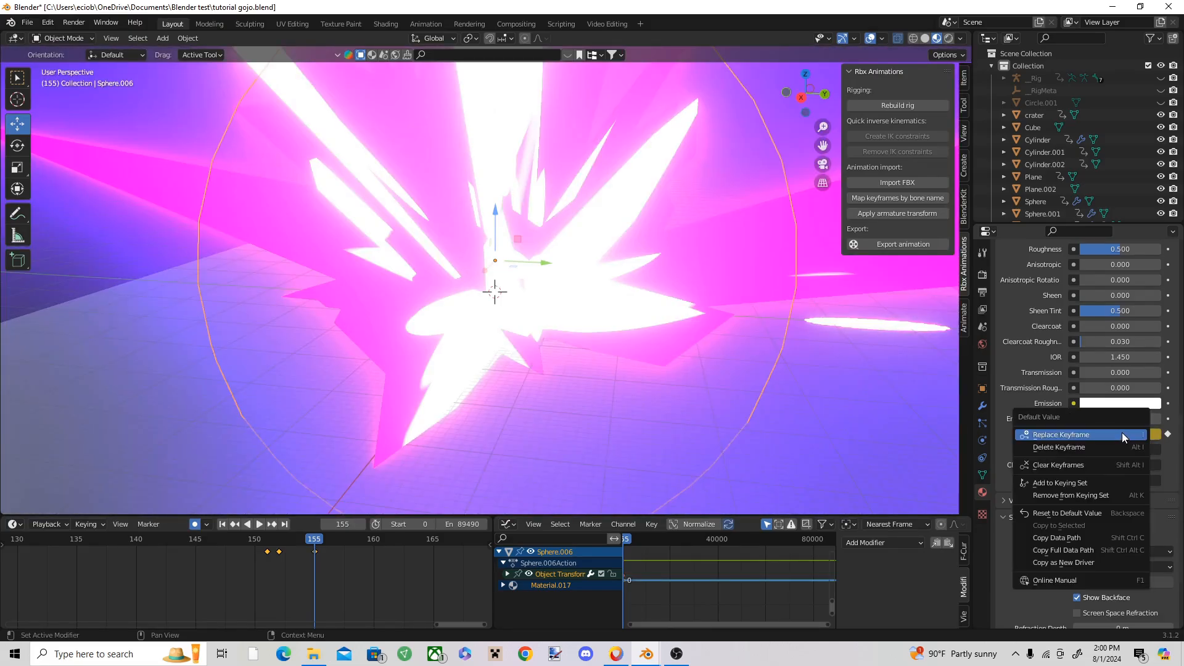
{"action": "left_click", "coordinate": [1123, 434]}
Step: Deselect the flash sphere and replay the explosion from frame 143 to examine the white flash
{"action": "left_click", "coordinate": [283, 539]}
{"action": "key", "text": "space"}
{"action": "key", "text": "Escape"}
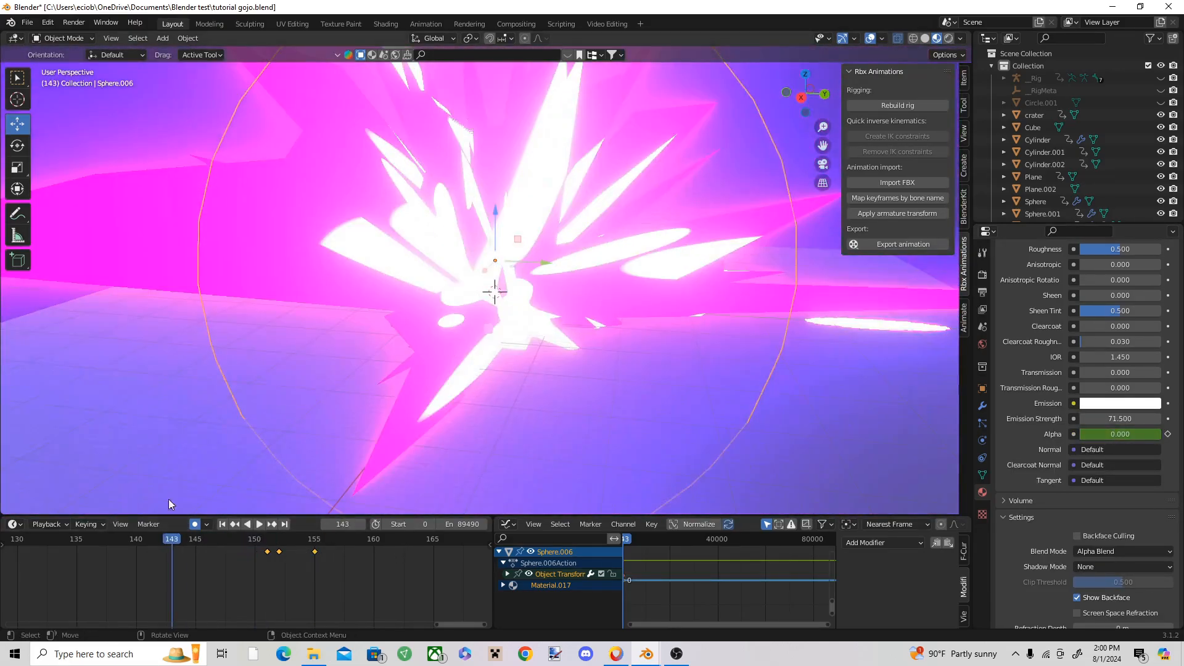
{"action": "left_click", "coordinate": [60, 333]}
{"action": "key", "text": "space"}
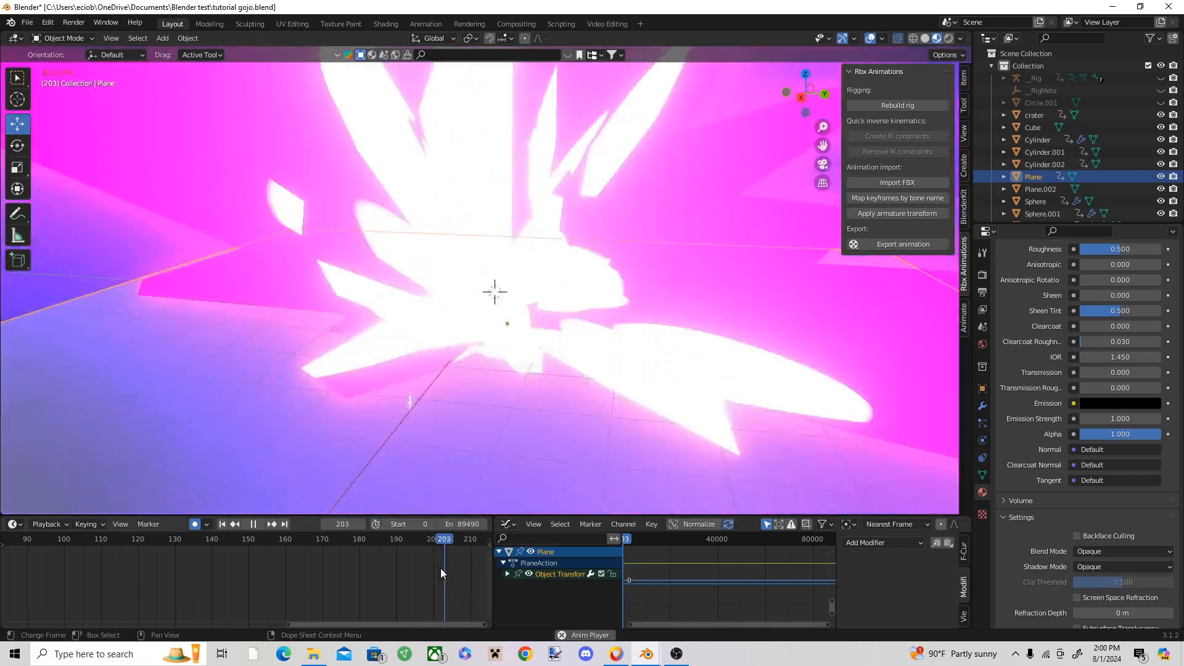
{"action": "key", "text": "space"}
{"action": "scroll", "coordinate": [460, 562], "scroll_direction": "down", "scroll_amount": 6}
{"action": "left_click_drag", "start_coordinate": [419, 542], "coordinate": [128, 543]}
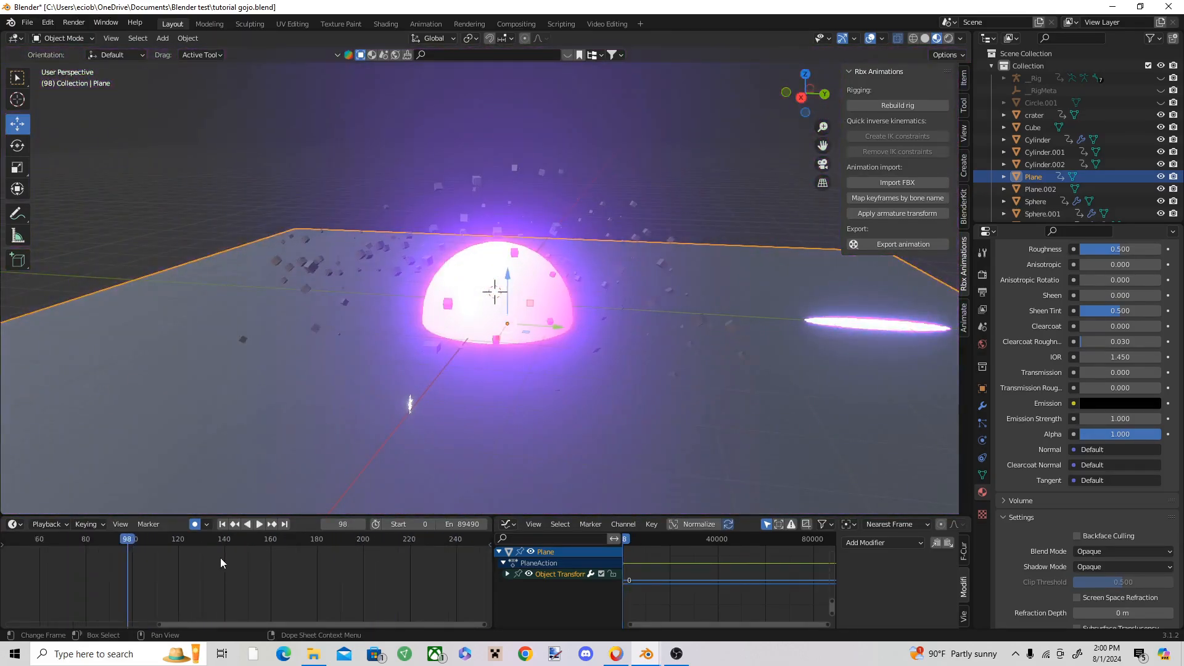
Step: At frame 0, move the spiky burst about 21 m down along Z, below the ground
{"action": "scroll", "coordinate": [220, 558], "scroll_direction": "down", "scroll_amount": 5}
{"action": "key", "text": "shift+Left"}
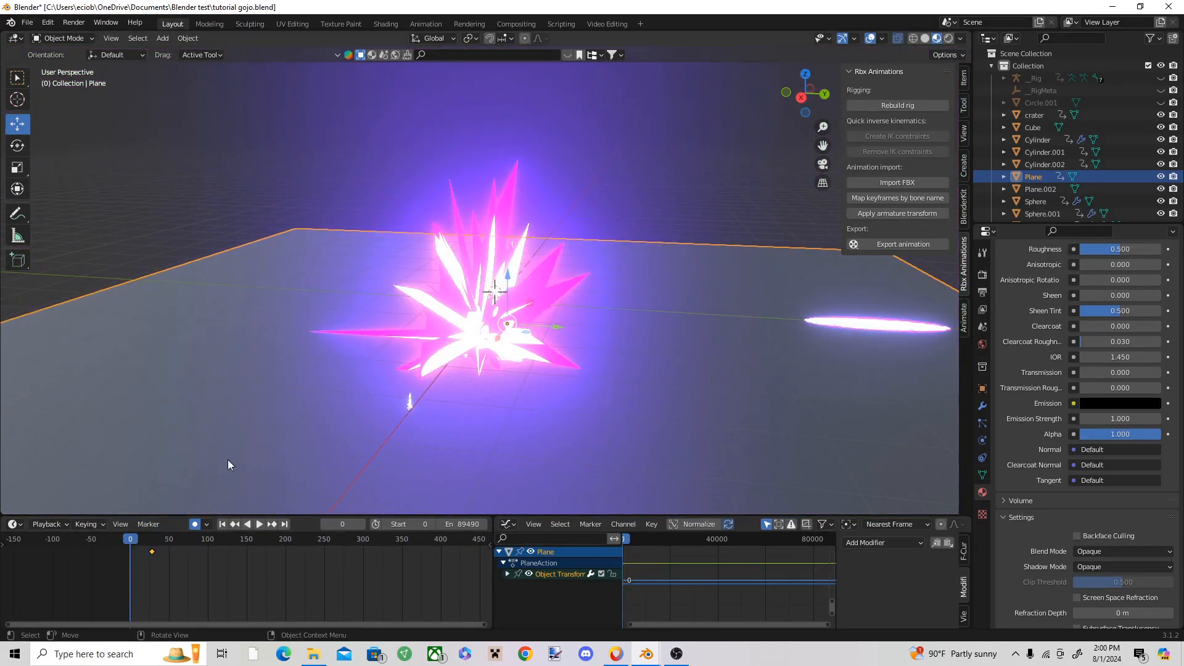
{"action": "left_click", "coordinate": [475, 334]}
{"action": "key", "text": "g"}
{"action": "key", "text": "z"}
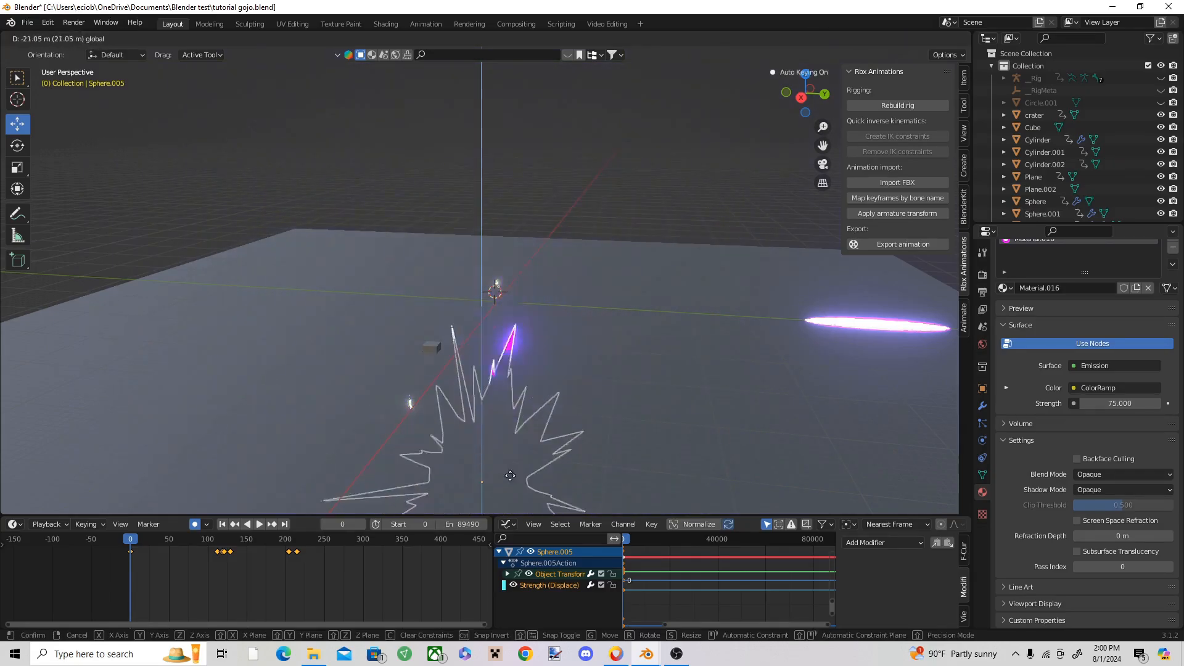
{"action": "left_click", "coordinate": [510, 476]}
Step: Deselect the burst and replay the whole animation from frame 0 to check the complete explosion sequence
{"action": "key", "text": "space"}
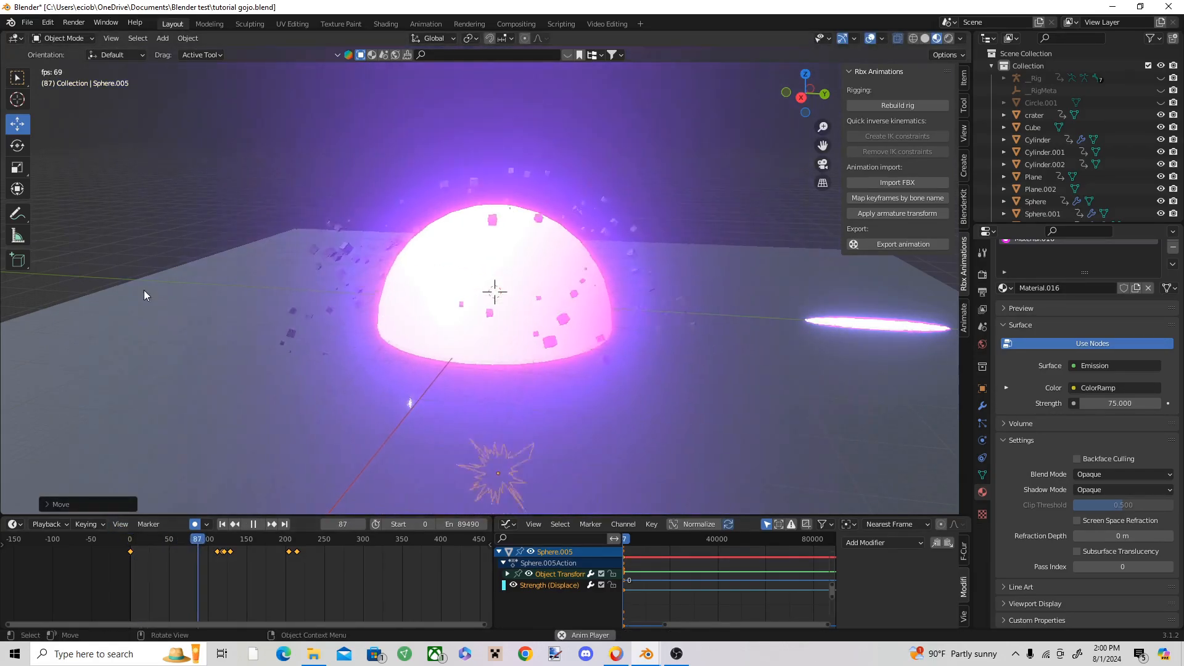
{"action": "left_click", "coordinate": [136, 180]}
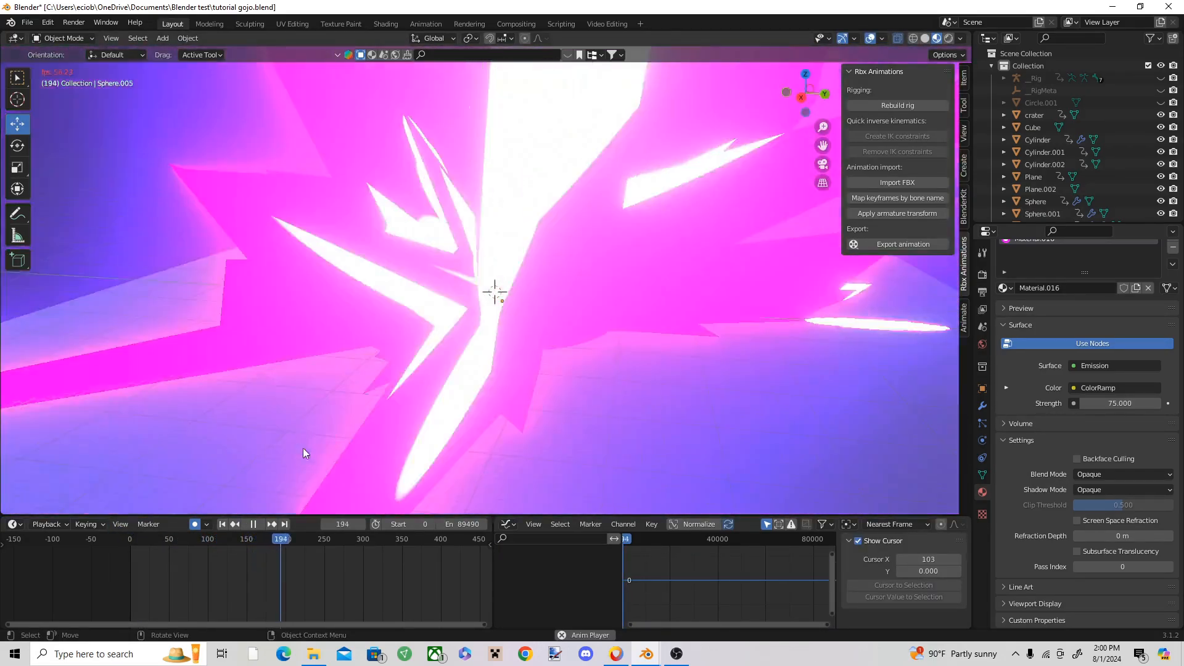
{"action": "key", "text": "space"}
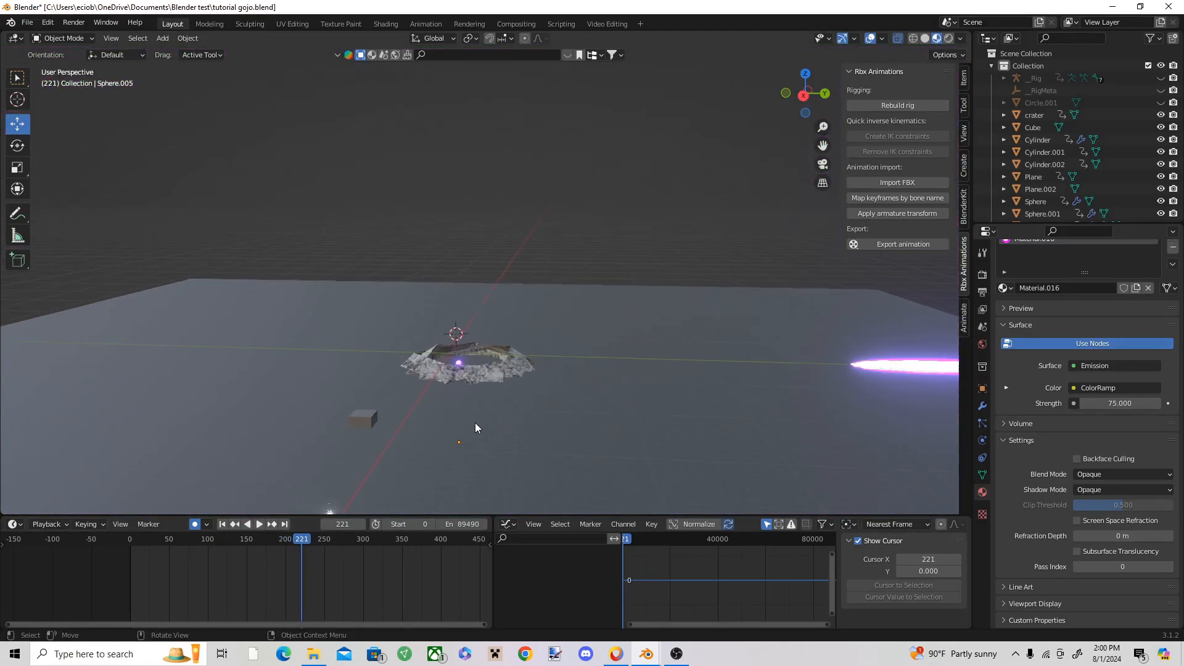
{"action": "scroll", "coordinate": [474, 426], "scroll_direction": "up", "scroll_amount": 1}
{"action": "left_click_drag", "start_coordinate": [306, 539], "coordinate": [128, 537]}
{"action": "middle_click_drag", "start_coordinate": [552, 365], "coordinate": [576, 345], "text": "shift"}
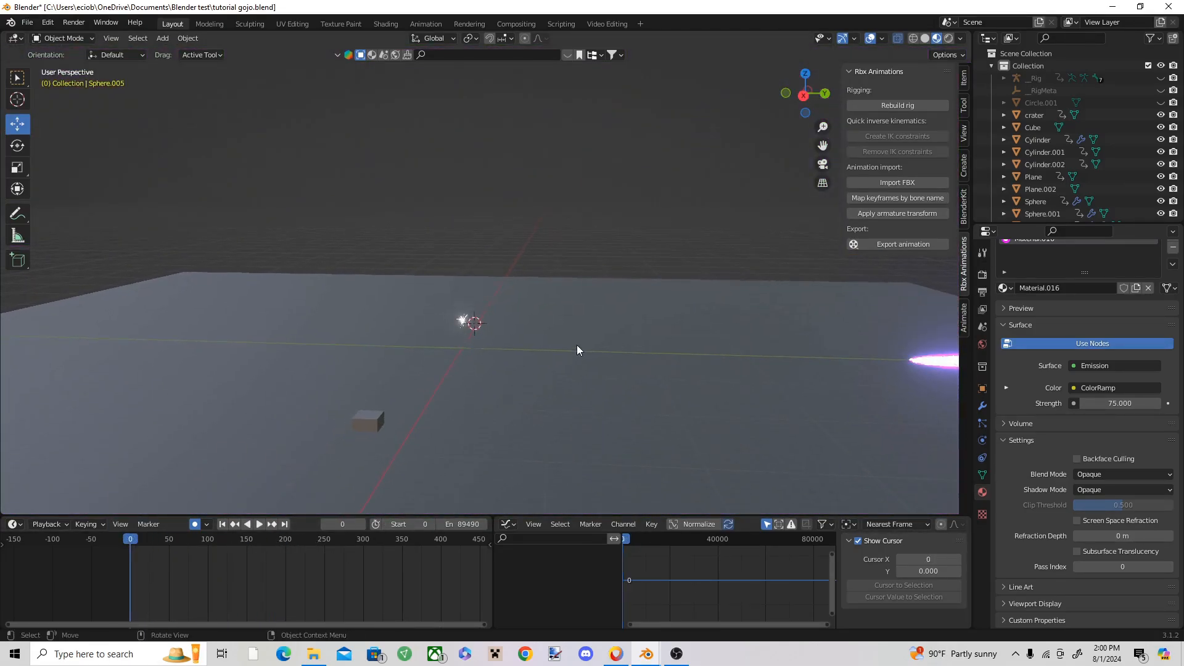
{"action": "key", "text": "space"}
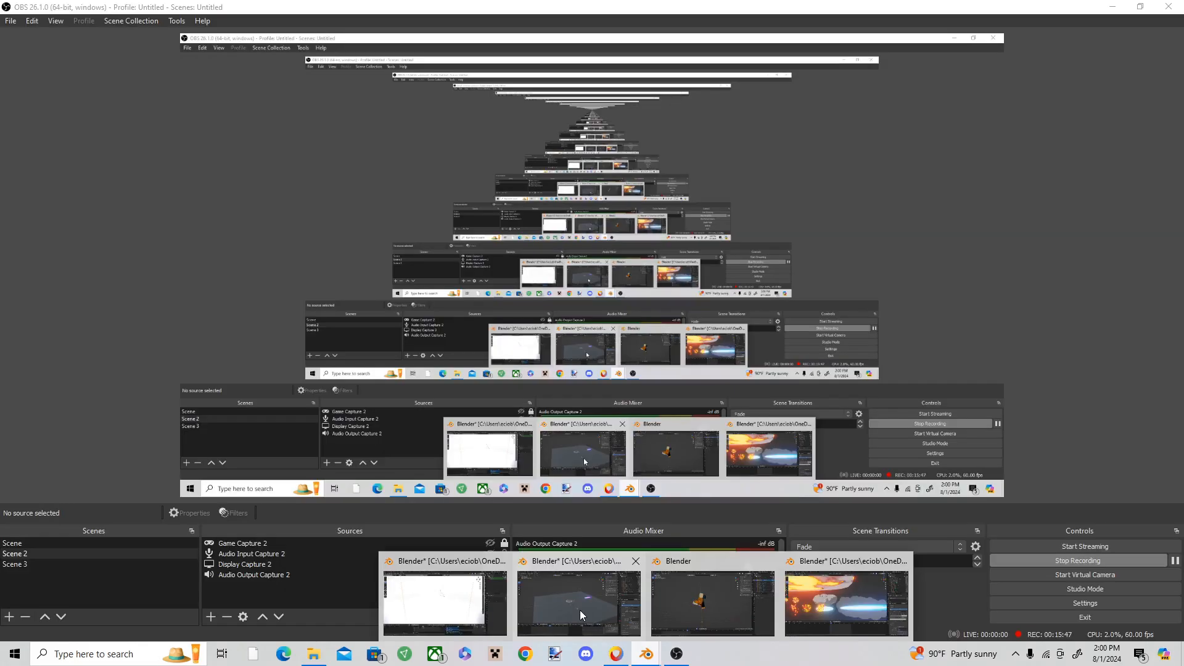
{"action": "left_click", "coordinate": [580, 609]}
{"action": "left_click", "coordinate": [646, 185]}
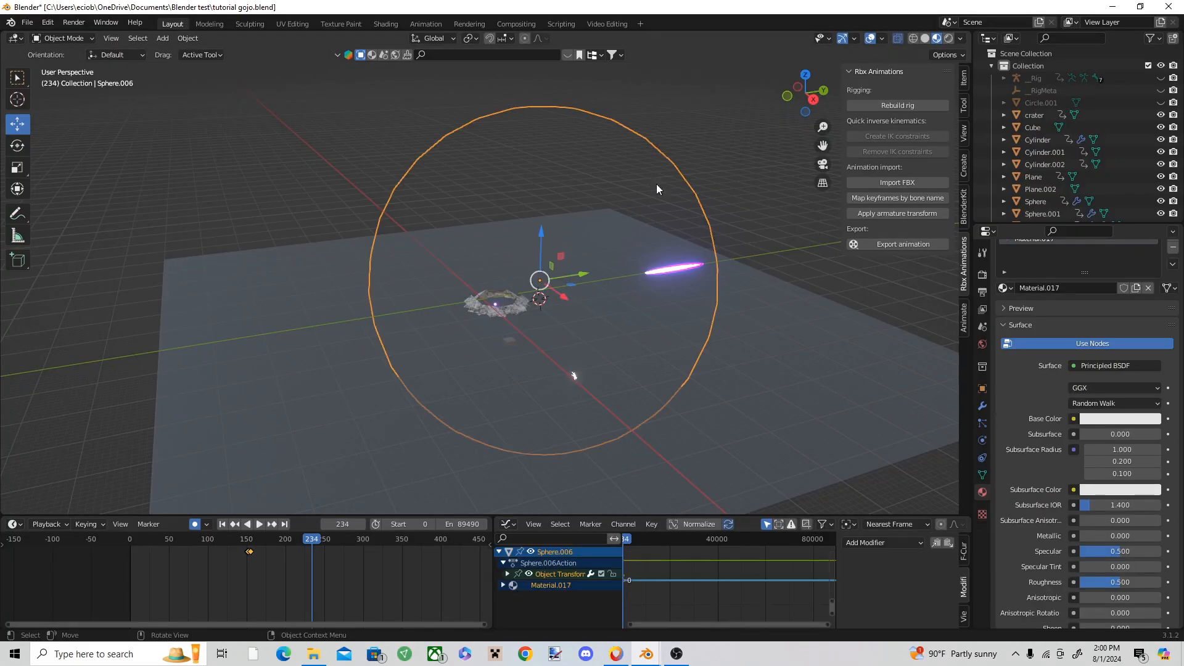
{"action": "left_click", "coordinate": [741, 175]}
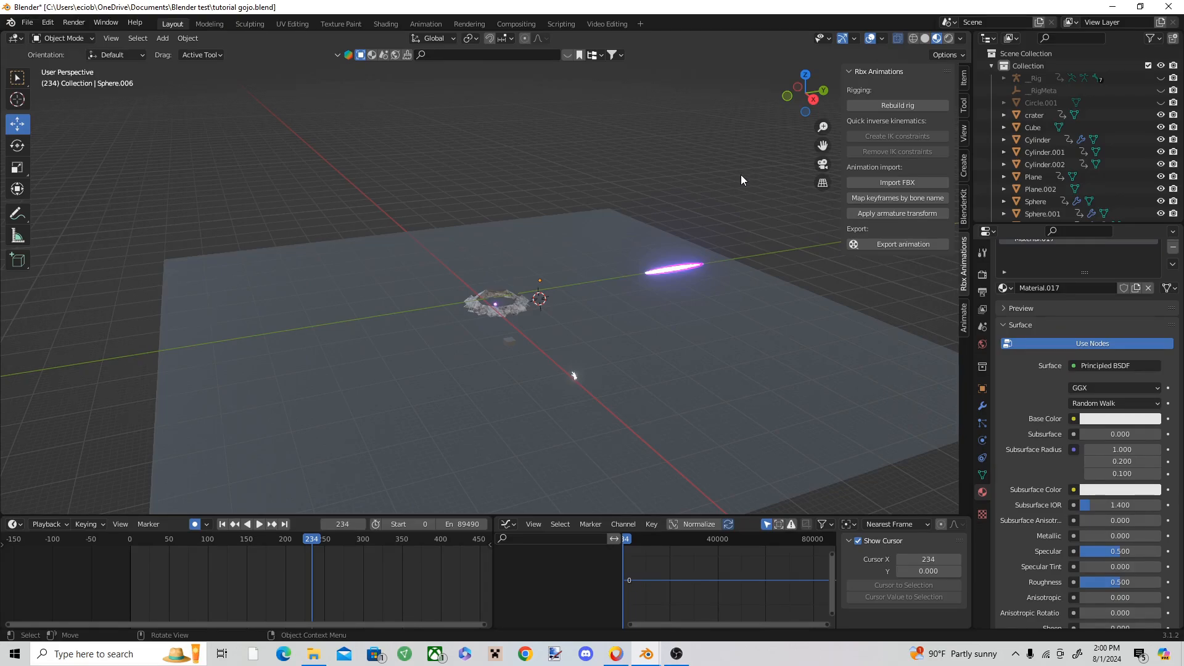
{"action": "left_click", "coordinate": [726, 297]}
{"action": "left_click", "coordinate": [734, 231]}
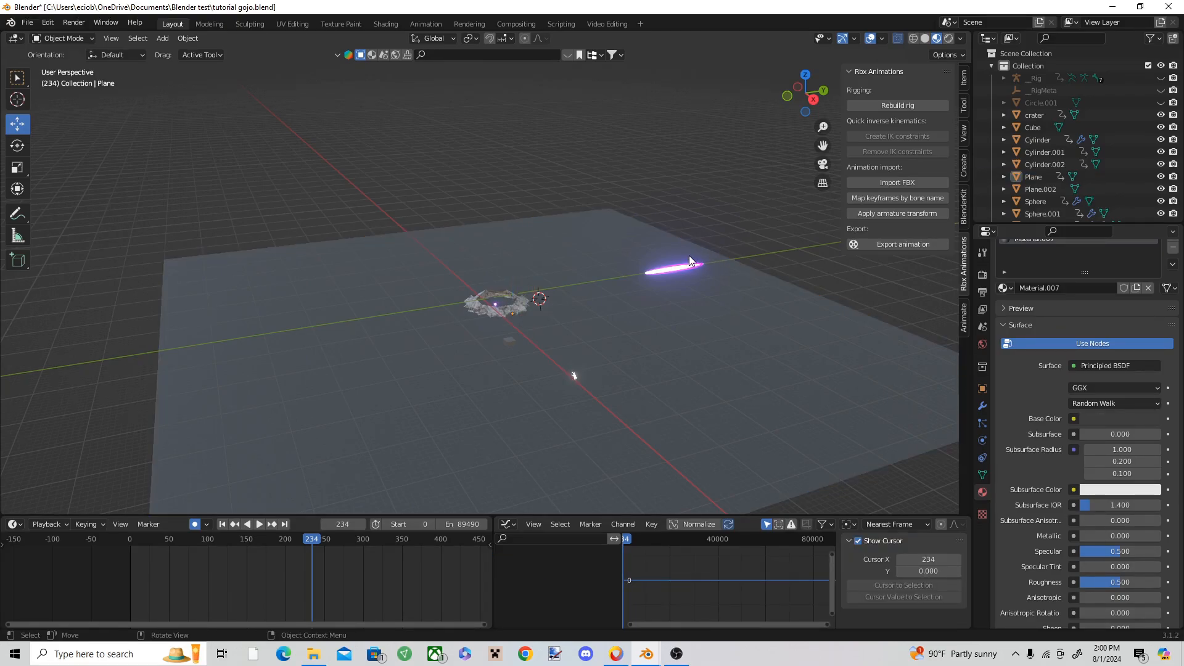
{"action": "left_click", "coordinate": [683, 266]}
{"action": "left_click", "coordinate": [742, 246]}
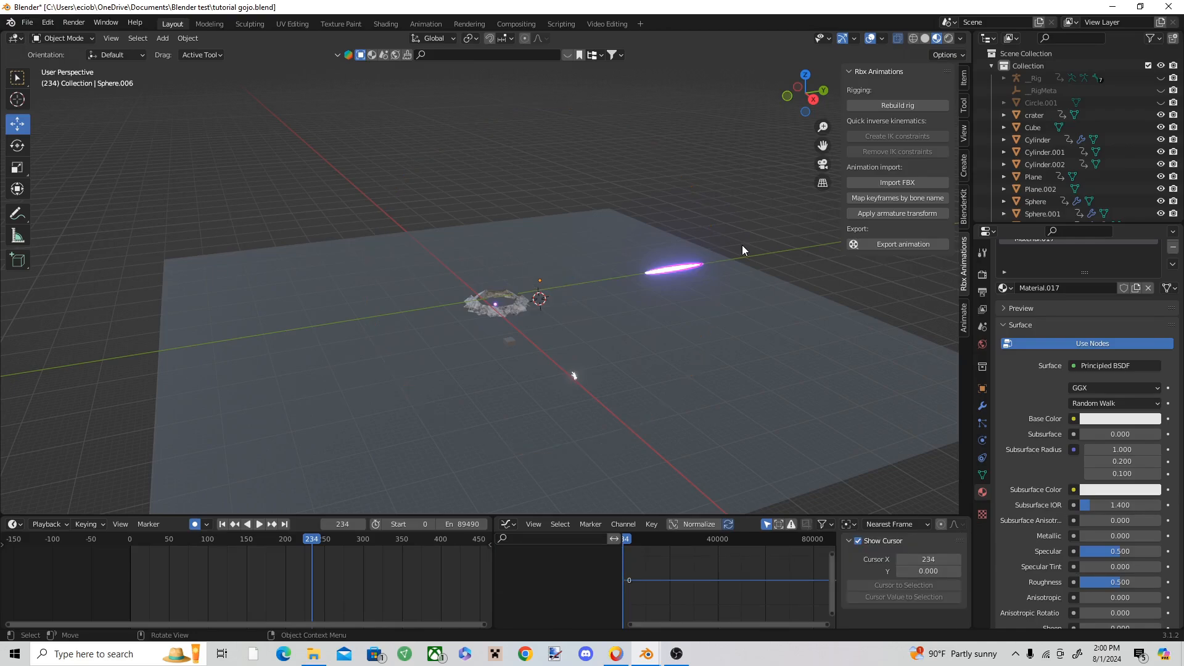